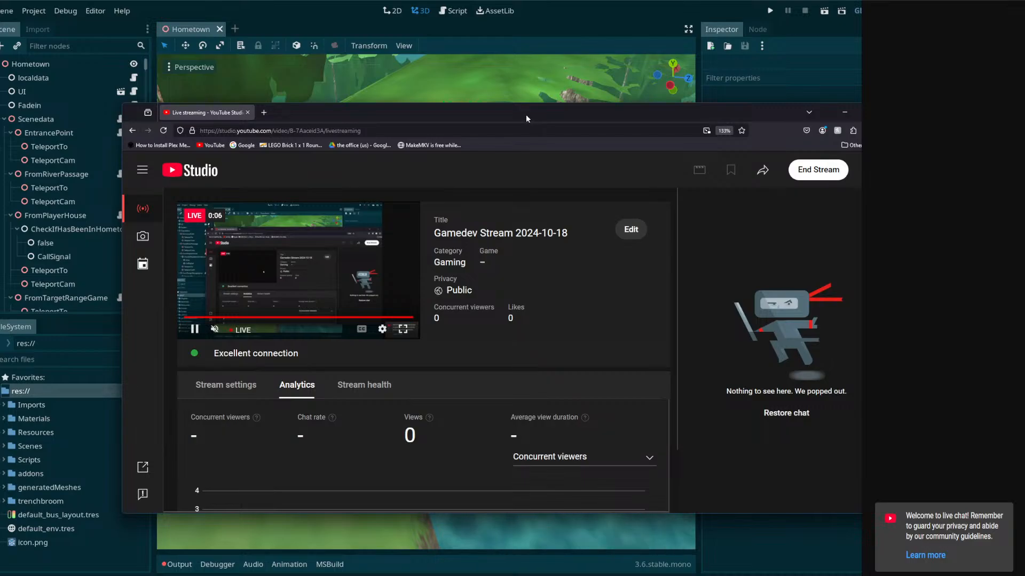
Open the DeepWoods.tscn scene from the project's Scenes/Levels/DeepWoods folder
{"action": "right_click_drag", "start_coordinate": [433, 326], "coordinate": [449, 341]}
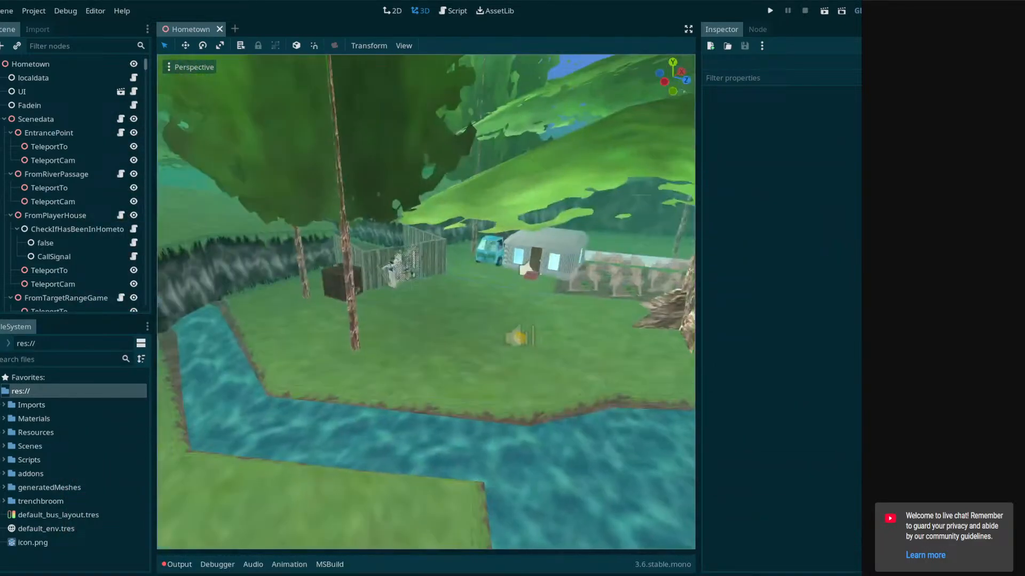
{"action": "left_click", "coordinate": [5, 447]}
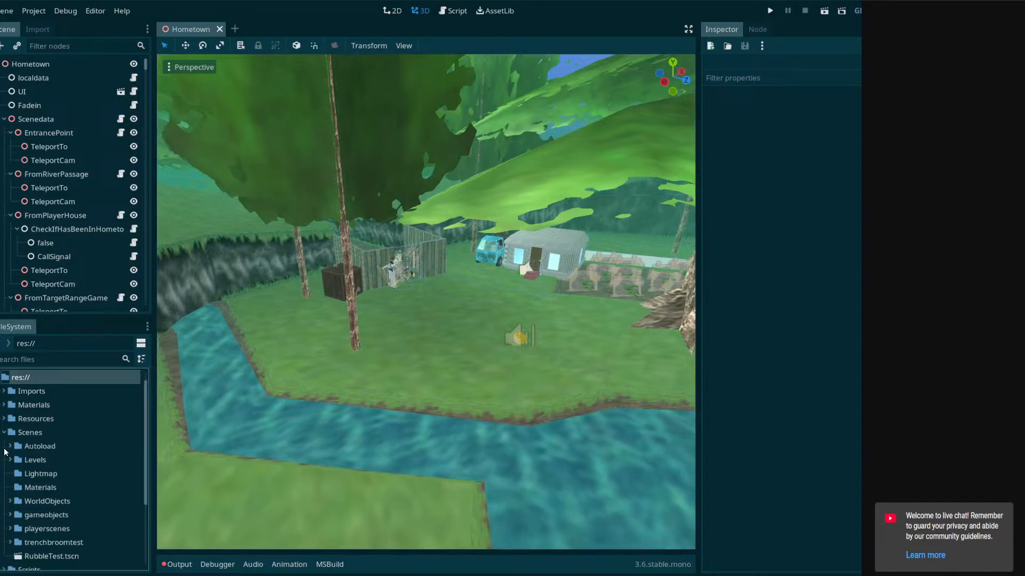
{"action": "left_click", "coordinate": [18, 486]}
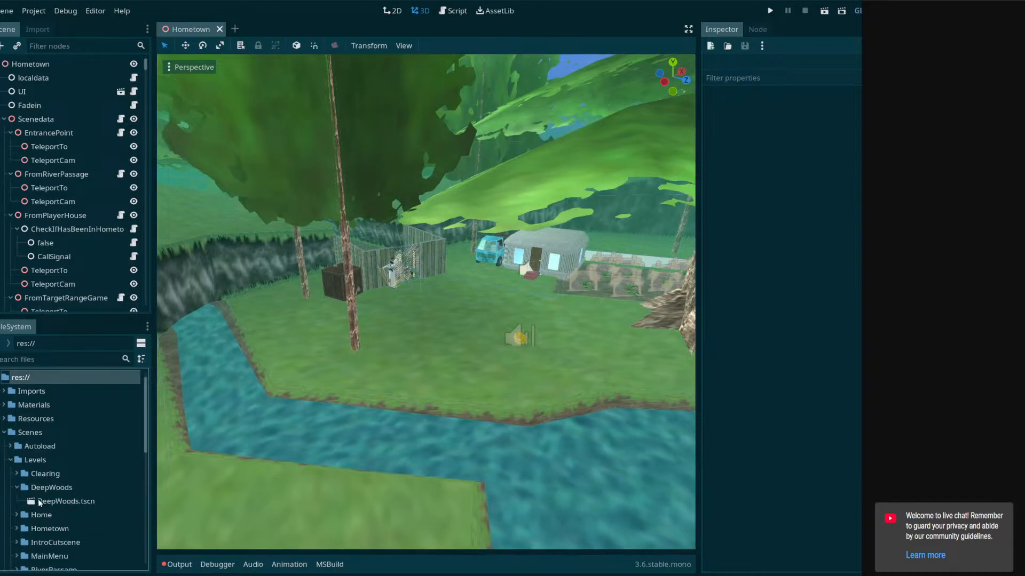
{"action": "left_click", "coordinate": [44, 502]}
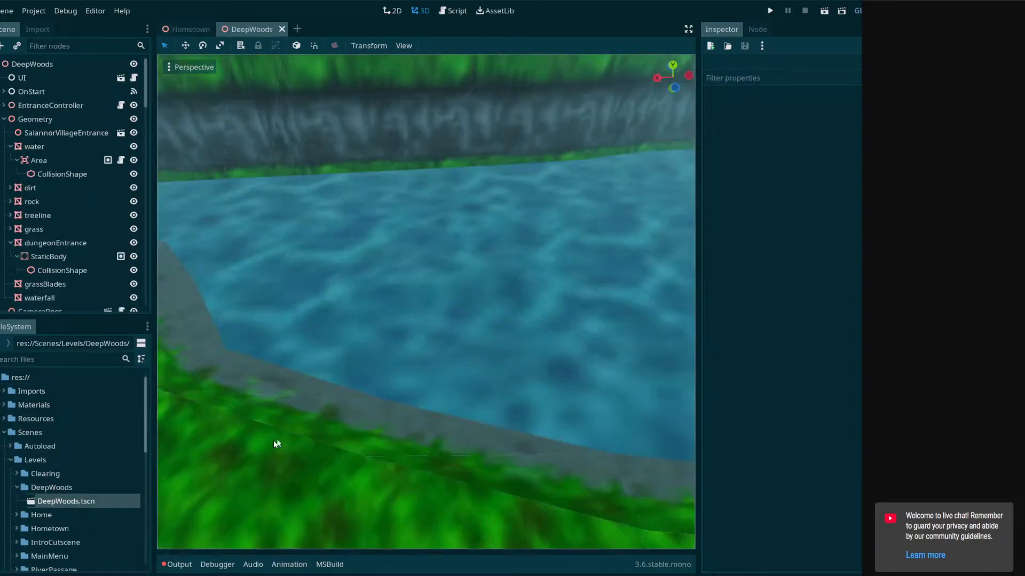
Select the waterfall mesh at the edge of the lake and open its shader material for editing
{"action": "right_click_drag", "start_coordinate": [277, 444], "coordinate": [427, 374]}
{"action": "key", "text": "w"}
{"action": "key", "text": "e"}
{"action": "key", "text": "w"}
{"action": "key", "text": "s"}
{"action": "mouse_move", "coordinate": [491, 305]}
{"action": "right_mouse_down"}
{"action": "mouse_move", "coordinate": [488, 320]}
{"action": "mouse_move", "coordinate": [523, 310]}
{"action": "mouse_move", "coordinate": [480, 289]}
{"action": "right_mouse_up"}
{"action": "left_click", "coordinate": [444, 303]}
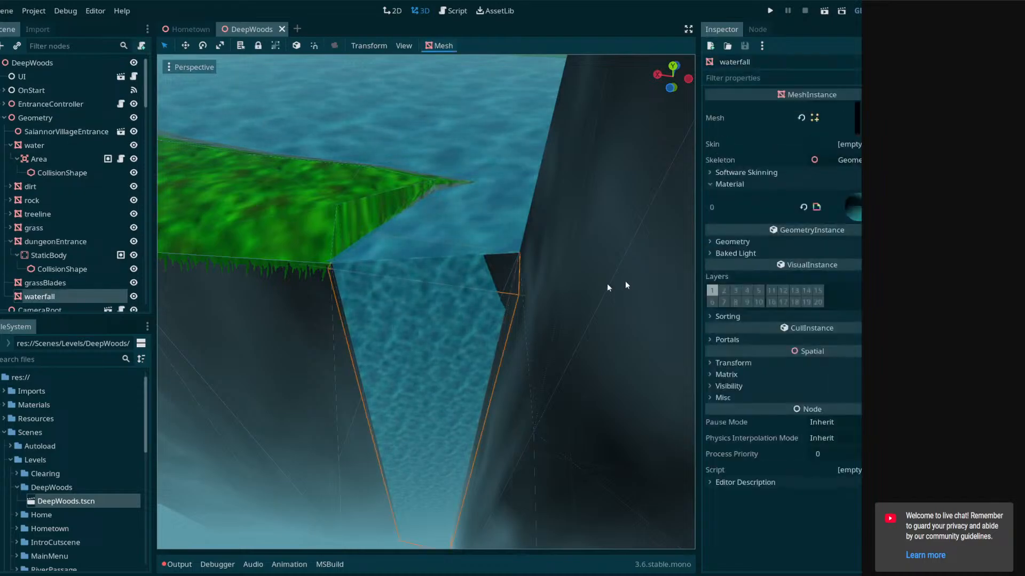
{"action": "left_click", "coordinate": [852, 208]}
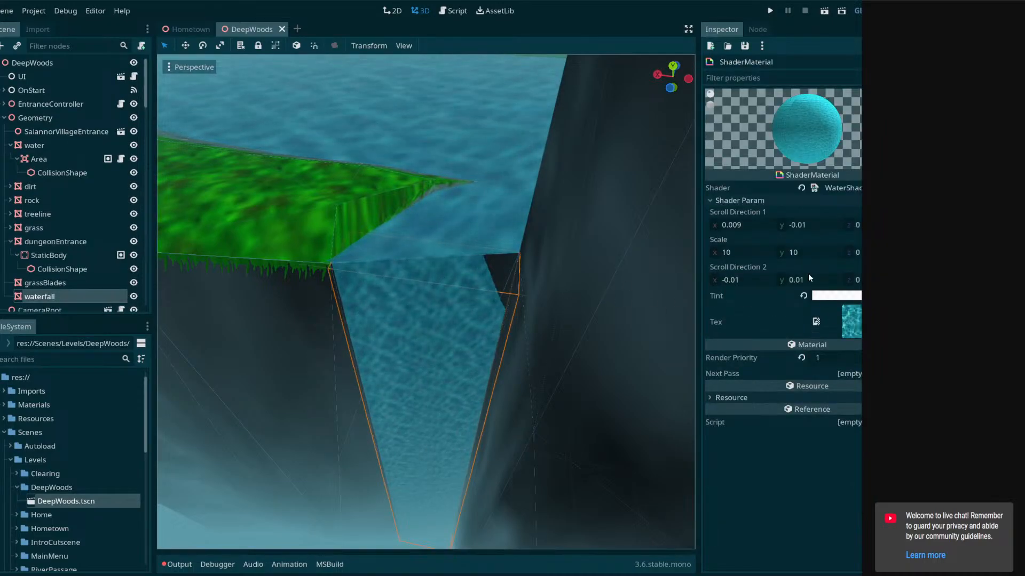
Examine from several angles how the waterfall meets the lake surface, the grass bank and the rock wall
{"action": "right_click_drag", "start_coordinate": [469, 312], "coordinate": [512, 321]}
{"action": "key", "text": "w"}
{"action": "key", "text": "d"}
{"action": "key", "text": "a"}
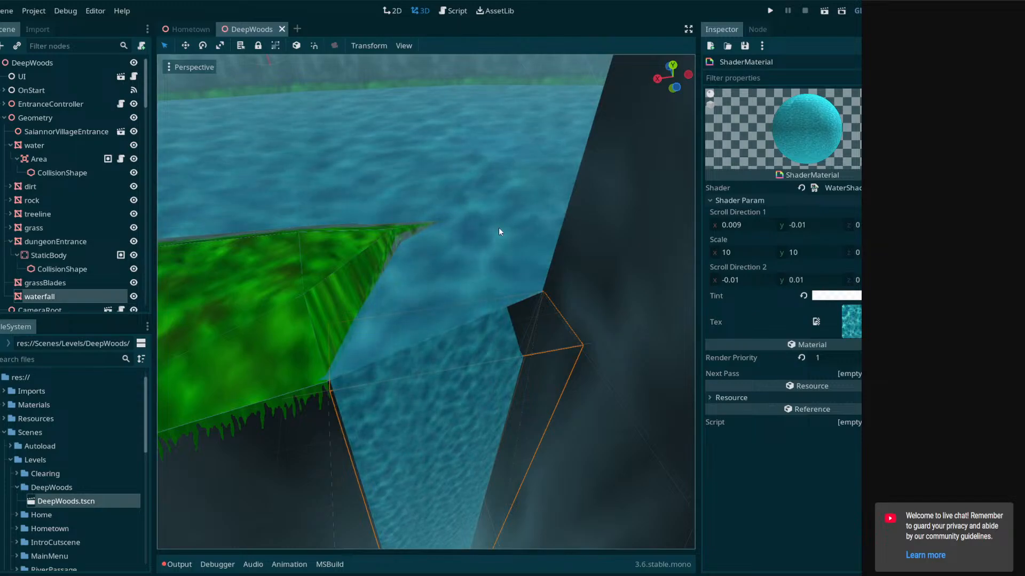
{"action": "right_click_drag", "start_coordinate": [471, 379], "coordinate": [471, 405]}
{"action": "right_click_drag", "start_coordinate": [383, 240], "coordinate": [528, 278]}
{"action": "key", "text": "w"}
{"action": "key", "text": "w"}
{"action": "key", "text": "s"}
{"action": "key", "text": "e"}
{"action": "right_click_drag", "start_coordinate": [526, 213], "coordinate": [524, 244]}
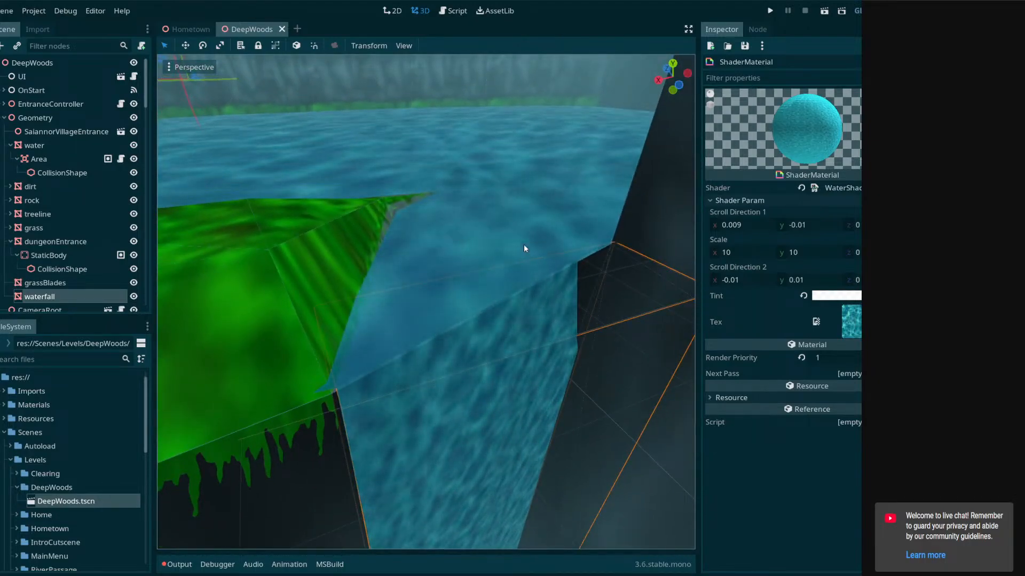
{"action": "right_click_drag", "start_coordinate": [524, 245], "coordinate": [405, 326]}
{"action": "mouse_move", "coordinate": [533, 290]}
{"action": "right_mouse_down"}
{"action": "mouse_move", "coordinate": [525, 298]}
{"action": "mouse_move", "coordinate": [534, 290]}
{"action": "right_mouse_up"}
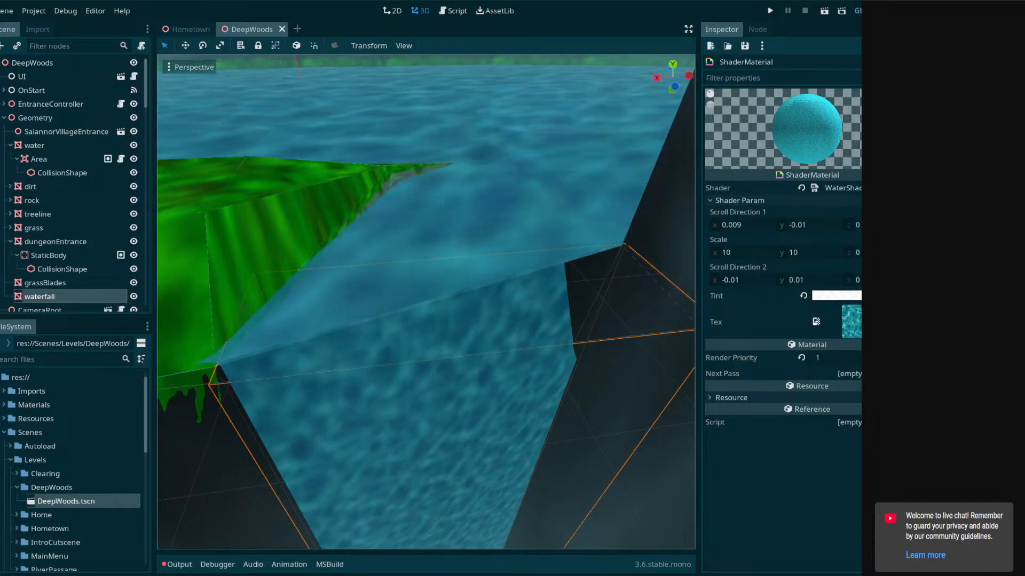
Show the waterfall's texture file among the project files and widen the dock to read the full water texture names
{"action": "right_click", "coordinate": [854, 326]}
{"action": "left_click", "coordinate": [835, 496]}
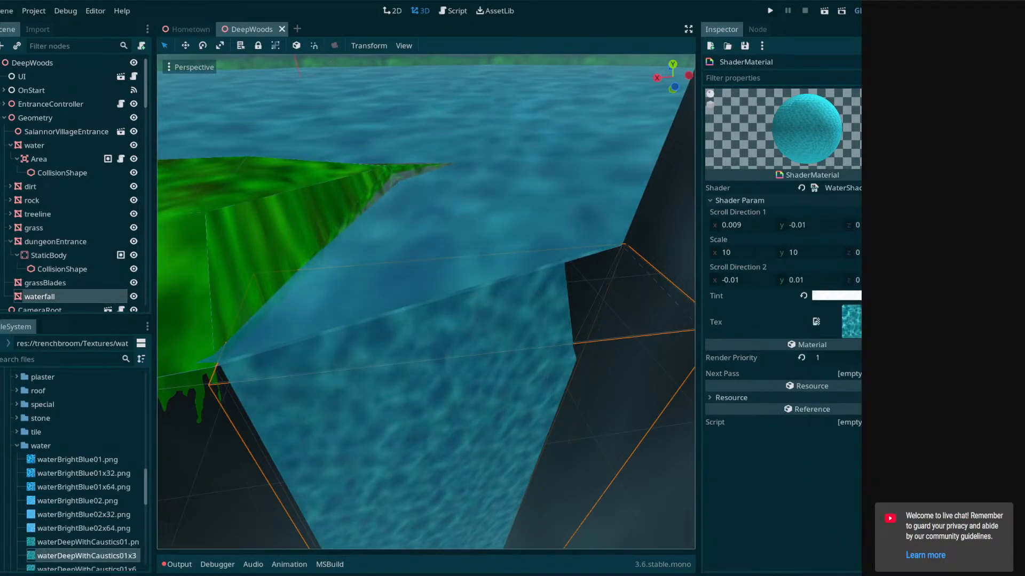
{"action": "scroll", "coordinate": [68, 524], "scroll_direction": "down", "scroll_amount": 3}
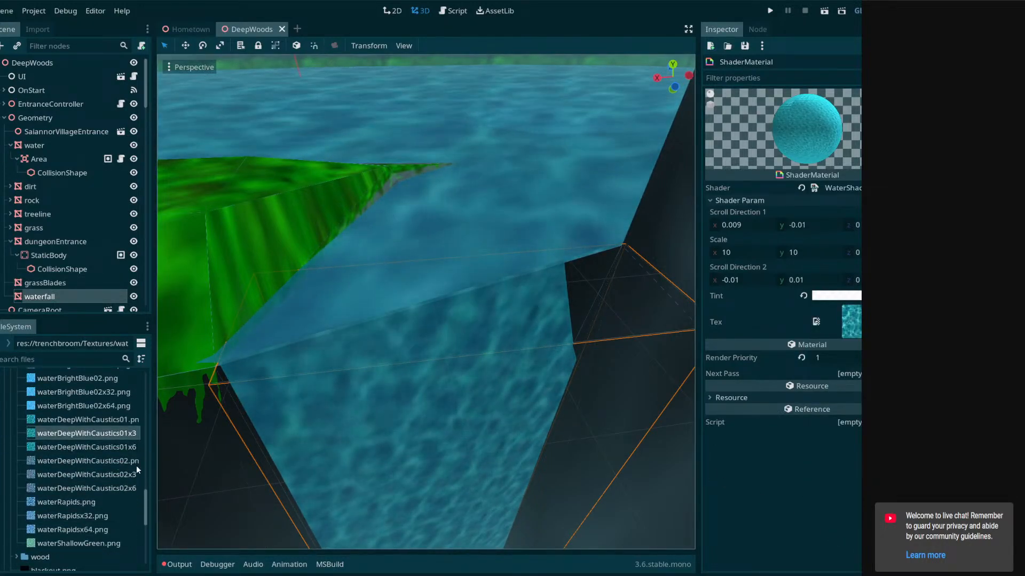
{"action": "left_click_drag", "start_coordinate": [155, 467], "coordinate": [170, 465]}
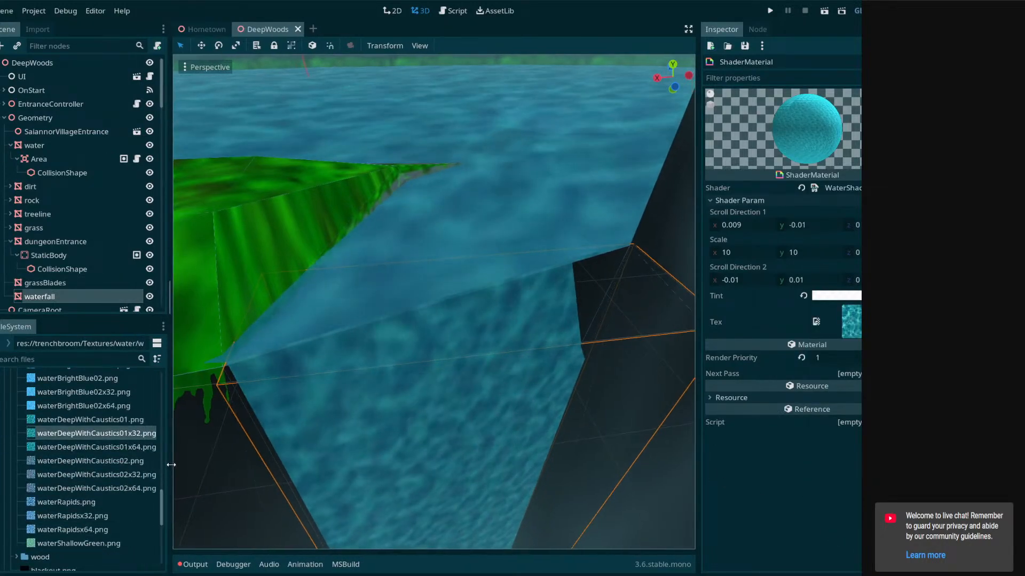
{"action": "left_click", "coordinate": [76, 477]}
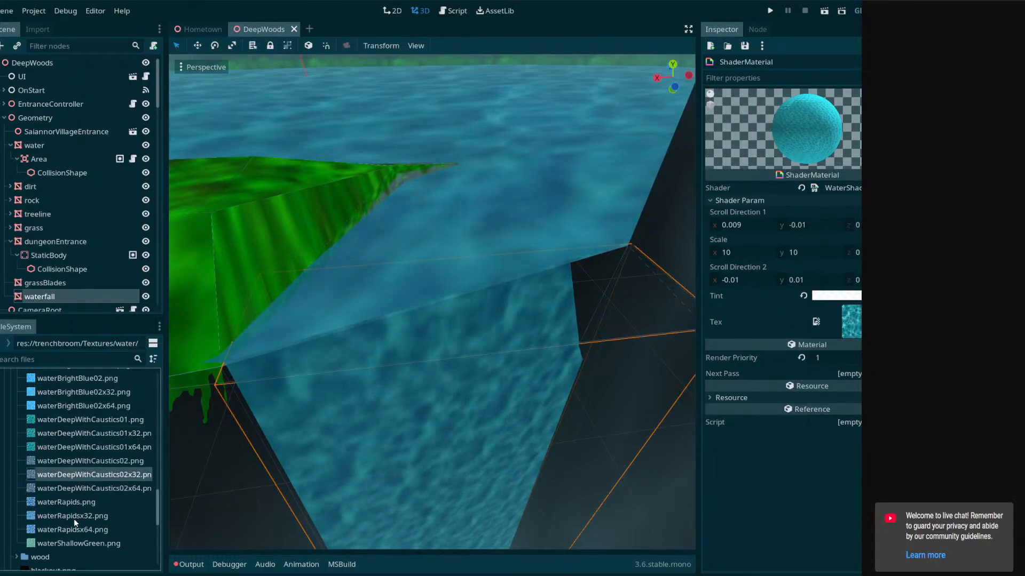
Try waterRapidsx32.png and waterRapids.png as the waterfall material's texture and check the look in the viewport
{"action": "left_click_drag", "start_coordinate": [72, 516], "coordinate": [851, 322]}
{"action": "middle_click_drag", "start_coordinate": [590, 371], "coordinate": [563, 347]}
{"action": "left_click_drag", "start_coordinate": [67, 502], "coordinate": [850, 322]}
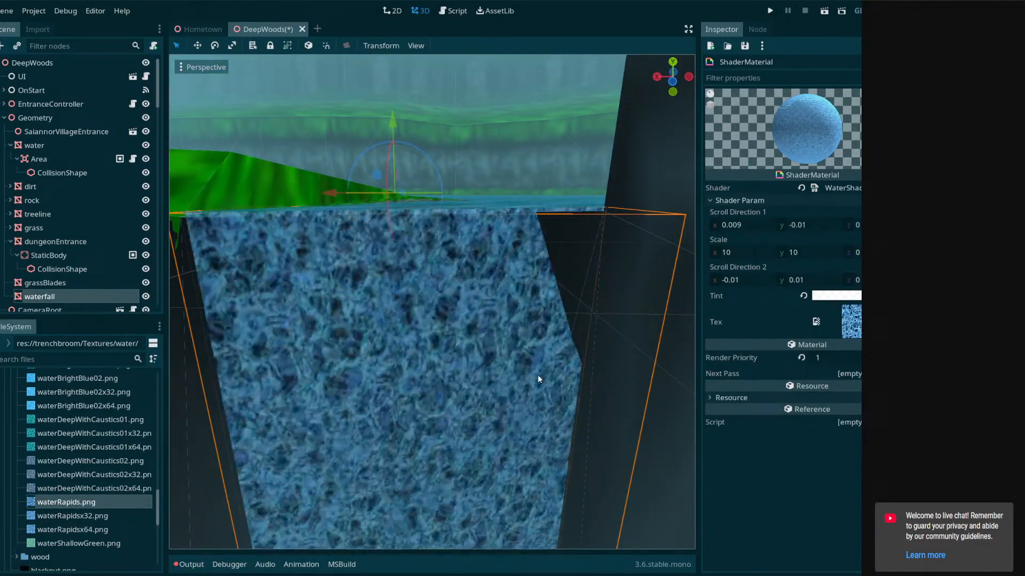
{"action": "mouse_move", "coordinate": [537, 375]}
{"action": "right_mouse_down"}
{"action": "mouse_move", "coordinate": [534, 427]}
{"action": "mouse_move", "coordinate": [535, 378]}
{"action": "right_mouse_up"}
{"action": "key", "text": "w"}
{"action": "key", "text": "s"}
Set the waterfall material's Scale to 5 in both x and y
{"action": "left_click", "coordinate": [754, 252]}
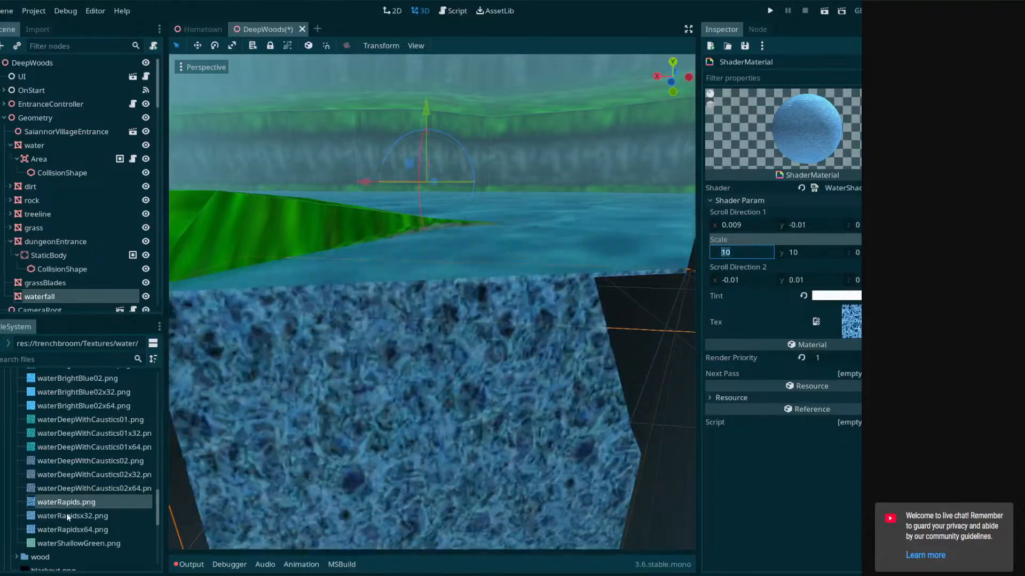
{"action": "right_click_drag", "start_coordinate": [354, 418], "coordinate": [354, 507]}
{"action": "left_click", "coordinate": [754, 253]}
{"action": "type", "text": "5"}
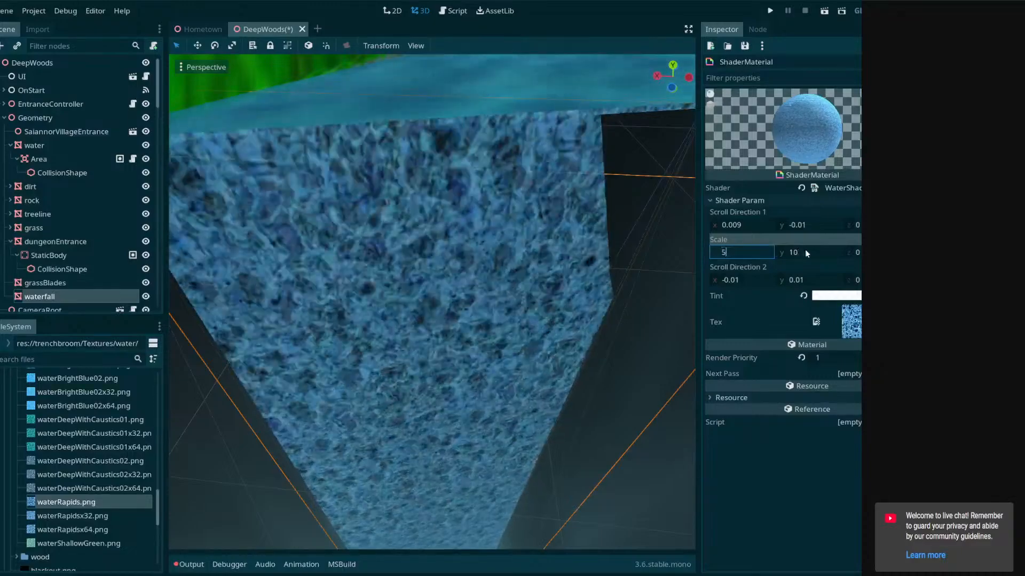
{"action": "left_click", "coordinate": [805, 250]}
{"action": "type", "text": "5"}
Set the waterfall's Scroll Direction 1 to x 0, y -0.1 and the x of Scroll Direction 2 to 0
{"action": "left_click", "coordinate": [807, 226]}
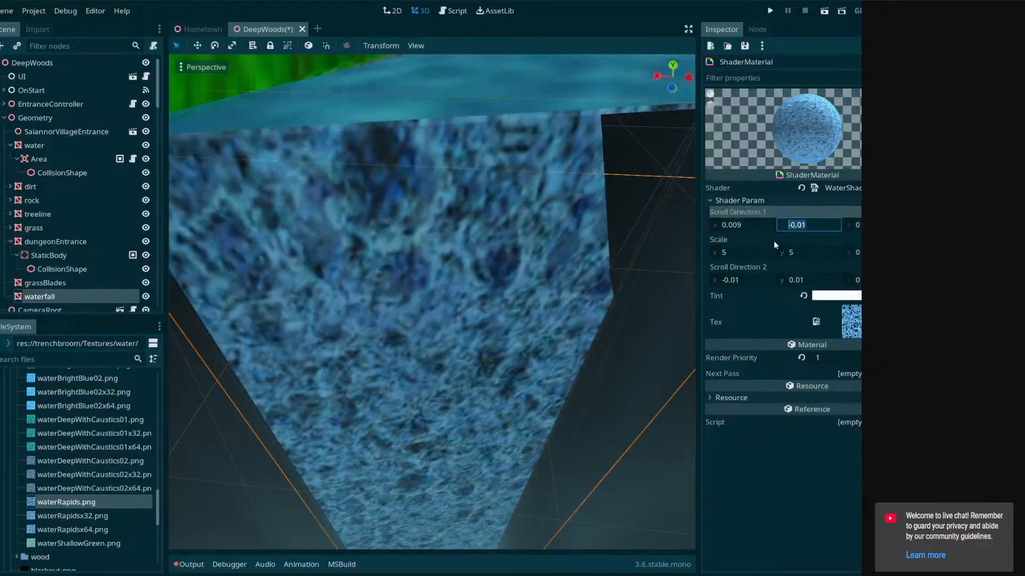
{"action": "left_click", "coordinate": [741, 225]}
{"action": "type", "text": "0"}
{"action": "left_click", "coordinate": [762, 277]}
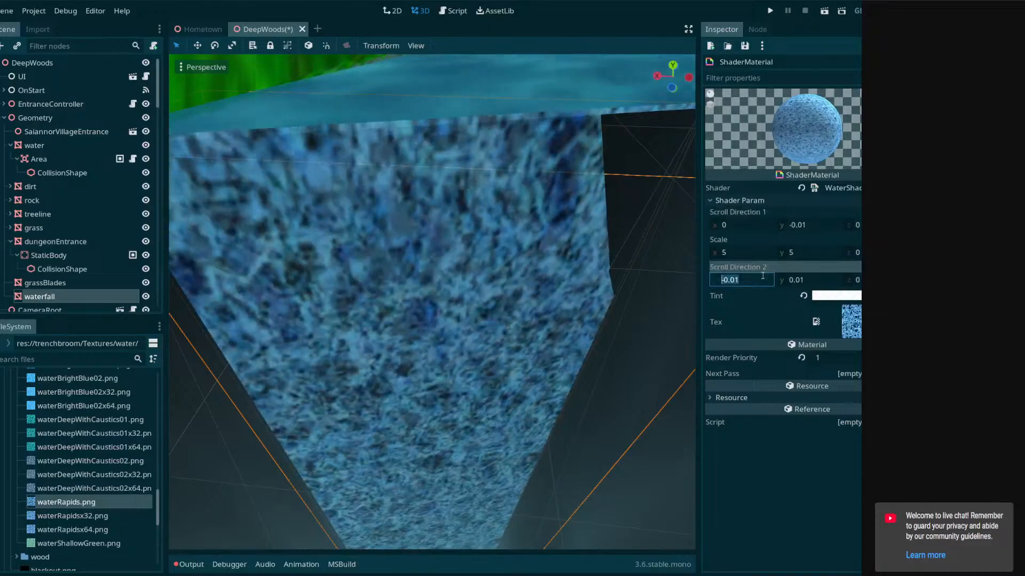
{"action": "type", "text": "0"}
{"action": "left_click", "coordinate": [753, 228]}
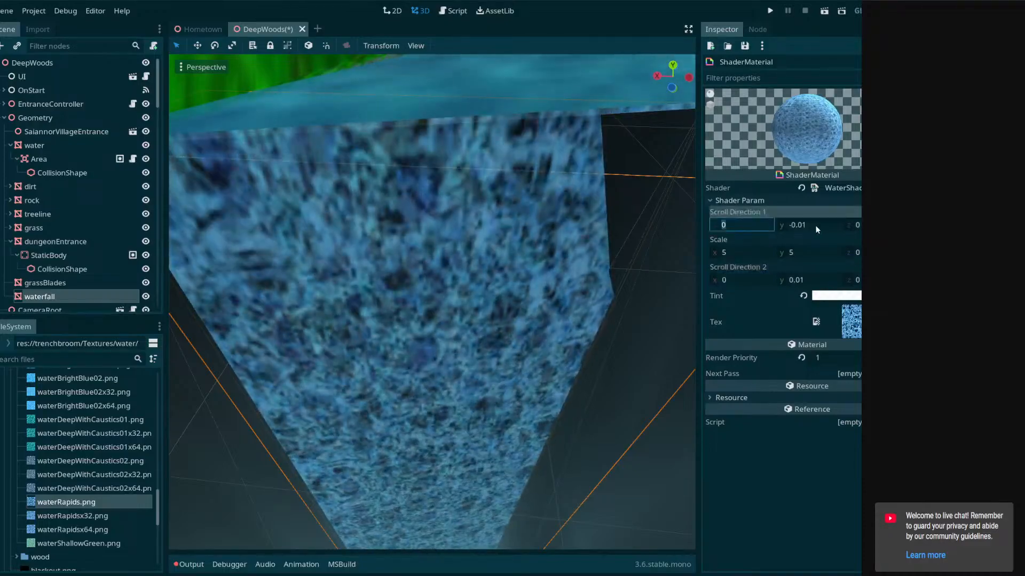
{"action": "left_click", "coordinate": [816, 226]}
{"action": "type", "text": "-0.1"}
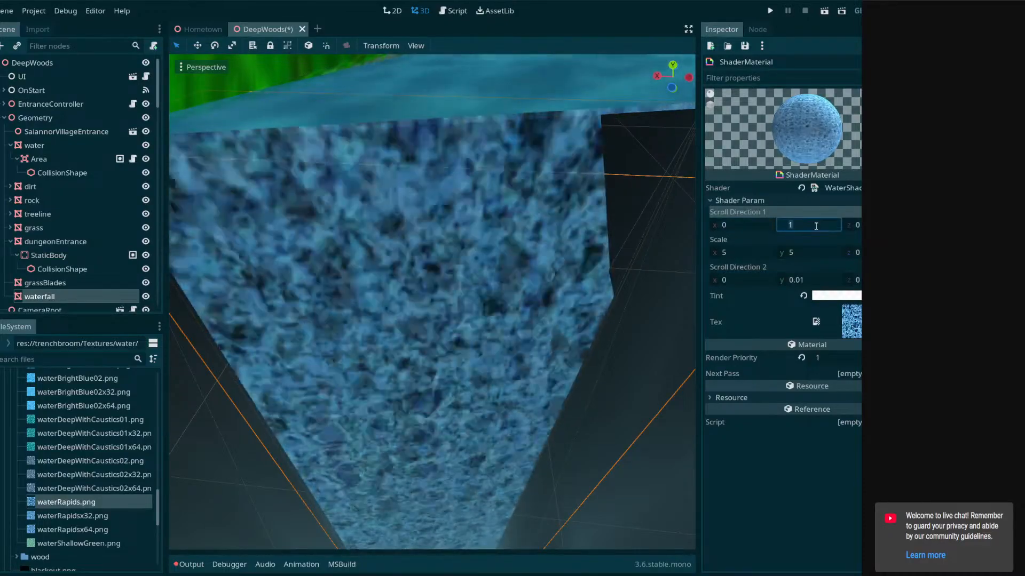
{"action": "key", "text": "Return"}
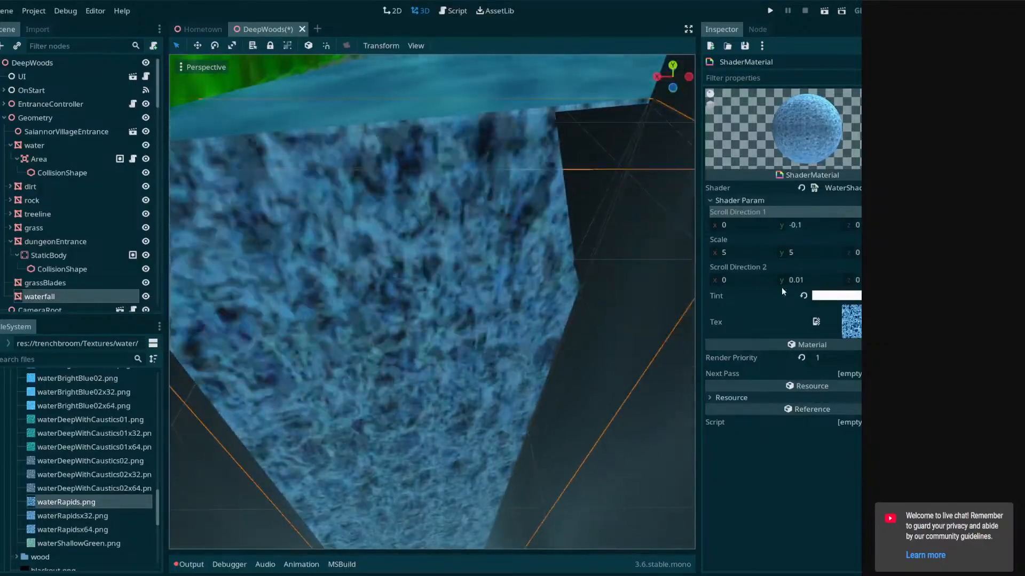
Set the waterfall's Scroll Direction 2 to x 0.01, y -0.2 and the x of Scroll Direction 1 to -0.011
{"action": "key", "text": "s"}
{"action": "mouse_move", "coordinate": [512, 298]}
{"action": "right_mouse_down"}
{"action": "mouse_move", "coordinate": [544, 299]}
{"action": "mouse_move", "coordinate": [523, 304]}
{"action": "right_mouse_up"}
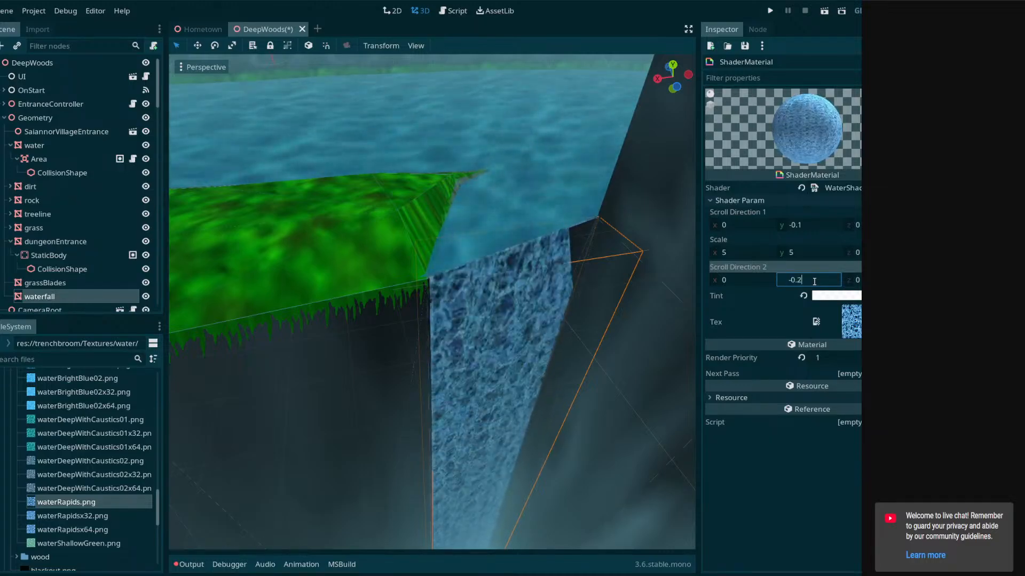
{"action": "scroll", "coordinate": [535, 324], "scroll_direction": "down", "scroll_amount": 5}
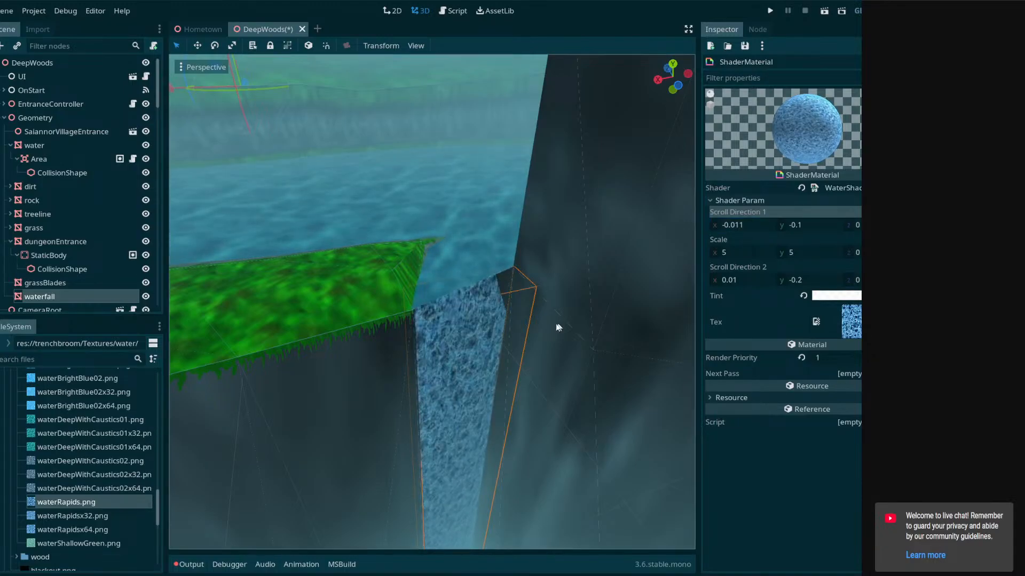
Assign waterRapidsx32.png as the waterfall material's texture
{"action": "right_click_drag", "start_coordinate": [551, 335], "coordinate": [513, 347]}
{"action": "key", "text": "w"}
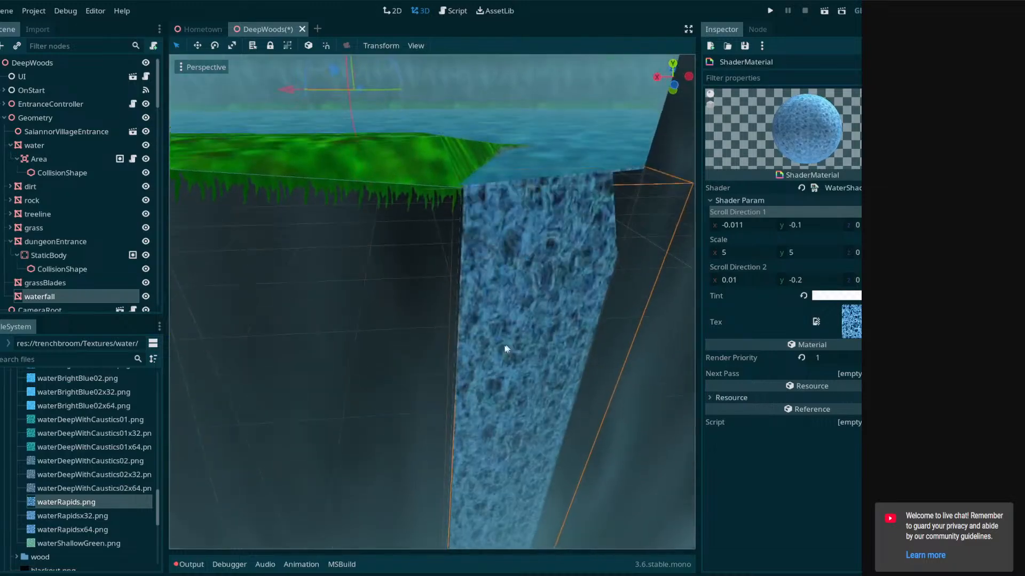
{"action": "left_click_drag", "start_coordinate": [73, 515], "coordinate": [835, 321]}
{"action": "key", "text": "s"}
Examine the retextured waterfall up close and from a distance against the lake water above it
{"action": "right_click_drag", "start_coordinate": [533, 331], "coordinate": [439, 301]}
{"action": "key", "text": "w"}
{"action": "key", "text": "s"}
{"action": "key", "text": "w"}
{"action": "key", "text": "s"}
{"action": "key", "text": "w"}
{"action": "key", "text": "s"}
{"action": "key", "text": "s"}
{"action": "key", "text": "w"}
{"action": "key", "text": "a"}
{"action": "key", "text": "w"}
{"action": "key", "text": "s"}
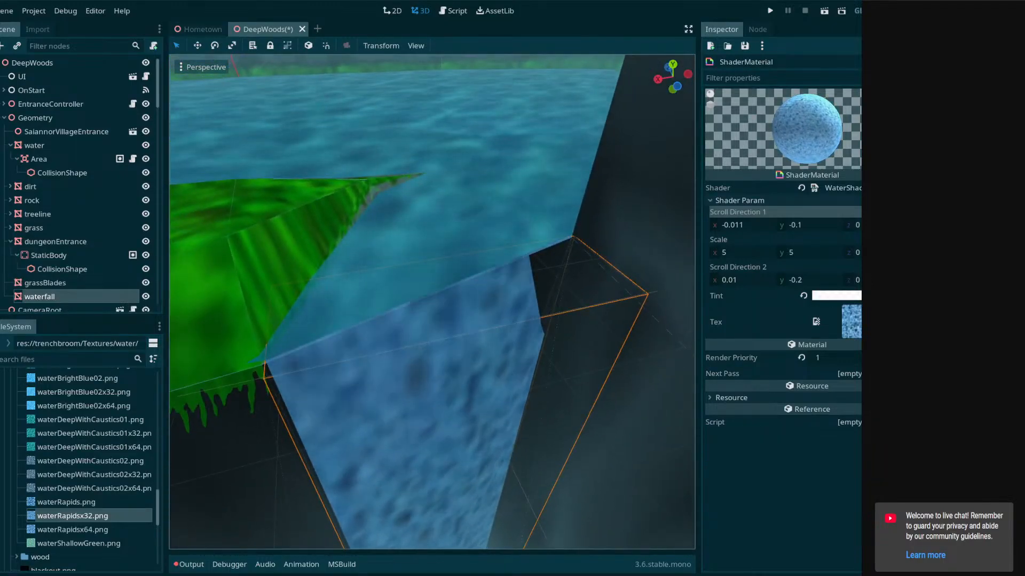
Inspect the waterfall2 mesh in the Hometown scene as a colour reference for the DeepWoods waterfall
{"action": "left_click", "coordinate": [836, 296]}
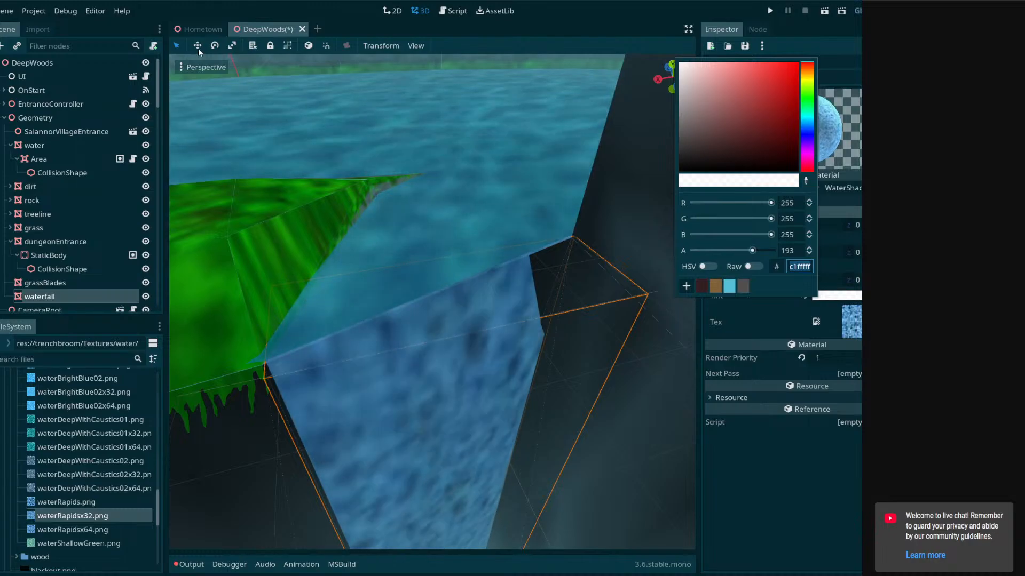
{"action": "left_click", "coordinate": [198, 29]}
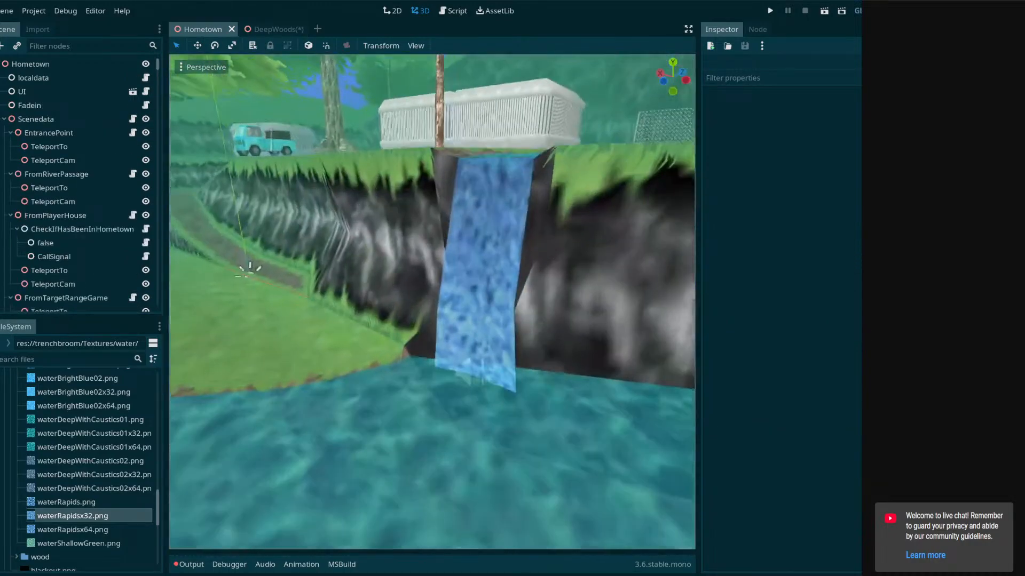
{"action": "right_click_drag", "start_coordinate": [418, 264], "coordinate": [418, 265]}
{"action": "key", "text": "e"}
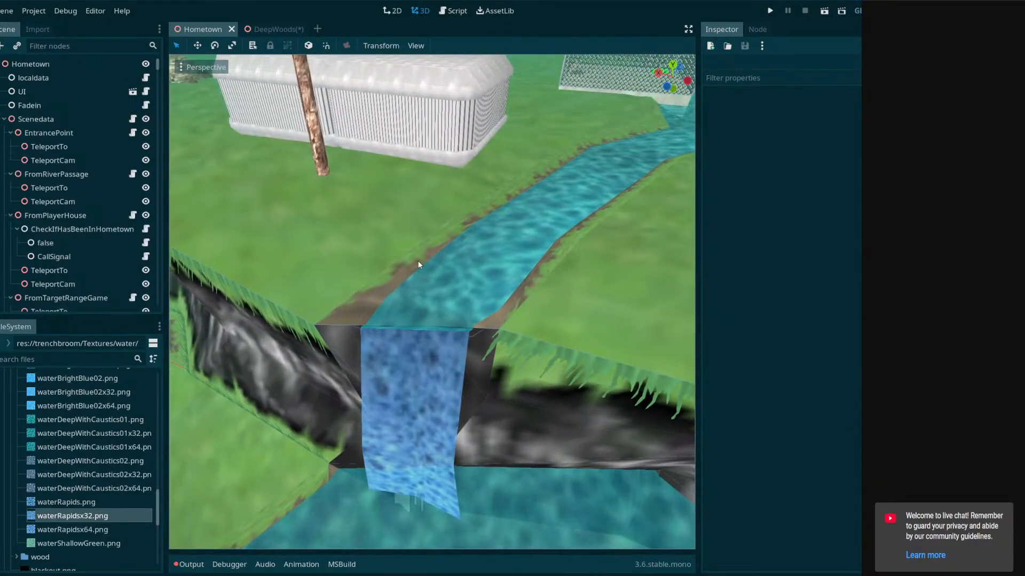
{"action": "scroll", "coordinate": [435, 347], "scroll_direction": "up", "scroll_amount": 3}
{"action": "left_click", "coordinate": [437, 332]}
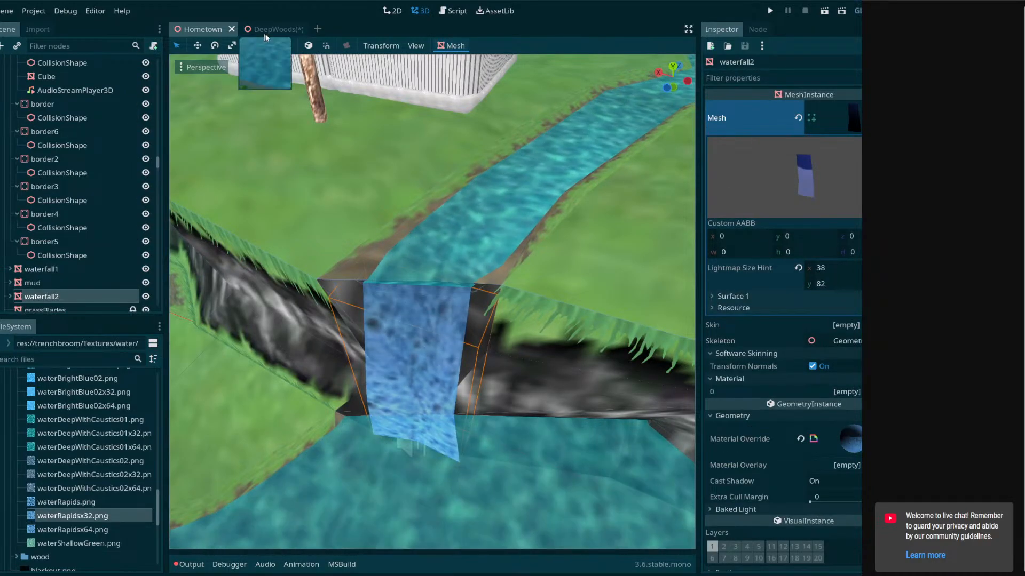
Return to DeepWoods, set the waterfall material's tint to red 215 and blue 209, and save the scene
{"action": "left_click", "coordinate": [264, 33]}
{"action": "left_click", "coordinate": [849, 205]}
{"action": "left_click", "coordinate": [824, 296]}
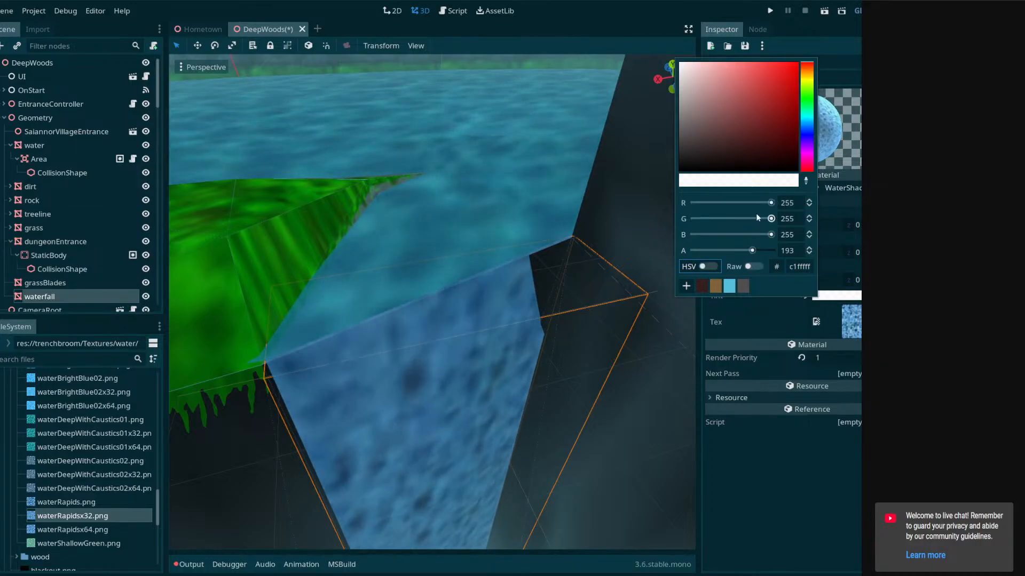
{"action": "left_click_drag", "start_coordinate": [771, 203], "coordinate": [757, 235]}
{"action": "middle_click_drag", "start_coordinate": [539, 295], "coordinate": [544, 295]}
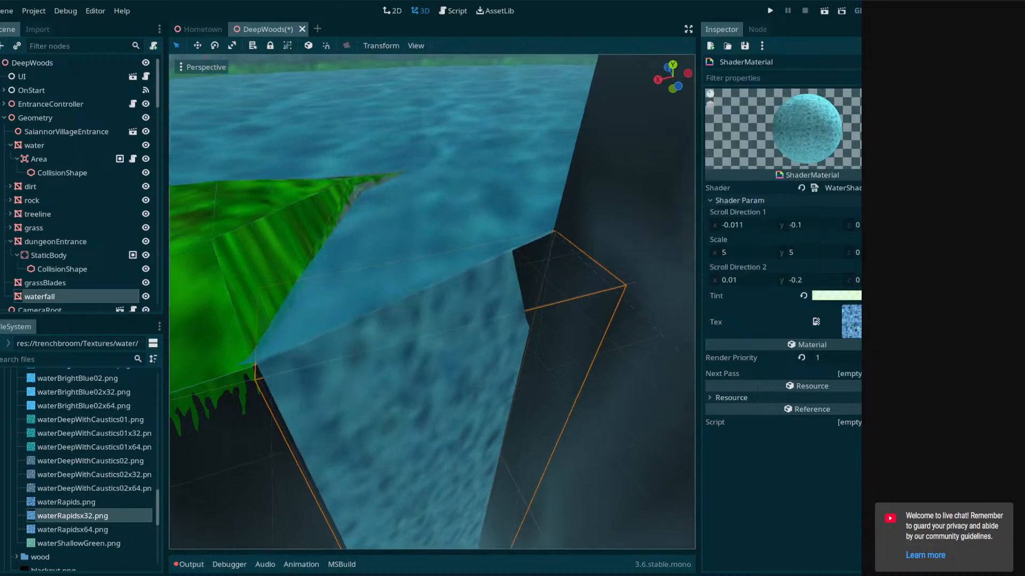
{"action": "scroll", "coordinate": [544, 295], "scroll_direction": "down", "scroll_amount": 8}
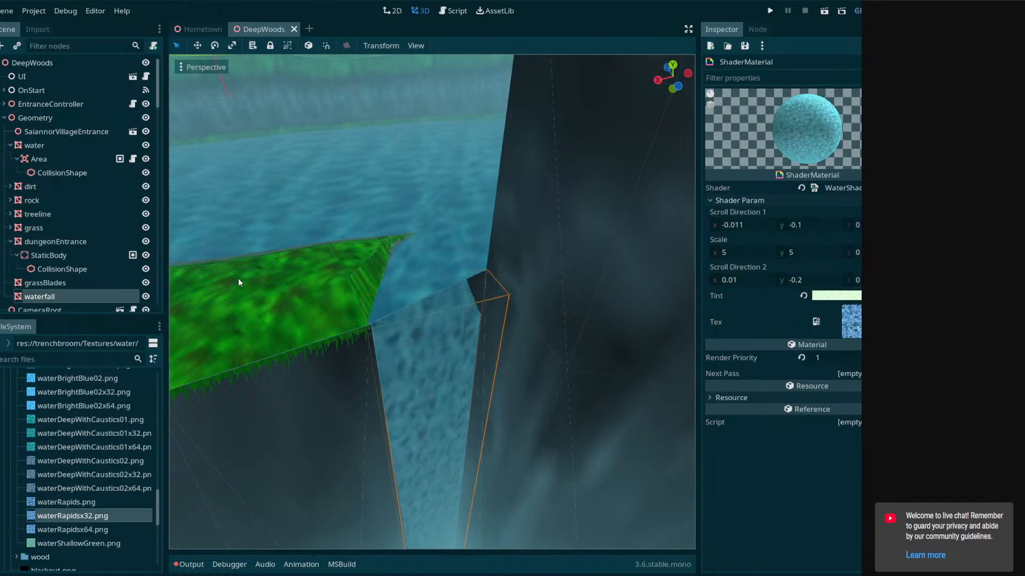
Examine the tinted waterfall and the surrounding lake surface while flying around the scene
{"action": "mouse_move", "coordinate": [472, 315]}
{"action": "right_mouse_down"}
{"action": "mouse_move", "coordinate": [422, 288]}
{"action": "mouse_move", "coordinate": [413, 299]}
{"action": "mouse_move", "coordinate": [355, 301]}
{"action": "mouse_move", "coordinate": [427, 334]}
{"action": "mouse_move", "coordinate": [465, 341]}
{"action": "mouse_move", "coordinate": [478, 331]}
{"action": "mouse_move", "coordinate": [480, 344]}
{"action": "mouse_move", "coordinate": [477, 334]}
{"action": "mouse_move", "coordinate": [566, 352]}
{"action": "mouse_move", "coordinate": [600, 342]}
{"action": "mouse_move", "coordinate": [623, 374]}
{"action": "mouse_move", "coordinate": [422, 326]}
{"action": "mouse_move", "coordinate": [341, 240]}
{"action": "mouse_move", "coordinate": [566, 325]}
{"action": "mouse_move", "coordinate": [528, 363]}
{"action": "mouse_move", "coordinate": [523, 416]}
{"action": "mouse_move", "coordinate": [464, 334]}
{"action": "mouse_move", "coordinate": [496, 333]}
{"action": "mouse_move", "coordinate": [373, 298]}
{"action": "mouse_move", "coordinate": [299, 302]}
{"action": "mouse_move", "coordinate": [473, 315]}
{"action": "mouse_move", "coordinate": [480, 305]}
{"action": "right_mouse_up"}
{"action": "key", "text": "w"}
{"action": "key", "text": "s"}
{"action": "key", "text": "w"}
{"action": "key", "text": "s"}
{"action": "key", "text": "a"}
{"action": "key", "text": "d"}
{"action": "key", "text": "w"}
{"action": "key", "text": "w"}
{"action": "key", "text": "w"}
{"action": "key", "text": "s"}
{"action": "key", "text": "w"}
{"action": "key", "text": "s"}
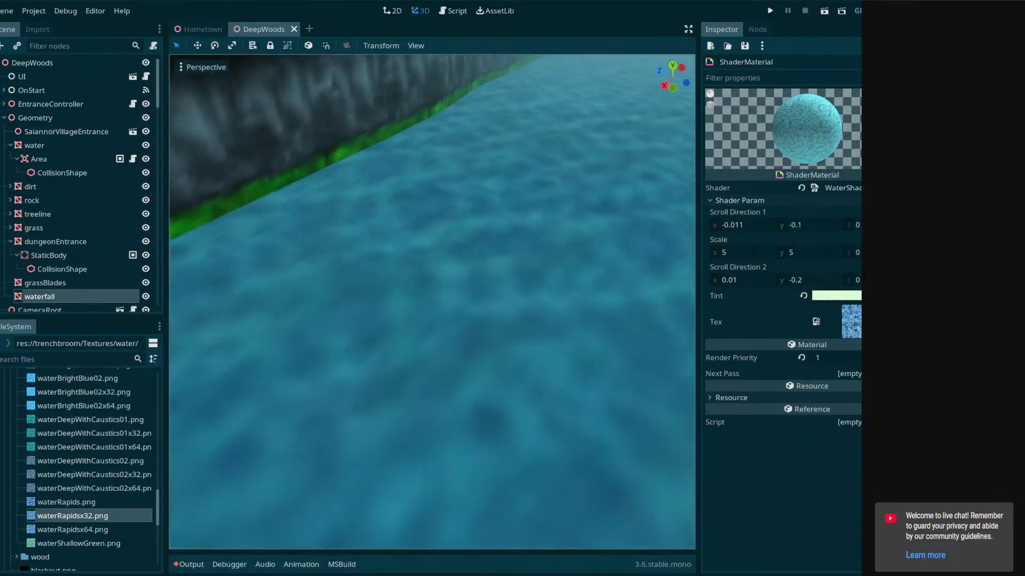
Set the alpha of the waterfall material's tint to 179
{"action": "left_click", "coordinate": [851, 297]}
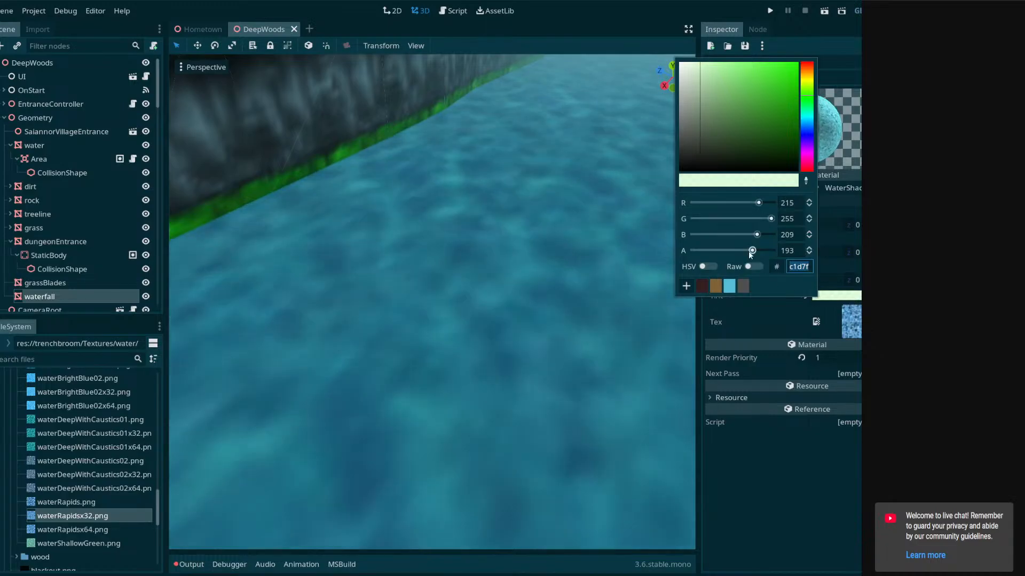
{"action": "mouse_move", "coordinate": [752, 251]}
{"action": "left_mouse_down"}
{"action": "mouse_move", "coordinate": [738, 251]}
{"action": "mouse_move", "coordinate": [747, 255]}
{"action": "left_mouse_up"}
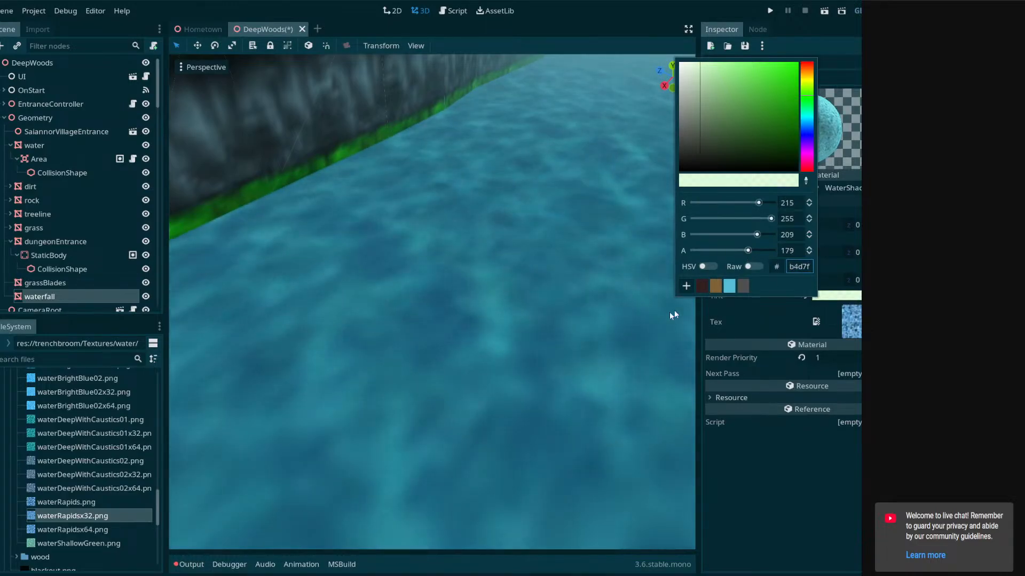
Fine-tune the alpha of the lake water material's tint in DeepWoods and save the scene
{"action": "right_click_drag", "start_coordinate": [552, 341], "coordinate": [577, 325]}
{"action": "left_click", "coordinate": [551, 340]}
{"action": "left_click", "coordinate": [850, 389]}
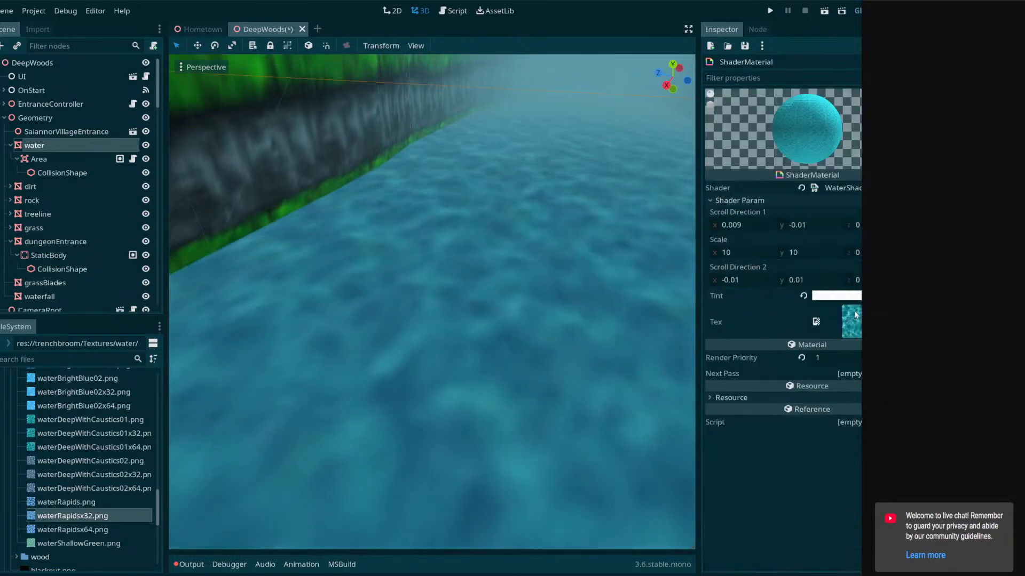
{"action": "left_click", "coordinate": [848, 298]}
{"action": "left_click", "coordinate": [533, 328]}
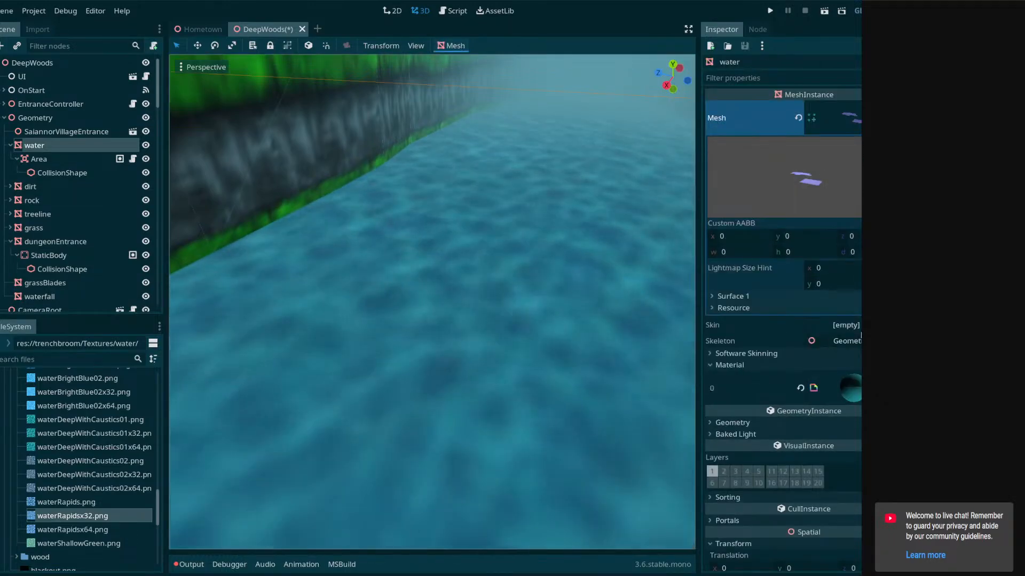
{"action": "left_click", "coordinate": [849, 388]}
{"action": "left_click", "coordinate": [836, 295]}
{"action": "mouse_move", "coordinate": [748, 252]}
{"action": "left_mouse_down"}
{"action": "mouse_move", "coordinate": [732, 252]}
{"action": "mouse_move", "coordinate": [764, 253]}
{"action": "mouse_move", "coordinate": [747, 252]}
{"action": "left_mouse_up"}
{"action": "right_click_drag", "start_coordinate": [597, 299], "coordinate": [176, 269]}
{"action": "right_click_drag", "start_coordinate": [689, 277], "coordinate": [594, 295]}
{"action": "key", "text": "ctrl+s"}
Examine the stone dungeon entrance and the wooden walkway in front of it
{"action": "mouse_move", "coordinate": [551, 347]}
{"action": "right_mouse_down"}
{"action": "mouse_move", "coordinate": [411, 325]}
{"action": "mouse_move", "coordinate": [133, 317]}
{"action": "mouse_move", "coordinate": [342, 333]}
{"action": "mouse_move", "coordinate": [342, 301]}
{"action": "mouse_move", "coordinate": [347, 315]}
{"action": "mouse_move", "coordinate": [256, 309]}
{"action": "mouse_move", "coordinate": [630, 310]}
{"action": "mouse_move", "coordinate": [544, 309]}
{"action": "mouse_move", "coordinate": [603, 331]}
{"action": "mouse_move", "coordinate": [619, 305]}
{"action": "mouse_move", "coordinate": [689, 326]}
{"action": "mouse_move", "coordinate": [672, 320]}
{"action": "mouse_move", "coordinate": [667, 293]}
{"action": "mouse_move", "coordinate": [563, 360]}
{"action": "right_mouse_up"}
{"action": "key", "text": "w"}
{"action": "key", "text": "w"}
{"action": "key", "text": "w"}
{"action": "key", "text": "w"}
{"action": "key", "text": "w"}
{"action": "key", "text": "w"}
{"action": "key", "text": "w"}
{"action": "key", "text": "w"}
{"action": "key", "text": "w"}
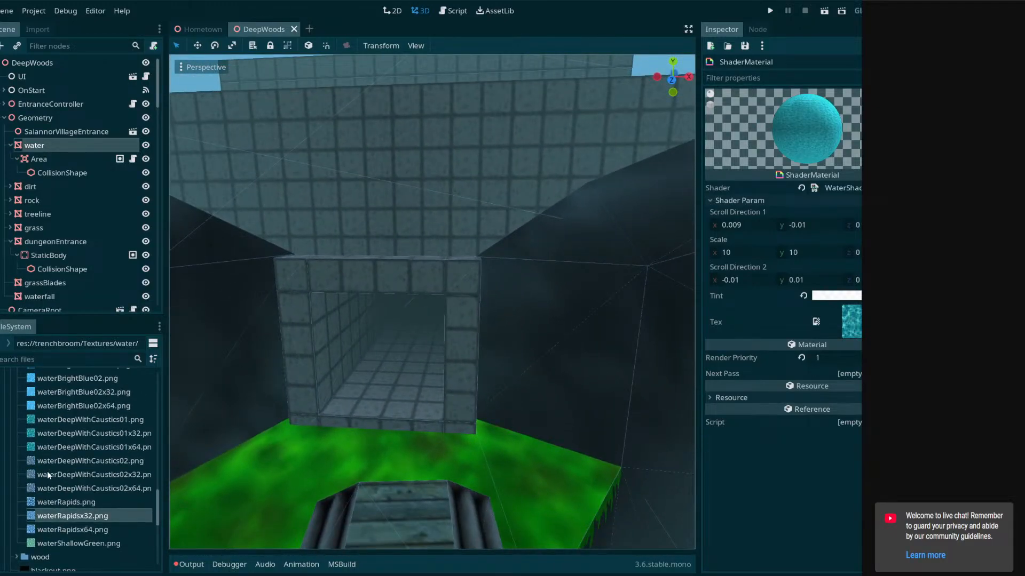
{"action": "scroll", "coordinate": [57, 453], "scroll_direction": "up", "scroll_amount": 3}
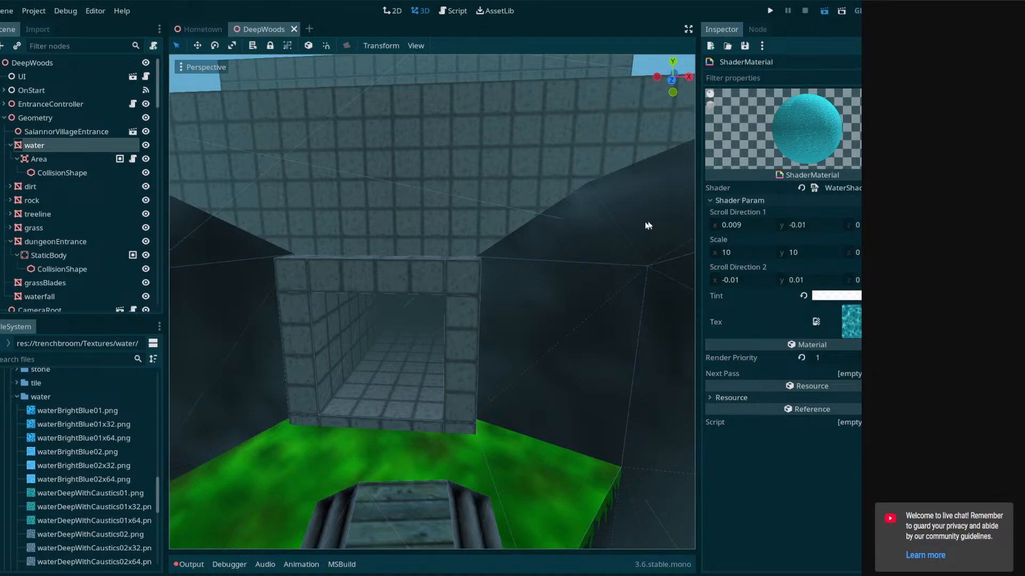
Run the DeepWoods scene and review save1.json in the saves folder of the project's user data directory
{"action": "key", "text": "ctrl+s"}
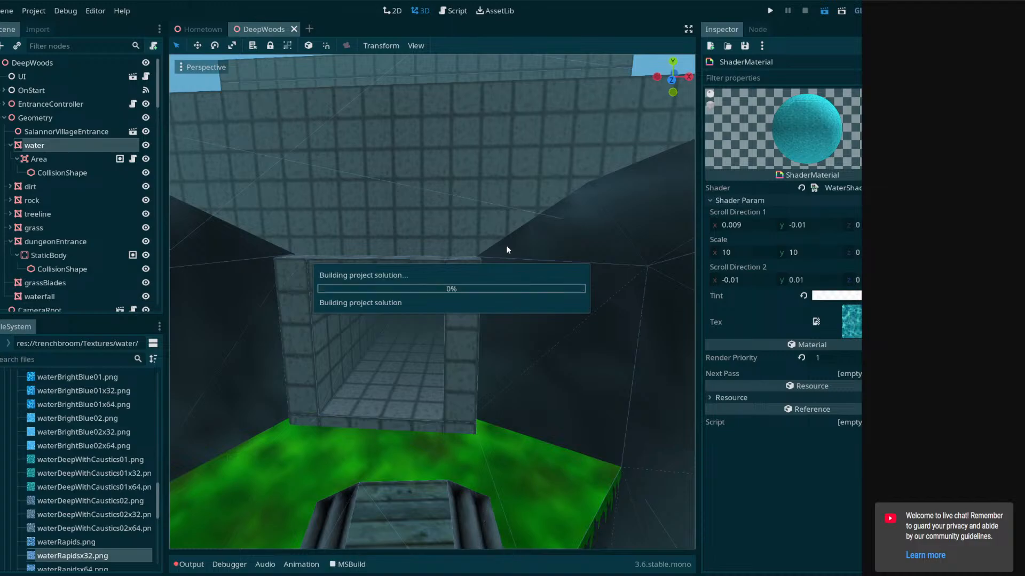
{"action": "left_click", "coordinate": [37, 11]}
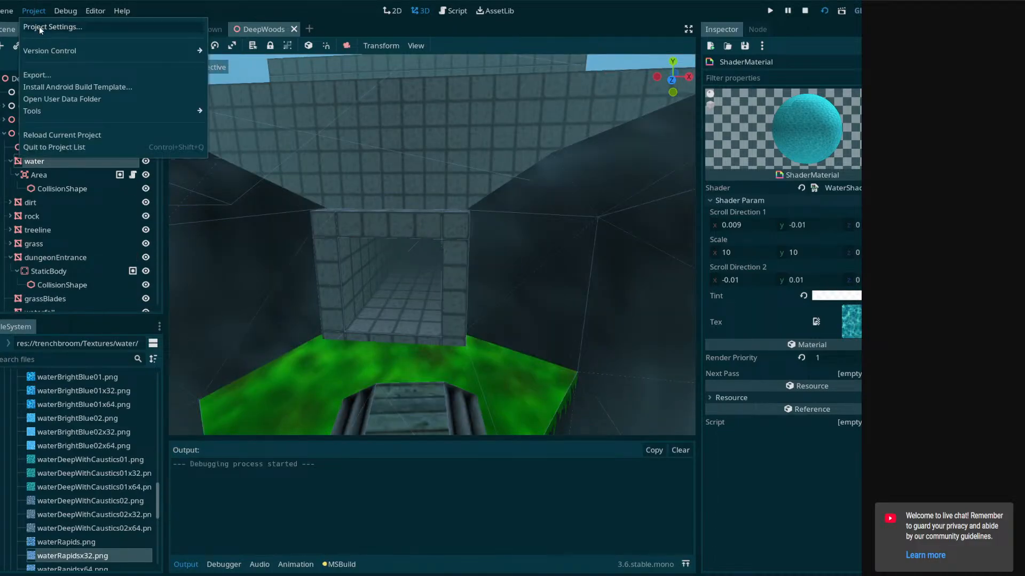
{"action": "left_click", "coordinate": [40, 27]}
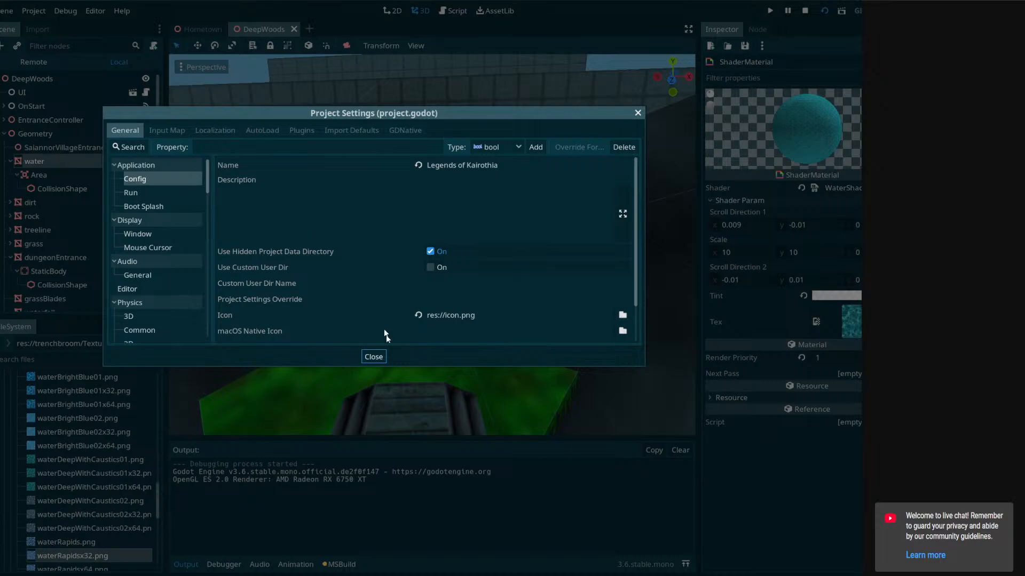
{"action": "key", "text": "Escape"}
{"action": "left_click", "coordinate": [39, 11]}
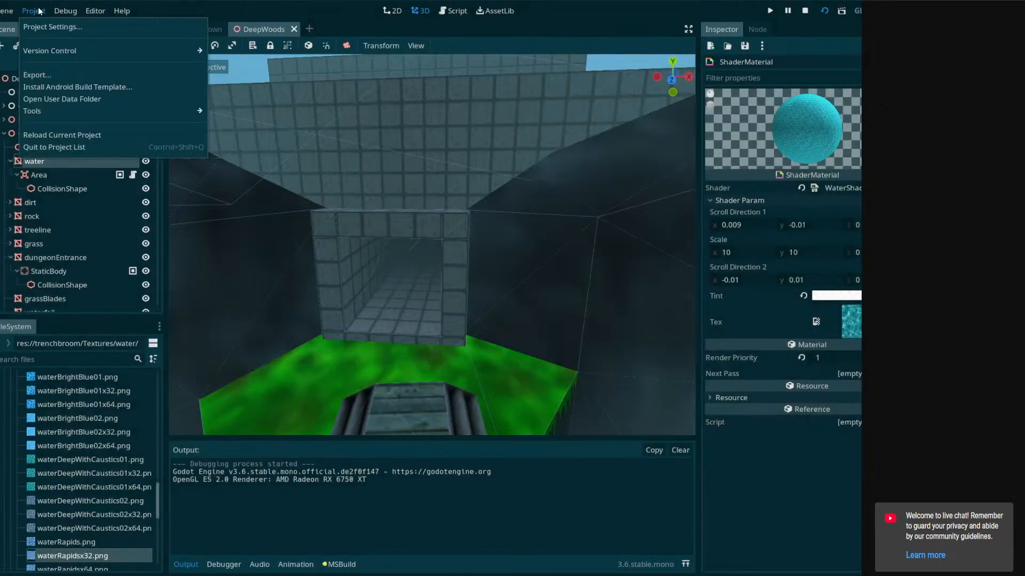
{"action": "left_click", "coordinate": [51, 98]}
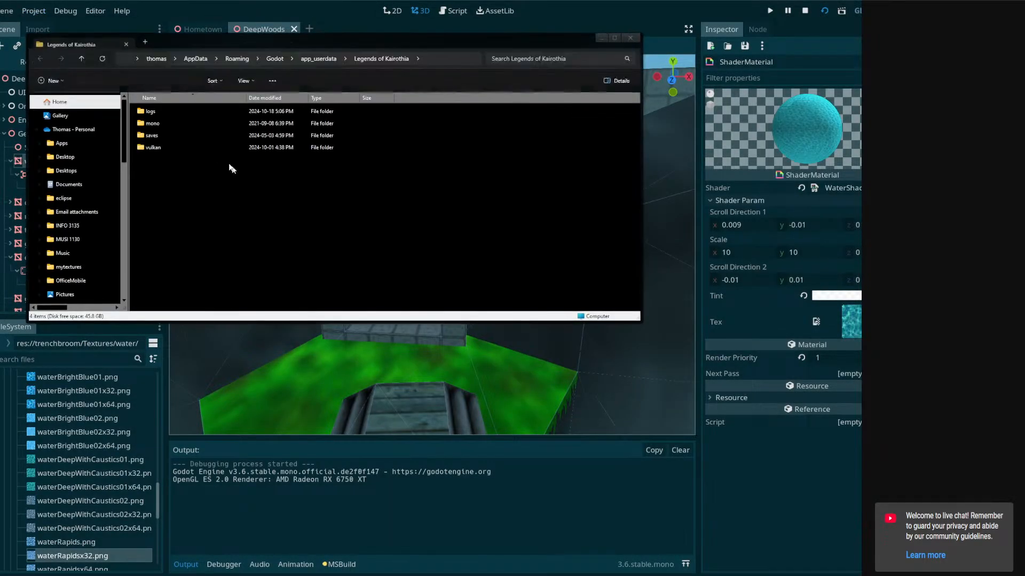
{"action": "double_click", "coordinate": [199, 137]}
{"action": "left_click", "coordinate": [188, 114]}
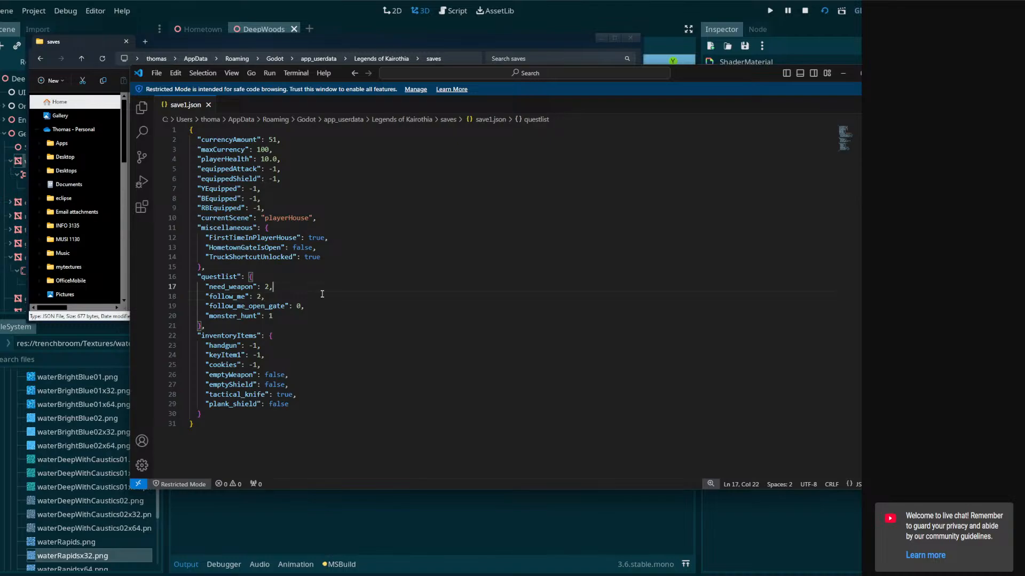
{"action": "left_click", "coordinate": [844, 75]}
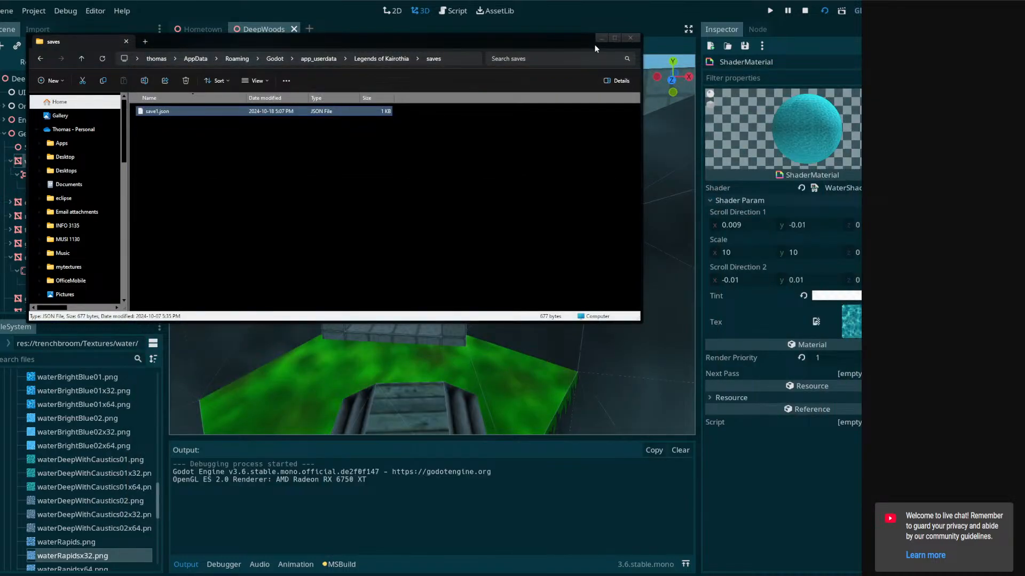
{"action": "left_click", "coordinate": [607, 38]}
Examine the lake and the woods up to the giant tree with its spiral stairway
{"action": "right_click_drag", "start_coordinate": [539, 101], "coordinate": [232, 292]}
{"action": "key", "text": "w"}
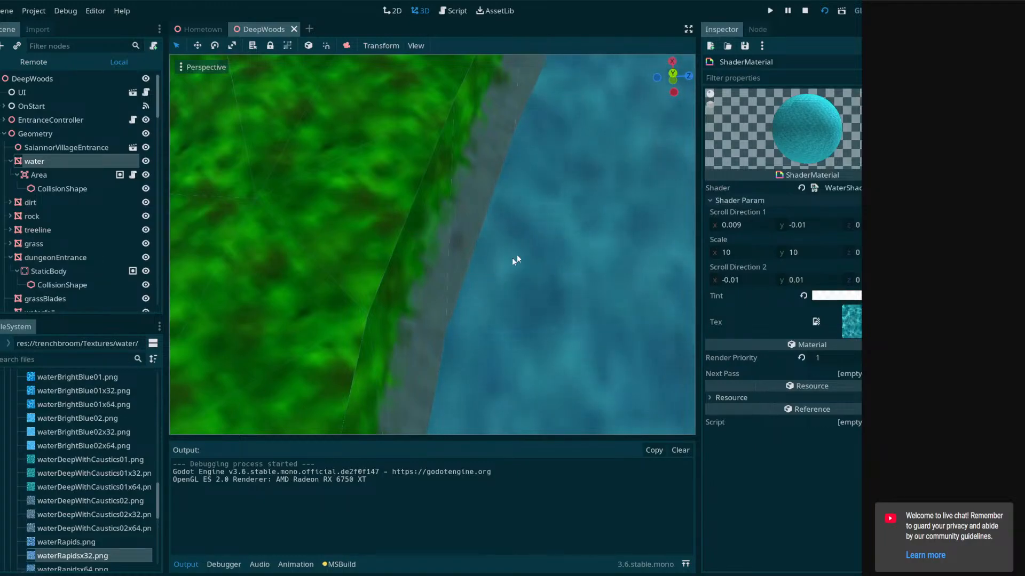
{"action": "right_click_drag", "start_coordinate": [544, 272], "coordinate": [222, 136]}
{"action": "key", "text": "w"}
{"action": "key", "text": "w"}
{"action": "key", "text": "w"}
{"action": "key", "text": "w"}
{"action": "key", "text": "w"}
{"action": "key", "text": "w"}
{"action": "key", "text": "w"}
{"action": "key", "text": "w"}
{"action": "key", "text": "s"}
{"action": "key", "text": "w"}
{"action": "key", "text": "s"}
{"action": "key", "text": "w"}
{"action": "key", "text": "w"}
{"action": "key", "text": "w"}
{"action": "right_click_drag", "start_coordinate": [489, 308], "coordinate": [683, 301]}
{"action": "key", "text": "w"}
{"action": "key", "text": "w"}
{"action": "right_click_drag", "start_coordinate": [431, 244], "coordinate": [577, 240]}
{"action": "right_click_drag", "start_coordinate": [515, 298], "coordinate": [542, 303]}
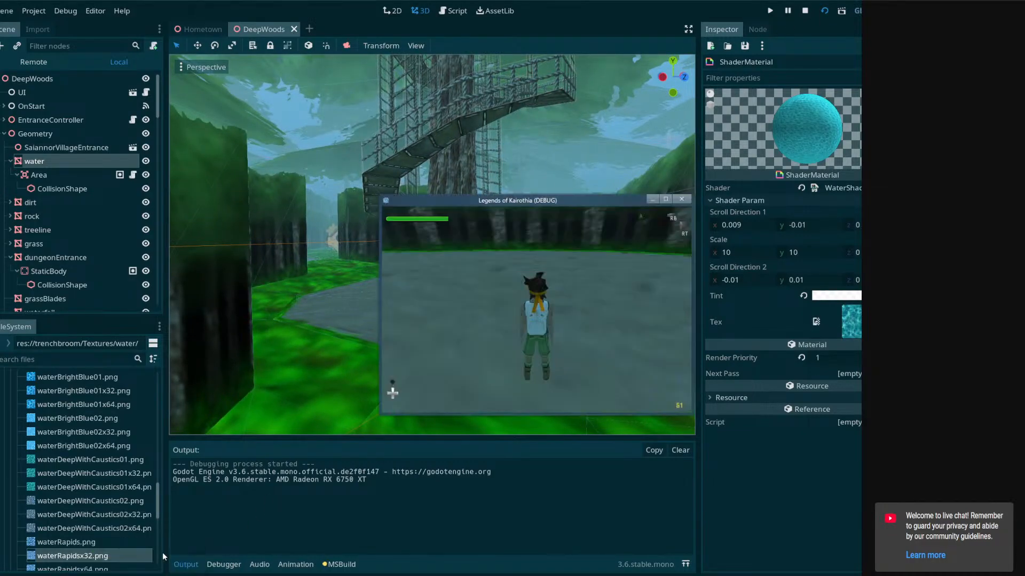
Enlarge the running game's window, check the character's equipment menu, and close the game
{"action": "left_click_drag", "start_coordinate": [601, 200], "coordinate": [371, 30]}
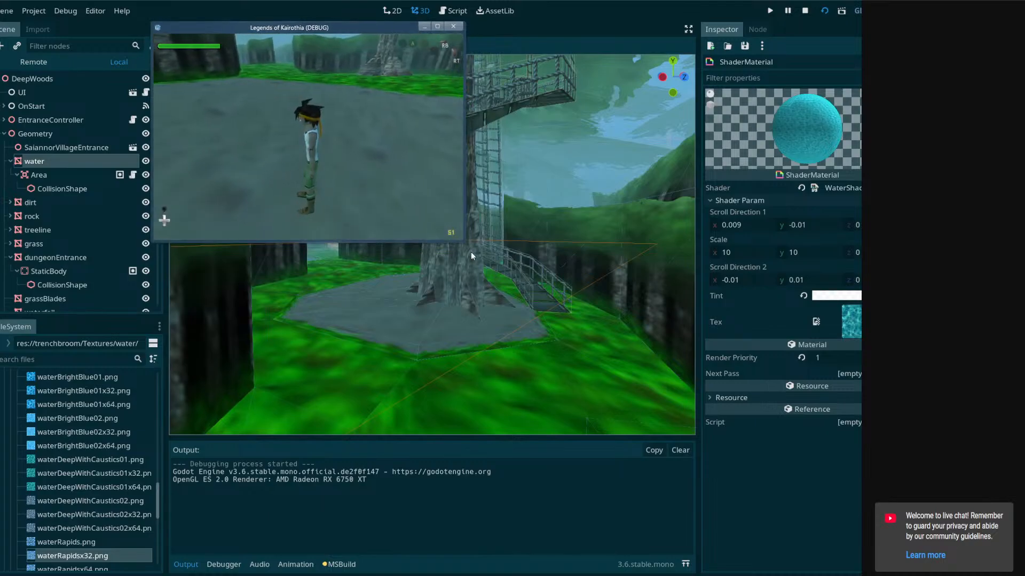
{"action": "left_click_drag", "start_coordinate": [463, 244], "coordinate": [810, 469]}
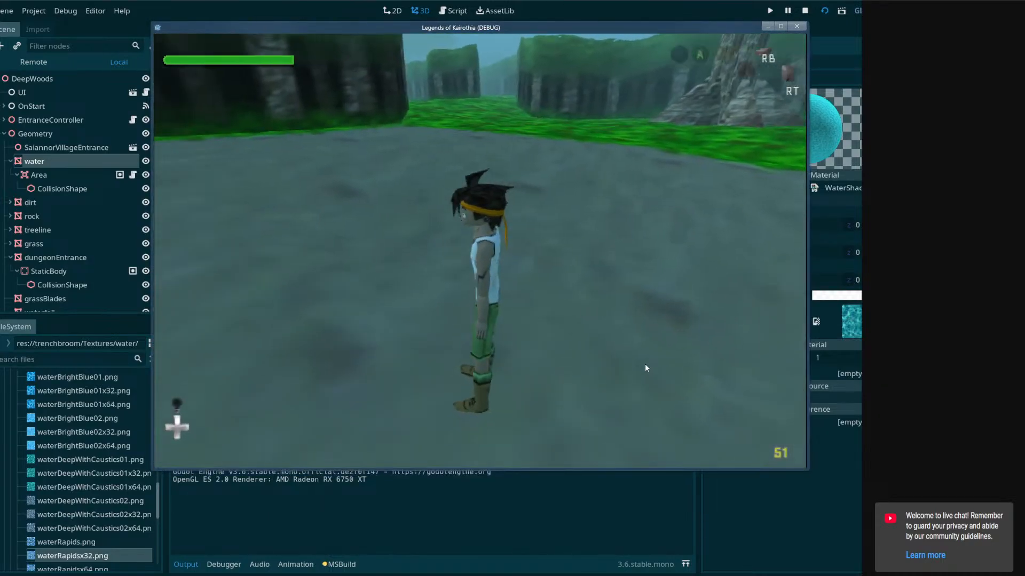
{"action": "key", "text": "Escape"}
{"action": "key", "text": "Escape"}
{"action": "key", "text": "w"}
{"action": "key", "text": "Escape"}
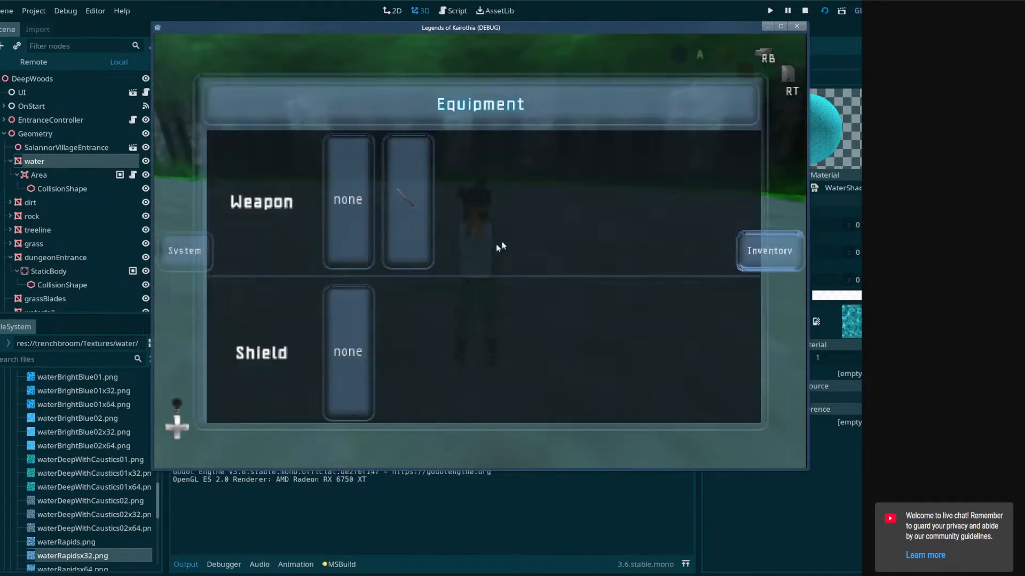
{"action": "left_click", "coordinate": [796, 26]}
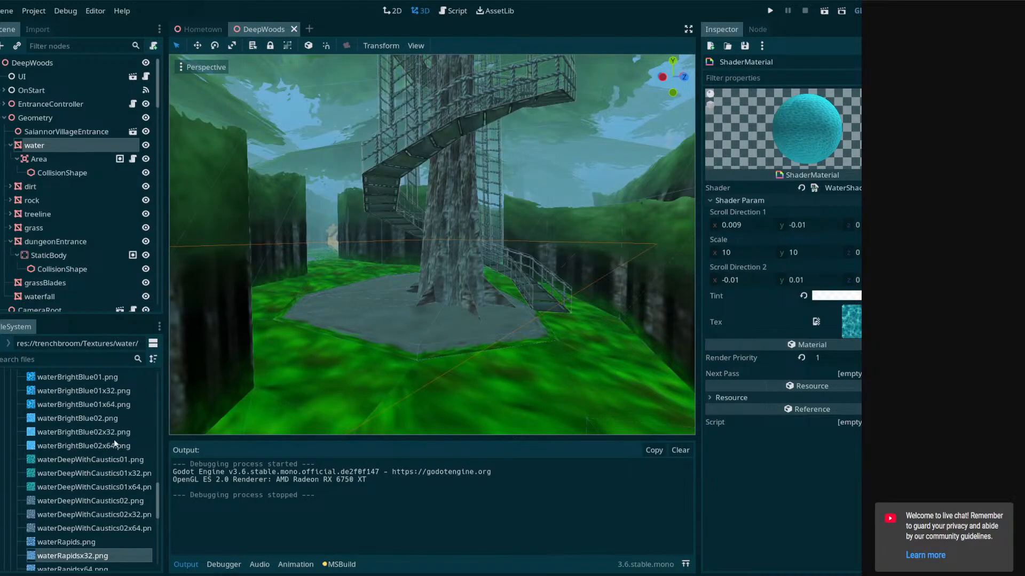
Find SaiannorVillage.tscn in the project's Levels folder and open the scene
{"action": "left_click_drag", "start_coordinate": [144, 318], "coordinate": [143, 295]}
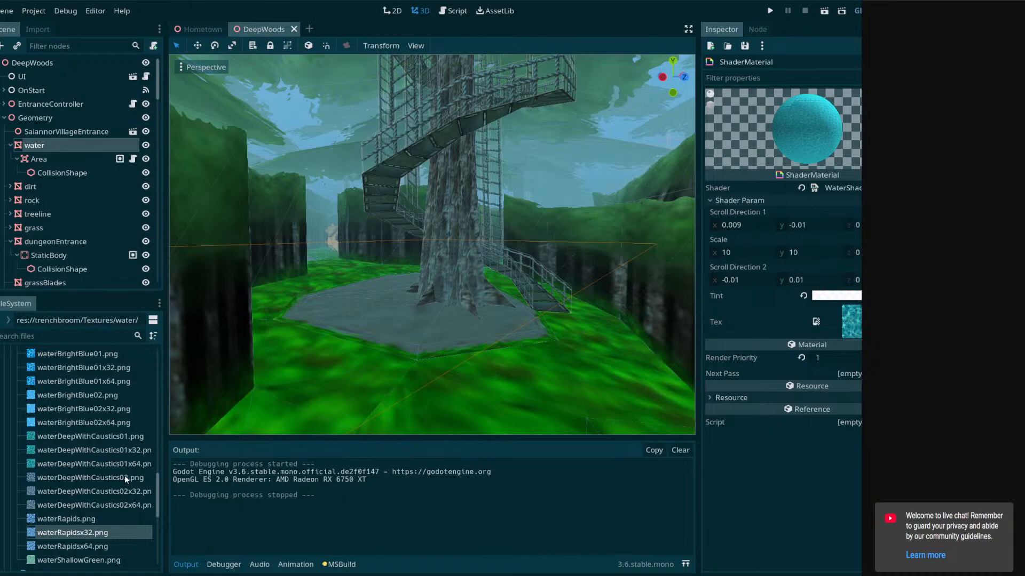
{"action": "scroll", "coordinate": [94, 476], "scroll_direction": "up", "scroll_amount": 5}
{"action": "middle_click_drag", "start_coordinate": [271, 344], "coordinate": [419, 160]}
{"action": "middle_click_drag", "start_coordinate": [494, 265], "coordinate": [450, 299]}
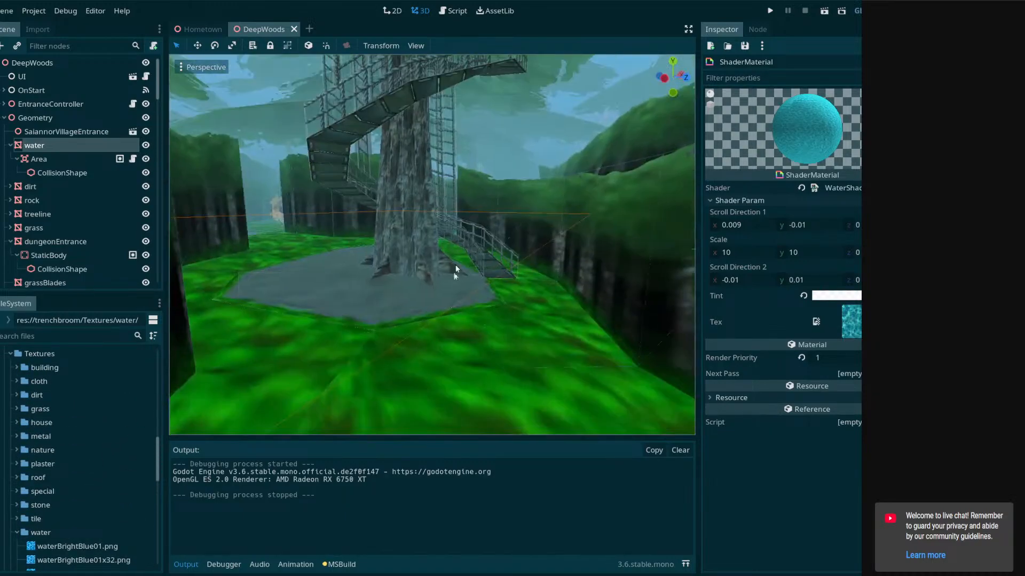
{"action": "scroll", "coordinate": [24, 486], "scroll_direction": "down", "scroll_amount": 10}
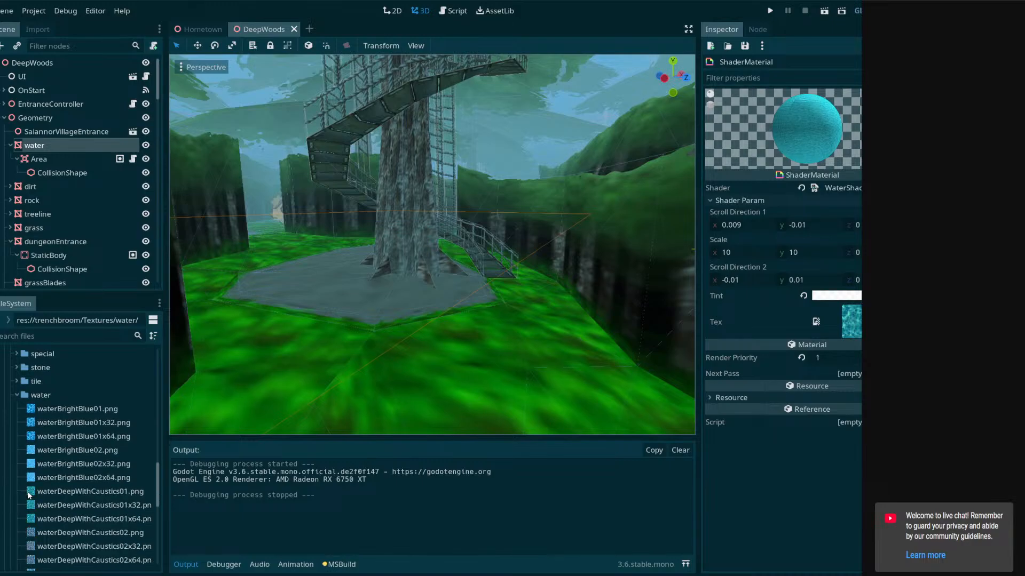
{"action": "scroll", "coordinate": [25, 524], "scroll_direction": "up", "scroll_amount": 10}
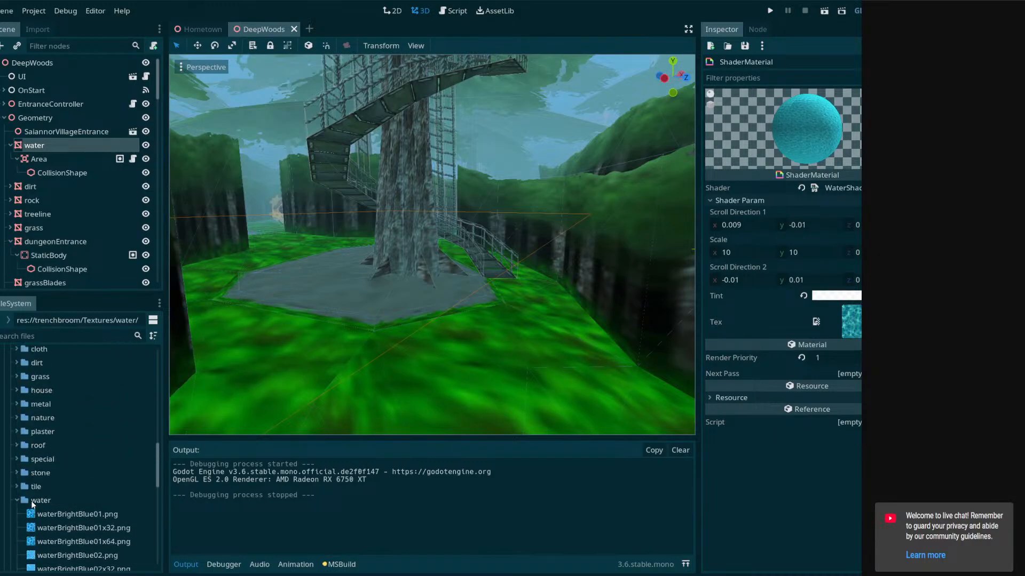
{"action": "scroll", "coordinate": [18, 363], "scroll_direction": "up", "scroll_amount": 8}
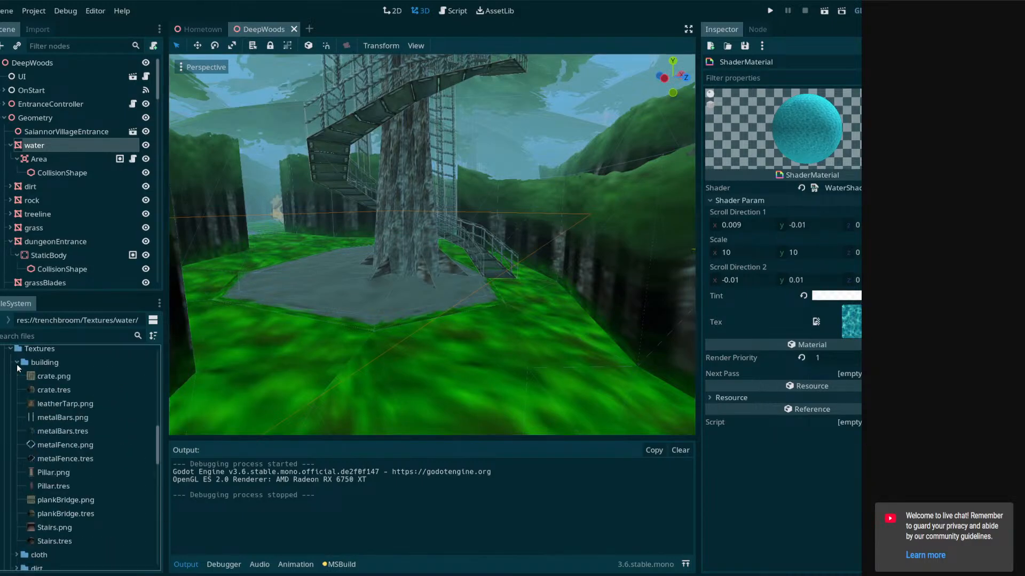
{"action": "scroll", "coordinate": [34, 494], "scroll_direction": "down", "scroll_amount": 3}
{"action": "left_click", "coordinate": [15, 486]}
{"action": "left_click", "coordinate": [47, 502]}
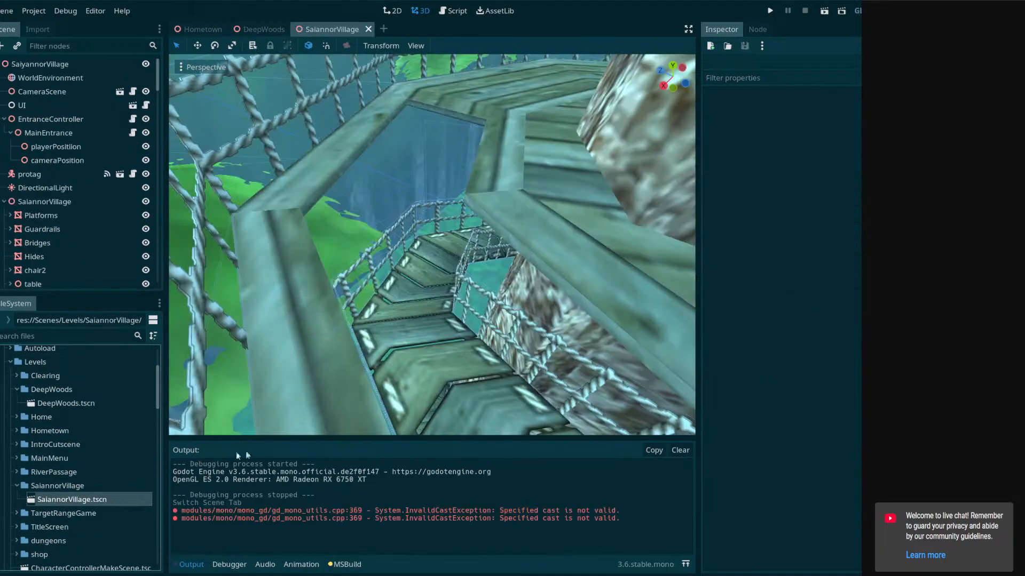
Run the SaiannorVillage scene and enlarge the game window
{"action": "right_click_drag", "start_coordinate": [431, 244], "coordinate": [587, 235]}
{"action": "right_click_drag", "start_coordinate": [555, 135], "coordinate": [514, 153]}
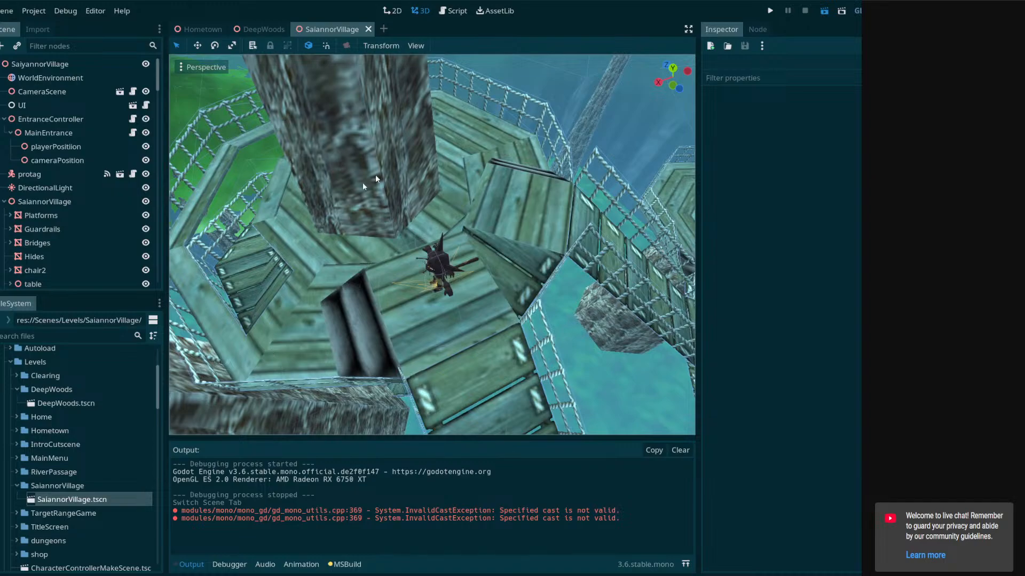
{"action": "key", "text": "ctrl+s"}
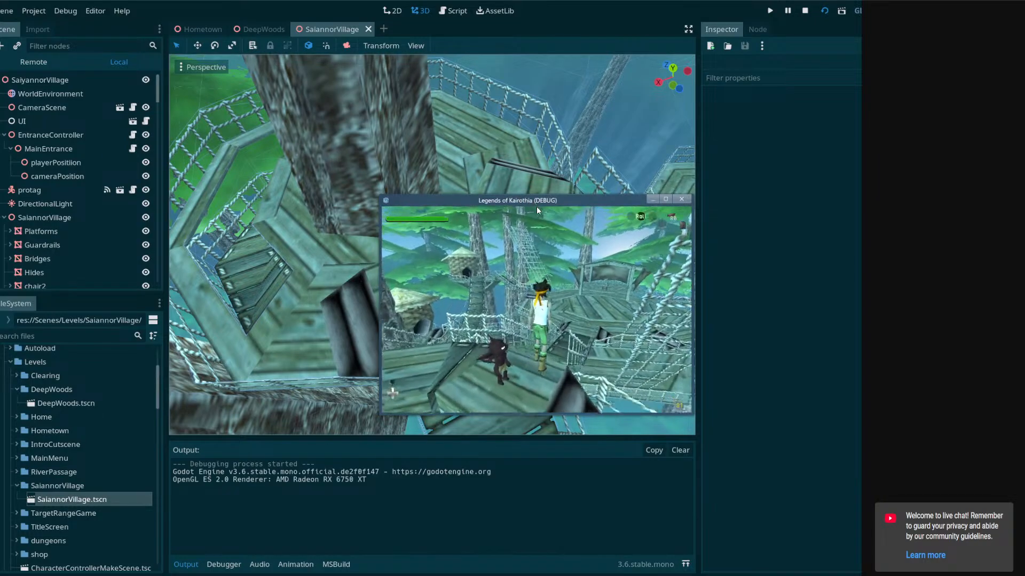
{"action": "left_click_drag", "start_coordinate": [528, 200], "coordinate": [307, 40]}
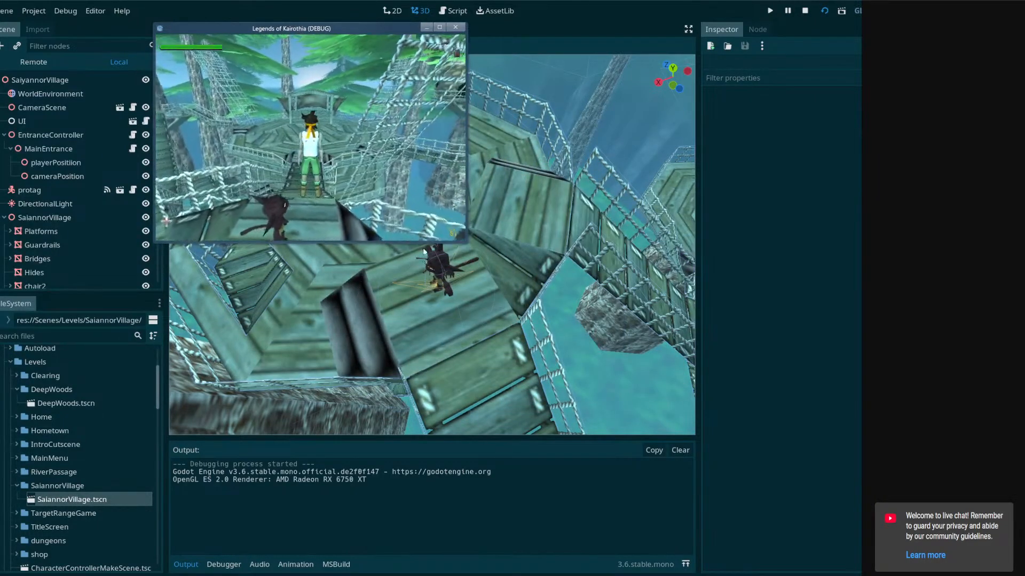
{"action": "left_click_drag", "start_coordinate": [466, 243], "coordinate": [793, 457]}
Playtest the village by viewing the equipment menu, talking to the companion and walking into DeepWoods, and close the game
{"action": "key", "text": "Escape"}
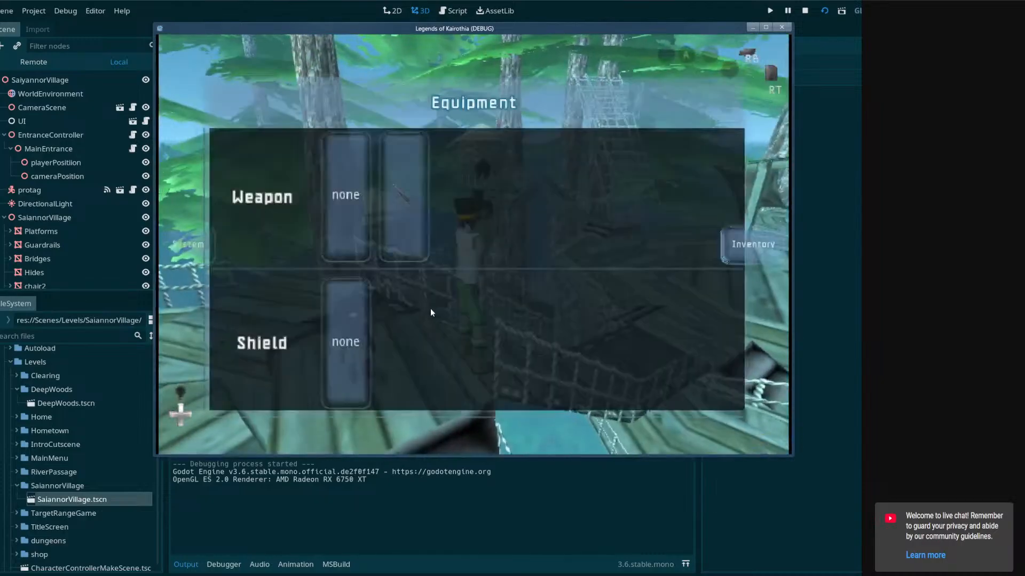
{"action": "key", "text": "Escape"}
{"action": "key", "text": "space"}
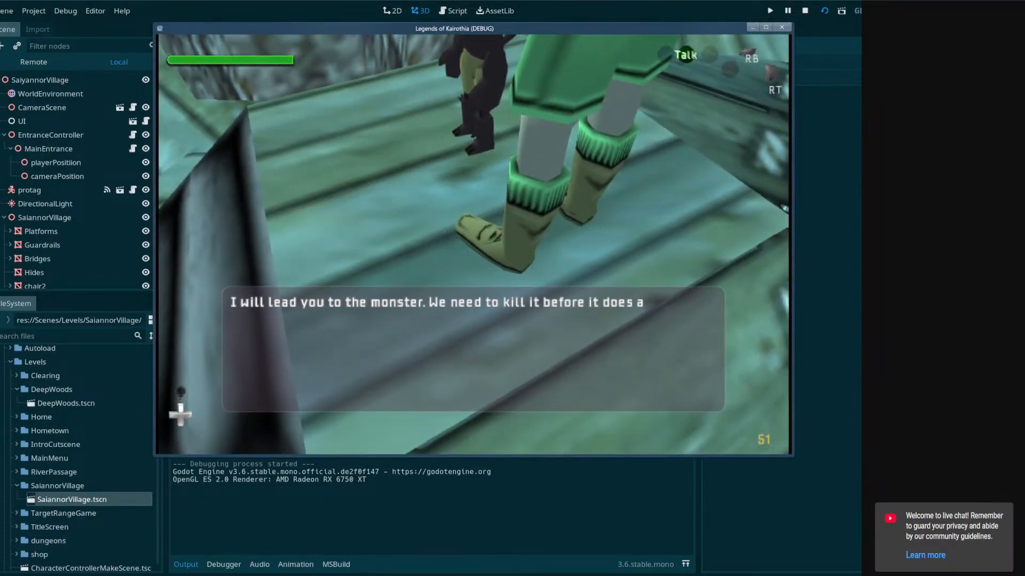
{"action": "key", "text": "space"}
{"action": "key", "text": "w"}
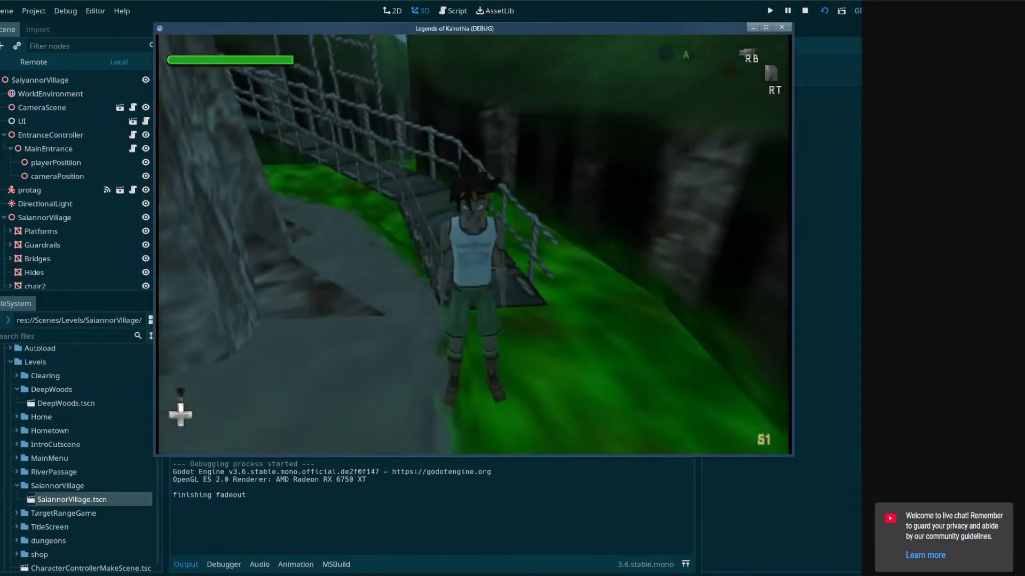
{"action": "key", "text": "Escape"}
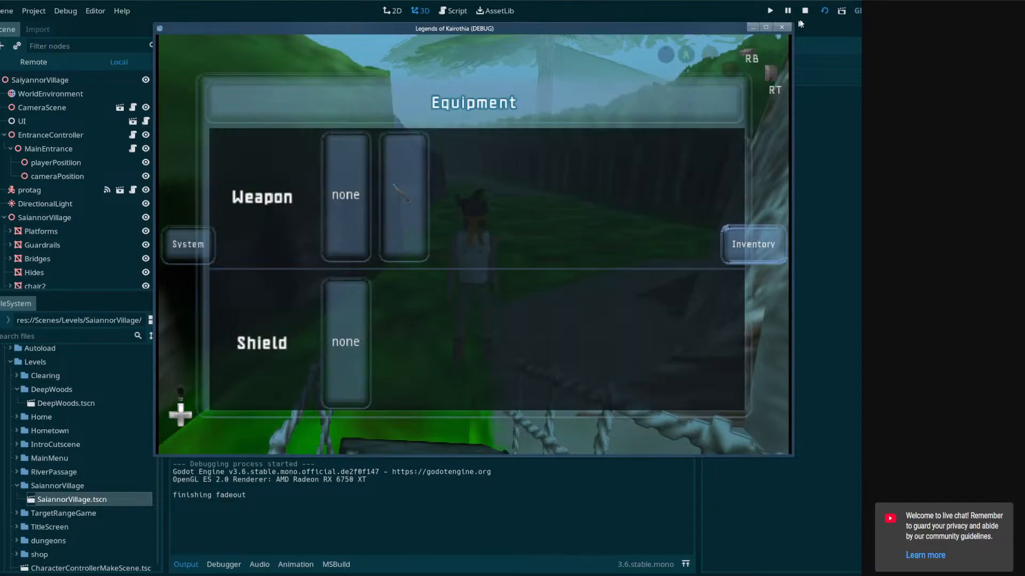
{"action": "left_click", "coordinate": [781, 28]}
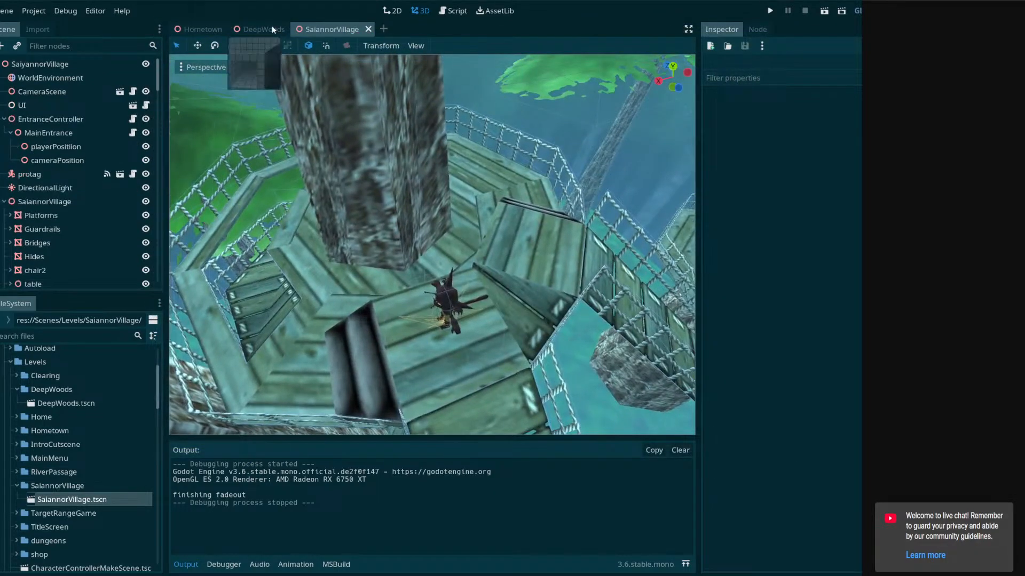
Return to the DeepWoods scene, select SaiannorVillageEntrance and examine the foot of its stairway
{"action": "left_click", "coordinate": [269, 27]}
{"action": "right_click_drag", "start_coordinate": [445, 217], "coordinate": [445, 278]}
{"action": "key", "text": "w"}
{"action": "left_click", "coordinate": [436, 227]}
{"action": "right_click_drag", "start_coordinate": [436, 226], "coordinate": [510, 255]}
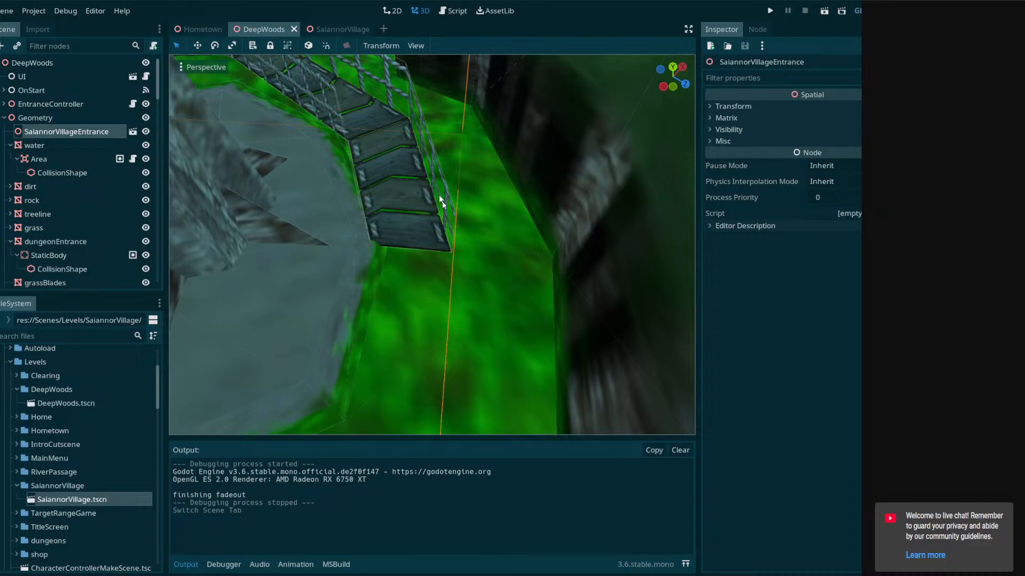
{"action": "key", "text": "e"}
{"action": "right_click_drag", "start_coordinate": [486, 200], "coordinate": [419, 275]}
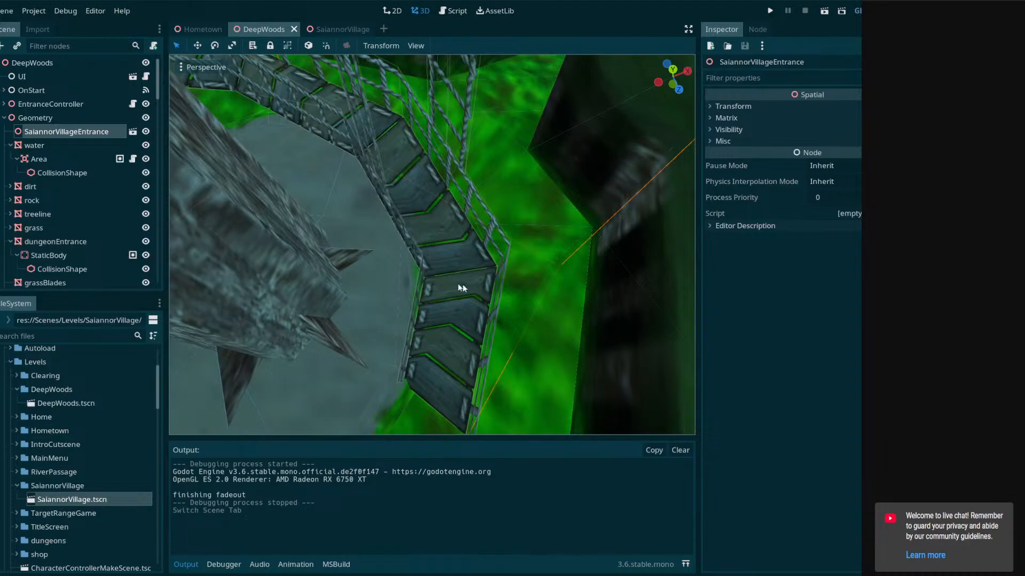
{"action": "right_click", "coordinate": [72, 130]}
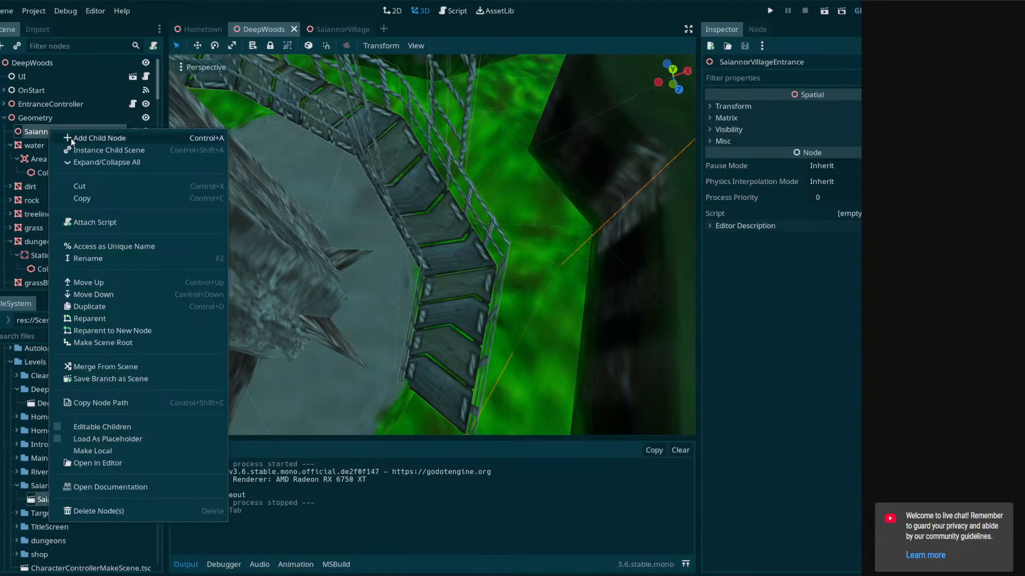
{"action": "left_click", "coordinate": [74, 139]}
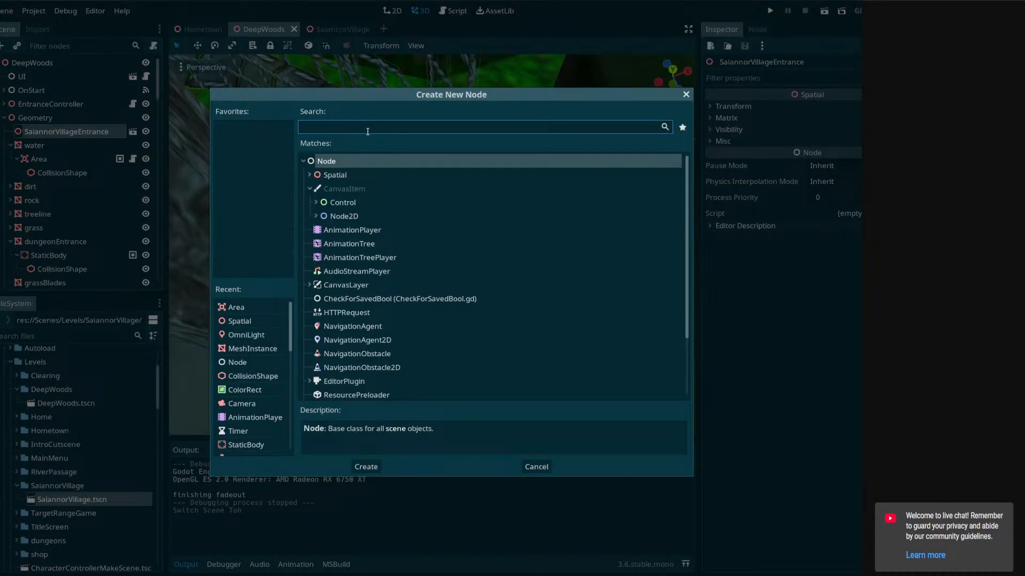
{"action": "type", "text": "loa"}
{"action": "key", "text": "BackSpace"}
{"action": "key", "text": "BackSpace"}
{"action": "key", "text": "BackSpace"}
{"action": "type", "text": "area"}
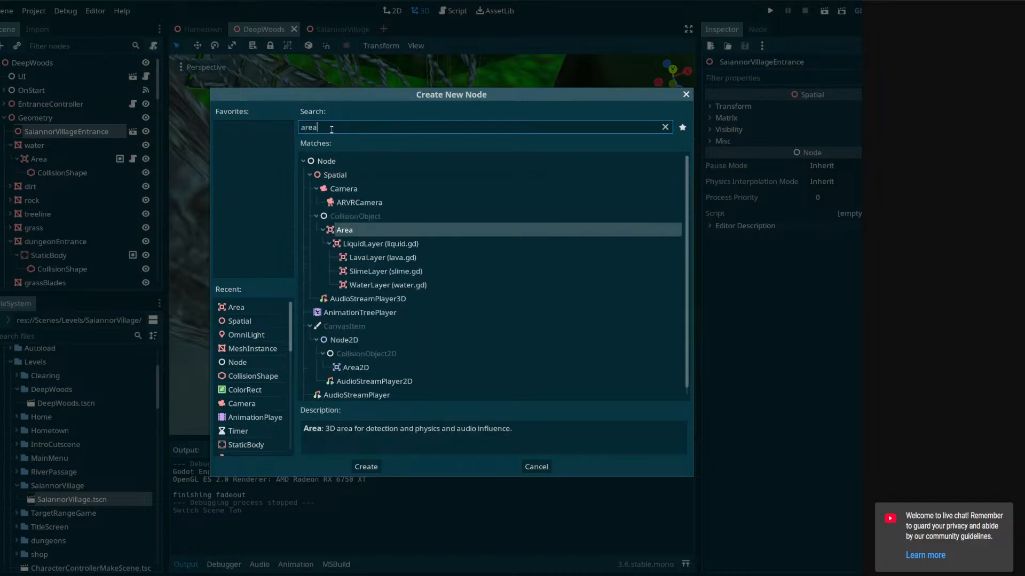
{"action": "left_click", "coordinate": [531, 470]}
Copy the ToDeepWoods area from the SaiannorVillage scene and paste it under SaiannorVillageEntrance in DeepWoods
{"action": "left_click", "coordinate": [337, 26]}
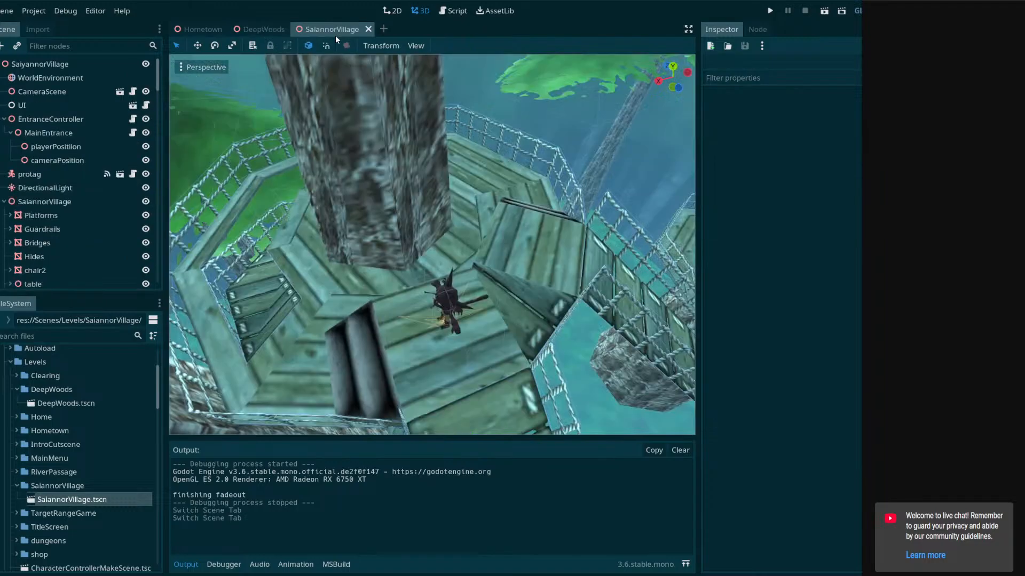
{"action": "left_click", "coordinate": [247, 279]}
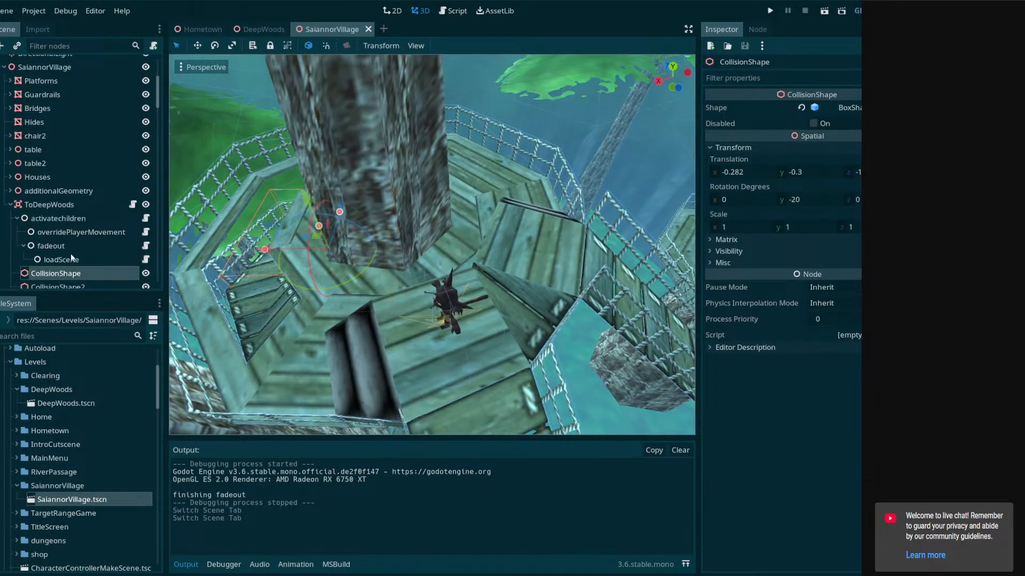
{"action": "left_click", "coordinate": [55, 207]}
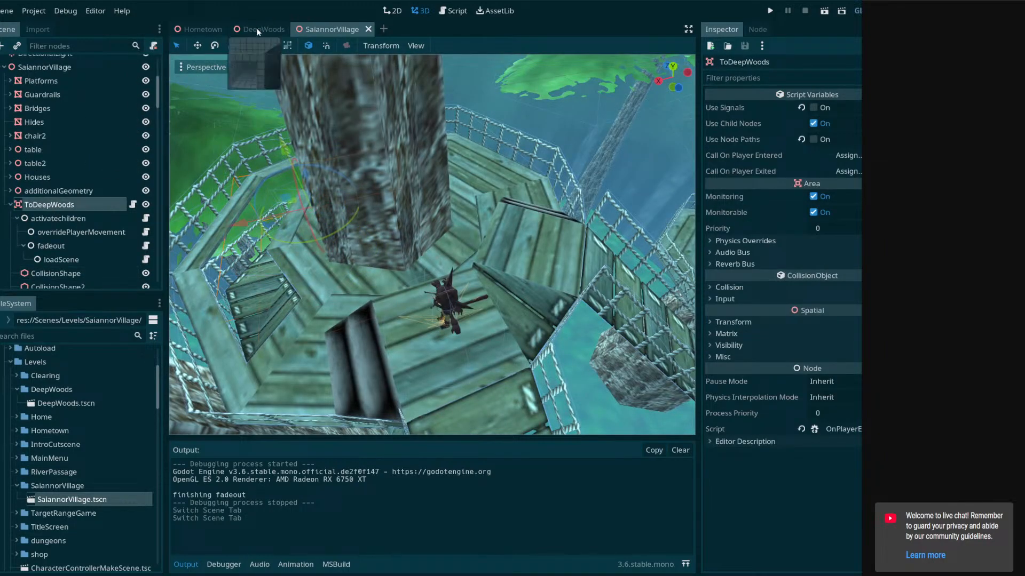
{"action": "left_click", "coordinate": [256, 28]}
{"action": "left_click", "coordinate": [50, 119]}
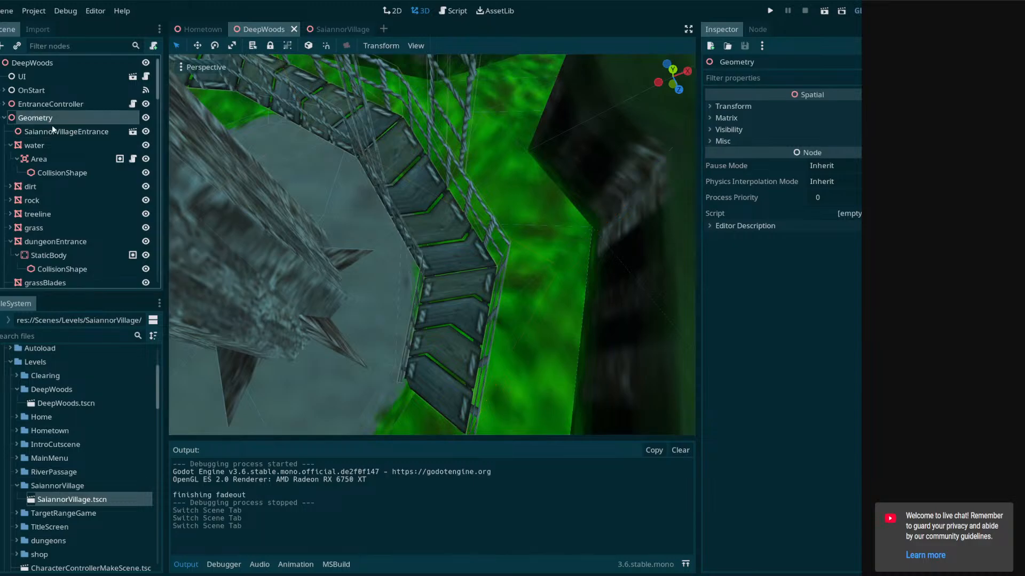
{"action": "left_click", "coordinate": [56, 130]}
{"action": "key", "text": "ctrl+v"}
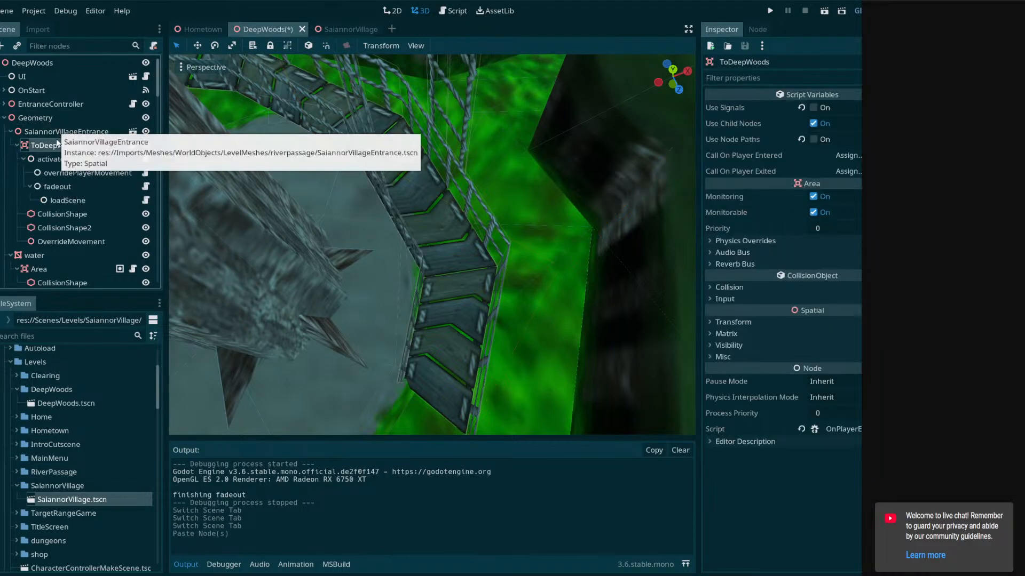
Rename the pasted ToDeepWoods area under SaiannorVillageEntrance to ToSaiannorVillage
{"action": "double_click", "coordinate": [64, 146]}
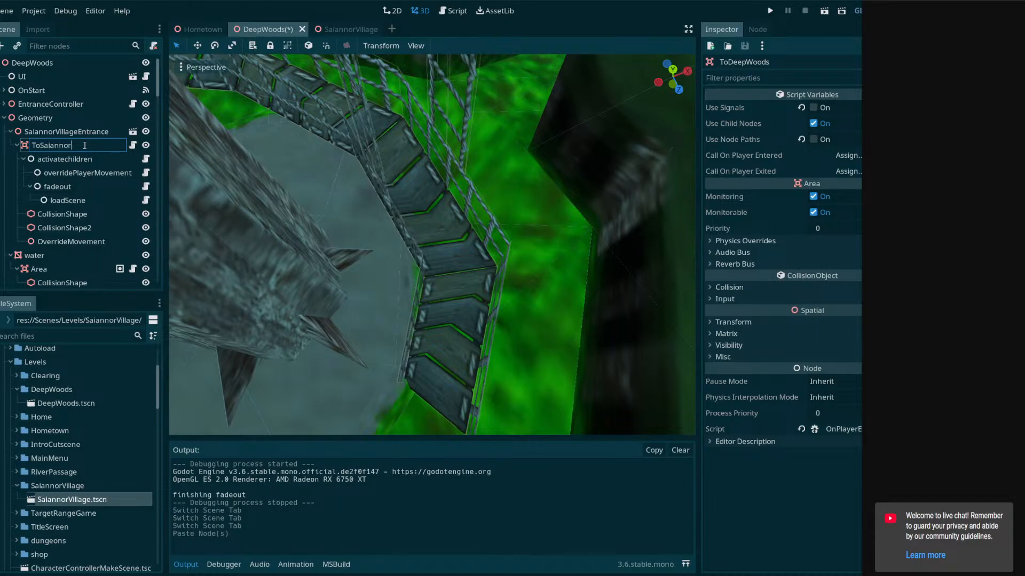
{"action": "type", "text": "ToSaiannorVillage"}
{"action": "key", "text": "Return"}
{"action": "left_click", "coordinate": [72, 135]}
{"action": "left_click", "coordinate": [72, 145]}
Reset ToSaiannorVillage's translation to 0 on all axes
{"action": "right_click_drag", "start_coordinate": [290, 179], "coordinate": [192, 94]}
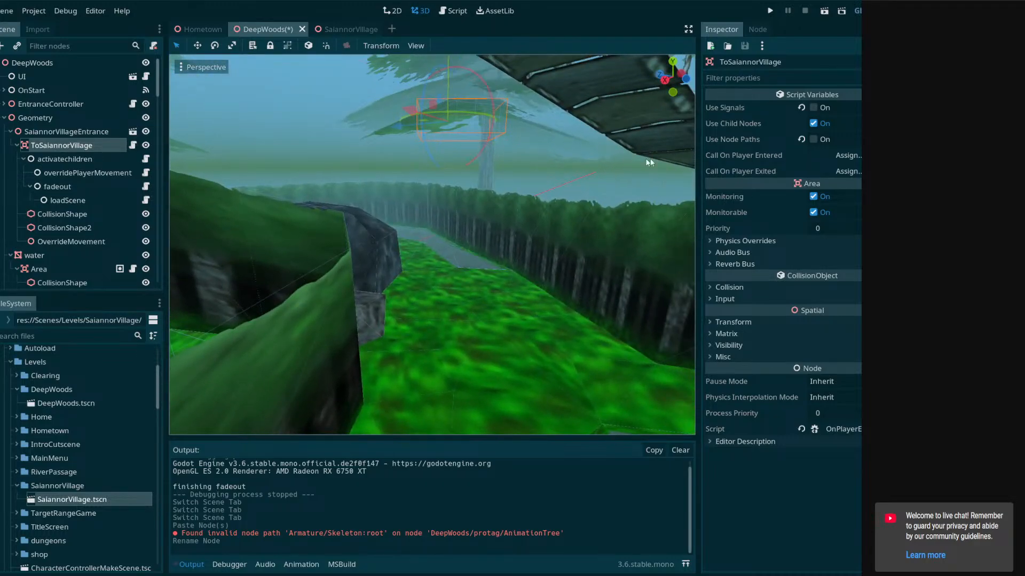
{"action": "left_click", "coordinate": [733, 322]}
{"action": "left_click", "coordinate": [817, 347]}
{"action": "type", "text": "0"}
{"action": "key", "text": "Tab"}
{"action": "type", "text": "0"}
{"action": "key", "text": "Return"}
{"action": "right_click_drag", "start_coordinate": [534, 267], "coordinate": [657, 278]}
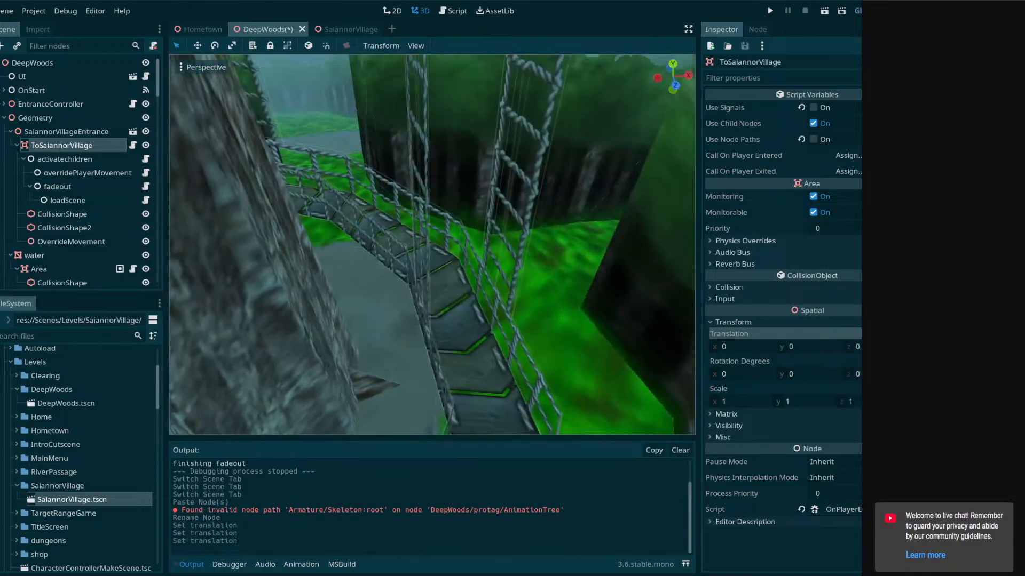
Move the ToSaiannorVillage area down and across onto the lower part of the entrance stairway
{"action": "left_click", "coordinate": [58, 155]}
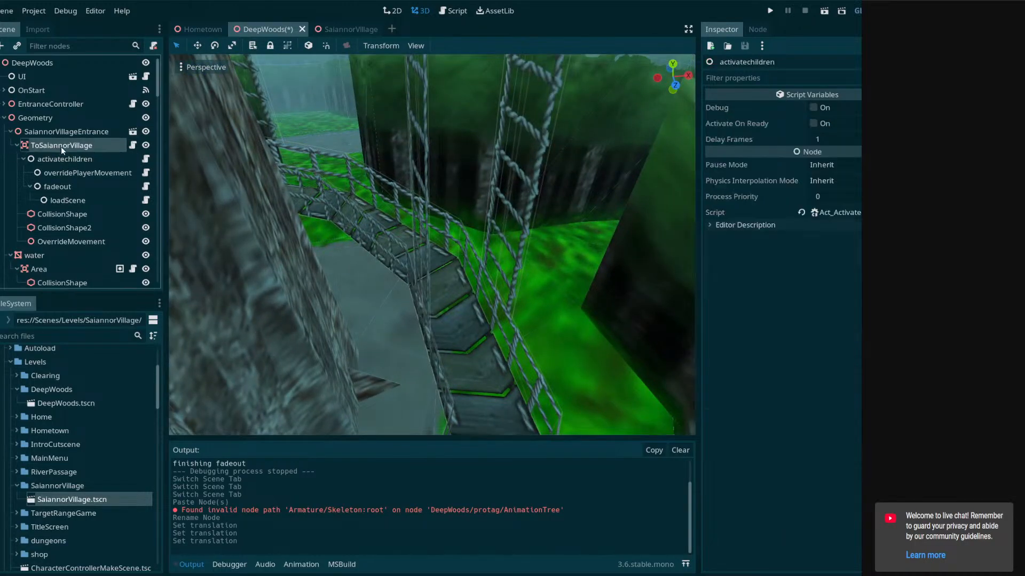
{"action": "double_click", "coordinate": [60, 146]}
{"action": "left_click_drag", "start_coordinate": [400, 156], "coordinate": [409, 313]}
{"action": "right_click_drag", "start_coordinate": [409, 313], "coordinate": [359, 165]}
{"action": "left_click_drag", "start_coordinate": [316, 190], "coordinate": [492, 193]}
{"action": "right_click_drag", "start_coordinate": [492, 193], "coordinate": [368, 149]}
{"action": "right_click_drag", "start_coordinate": [481, 176], "coordinate": [470, 256]}
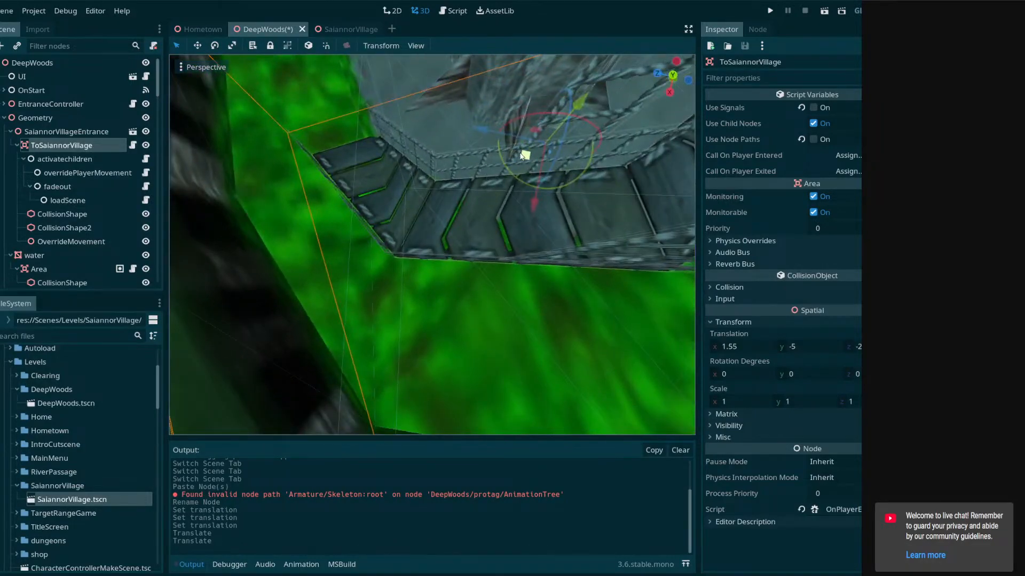
{"action": "left_click_drag", "start_coordinate": [522, 155], "coordinate": [393, 152]}
{"action": "right_click_drag", "start_coordinate": [393, 152], "coordinate": [267, 181]}
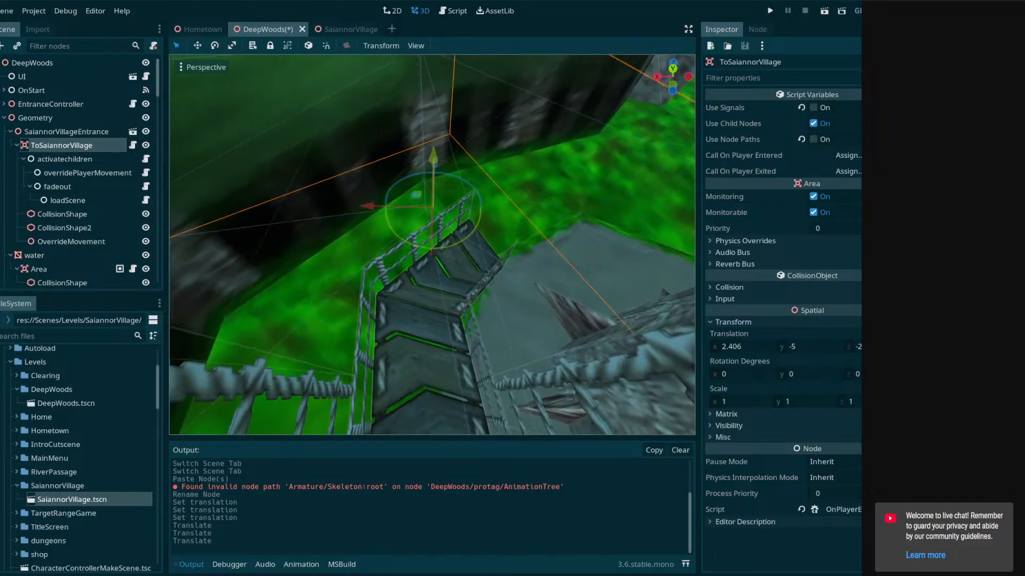
{"action": "left_click_drag", "start_coordinate": [437, 145], "coordinate": [434, 198]}
{"action": "right_click_drag", "start_coordinate": [435, 198], "coordinate": [341, 176]}
{"action": "right_click_drag", "start_coordinate": [432, 245], "coordinate": [171, 232]}
Delete CollisionShape2 from the ToSaiannorVillage area
{"action": "left_click", "coordinate": [72, 214]}
{"action": "left_click", "coordinate": [85, 228]}
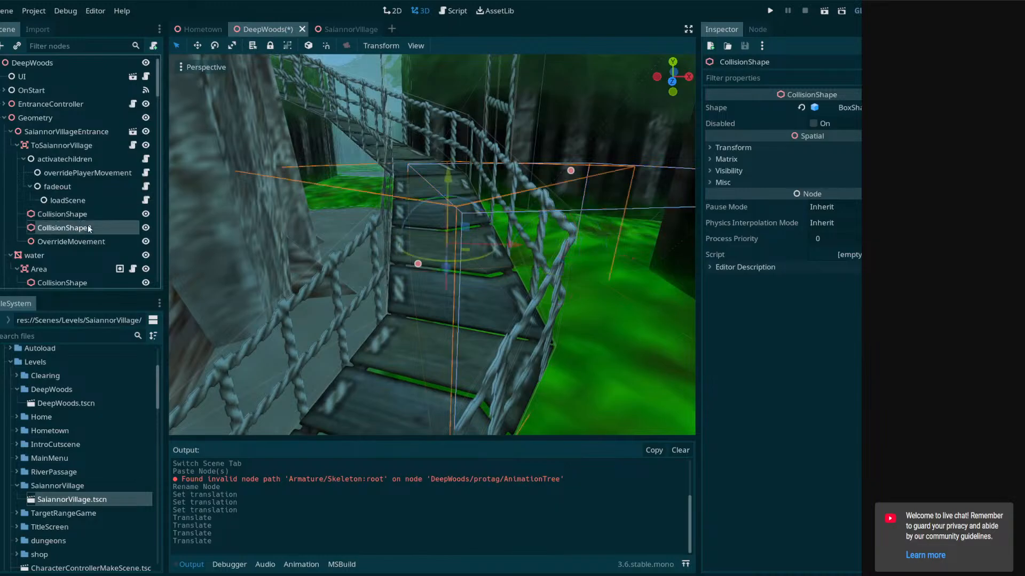
{"action": "key", "text": "Delete"}
{"action": "left_click", "coordinate": [425, 298]}
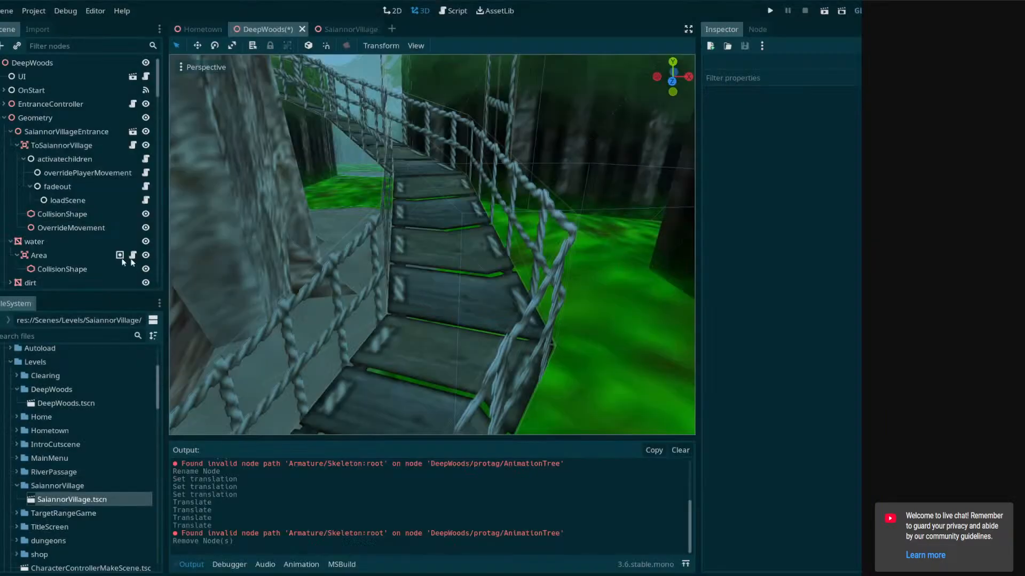
Narrow the box of ToSaiannorVillage's CollisionShape, move it over the lower stairs and rotate it towards their direction
{"action": "left_click", "coordinate": [78, 218]}
{"action": "middle_click_drag", "start_coordinate": [469, 166], "coordinate": [472, 239]}
{"action": "scroll", "coordinate": [472, 239], "scroll_direction": "down", "scroll_amount": 3}
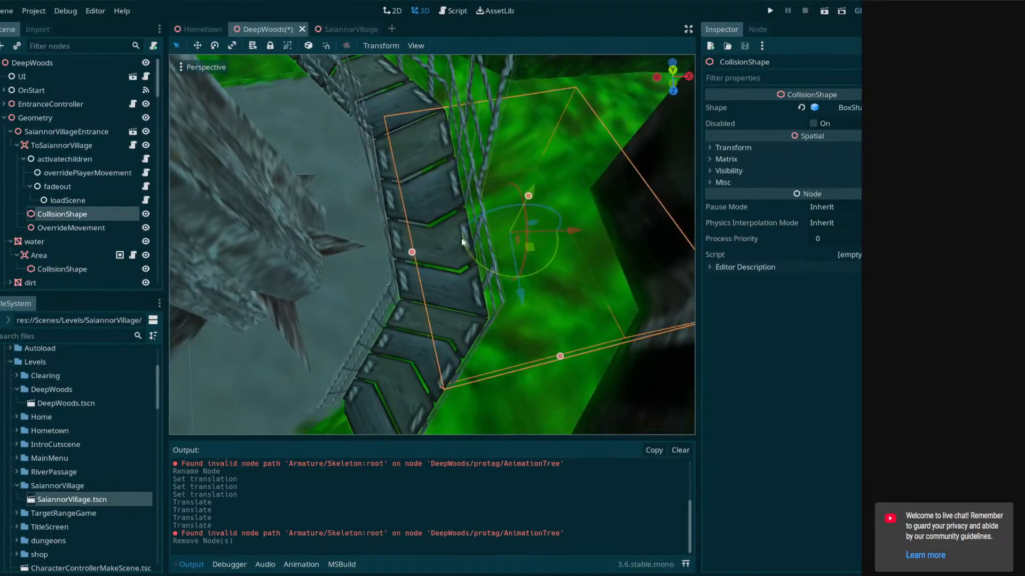
{"action": "left_click_drag", "start_coordinate": [412, 252], "coordinate": [485, 239]}
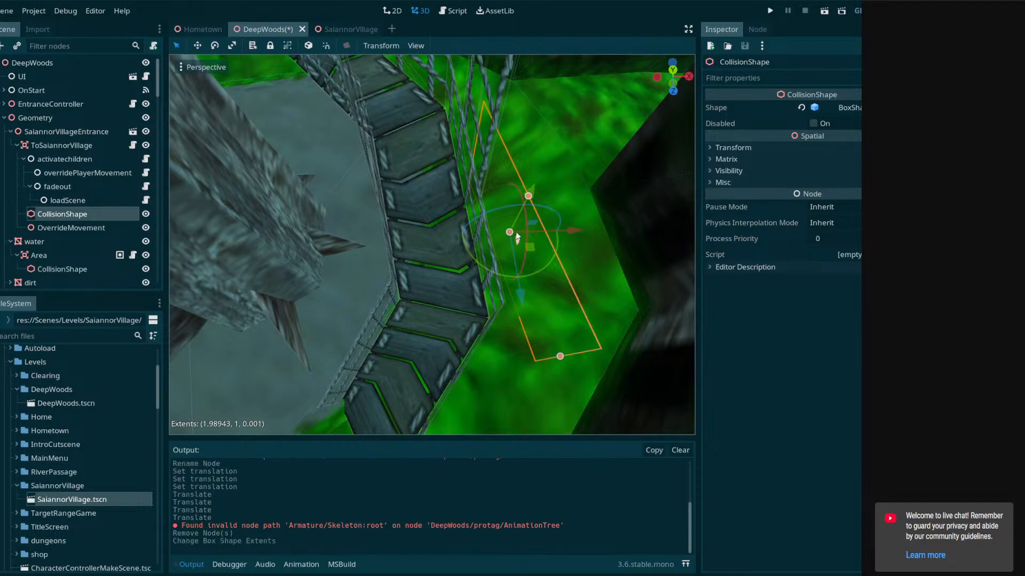
{"action": "key", "text": "ctrl+z"}
{"action": "left_click_drag", "start_coordinate": [411, 252], "coordinate": [467, 248]}
{"action": "left_click_drag", "start_coordinate": [543, 242], "coordinate": [467, 241]}
{"action": "mouse_move", "coordinate": [466, 240]}
{"action": "middle_mouse_down"}
{"action": "mouse_move", "coordinate": [467, 252]}
{"action": "mouse_move", "coordinate": [459, 239]}
{"action": "middle_mouse_up"}
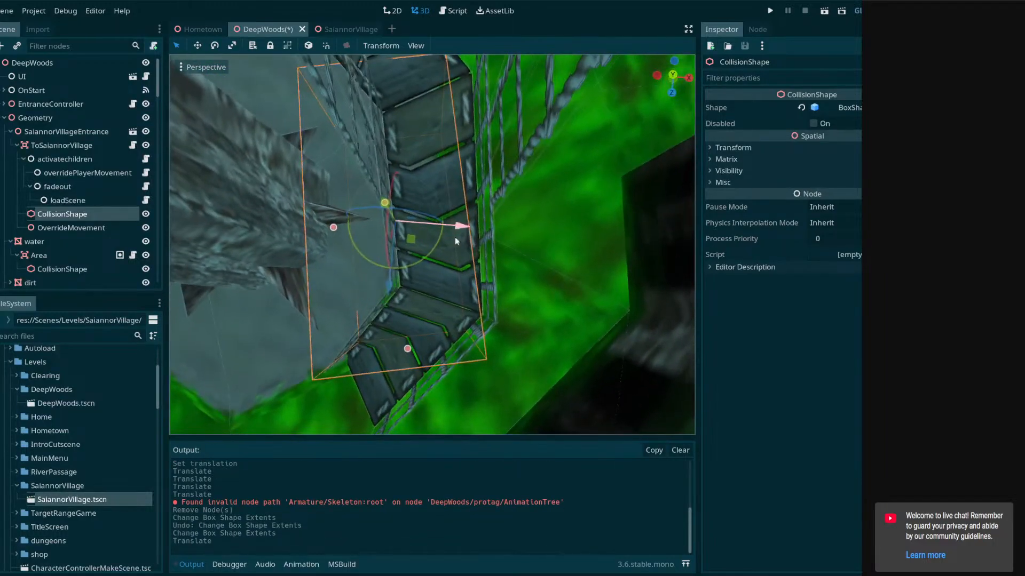
{"action": "mouse_move", "coordinate": [440, 243]}
{"action": "left_mouse_down"}
{"action": "mouse_move", "coordinate": [425, 254]}
{"action": "mouse_move", "coordinate": [452, 248]}
{"action": "left_mouse_up"}
{"action": "middle_click_drag", "start_coordinate": [452, 248], "coordinate": [465, 272]}
{"action": "scroll", "coordinate": [424, 254], "scroll_direction": "down", "scroll_amount": 3}
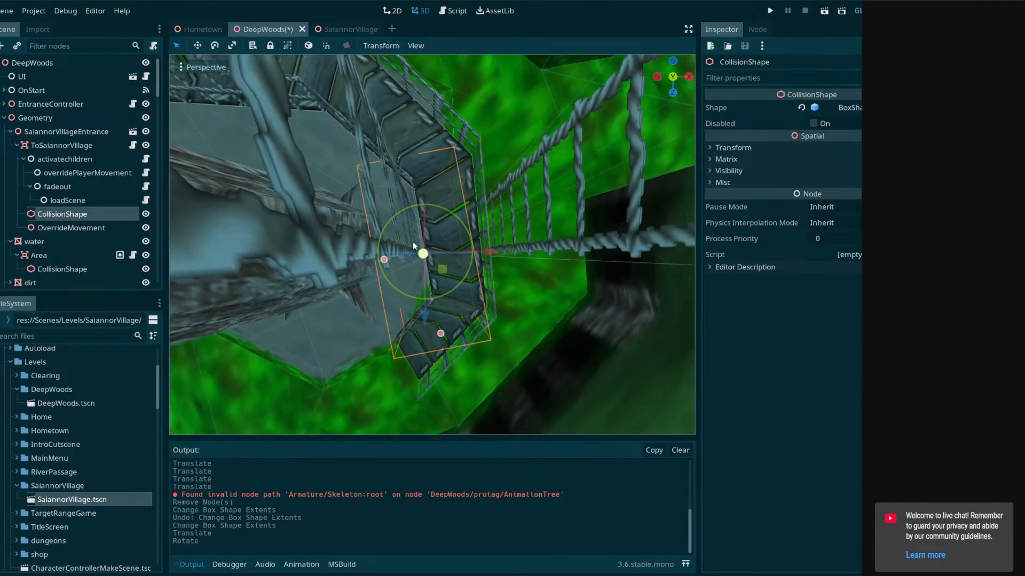
Shrink and rotate the CollisionShape box to cover the stairway steps near the bend
{"action": "left_click_drag", "start_coordinate": [384, 261], "coordinate": [459, 239]}
{"action": "left_click_drag", "start_coordinate": [468, 274], "coordinate": [470, 283]}
{"action": "middle_click_drag", "start_coordinate": [468, 299], "coordinate": [286, 275]}
{"action": "left_click_drag", "start_coordinate": [286, 271], "coordinate": [388, 261]}
{"action": "key", "text": "ctrl+z"}
{"action": "left_click_drag", "start_coordinate": [418, 210], "coordinate": [445, 186]}
{"action": "left_click_drag", "start_coordinate": [341, 238], "coordinate": [237, 257]}
{"action": "mouse_move", "coordinate": [237, 257]}
{"action": "middle_mouse_down"}
{"action": "mouse_move", "coordinate": [363, 314]}
{"action": "mouse_move", "coordinate": [244, 259]}
{"action": "middle_mouse_up"}
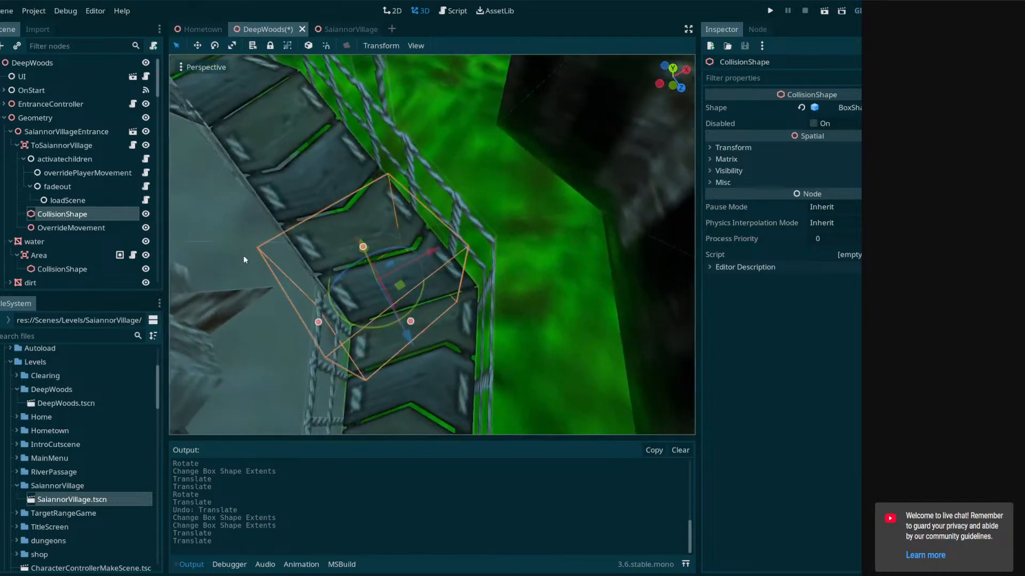
Trim the side of the CollisionShape box and fine-tune its position across the stair treads
{"action": "left_click_drag", "start_coordinate": [431, 249], "coordinate": [454, 242]}
{"action": "middle_click_drag", "start_coordinate": [455, 242], "coordinate": [366, 168]}
{"action": "key", "text": "w"}
{"action": "right_click_drag", "start_coordinate": [431, 245], "coordinate": [432, 160]}
{"action": "middle_click_drag", "start_coordinate": [432, 176], "coordinate": [422, 310]}
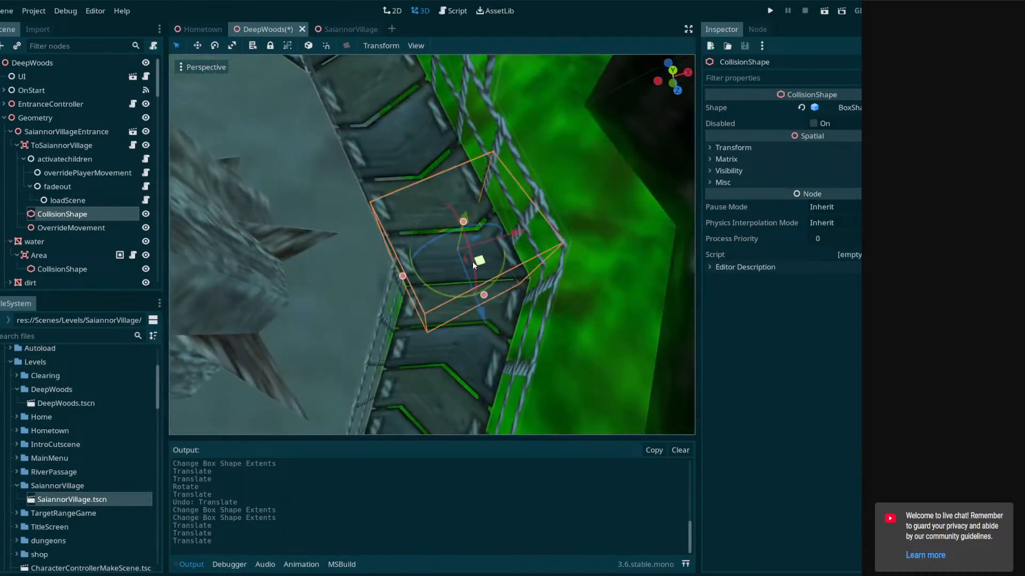
{"action": "left_click_drag", "start_coordinate": [403, 274], "coordinate": [410, 273]}
{"action": "middle_click_drag", "start_coordinate": [410, 273], "coordinate": [500, 273]}
{"action": "mouse_move", "coordinate": [479, 320]}
{"action": "left_mouse_down"}
{"action": "mouse_move", "coordinate": [492, 315]}
{"action": "mouse_move", "coordinate": [488, 326]}
{"action": "left_mouse_up"}
{"action": "key", "text": "ctrl+z"}
{"action": "key", "text": "ctrl+z"}
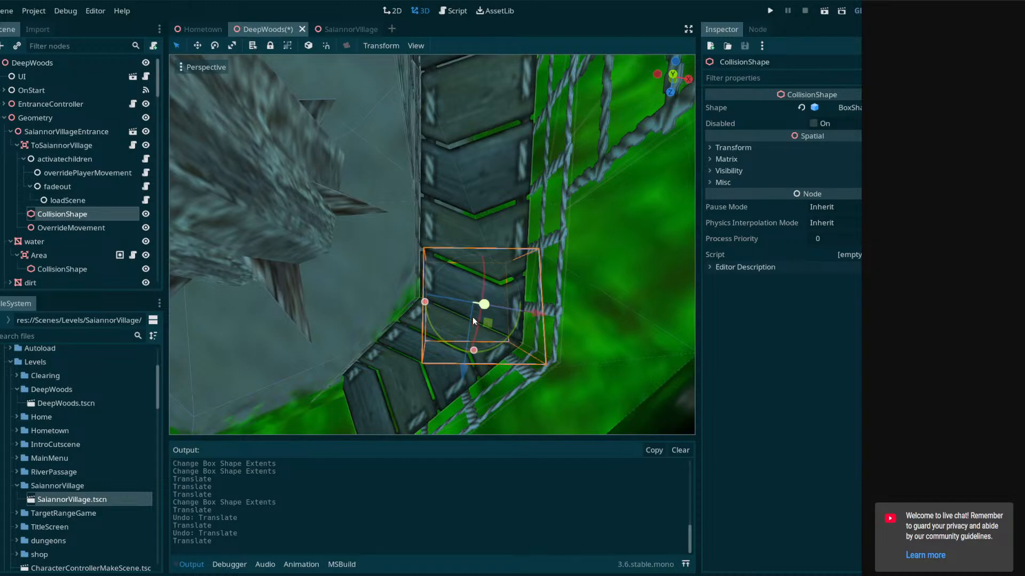
Try raising the CollisionShape box, then rotating and repositioning it over the stairway
{"action": "middle_click_drag", "start_coordinate": [477, 341], "coordinate": [459, 251]}
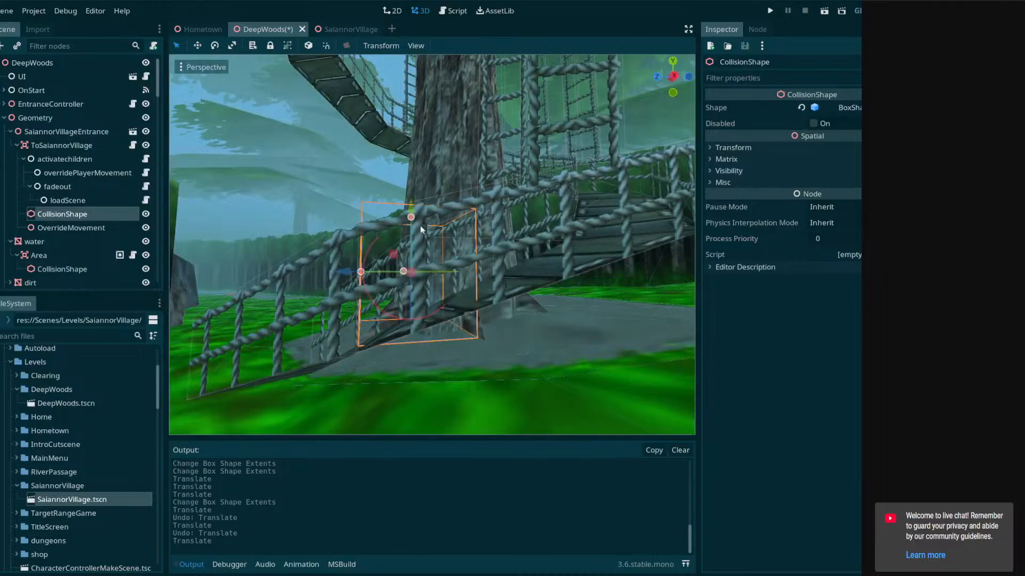
{"action": "left_click_drag", "start_coordinate": [411, 217], "coordinate": [416, 188]}
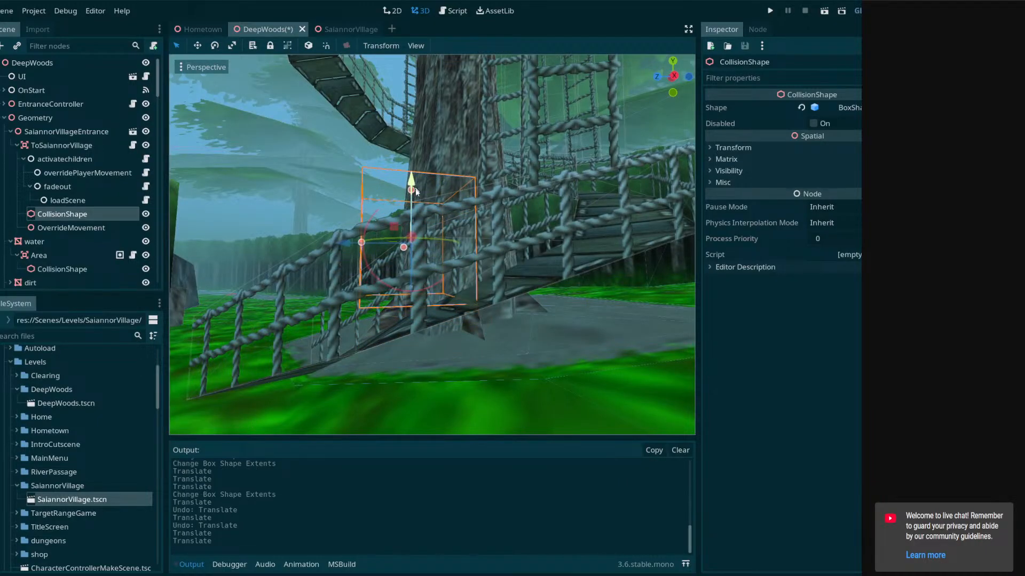
{"action": "key", "text": "ctrl+z"}
{"action": "left_click_drag", "start_coordinate": [376, 241], "coordinate": [432, 282]}
{"action": "middle_click_drag", "start_coordinate": [433, 283], "coordinate": [436, 190]}
{"action": "left_click", "coordinate": [448, 180]}
{"action": "left_click_drag", "start_coordinate": [448, 156], "coordinate": [449, 168]}
{"action": "right_click_drag", "start_coordinate": [449, 168], "coordinate": [566, 227]}
{"action": "key", "text": "a"}
{"action": "middle_click_drag", "start_coordinate": [566, 227], "coordinate": [315, 274]}
{"action": "scroll", "coordinate": [530, 306], "scroll_direction": "down", "scroll_amount": 7}
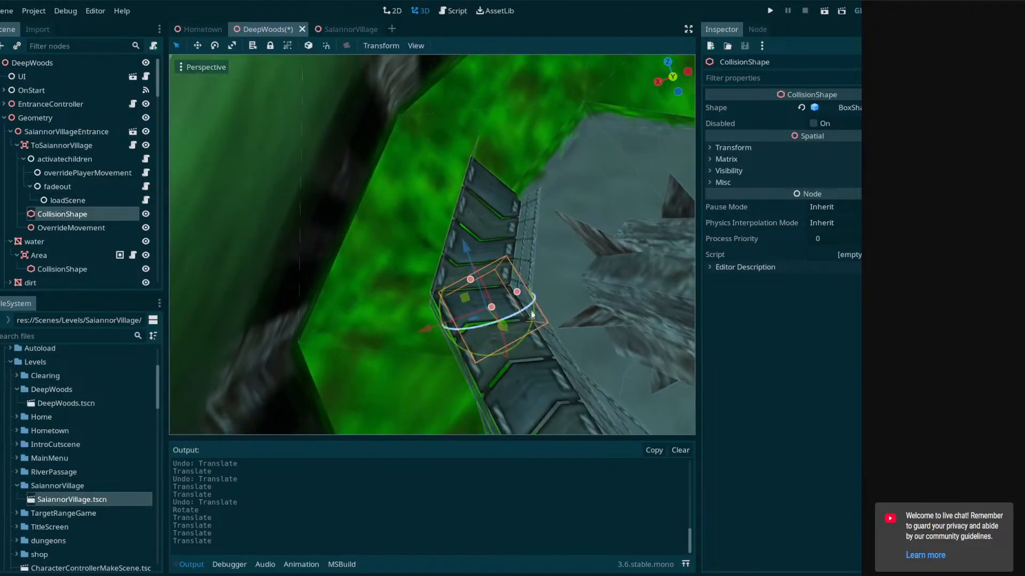
Try nudging the CollisionShape box into line with the steps at the stairway bend
{"action": "left_click_drag", "start_coordinate": [465, 303], "coordinate": [456, 303]}
{"action": "middle_click_drag", "start_coordinate": [456, 303], "coordinate": [427, 294]}
{"action": "left_click_drag", "start_coordinate": [383, 275], "coordinate": [386, 279]}
{"action": "middle_click_drag", "start_coordinate": [406, 304], "coordinate": [465, 262]}
{"action": "left_click_drag", "start_coordinate": [424, 296], "coordinate": [431, 299]}
{"action": "middle_click_drag", "start_coordinate": [431, 299], "coordinate": [182, 299]}
{"action": "scroll", "coordinate": [431, 244], "scroll_direction": "down", "scroll_amount": 10}
{"action": "middle_click_drag", "start_coordinate": [432, 244], "coordinate": [441, 288]}
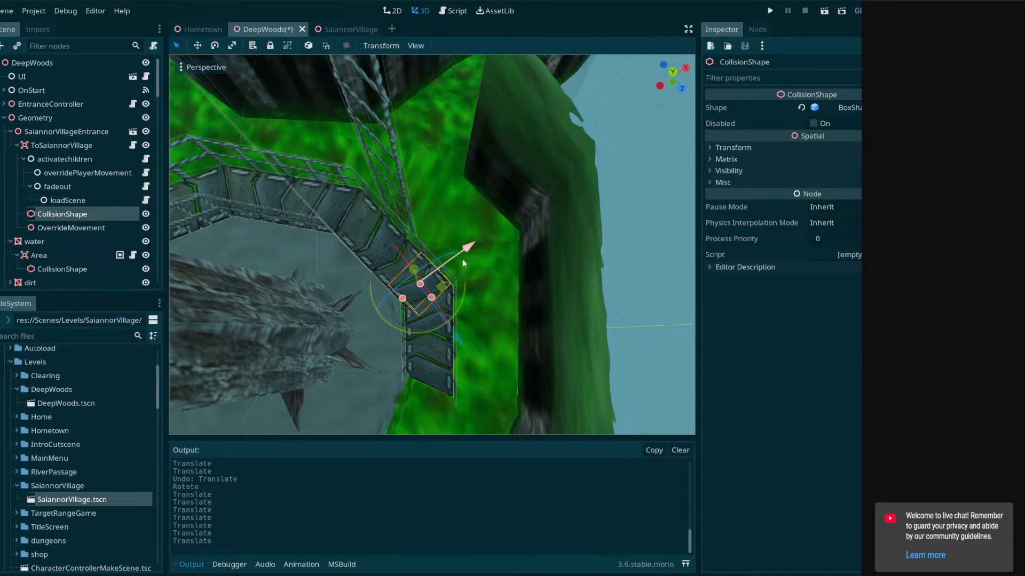
{"action": "middle_click_drag", "start_coordinate": [460, 274], "coordinate": [453, 281]}
Undo the recent moves and rotation of the CollisionShape box
{"action": "key", "text": "ctrl+z"}
{"action": "key", "text": "ctrl+z"}
{"action": "key", "text": "ctrl+z"}
{"action": "key", "text": "ctrl+z"}
{"action": "key", "text": "ctrl+z"}
{"action": "key", "text": "ctrl+z"}
{"action": "key", "text": "ctrl+z"}
{"action": "key", "text": "ctrl+z"}
{"action": "key", "text": "ctrl+z"}
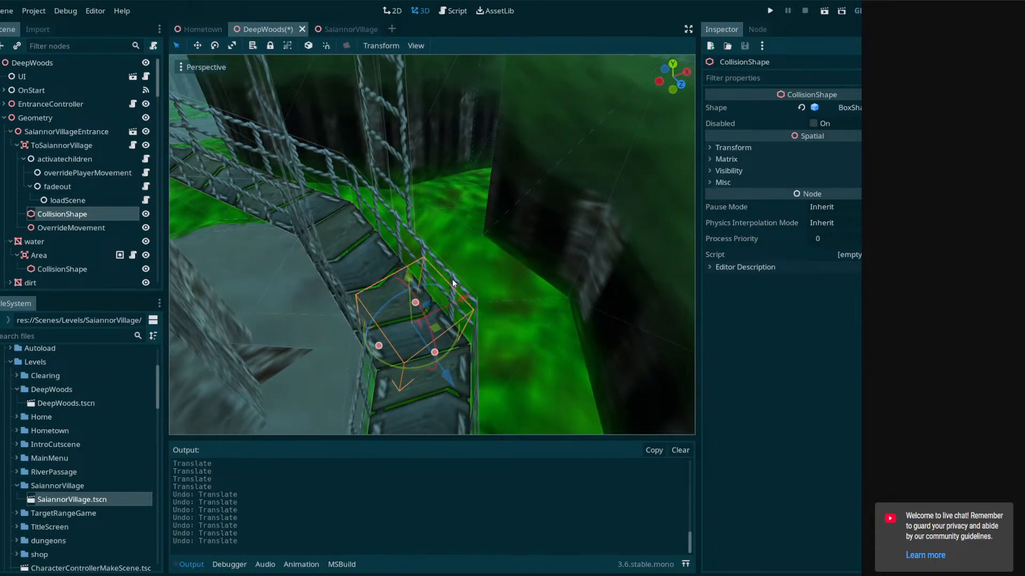
Rotate the CollisionShape box to line up with the stair treads and shift it across the stairway
{"action": "middle_click_drag", "start_coordinate": [453, 280], "coordinate": [459, 287]}
{"action": "left_click_drag", "start_coordinate": [459, 286], "coordinate": [455, 309]}
{"action": "middle_click_drag", "start_coordinate": [455, 309], "coordinate": [505, 301]}
{"action": "left_click", "coordinate": [412, 291]}
{"action": "left_click", "coordinate": [412, 294]}
{"action": "left_click_drag", "start_coordinate": [413, 292], "coordinate": [375, 280]}
{"action": "middle_click_drag", "start_coordinate": [375, 279], "coordinate": [512, 171]}
{"action": "right_click_drag", "start_coordinate": [395, 199], "coordinate": [382, 197]}
Switch the transform gizmo to local space, then rotate, reposition and resize the CollisionShape box over the lower steps
{"action": "left_click", "coordinate": [308, 46]}
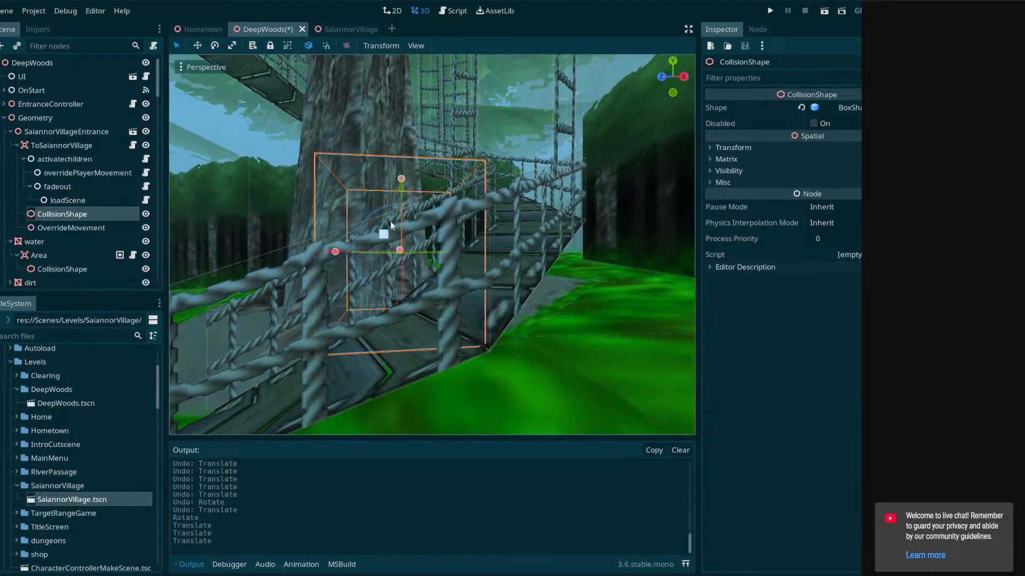
{"action": "left_click_drag", "start_coordinate": [382, 207], "coordinate": [366, 231]}
{"action": "mouse_move", "coordinate": [453, 238]}
{"action": "right_mouse_down"}
{"action": "mouse_move", "coordinate": [411, 238]}
{"action": "mouse_move", "coordinate": [453, 238]}
{"action": "right_mouse_up"}
{"action": "left_click_drag", "start_coordinate": [445, 174], "coordinate": [457, 218]}
{"action": "right_click_drag", "start_coordinate": [457, 218], "coordinate": [463, 229]}
{"action": "left_click_drag", "start_coordinate": [411, 294], "coordinate": [382, 306]}
{"action": "key", "text": "a"}
{"action": "right_click_drag", "start_coordinate": [382, 307], "coordinate": [280, 242]}
{"action": "key", "text": "s"}
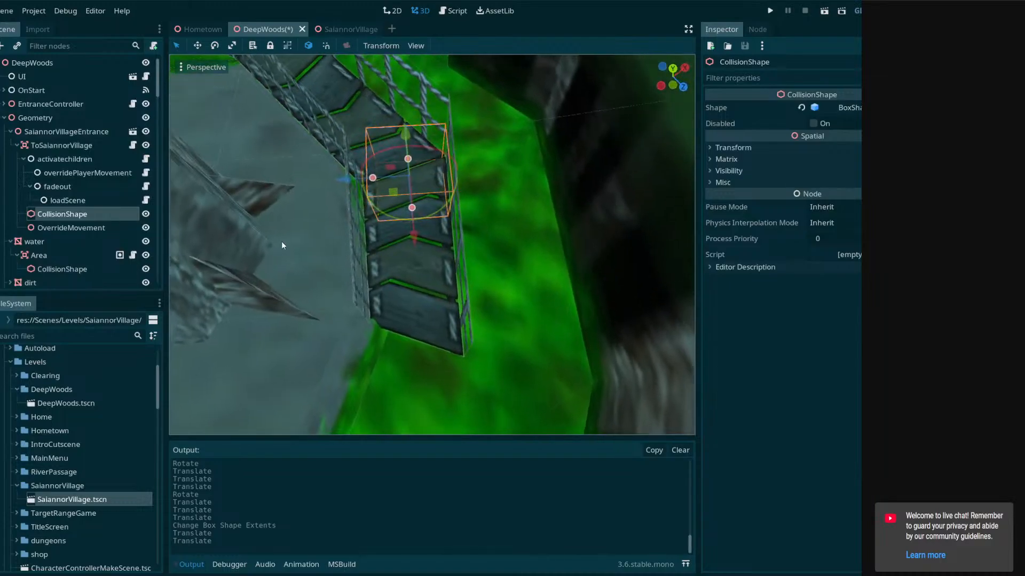
Rotate the OverrideMovement node and move it onto the lower steps of the stairway
{"action": "left_click", "coordinate": [78, 229]}
{"action": "right_click_drag", "start_coordinate": [344, 228], "coordinate": [506, 208]}
{"action": "left_click_drag", "start_coordinate": [504, 231], "coordinate": [521, 172]}
{"action": "right_click_drag", "start_coordinate": [522, 172], "coordinate": [507, 300]}
{"action": "left_click_drag", "start_coordinate": [508, 299], "coordinate": [532, 312]}
{"action": "left_click_drag", "start_coordinate": [509, 251], "coordinate": [407, 212]}
{"action": "right_click_drag", "start_coordinate": [407, 213], "coordinate": [427, 305]}
Fine-tune OverrideMovement's rotation to follow the direction of the stairway
{"action": "left_click_drag", "start_coordinate": [441, 390], "coordinate": [457, 384]}
{"action": "mouse_move", "coordinate": [457, 383]}
{"action": "right_mouse_down"}
{"action": "mouse_move", "coordinate": [457, 304]}
{"action": "mouse_move", "coordinate": [507, 280]}
{"action": "mouse_move", "coordinate": [566, 267]}
{"action": "mouse_move", "coordinate": [575, 275]}
{"action": "mouse_move", "coordinate": [534, 283]}
{"action": "mouse_move", "coordinate": [480, 315]}
{"action": "mouse_move", "coordinate": [440, 383]}
{"action": "right_mouse_up"}
{"action": "left_click_drag", "start_coordinate": [476, 334], "coordinate": [386, 240]}
{"action": "right_click_drag", "start_coordinate": [386, 240], "coordinate": [342, 230]}
{"action": "key", "text": "s"}
{"action": "left_click_drag", "start_coordinate": [479, 320], "coordinate": [490, 316]}
{"action": "mouse_move", "coordinate": [491, 315]}
{"action": "right_mouse_down"}
{"action": "mouse_move", "coordinate": [467, 314]}
{"action": "mouse_move", "coordinate": [482, 318]}
{"action": "right_mouse_up"}
{"action": "left_click_drag", "start_coordinate": [483, 318], "coordinate": [480, 320]}
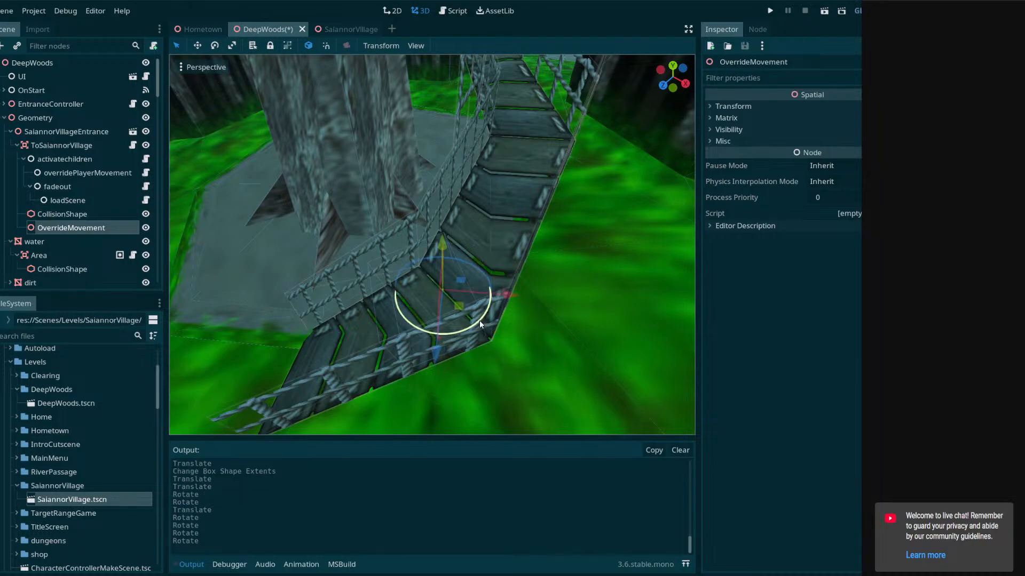
{"action": "right_click_drag", "start_coordinate": [463, 310], "coordinate": [475, 314]}
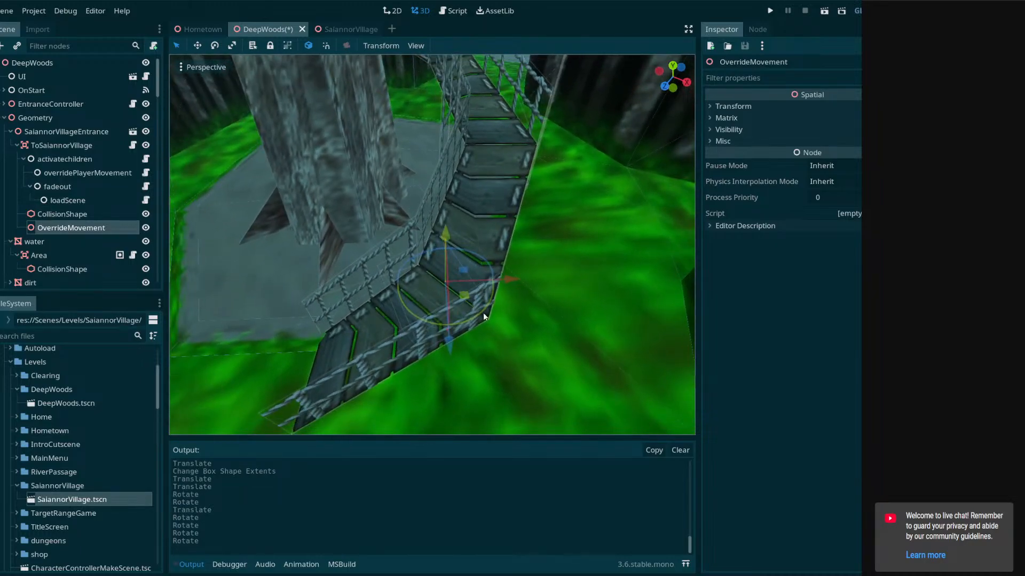
Resize the CollisionShape box and shift it along the stairway at the bend
{"action": "left_click", "coordinate": [69, 214]}
{"action": "left_click_drag", "start_coordinate": [399, 309], "coordinate": [414, 300]}
{"action": "left_click_drag", "start_coordinate": [364, 322], "coordinate": [385, 318]}
{"action": "mouse_move", "coordinate": [384, 318]}
{"action": "right_mouse_down"}
{"action": "mouse_move", "coordinate": [406, 309]}
{"action": "mouse_move", "coordinate": [391, 309]}
{"action": "right_mouse_up"}
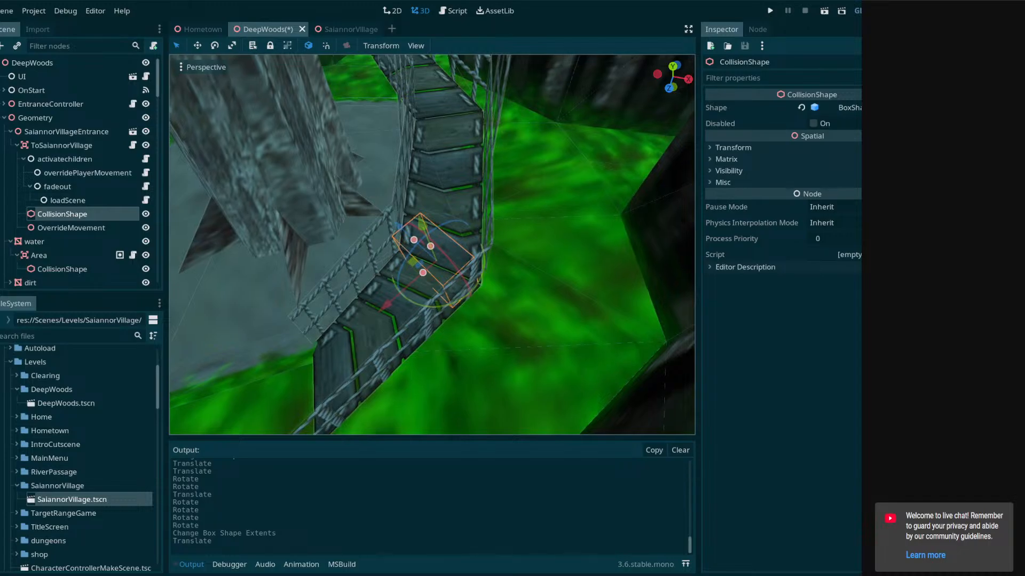
Rotate OverrideMovement slightly to refine its heading on the stairs
{"action": "left_click", "coordinate": [63, 229]}
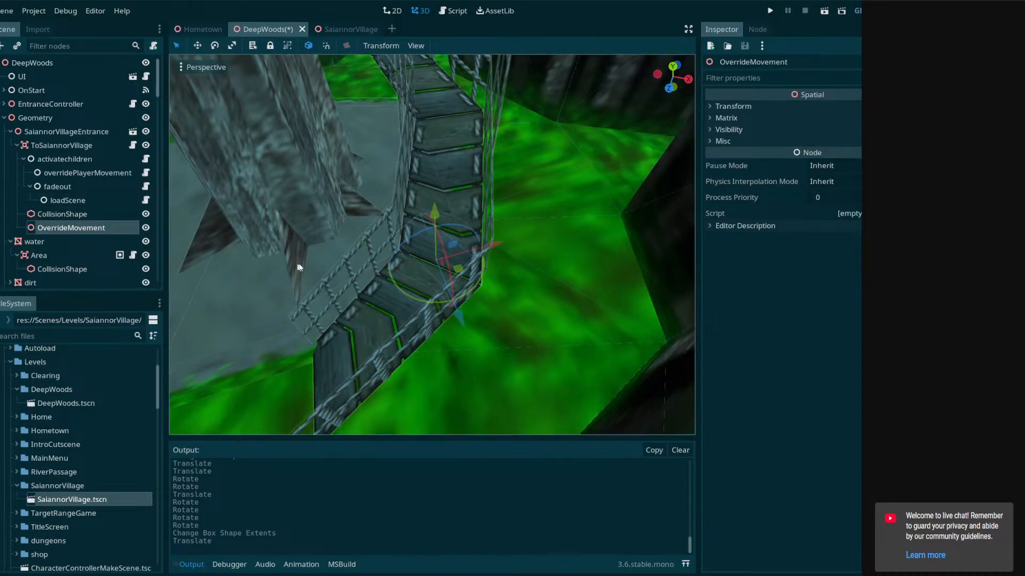
{"action": "right_click_drag", "start_coordinate": [487, 311], "coordinate": [487, 267]}
{"action": "left_click_drag", "start_coordinate": [470, 383], "coordinate": [474, 381]}
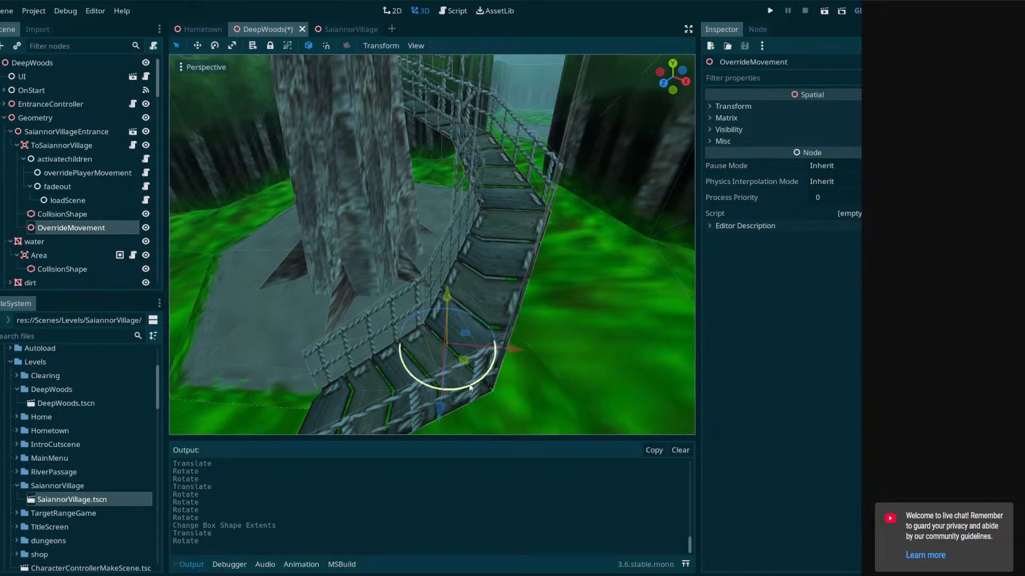
Set the loadScene node's Next Scene to sayannorVillage and Scene Entrance to FromDeepWoods, and save the DeepWoods scene
{"action": "middle_click_drag", "start_coordinate": [473, 382], "coordinate": [484, 381]}
{"action": "left_click", "coordinate": [81, 174]}
{"action": "left_click", "coordinate": [78, 202]}
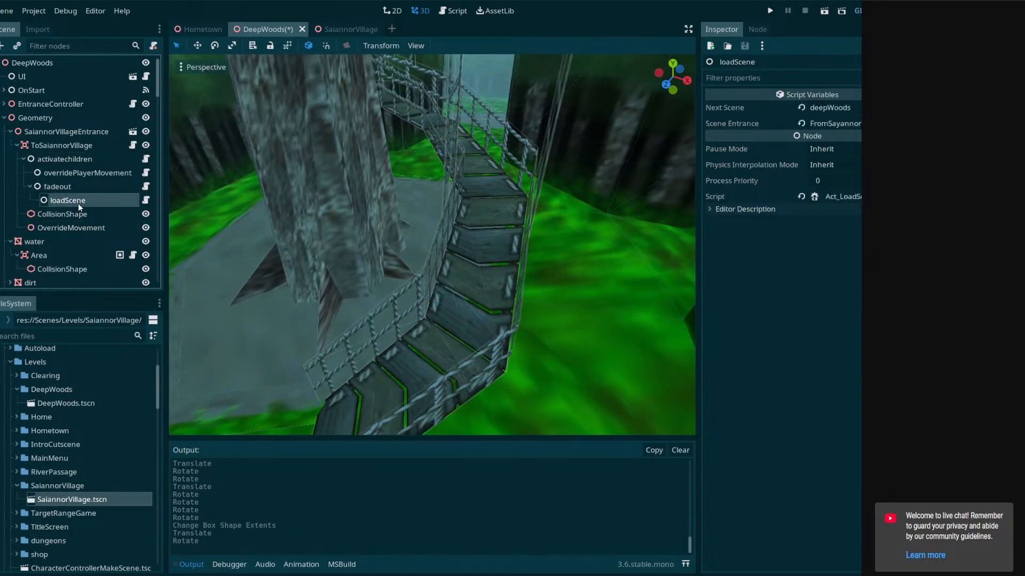
{"action": "left_click", "coordinate": [857, 108]}
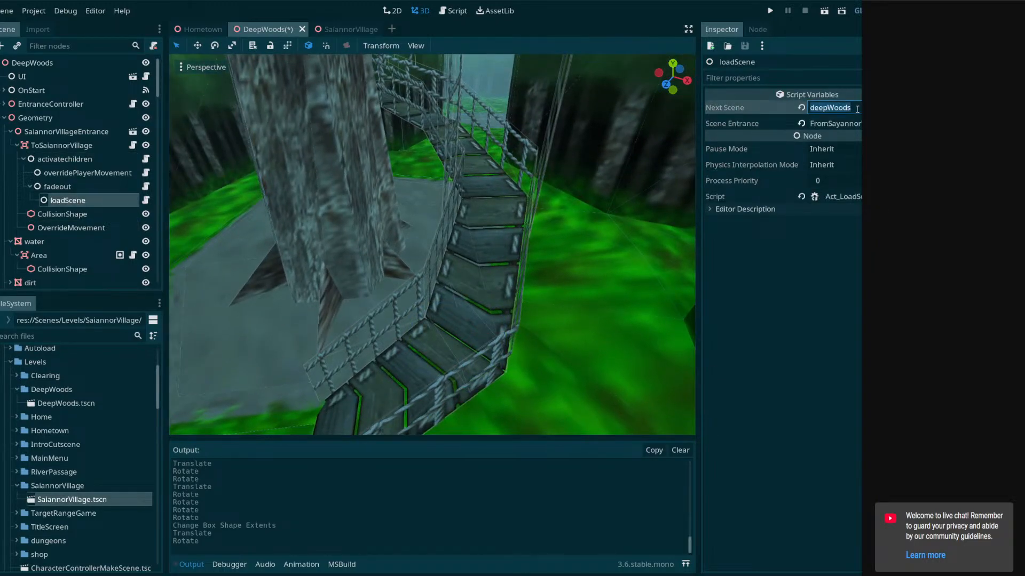
{"action": "type", "text": "s"}
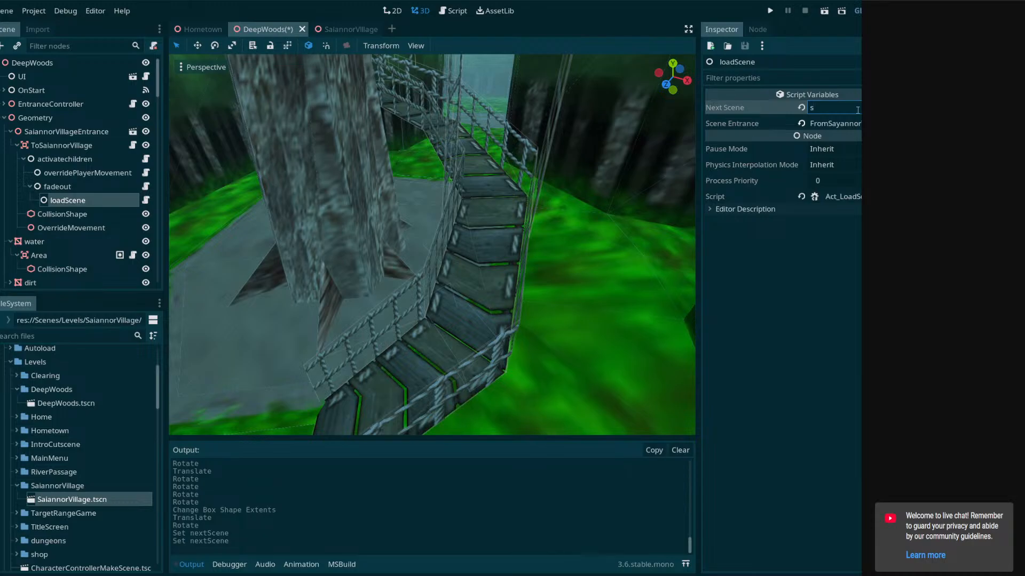
{"action": "type", "text": "ayannorVillag"}
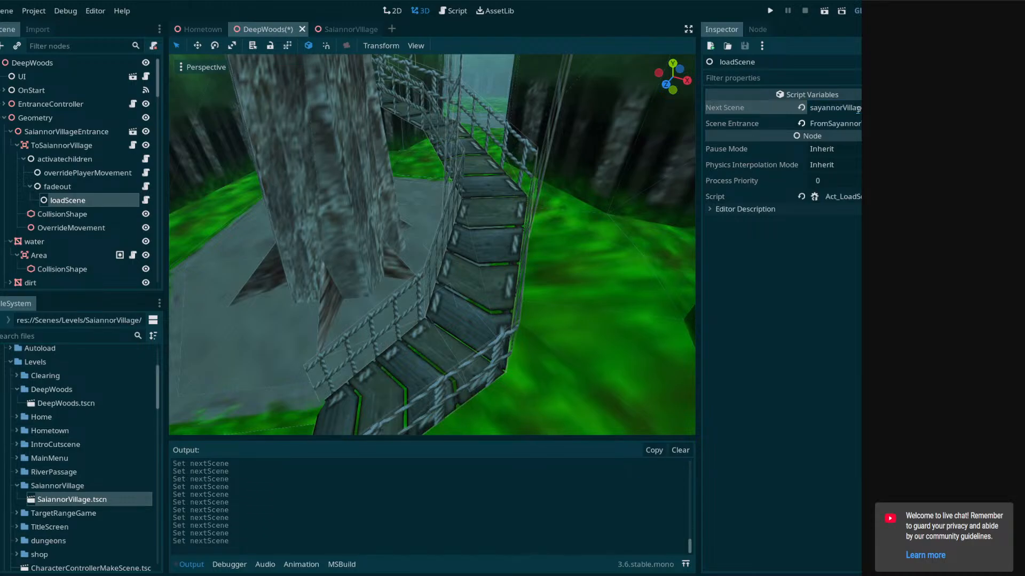
{"action": "left_click", "coordinate": [838, 124]}
{"action": "type", "text": "FromDeepWoods"}
{"action": "key", "text": "Return"}
{"action": "key", "text": "ctrl+s"}
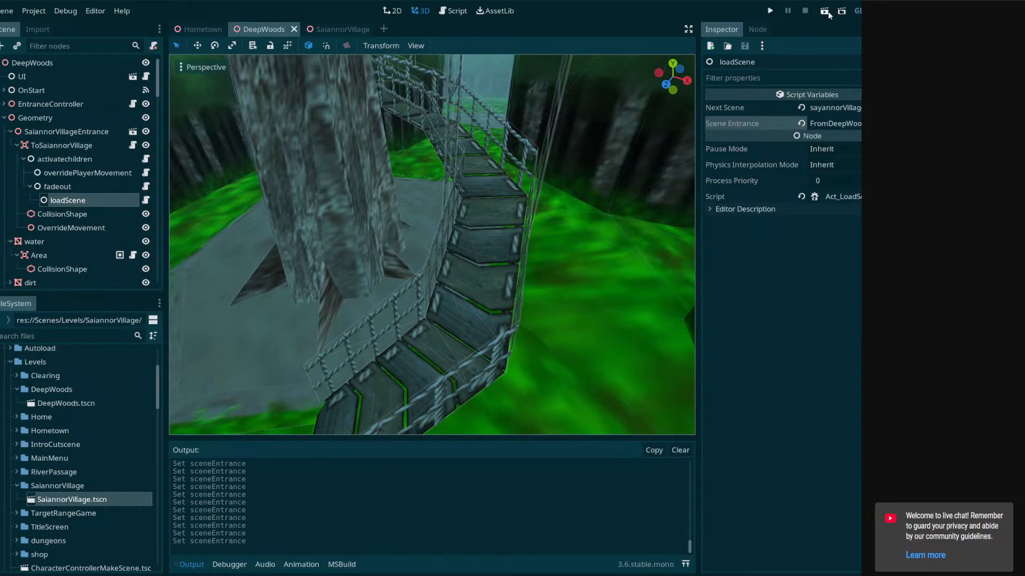
Run the SaiannorVillage scene in an enlarged game window to test the transition, and close it along with the load errors
{"action": "left_click", "coordinate": [307, 25]}
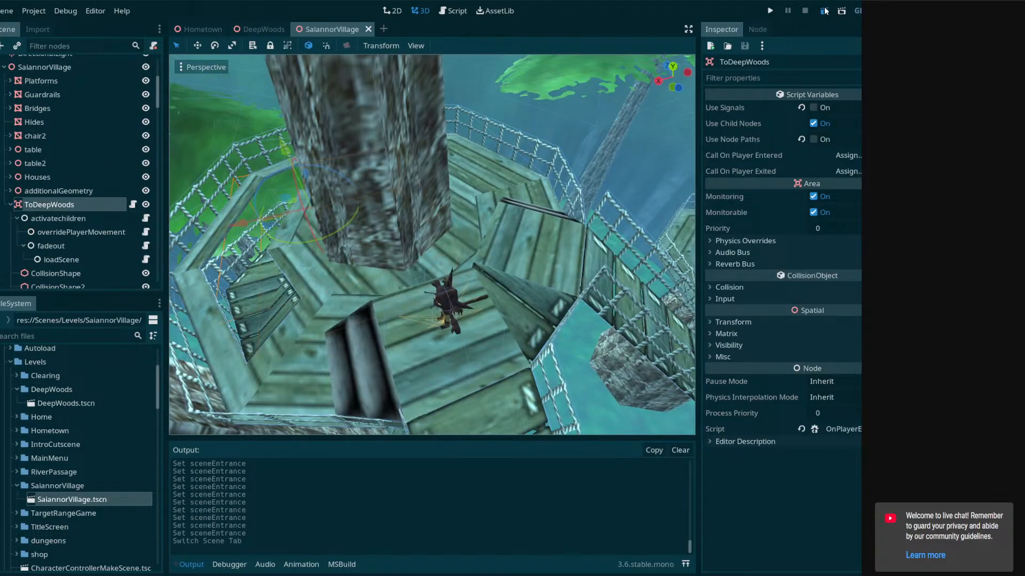
{"action": "left_click", "coordinate": [824, 11]}
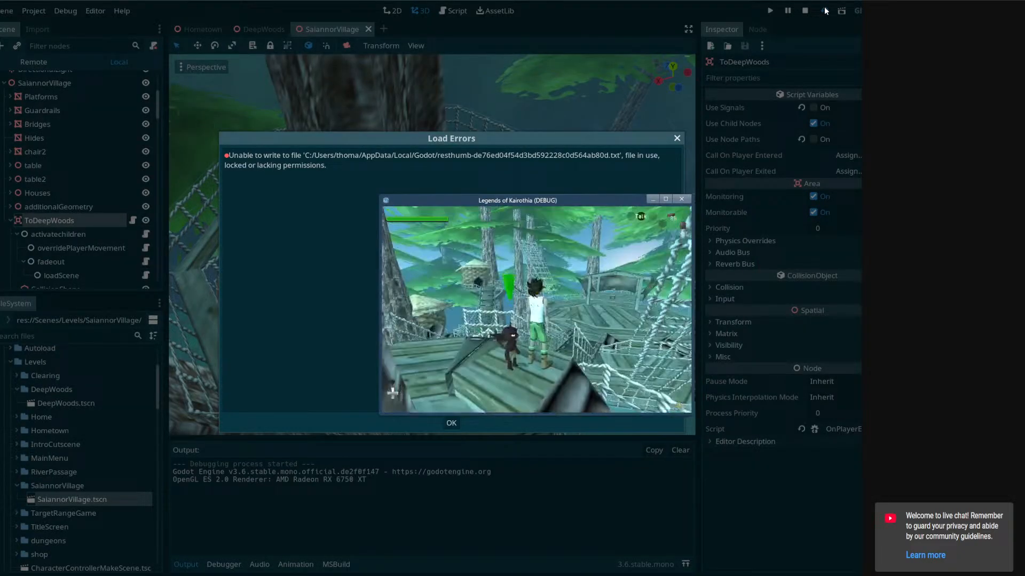
{"action": "left_click_drag", "start_coordinate": [564, 200], "coordinate": [342, 19]}
{"action": "left_click_drag", "start_coordinate": [470, 233], "coordinate": [772, 447]}
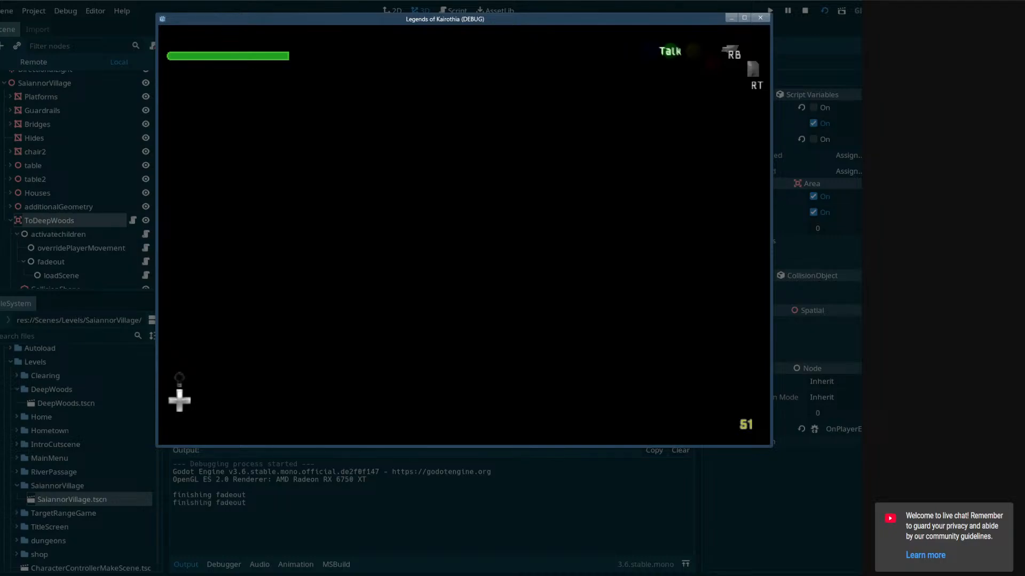
{"action": "key", "text": "Escape"}
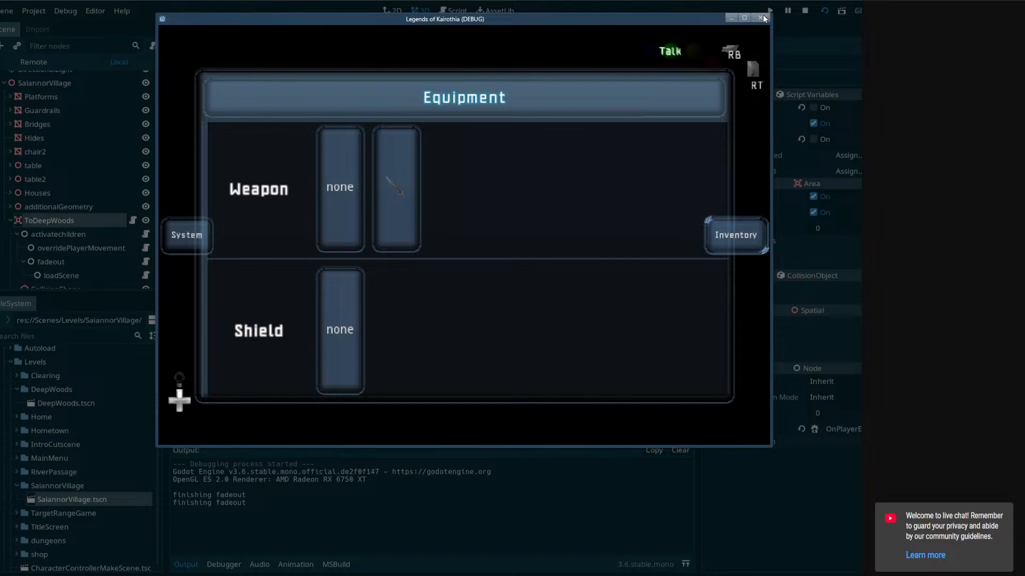
{"action": "key", "text": "F8"}
{"action": "left_click", "coordinate": [451, 424]}
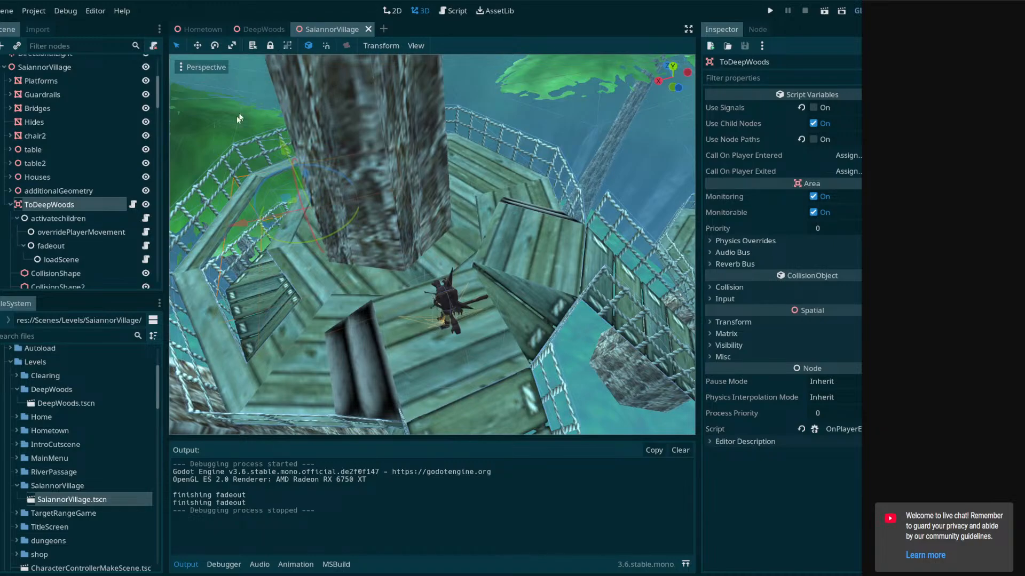
Copy the OnStart node with its FadeIn child from DeepWoods and paste it under the root of SaiannorVillage
{"action": "scroll", "coordinate": [98, 173], "scroll_direction": "up", "scroll_amount": 5}
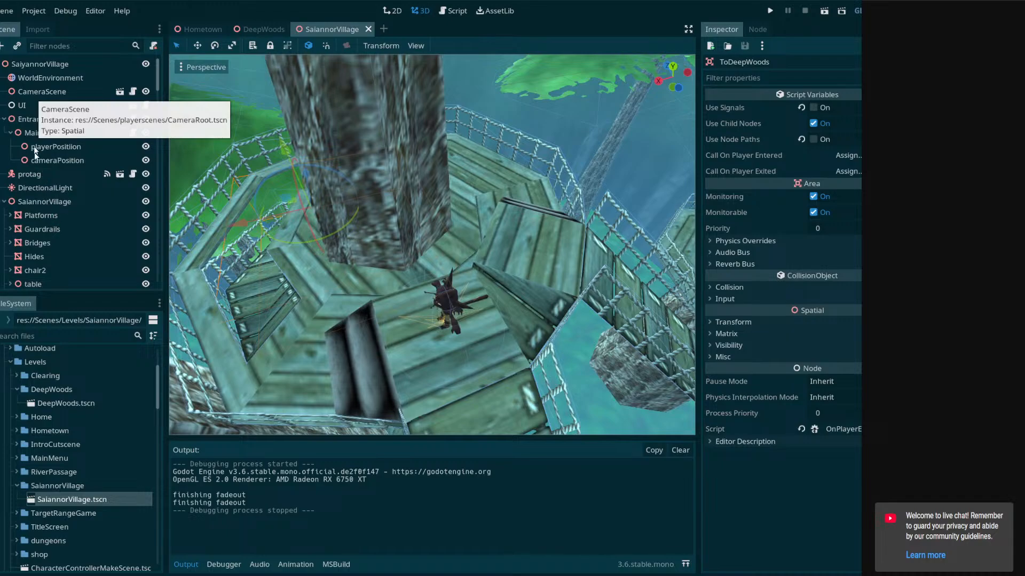
{"action": "scroll", "coordinate": [99, 146], "scroll_direction": "down", "scroll_amount": 6}
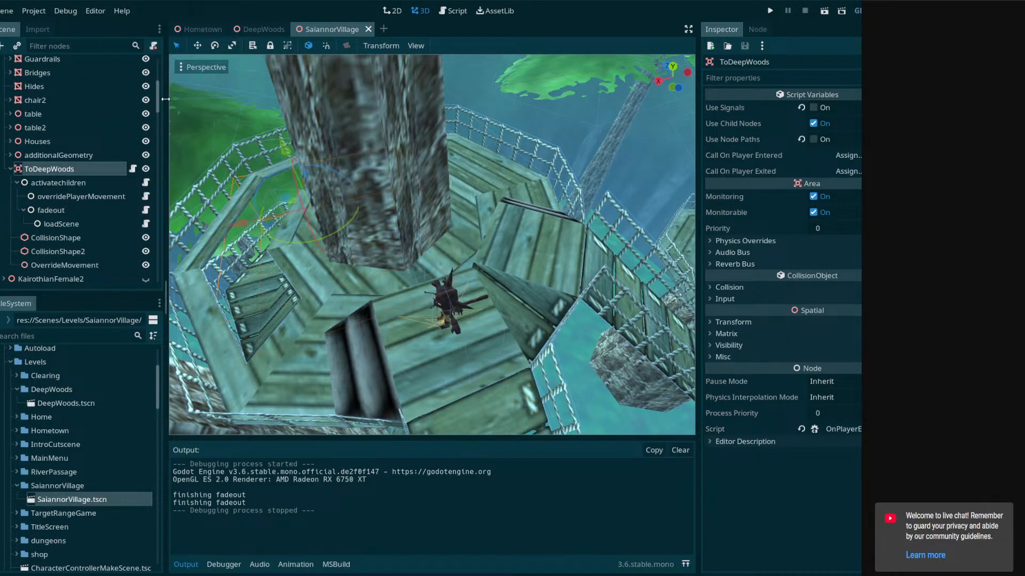
{"action": "left_click_drag", "start_coordinate": [159, 97], "coordinate": [158, 69]}
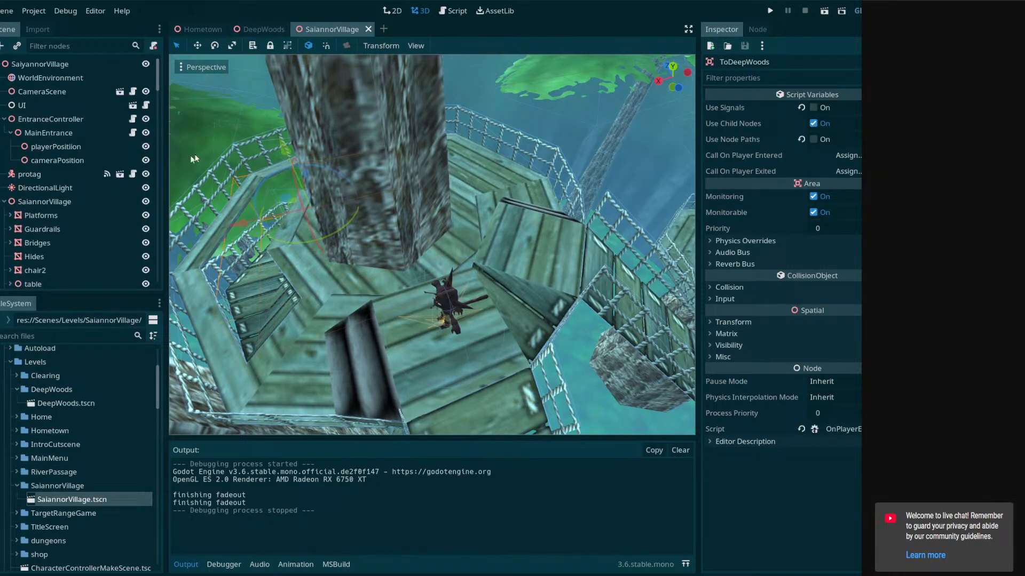
{"action": "left_click", "coordinate": [264, 29]}
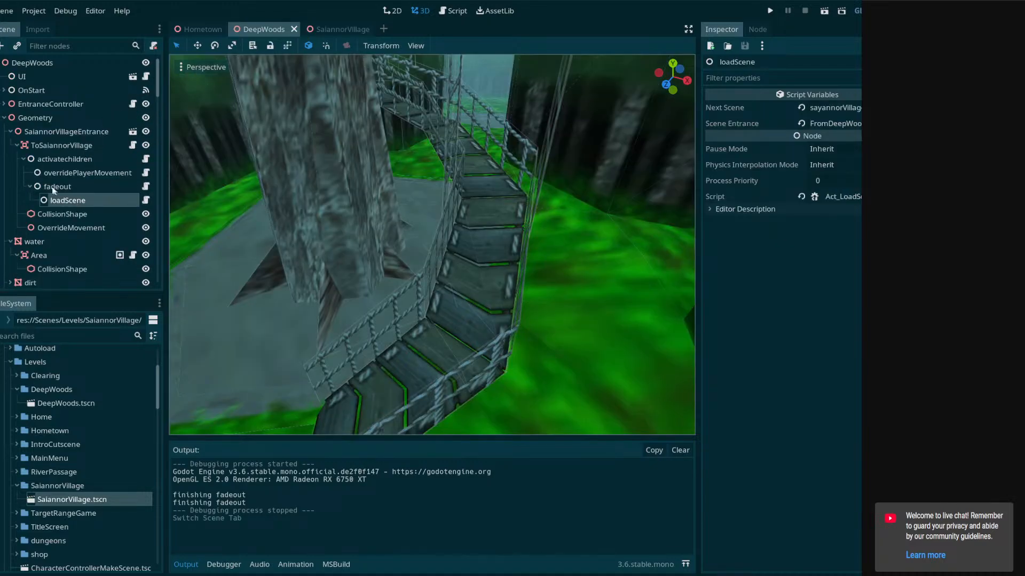
{"action": "scroll", "coordinate": [49, 150], "scroll_direction": "down", "scroll_amount": 2}
{"action": "scroll", "coordinate": [55, 168], "scroll_direction": "up", "scroll_amount": 2}
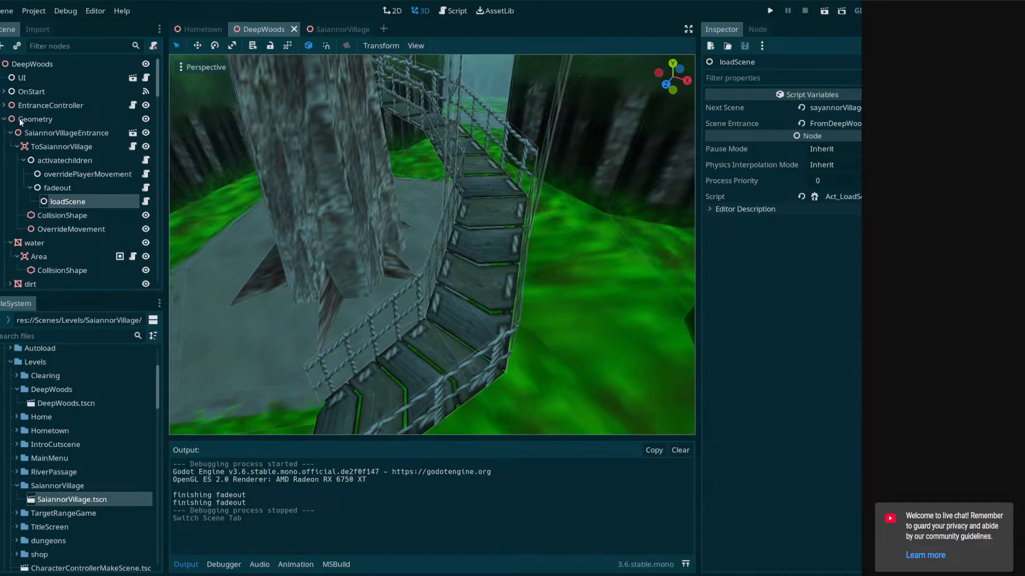
{"action": "left_click", "coordinate": [5, 92]}
{"action": "left_click", "coordinate": [30, 94]}
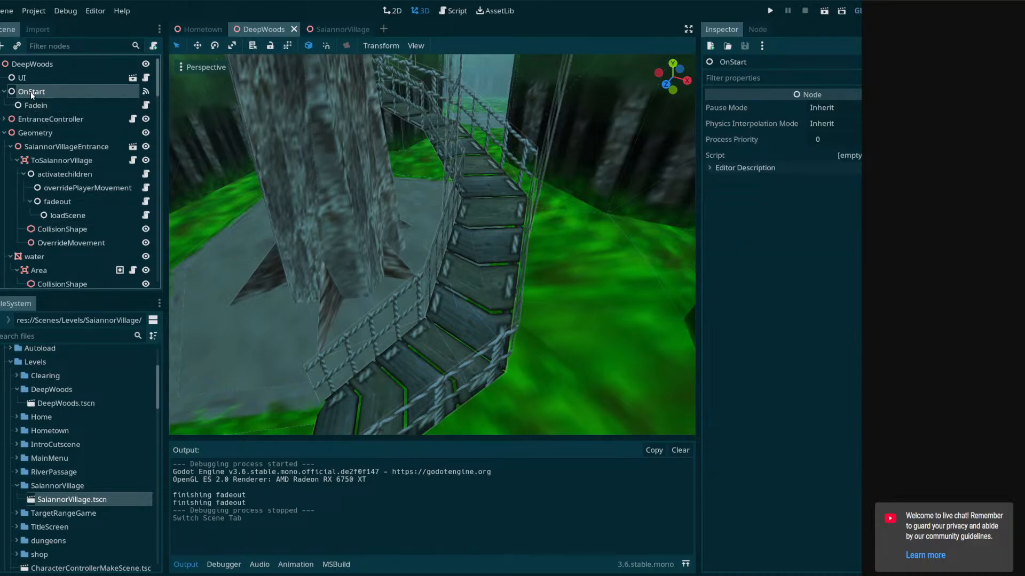
{"action": "left_click", "coordinate": [344, 28]}
{"action": "left_click", "coordinate": [62, 65]}
{"action": "key", "text": "ctrl+v"}
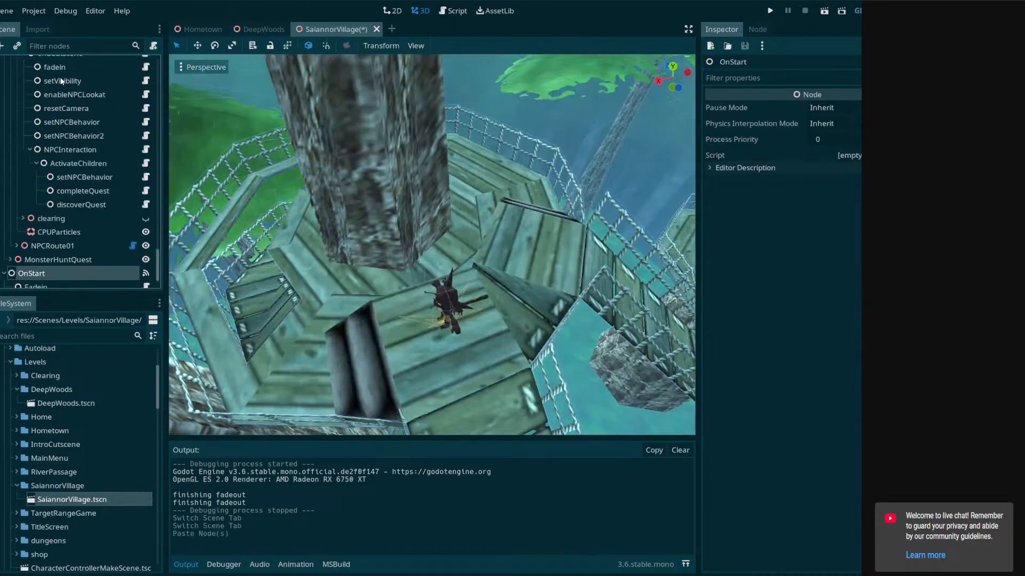
Reorder the OnStart node to sit directly below UI in the SaiannorVillage scene tree and save the scene
{"action": "right_click", "coordinate": [31, 272]}
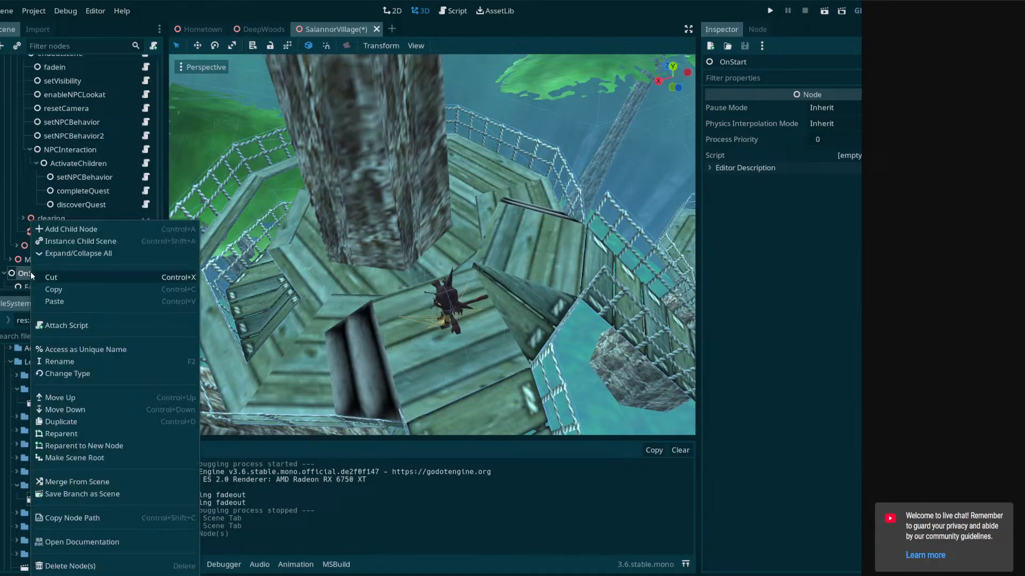
{"action": "left_click", "coordinate": [55, 396]}
{"action": "scroll", "coordinate": [50, 244], "scroll_direction": "up", "scroll_amount": 6}
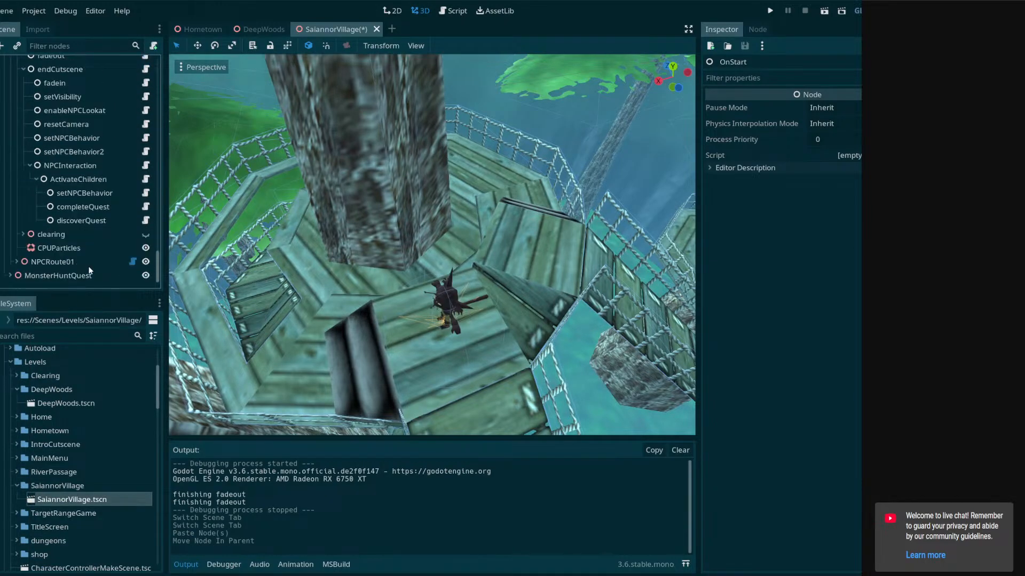
{"action": "scroll", "coordinate": [89, 264], "scroll_direction": "down", "scroll_amount": 10}
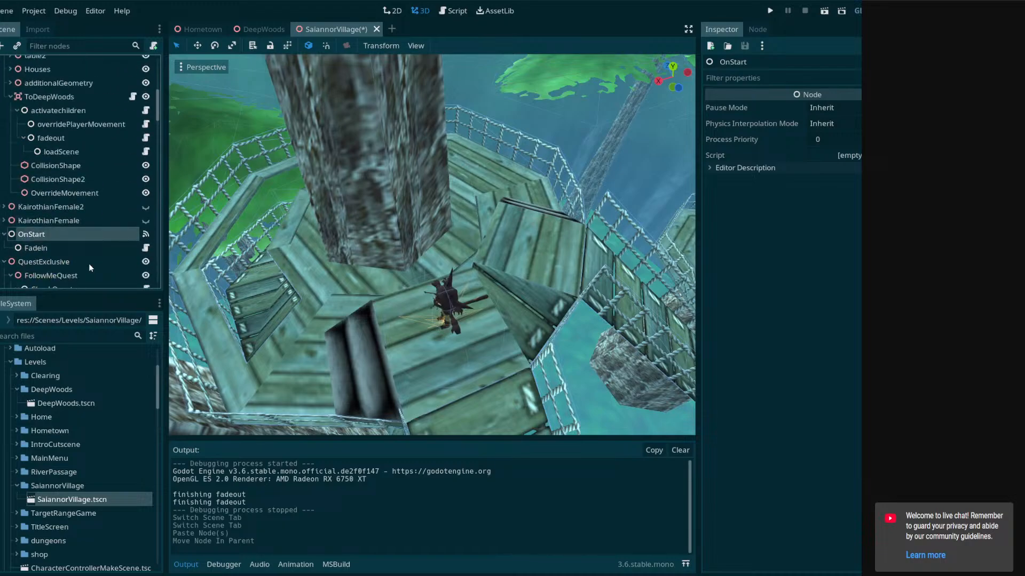
{"action": "right_click", "coordinate": [53, 234]}
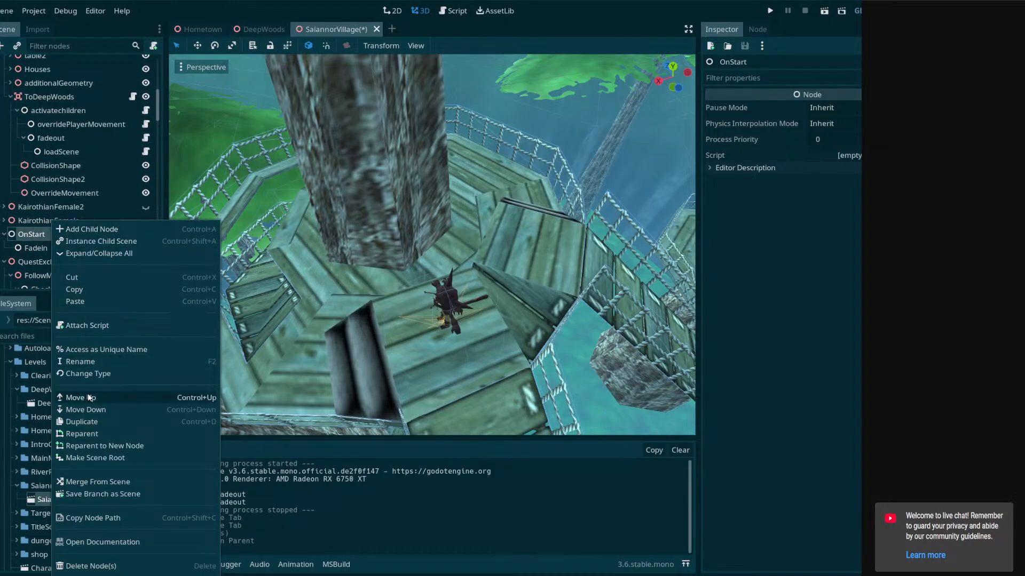
{"action": "left_click", "coordinate": [25, 235]}
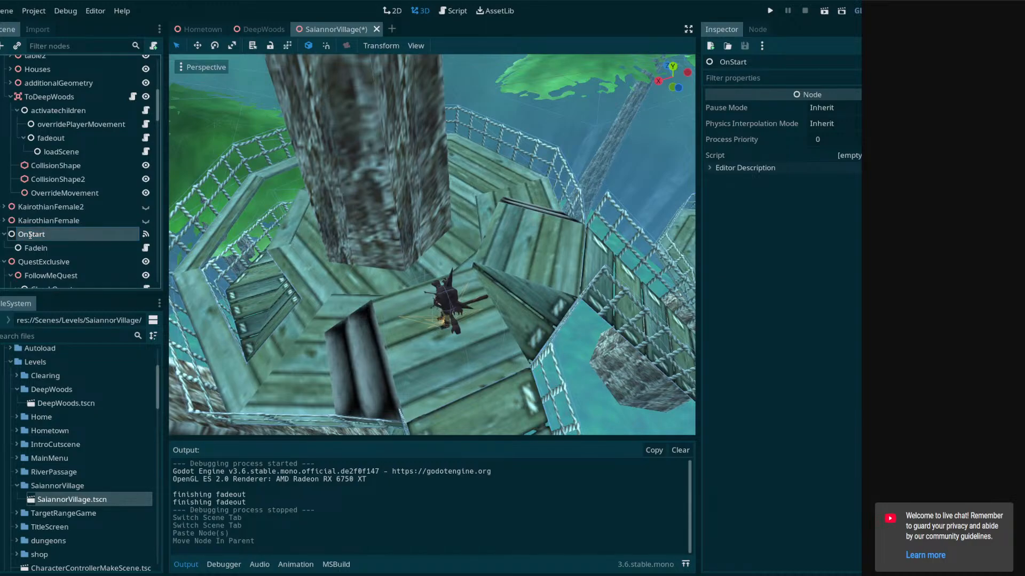
{"action": "key", "text": "ctrl+Up"}
{"action": "key", "text": "ctrl+Up"}
{"action": "key", "text": "ctrl+Up"}
{"action": "key", "text": "ctrl+Up"}
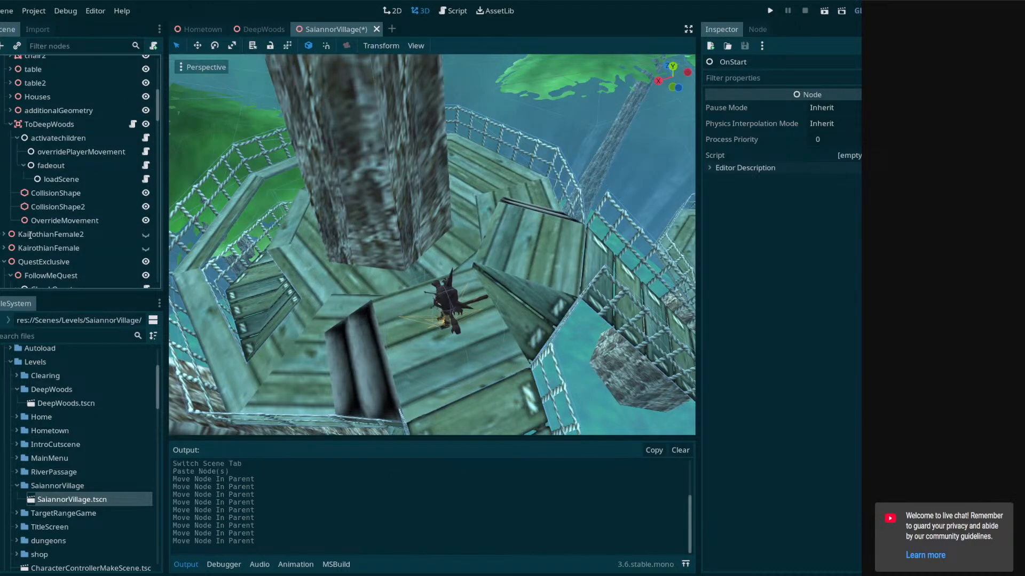
{"action": "scroll", "coordinate": [133, 101], "scroll_direction": "up", "scroll_amount": 10}
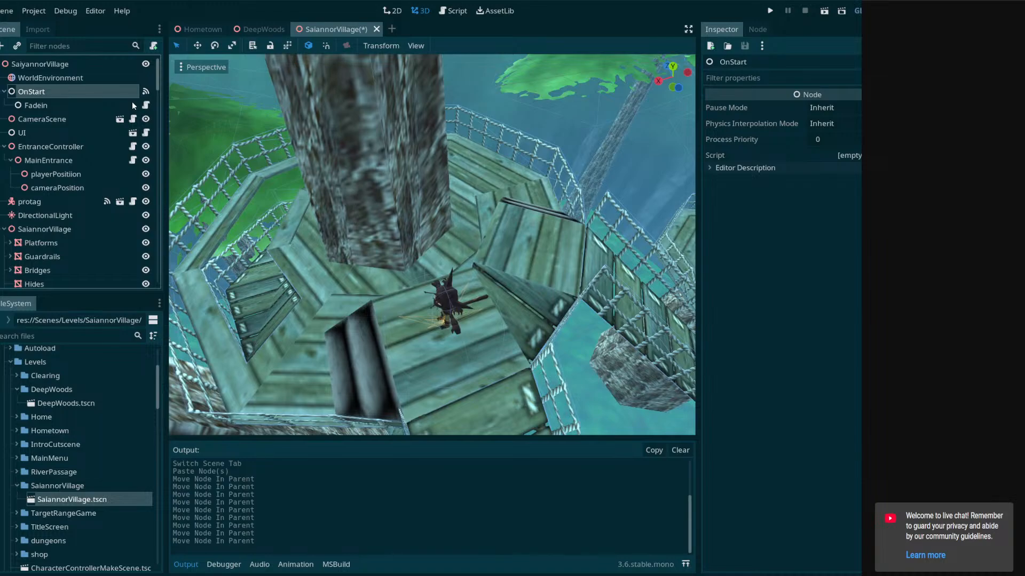
{"action": "key", "text": "ctrl+Down"}
{"action": "key", "text": "ctrl+Down"}
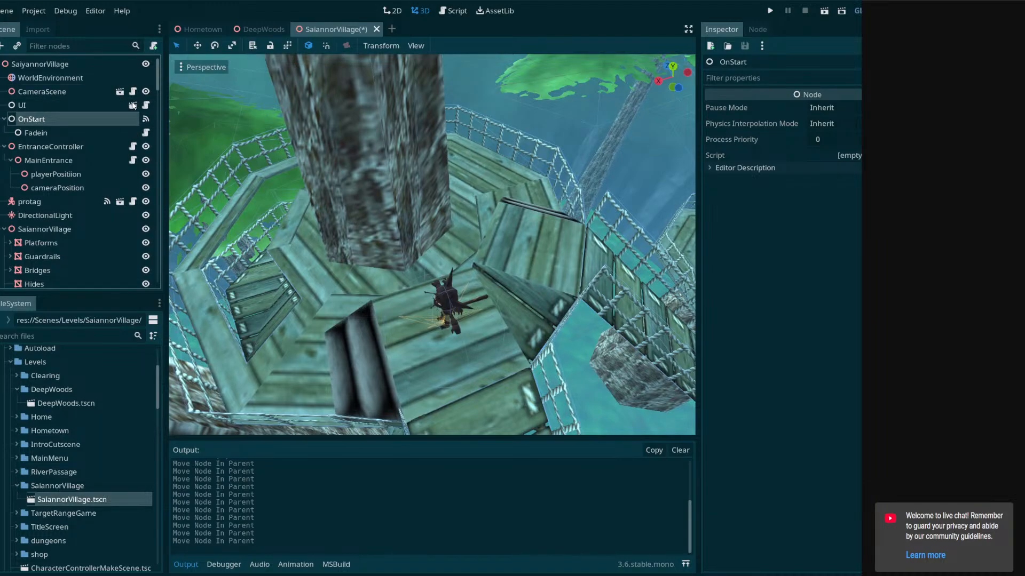
{"action": "key", "text": "ctrl+s"}
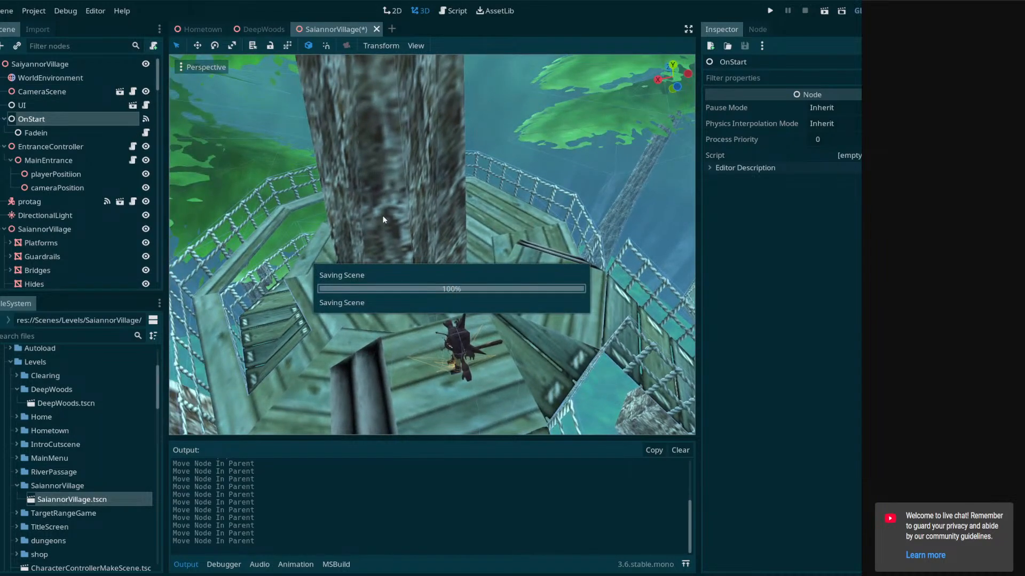
Look over the fenced gate area in the Hometown scene
{"action": "left_click", "coordinate": [271, 27]}
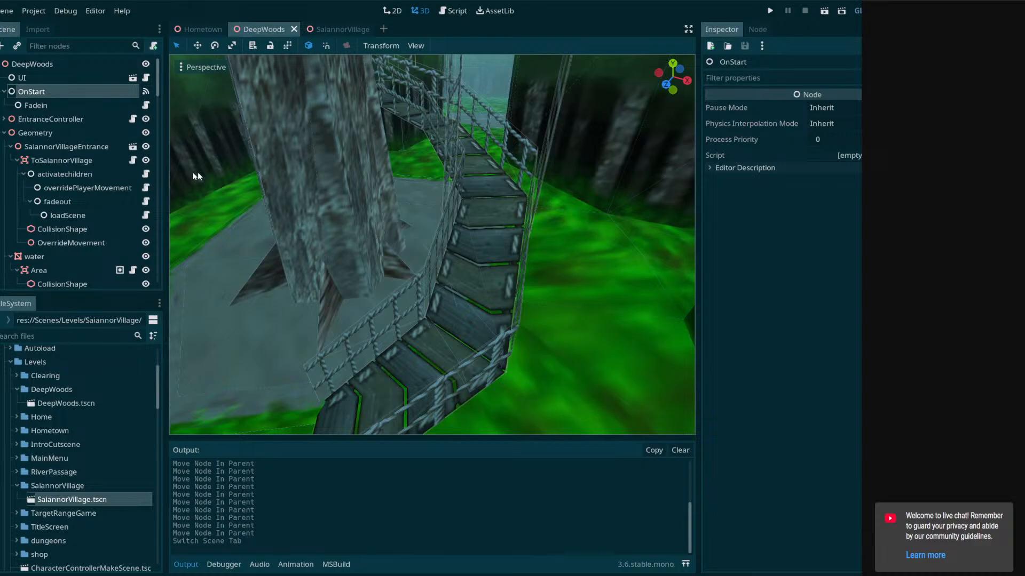
{"action": "left_click", "coordinate": [199, 30]}
{"action": "right_click_drag", "start_coordinate": [561, 266], "coordinate": [150, 115]}
{"action": "key", "text": "w"}
{"action": "key", "text": "w"}
{"action": "key", "text": "s"}
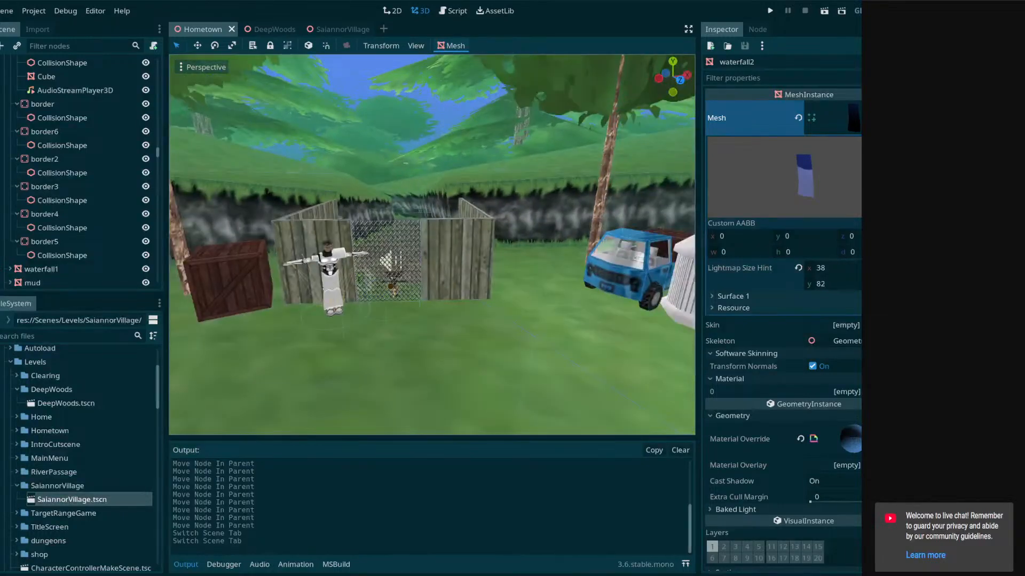
Expand MonsterHuntQuest in the SaiannorVillage scene tree, examine its child nodes, and select the quest node
{"action": "left_click", "coordinate": [343, 29]}
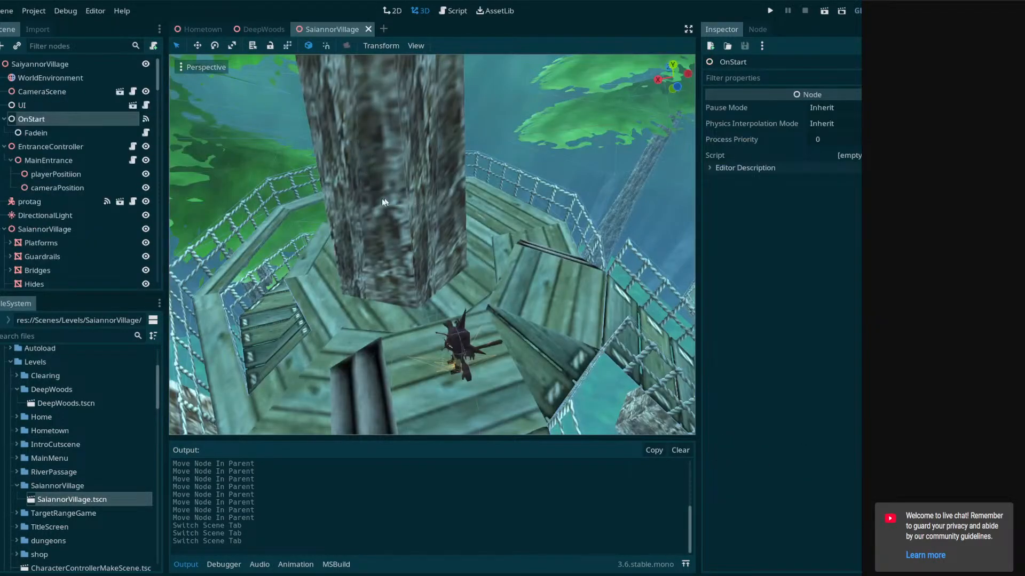
{"action": "left_click_drag", "start_coordinate": [159, 79], "coordinate": [159, 280]}
{"action": "scroll", "coordinate": [72, 243], "scroll_direction": "up", "scroll_amount": 3}
{"action": "scroll", "coordinate": [72, 246], "scroll_direction": "down", "scroll_amount": 3}
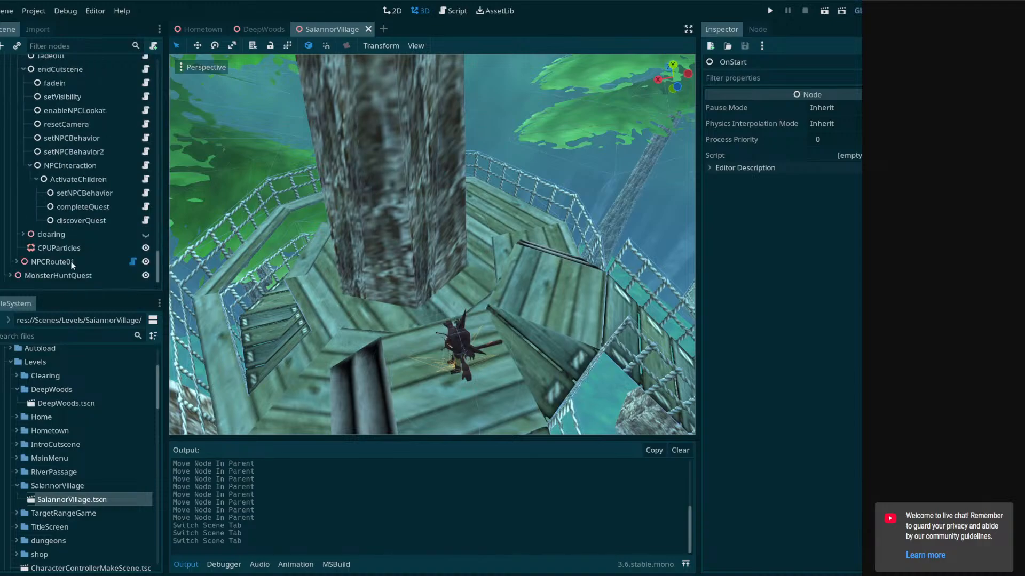
{"action": "left_click", "coordinate": [10, 276]}
{"action": "scroll", "coordinate": [51, 276], "scroll_direction": "down", "scroll_amount": 4}
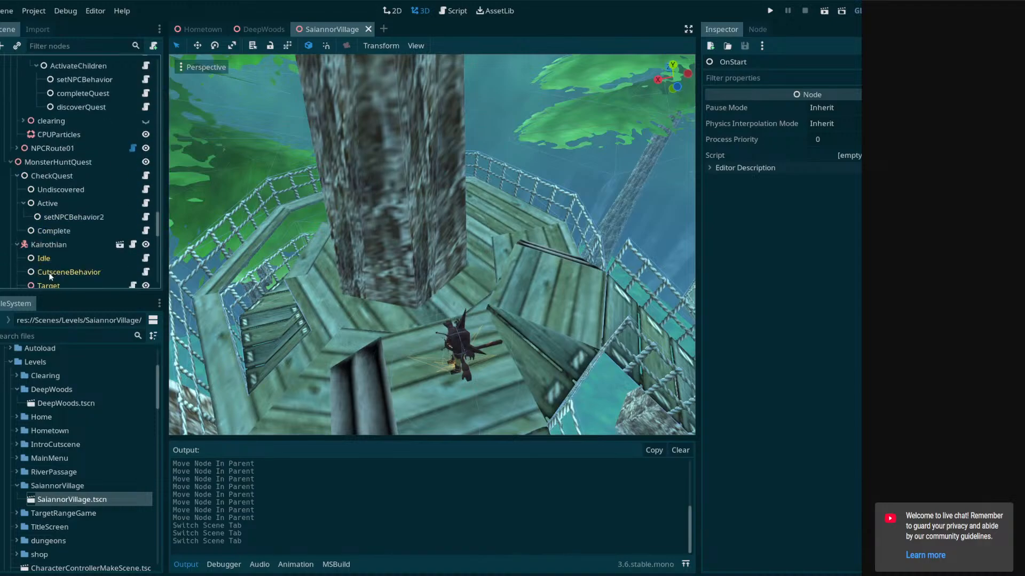
{"action": "left_click", "coordinate": [60, 162]}
Narrow the side docks to enlarge the 3D view, and select the quest NPC's CollisionShape2 on the village platform
{"action": "left_click_drag", "start_coordinate": [164, 92], "coordinate": [132, 98]}
{"action": "left_click_drag", "start_coordinate": [697, 188], "coordinate": [742, 197]}
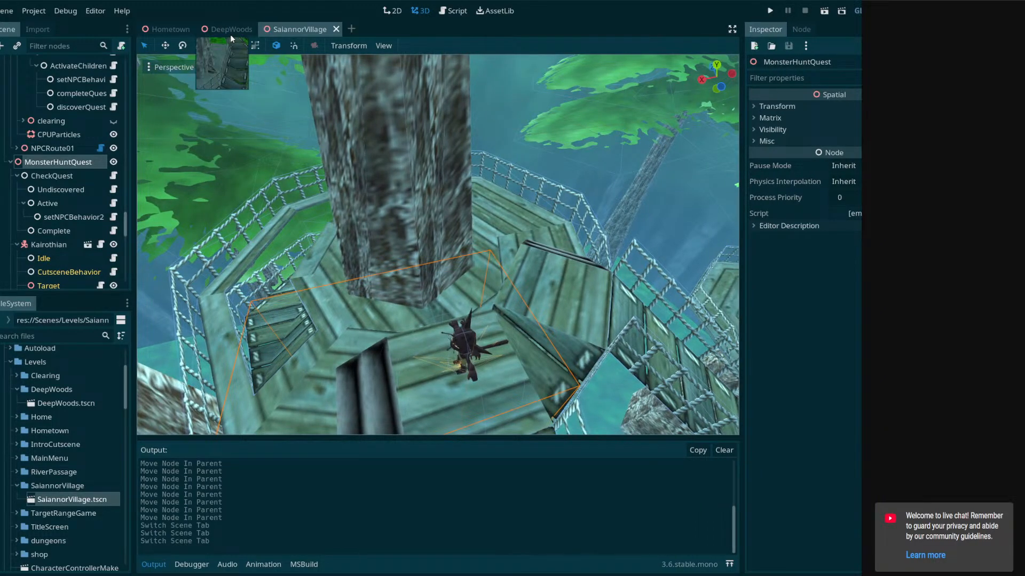
{"action": "left_click", "coordinate": [468, 341]}
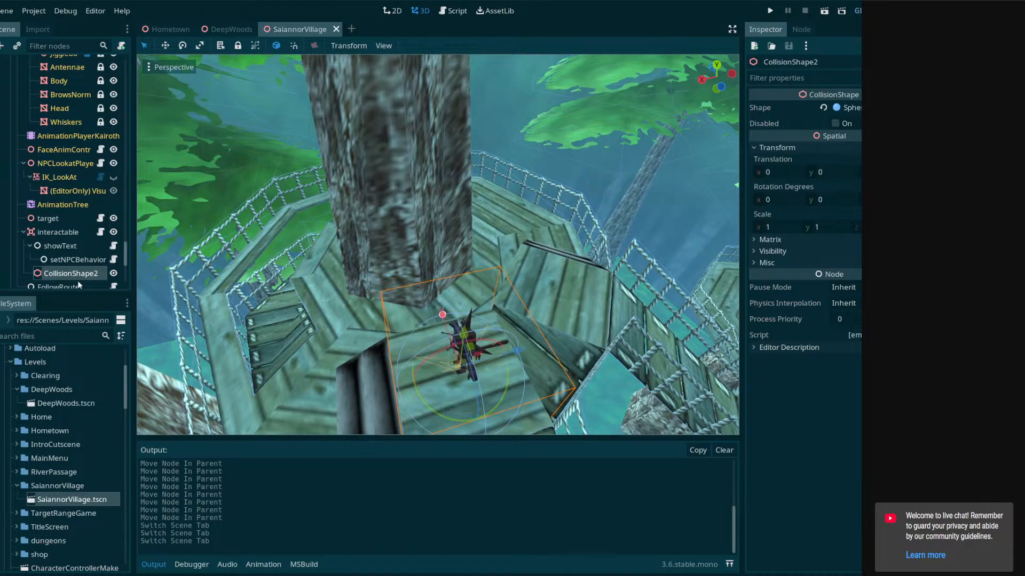
{"action": "left_click_drag", "start_coordinate": [135, 247], "coordinate": [153, 250]}
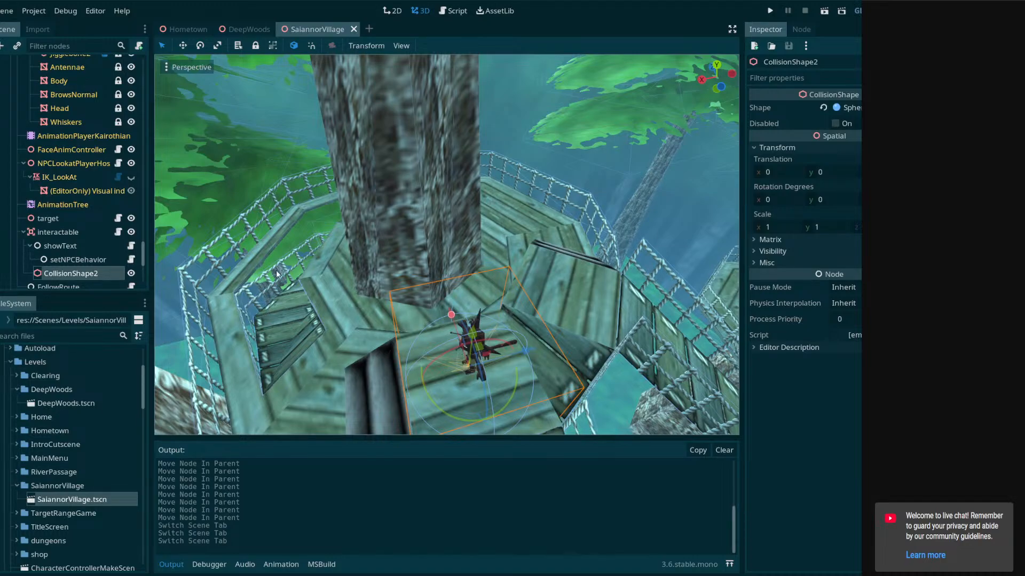
{"action": "right_click_drag", "start_coordinate": [497, 319], "coordinate": [499, 318]}
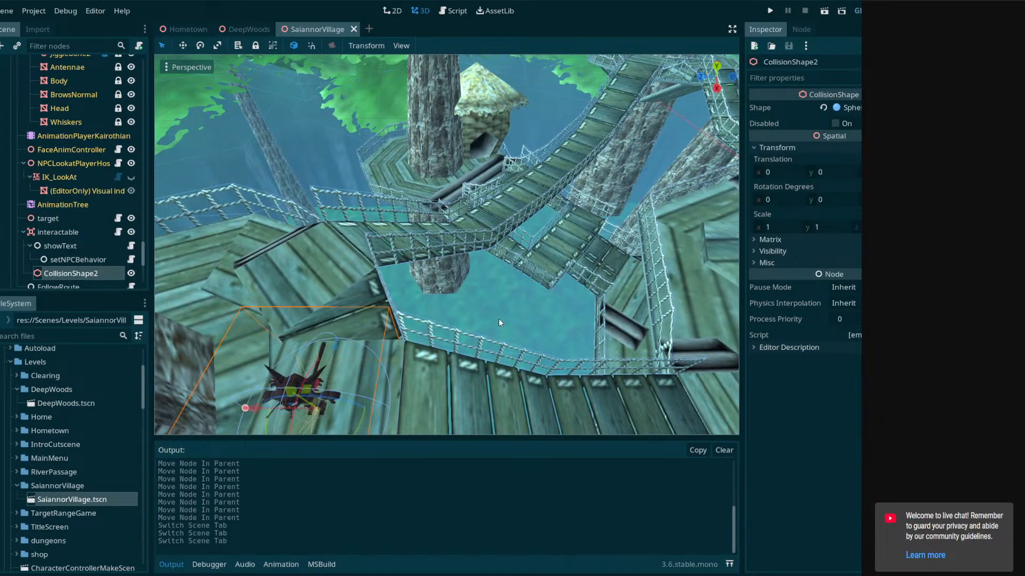
Examine the quest NPC and the surrounding tree platform and bridges in the SaiannorVillage 3D view
{"action": "right_click_drag", "start_coordinate": [574, 302], "coordinate": [574, 302]}
{"action": "key", "text": "w"}
{"action": "key", "text": "s"}
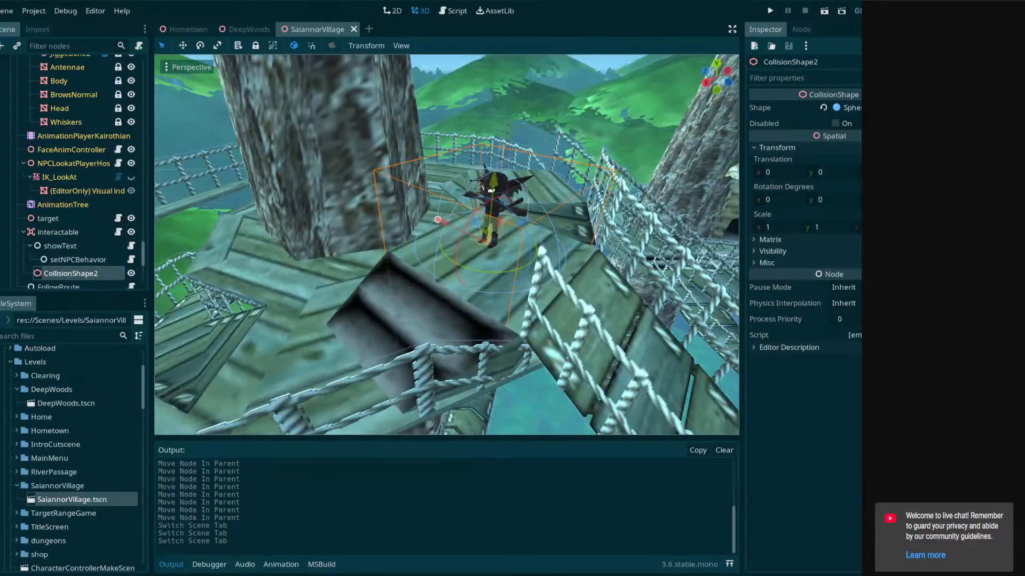
{"action": "right_click_drag", "start_coordinate": [454, 289], "coordinate": [454, 289]}
{"action": "key", "text": "ctrl+s"}
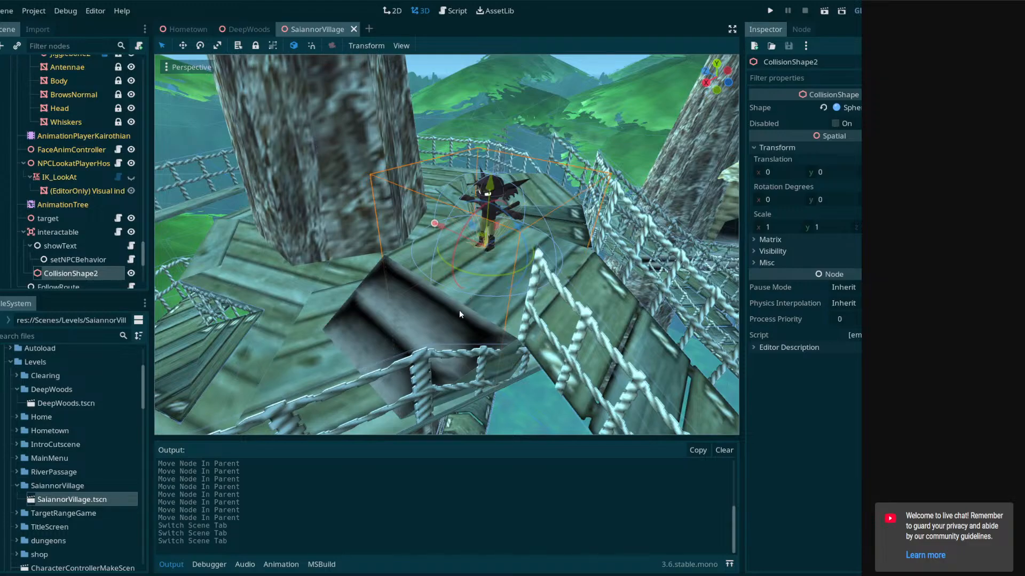
{"action": "right_click_drag", "start_coordinate": [485, 321], "coordinate": [460, 343]}
{"action": "key", "text": "w"}
{"action": "key", "text": "s"}
{"action": "key", "text": "w"}
{"action": "key", "text": "s"}
{"action": "key", "text": "w"}
{"action": "key", "text": "s"}
{"action": "key", "text": "w"}
{"action": "key", "text": "s"}
{"action": "key", "text": "w"}
{"action": "key", "text": "q"}
{"action": "key", "text": "d"}
{"action": "key", "text": "e"}
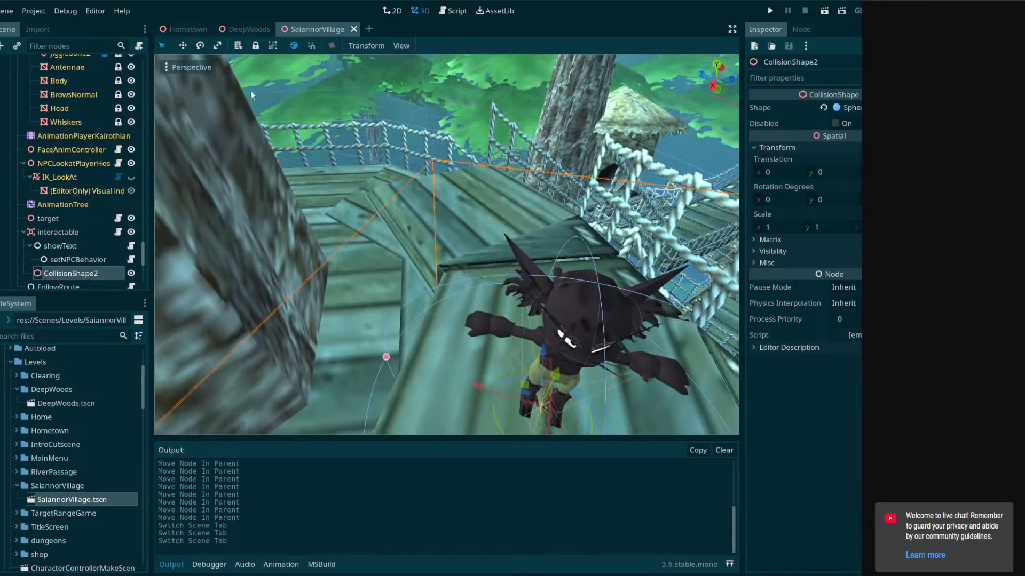
Switch to the DeepWoods scene and look over its terrain
{"action": "left_click", "coordinate": [243, 30]}
{"action": "right_click_drag", "start_coordinate": [444, 301], "coordinate": [230, 271]}
{"action": "key", "text": "w"}
{"action": "key", "text": "s"}
{"action": "key", "text": "w"}
{"action": "key", "text": "w"}
{"action": "key", "text": "w"}
{"action": "key", "text": "w"}
{"action": "key", "text": "w"}
{"action": "right_click_drag", "start_coordinate": [424, 272], "coordinate": [431, 210]}
{"action": "key", "text": "e"}
Return to the SaiannorVillage scene and view the quest NPC up close
{"action": "left_click", "coordinate": [320, 30]}
{"action": "key", "text": "s"}
{"action": "key", "text": "w"}
{"action": "key", "text": "s"}
{"action": "key", "text": "d"}
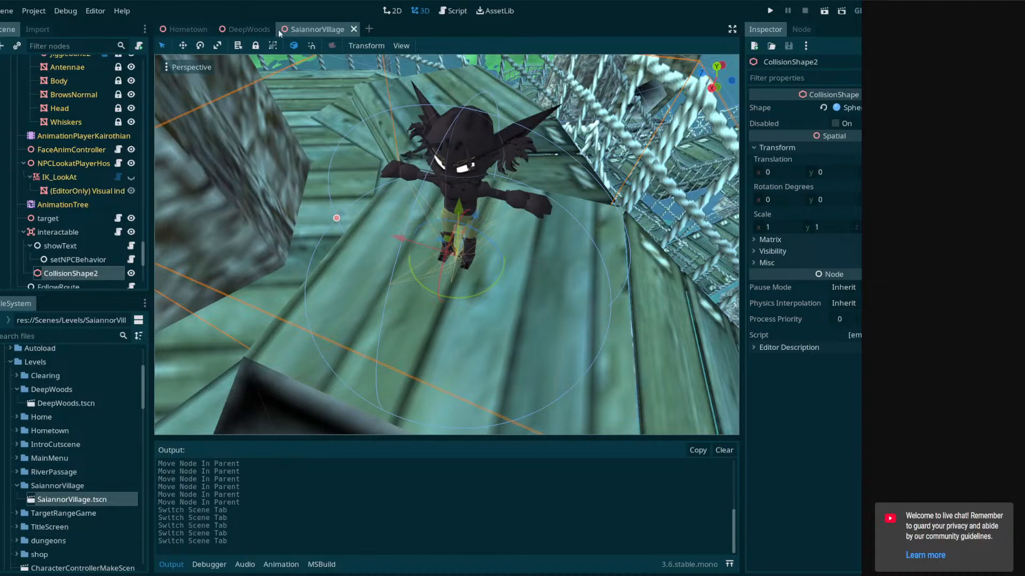
Switch to the DeepWoods scene and inspect the paved path leading up the hill
{"action": "left_click", "coordinate": [254, 29]}
{"action": "right_click_drag", "start_coordinate": [483, 224], "coordinate": [80, 189]}
{"action": "key", "text": "w"}
{"action": "key", "text": "w"}
{"action": "key", "text": "w"}
{"action": "key", "text": "w"}
{"action": "right_click_drag", "start_coordinate": [447, 244], "coordinate": [731, 178]}
{"action": "key", "text": "w"}
{"action": "key", "text": "w"}
{"action": "key", "text": "w"}
{"action": "key", "text": "w"}
{"action": "key", "text": "w"}
{"action": "key", "text": "w"}
{"action": "mouse_move", "coordinate": [536, 226]}
{"action": "right_mouse_down"}
{"action": "mouse_move", "coordinate": [483, 227]}
{"action": "mouse_move", "coordinate": [574, 219]}
{"action": "mouse_move", "coordinate": [557, 223]}
{"action": "mouse_move", "coordinate": [576, 208]}
{"action": "mouse_move", "coordinate": [539, 225]}
{"action": "right_mouse_up"}
{"action": "key", "text": "w"}
{"action": "key", "text": "w"}
{"action": "key", "text": "w"}
{"action": "key", "text": "w"}
{"action": "key", "text": "w"}
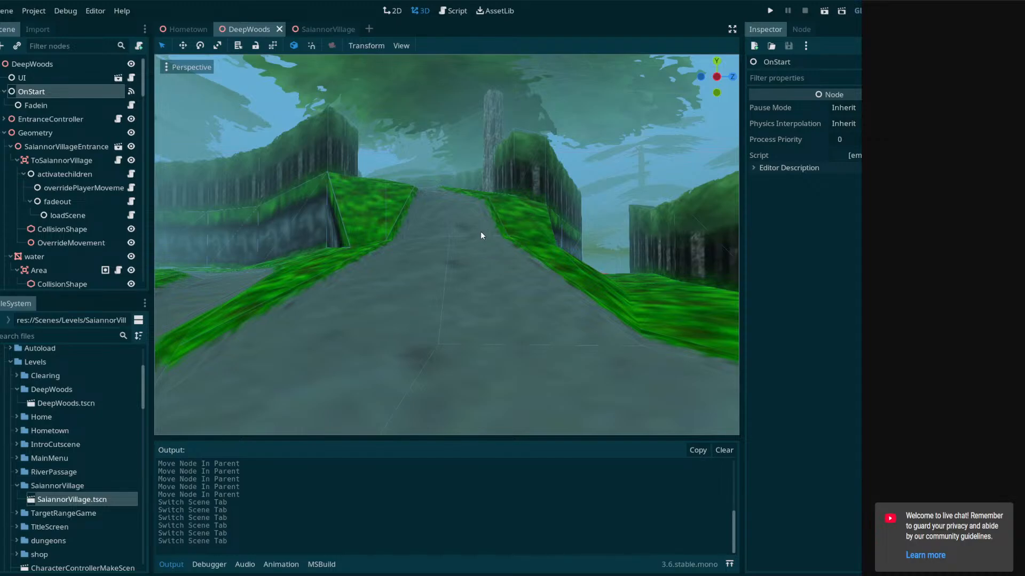
Survey the DeepWoods cliffs and forest corridors up to the spiral rope-bridge staircase around the tree
{"action": "right_click_drag", "start_coordinate": [440, 257], "coordinate": [325, 291]}
{"action": "key", "text": "w"}
{"action": "key", "text": "w"}
{"action": "key", "text": "w"}
{"action": "key", "text": "w"}
{"action": "key", "text": "w"}
{"action": "key", "text": "w"}
{"action": "key", "text": "e"}
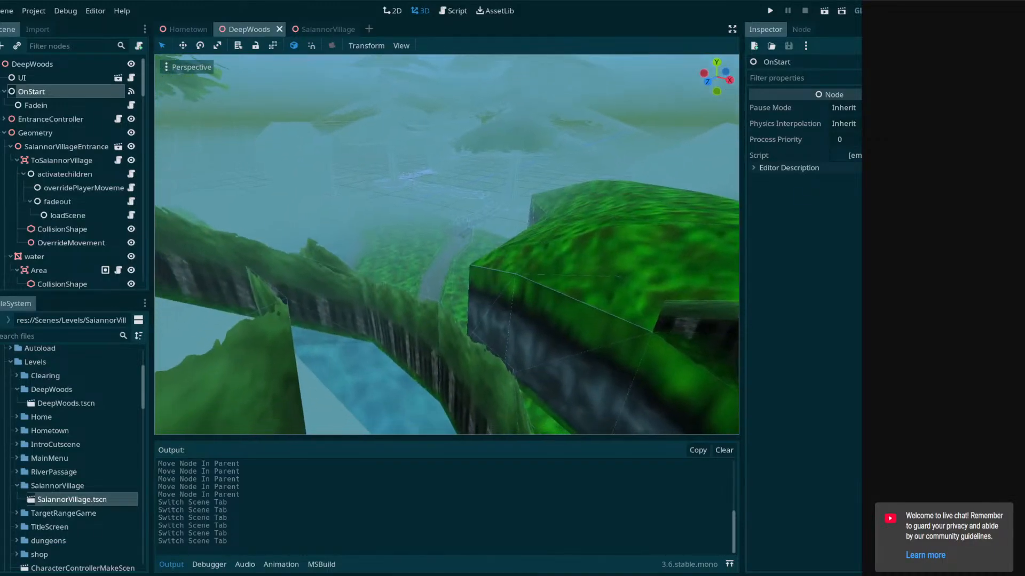
{"action": "key", "text": "w"}
{"action": "right_click_drag", "start_coordinate": [446, 244], "coordinate": [492, 288]}
{"action": "key", "text": "w"}
{"action": "key", "text": "w"}
{"action": "key", "text": "w"}
{"action": "key", "text": "w"}
{"action": "key", "text": "w"}
{"action": "key", "text": "w"}
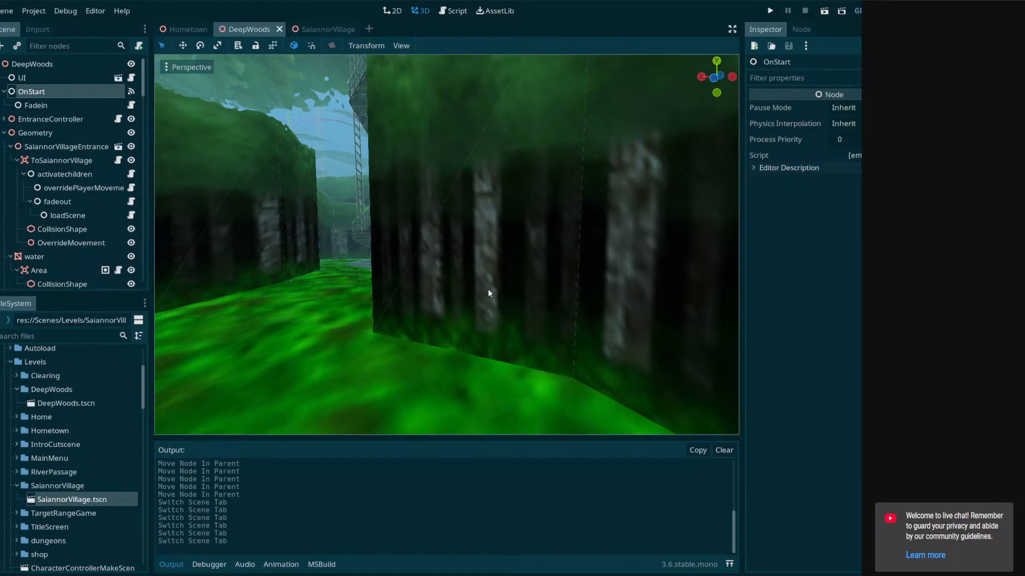
{"action": "right_click_drag", "start_coordinate": [492, 308], "coordinate": [267, 187]}
{"action": "key", "text": "w"}
Check the village NPC briefly, return to DeepWoods, and examine the winding path between the forest walls
{"action": "left_click", "coordinate": [317, 29]}
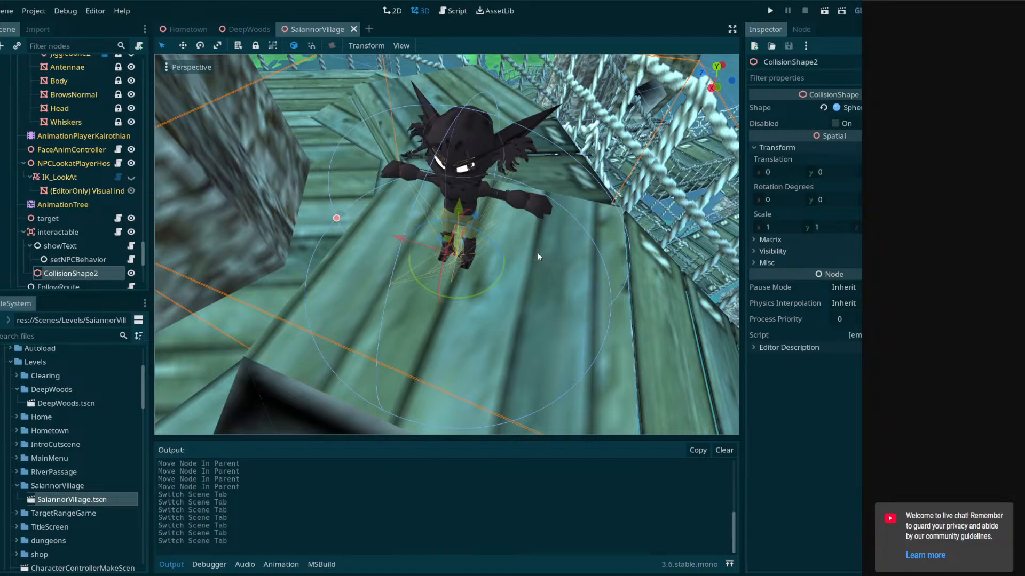
{"action": "left_click", "coordinate": [248, 24]}
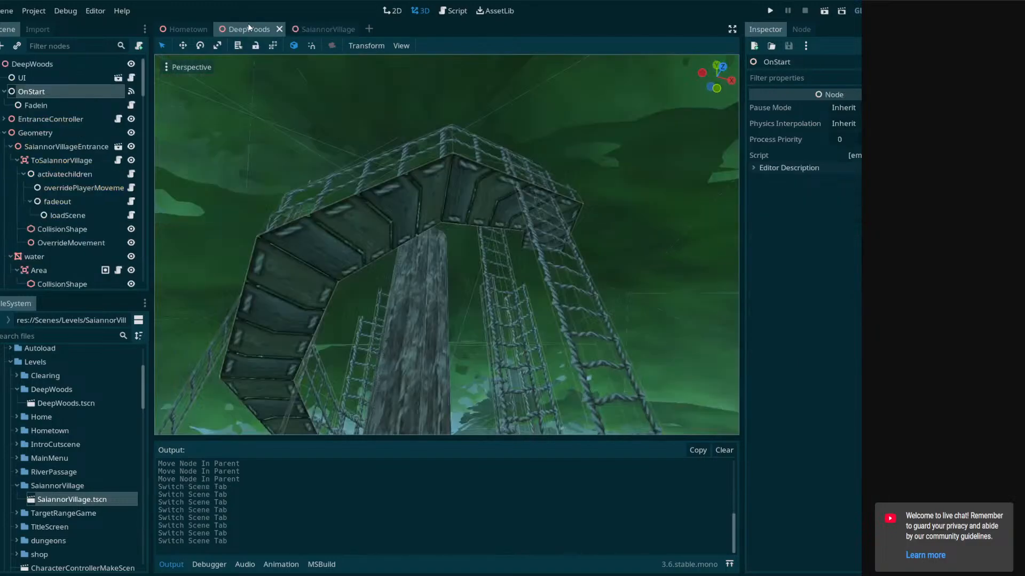
{"action": "right_click_drag", "start_coordinate": [442, 223], "coordinate": [489, 241]}
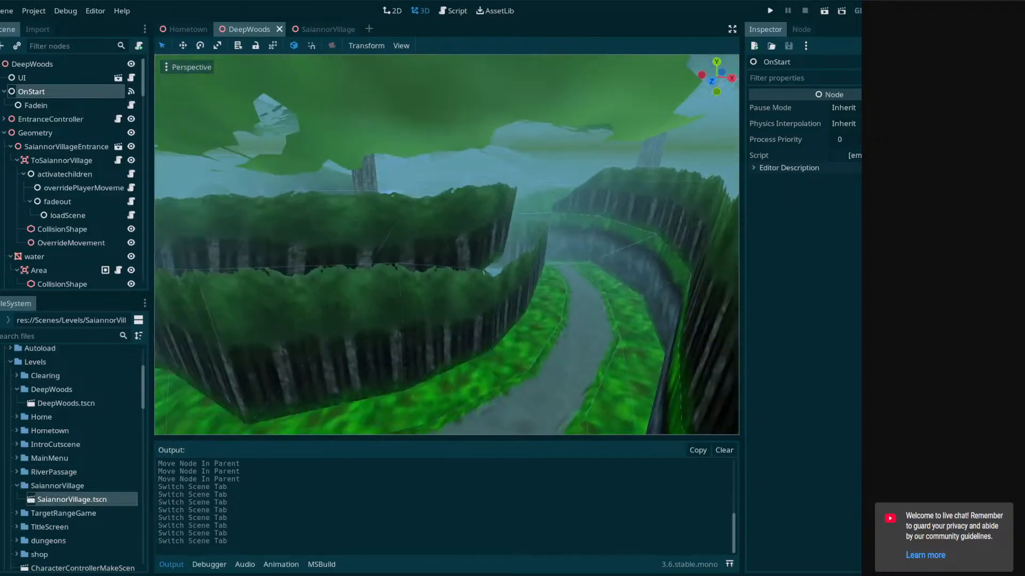
{"action": "right_click_drag", "start_coordinate": [367, 150], "coordinate": [489, 197]}
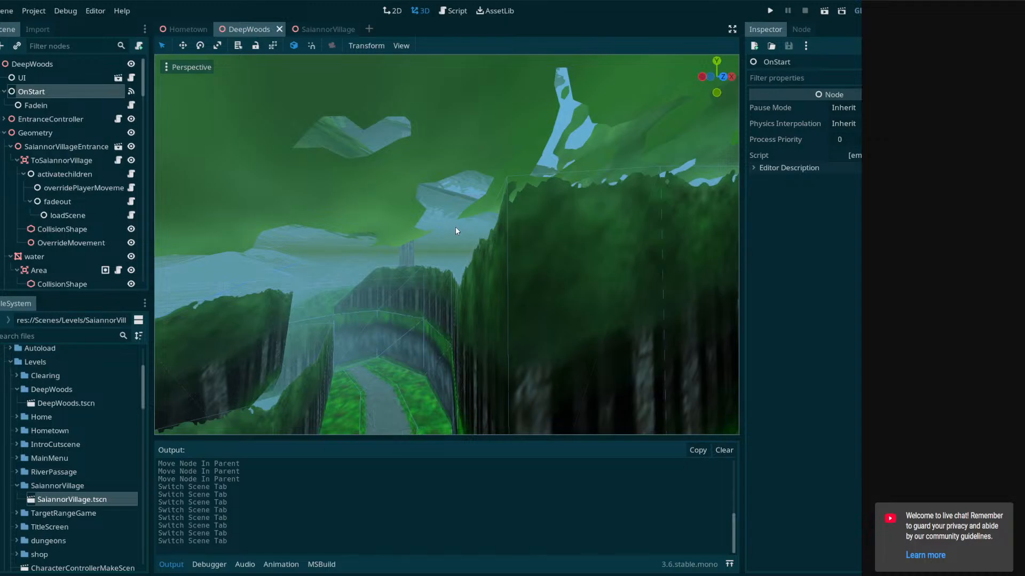
{"action": "right_click_drag", "start_coordinate": [465, 243], "coordinate": [401, 262]}
{"action": "right_click_drag", "start_coordinate": [464, 261], "coordinate": [476, 264]}
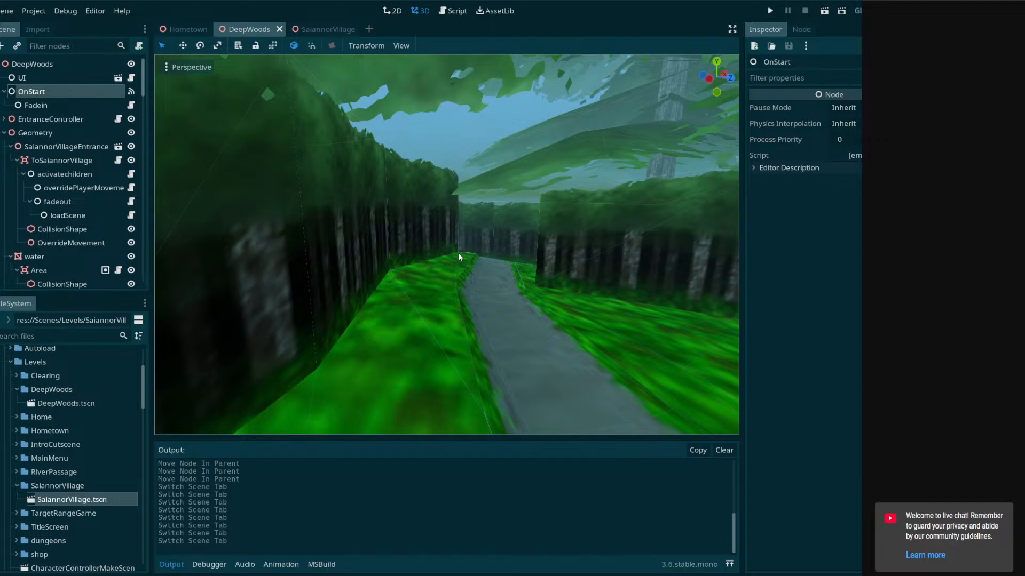
{"action": "right_click_drag", "start_coordinate": [561, 242], "coordinate": [704, 256]}
{"action": "right_click_drag", "start_coordinate": [446, 245], "coordinate": [369, 242]}
{"action": "key", "text": "w"}
{"action": "key", "text": "w"}
{"action": "key", "text": "w"}
{"action": "key", "text": "a"}
{"action": "key", "text": "e"}
{"action": "key", "text": "w"}
{"action": "key", "text": "w"}
{"action": "key", "text": "w"}
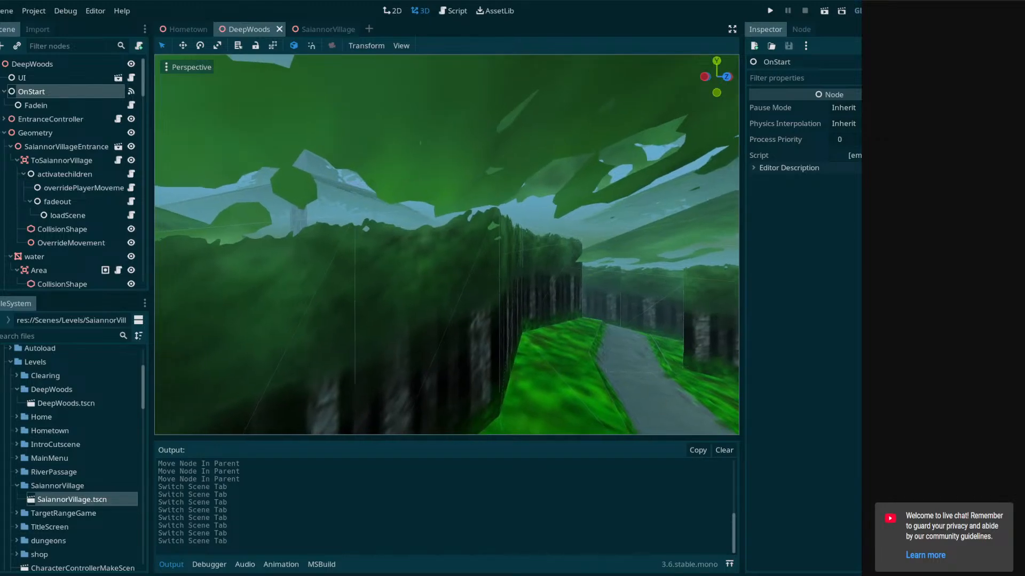
{"action": "key", "text": "w"}
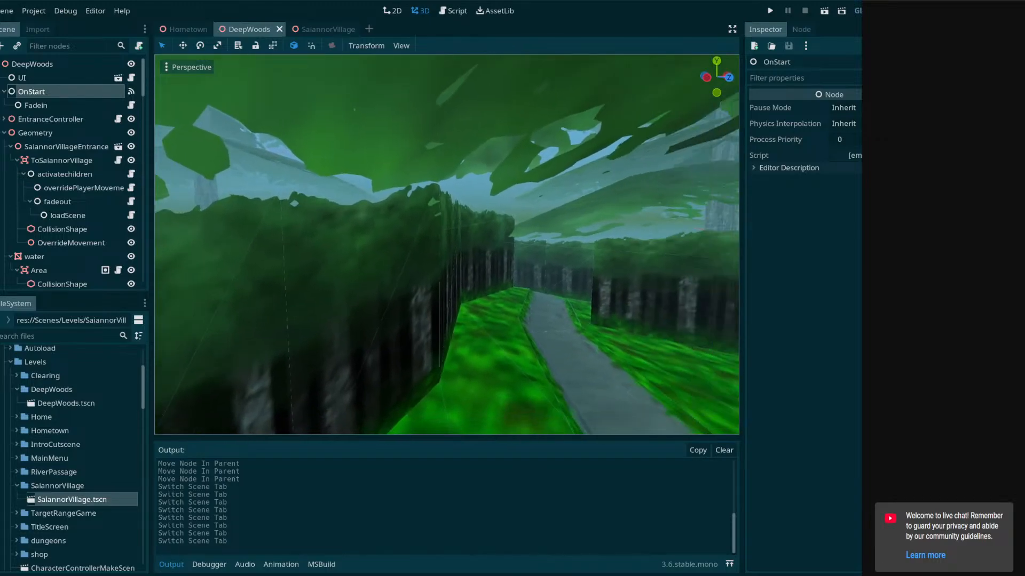
{"action": "key", "text": "w"}
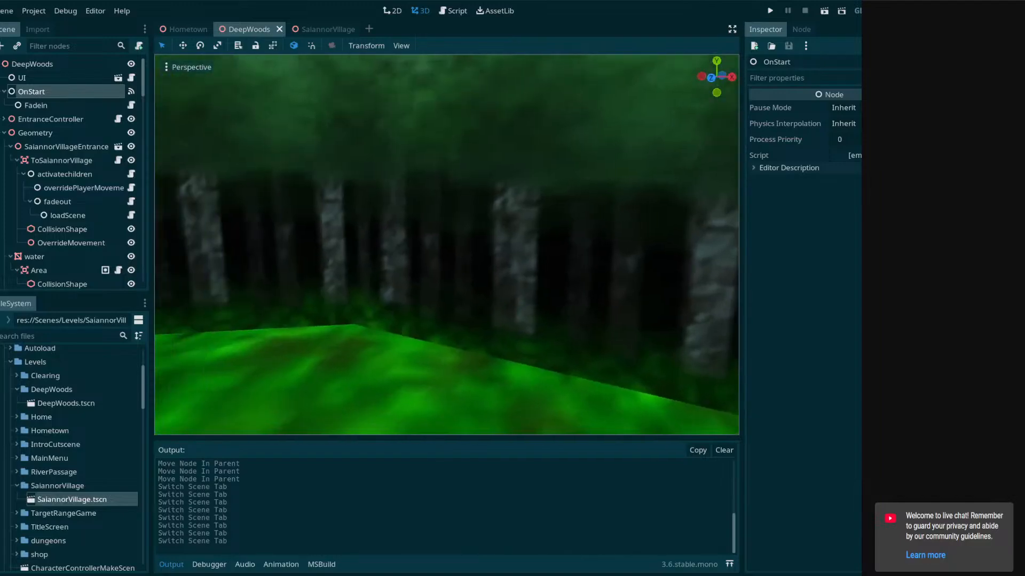
{"action": "right_click_drag", "start_coordinate": [446, 244], "coordinate": [647, 244]}
{"action": "right_click_drag", "start_coordinate": [447, 244], "coordinate": [451, 304]}
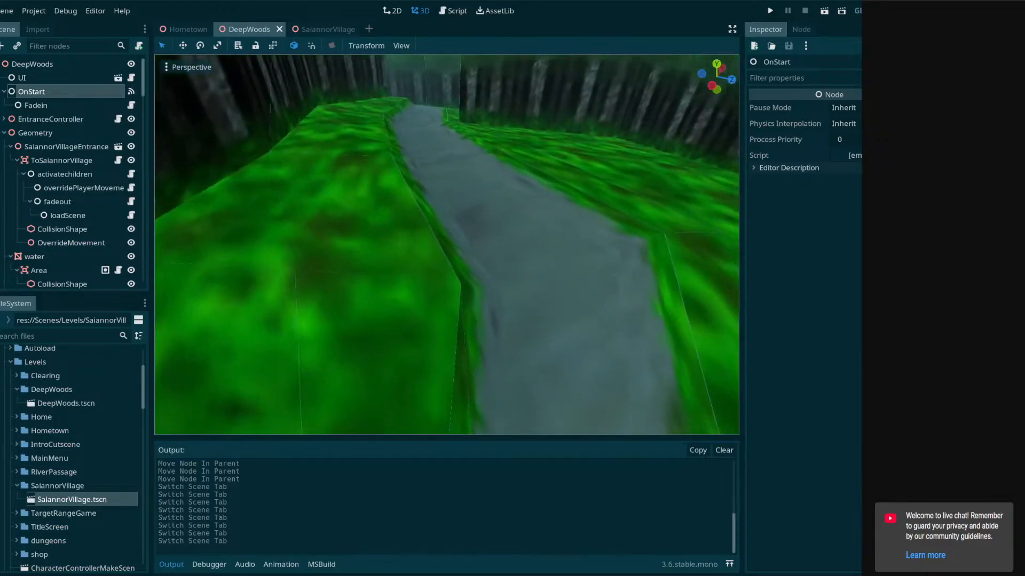
{"action": "right_click_drag", "start_coordinate": [446, 244], "coordinate": [446, 242]}
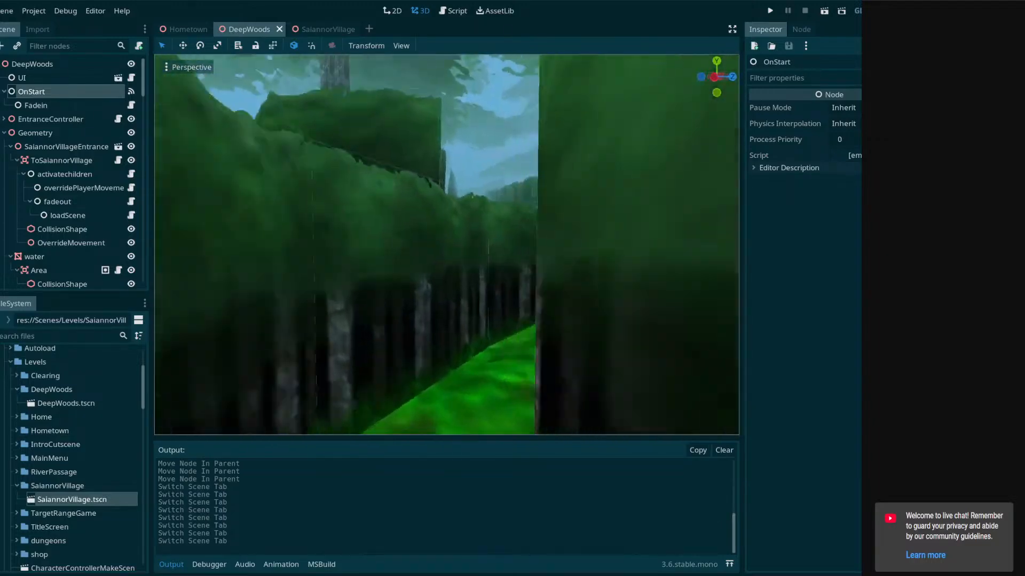
Examine the grassy side corridors of DeepWoods as far as the large tree beside the purple plant
{"action": "key", "text": "w"}
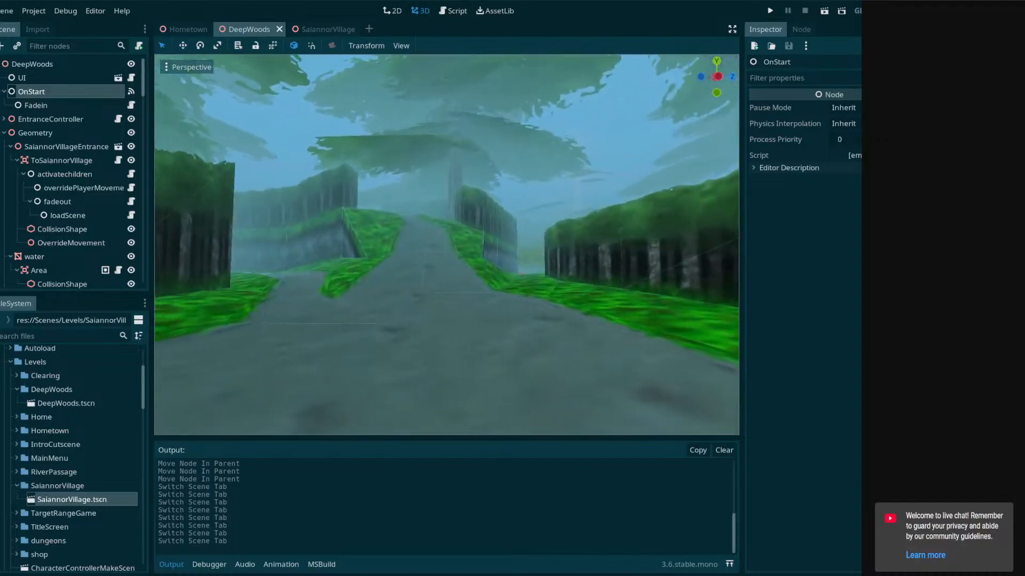
{"action": "key", "text": "w"}
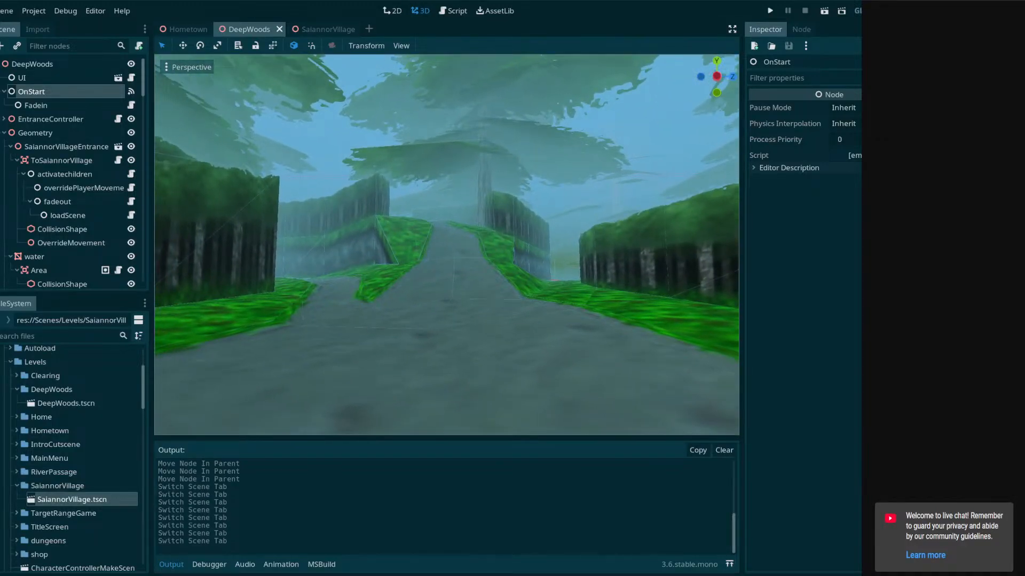
{"action": "key", "text": "w"}
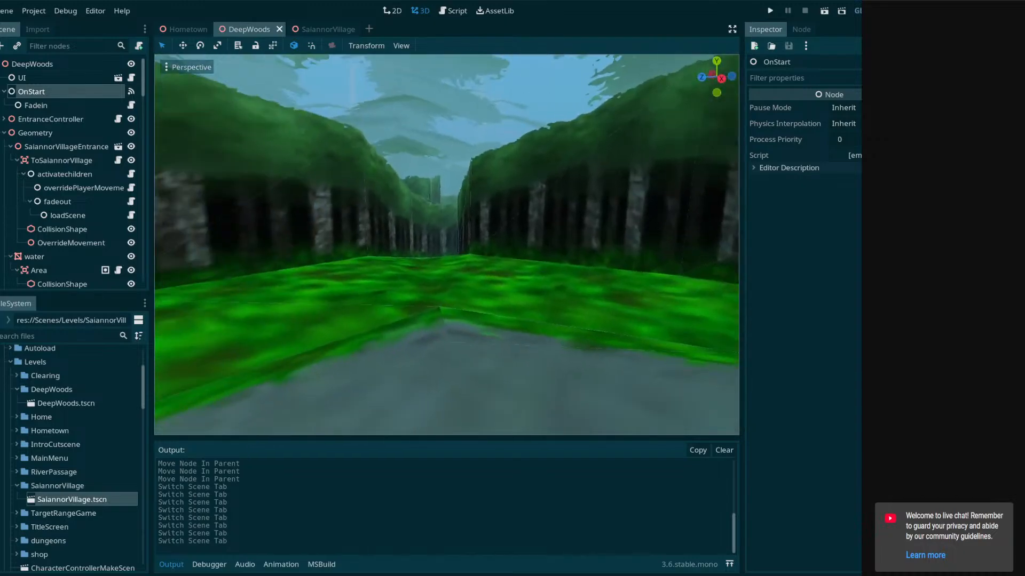
{"action": "key", "text": "w"}
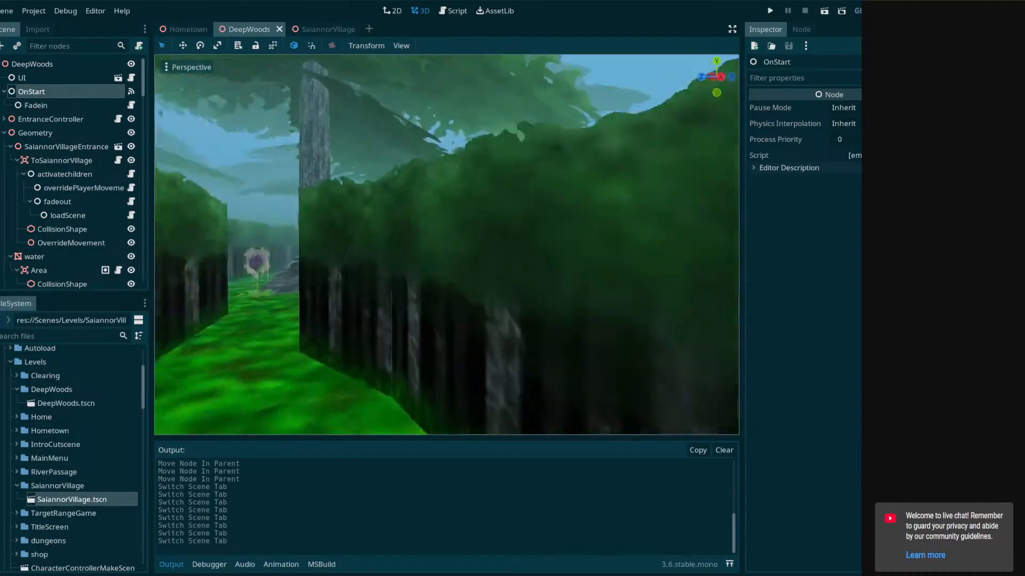
{"action": "key", "text": "w"}
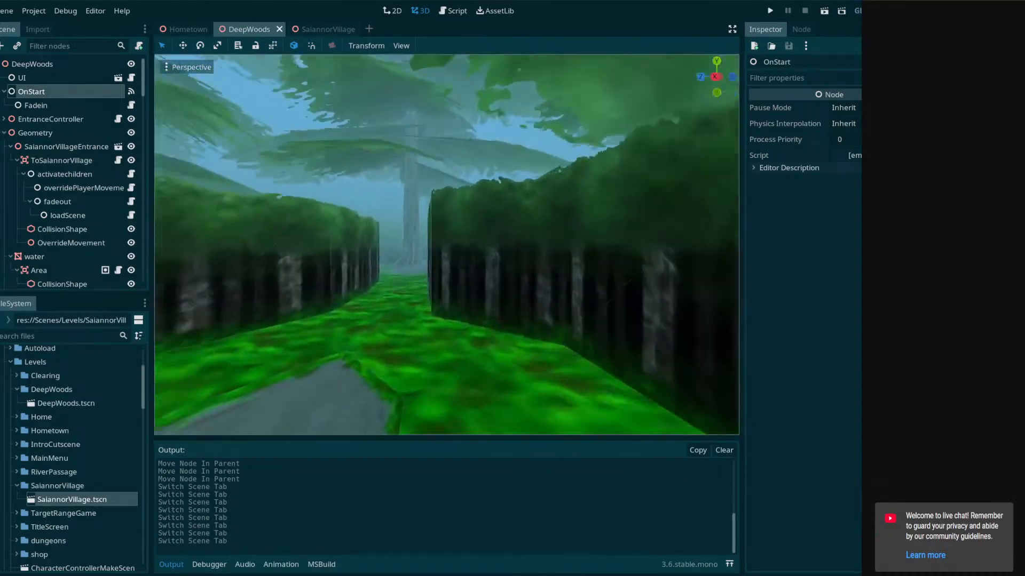
{"action": "key", "text": "w"}
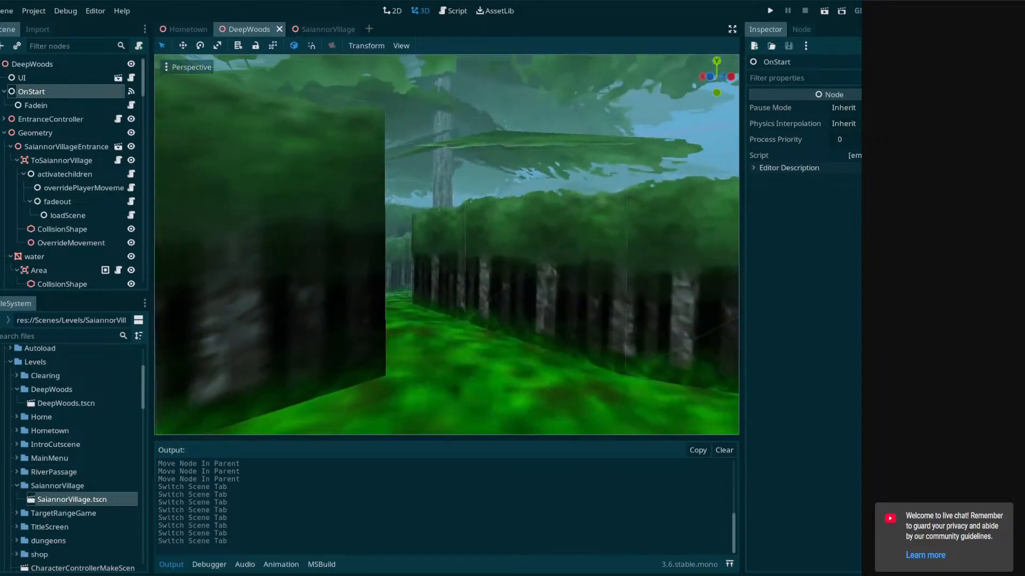
{"action": "key", "text": "w"}
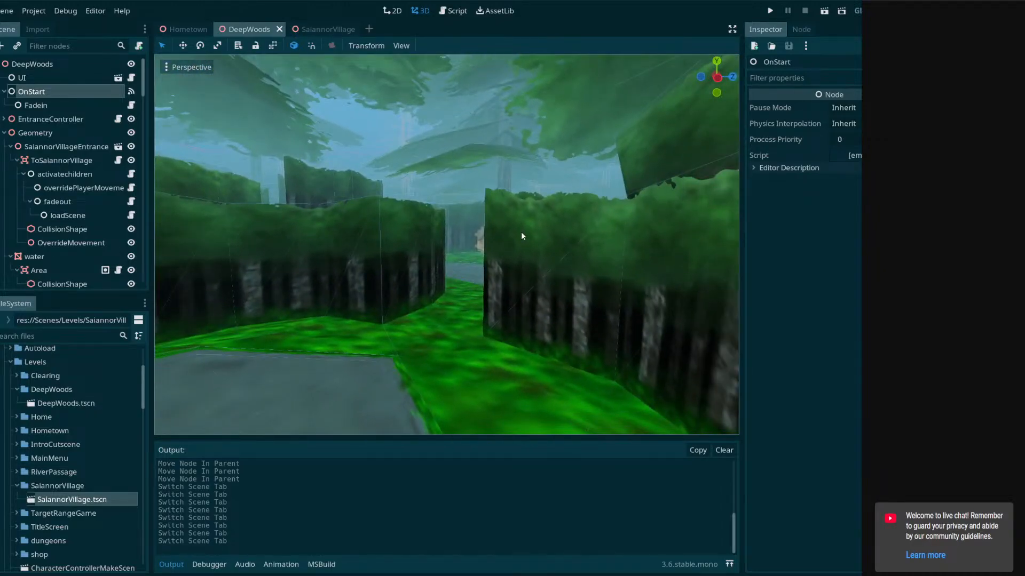
{"action": "key", "text": "w"}
{"action": "right_click_drag", "start_coordinate": [521, 231], "coordinate": [438, 222]}
{"action": "key", "text": "w"}
{"action": "key", "text": "w"}
{"action": "key", "text": "d"}
{"action": "key", "text": "w"}
{"action": "key", "text": "w"}
{"action": "key", "text": "w"}
{"action": "key", "text": "w"}
{"action": "key", "text": "w"}
{"action": "key", "text": "w"}
{"action": "key", "text": "d"}
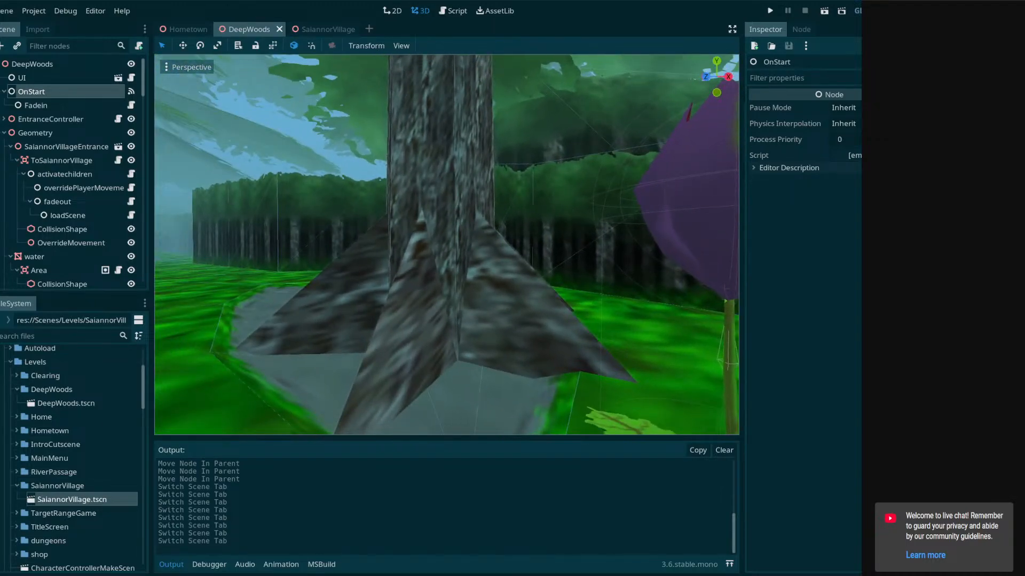
Inspect the DeepWoods clearing around the tree with the spiral staircase from above
{"action": "right_click_drag", "start_coordinate": [438, 222], "coordinate": [373, 222]}
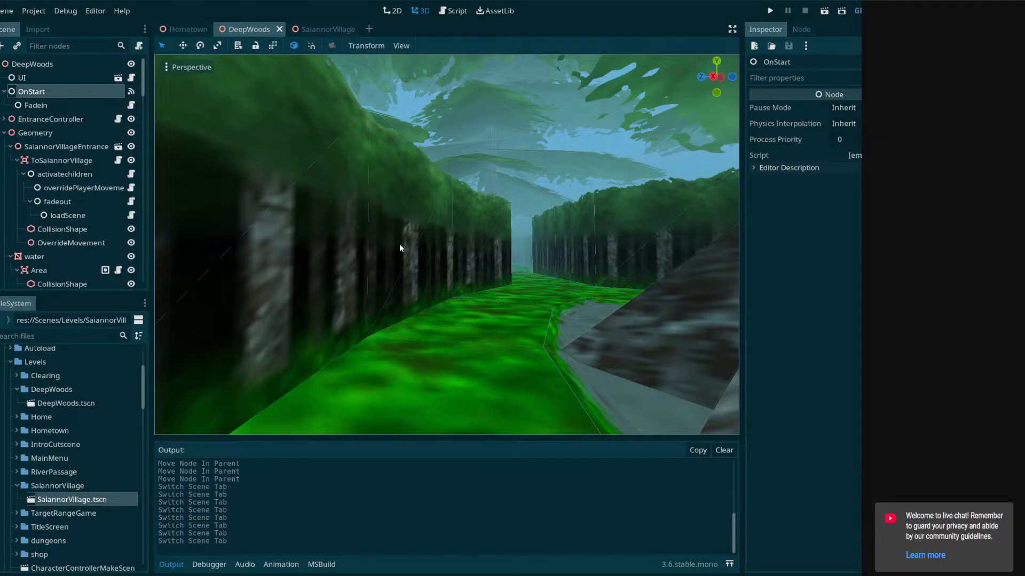
{"action": "key", "text": "w"}
{"action": "right_click_drag", "start_coordinate": [446, 226], "coordinate": [368, 289]}
{"action": "key", "text": "w"}
{"action": "key", "text": "w"}
{"action": "key", "text": "w"}
{"action": "key", "text": "s"}
{"action": "key", "text": "s"}
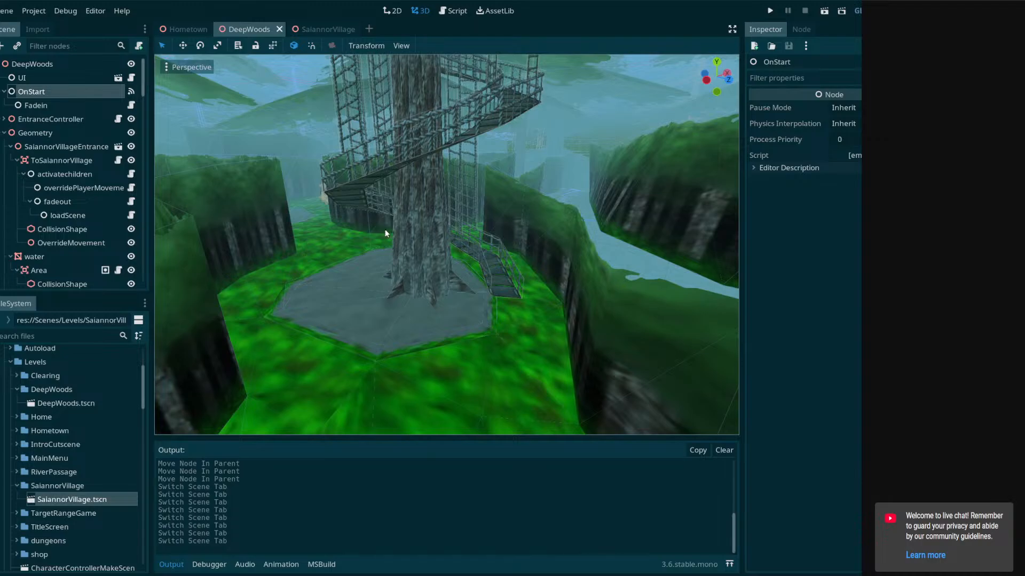
{"action": "mouse_move", "coordinate": [411, 237]}
{"action": "right_mouse_down"}
{"action": "mouse_move", "coordinate": [401, 242]}
{"action": "mouse_move", "coordinate": [403, 182]}
{"action": "mouse_move", "coordinate": [399, 248]}
{"action": "right_mouse_up"}
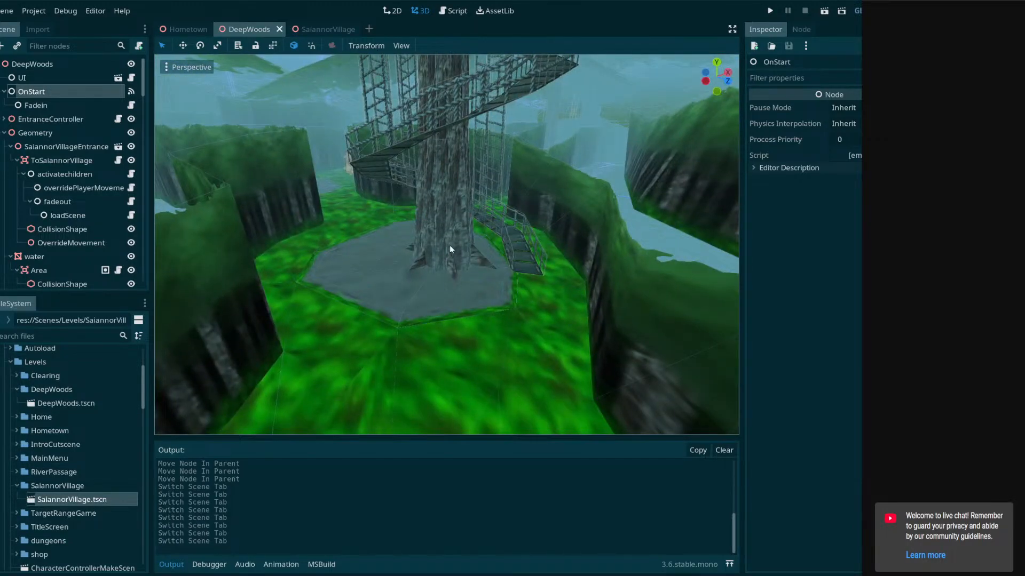
Add a Spatial node to DeepWoods, move it directly below FollowMeQuest at the root level, and open its name for editing
{"action": "scroll", "coordinate": [146, 198], "scroll_direction": "down", "scroll_amount": 10}
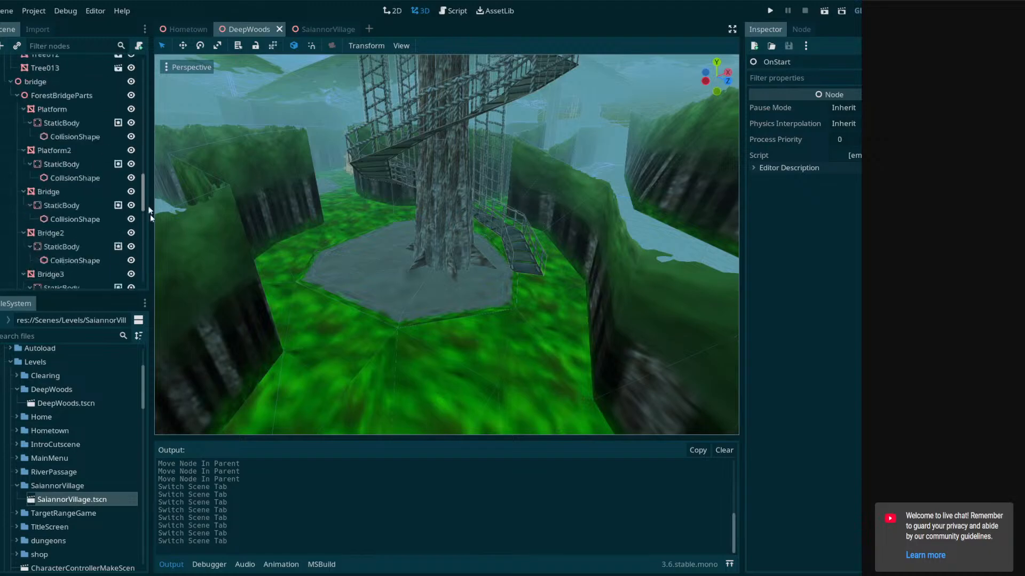
{"action": "left_click", "coordinate": [38, 275]}
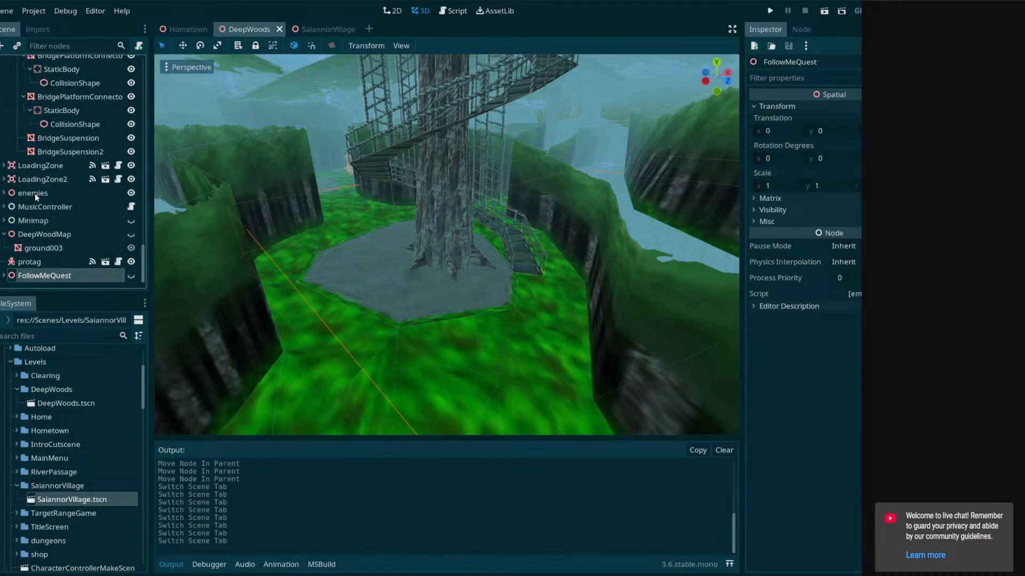
{"action": "left_click", "coordinate": [30, 261]}
{"action": "key", "text": "ctrl+a"}
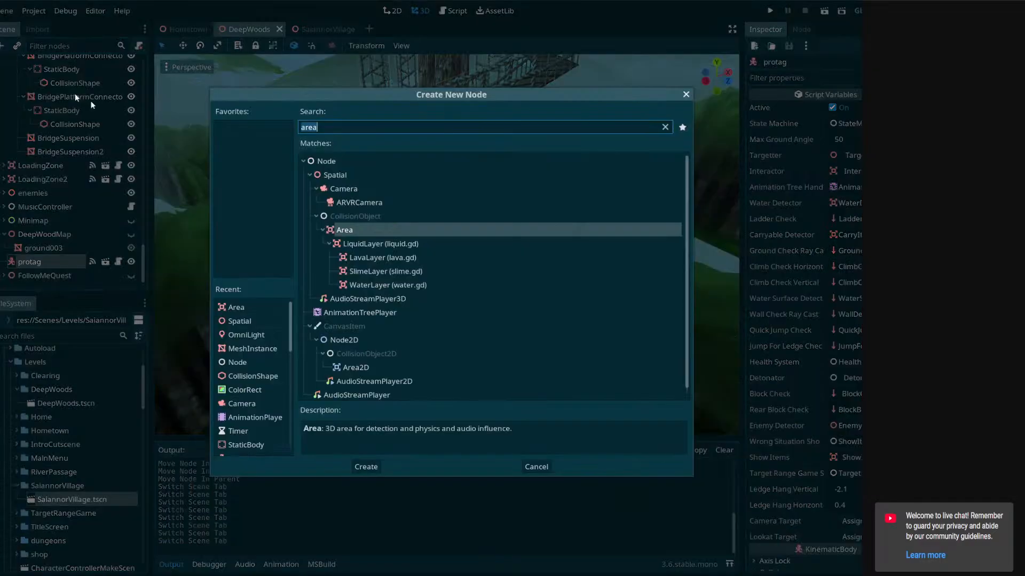
{"action": "double_click", "coordinate": [343, 174]}
{"action": "left_click_drag", "start_coordinate": [64, 261], "coordinate": [43, 280]}
{"action": "left_click", "coordinate": [50, 277]}
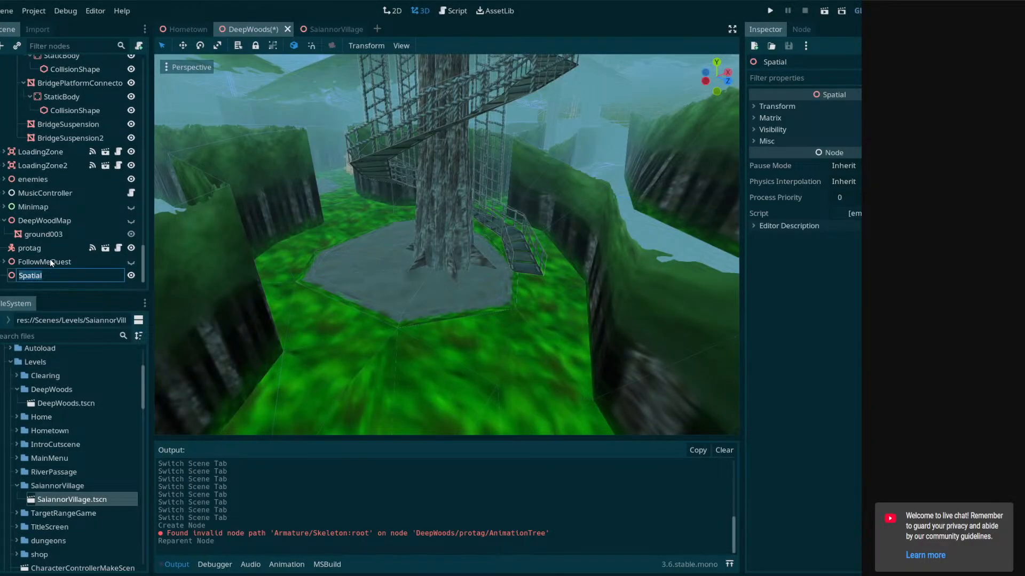
Examine how the quest nodes are grouped under QuestExclusive in the SaiannorVillage scene tree
{"action": "left_click", "coordinate": [333, 30]}
{"action": "scroll", "coordinate": [79, 248], "scroll_direction": "down", "scroll_amount": 5}
{"action": "scroll", "coordinate": [74, 235], "scroll_direction": "down", "scroll_amount": 5}
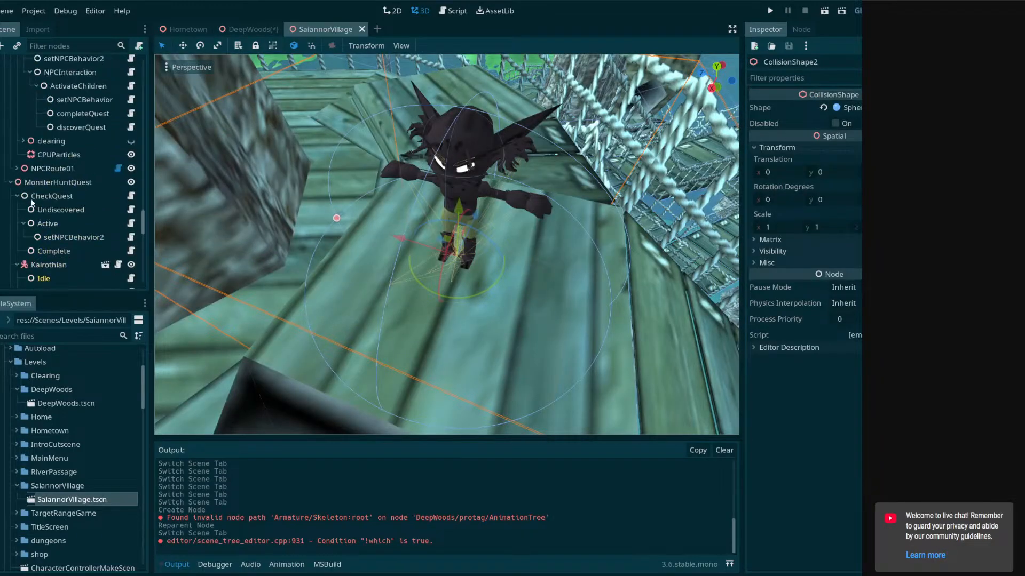
{"action": "scroll", "coordinate": [39, 240], "scroll_direction": "down", "scroll_amount": 6}
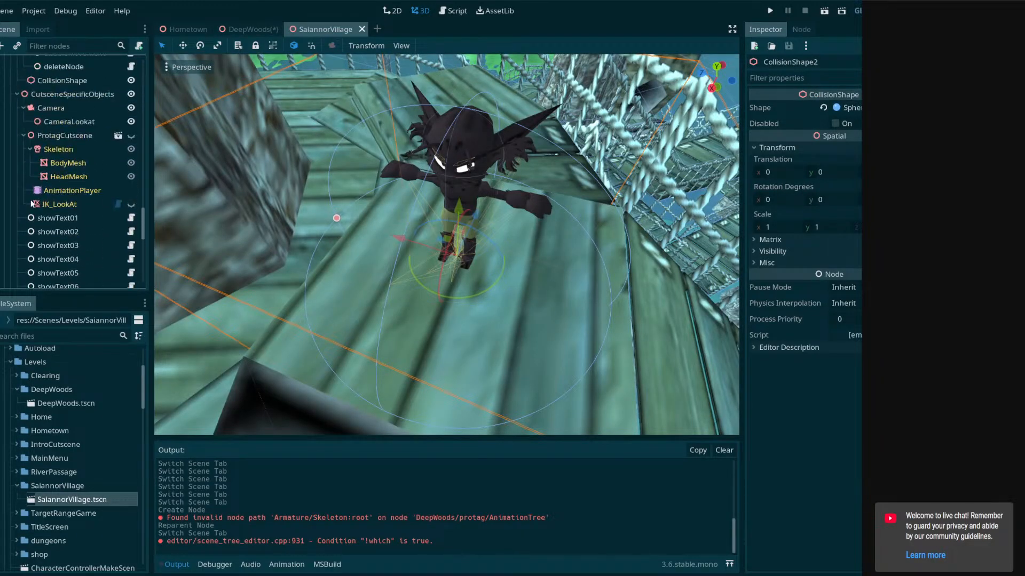
{"action": "scroll", "coordinate": [22, 206], "scroll_direction": "up", "scroll_amount": 5}
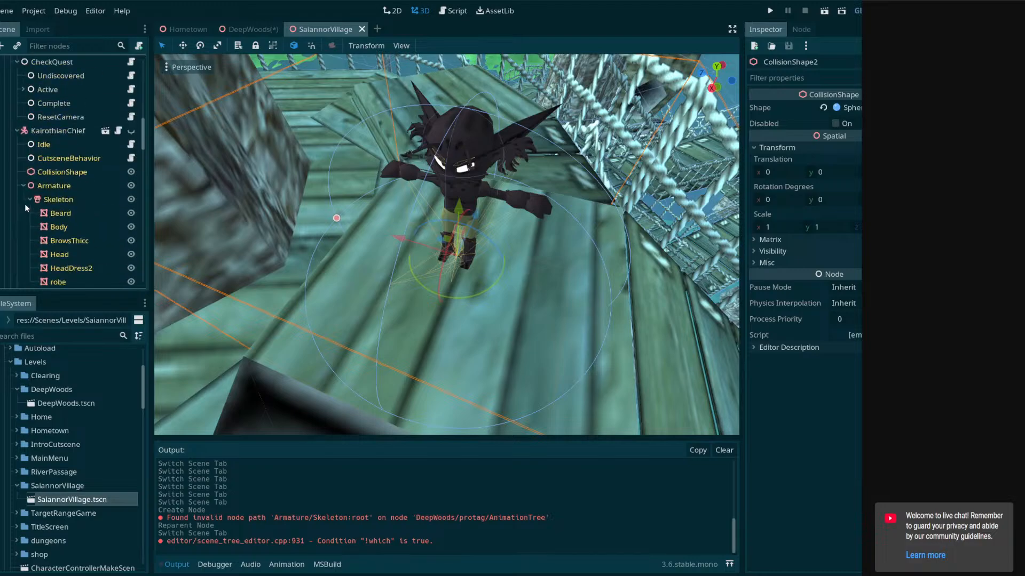
{"action": "scroll", "coordinate": [6, 160], "scroll_direction": "up", "scroll_amount": 5}
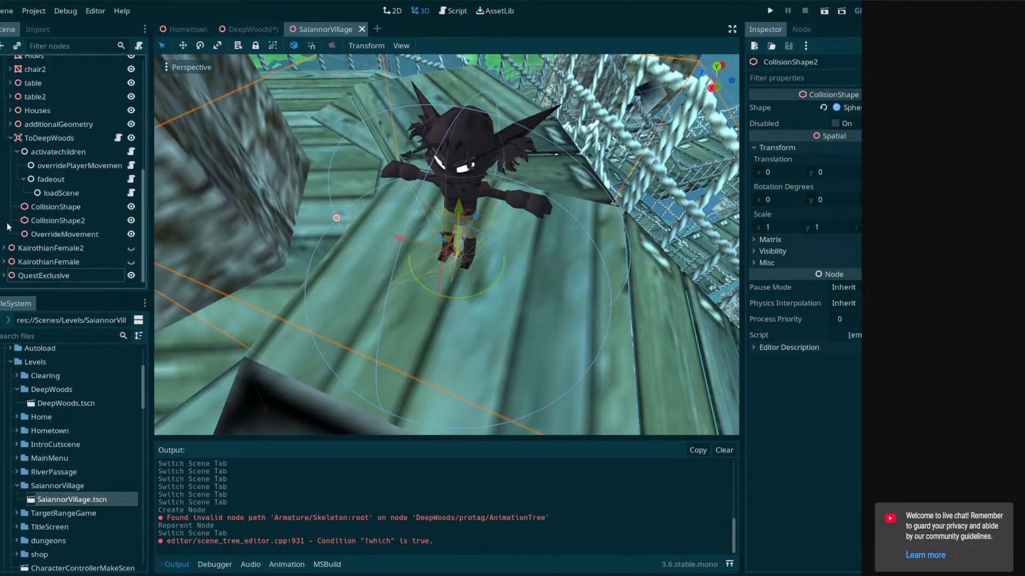
{"action": "scroll", "coordinate": [11, 224], "scroll_direction": "down", "scroll_amount": 2}
{"action": "left_click", "coordinate": [12, 233]}
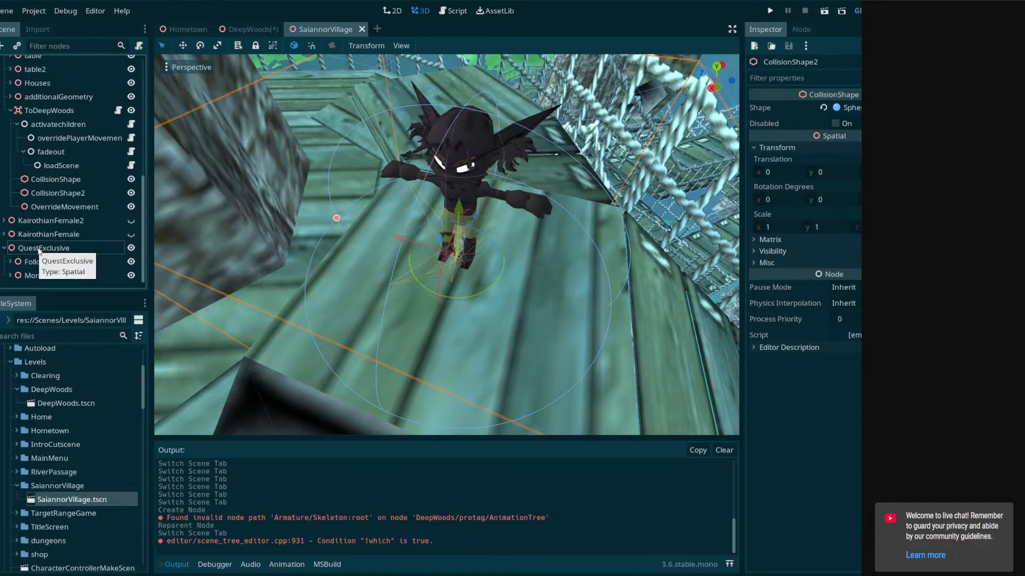
Return to DeepWoods and rename its new root-level Spatial node to QuestExclusive
{"action": "left_click", "coordinate": [237, 29]}
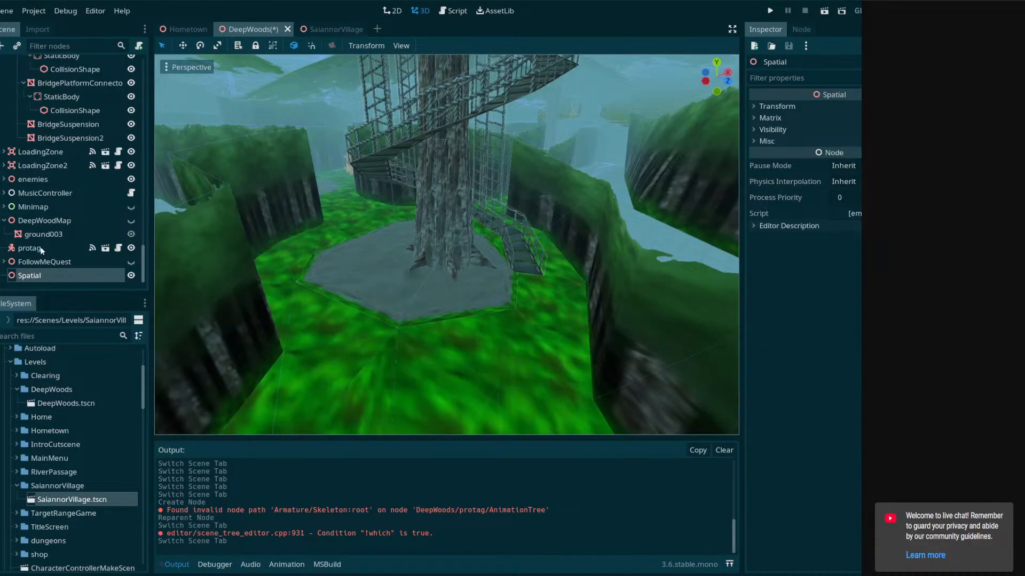
{"action": "double_click", "coordinate": [37, 273]}
{"action": "type", "text": "Quest"}
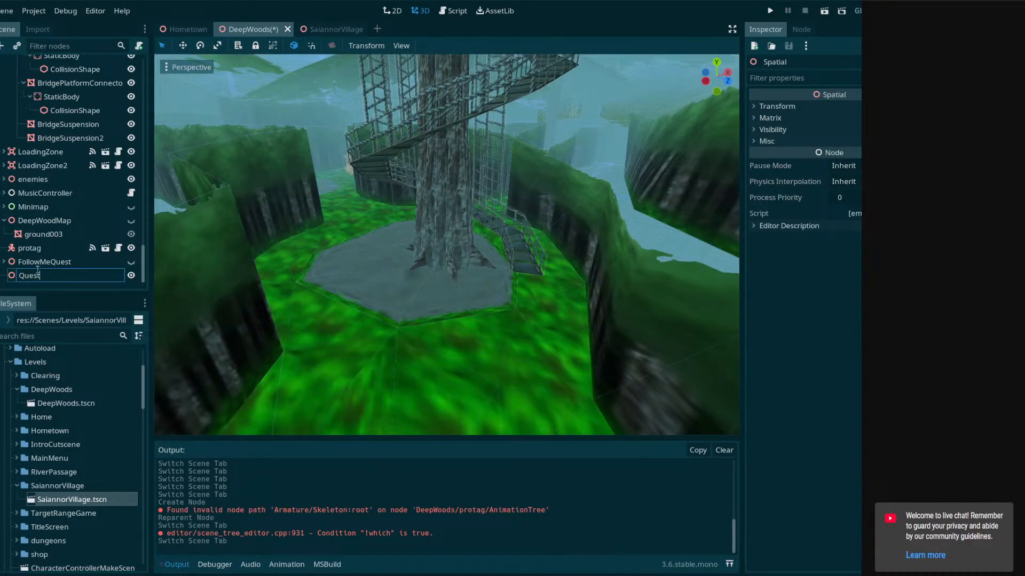
{"action": "type", "text": "Exclusive"}
{"action": "key", "text": "Return"}
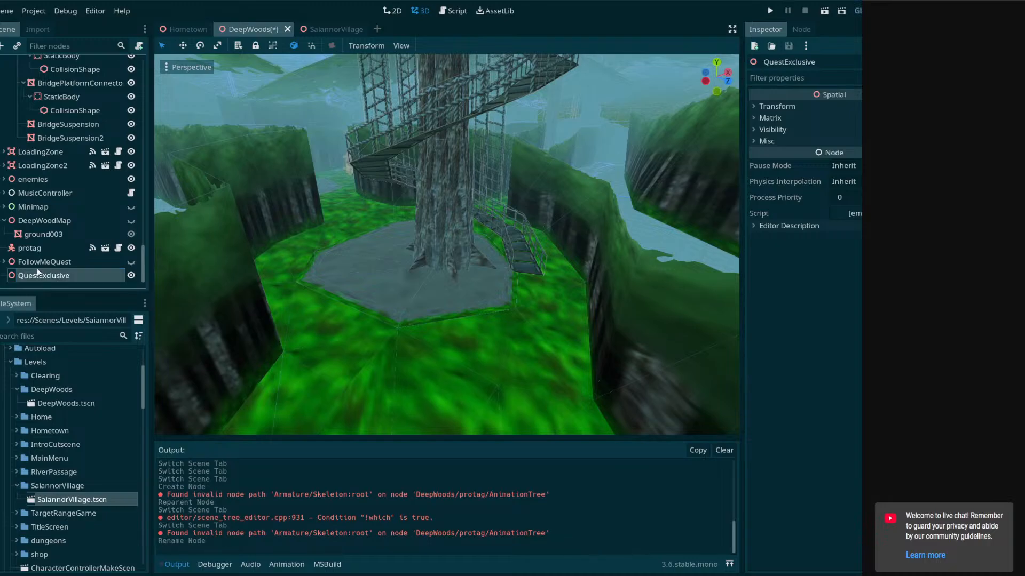
Make FollowMeQuest a child of QuestExclusive in the DeepWoods scene
{"action": "left_click_drag", "start_coordinate": [23, 280], "coordinate": [42, 261]}
{"action": "right_click", "coordinate": [42, 261]}
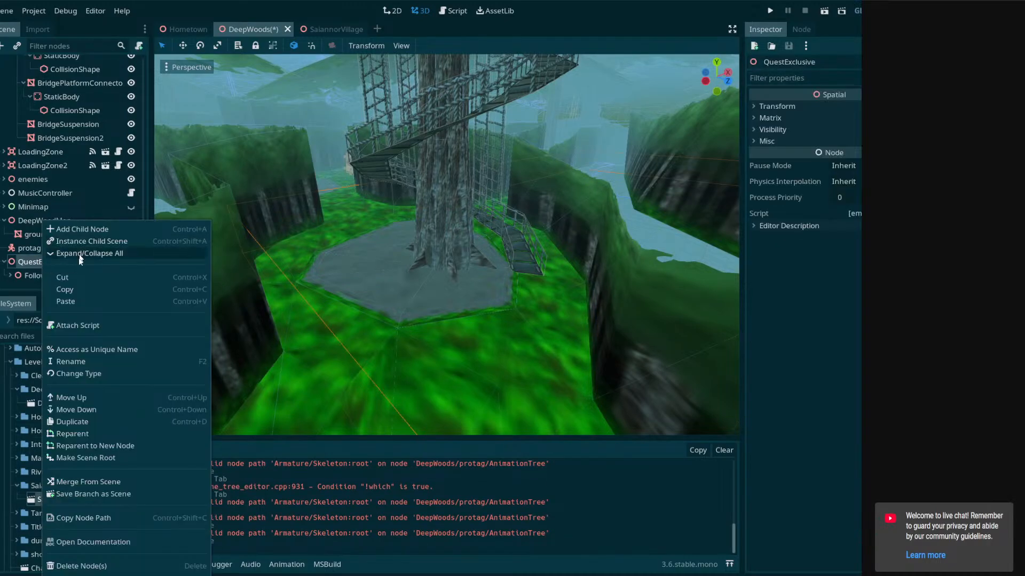
{"action": "left_click", "coordinate": [150, 194]}
Collapse the Geometry and props branches in the DeepWoods scene tree
{"action": "scroll", "coordinate": [124, 191], "scroll_direction": "up", "scroll_amount": 10}
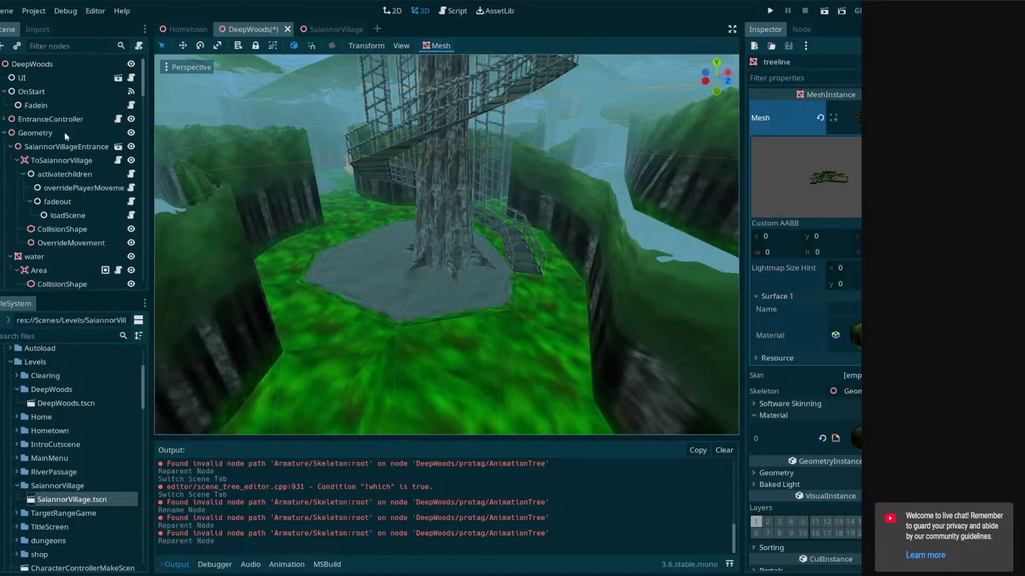
{"action": "left_click", "coordinate": [5, 133]}
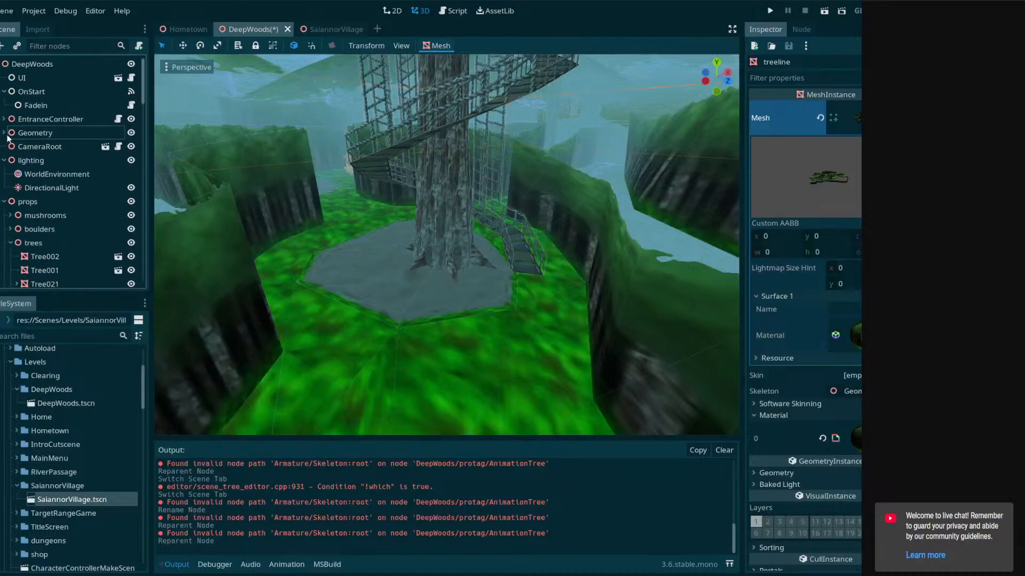
{"action": "left_click", "coordinate": [5, 201]}
{"action": "scroll", "coordinate": [7, 225], "scroll_direction": "down", "scroll_amount": 2}
Inspect the surroundings of LoadingZone and LoadingZone2 in the DeepWoods level
{"action": "left_click", "coordinate": [34, 186]}
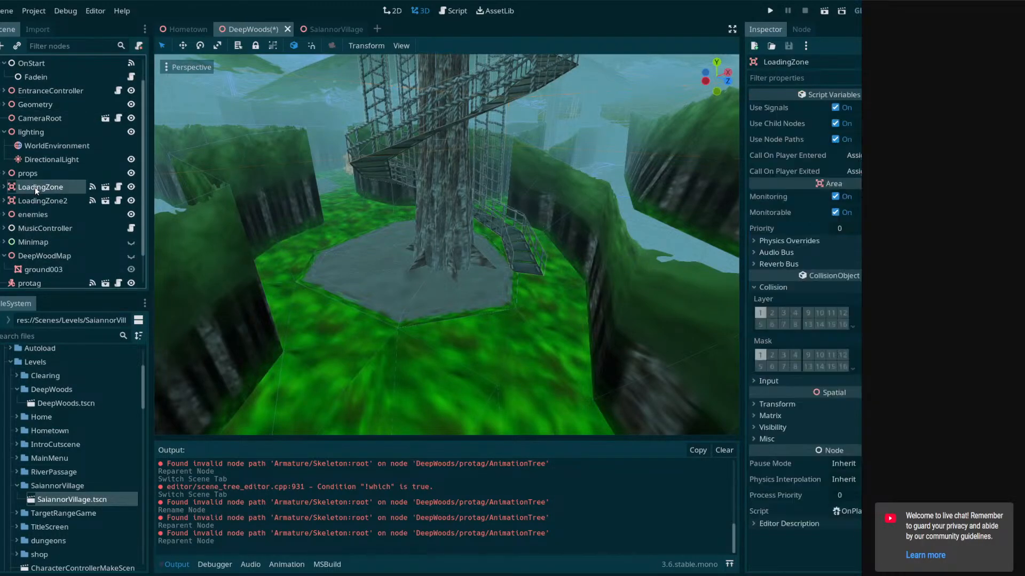
{"action": "key", "text": "f"}
{"action": "mouse_move", "coordinate": [407, 243]}
{"action": "middle_mouse_down"}
{"action": "mouse_move", "coordinate": [480, 235]}
{"action": "mouse_move", "coordinate": [427, 304]}
{"action": "mouse_move", "coordinate": [325, 302]}
{"action": "mouse_move", "coordinate": [406, 294]}
{"action": "mouse_move", "coordinate": [411, 213]}
{"action": "mouse_move", "coordinate": [384, 251]}
{"action": "mouse_move", "coordinate": [389, 259]}
{"action": "mouse_move", "coordinate": [395, 238]}
{"action": "middle_mouse_up"}
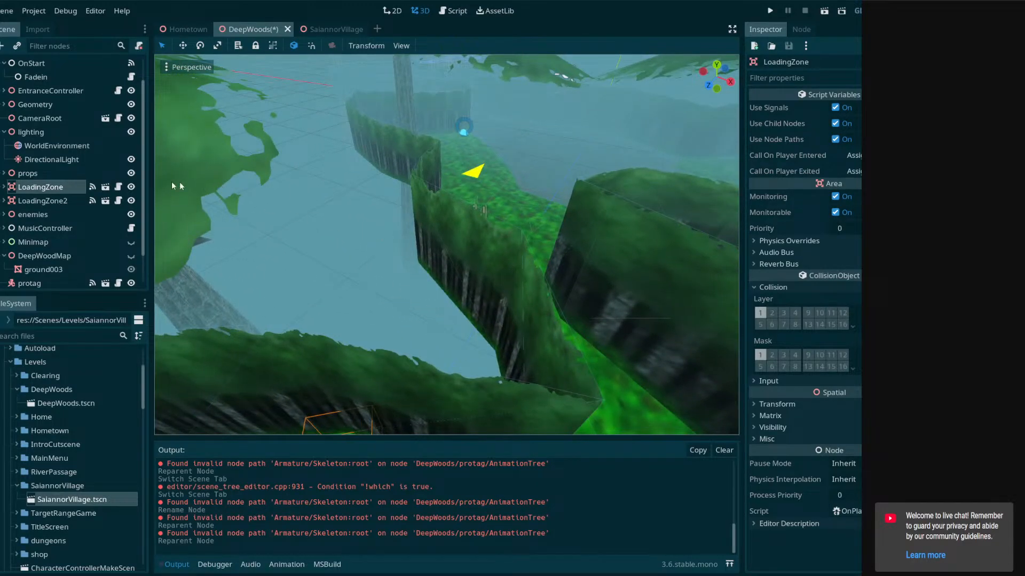
{"action": "double_click", "coordinate": [50, 200]}
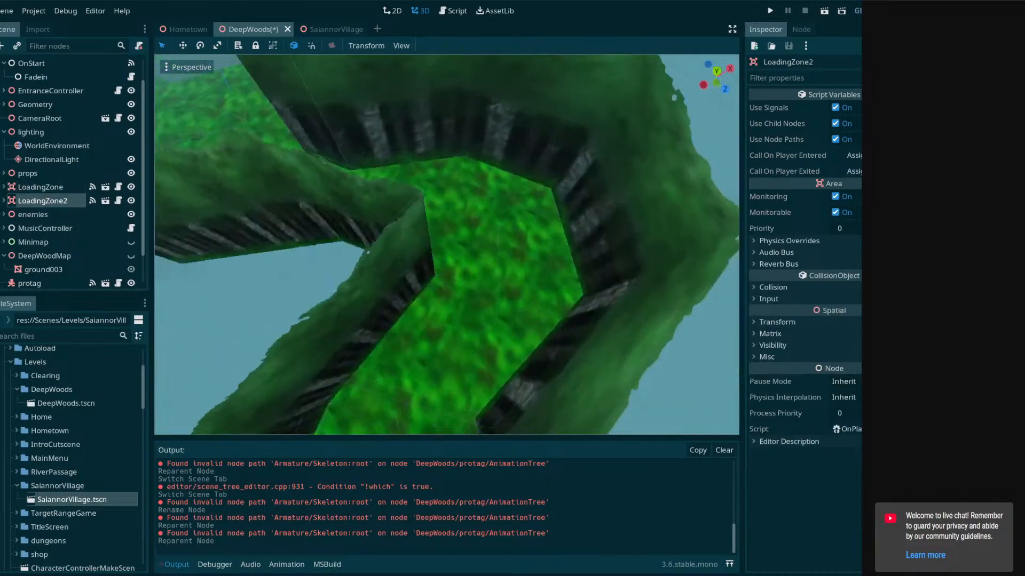
{"action": "mouse_move", "coordinate": [374, 224]}
{"action": "right_mouse_down"}
{"action": "mouse_move", "coordinate": [317, 205]}
{"action": "mouse_move", "coordinate": [288, 179]}
{"action": "mouse_move", "coordinate": [376, 221]}
{"action": "right_mouse_up"}
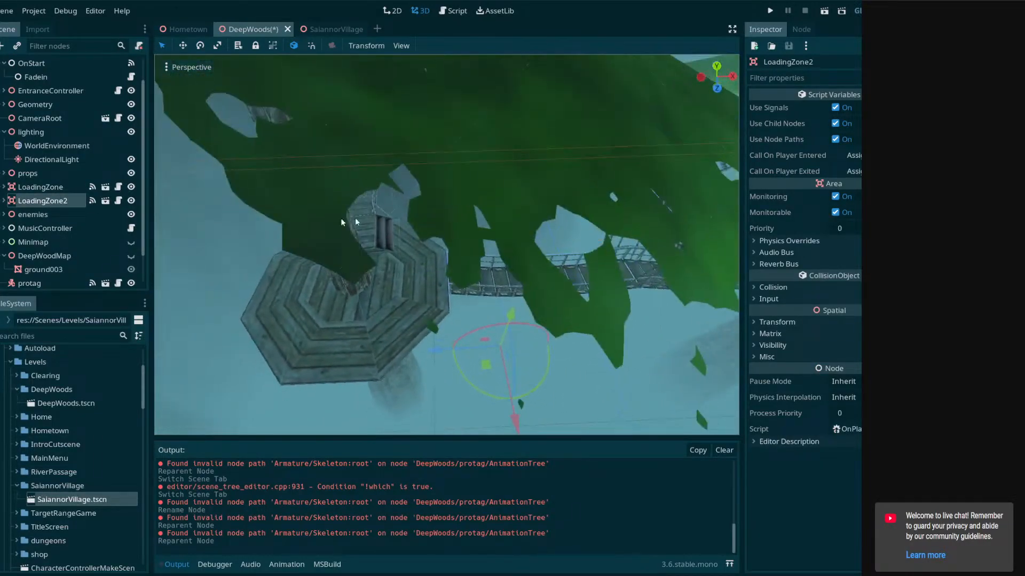
Add a Spatial child node under QuestExclusive in DeepWoods and name it MonsterHunt
{"action": "scroll", "coordinate": [88, 227], "scroll_direction": "down", "scroll_amount": 2}
{"action": "left_click", "coordinate": [48, 262]}
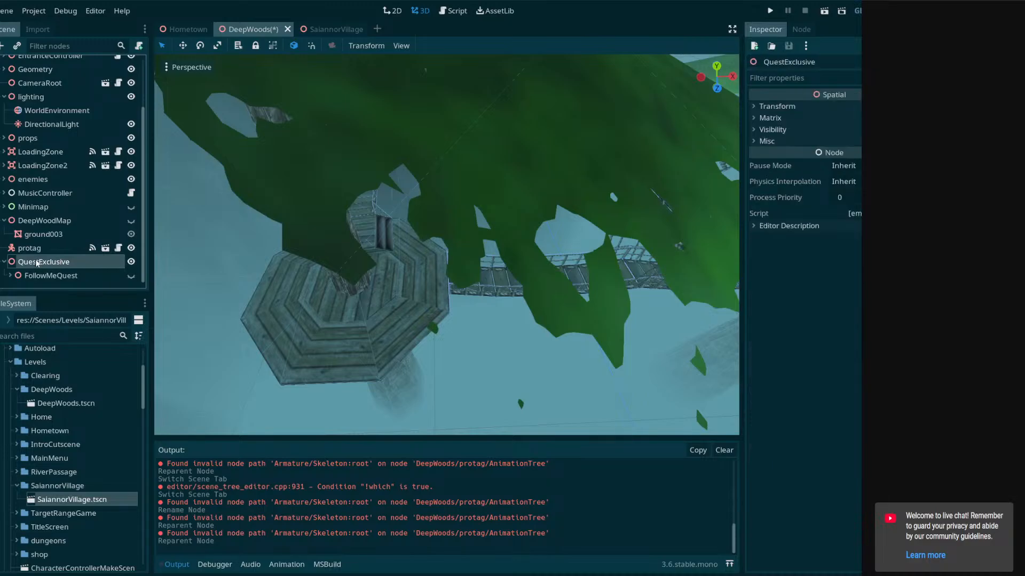
{"action": "left_click", "coordinate": [37, 222]}
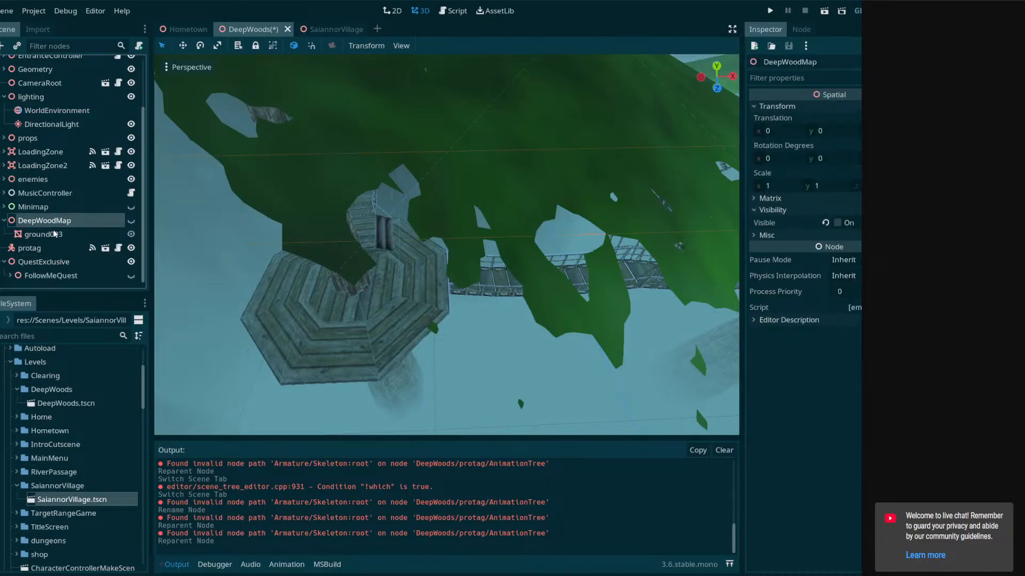
{"action": "right_click", "coordinate": [47, 261]}
{"action": "left_click", "coordinate": [71, 229]}
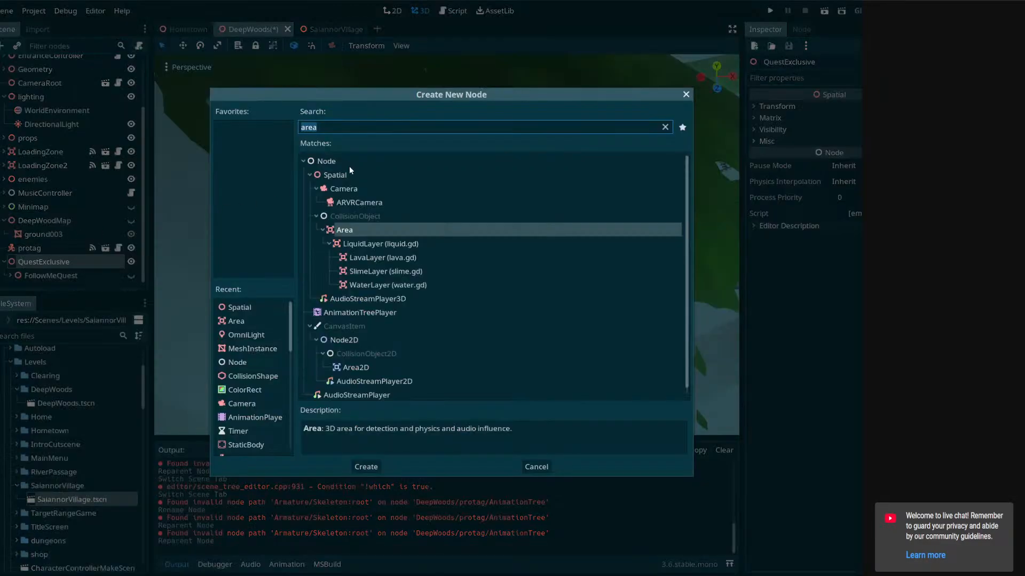
{"action": "double_click", "coordinate": [341, 175]}
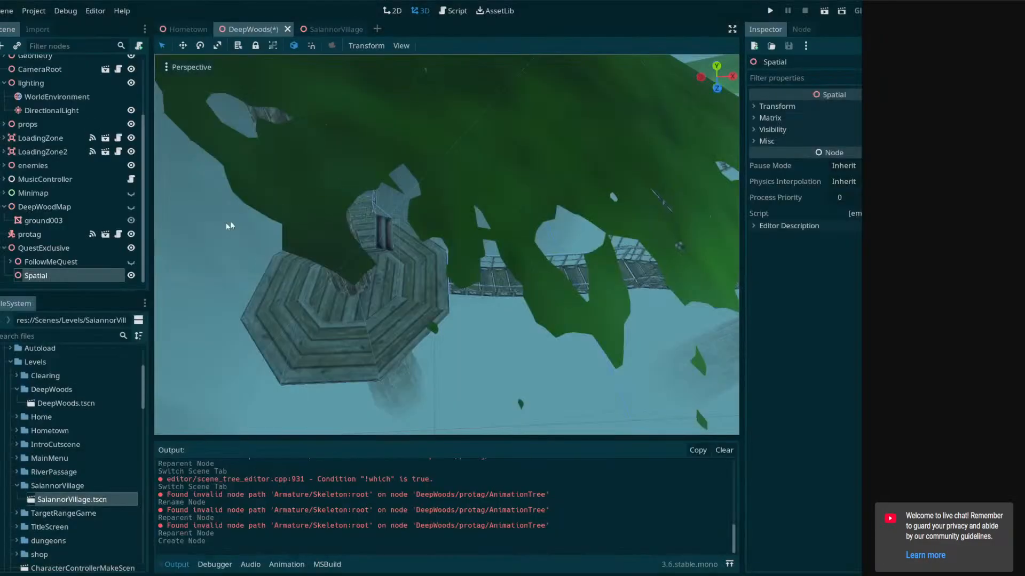
{"action": "double_click", "coordinate": [68, 273]}
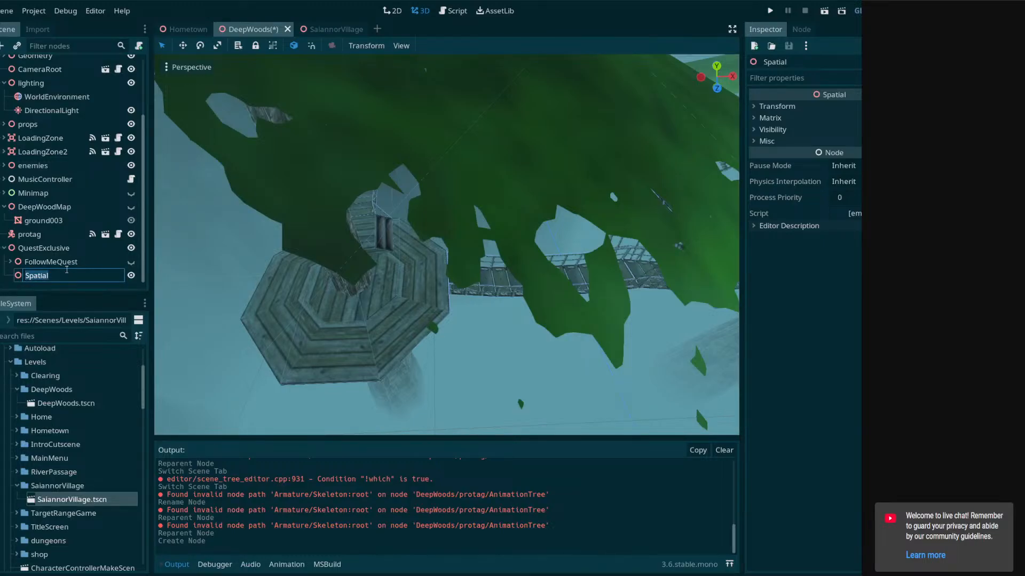
{"action": "type", "text": "MonsterHunt"}
{"action": "key", "text": "Return"}
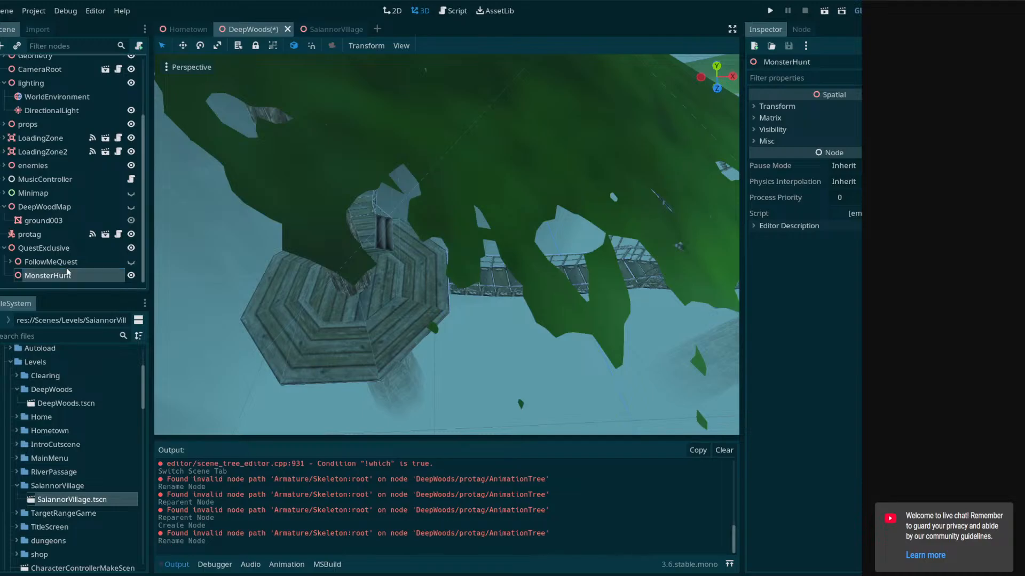
Check the quest naming in SaiannorVillage and rename the MonsterHunt node in DeepWoods to MonsterHuntQuest
{"action": "left_click", "coordinate": [320, 31]}
{"action": "left_click", "coordinate": [241, 34]}
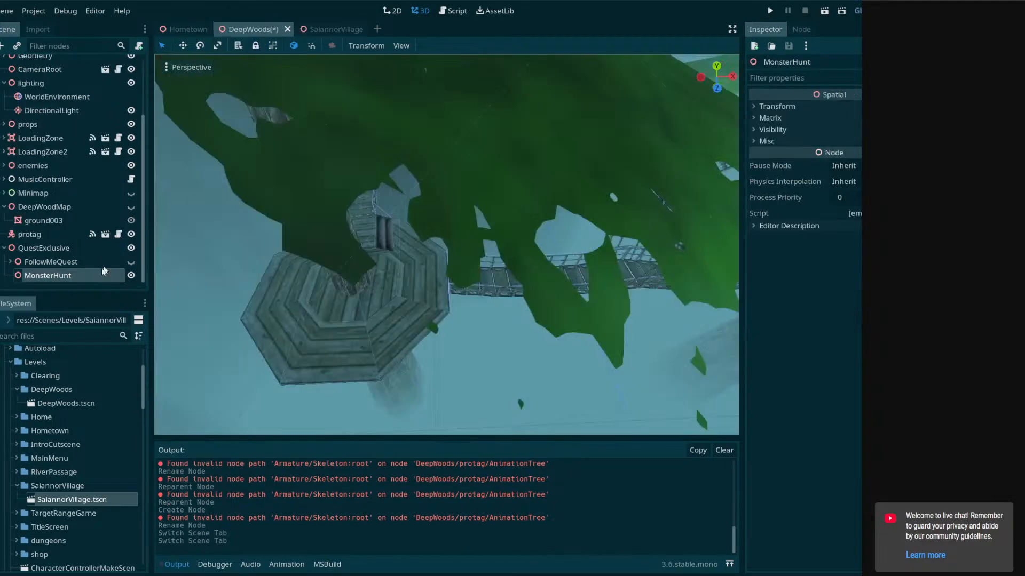
{"action": "double_click", "coordinate": [92, 272]}
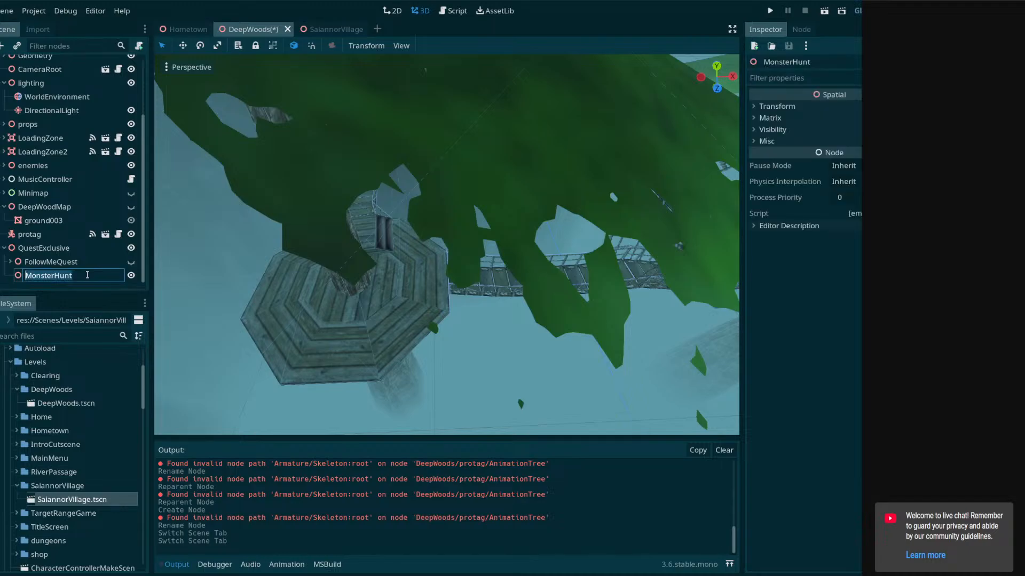
{"action": "left_click", "coordinate": [85, 275]}
{"action": "type", "text": "Quest"}
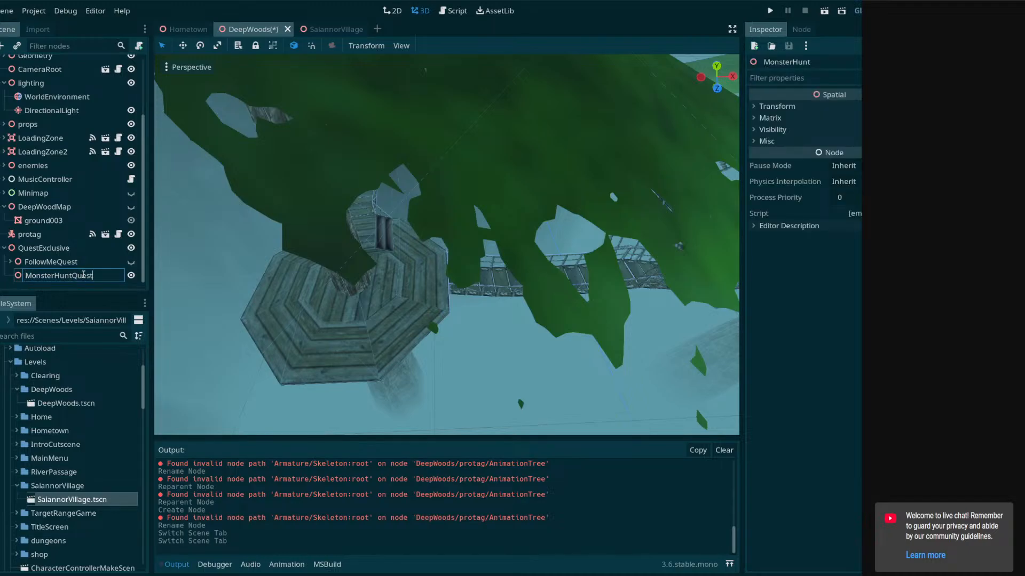
{"action": "key", "text": "Return"}
Compare the transform values of MonsterHuntQuest with those of its parent QuestExclusive
{"action": "left_click", "coordinate": [56, 261]}
{"action": "left_click", "coordinate": [79, 275]}
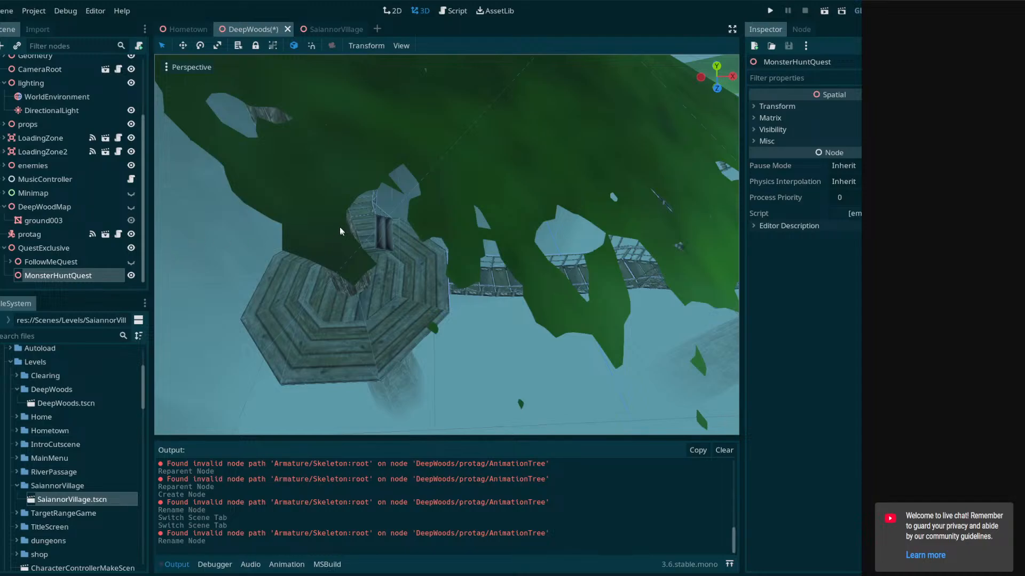
{"action": "left_click", "coordinate": [821, 107]}
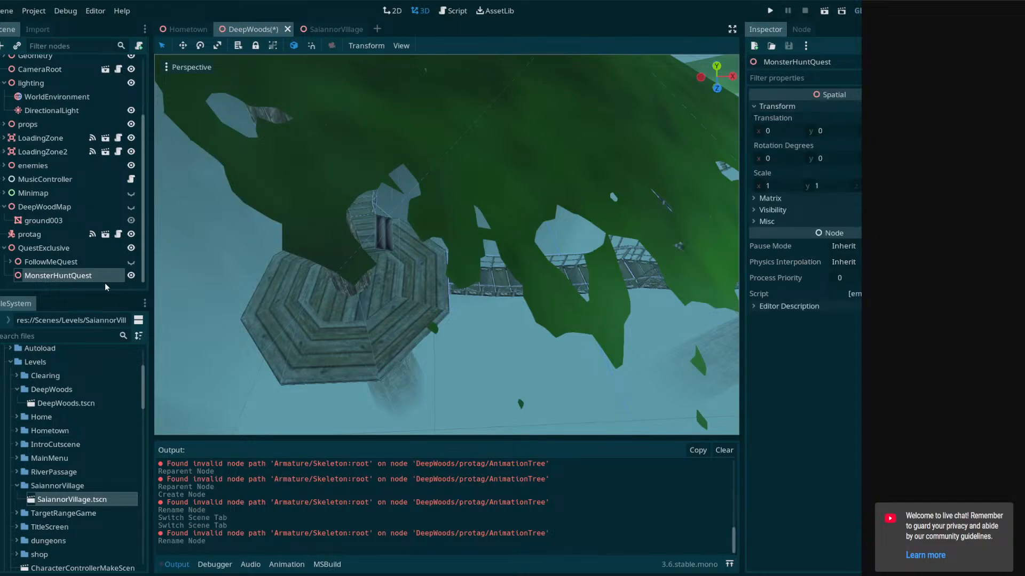
{"action": "left_click", "coordinate": [53, 248]}
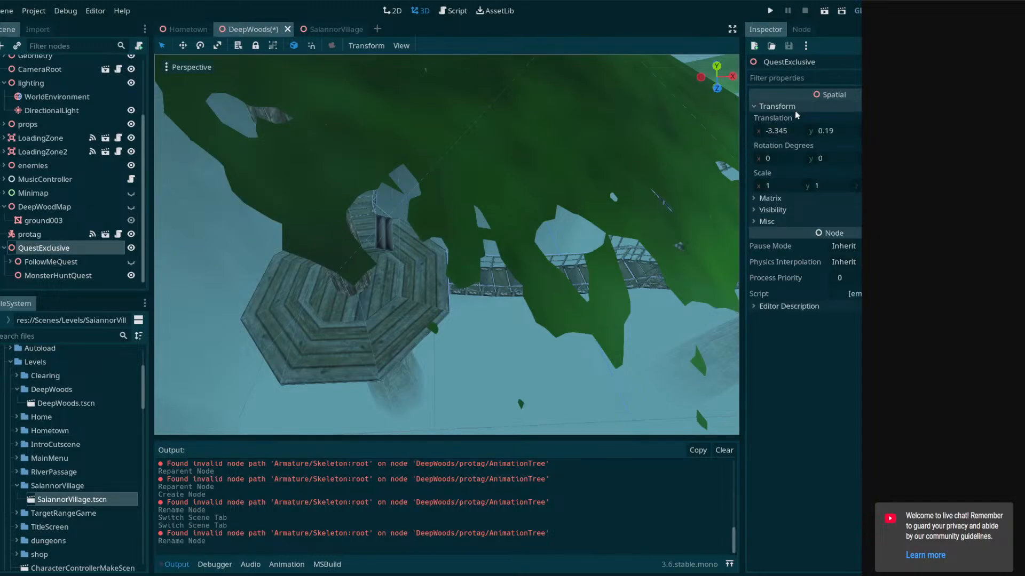
{"action": "left_click", "coordinate": [49, 267]}
{"action": "left_click", "coordinate": [43, 251]}
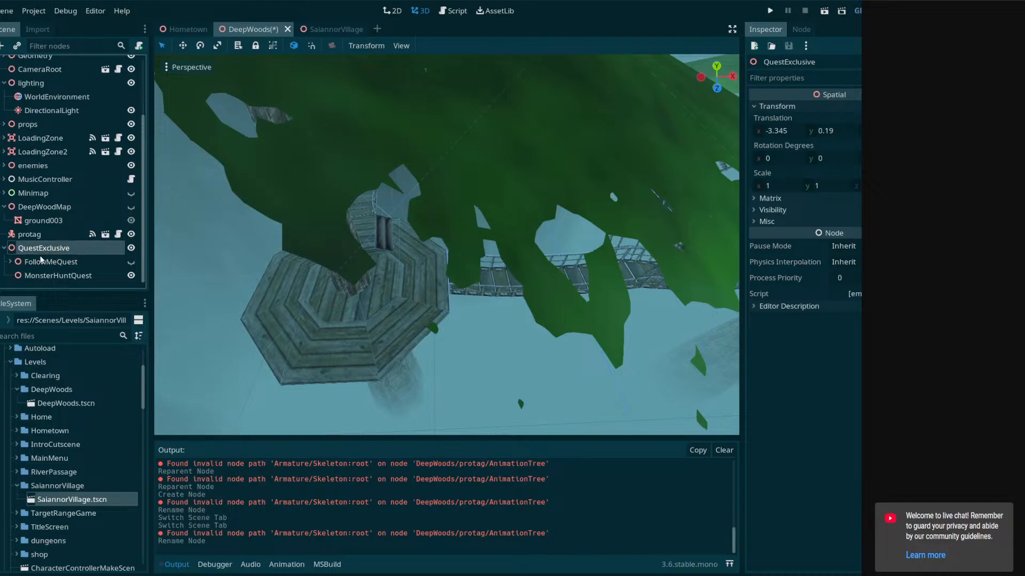
Move FollowMeQuest out of QuestExclusive to the root level above it, and set QuestExclusive's translation to 0, 0, 0
{"action": "left_click_drag", "start_coordinate": [48, 263], "coordinate": [42, 247]}
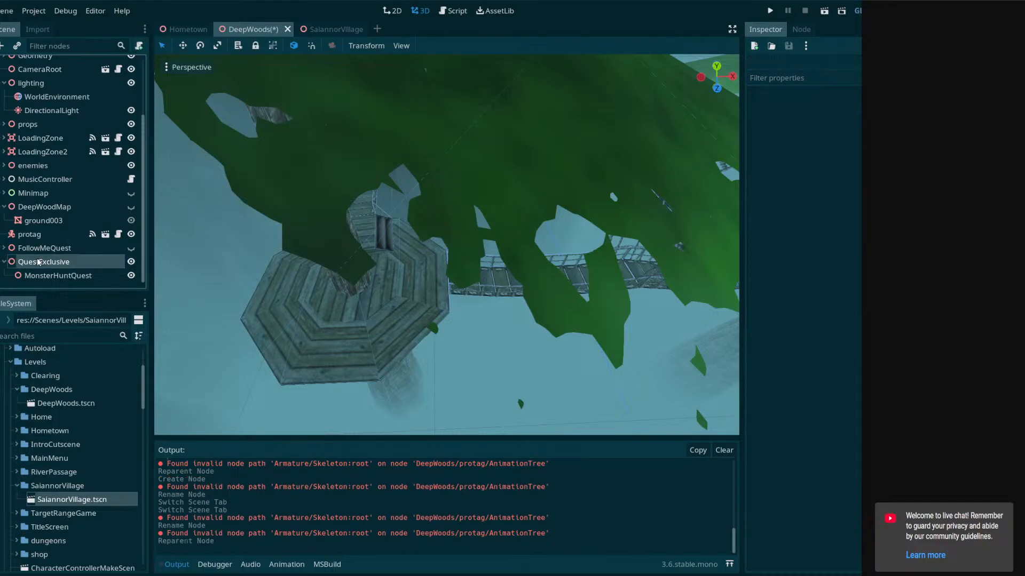
{"action": "left_click", "coordinate": [786, 130]}
{"action": "type", "text": "0"}
{"action": "left_click", "coordinate": [823, 133]}
{"action": "type", "text": "0"}
{"action": "left_click", "coordinate": [859, 132]}
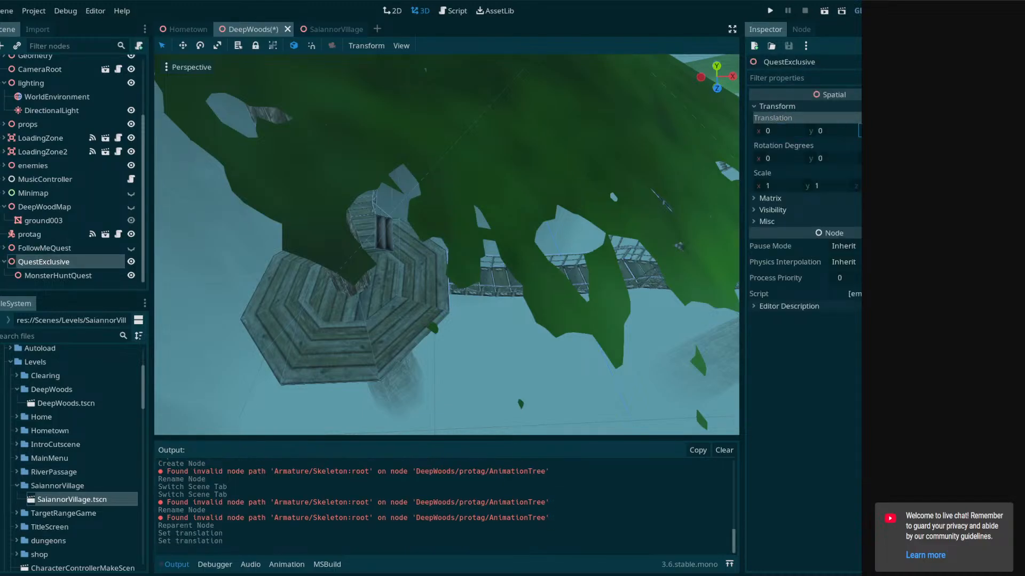
{"action": "type", "text": "0"}
{"action": "left_click", "coordinate": [827, 134]}
Expand FollowMeQuest and examine where it, its TeleportNodeTo and its KairothianFemaleGuard are placed in DeepWoods
{"action": "left_click", "coordinate": [43, 248]}
{"action": "key", "text": "f"}
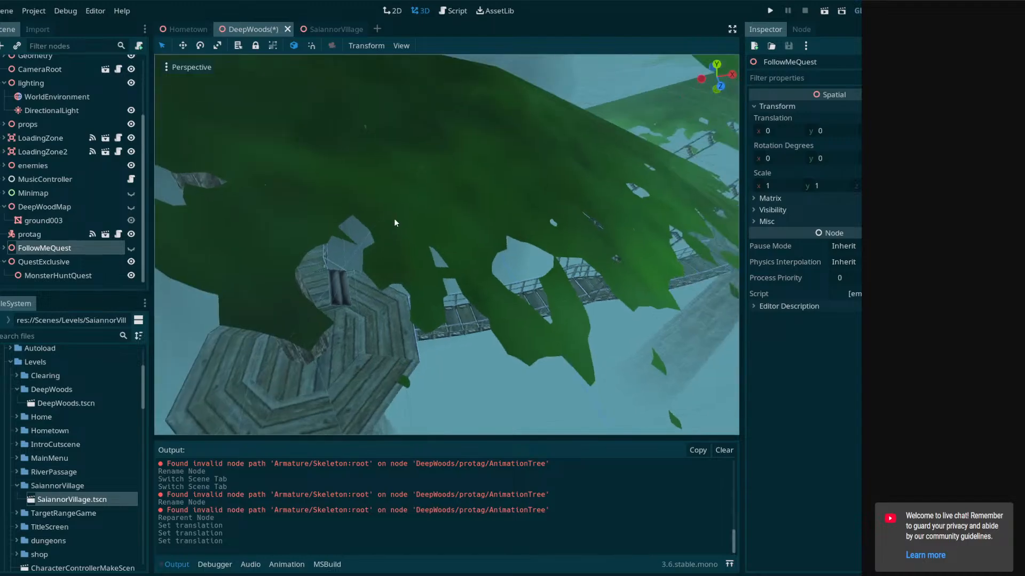
{"action": "right_click_drag", "start_coordinate": [391, 221], "coordinate": [469, 192]}
{"action": "left_click", "coordinate": [5, 249]}
{"action": "scroll", "coordinate": [27, 255], "scroll_direction": "down", "scroll_amount": 4}
{"action": "left_click", "coordinate": [11, 148]}
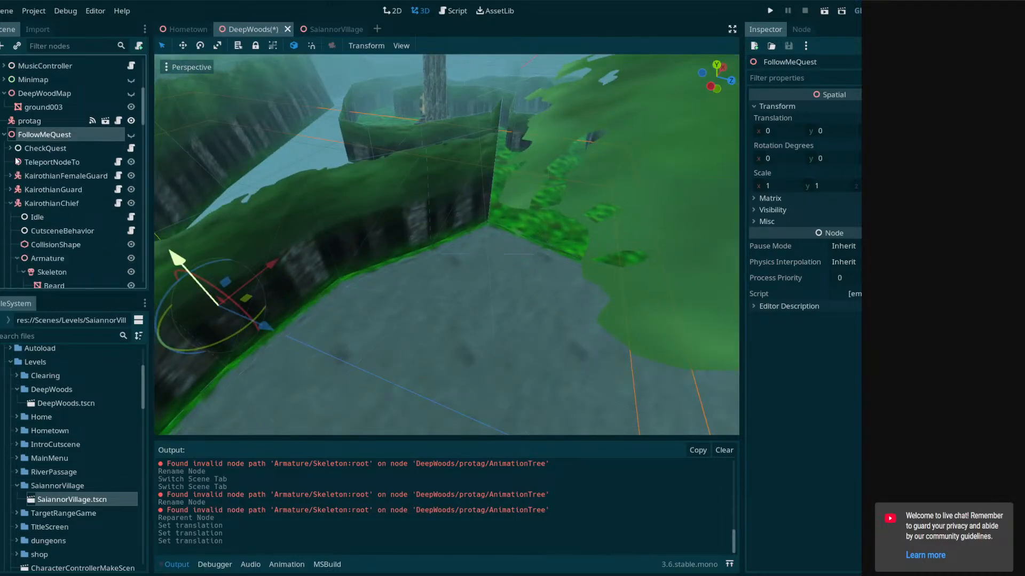
{"action": "double_click", "coordinate": [53, 162]}
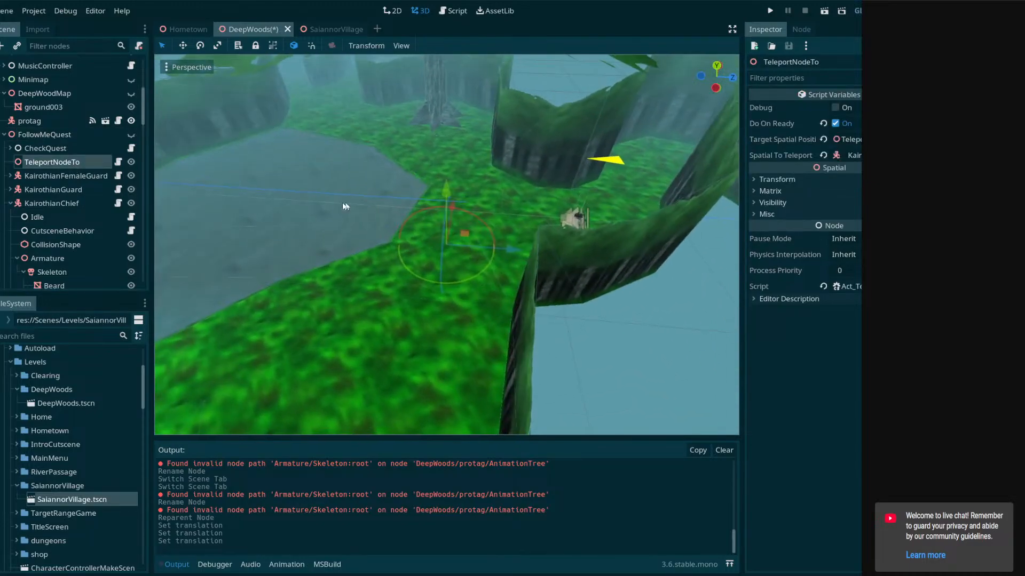
{"action": "double_click", "coordinate": [64, 175]}
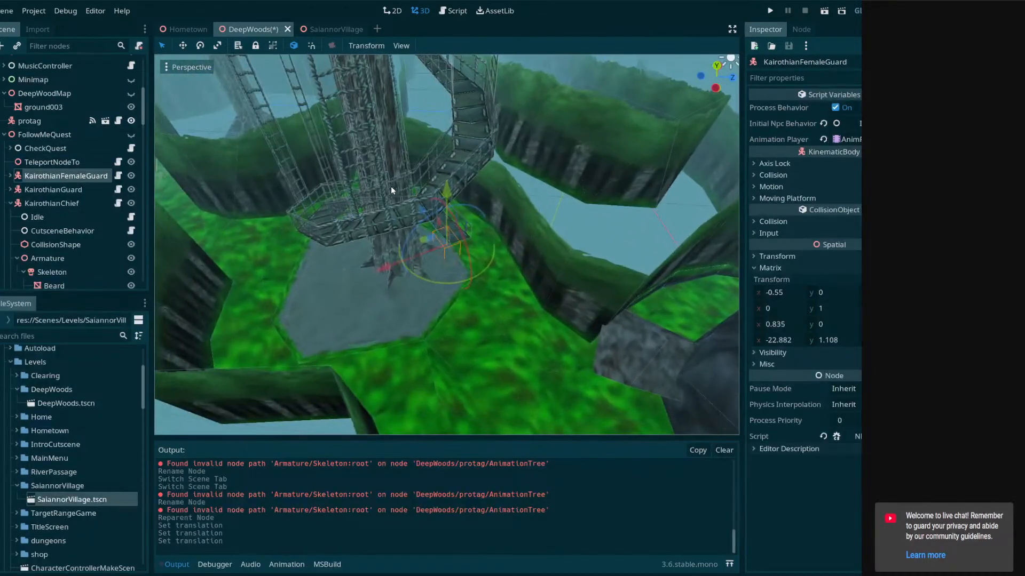
{"action": "right_click_drag", "start_coordinate": [457, 201], "coordinate": [416, 203]}
{"action": "key", "text": "w"}
{"action": "key", "text": "d"}
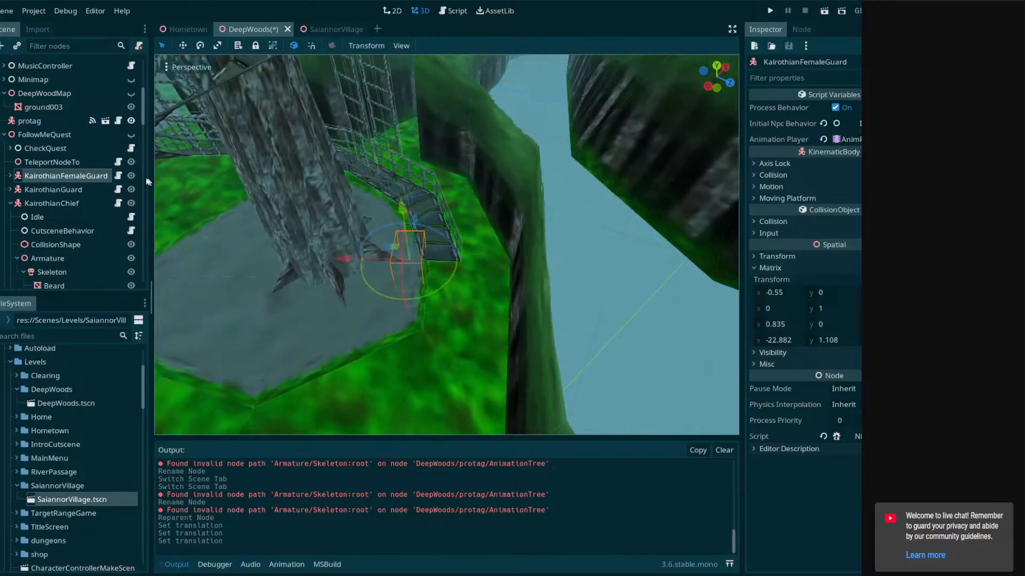
Move FollowMeQuest from the root level back into QuestExclusive in DeepWoods
{"action": "left_click", "coordinate": [76, 134]}
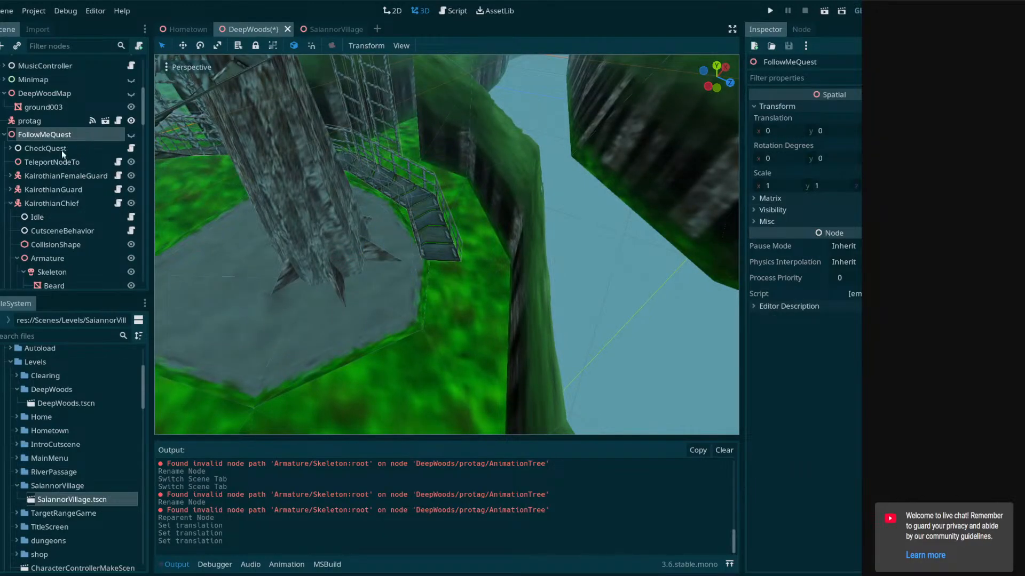
{"action": "scroll", "coordinate": [46, 135], "scroll_direction": "up", "scroll_amount": 5}
{"action": "scroll", "coordinate": [43, 138], "scroll_direction": "down", "scroll_amount": 8}
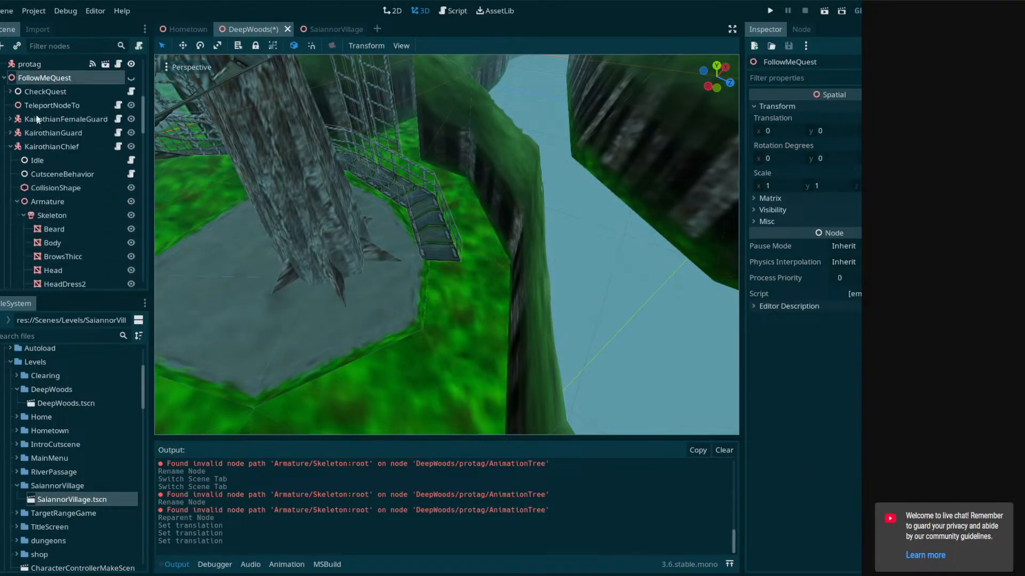
{"action": "left_click_drag", "start_coordinate": [46, 79], "coordinate": [34, 263]}
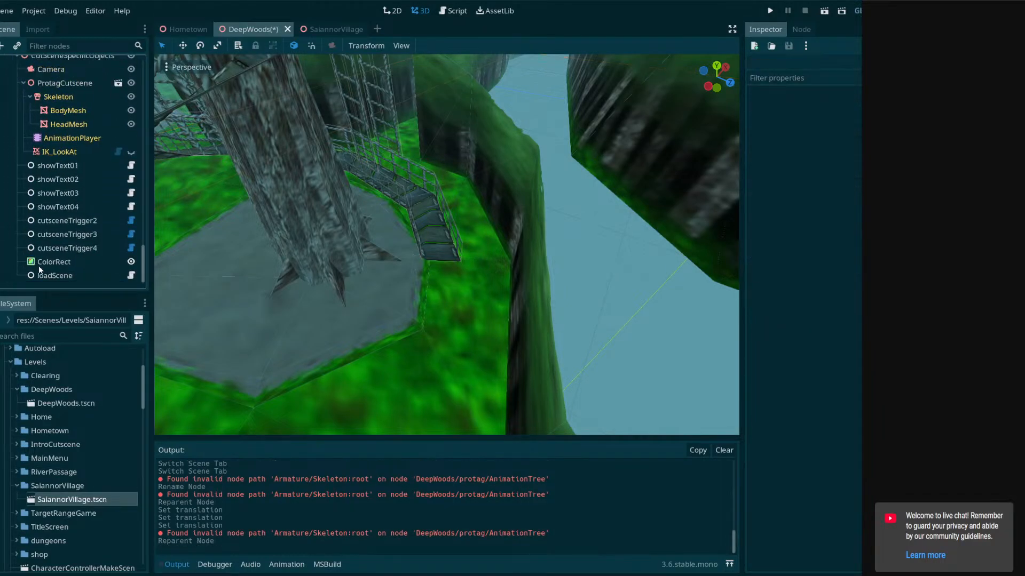
{"action": "scroll", "coordinate": [80, 197], "scroll_direction": "up", "scroll_amount": 10}
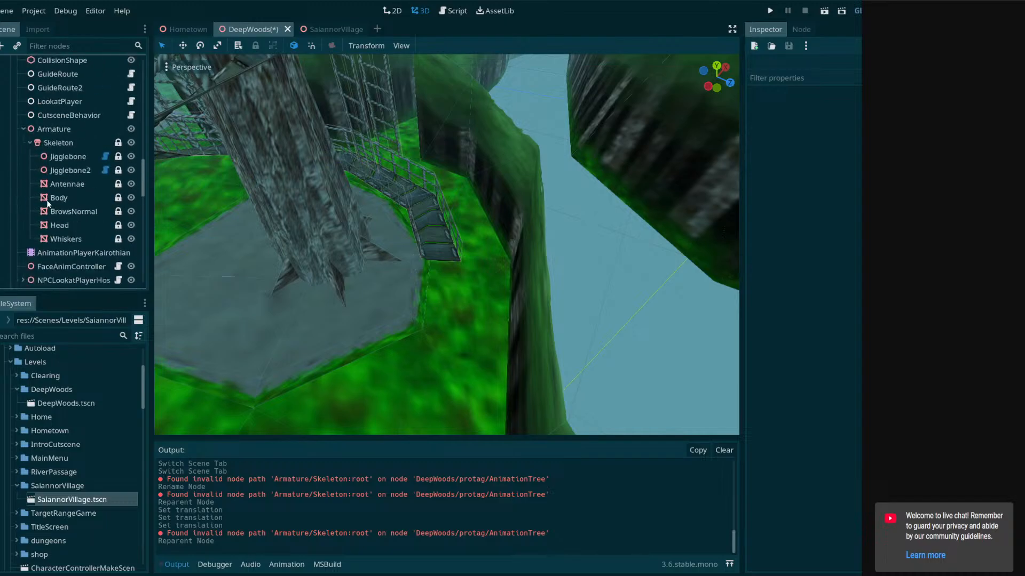
{"action": "scroll", "coordinate": [48, 204], "scroll_direction": "up", "scroll_amount": 5}
{"action": "left_click", "coordinate": [27, 174]}
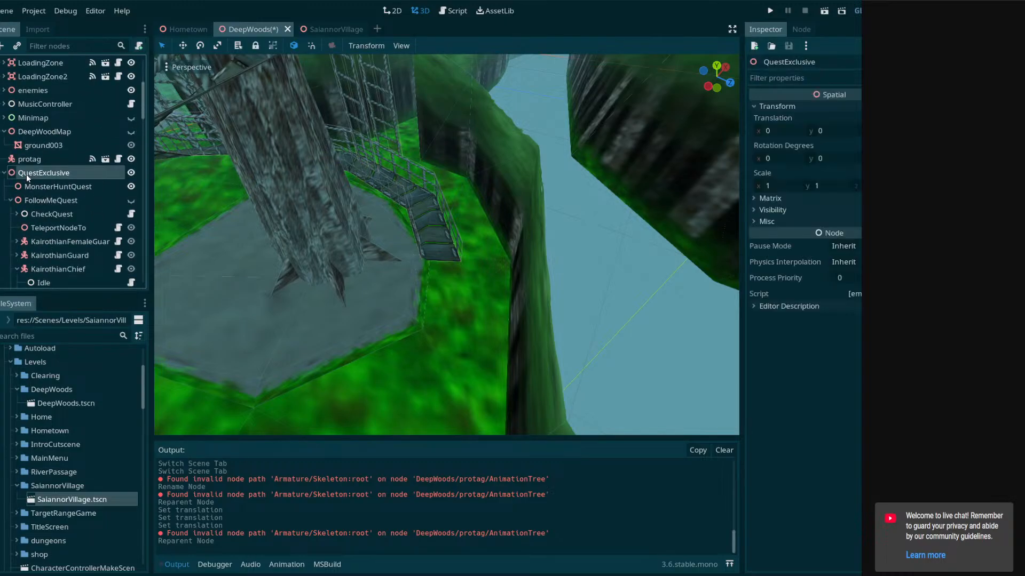
Collapse FollowMeQuest and reorder MonsterHuntQuest so it sits below it within QuestExclusive
{"action": "left_click", "coordinate": [38, 187]}
{"action": "left_click", "coordinate": [50, 202]}
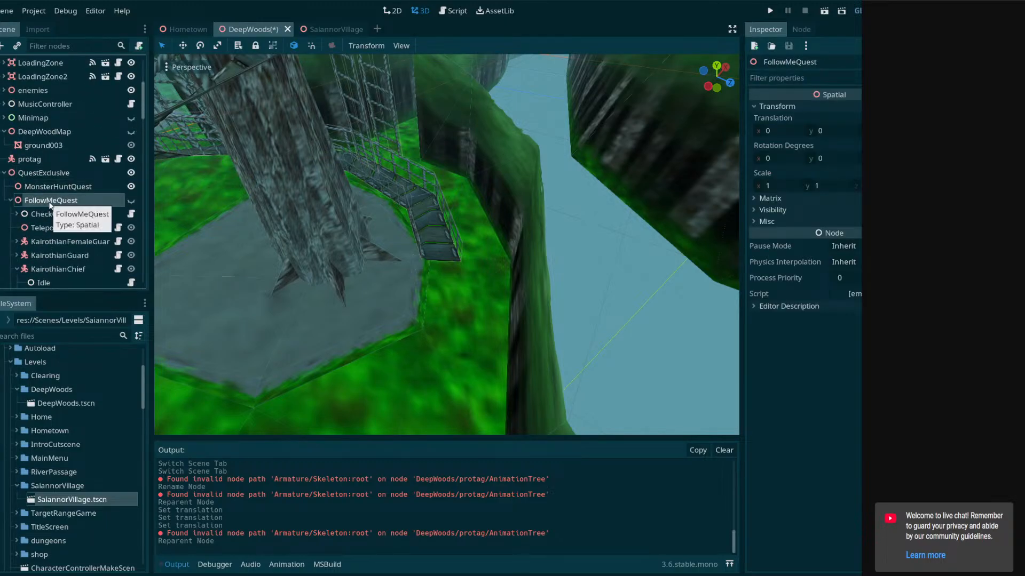
{"action": "left_click", "coordinate": [41, 191]}
{"action": "left_click", "coordinate": [11, 201]}
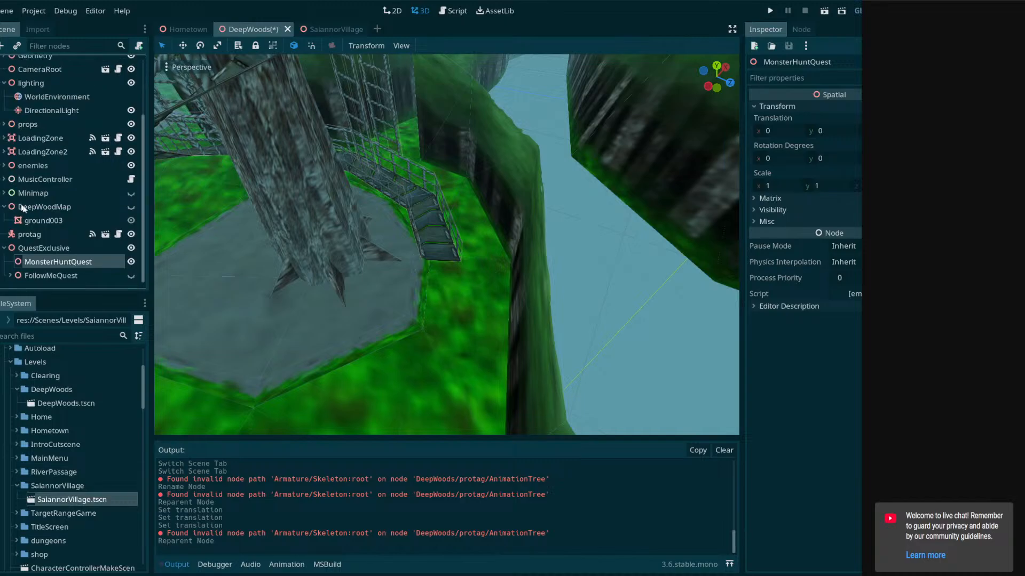
{"action": "left_click_drag", "start_coordinate": [54, 261], "coordinate": [57, 277]}
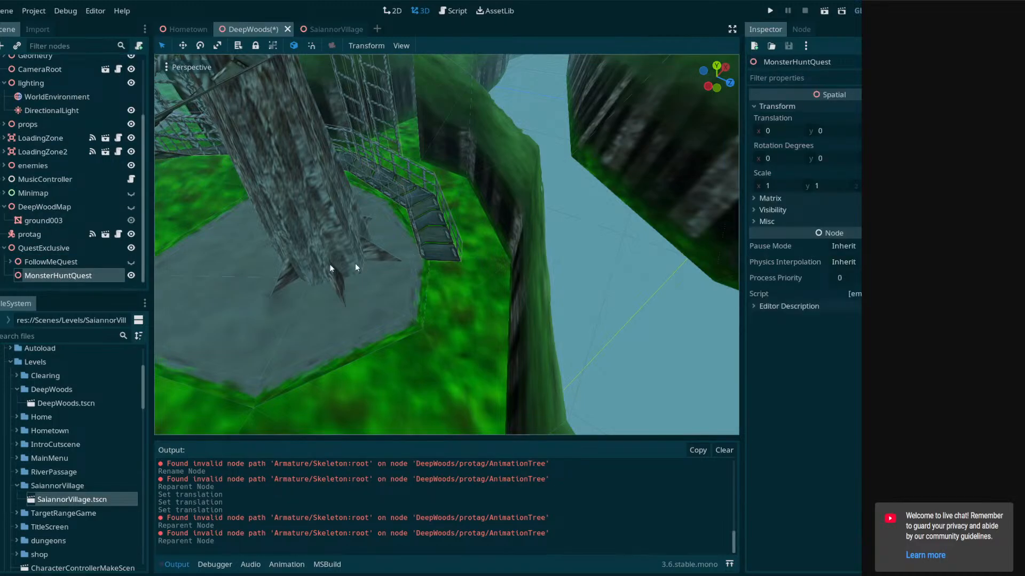
Show FollowMeQuest to check where its characters stand, and hide it again
{"action": "left_click", "coordinate": [130, 261]}
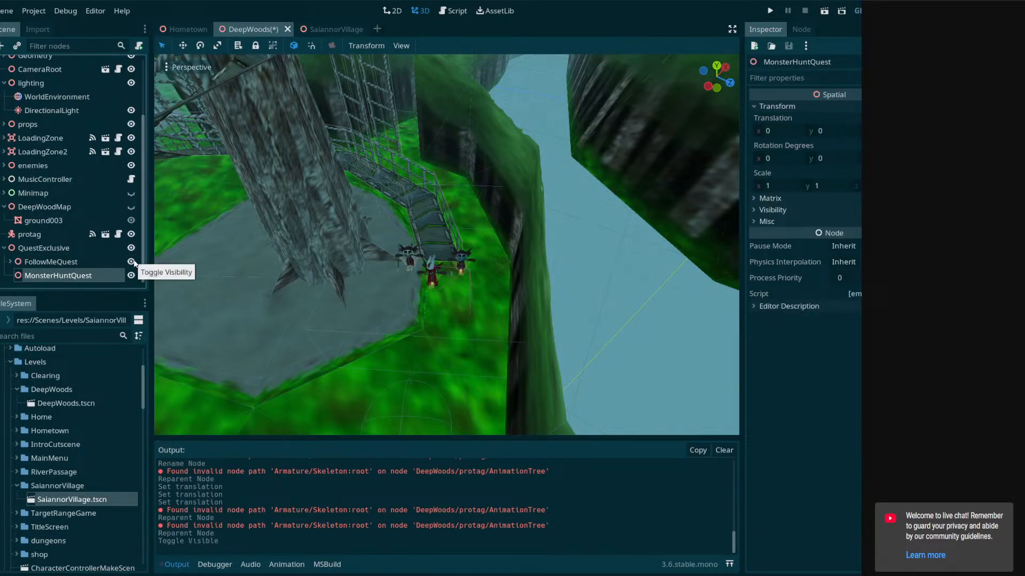
{"action": "left_click", "coordinate": [130, 262]}
{"action": "left_click", "coordinate": [77, 266]}
{"action": "left_click", "coordinate": [77, 275]}
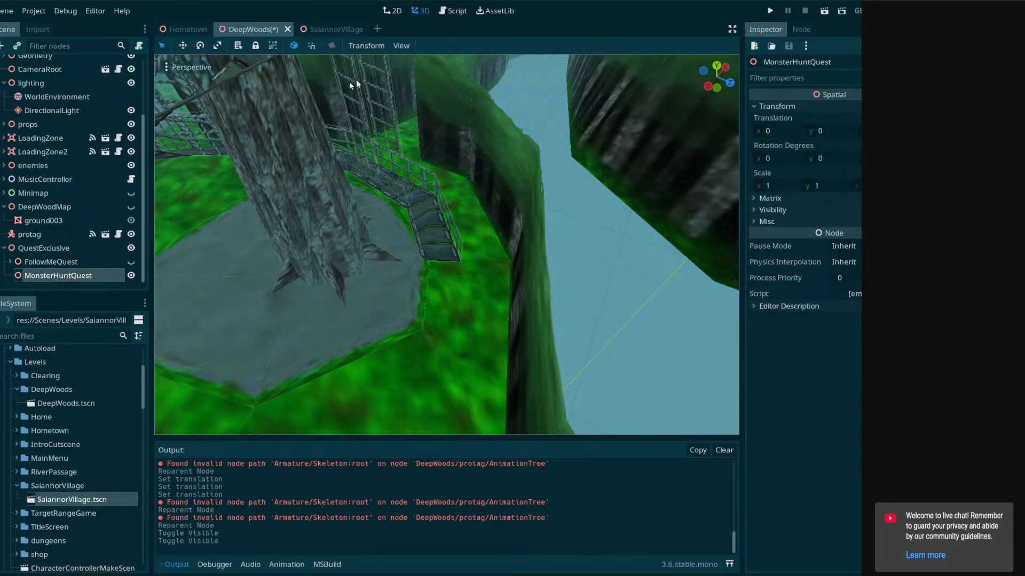
Copy the CheckQuest node from SaiannorVillage's MonsterHuntQuest and paste it under MonsterHuntQuest in DeepWoods
{"action": "left_click", "coordinate": [325, 29]}
{"action": "scroll", "coordinate": [10, 239], "scroll_direction": "down", "scroll_amount": 3}
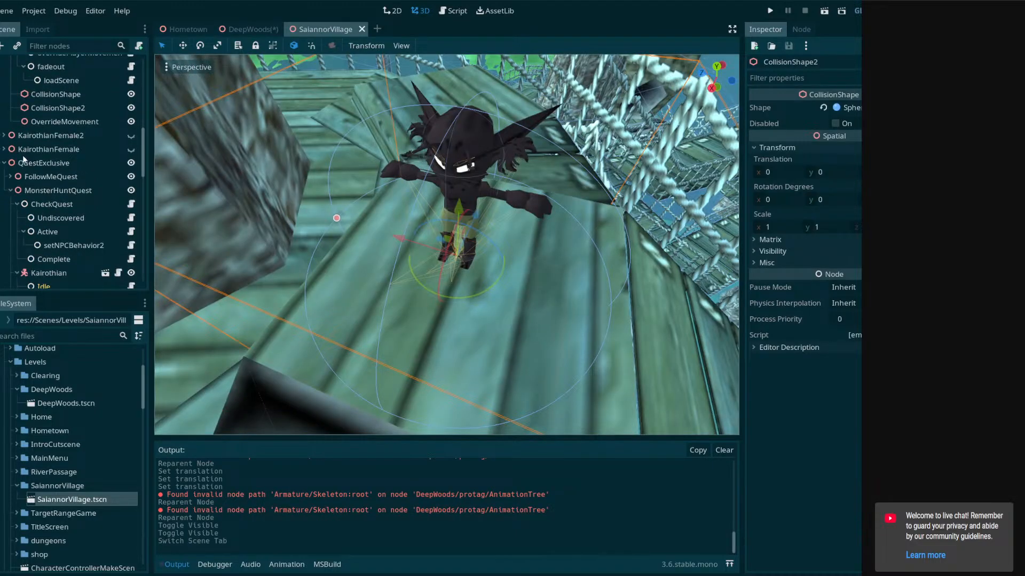
{"action": "scroll", "coordinate": [22, 191], "scroll_direction": "down", "scroll_amount": 1}
{"action": "left_click", "coordinate": [43, 175]}
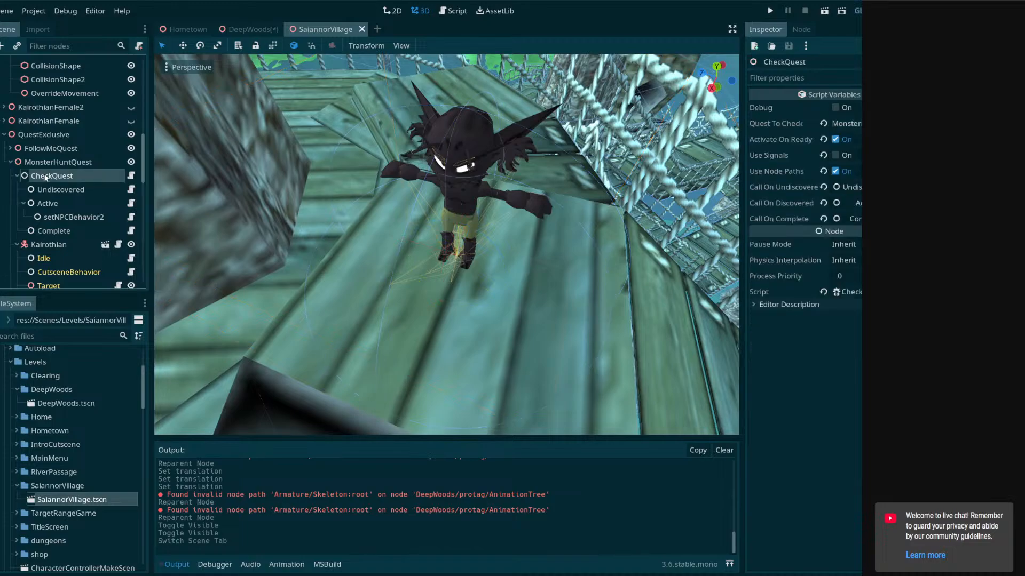
{"action": "left_click", "coordinate": [257, 29]}
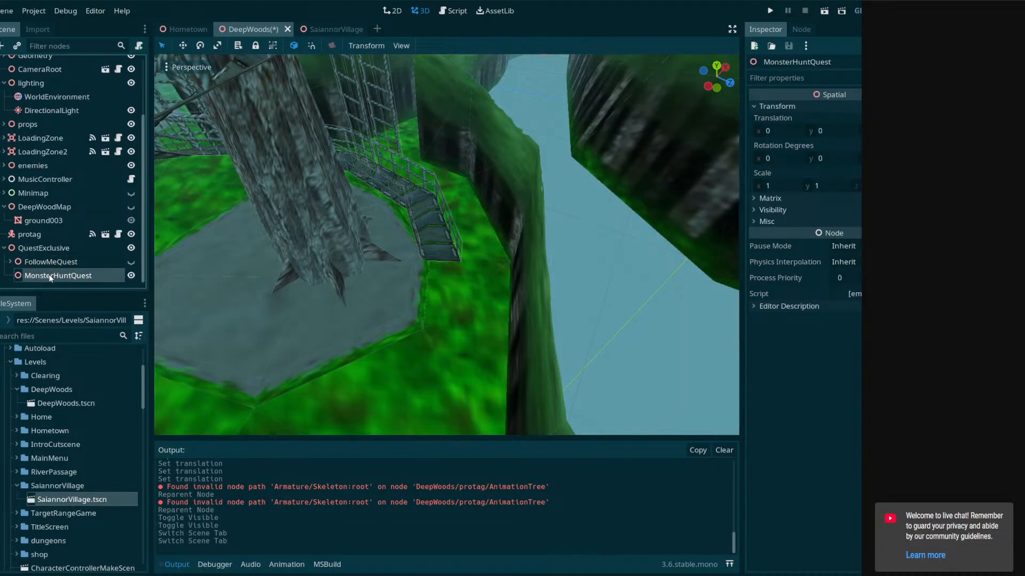
{"action": "key", "text": "ctrl+v"}
{"action": "scroll", "coordinate": [55, 272], "scroll_direction": "down", "scroll_amount": 2}
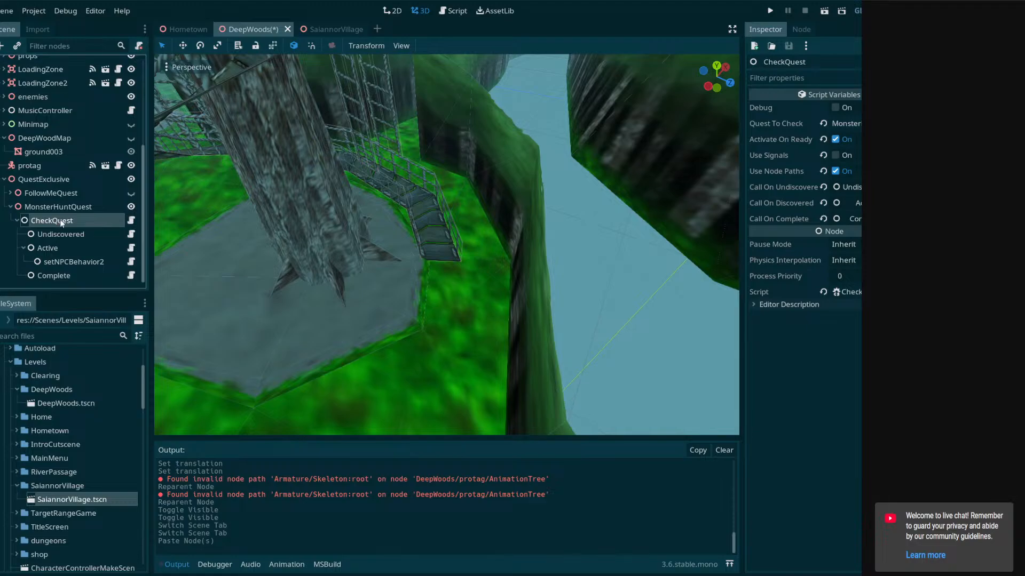
Delete the setNPCBehavior2 node under Active in the pasted CheckQuest
{"action": "left_click", "coordinate": [58, 234]}
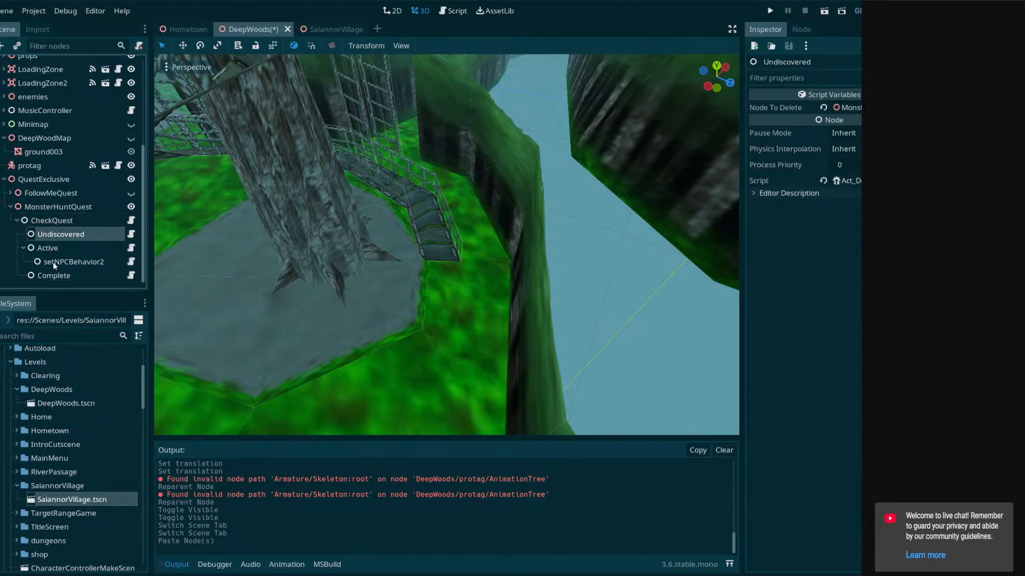
{"action": "left_click", "coordinate": [57, 264]}
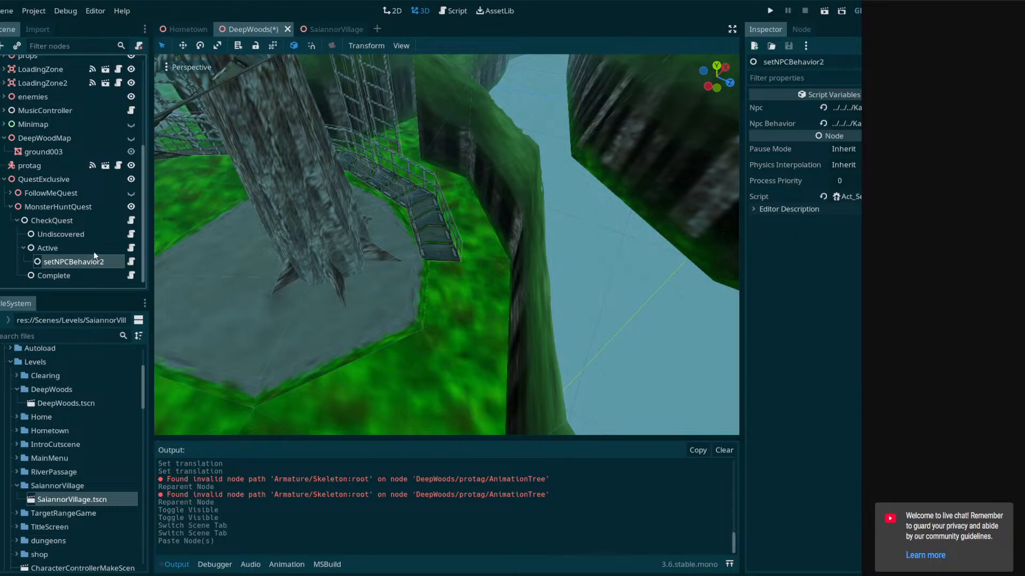
{"action": "key", "text": "Delete"}
{"action": "left_click", "coordinate": [424, 297]}
Review the properties of CheckQuest's Undiscovered, Active and Complete nodes, widening the Inspector to read their values
{"action": "left_click", "coordinate": [59, 250]}
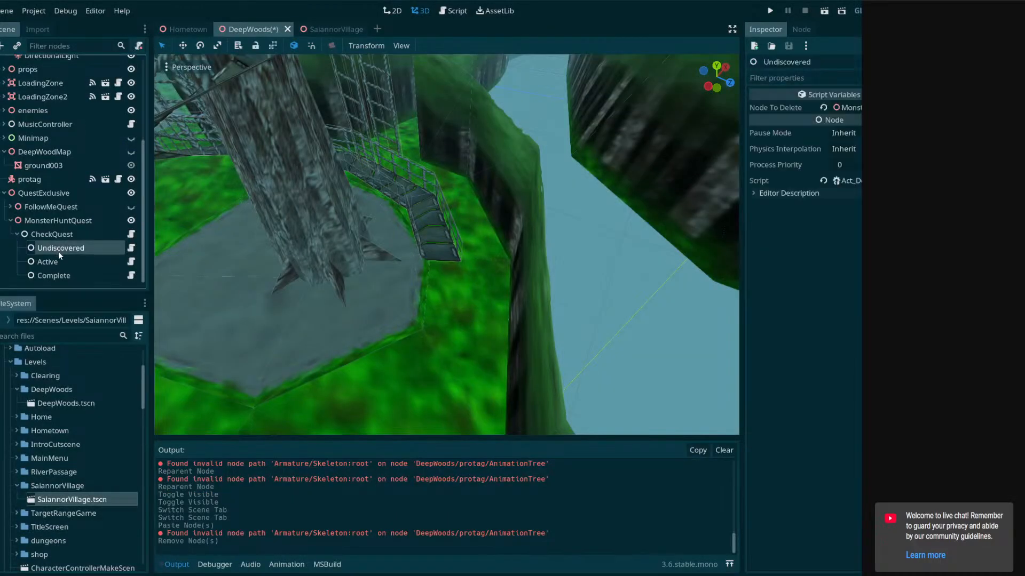
{"action": "left_click", "coordinate": [61, 261]}
{"action": "left_click", "coordinate": [66, 272]}
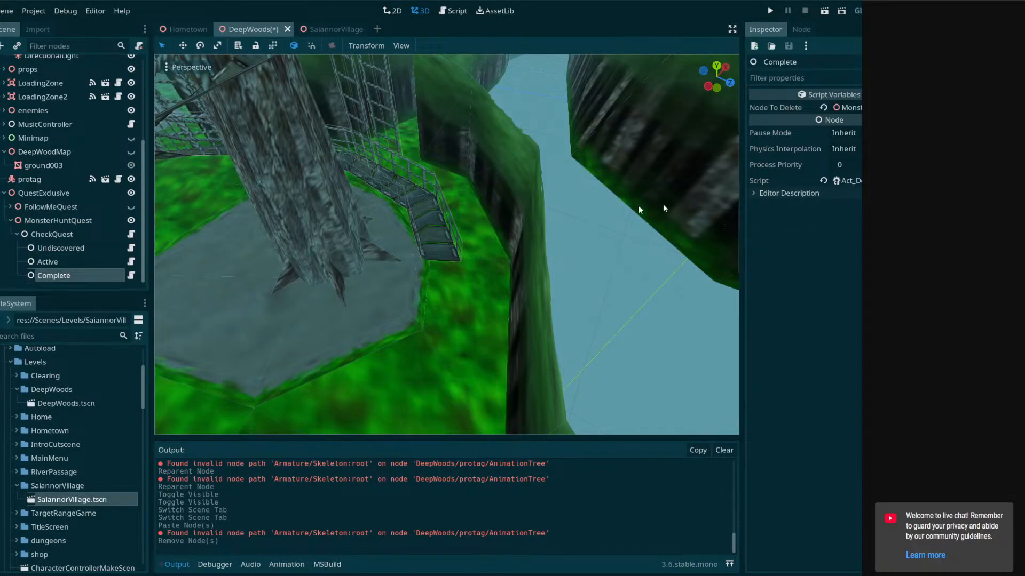
{"action": "left_click_drag", "start_coordinate": [740, 199], "coordinate": [688, 206]}
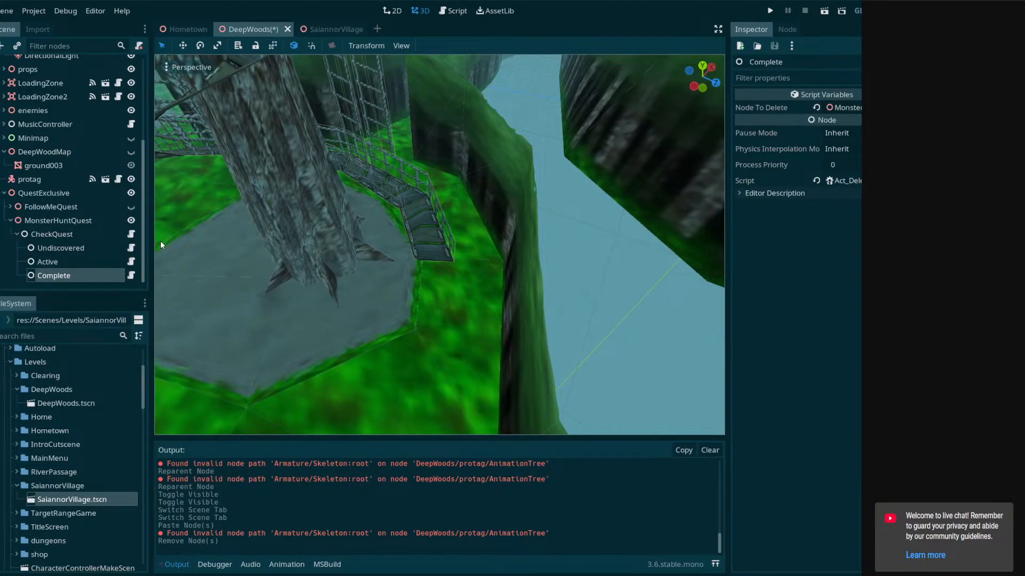
{"action": "left_click", "coordinate": [63, 259]}
Copy the Kairothian NPC from SaiannorVillage's MonsterHuntQuest and paste it under MonsterHuntQuest in DeepWoods
{"action": "left_click", "coordinate": [343, 27]}
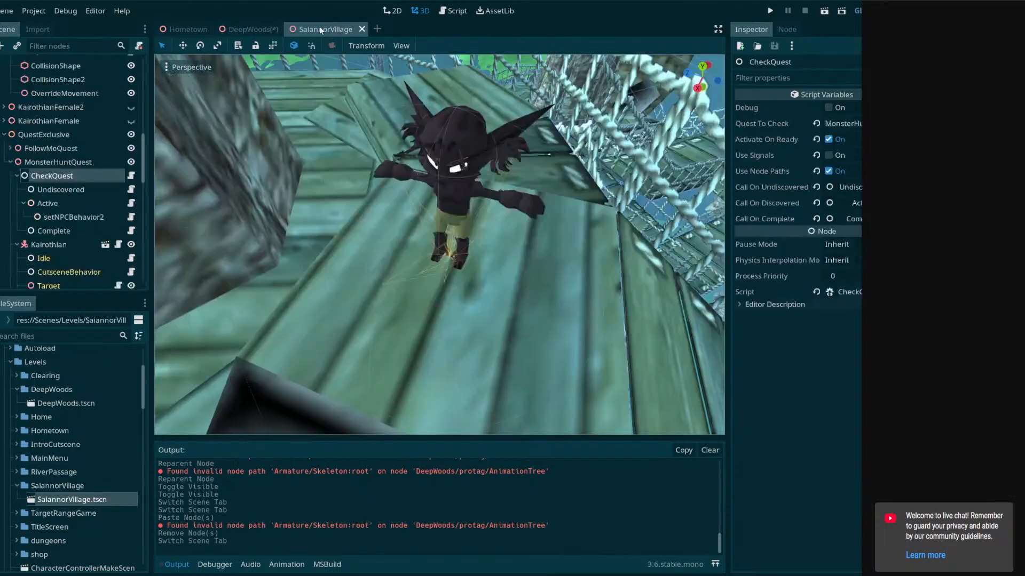
{"action": "scroll", "coordinate": [62, 206], "scroll_direction": "down", "scroll_amount": 3}
{"action": "left_click", "coordinate": [62, 159]}
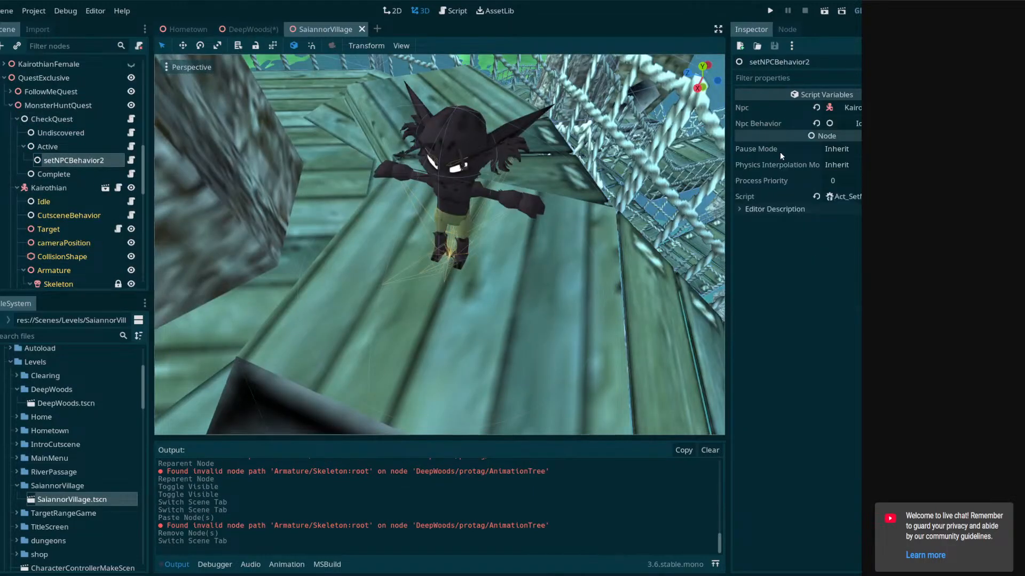
{"action": "left_click", "coordinate": [64, 188]}
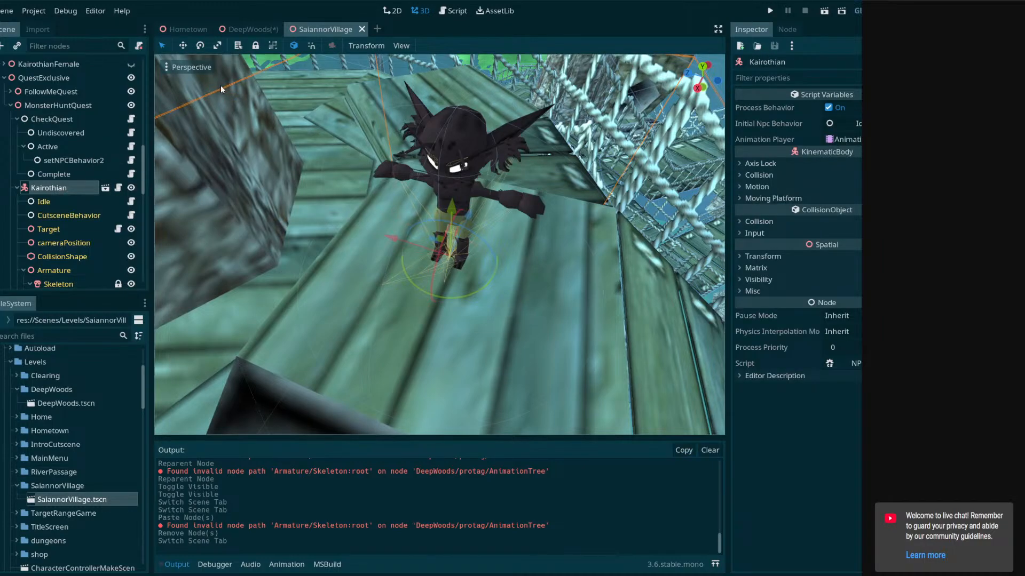
{"action": "left_click", "coordinate": [60, 177]}
{"action": "left_click", "coordinate": [62, 191]}
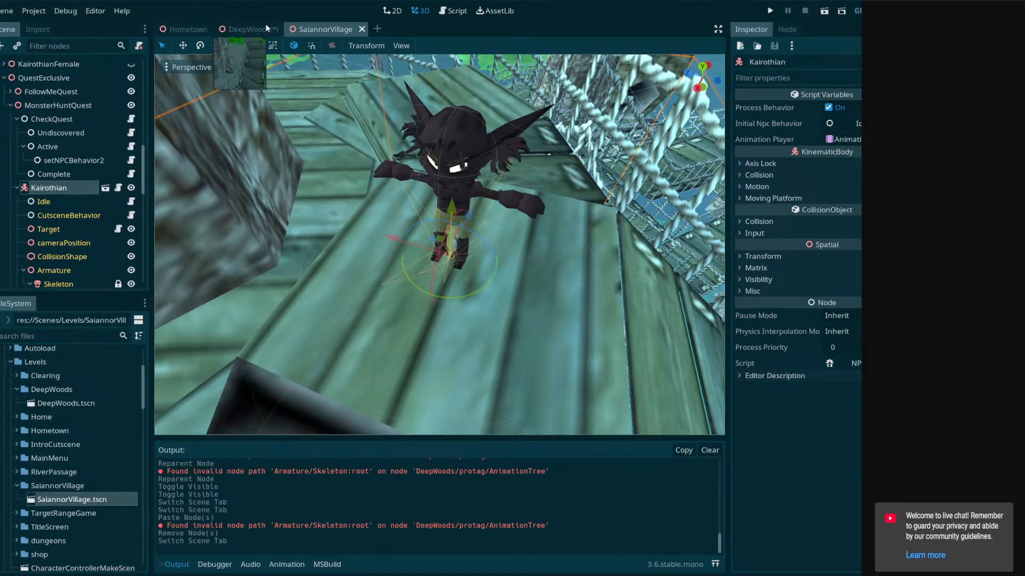
{"action": "left_click", "coordinate": [248, 29]}
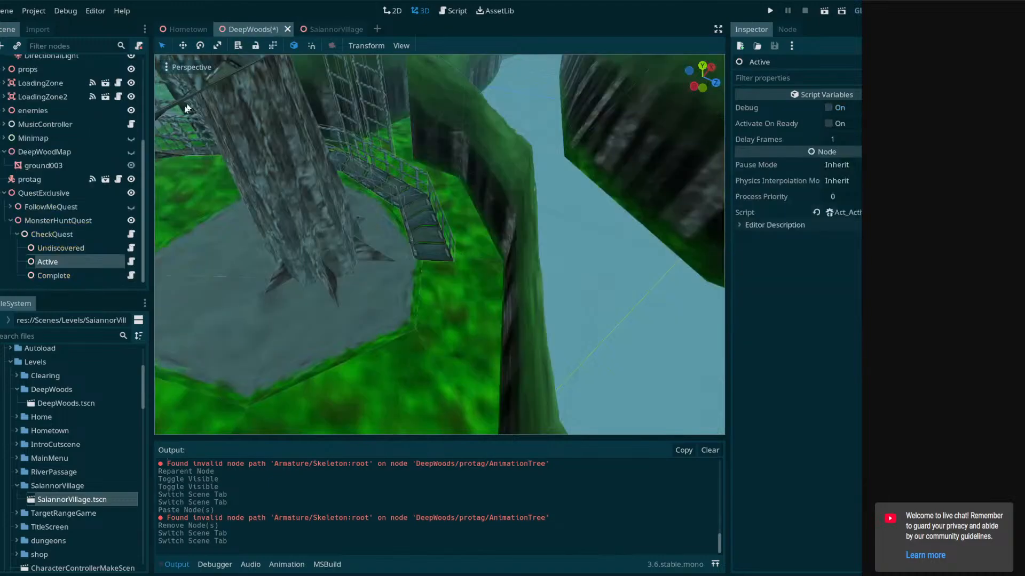
{"action": "left_click", "coordinate": [54, 220]}
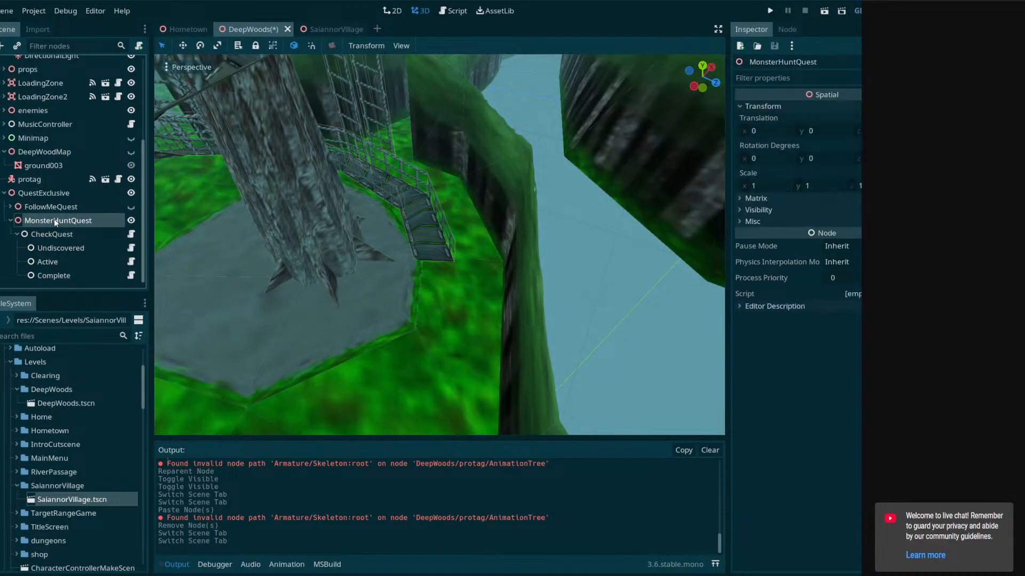
{"action": "key", "text": "ctrl+v"}
{"action": "double_click", "coordinate": [54, 264]}
{"action": "left_click", "coordinate": [62, 272]}
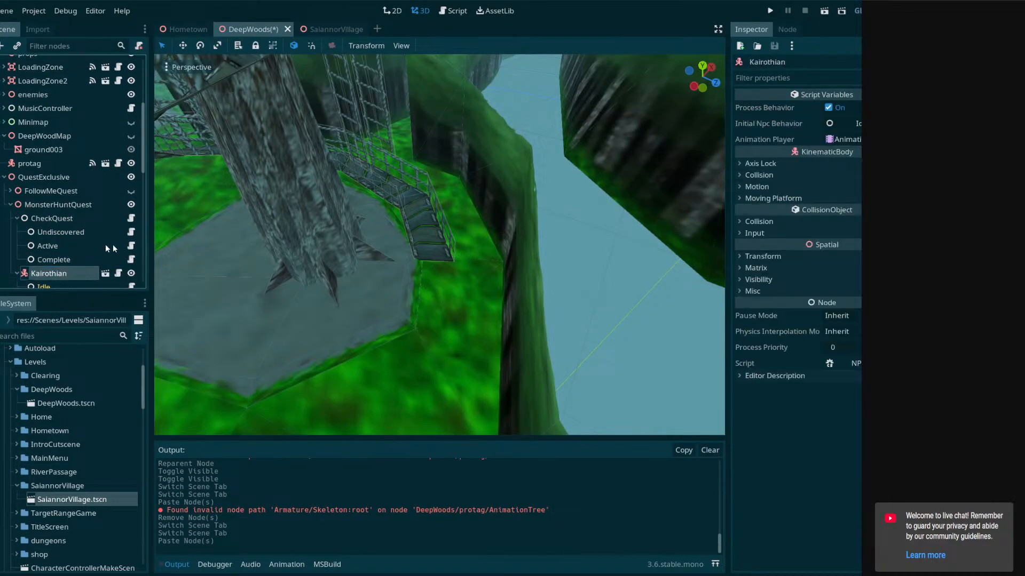
Move the pasted Kairothian onto the grass beside the edge of the grey ground around the large tree
{"action": "key", "text": "f"}
{"action": "key", "text": "s"}
{"action": "mouse_move", "coordinate": [484, 257]}
{"action": "right_mouse_down"}
{"action": "mouse_move", "coordinate": [438, 267]}
{"action": "mouse_move", "coordinate": [483, 257]}
{"action": "right_mouse_up"}
{"action": "left_click_drag", "start_coordinate": [572, 142], "coordinate": [409, 370]}
{"action": "right_click_drag", "start_coordinate": [410, 369], "coordinate": [444, 287]}
{"action": "left_click_drag", "start_coordinate": [442, 251], "coordinate": [443, 344], "text": "ctrl"}
{"action": "right_click_drag", "start_coordinate": [442, 343], "coordinate": [470, 339]}
{"action": "key", "text": "w"}
{"action": "left_click_drag", "start_coordinate": [412, 158], "coordinate": [412, 173], "text": "ctrl"}
{"action": "right_click_drag", "start_coordinate": [413, 172], "coordinate": [320, 172]}
{"action": "key", "text": "w"}
{"action": "key", "text": "q"}
{"action": "right_click_drag", "start_coordinate": [405, 225], "coordinate": [483, 278]}
{"action": "key", "text": "e"}
{"action": "key", "text": "s"}
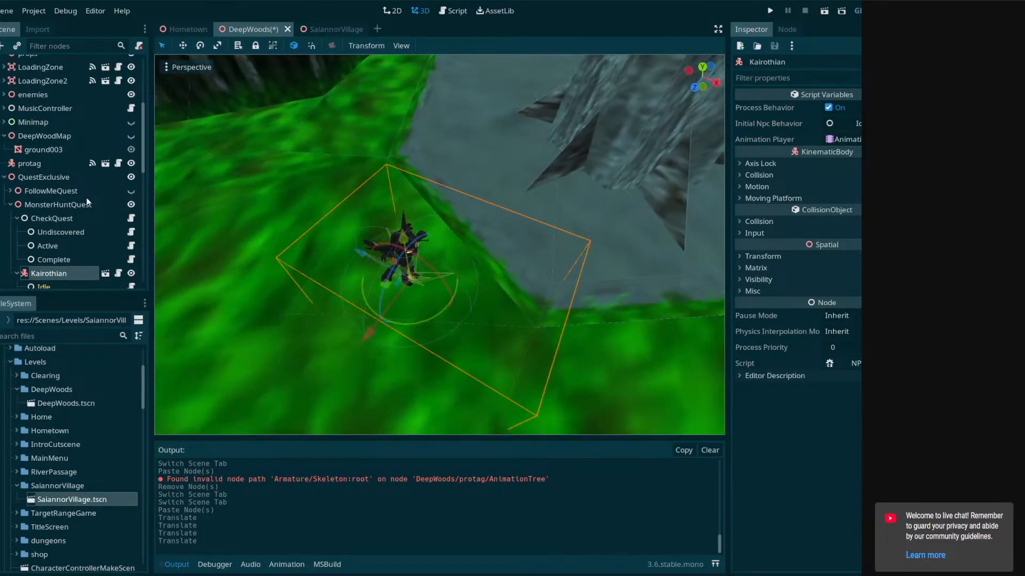
Examine the settings of Kairothian's Idle and CutsceneBehavior nodes and of its parent MonsterHuntQuest
{"action": "scroll", "coordinate": [98, 210], "scroll_direction": "down", "scroll_amount": 3}
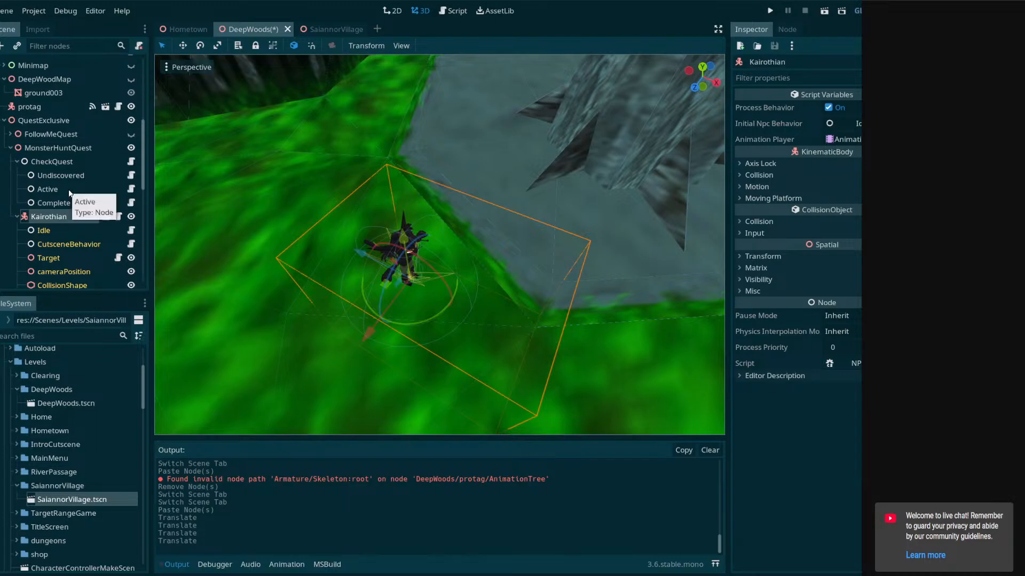
{"action": "left_click", "coordinate": [53, 230]}
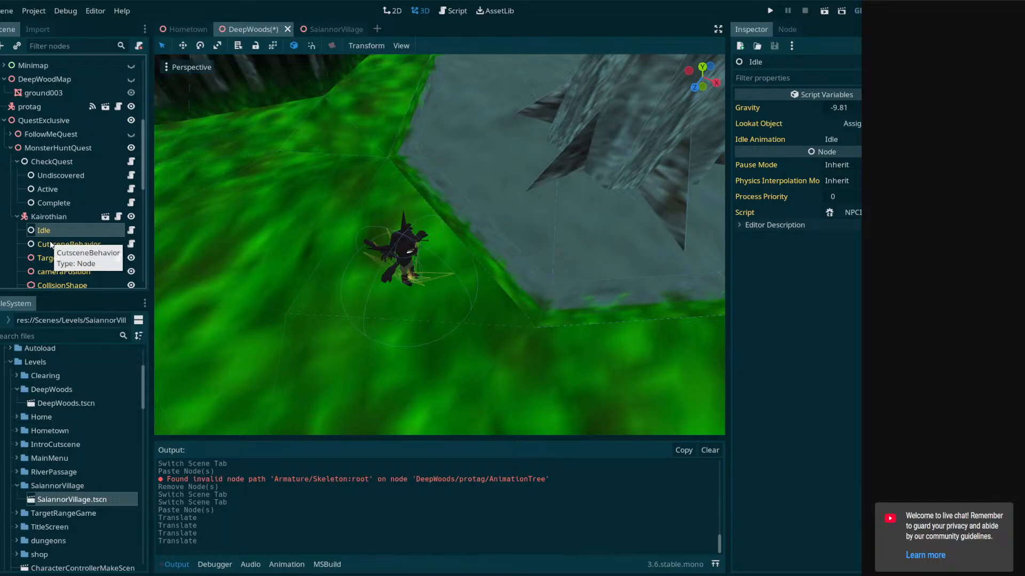
{"action": "left_click", "coordinate": [67, 148]}
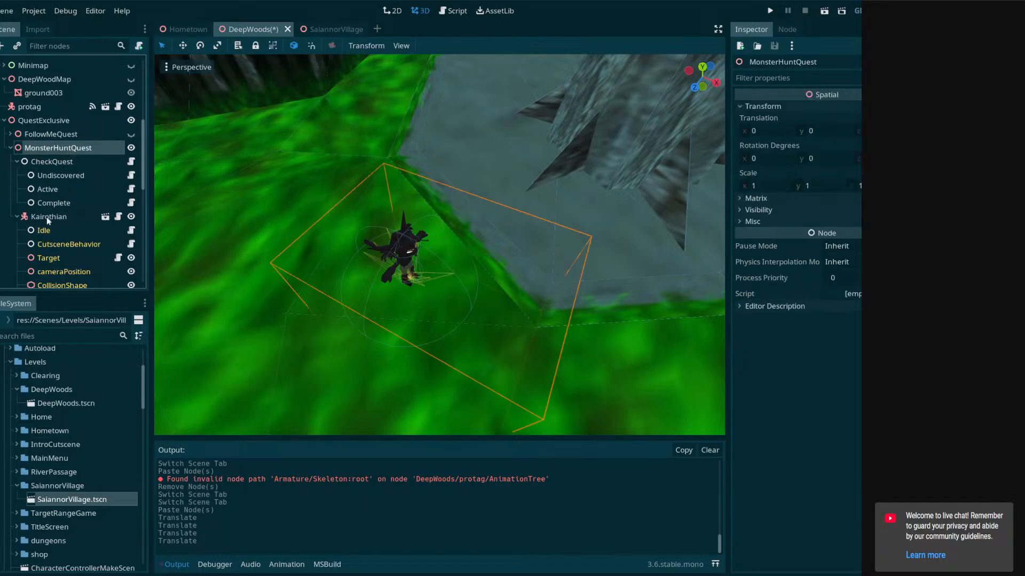
{"action": "left_click", "coordinate": [57, 245]}
{"action": "scroll", "coordinate": [56, 247], "scroll_direction": "down", "scroll_amount": 6}
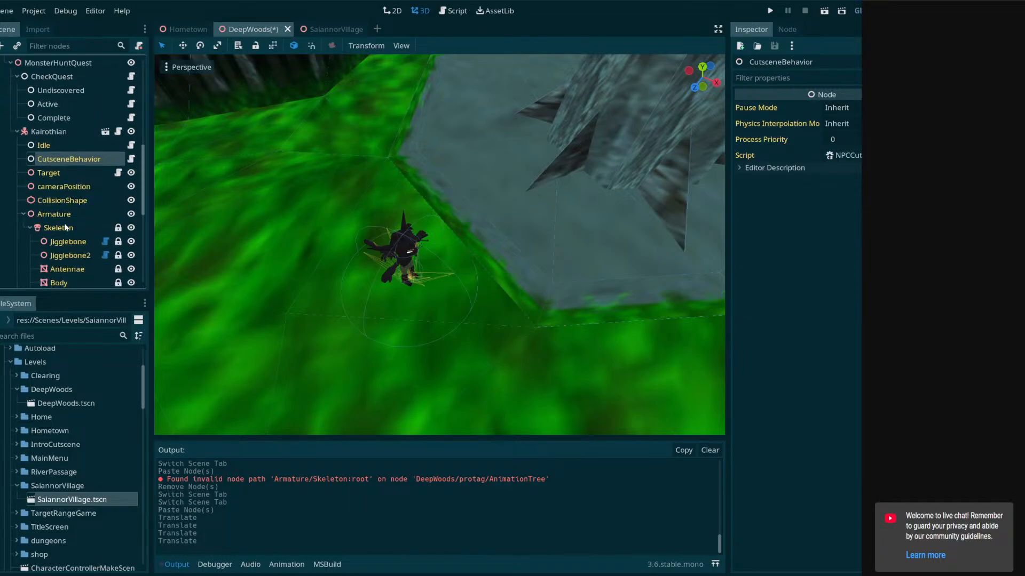
Delete the duplicate "(EditorOnly) Visual indicator2" mesh under Kairothian's IK_LookAt node
{"action": "scroll", "coordinate": [64, 228], "scroll_direction": "down", "scroll_amount": 1}
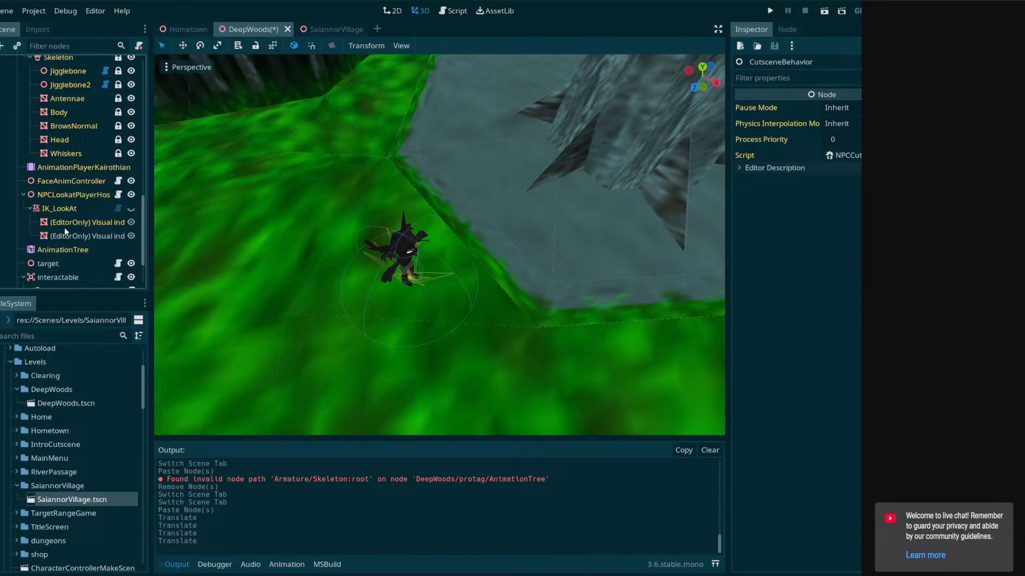
{"action": "scroll", "coordinate": [66, 213], "scroll_direction": "down", "scroll_amount": 1}
{"action": "left_click", "coordinate": [79, 208]}
{"action": "key", "text": "Delete"}
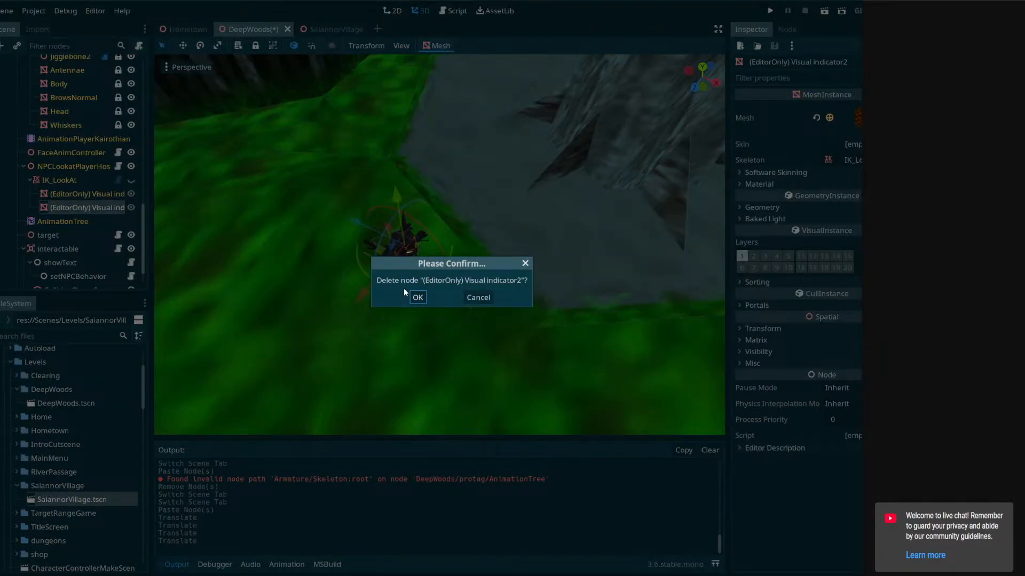
{"action": "key", "text": "Return"}
Examine the settings of Kairothian's interactable, showText, setNPCBehavior and FollowRoute nodes
{"action": "left_click", "coordinate": [68, 235]}
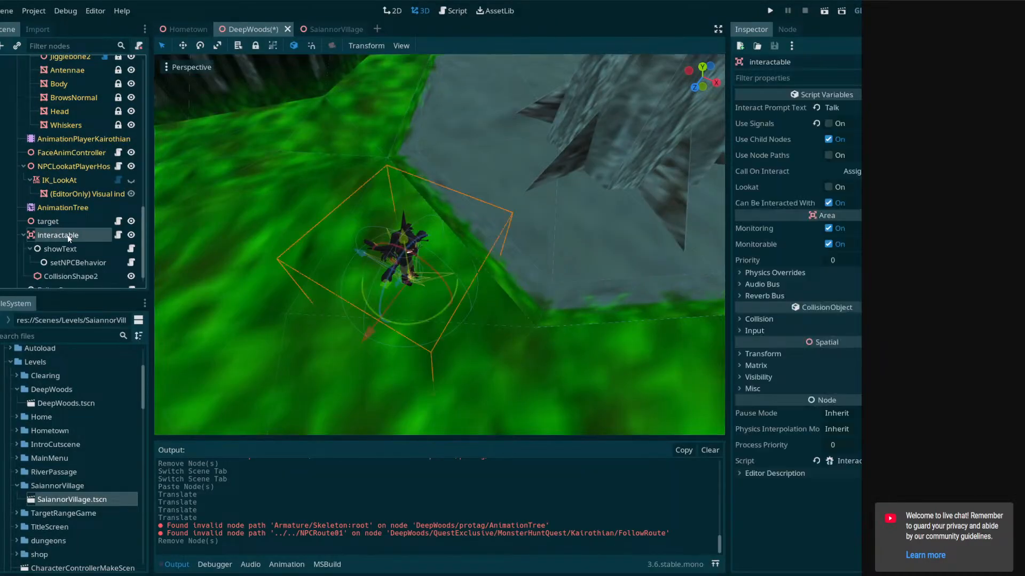
{"action": "scroll", "coordinate": [76, 242], "scroll_direction": "down", "scroll_amount": 1}
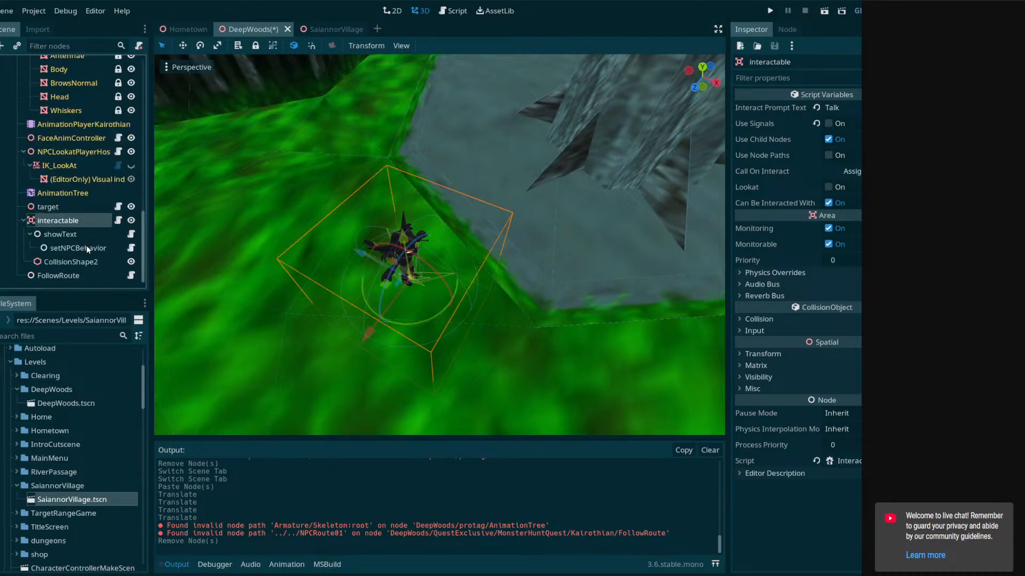
{"action": "left_click", "coordinate": [87, 249]}
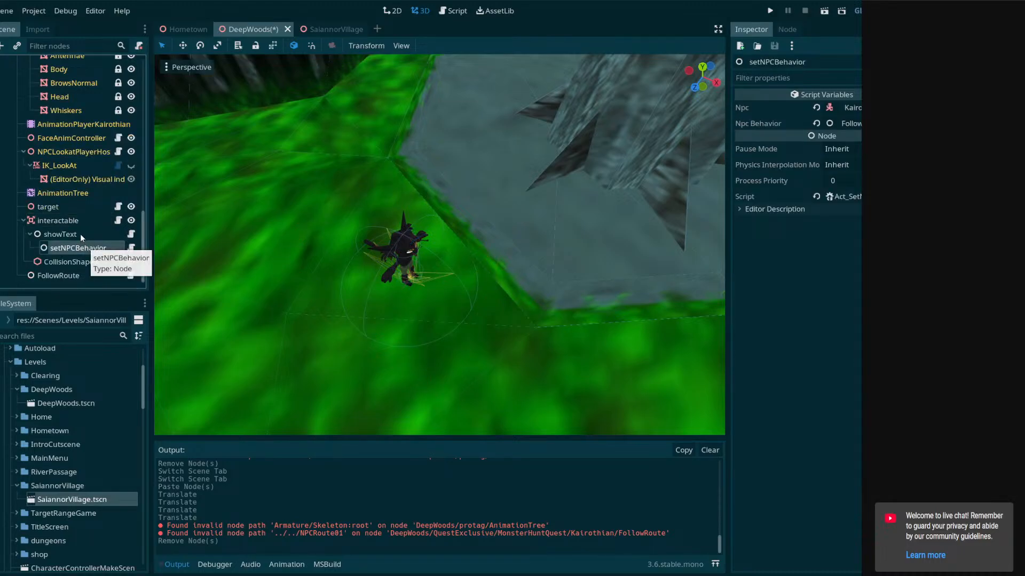
{"action": "left_click", "coordinate": [80, 234]}
{"action": "left_click", "coordinate": [75, 220]}
{"action": "left_click", "coordinate": [79, 233]}
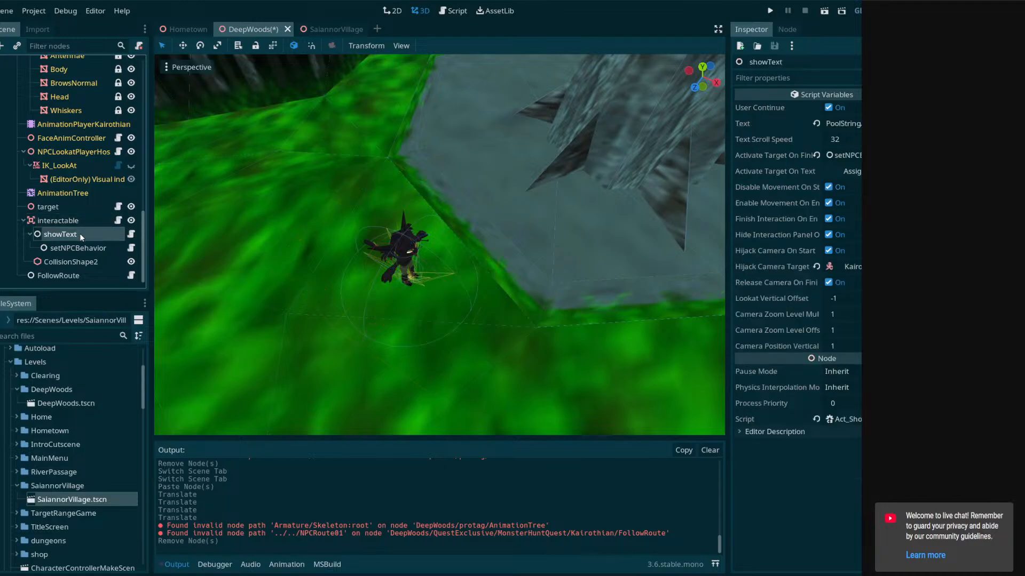
{"action": "left_click", "coordinate": [75, 220]}
{"action": "left_click", "coordinate": [79, 236]}
{"action": "left_click", "coordinate": [84, 248]}
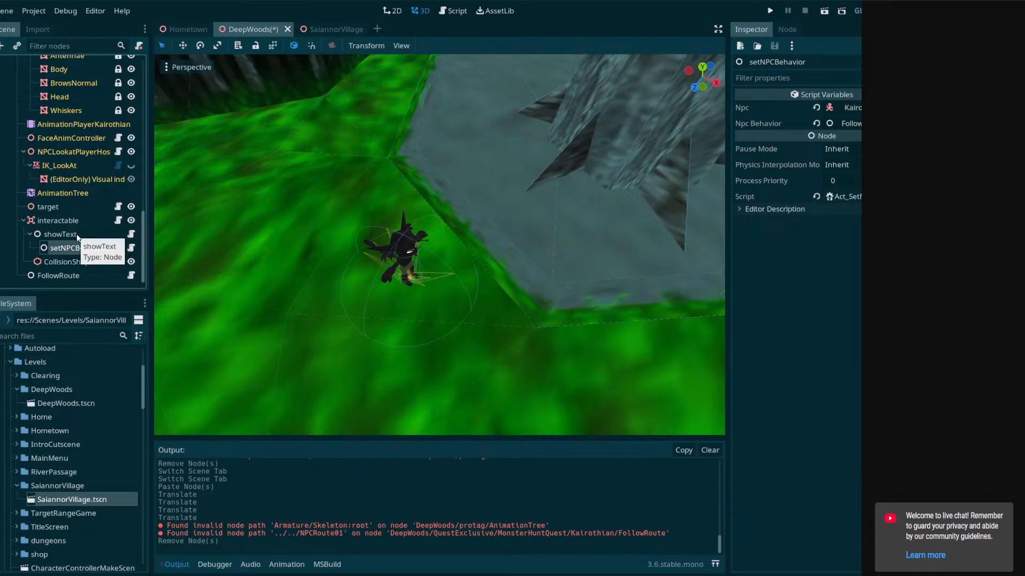
{"action": "left_click", "coordinate": [59, 274]}
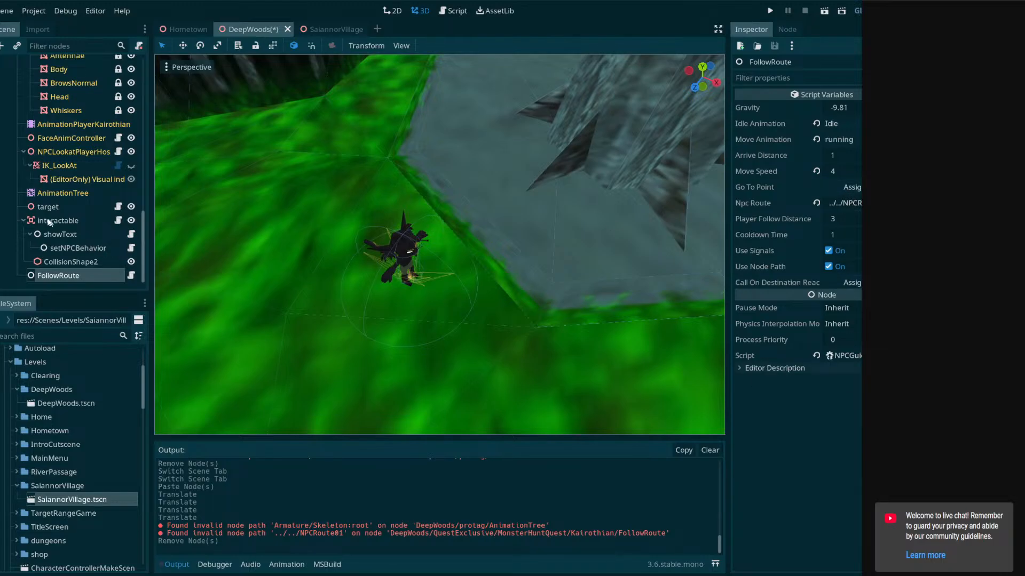
{"action": "scroll", "coordinate": [78, 223], "scroll_direction": "up", "scroll_amount": 5}
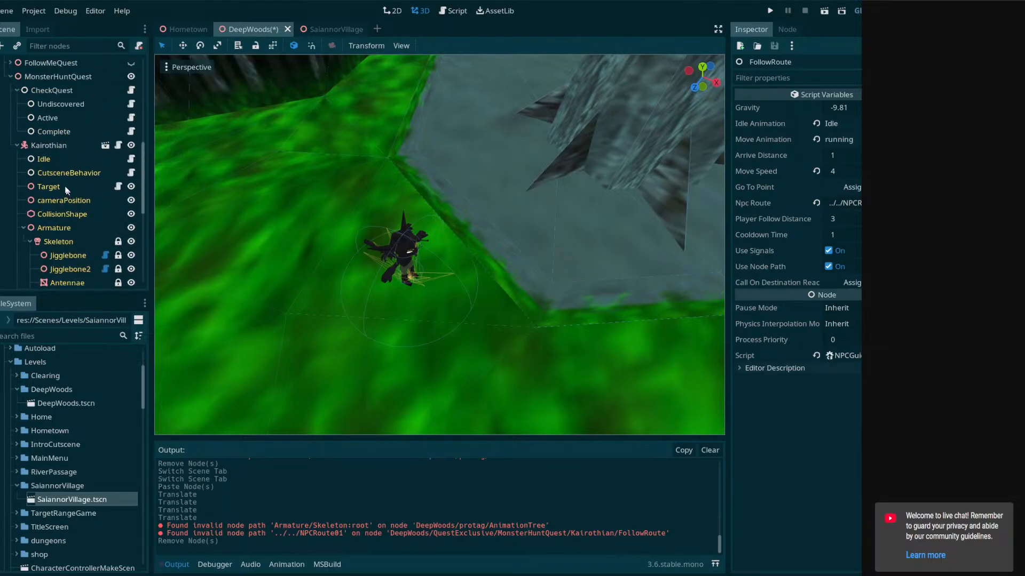
Reorder Kairothian's FollowRoute node so it sits directly after CutsceneBehavior in the node tree
{"action": "right_click", "coordinate": [42, 78]}
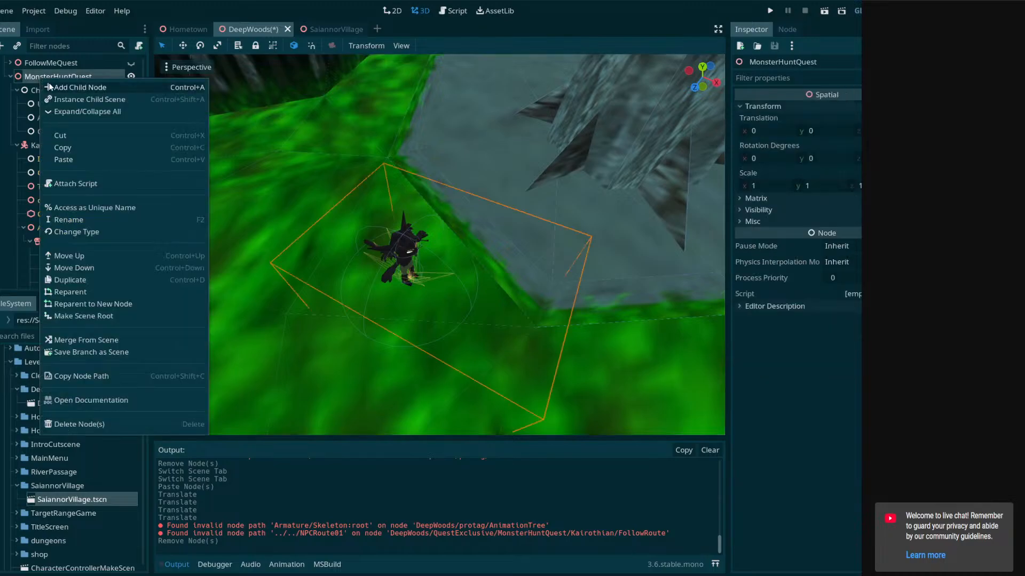
{"action": "left_click", "coordinate": [28, 148]}
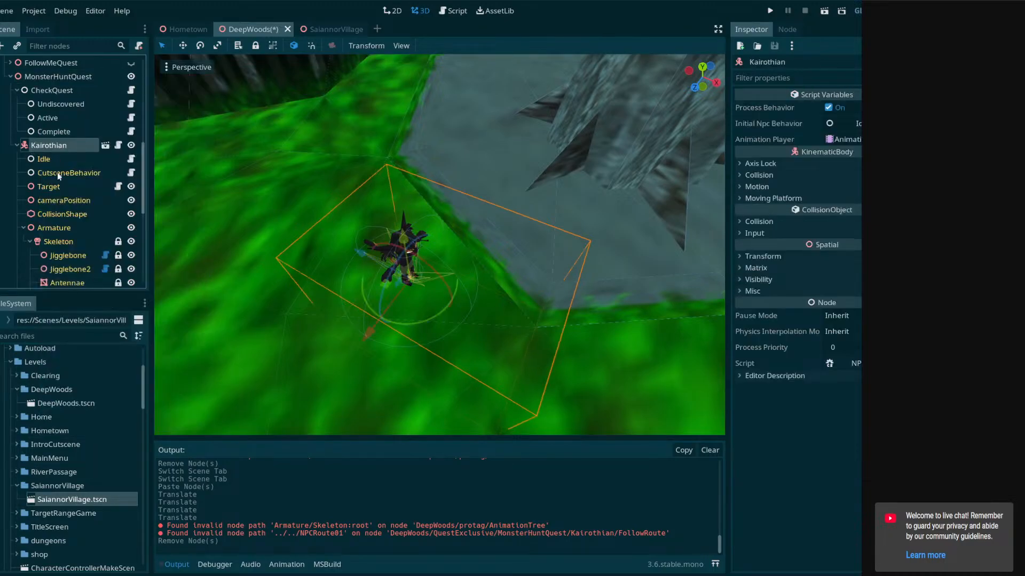
{"action": "scroll", "coordinate": [67, 220], "scroll_direction": "down", "scroll_amount": 5}
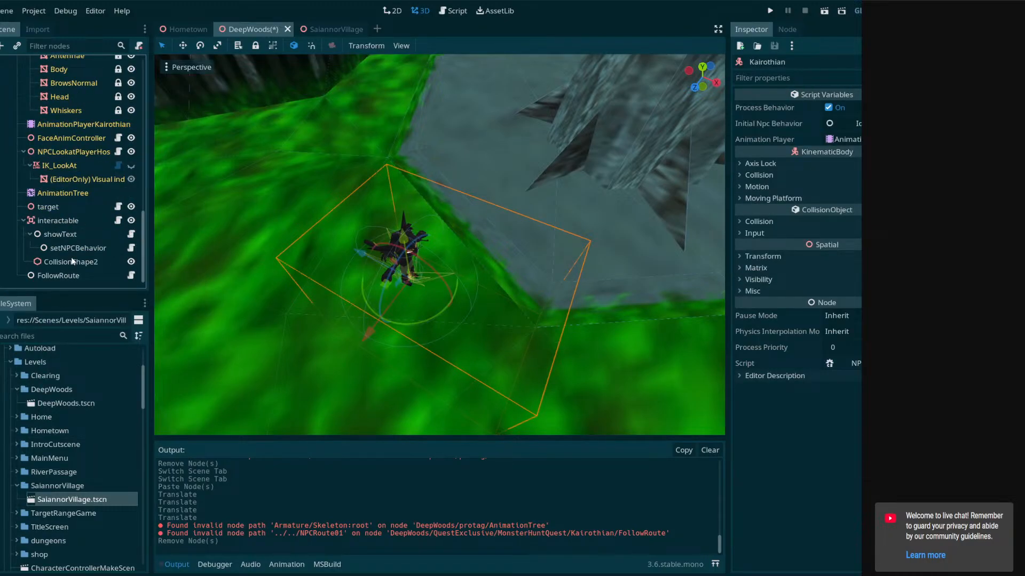
{"action": "left_click", "coordinate": [65, 273]}
{"action": "scroll", "coordinate": [65, 273], "scroll_direction": "up", "scroll_amount": 5}
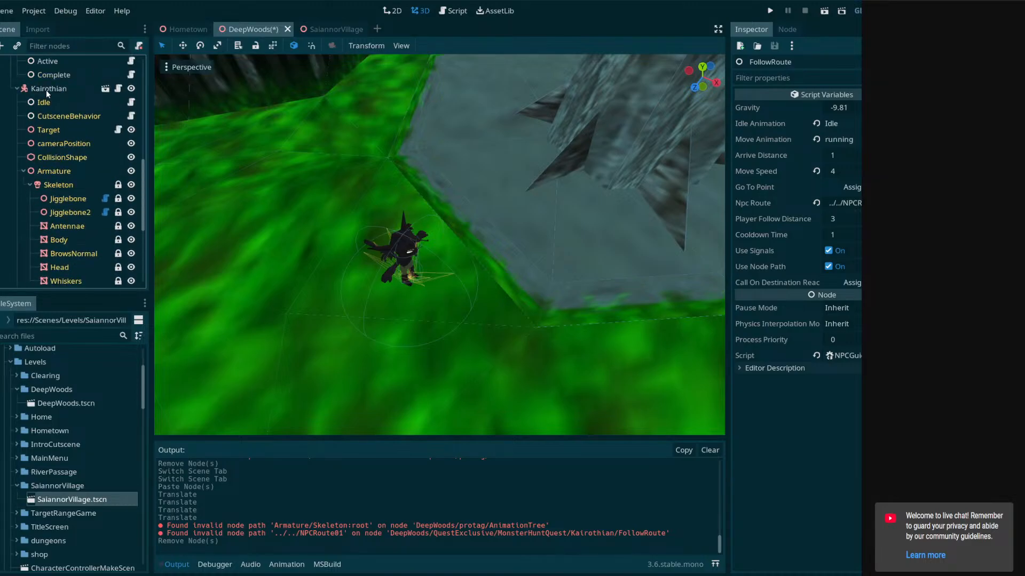
{"action": "right_click", "coordinate": [46, 90]}
{"action": "left_click", "coordinate": [45, 157]}
{"action": "scroll", "coordinate": [34, 165], "scroll_direction": "down", "scroll_amount": 6}
{"action": "left_click_drag", "start_coordinate": [56, 275], "coordinate": [37, 193]}
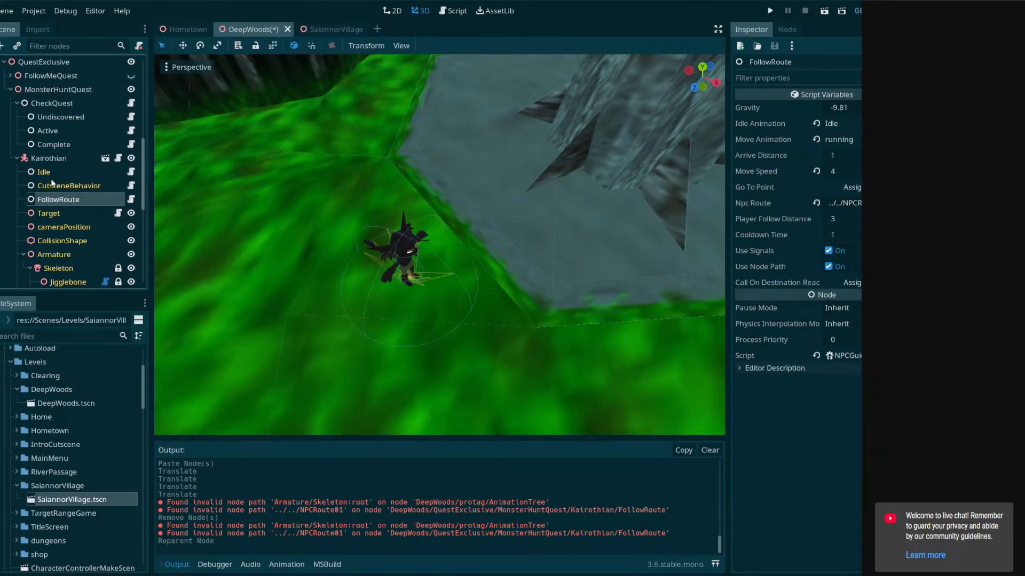
Add a Spatial child node to MonsterHuntQuest and name it NPCRoute01
{"action": "right_click", "coordinate": [50, 90]}
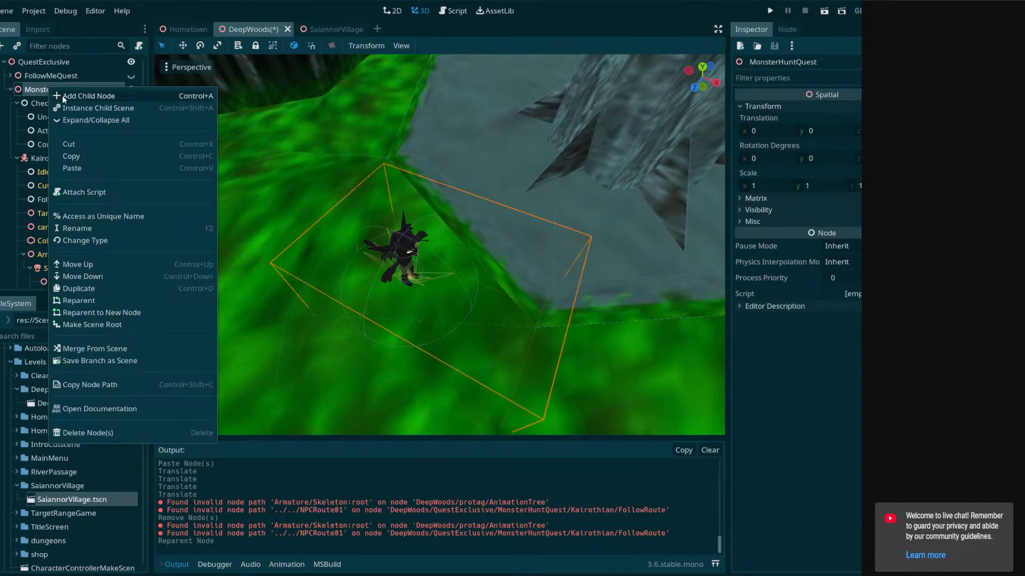
{"action": "left_click", "coordinate": [57, 99]}
{"action": "left_click", "coordinate": [338, 175]}
{"action": "double_click", "coordinate": [337, 174]}
{"action": "double_click", "coordinate": [57, 270]}
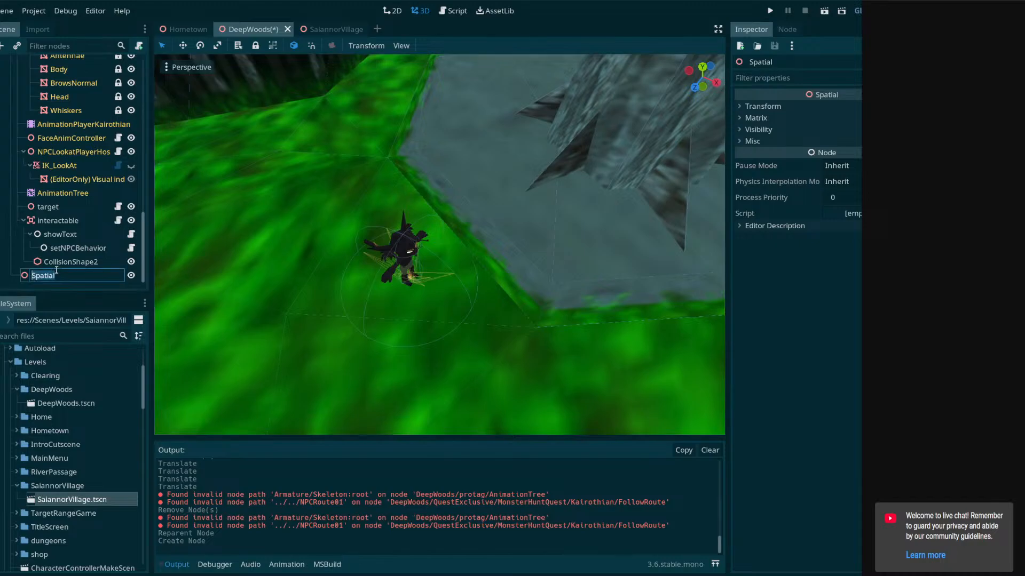
{"action": "type", "text": "NPCRoute01"}
{"action": "key", "text": "Return"}
{"action": "left_click", "coordinate": [68, 262]}
{"action": "left_click", "coordinate": [65, 275]}
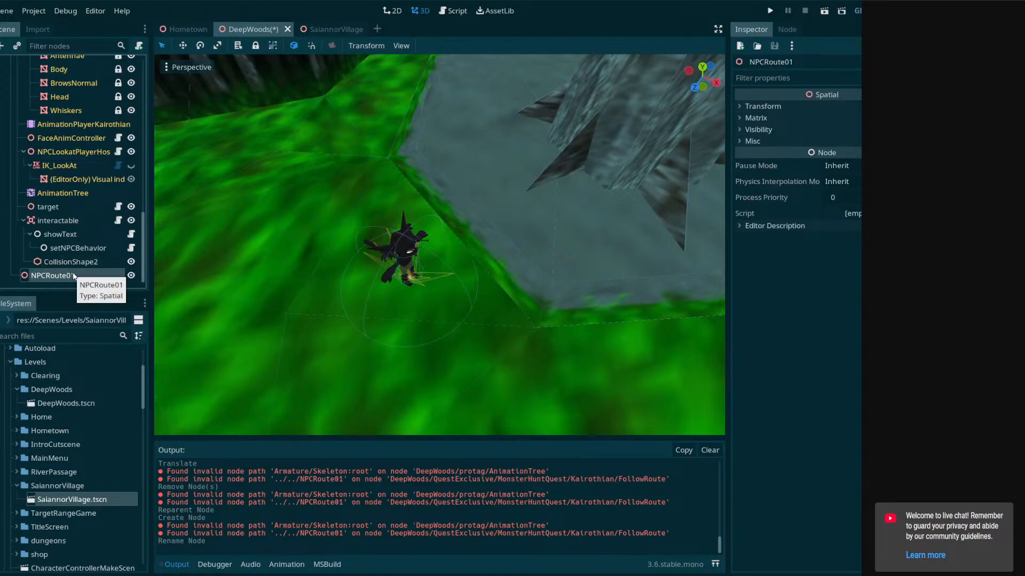
{"action": "left_click", "coordinate": [77, 262]}
{"action": "left_click", "coordinate": [74, 276]}
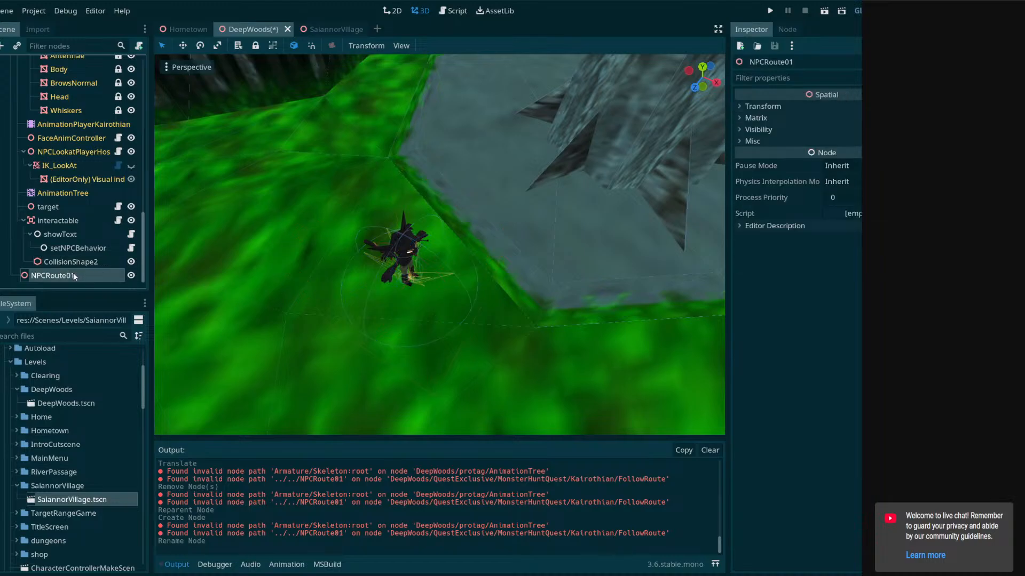
{"action": "left_click", "coordinate": [68, 262]}
{"action": "left_click", "coordinate": [80, 274]}
{"action": "left_click", "coordinate": [747, 107]}
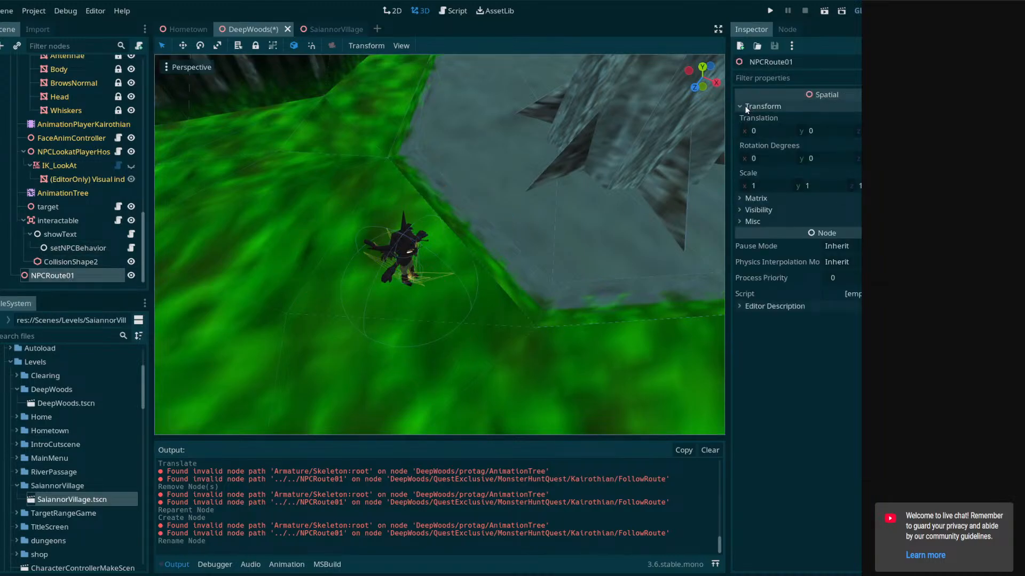
{"action": "left_click", "coordinate": [69, 262]}
{"action": "left_click", "coordinate": [74, 275]}
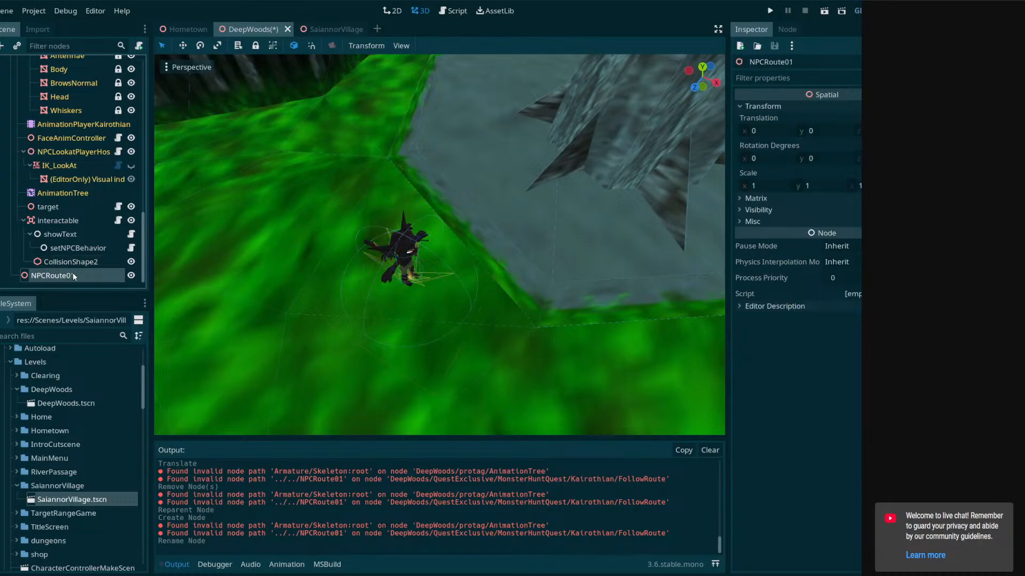
{"action": "double_click", "coordinate": [80, 276]}
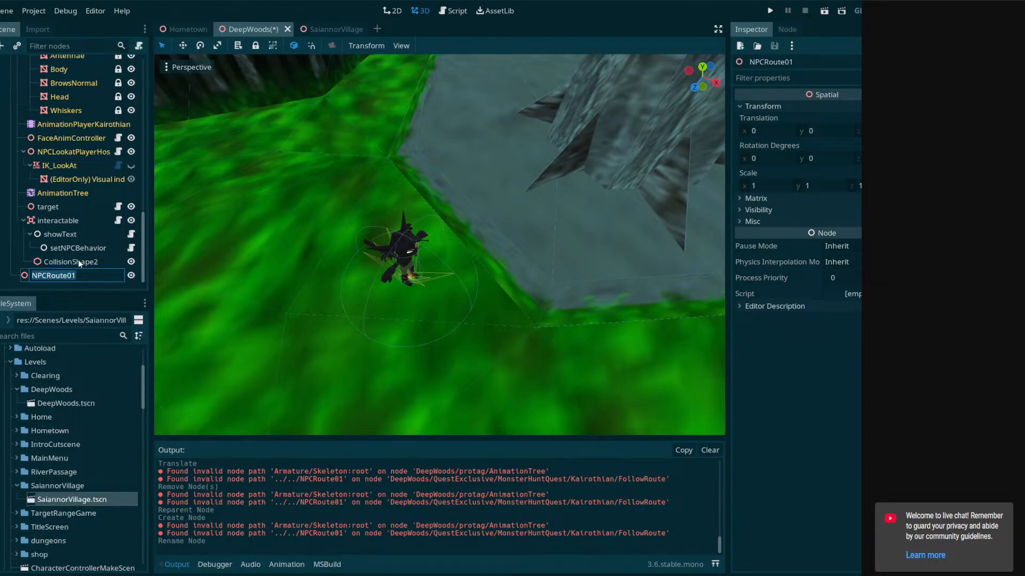
{"action": "left_click", "coordinate": [78, 259]}
{"action": "left_click", "coordinate": [98, 271]}
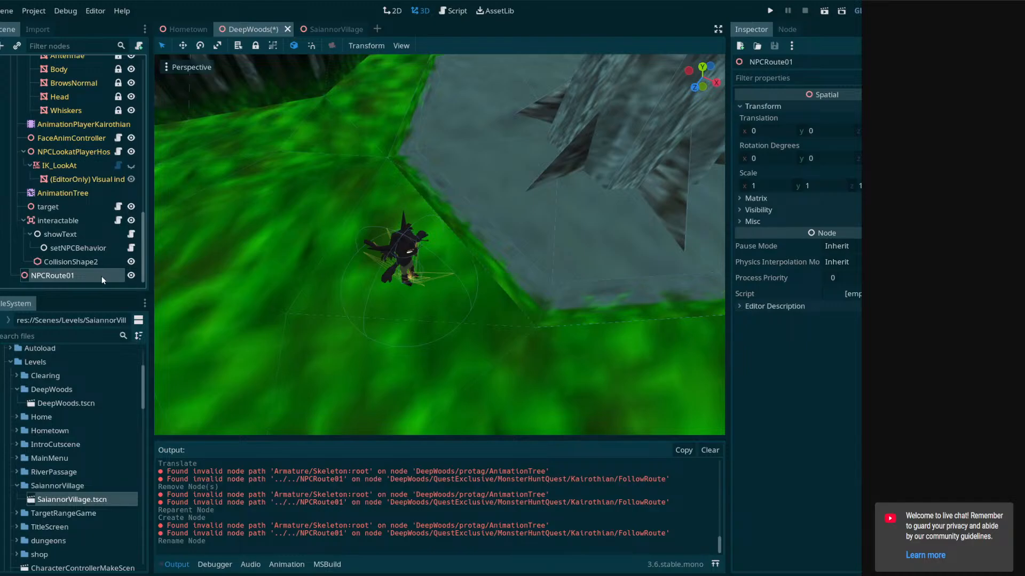
Move NPCRoute01 to Kairothian's spot beside the grey ground, with its X translation at -27
{"action": "middle_click_drag", "start_coordinate": [718, 160], "coordinate": [900, 112]}
{"action": "left_click_drag", "start_coordinate": [657, 176], "coordinate": [344, 365]}
{"action": "middle_click_drag", "start_coordinate": [482, 347], "coordinate": [405, 347]}
{"action": "left_click_drag", "start_coordinate": [541, 326], "coordinate": [503, 324]}
{"action": "middle_click_drag", "start_coordinate": [502, 325], "coordinate": [483, 326]}
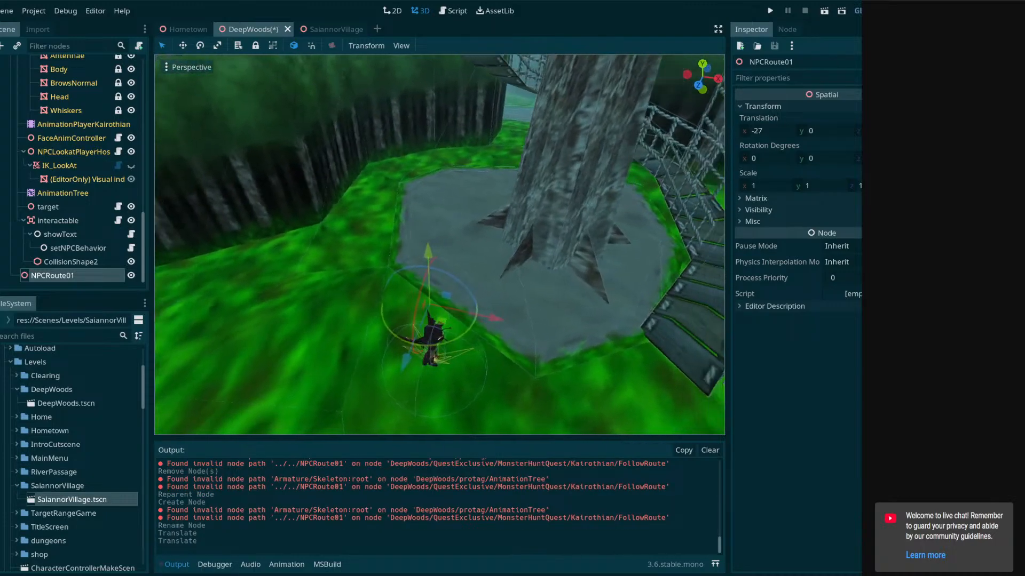
Assign the existing script Scripts/Patrol/NPCRoute.cs to the NPCRoute01 node
{"action": "right_click", "coordinate": [75, 274]}
{"action": "left_click", "coordinate": [46, 278]}
{"action": "left_click", "coordinate": [854, 293]}
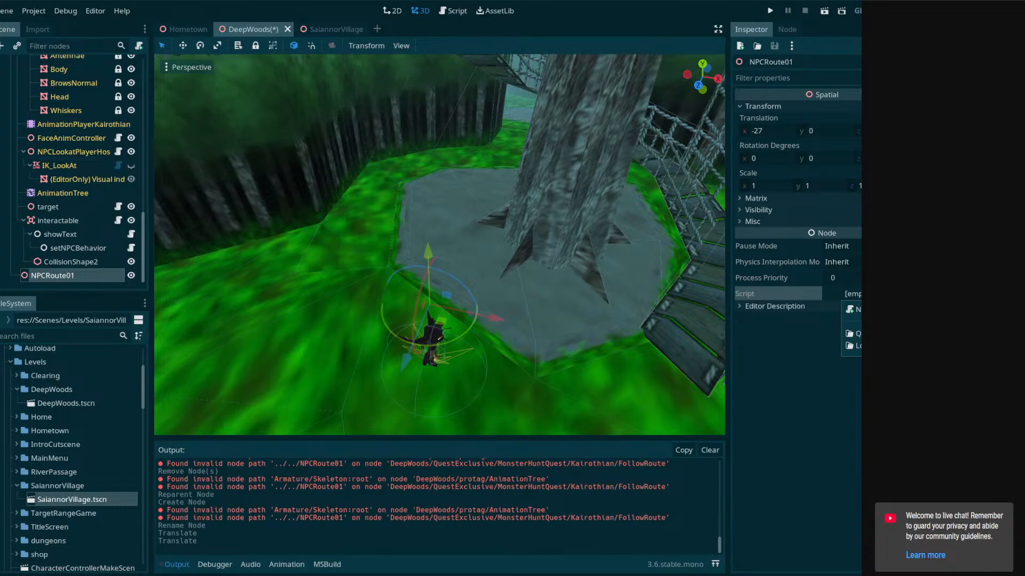
{"action": "left_click", "coordinate": [854, 333]}
{"action": "type", "text": "npcrou"}
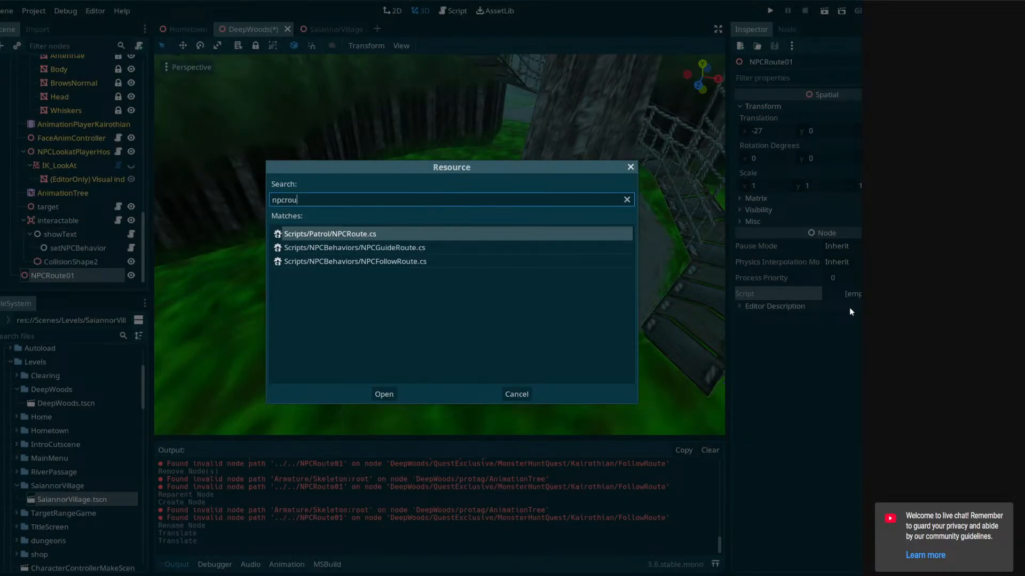
{"action": "key", "text": "Return"}
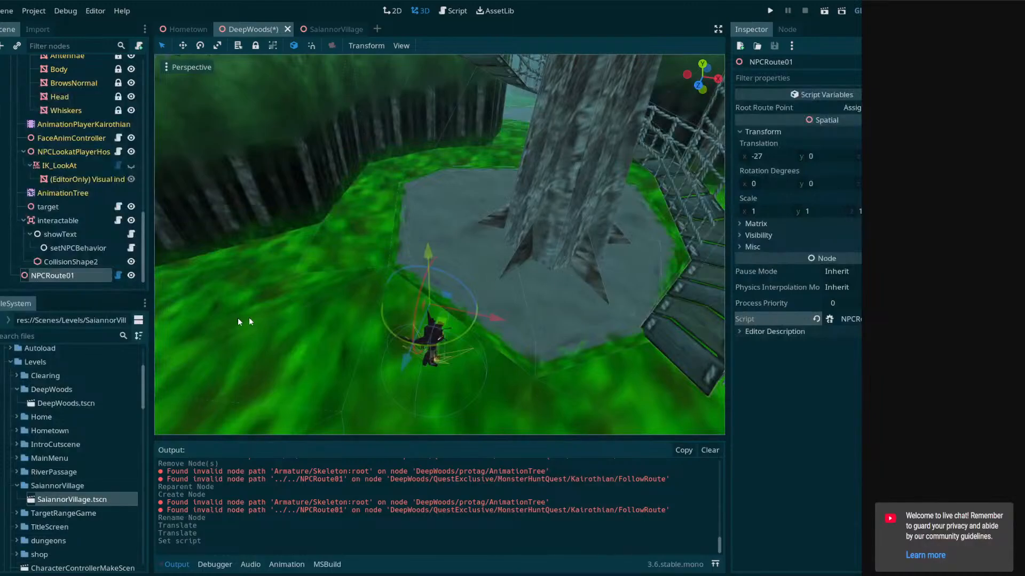
Add a Spatial child named routePoint01 to NPCRoute01 and assign it as the route's Root Route Point
{"action": "right_click", "coordinate": [74, 276]}
{"action": "left_click", "coordinate": [102, 207]}
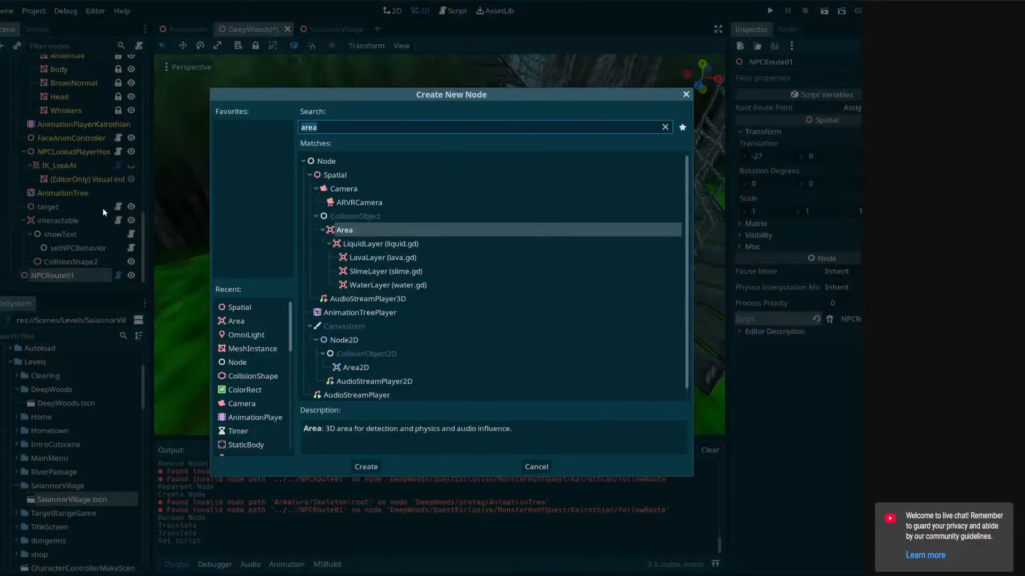
{"action": "double_click", "coordinate": [360, 179]}
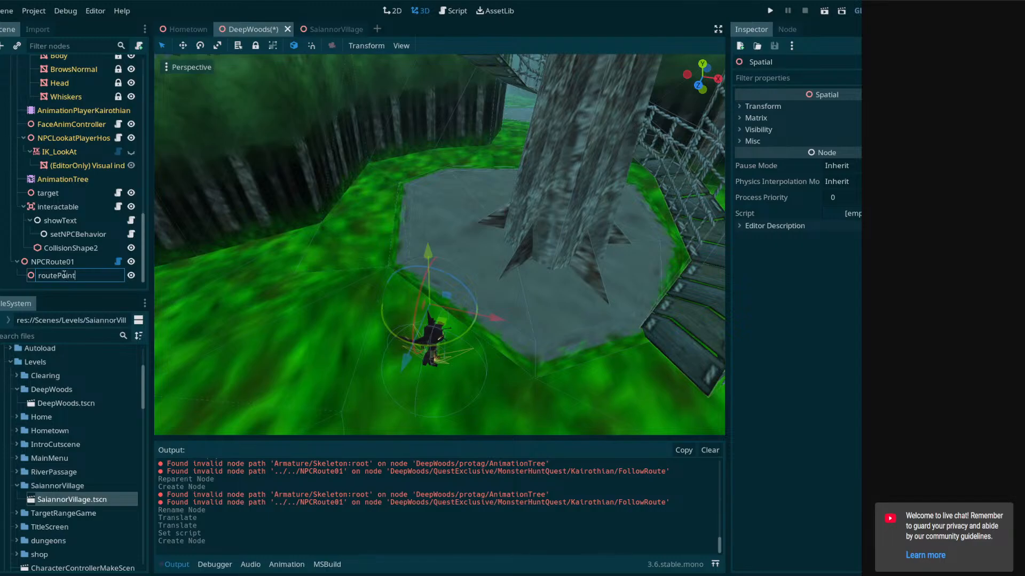
{"action": "type", "text": "routePoint01"}
{"action": "key", "text": "Return"}
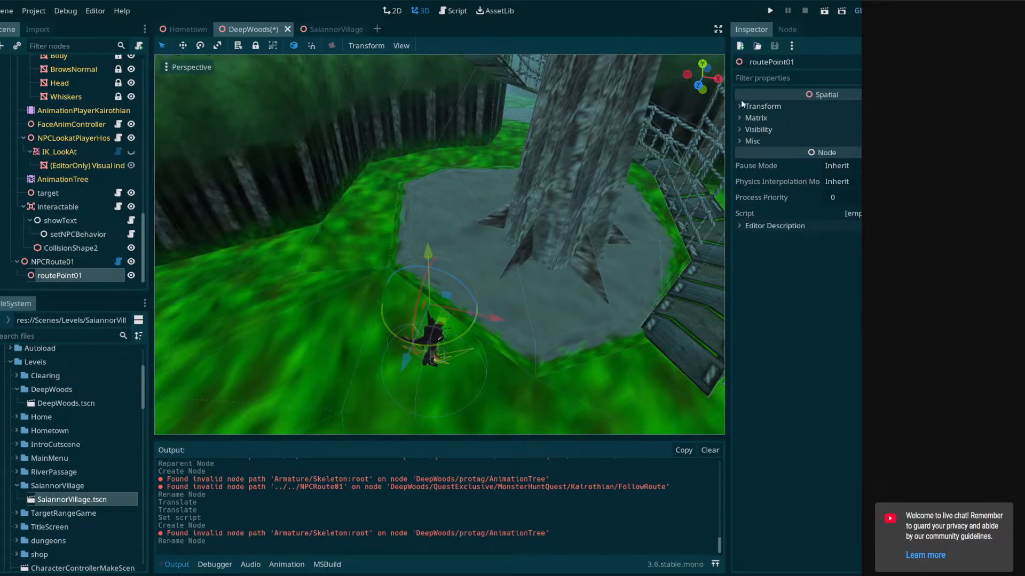
{"action": "left_click", "coordinate": [52, 262]}
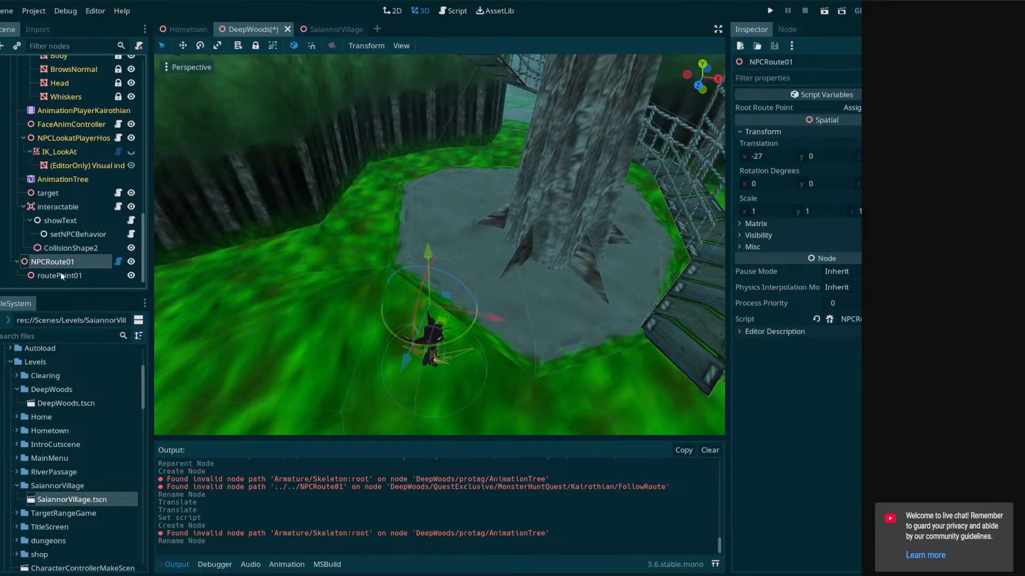
{"action": "left_click_drag", "start_coordinate": [59, 274], "coordinate": [848, 107]}
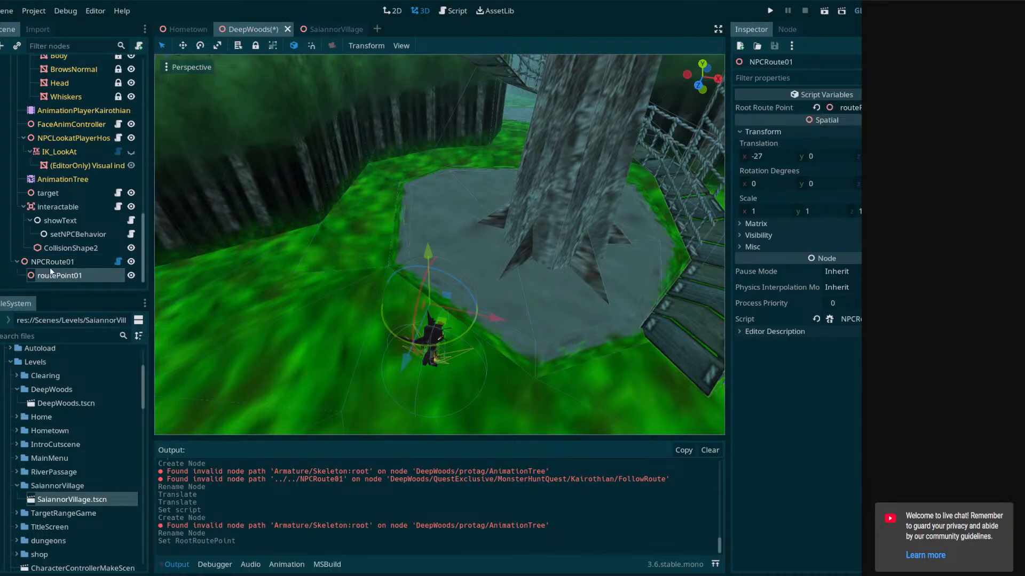
Assign the existing script Scripts/Patrol/RoutePoint.cs to the routePoint01 node
{"action": "left_click", "coordinate": [53, 276]}
{"action": "left_click", "coordinate": [852, 212]}
{"action": "left_click", "coordinate": [852, 249]}
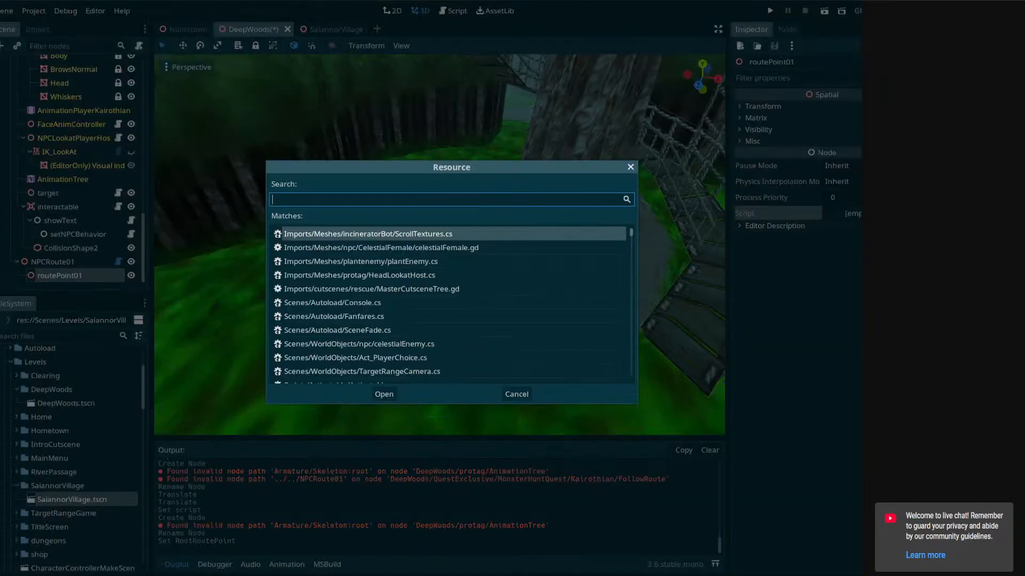
{"action": "type", "text": "route"}
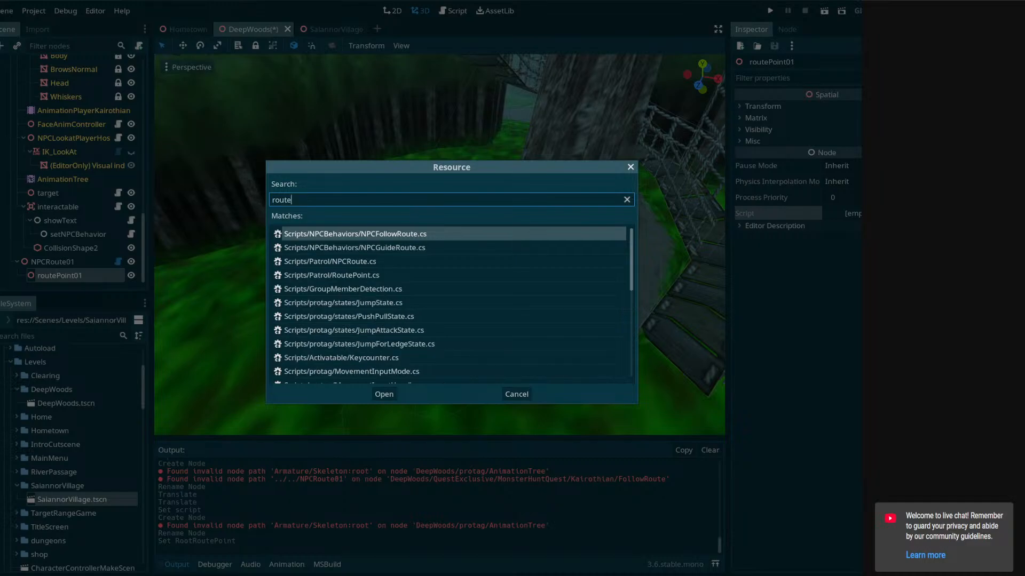
{"action": "type", "text": "p"}
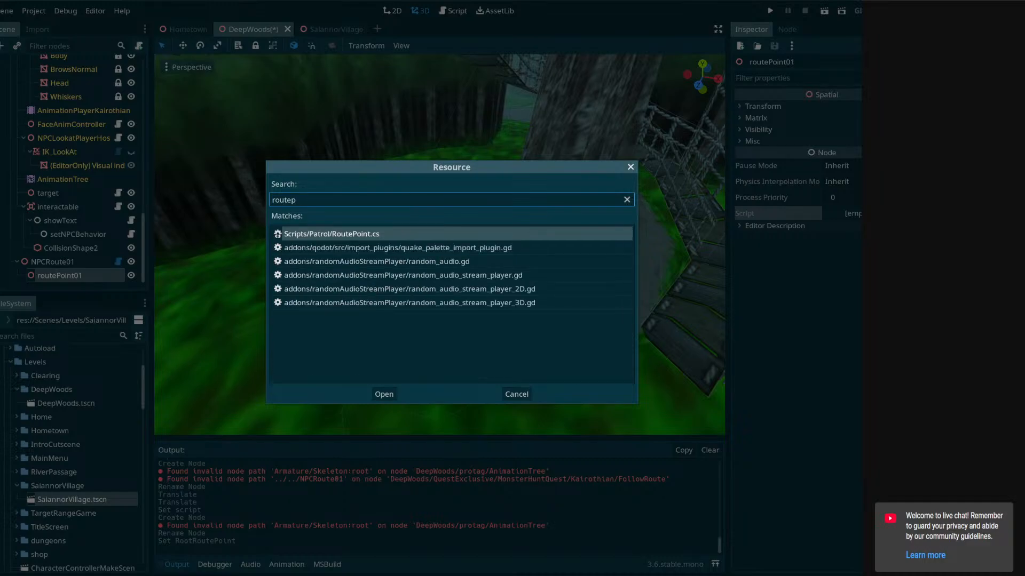
{"action": "key", "text": "Return"}
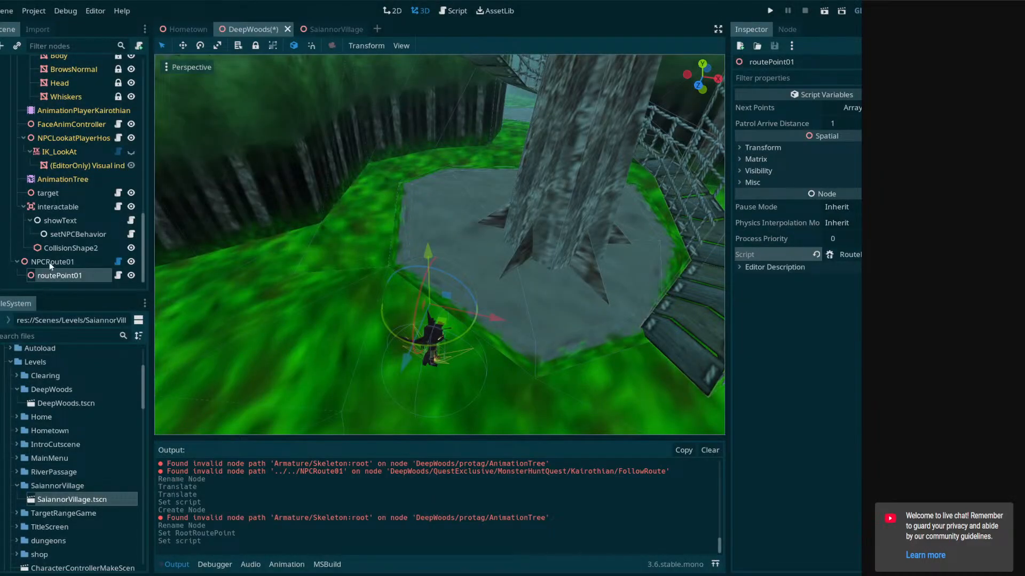
Duplicate routePoint01 and move the copy away from Kairothian to the separate grey ground patch near the purple-flowered plant
{"action": "right_click_drag", "start_coordinate": [380, 267], "coordinate": [457, 231]}
{"action": "key", "text": "ctrl+d"}
{"action": "middle_click_drag", "start_coordinate": [462, 297], "coordinate": [466, 365]}
{"action": "left_click_drag", "start_coordinate": [450, 412], "coordinate": [437, 124]}
{"action": "key", "text": "w"}
{"action": "right_click_drag", "start_coordinate": [436, 124], "coordinate": [438, 155]}
{"action": "key", "text": "e"}
{"action": "right_click_drag", "start_coordinate": [440, 245], "coordinate": [475, 205]}
{"action": "key", "text": "w"}
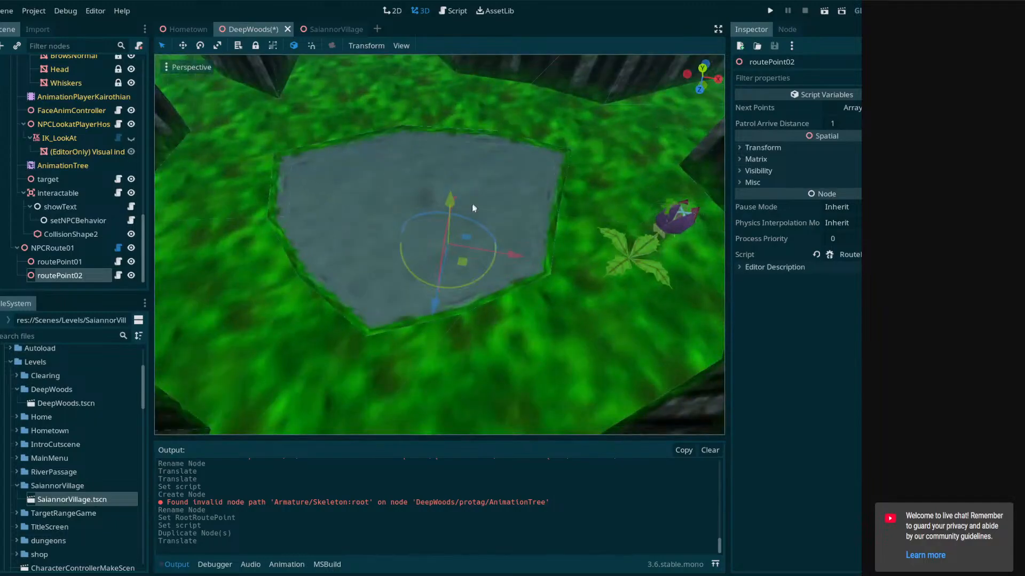
Adjust routePoint02's position so it sits on the grass just beyond the grey patch's edge, facing the large tree
{"action": "left_click_drag", "start_coordinate": [463, 262], "coordinate": [395, 368]}
{"action": "right_click_drag", "start_coordinate": [508, 307], "coordinate": [443, 330]}
{"action": "left_click_drag", "start_coordinate": [450, 277], "coordinate": [412, 273]}
{"action": "right_click_drag", "start_coordinate": [345, 266], "coordinate": [446, 271]}
{"action": "left_click_drag", "start_coordinate": [446, 270], "coordinate": [407, 110]}
{"action": "right_click_drag", "start_coordinate": [407, 110], "coordinate": [395, 201]}
Fine-tune routePoint01's position, checking its placement together with routePoint02's beside the grey ground patch
{"action": "left_click", "coordinate": [59, 261]}
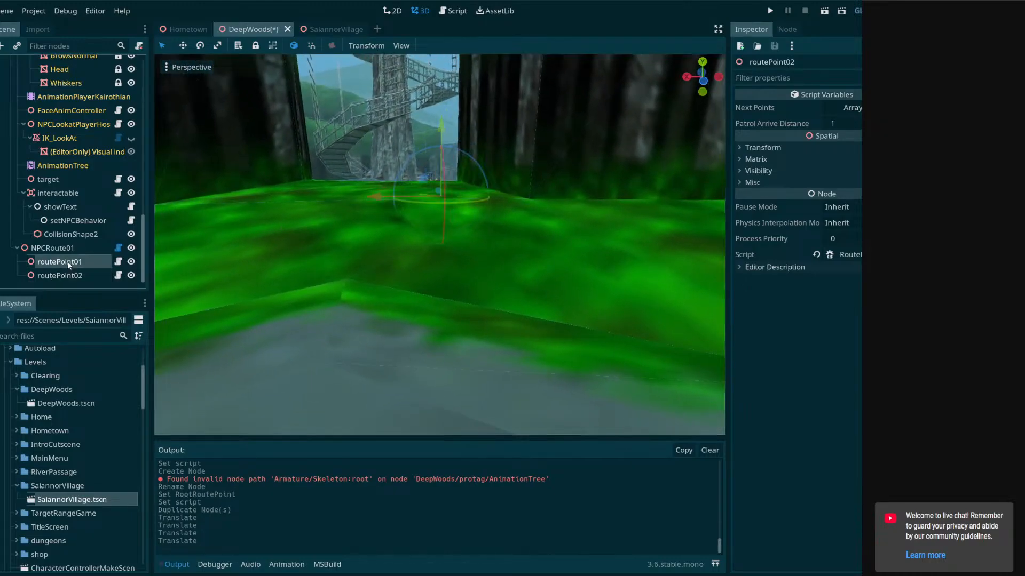
{"action": "key", "text": "f"}
{"action": "right_click_drag", "start_coordinate": [513, 251], "coordinate": [448, 259]}
{"action": "left_click_drag", "start_coordinate": [449, 222], "coordinate": [449, 180]}
{"action": "right_click_drag", "start_coordinate": [449, 180], "coordinate": [475, 218]}
{"action": "left_click", "coordinate": [84, 269]}
{"action": "key", "text": "f"}
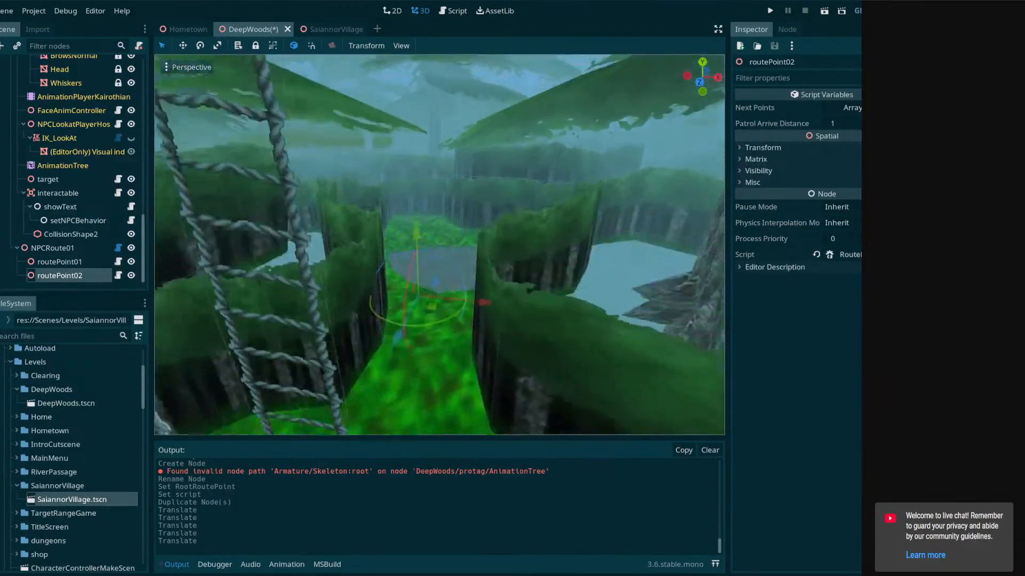
{"action": "right_click_drag", "start_coordinate": [439, 244], "coordinate": [461, 327]}
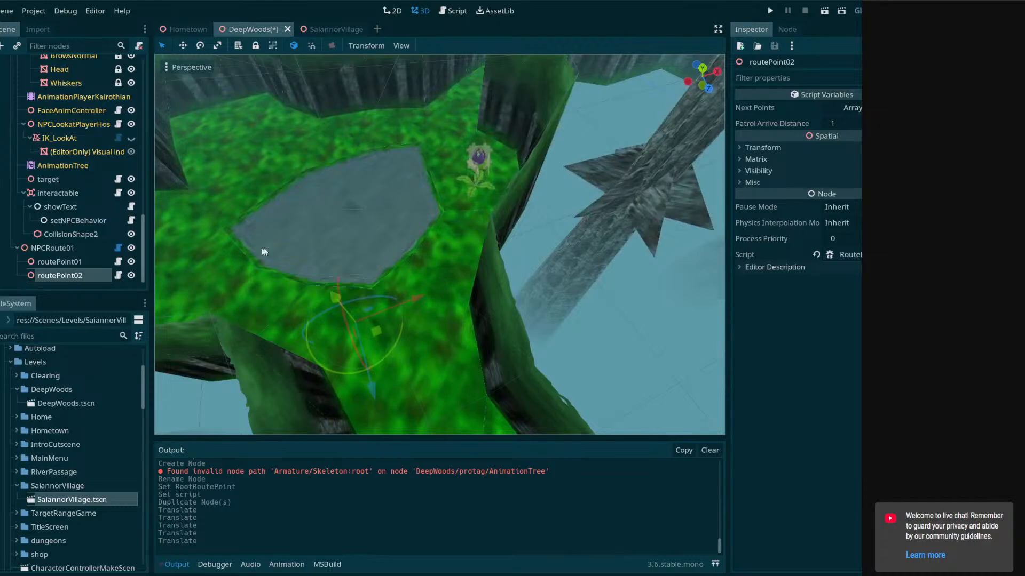
Duplicate routePoint02 and move the copy along the grass path, away from the grey patch and between the hedge walls
{"action": "left_click", "coordinate": [86, 264]}
{"action": "left_click", "coordinate": [82, 271]}
{"action": "key", "text": "ctrl+d"}
{"action": "right_click_drag", "start_coordinate": [427, 288], "coordinate": [483, 315]}
{"action": "left_click_drag", "start_coordinate": [328, 389], "coordinate": [355, 184]}
{"action": "right_click_drag", "start_coordinate": [355, 184], "coordinate": [306, 176]}
{"action": "key", "text": "w"}
{"action": "key", "text": "e"}
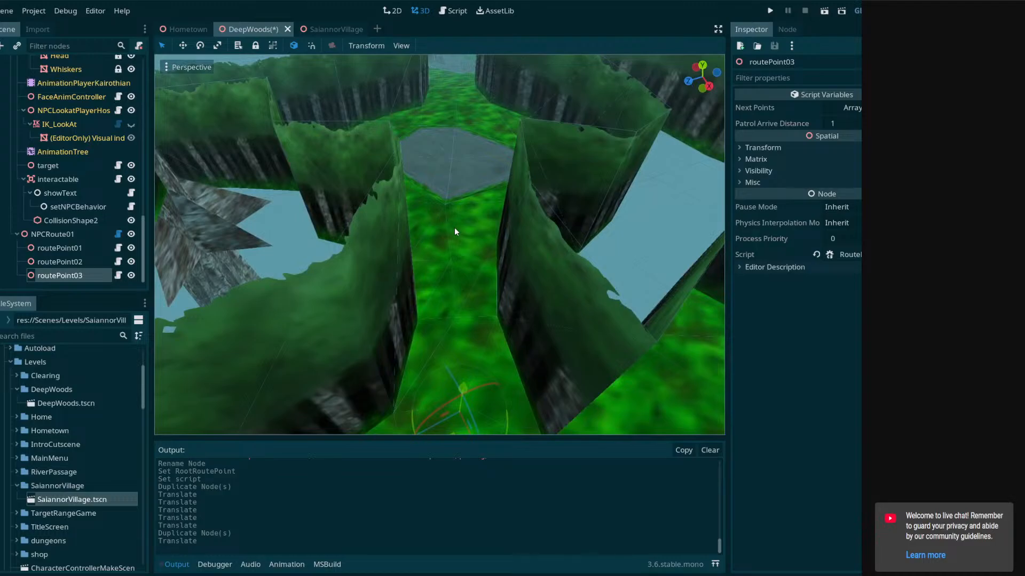
Duplicate routePoint03 and move the copy further along the grass corridor
{"action": "key", "text": "ctrl+d"}
{"action": "right_click_drag", "start_coordinate": [483, 256], "coordinate": [474, 355]}
{"action": "left_click_drag", "start_coordinate": [443, 366], "coordinate": [443, 126]}
{"action": "right_click_drag", "start_coordinate": [510, 312], "coordinate": [514, 278]}
{"action": "left_click_drag", "start_coordinate": [412, 212], "coordinate": [421, 133]}
{"action": "key", "text": "w"}
Reposition routePoint04 on the open grass at the mouth of the corridor between the hedge walls
{"action": "right_click_drag", "start_coordinate": [421, 134], "coordinate": [501, 224]}
{"action": "key", "text": "w"}
{"action": "left_click_drag", "start_coordinate": [241, 267], "coordinate": [614, 269]}
{"action": "right_click_drag", "start_coordinate": [694, 235], "coordinate": [721, 134]}
{"action": "right_click_drag", "start_coordinate": [593, 251], "coordinate": [578, 269]}
{"action": "right_click_drag", "start_coordinate": [456, 346], "coordinate": [422, 282]}
{"action": "left_click_drag", "start_coordinate": [414, 272], "coordinate": [442, 260]}
{"action": "right_click_drag", "start_coordinate": [442, 260], "coordinate": [433, 228]}
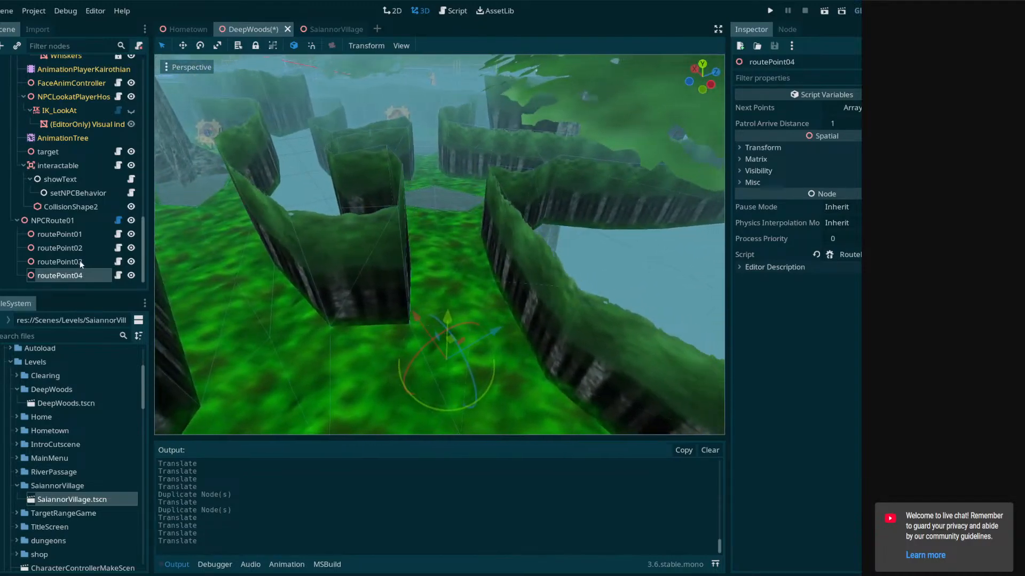
Check routePoint03 and routePoint04, and duplicate routePoint04 to continue the route further along the grass
{"action": "left_click", "coordinate": [77, 261]}
{"action": "right_click_drag", "start_coordinate": [196, 267], "coordinate": [200, 230]}
{"action": "key", "text": "q"}
{"action": "left_click", "coordinate": [83, 276]}
{"action": "right_click_drag", "start_coordinate": [198, 267], "coordinate": [196, 259]}
{"action": "right_click_drag", "start_coordinate": [451, 273], "coordinate": [436, 271]}
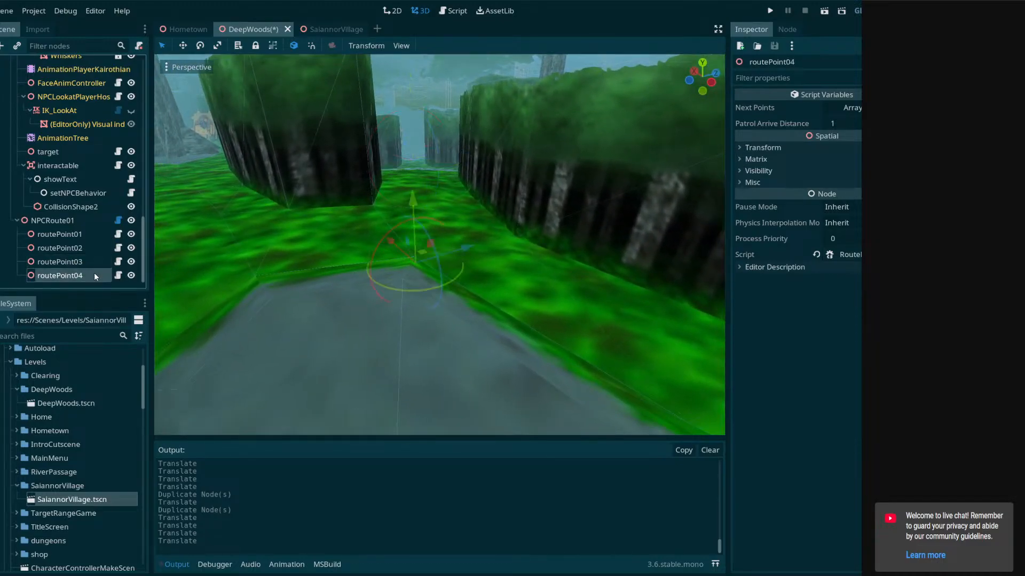
{"action": "key", "text": "ctrl+d"}
{"action": "right_click_drag", "start_coordinate": [385, 292], "coordinate": [325, 240]}
{"action": "left_click", "coordinate": [373, 312]}
{"action": "left_click_drag", "start_coordinate": [375, 300], "coordinate": [364, 216]}
Raise routePoint04 along its vertical axis
{"action": "right_click_drag", "start_coordinate": [364, 215], "coordinate": [266, 215]}
{"action": "right_click_drag", "start_coordinate": [582, 245], "coordinate": [482, 245]}
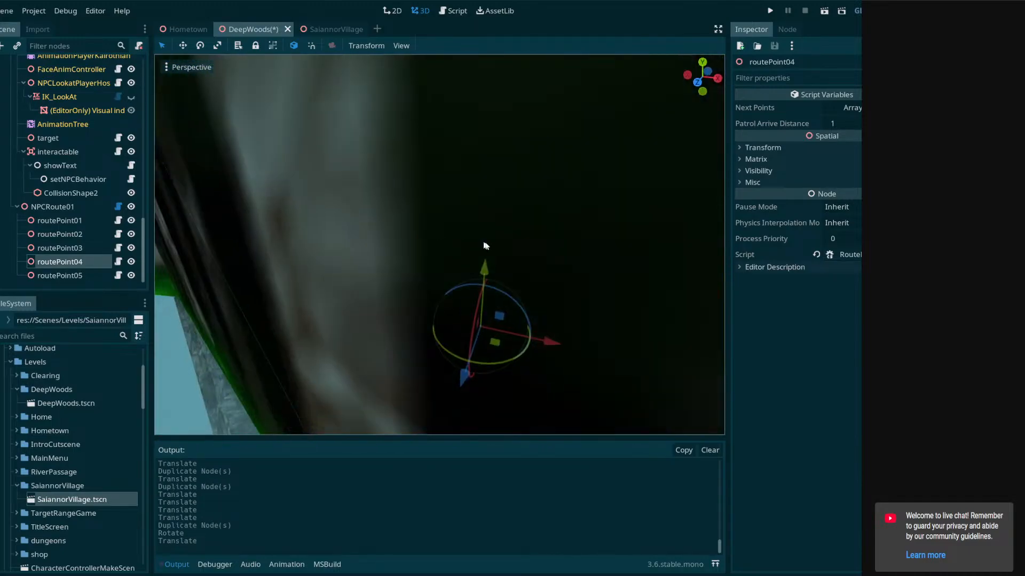
{"action": "left_click_drag", "start_coordinate": [482, 244], "coordinate": [484, 166]}
{"action": "right_click_drag", "start_coordinate": [468, 277], "coordinate": [471, 220]}
Examine where routePoint03 and routePoint04 sit relative to the grassy path and the grey patch
{"action": "double_click", "coordinate": [69, 250]}
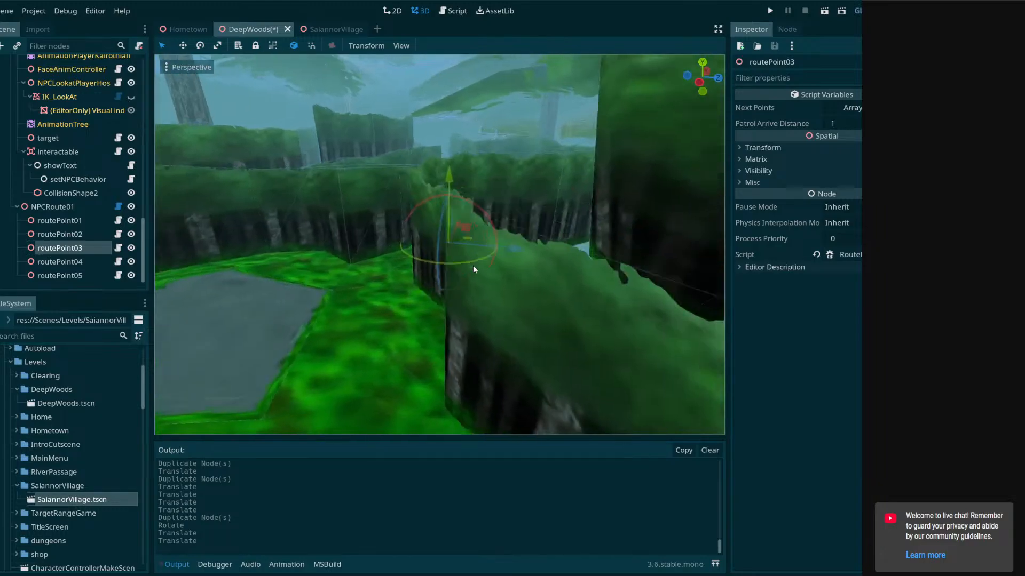
{"action": "right_click_drag", "start_coordinate": [469, 278], "coordinate": [494, 295]}
{"action": "key", "text": "f"}
{"action": "scroll", "coordinate": [452, 278], "scroll_direction": "up", "scroll_amount": 3}
{"action": "key", "text": "f"}
{"action": "scroll", "coordinate": [494, 295], "scroll_direction": "up", "scroll_amount": 4}
{"action": "scroll", "coordinate": [501, 293], "scroll_direction": "down", "scroll_amount": 8}
{"action": "key", "text": "w"}
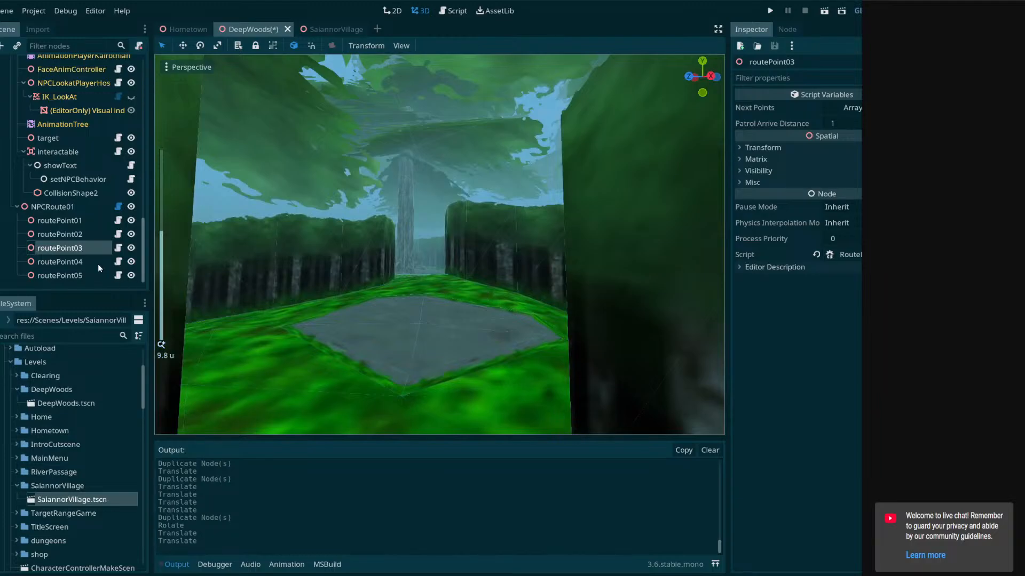
{"action": "left_click", "coordinate": [80, 261]}
{"action": "key", "text": "f"}
{"action": "middle_click_drag", "start_coordinate": [443, 299], "coordinate": [352, 182]}
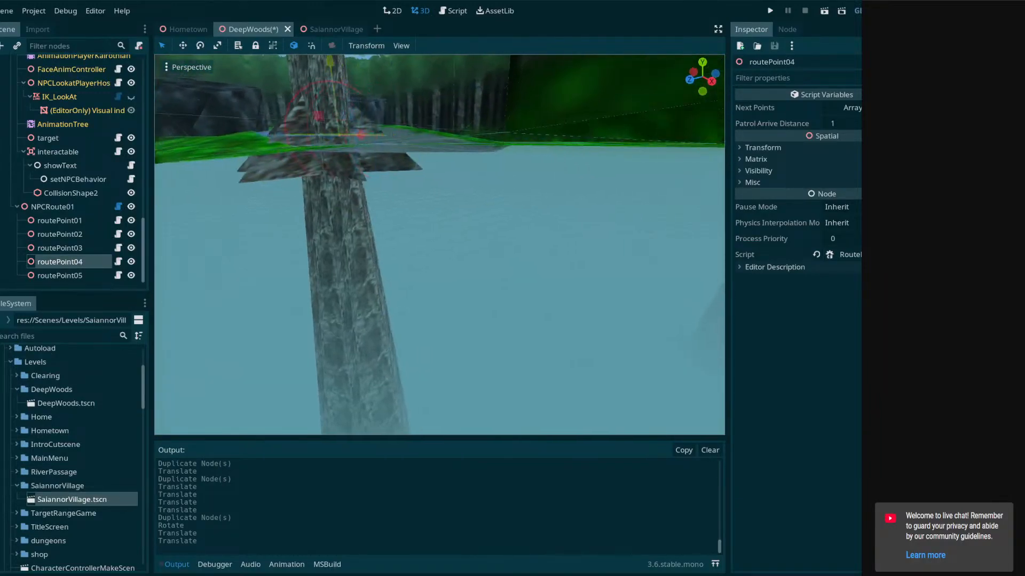
Adjust routePoint05's height and orientation so it sits close to the grass surface
{"action": "left_click", "coordinate": [73, 274]}
{"action": "key", "text": "f"}
{"action": "middle_click_drag", "start_coordinate": [525, 177], "coordinate": [427, 256]}
{"action": "left_click_drag", "start_coordinate": [468, 247], "coordinate": [465, 197]}
{"action": "left_click", "coordinate": [465, 198]}
{"action": "middle_click_drag", "start_coordinate": [593, 230], "coordinate": [502, 205]}
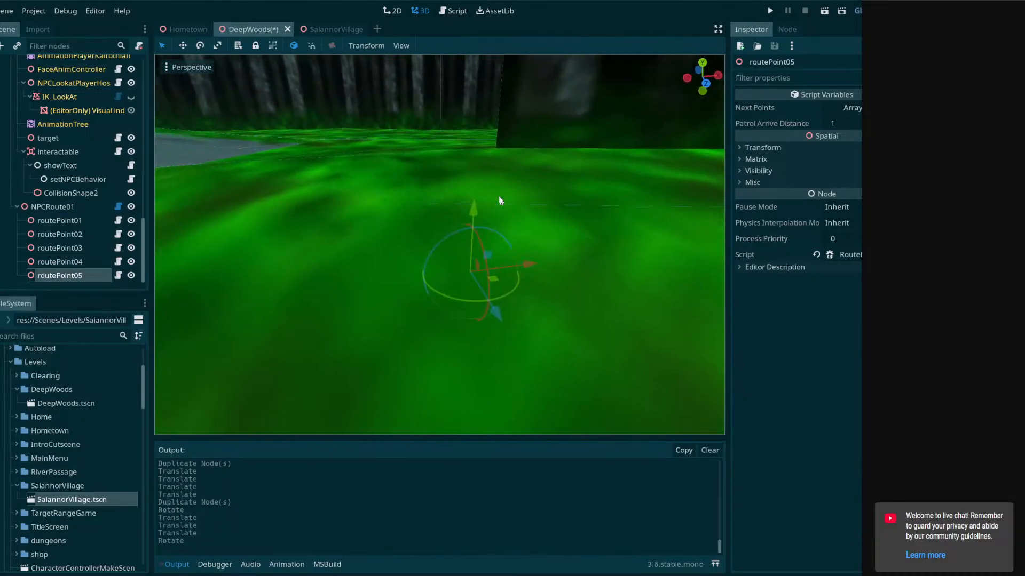
{"action": "left_click_drag", "start_coordinate": [458, 150], "coordinate": [460, 143]}
{"action": "middle_click_drag", "start_coordinate": [498, 181], "coordinate": [373, 230]}
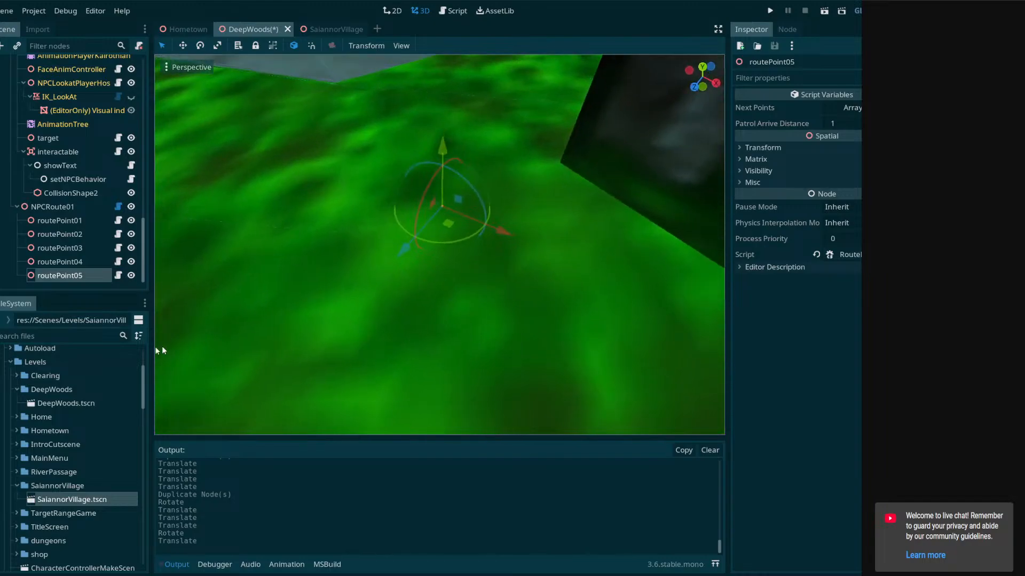
Move routePoint05 onto the grass between the grey patch's corner and the dark hedge wall
{"action": "left_click", "coordinate": [76, 265]}
{"action": "left_click", "coordinate": [76, 275]}
{"action": "scroll", "coordinate": [459, 224], "scroll_direction": "down", "scroll_amount": 6}
{"action": "middle_click_drag", "start_coordinate": [459, 224], "coordinate": [467, 298]}
{"action": "left_click_drag", "start_coordinate": [452, 316], "coordinate": [457, 186]}
{"action": "middle_click_drag", "start_coordinate": [456, 186], "coordinate": [539, 128]}
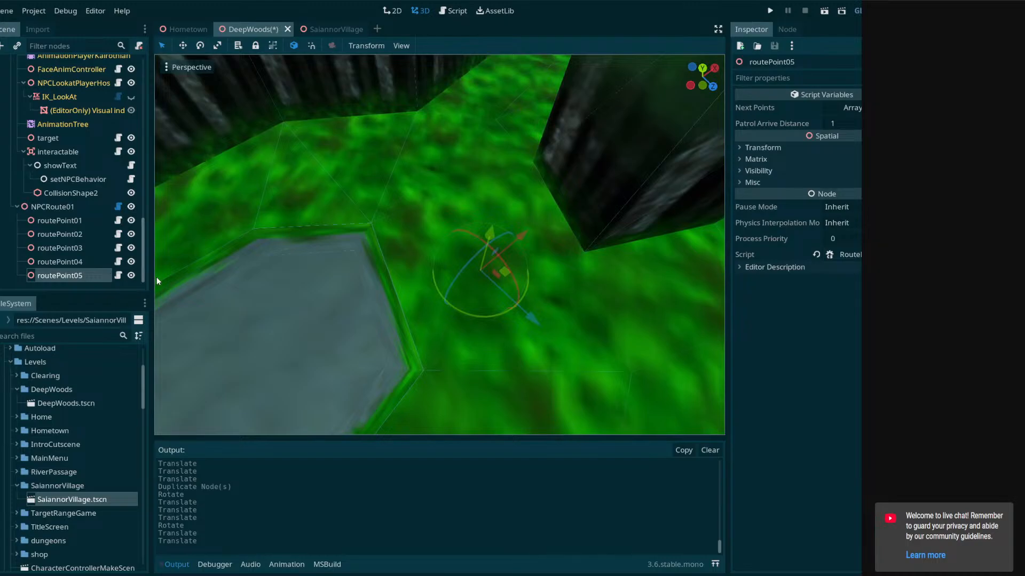
Duplicate routePoint05 and move the copy to the entrance of the grass corridor between the two hedge walls
{"action": "key", "text": "ctrl+d"}
{"action": "mouse_move", "coordinate": [510, 274]}
{"action": "left_mouse_down"}
{"action": "mouse_move", "coordinate": [503, 183]}
{"action": "mouse_move", "coordinate": [473, 158]}
{"action": "mouse_move", "coordinate": [488, 152]}
{"action": "left_mouse_up"}
{"action": "right_click_drag", "start_coordinate": [487, 152], "coordinate": [565, 100]}
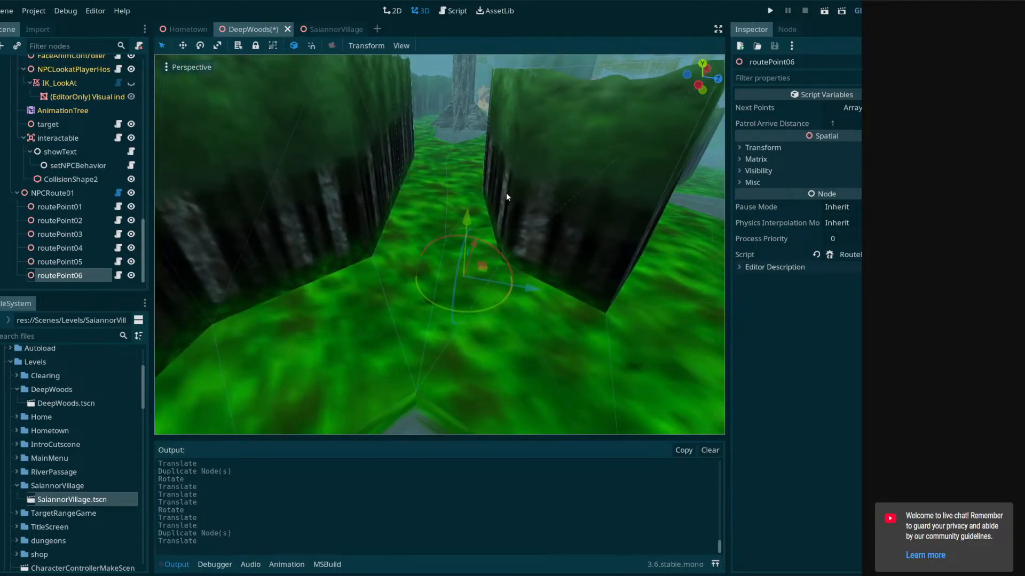
Duplicate routePoint06 and select the copy for moving
{"action": "left_click", "coordinate": [86, 272]}
{"action": "key", "text": "ctrl+d"}
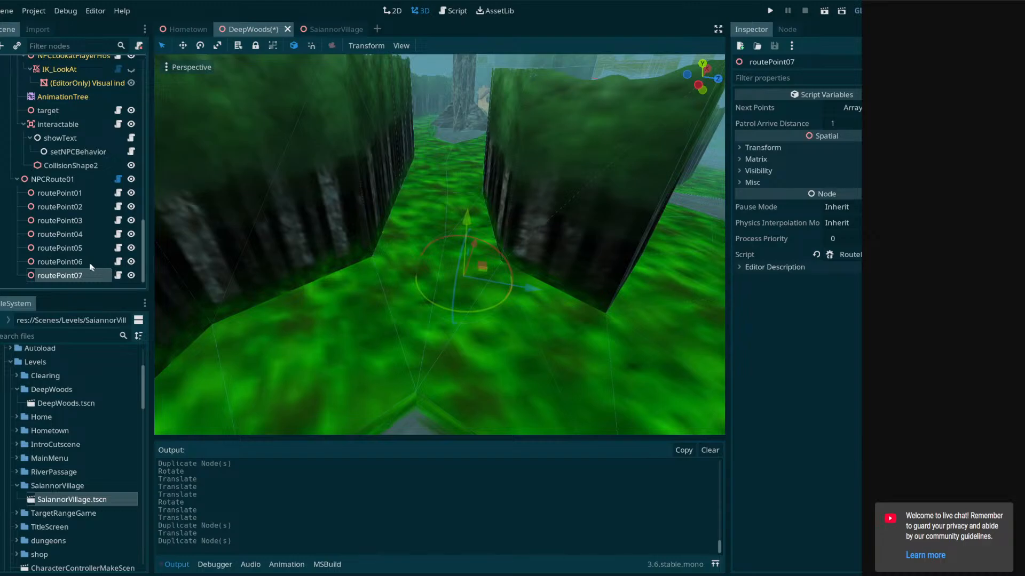
{"action": "left_click", "coordinate": [85, 250]}
{"action": "left_click", "coordinate": [85, 263]}
{"action": "left_click", "coordinate": [86, 275]}
{"action": "key", "text": "e"}
{"action": "right_click_drag", "start_coordinate": [465, 248], "coordinate": [512, 306]}
{"action": "left_click_drag", "start_coordinate": [476, 368], "coordinate": [452, 259]}
{"action": "key", "text": "ctrl+z"}
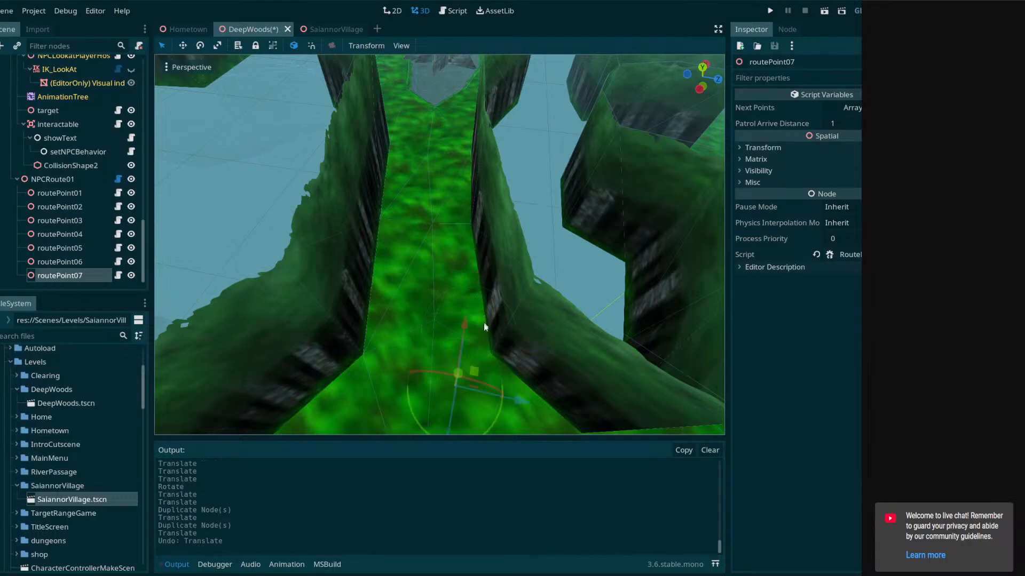
Move routePoint07 through the long corridor to the grass beside the grey patch with the large tree
{"action": "left_click_drag", "start_coordinate": [481, 363], "coordinate": [432, 109]}
{"action": "right_click_drag", "start_coordinate": [468, 169], "coordinate": [471, 241]}
{"action": "key", "text": "w"}
{"action": "left_click_drag", "start_coordinate": [462, 227], "coordinate": [442, 122]}
{"action": "mouse_move", "coordinate": [442, 122]}
{"action": "right_mouse_down"}
{"action": "mouse_move", "coordinate": [446, 160]}
{"action": "mouse_move", "coordinate": [440, 124]}
{"action": "right_mouse_up"}
{"action": "key", "text": "w"}
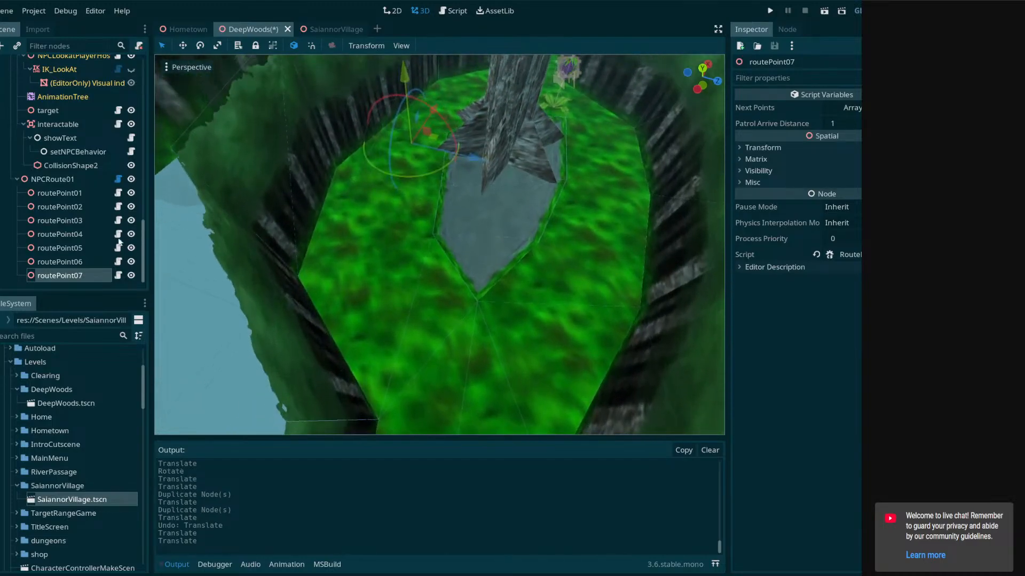
Duplicate routePoint07 and move the copy along the grass strip beside the large tree's roots
{"action": "key", "text": "ctrl+d"}
{"action": "right_click_drag", "start_coordinate": [258, 288], "coordinate": [258, 208]}
{"action": "key", "text": "w"}
{"action": "right_click_drag", "start_coordinate": [416, 274], "coordinate": [429, 275]}
{"action": "key", "text": "a"}
{"action": "key", "text": "w"}
{"action": "right_click_drag", "start_coordinate": [469, 304], "coordinate": [475, 373]}
{"action": "right_click_drag", "start_coordinate": [474, 277], "coordinate": [474, 297]}
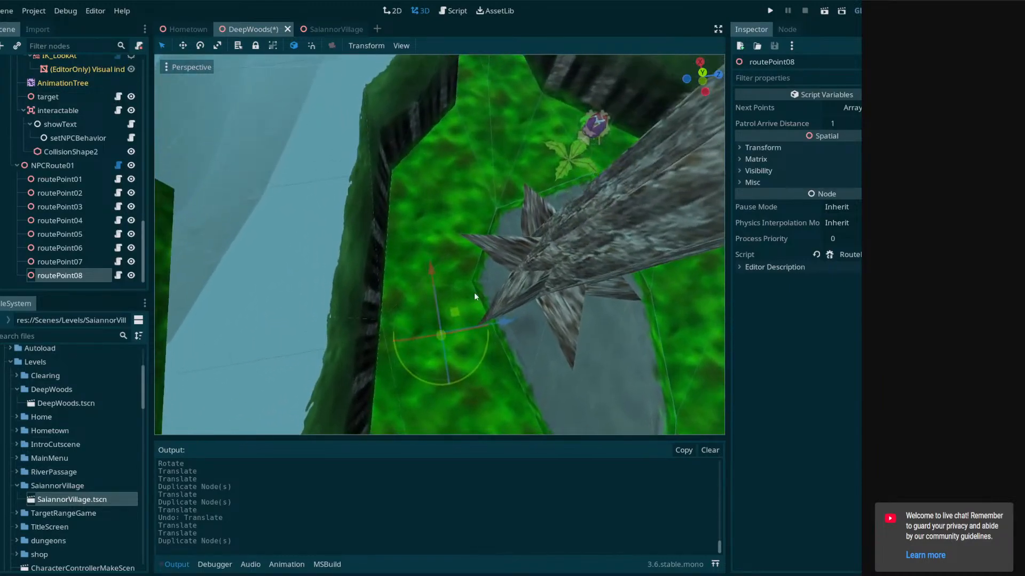
{"action": "left_click_drag", "start_coordinate": [459, 306], "coordinate": [452, 222]}
{"action": "right_click_drag", "start_coordinate": [443, 248], "coordinate": [447, 248]}
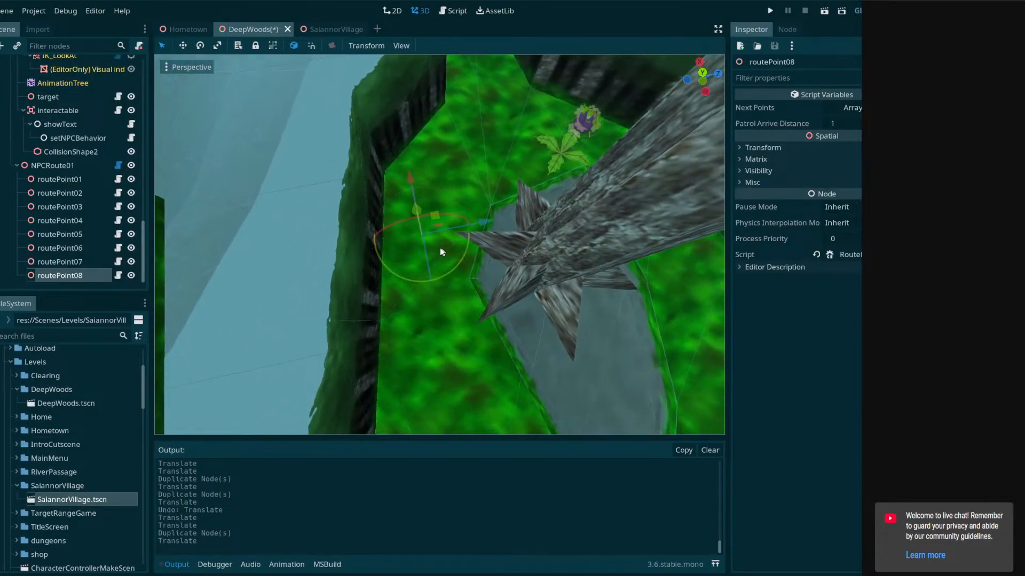
Duplicate routePoint08 and move the copy past the purple-flowered plant to the start of the narrow corridor
{"action": "key", "text": "ctrl+d"}
{"action": "right_click_drag", "start_coordinate": [426, 320], "coordinate": [426, 294]}
{"action": "right_click_drag", "start_coordinate": [448, 335], "coordinate": [408, 287]}
{"action": "left_click_drag", "start_coordinate": [427, 309], "coordinate": [484, 181]}
{"action": "right_click_drag", "start_coordinate": [243, 235], "coordinate": [256, 243]}
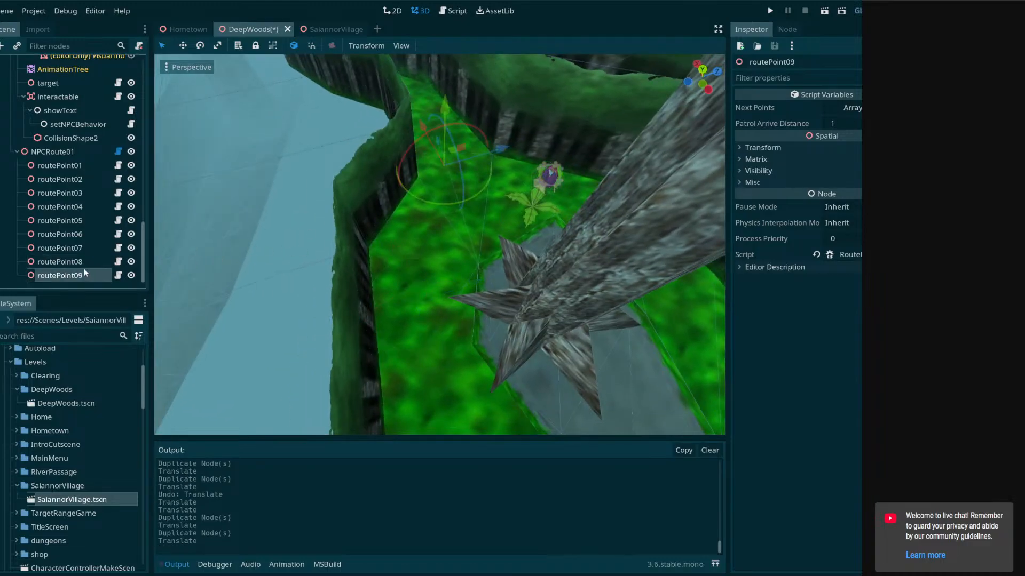
Duplicate routePoint09 and move the copy into the narrow corridor between the hedge walls
{"action": "right_click_drag", "start_coordinate": [492, 239], "coordinate": [495, 230]}
{"action": "right_click_drag", "start_coordinate": [232, 261], "coordinate": [349, 281]}
{"action": "key", "text": "ctrl+d"}
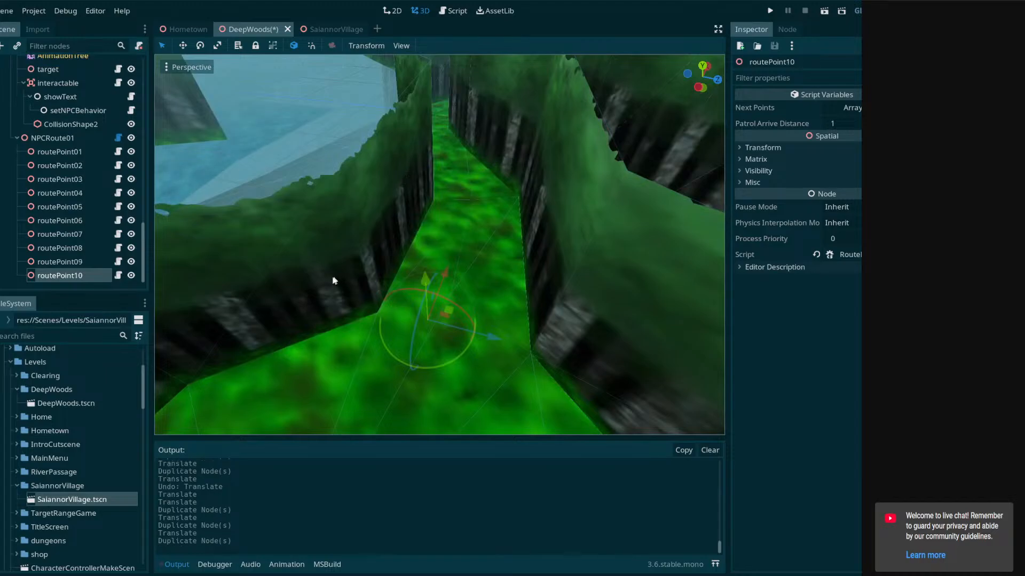
{"action": "left_click", "coordinate": [94, 267]}
{"action": "left_click", "coordinate": [93, 276]}
{"action": "middle_click_drag", "start_coordinate": [453, 243], "coordinate": [462, 303]}
{"action": "left_click_drag", "start_coordinate": [446, 348], "coordinate": [475, 174]}
{"action": "middle_click_drag", "start_coordinate": [475, 179], "coordinate": [488, 225]}
Duplicate routePoint10 and move the copy further along the narrow corridor
{"action": "key", "text": "ctrl+d"}
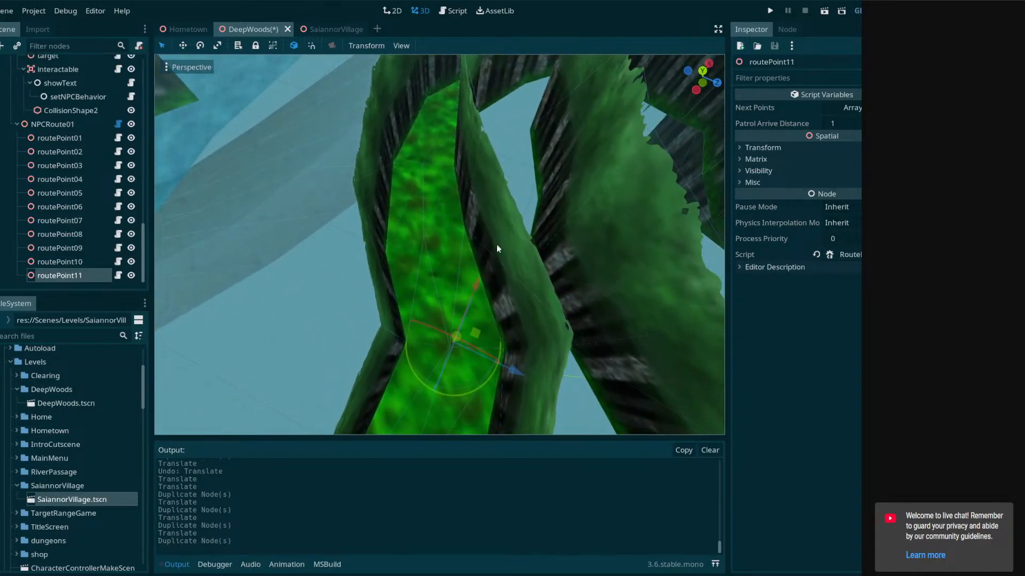
{"action": "left_click_drag", "start_coordinate": [475, 333], "coordinate": [446, 136]}
{"action": "right_click_drag", "start_coordinate": [446, 136], "coordinate": [457, 195]}
Duplicate routePoint11 and move the copy ahead to the next stretch of the corridor
{"action": "key", "text": "ctrl+d"}
{"action": "left_click_drag", "start_coordinate": [457, 285], "coordinate": [444, 176]}
{"action": "right_click_drag", "start_coordinate": [444, 176], "coordinate": [449, 96]}
{"action": "key", "text": "w"}
{"action": "right_click_drag", "start_coordinate": [455, 139], "coordinate": [455, 117]}
{"action": "left_click_drag", "start_coordinate": [472, 145], "coordinate": [471, 181]}
{"action": "right_click_drag", "start_coordinate": [471, 181], "coordinate": [487, 187]}
{"action": "key", "text": "ctrl+z"}
Lower routePoint12 toward the corridor's grass floor
{"action": "left_click_drag", "start_coordinate": [481, 113], "coordinate": [482, 148]}
{"action": "mouse_move", "coordinate": [482, 148]}
{"action": "middle_mouse_down"}
{"action": "mouse_move", "coordinate": [507, 158]}
{"action": "mouse_move", "coordinate": [482, 157]}
{"action": "middle_mouse_up"}
{"action": "left_click_drag", "start_coordinate": [477, 140], "coordinate": [478, 153]}
{"action": "right_click_drag", "start_coordinate": [478, 153], "coordinate": [499, 167]}
{"action": "key", "text": "e"}
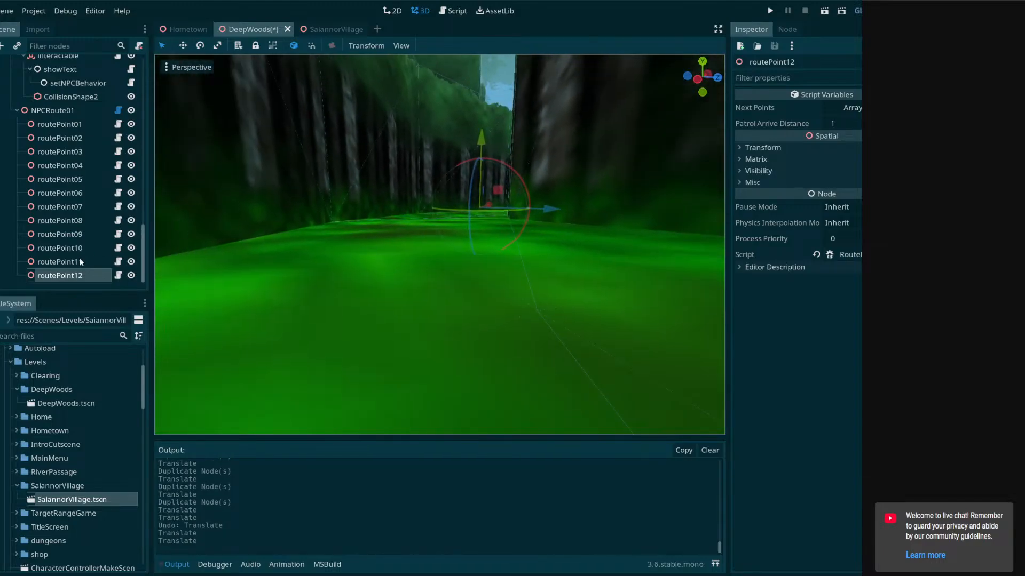
Lower routePoint11 closer to the corridor's grass floor and check routePoint10's placement
{"action": "left_click", "coordinate": [87, 262]}
{"action": "right_click_drag", "start_coordinate": [373, 235], "coordinate": [334, 222]}
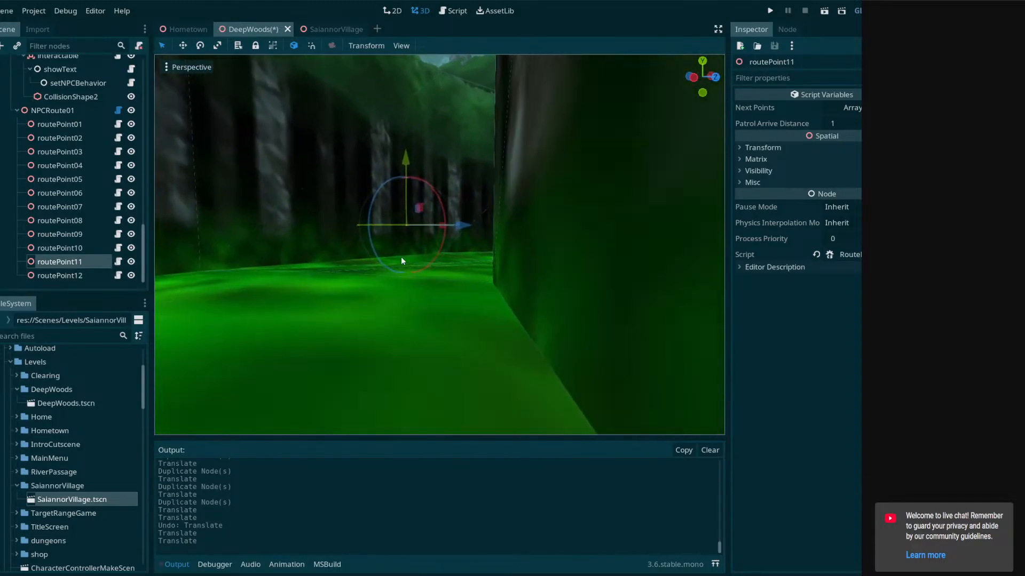
{"action": "left_click_drag", "start_coordinate": [407, 160], "coordinate": [409, 182]}
{"action": "right_click_drag", "start_coordinate": [410, 182], "coordinate": [320, 235]}
{"action": "key", "text": "e"}
{"action": "left_click", "coordinate": [97, 249]}
{"action": "key", "text": "q"}
{"action": "right_click_drag", "start_coordinate": [555, 251], "coordinate": [556, 251]}
Duplicate routePoint12 and move the copy well ahead along the grass corridor
{"action": "left_click", "coordinate": [75, 275]}
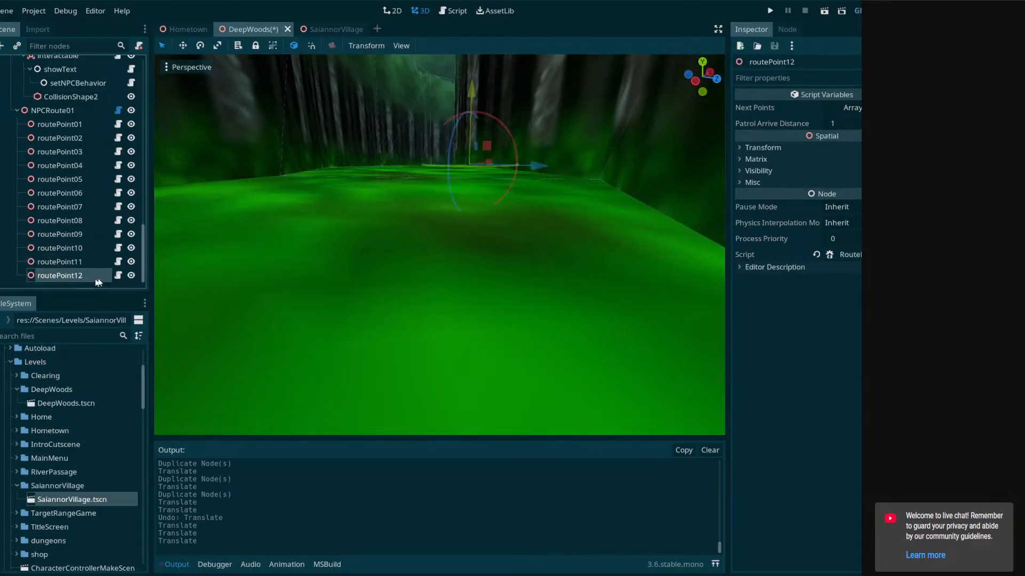
{"action": "key", "text": "f"}
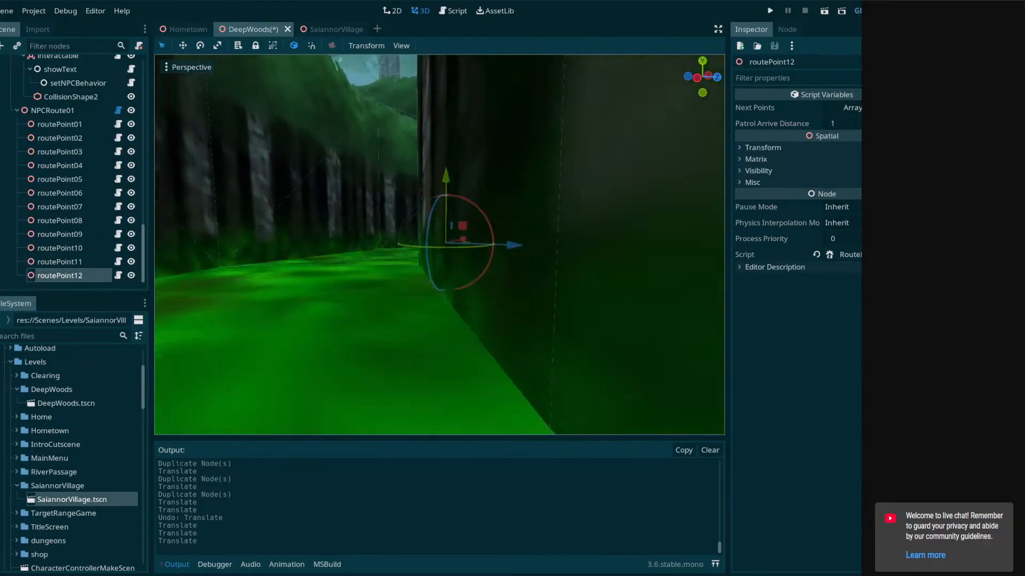
{"action": "right_click_drag", "start_coordinate": [453, 288], "coordinate": [368, 363]}
{"action": "key", "text": "w"}
{"action": "key", "text": "s"}
{"action": "right_click_drag", "start_coordinate": [433, 251], "coordinate": [448, 356]}
{"action": "key", "text": "ctrl+d"}
{"action": "left_click_drag", "start_coordinate": [455, 344], "coordinate": [457, 79]}
{"action": "right_click_drag", "start_coordinate": [457, 79], "coordinate": [447, 205]}
Fine-tune routePoint13's position on the grass between the corridor's dark walls
{"action": "left_click_drag", "start_coordinate": [455, 204], "coordinate": [459, 167]}
{"action": "right_click_drag", "start_coordinate": [459, 167], "coordinate": [452, 164]}
{"action": "middle_click_drag", "start_coordinate": [453, 164], "coordinate": [475, 293]}
{"action": "right_click_drag", "start_coordinate": [475, 293], "coordinate": [464, 272]}
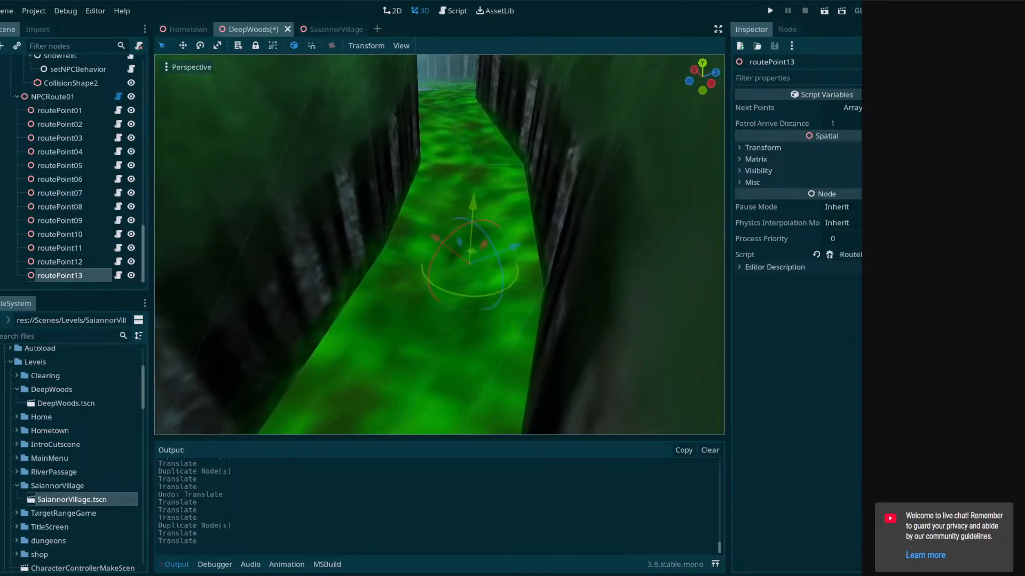
{"action": "middle_click_drag", "start_coordinate": [464, 272], "coordinate": [465, 339]}
{"action": "scroll", "coordinate": [452, 299], "scroll_direction": "up", "scroll_amount": 5}
{"action": "right_click_drag", "start_coordinate": [473, 179], "coordinate": [462, 173]}
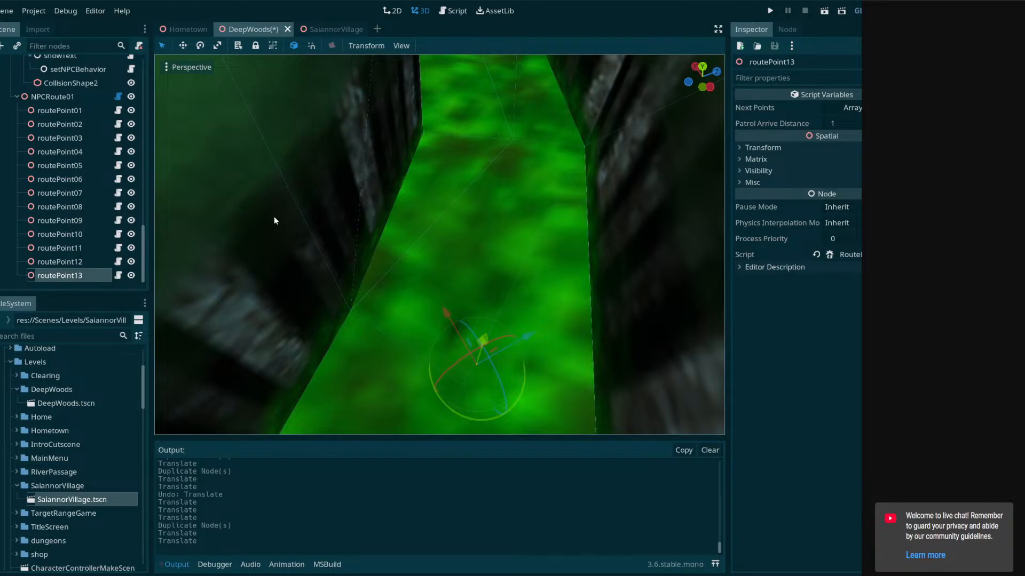
Duplicate routePoint13 and move the copy ahead along the grass corridor toward its open end
{"action": "key", "text": "q"}
{"action": "right_click_drag", "start_coordinate": [464, 307], "coordinate": [454, 383]}
{"action": "key", "text": "e"}
{"action": "key", "text": "ctrl+d"}
{"action": "key", "text": "e"}
{"action": "left_click_drag", "start_coordinate": [453, 382], "coordinate": [447, 85]}
{"action": "right_click_drag", "start_coordinate": [447, 85], "coordinate": [459, 156]}
{"action": "left_click_drag", "start_coordinate": [454, 158], "coordinate": [483, 226]}
{"action": "mouse_move", "coordinate": [483, 226]}
{"action": "right_mouse_down"}
{"action": "mouse_move", "coordinate": [464, 211]}
{"action": "mouse_move", "coordinate": [489, 238]}
{"action": "right_mouse_up"}
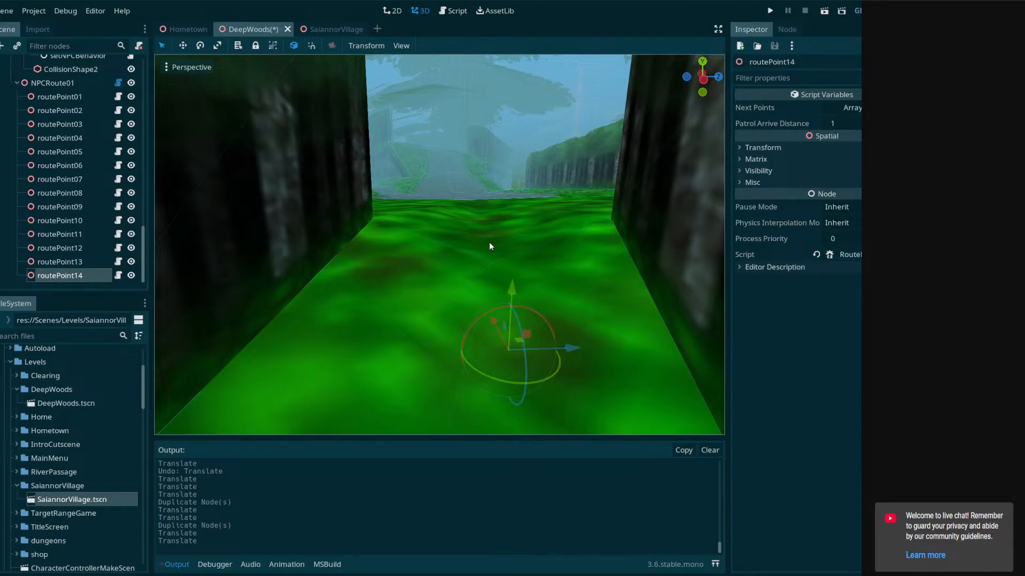
Push routePoint14 farther forward over the grass toward the mouth of the corridor
{"action": "left_click_drag", "start_coordinate": [511, 309], "coordinate": [514, 223]}
{"action": "right_click_drag", "start_coordinate": [513, 223], "coordinate": [443, 208]}
{"action": "left_click_drag", "start_coordinate": [442, 209], "coordinate": [435, 158]}
{"action": "left_click_drag", "start_coordinate": [443, 200], "coordinate": [444, 133]}
{"action": "right_click_drag", "start_coordinate": [443, 134], "coordinate": [510, 314]}
{"action": "key", "text": "w"}
{"action": "key", "text": "a"}
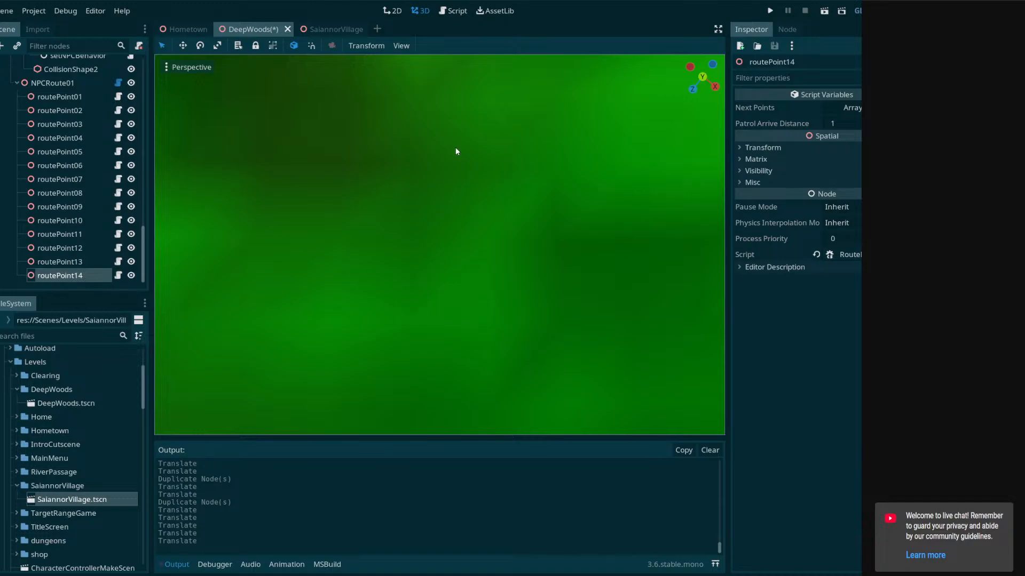
{"action": "right_click_drag", "start_coordinate": [480, 185], "coordinate": [471, 186]}
{"action": "key", "text": "s"}
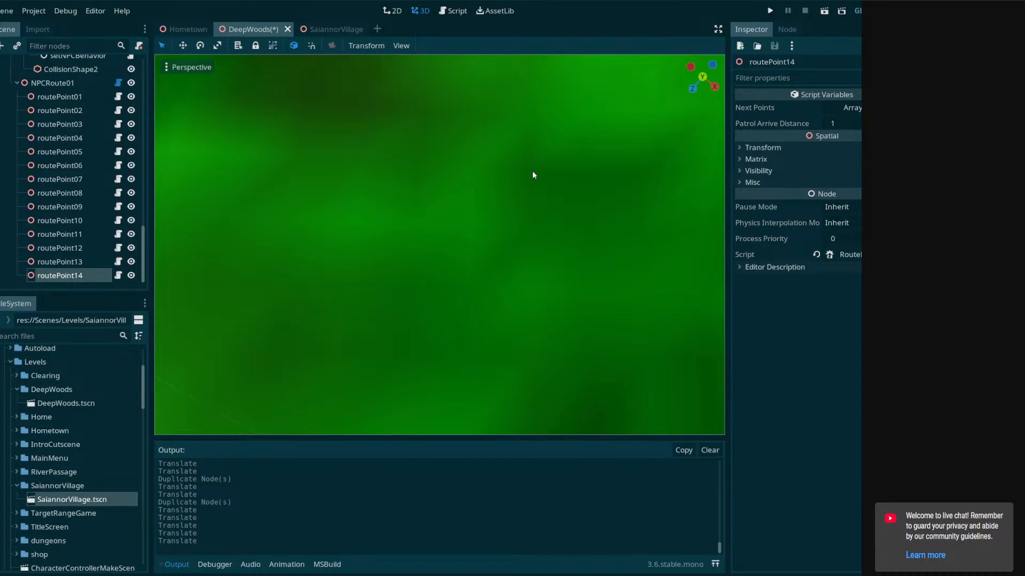
{"action": "right_click_drag", "start_coordinate": [530, 251], "coordinate": [328, 95]}
{"action": "key", "text": "w"}
{"action": "key", "text": "w"}
{"action": "key", "text": "w"}
{"action": "key", "text": "a"}
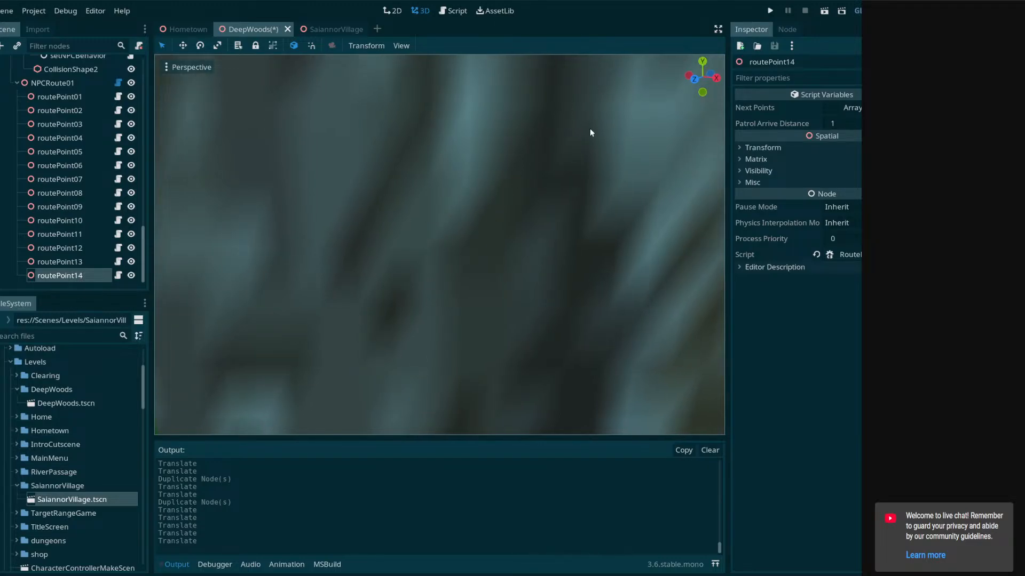
{"action": "middle_click_drag", "start_coordinate": [320, 314], "coordinate": [377, 317]}
{"action": "mouse_move", "coordinate": [460, 246]}
{"action": "right_mouse_down"}
{"action": "mouse_move", "coordinate": [374, 243]}
{"action": "mouse_move", "coordinate": [457, 258]}
{"action": "right_mouse_up"}
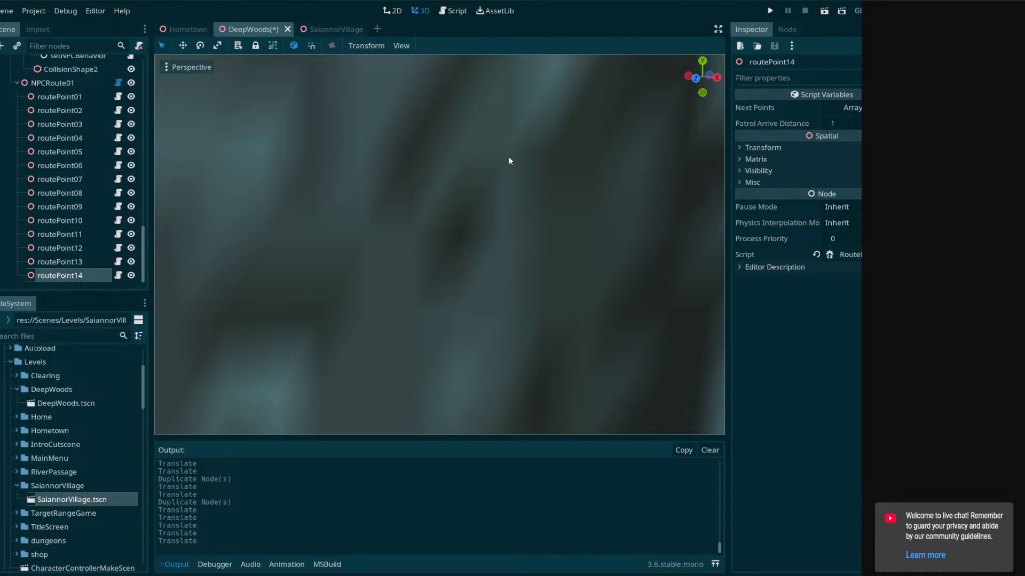
{"action": "mouse_move", "coordinate": [601, 275]}
{"action": "right_mouse_down"}
{"action": "mouse_move", "coordinate": [592, 224]}
{"action": "mouse_move", "coordinate": [600, 275]}
{"action": "right_mouse_up"}
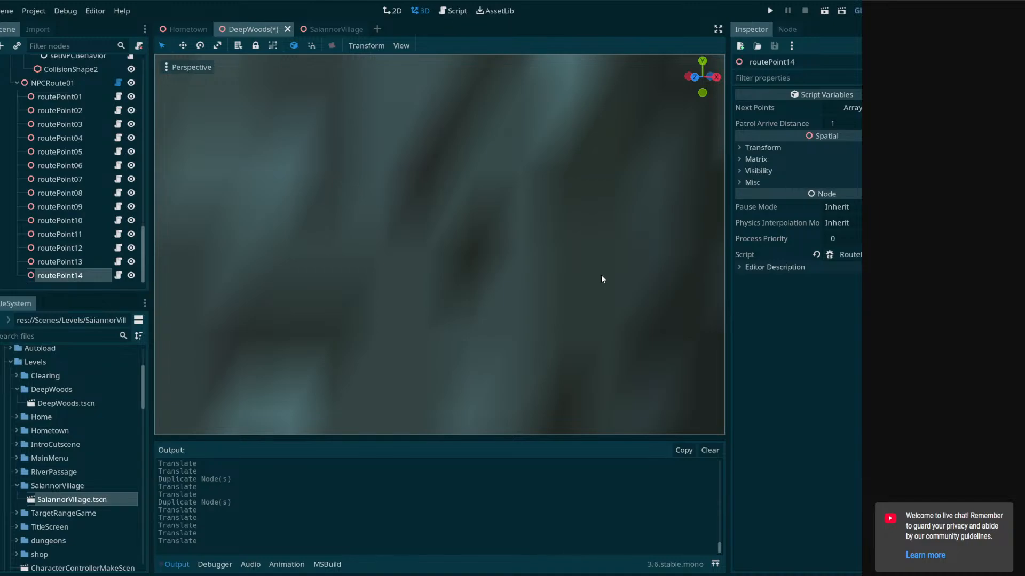
Duplicate routePoint14 and undo a first attempt at moving the copy ahead
{"action": "right_click_drag", "start_coordinate": [602, 275], "coordinate": [427, 299]}
{"action": "middle_click_drag", "start_coordinate": [427, 299], "coordinate": [480, 203]}
{"action": "scroll", "coordinate": [475, 298], "scroll_direction": "up", "scroll_amount": 3}
{"action": "right_click_drag", "start_coordinate": [602, 275], "coordinate": [600, 271]}
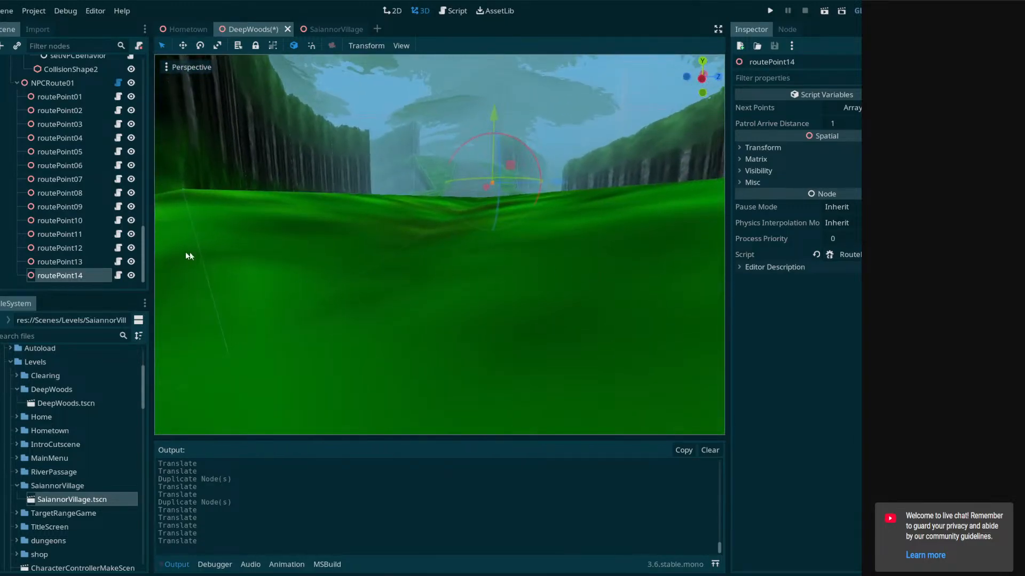
{"action": "key", "text": "ctrl+d"}
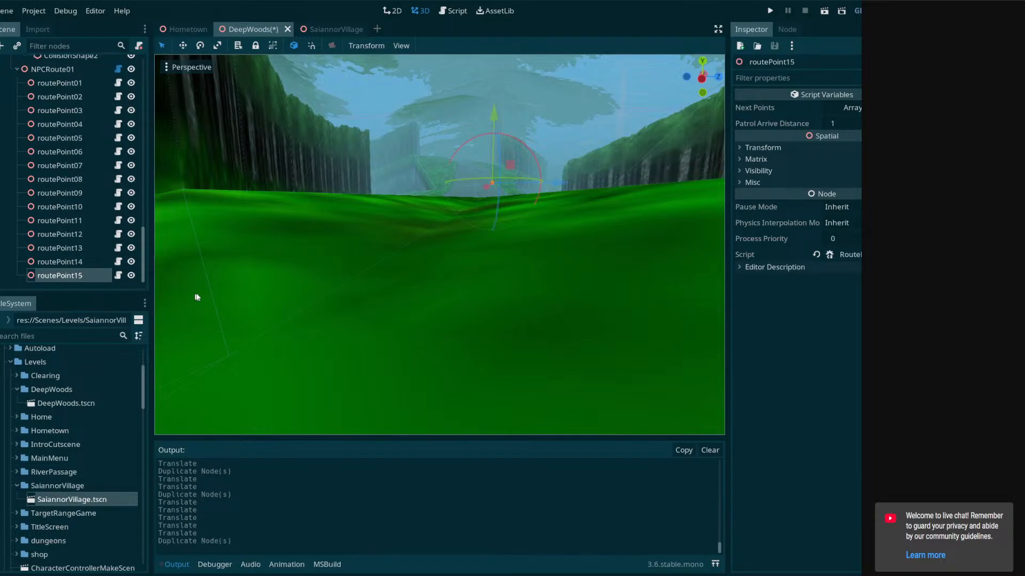
{"action": "right_click_drag", "start_coordinate": [187, 291], "coordinate": [187, 282]}
{"action": "mouse_move", "coordinate": [488, 257]}
{"action": "right_mouse_down"}
{"action": "mouse_move", "coordinate": [488, 384]}
{"action": "mouse_move", "coordinate": [488, 315]}
{"action": "mouse_move", "coordinate": [490, 364]}
{"action": "right_mouse_up"}
{"action": "left_click_drag", "start_coordinate": [474, 340], "coordinate": [479, 43]}
{"action": "key", "text": "ctrl+z"}
Move routePoint15 out of the grass corridor onto the gray path ahead
{"action": "key", "text": "w"}
{"action": "right_click_drag", "start_coordinate": [480, 160], "coordinate": [480, 181]}
{"action": "key", "text": "e"}
{"action": "right_click_drag", "start_coordinate": [447, 267], "coordinate": [447, 302]}
{"action": "left_click_drag", "start_coordinate": [485, 326], "coordinate": [480, 50]}
{"action": "right_click_drag", "start_coordinate": [519, 227], "coordinate": [565, 188]}
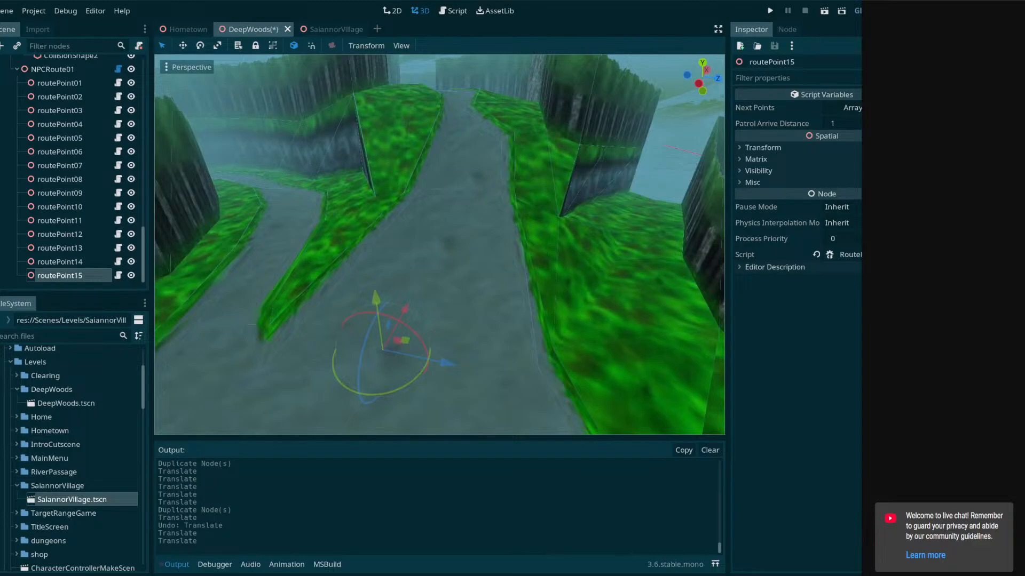
Move routePoint15 up the gray path beyond the fork and shift it sideways back onto the path
{"action": "key", "text": "e"}
{"action": "right_click_drag", "start_coordinate": [511, 242], "coordinate": [531, 258]}
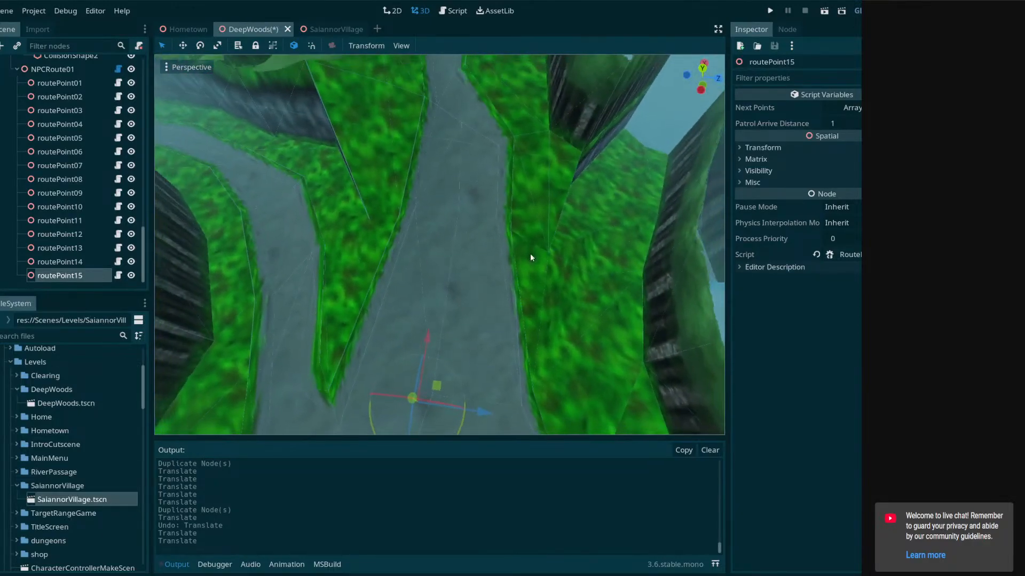
{"action": "left_click_drag", "start_coordinate": [436, 387], "coordinate": [450, 69]}
{"action": "right_click_drag", "start_coordinate": [450, 69], "coordinate": [513, 226]}
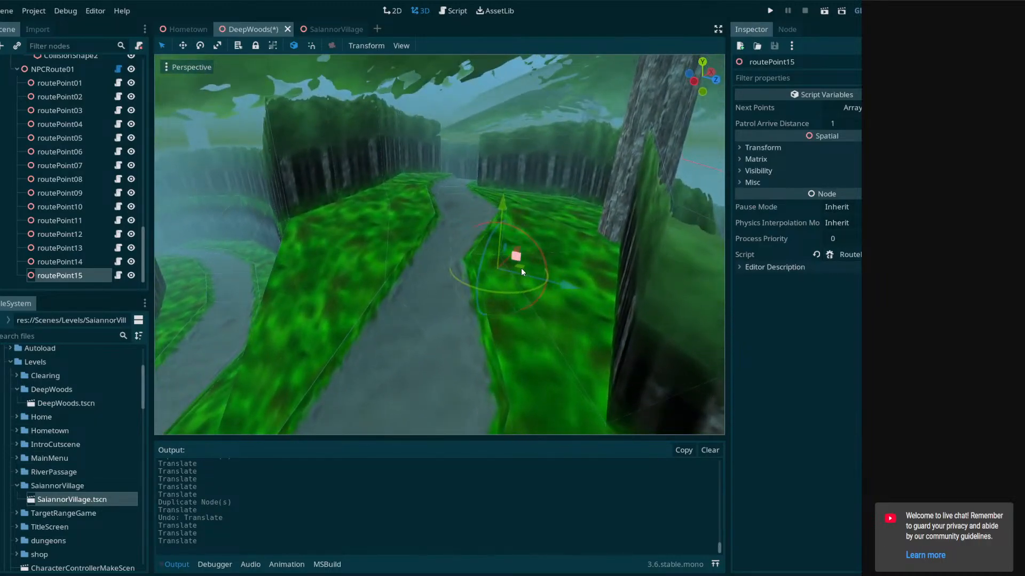
{"action": "left_click_drag", "start_coordinate": [523, 271], "coordinate": [476, 303]}
{"action": "left_click_drag", "start_coordinate": [460, 238], "coordinate": [454, 153]}
{"action": "right_click_drag", "start_coordinate": [454, 153], "coordinate": [566, 258]}
{"action": "left_click_drag", "start_coordinate": [645, 300], "coordinate": [476, 268]}
Fine-tune routePoint15's position on the gray path, checking it from several angles
{"action": "right_click_drag", "start_coordinate": [451, 270], "coordinate": [318, 334]}
{"action": "mouse_move", "coordinate": [571, 334]}
{"action": "right_mouse_down"}
{"action": "mouse_move", "coordinate": [572, 326]}
{"action": "mouse_move", "coordinate": [571, 334]}
{"action": "right_mouse_up"}
{"action": "right_click_drag", "start_coordinate": [457, 378], "coordinate": [457, 412]}
{"action": "left_click_drag", "start_coordinate": [464, 292], "coordinate": [357, 89]}
{"action": "right_click_drag", "start_coordinate": [357, 88], "coordinate": [310, 21]}
{"action": "right_click_drag", "start_coordinate": [470, 261], "coordinate": [464, 213]}
{"action": "mouse_move", "coordinate": [447, 332]}
{"action": "left_mouse_down"}
{"action": "mouse_move", "coordinate": [427, 243]}
{"action": "mouse_move", "coordinate": [429, 254]}
{"action": "mouse_move", "coordinate": [448, 231]}
{"action": "mouse_move", "coordinate": [453, 239]}
{"action": "mouse_move", "coordinate": [423, 262]}
{"action": "left_mouse_up"}
{"action": "mouse_move", "coordinate": [423, 261]}
{"action": "right_mouse_down"}
{"action": "mouse_move", "coordinate": [426, 222]}
{"action": "mouse_move", "coordinate": [423, 255]}
{"action": "right_mouse_up"}
Duplicate routePoint15 and move the copy forward along the narrow path between the grass banks
{"action": "key", "text": "ctrl+d"}
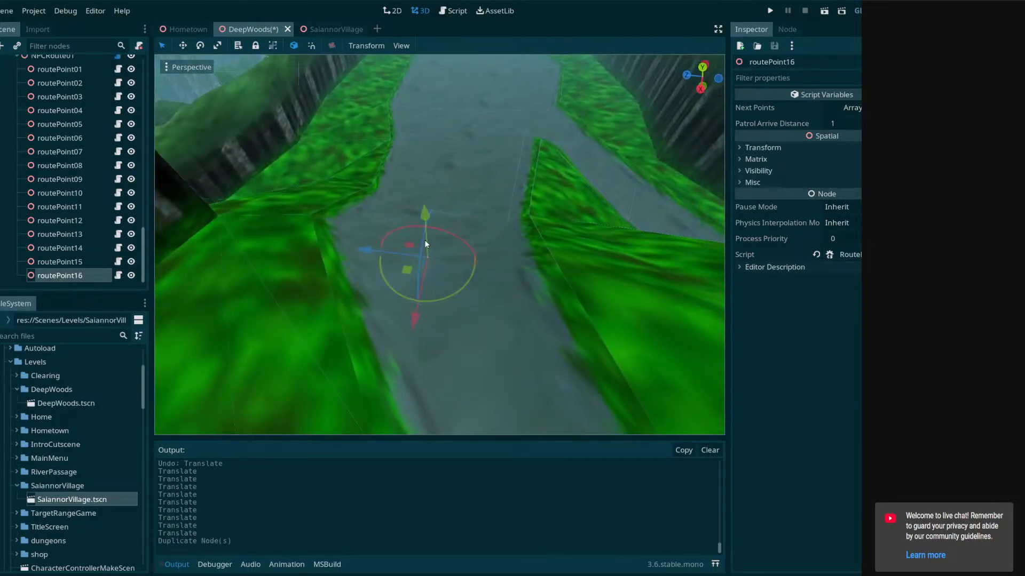
{"action": "left_click", "coordinate": [96, 262]}
{"action": "left_click", "coordinate": [85, 248]}
{"action": "left_click", "coordinate": [82, 262]}
{"action": "left_click", "coordinate": [82, 275]}
{"action": "right_click_drag", "start_coordinate": [366, 277], "coordinate": [484, 320]}
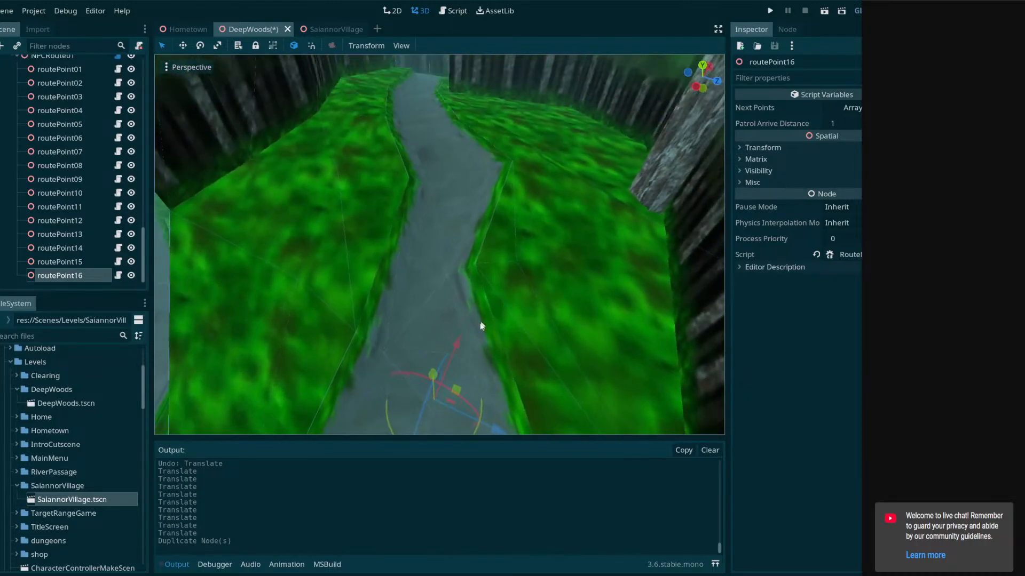
{"action": "left_click_drag", "start_coordinate": [461, 386], "coordinate": [457, 164]}
{"action": "right_click_drag", "start_coordinate": [457, 164], "coordinate": [379, 160]}
Adjust routePoint16 sideways and forward to keep it on the narrow gray path
{"action": "left_click_drag", "start_coordinate": [627, 279], "coordinate": [512, 267]}
{"action": "right_click_drag", "start_coordinate": [512, 267], "coordinate": [661, 299]}
{"action": "left_click_drag", "start_coordinate": [443, 301], "coordinate": [501, 294]}
{"action": "middle_click_drag", "start_coordinate": [593, 326], "coordinate": [500, 279]}
{"action": "left_click_drag", "start_coordinate": [441, 287], "coordinate": [421, 142]}
{"action": "right_click_drag", "start_coordinate": [420, 141], "coordinate": [507, 208]}
Duplicate routePoint16 and move the copy farther along the winding gray path
{"action": "key", "text": "ctrl+d"}
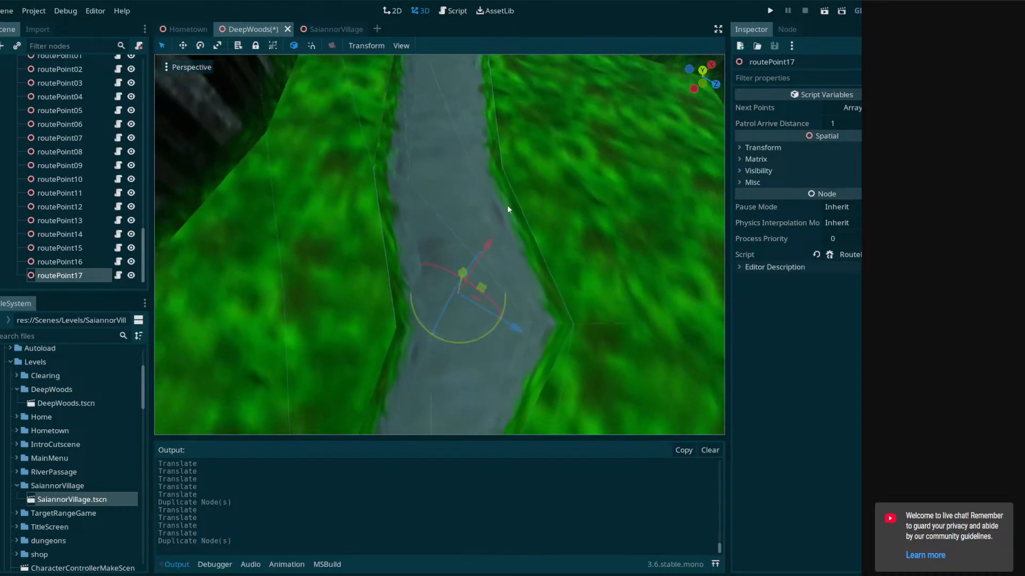
{"action": "left_click_drag", "start_coordinate": [492, 296], "coordinate": [476, 76]}
{"action": "right_click_drag", "start_coordinate": [476, 75], "coordinate": [482, 236]}
{"action": "left_click_drag", "start_coordinate": [485, 251], "coordinate": [471, 228]}
{"action": "left_click_drag", "start_coordinate": [457, 168], "coordinate": [455, 144]}
{"action": "right_click_drag", "start_coordinate": [455, 144], "coordinate": [430, 120]}
Fine-tune routePoint17's height and placement on the gray path
{"action": "key", "text": "w"}
{"action": "left_click_drag", "start_coordinate": [453, 146], "coordinate": [453, 218]}
{"action": "right_click_drag", "start_coordinate": [453, 218], "coordinate": [341, 299]}
{"action": "key", "text": "d"}
{"action": "key", "text": "a"}
{"action": "key", "text": "d"}
{"action": "middle_click_drag", "start_coordinate": [342, 238], "coordinate": [453, 235]}
{"action": "left_click_drag", "start_coordinate": [453, 246], "coordinate": [452, 253]}
{"action": "middle_click_drag", "start_coordinate": [428, 288], "coordinate": [463, 298]}
Duplicate routePoint17 and move the copy ahead to just before the path's bend
{"action": "key", "text": "ctrl+d"}
{"action": "left_click_drag", "start_coordinate": [441, 339], "coordinate": [452, 66]}
{"action": "right_click_drag", "start_coordinate": [471, 194], "coordinate": [471, 251]}
{"action": "key", "text": "w"}
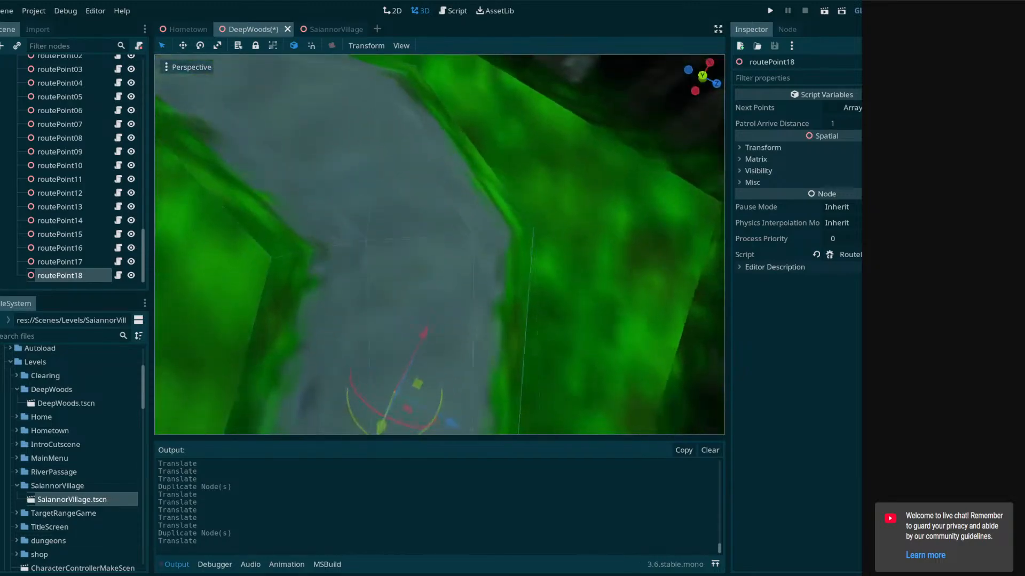
{"action": "right_click_drag", "start_coordinate": [457, 215], "coordinate": [457, 233]}
{"action": "key", "text": "s"}
Move routePoint18 forward into the path's bend and adjust its height above the ground
{"action": "left_click_drag", "start_coordinate": [440, 308], "coordinate": [464, 216]}
{"action": "right_click_drag", "start_coordinate": [463, 206], "coordinate": [387, 94]}
{"action": "left_click_drag", "start_coordinate": [412, 125], "coordinate": [413, 200]}
{"action": "key", "text": "a"}
{"action": "right_click_drag", "start_coordinate": [413, 199], "coordinate": [598, 205]}
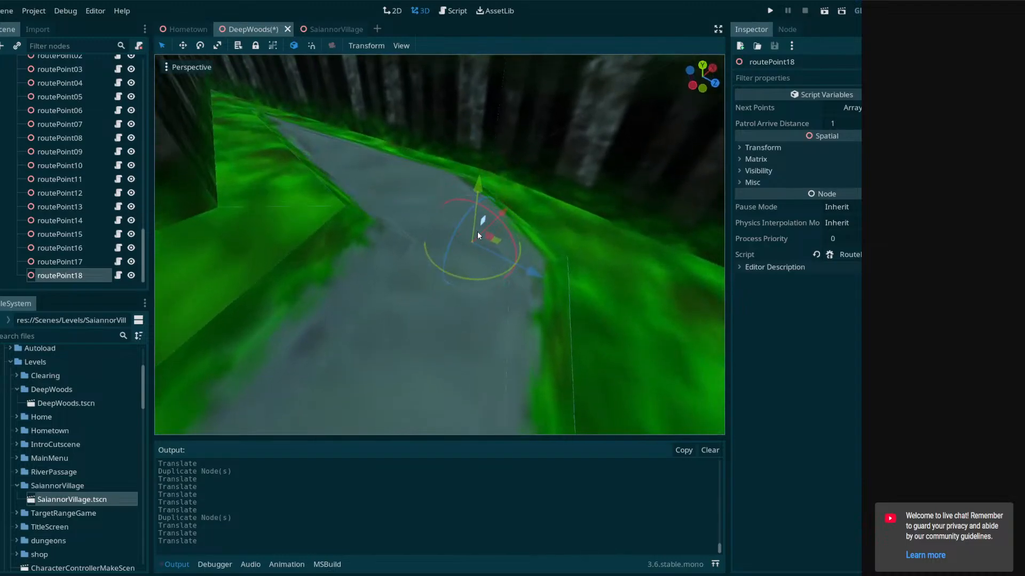
Duplicate routePoint18, move the copy well ahead along the path past the bend, and save the scene
{"action": "key", "text": "ctrl+d"}
{"action": "key", "text": "e"}
{"action": "right_click_drag", "start_coordinate": [503, 299], "coordinate": [503, 323]}
{"action": "left_click_drag", "start_coordinate": [460, 337], "coordinate": [488, 71]}
{"action": "right_click_drag", "start_coordinate": [487, 71], "coordinate": [488, 11]}
{"action": "right_click_drag", "start_coordinate": [512, 203], "coordinate": [512, 189]}
{"action": "key", "text": "q"}
{"action": "left_click_drag", "start_coordinate": [467, 170], "coordinate": [467, 168]}
{"action": "right_click_drag", "start_coordinate": [468, 168], "coordinate": [214, 157]}
{"action": "key", "text": "w"}
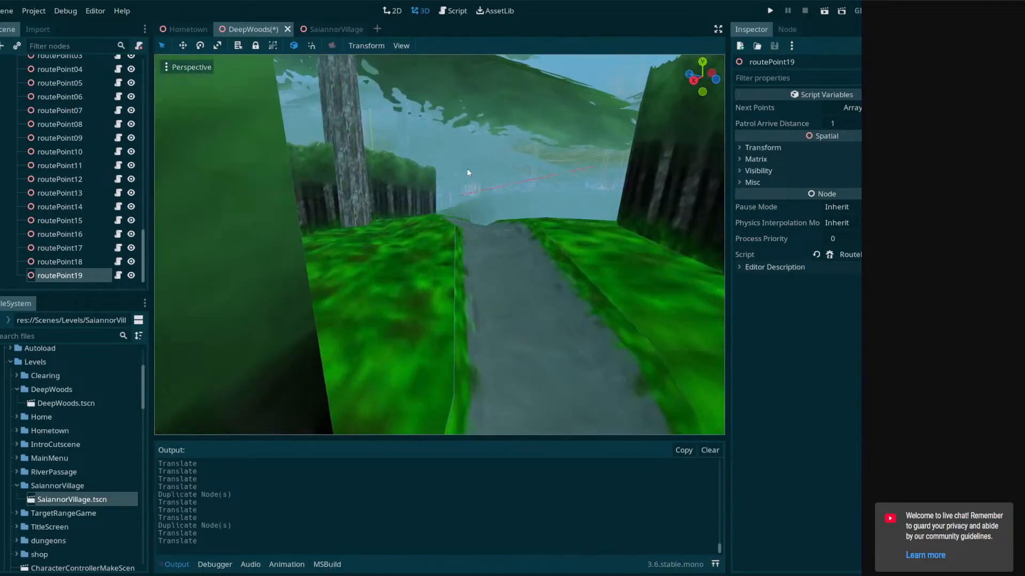
{"action": "key", "text": "ctrl+s"}
Set the size of routePoint01's Next Points array to 1
{"action": "right_click_drag", "start_coordinate": [416, 224], "coordinate": [565, 224]}
{"action": "scroll", "coordinate": [27, 207], "scroll_direction": "up", "scroll_amount": 8}
{"action": "scroll", "coordinate": [43, 210], "scroll_direction": "down", "scroll_amount": 3}
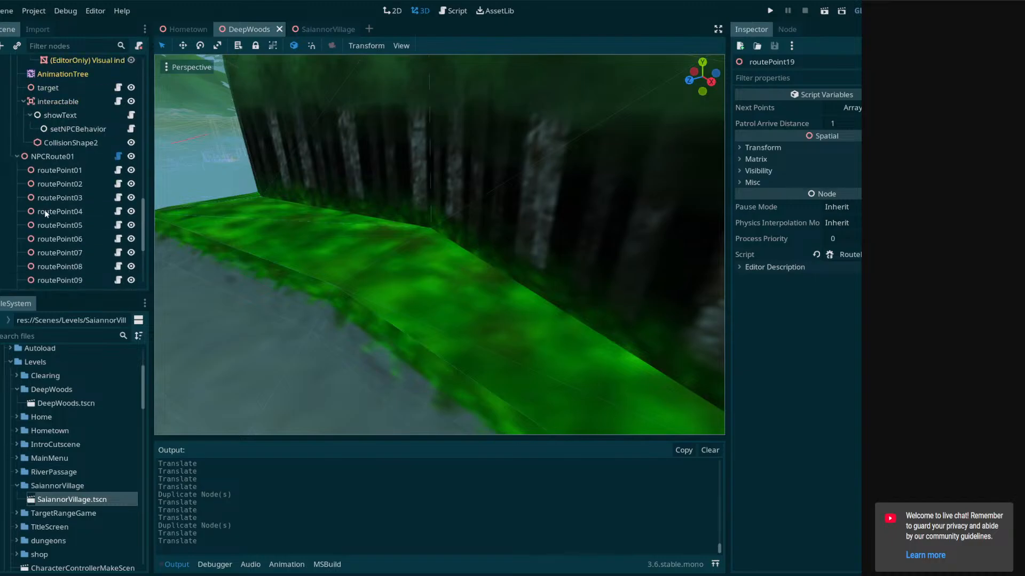
{"action": "left_click", "coordinate": [57, 169]}
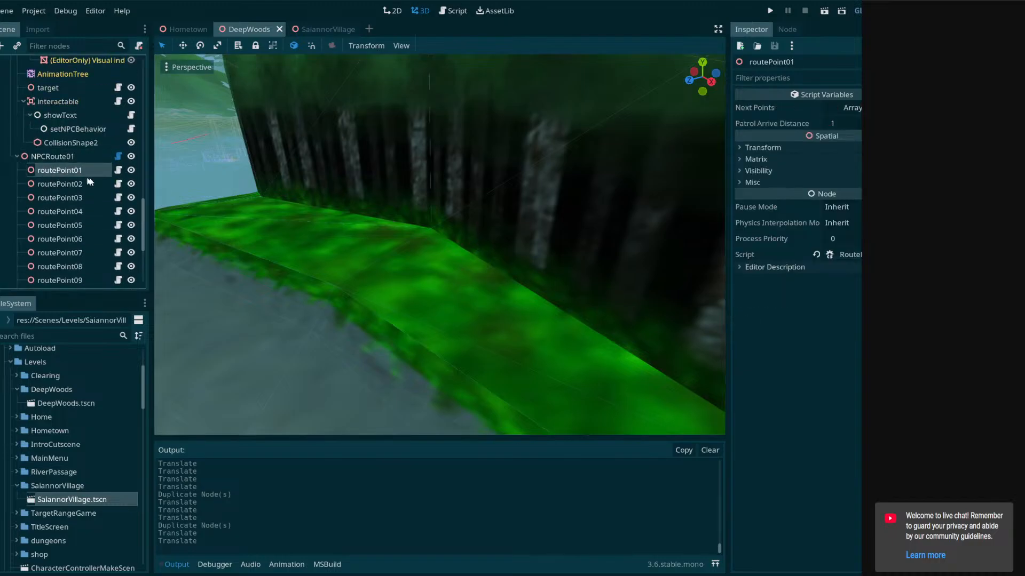
{"action": "left_click", "coordinate": [851, 108]}
{"action": "left_click", "coordinate": [856, 123]}
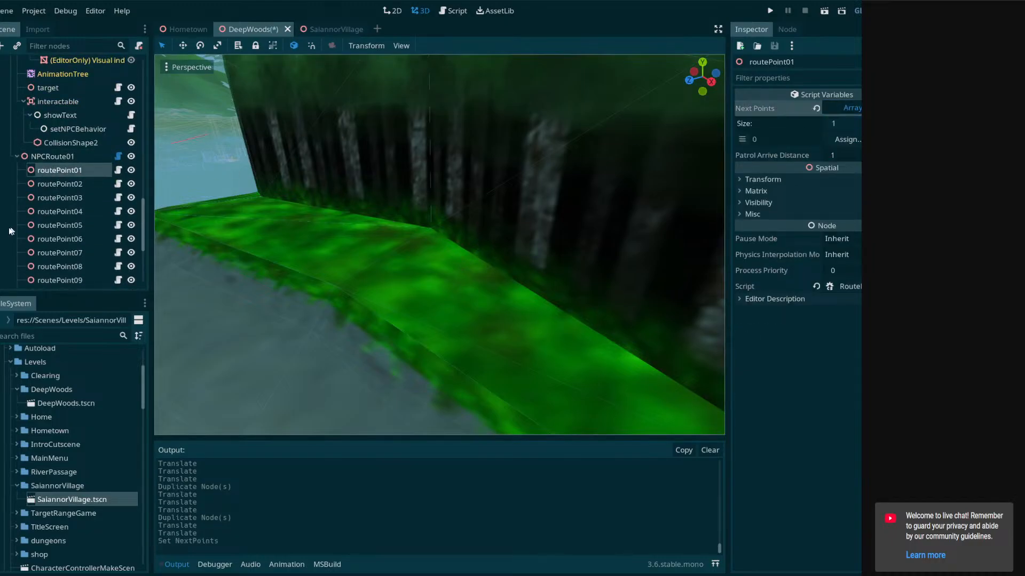
Assign routePoint01 to the first entry of its own Next Points array
{"action": "left_click_drag", "start_coordinate": [60, 170], "coordinate": [849, 140]}
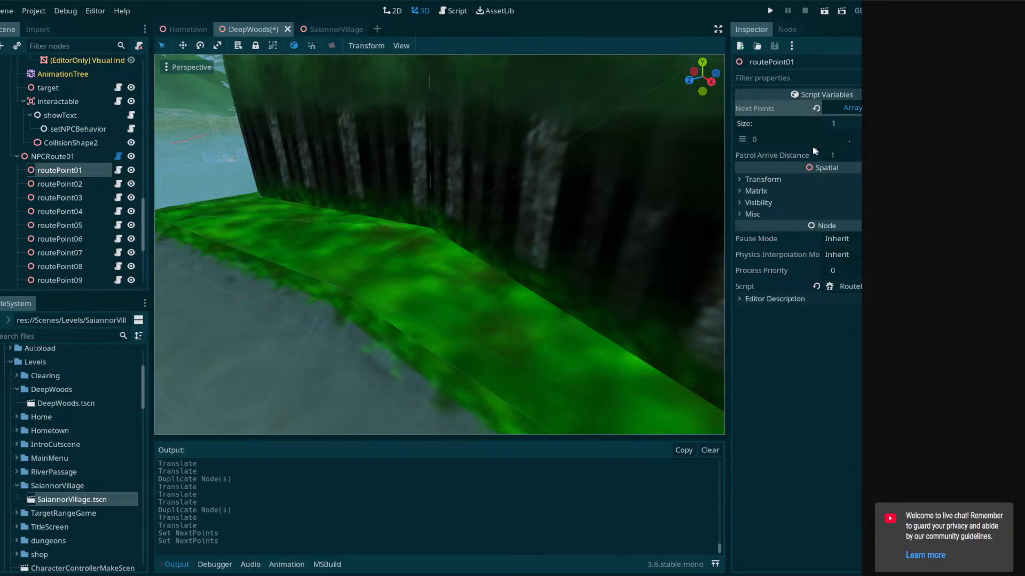
Examine the properties of NPCRoute01 and its first route points, including the Next Points array of routePoint01
{"action": "left_click", "coordinate": [54, 157]}
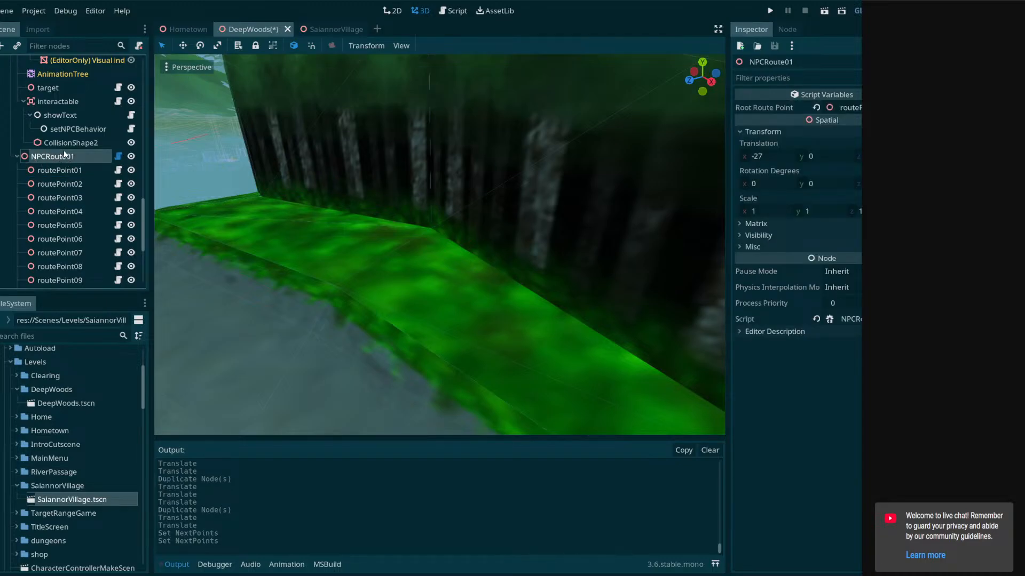
{"action": "scroll", "coordinate": [64, 154], "scroll_direction": "down", "scroll_amount": 2}
{"action": "scroll", "coordinate": [75, 160], "scroll_direction": "down", "scroll_amount": 2}
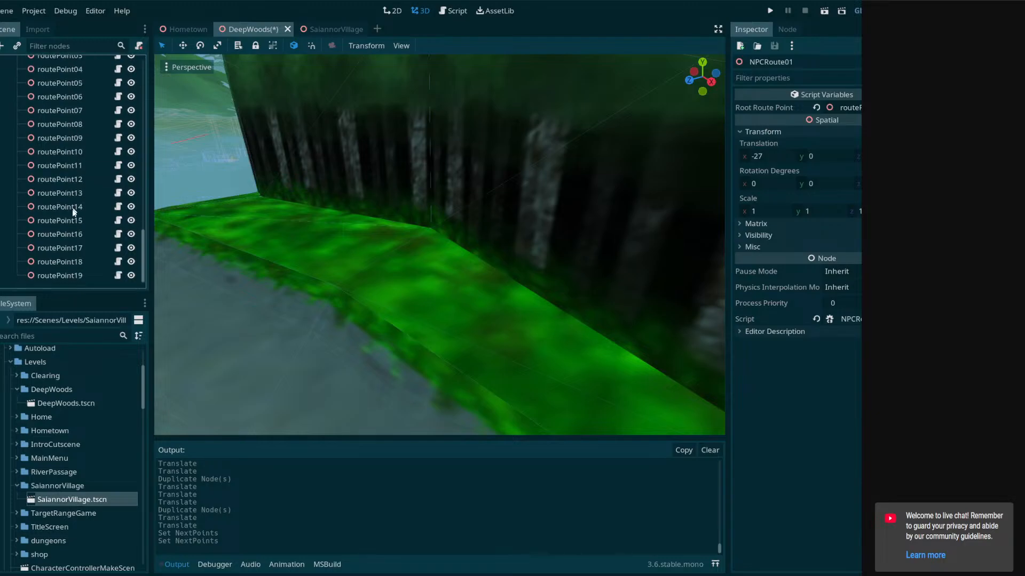
{"action": "scroll", "coordinate": [78, 171], "scroll_direction": "up", "scroll_amount": 4}
{"action": "left_click", "coordinate": [78, 171]}
{"action": "left_click", "coordinate": [72, 155]}
{"action": "left_click", "coordinate": [79, 171]}
{"action": "left_click", "coordinate": [75, 157]}
{"action": "left_click", "coordinate": [71, 164]}
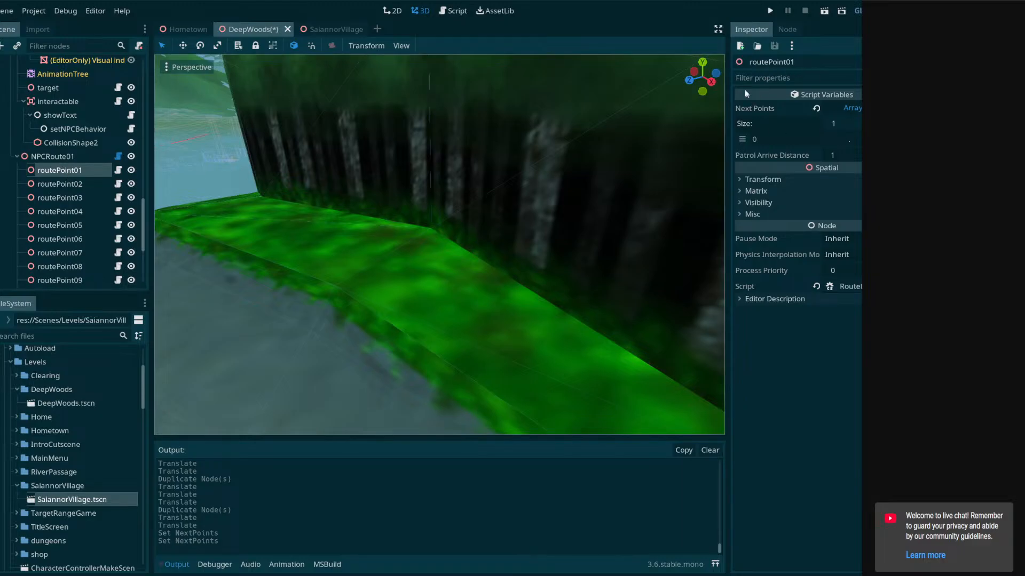
{"action": "left_click", "coordinate": [64, 182]}
{"action": "left_click", "coordinate": [69, 171]}
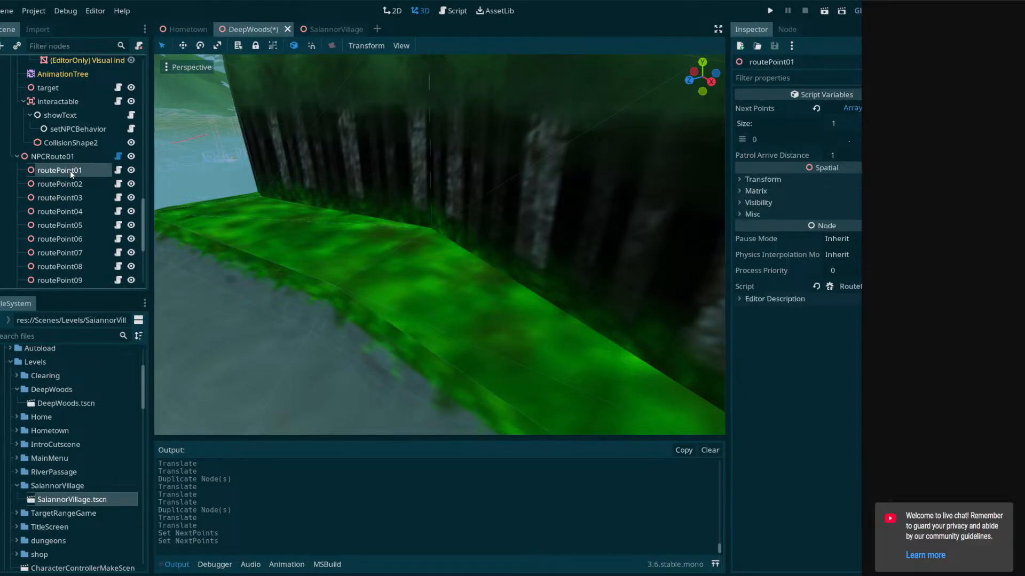
Set the Next Points array size of routePoint02 to 1 and assign routePoint02 itself to entry 0
{"action": "left_click", "coordinate": [94, 186]}
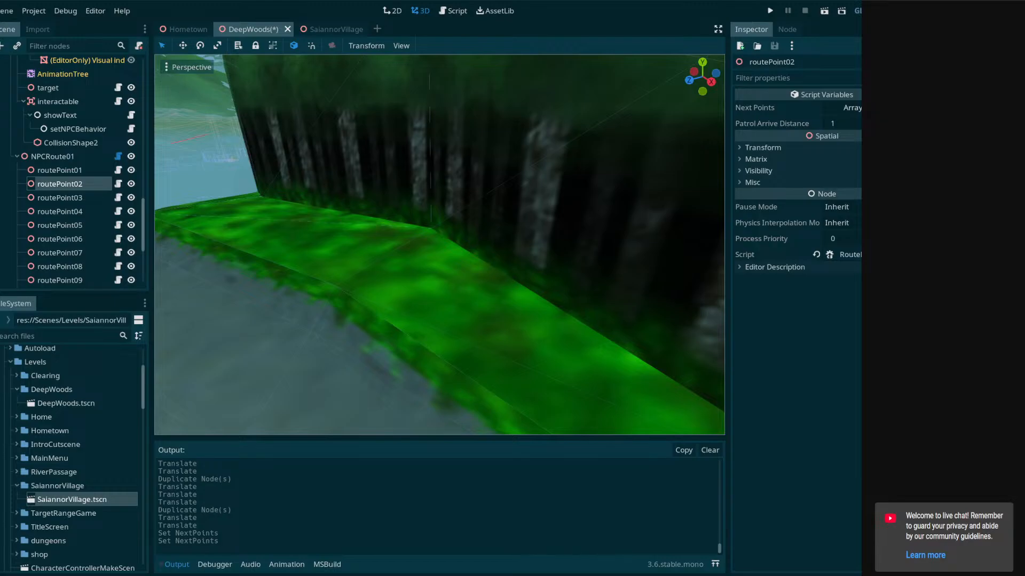
{"action": "left_click", "coordinate": [852, 108]}
{"action": "left_click", "coordinate": [857, 124]}
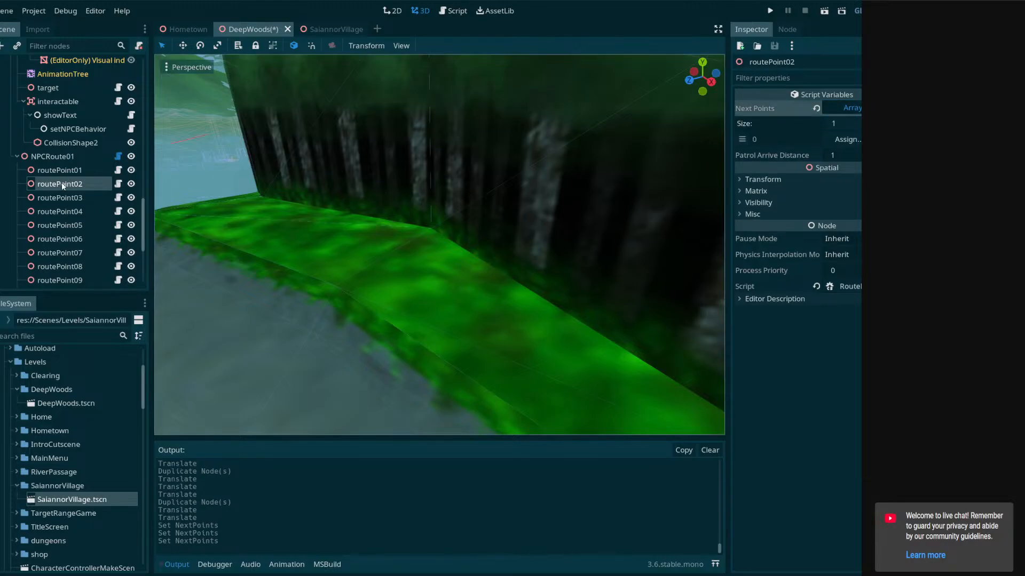
{"action": "left_click_drag", "start_coordinate": [839, 142], "coordinate": [846, 139]}
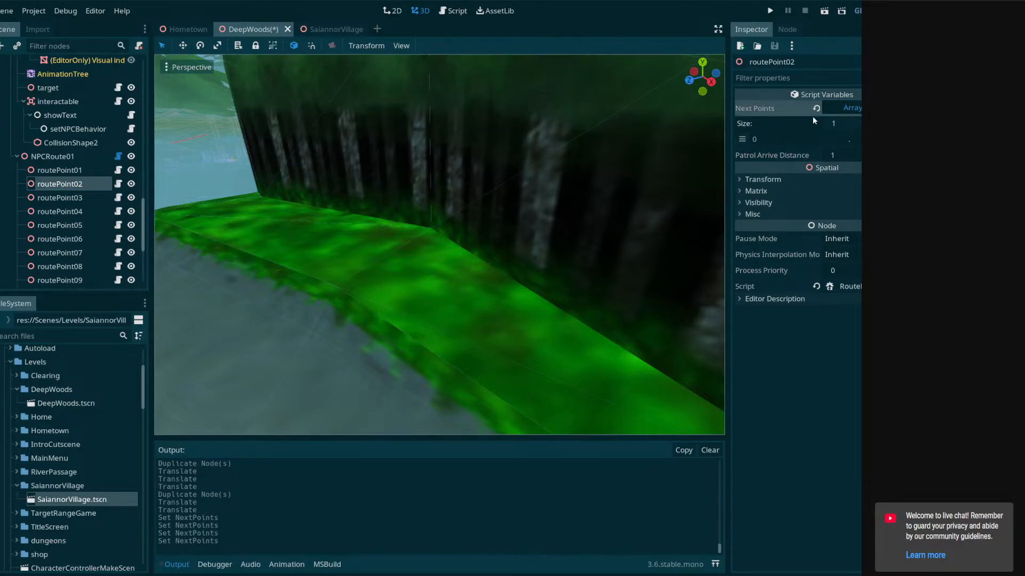
Set the Next Points array size of routePoint03 to 1 and assign routePoint04 to entry 0
{"action": "left_click", "coordinate": [69, 170]}
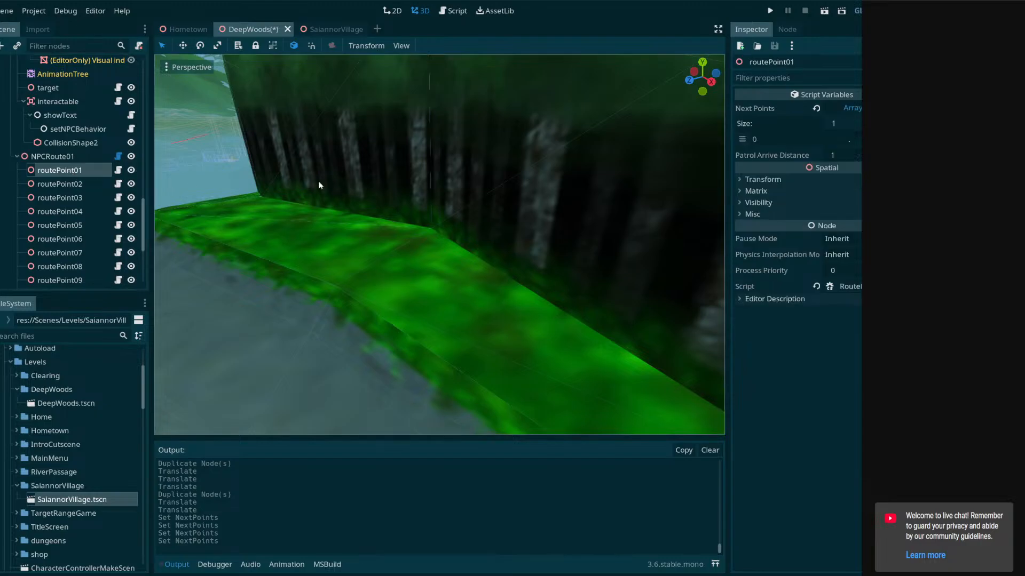
{"action": "left_click", "coordinate": [88, 184]}
{"action": "left_click", "coordinate": [89, 196]}
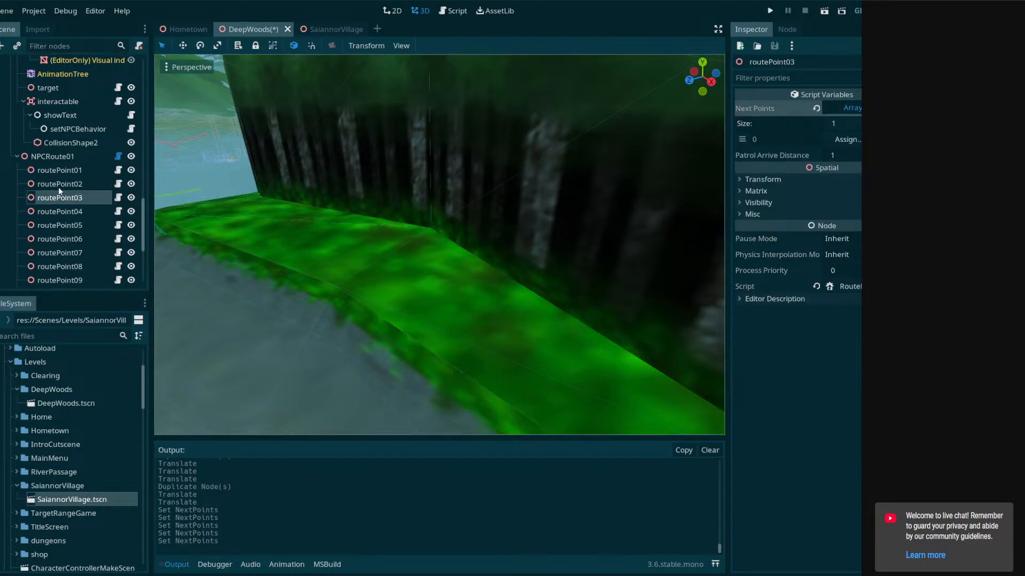
{"action": "left_click_drag", "start_coordinate": [79, 212], "coordinate": [846, 139]}
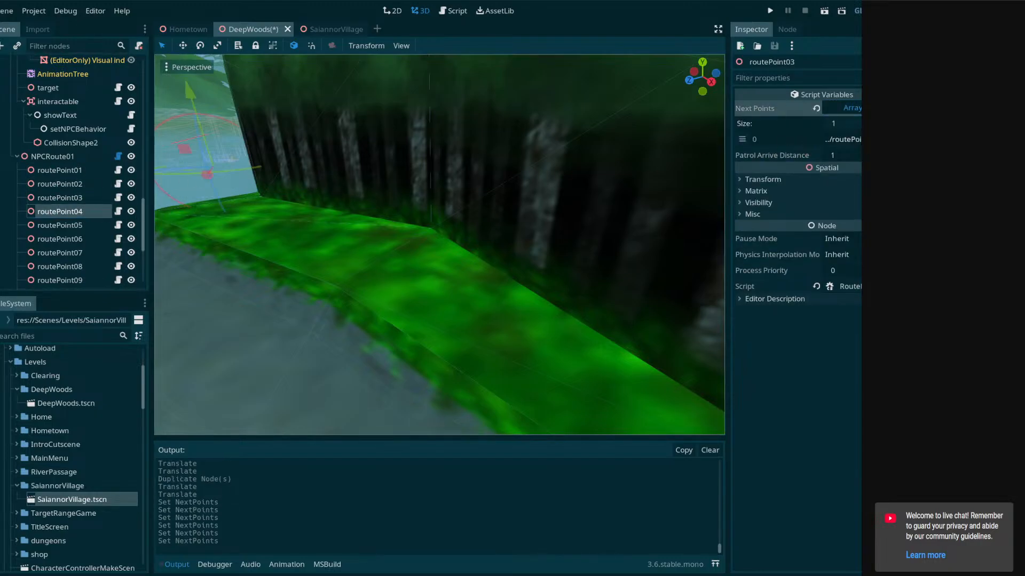
Widen the inspector slightly and replace entry 0 of routePoint01's Next Points array with routePoint02
{"action": "left_click", "coordinate": [63, 171]}
{"action": "left_click", "coordinate": [852, 108]}
{"action": "left_click", "coordinate": [852, 108]}
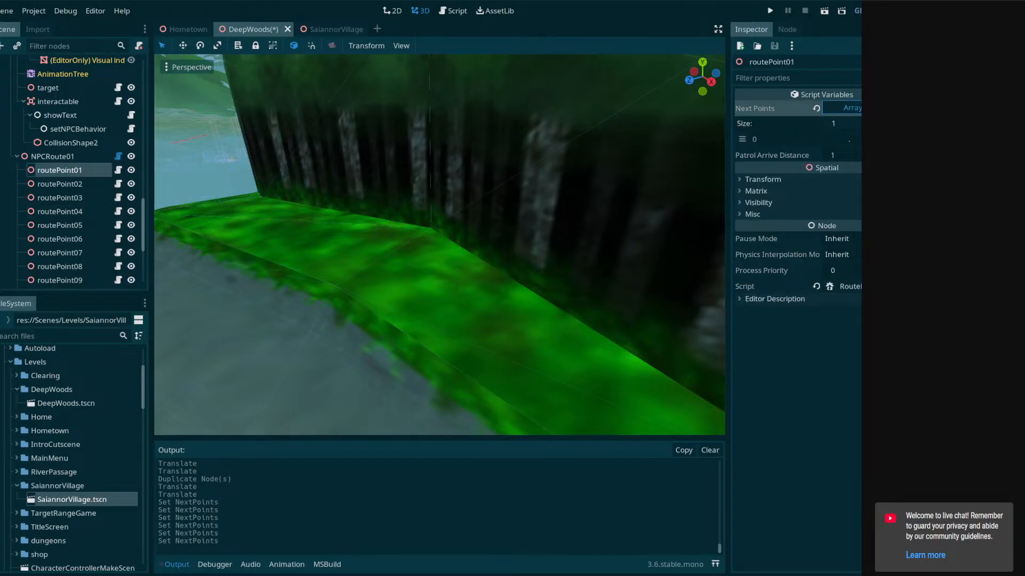
{"action": "mouse_move", "coordinate": [728, 137]}
{"action": "left_mouse_down"}
{"action": "mouse_move", "coordinate": [677, 140]}
{"action": "mouse_move", "coordinate": [717, 141]}
{"action": "left_mouse_up"}
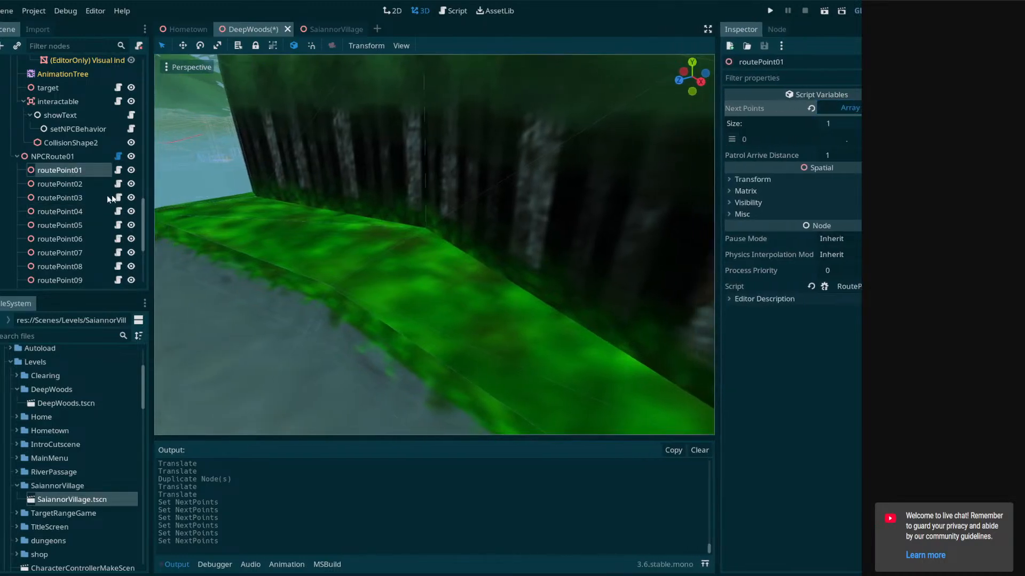
{"action": "left_click_drag", "start_coordinate": [69, 183], "coordinate": [269, 171]}
{"action": "left_click_drag", "start_coordinate": [859, 128], "coordinate": [843, 140]}
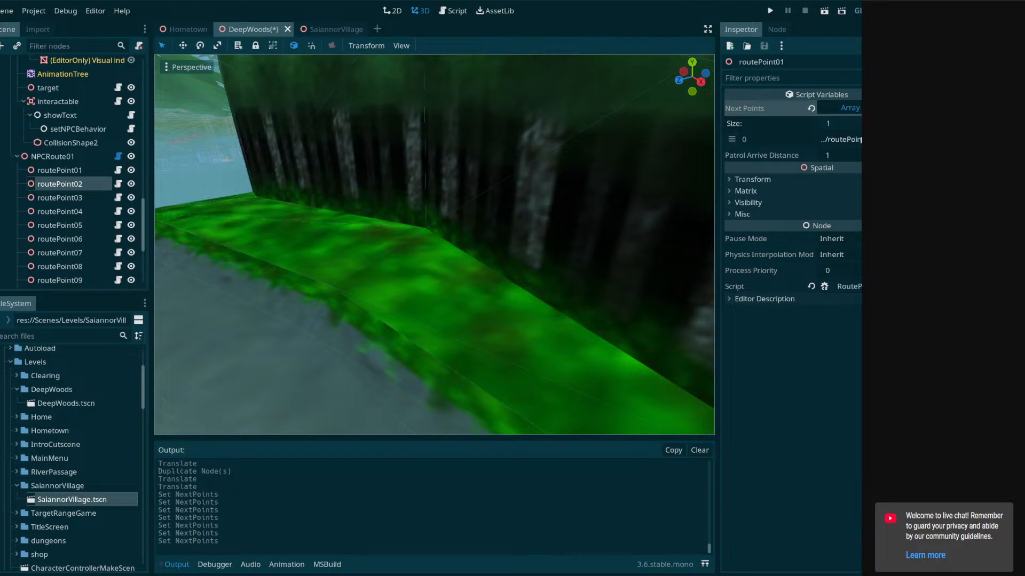
Assign routePoint03 as the next point of routePoint02, and reassign routePoint04 as the next point of routePoint03
{"action": "left_click", "coordinate": [60, 184]}
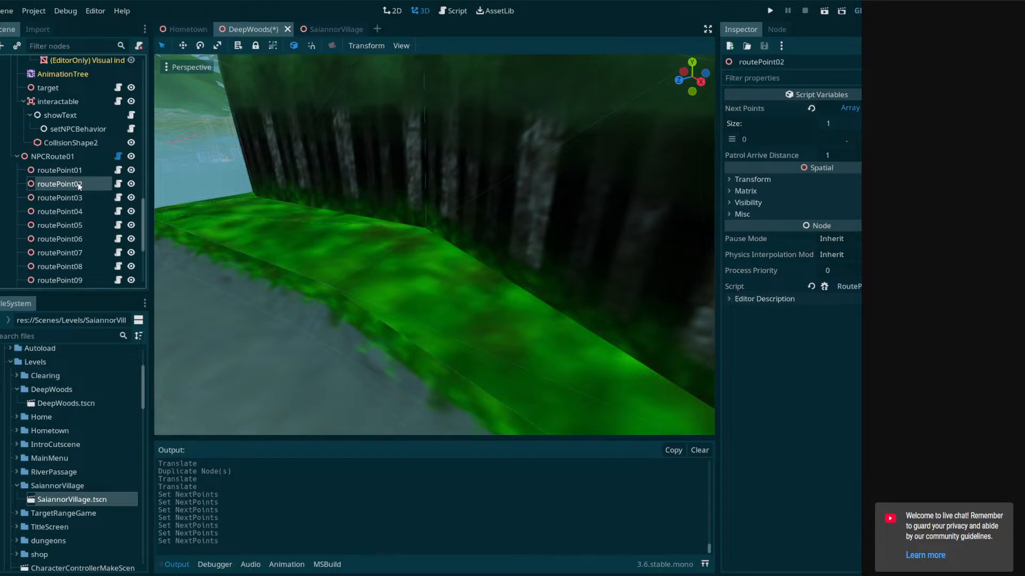
{"action": "left_click", "coordinate": [60, 198]}
{"action": "left_click_drag", "start_coordinate": [856, 139], "coordinate": [849, 139]}
{"action": "left_click", "coordinate": [78, 200]}
{"action": "left_click_drag", "start_coordinate": [77, 213], "coordinate": [859, 154]}
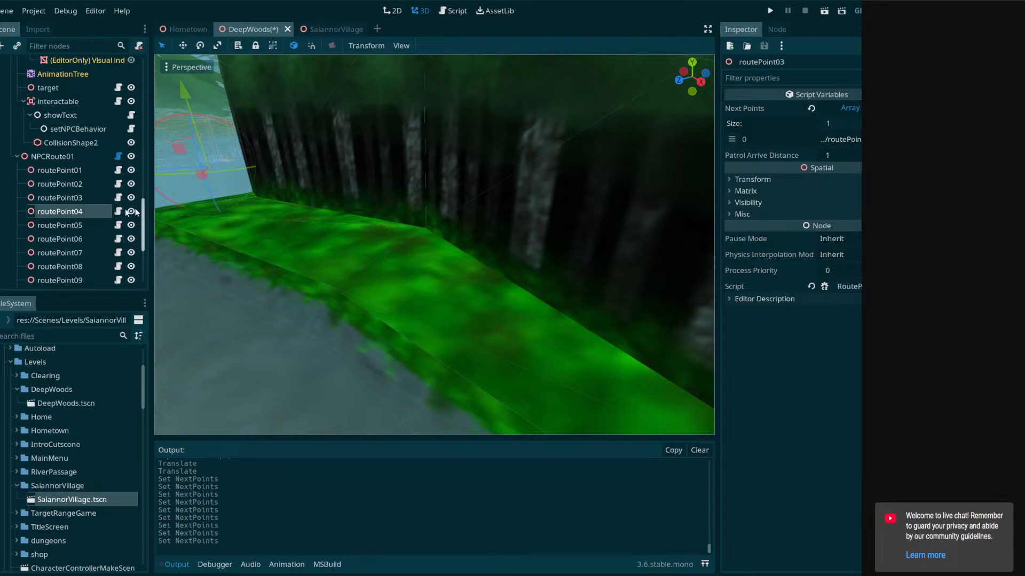
Set the Next Points array size of routePoint04 to 1 and assign routePoint05 to entry 0
{"action": "left_click", "coordinate": [79, 211]}
{"action": "left_click", "coordinate": [850, 107]}
{"action": "left_click", "coordinate": [858, 124]}
{"action": "left_click_drag", "start_coordinate": [80, 225], "coordinate": [843, 139]}
Set the Next Points array size of routePoint05 to 1 and assign routePoint06 to entry 0
{"action": "left_click", "coordinate": [79, 226]}
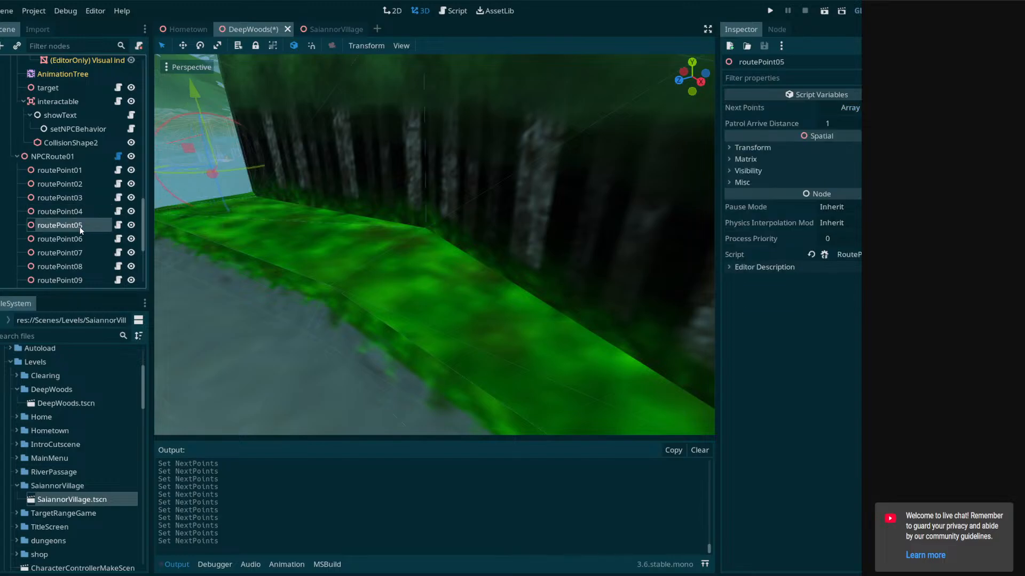
{"action": "left_click", "coordinate": [849, 107]}
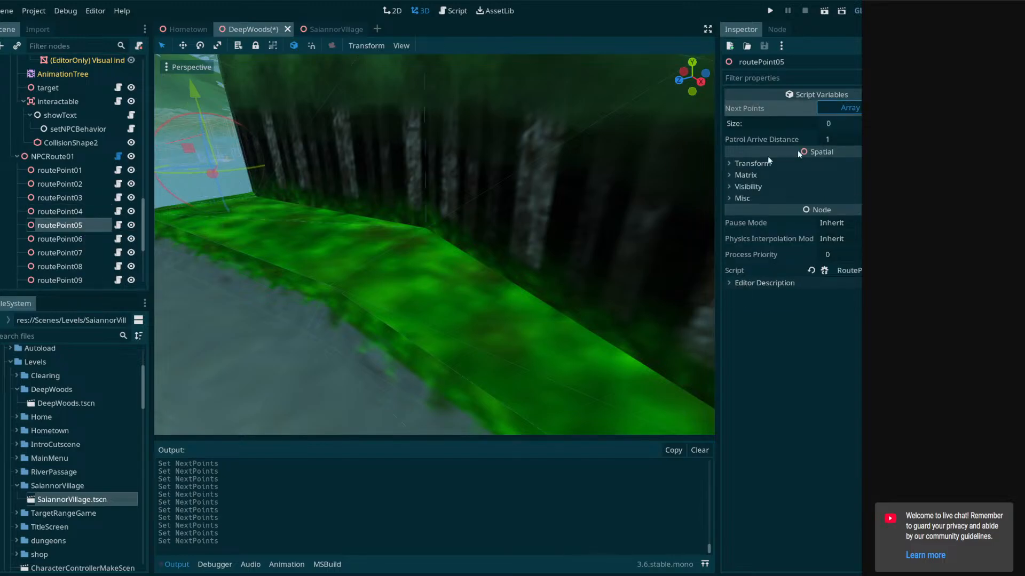
{"action": "left_click", "coordinate": [858, 124]}
{"action": "left_click_drag", "start_coordinate": [100, 238], "coordinate": [802, 140]}
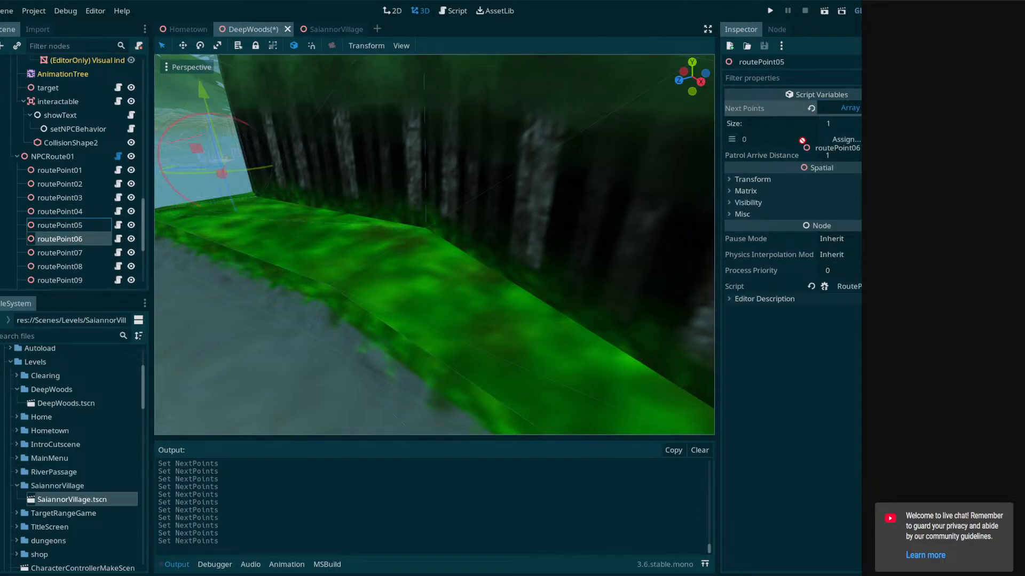
Set the Next Points array size of routePoint06 to 1 and assign routePoint07 to entry 0
{"action": "left_click", "coordinate": [74, 238]}
{"action": "left_click", "coordinate": [858, 123]}
{"action": "left_click_drag", "start_coordinate": [68, 249], "coordinate": [820, 136]}
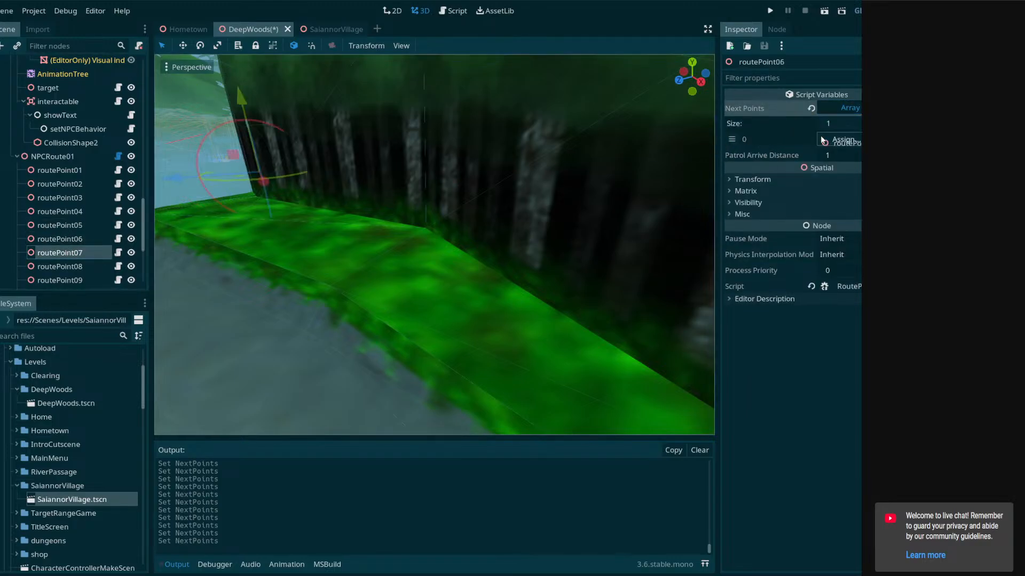
Set the Next Points array size of routePoint07 to 1 and assign routePoint08 to entry 0
{"action": "left_click", "coordinate": [74, 252]}
{"action": "left_click", "coordinate": [858, 123]}
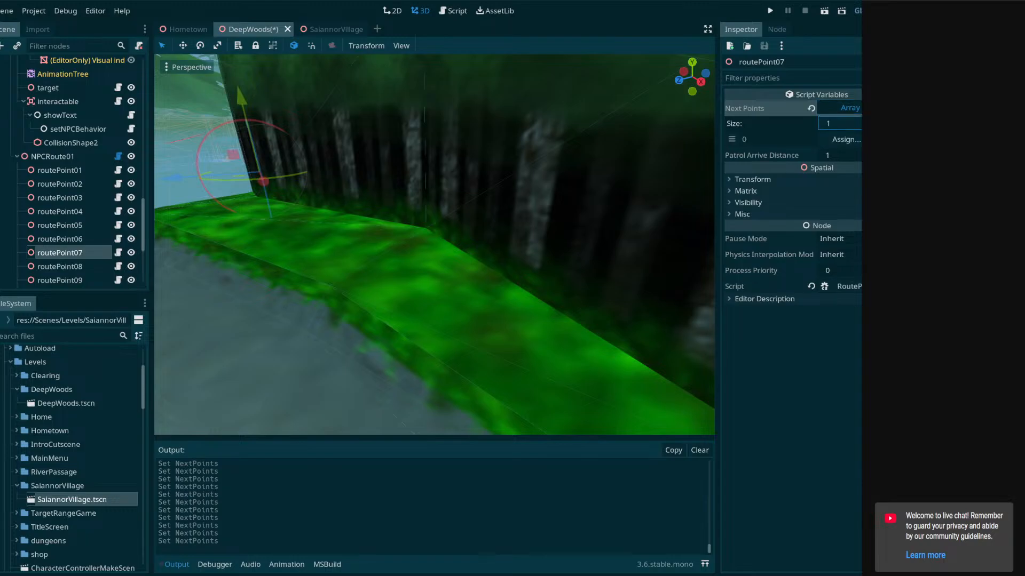
{"action": "left_click_drag", "start_coordinate": [83, 267], "coordinate": [744, 186]}
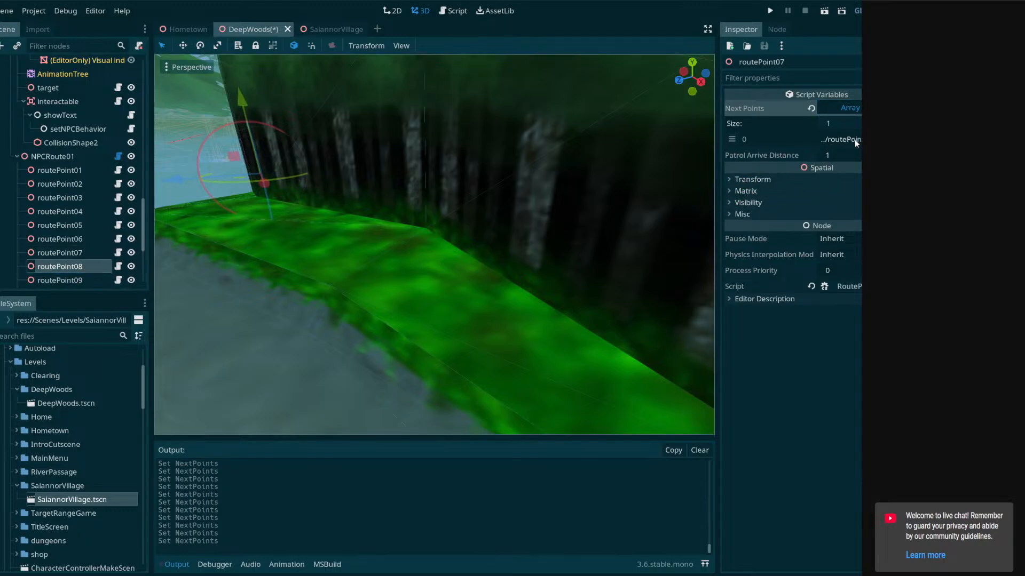
Set the Next Points array size of routePoint08 to 1 and assign routePoint09 to entry 0
{"action": "left_click", "coordinate": [60, 266]}
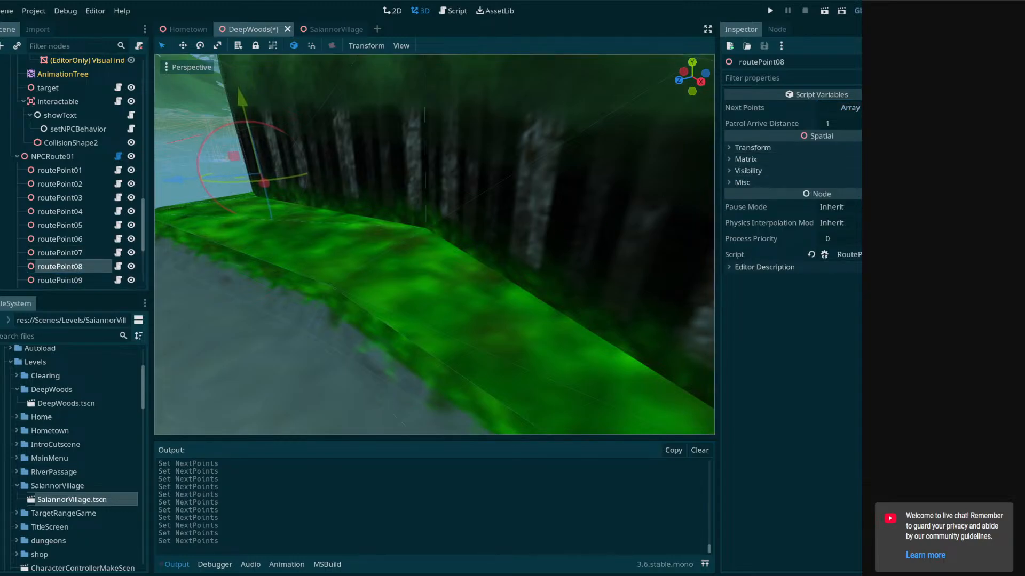
{"action": "left_click", "coordinate": [828, 123]}
{"action": "type", "text": "1"}
{"action": "key", "text": "Return"}
{"action": "left_click_drag", "start_coordinate": [85, 276], "coordinate": [238, 270]}
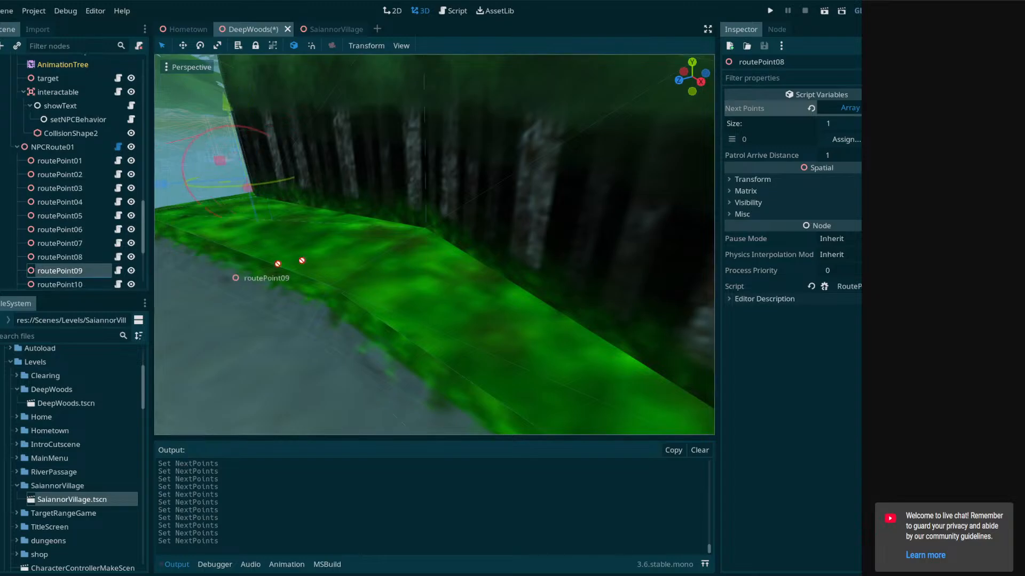
Set the Next Points array size of routePoint09 to 1 and assign routePoint09 itself to entry 0
{"action": "left_click", "coordinate": [80, 267]}
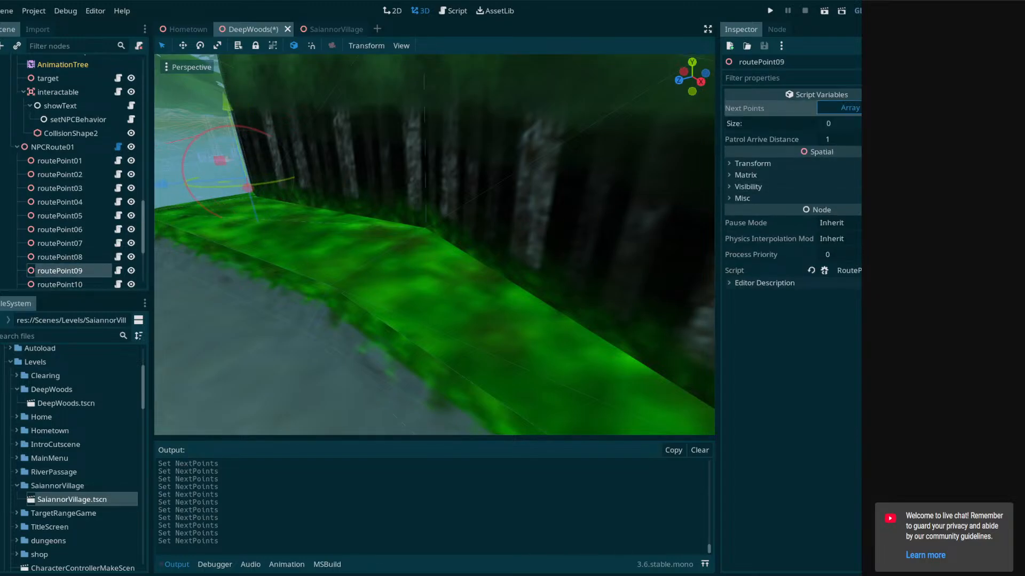
{"action": "left_click", "coordinate": [79, 261]}
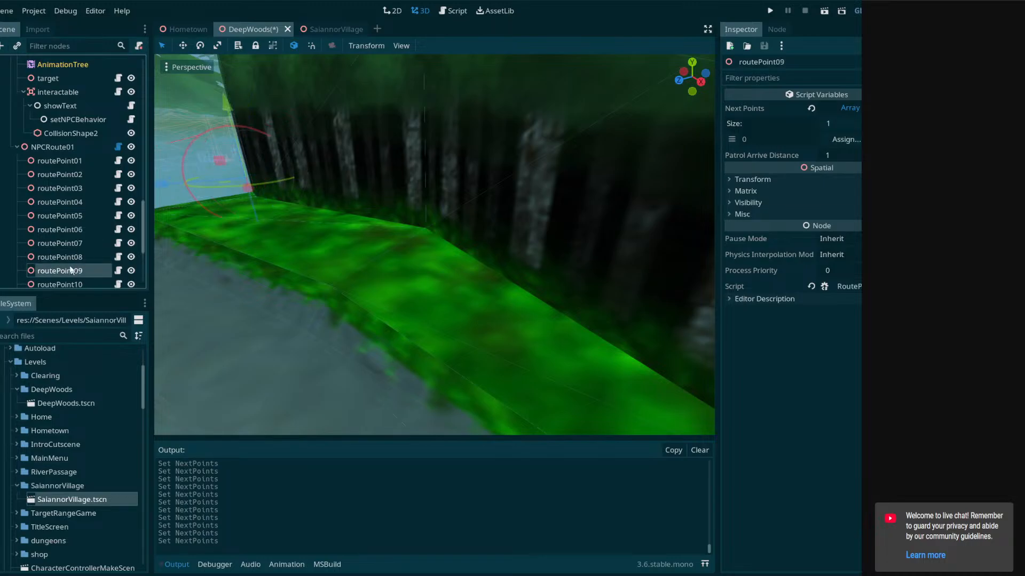
{"action": "left_click", "coordinate": [78, 271]}
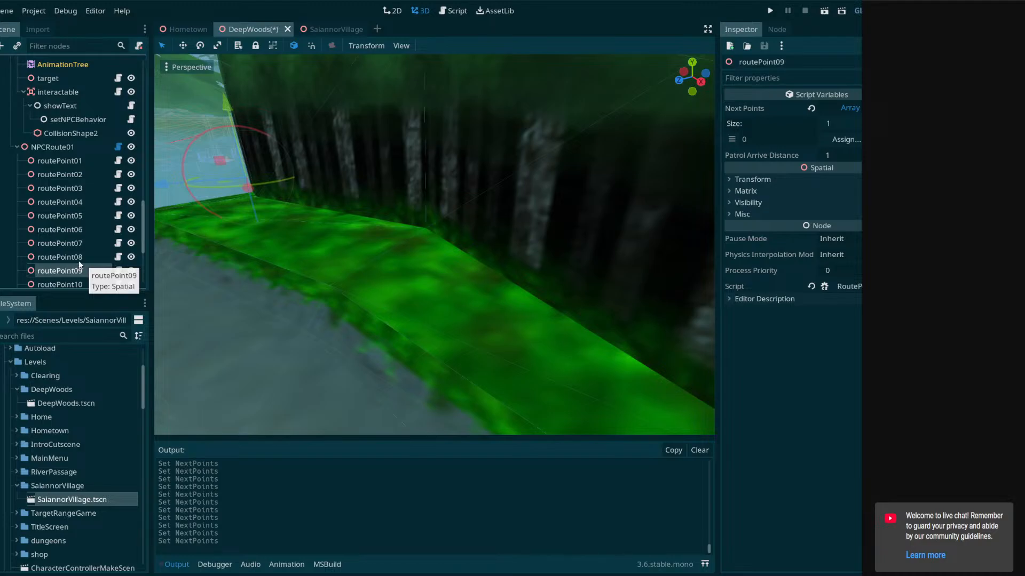
{"action": "left_click_drag", "start_coordinate": [78, 272], "coordinate": [846, 144]}
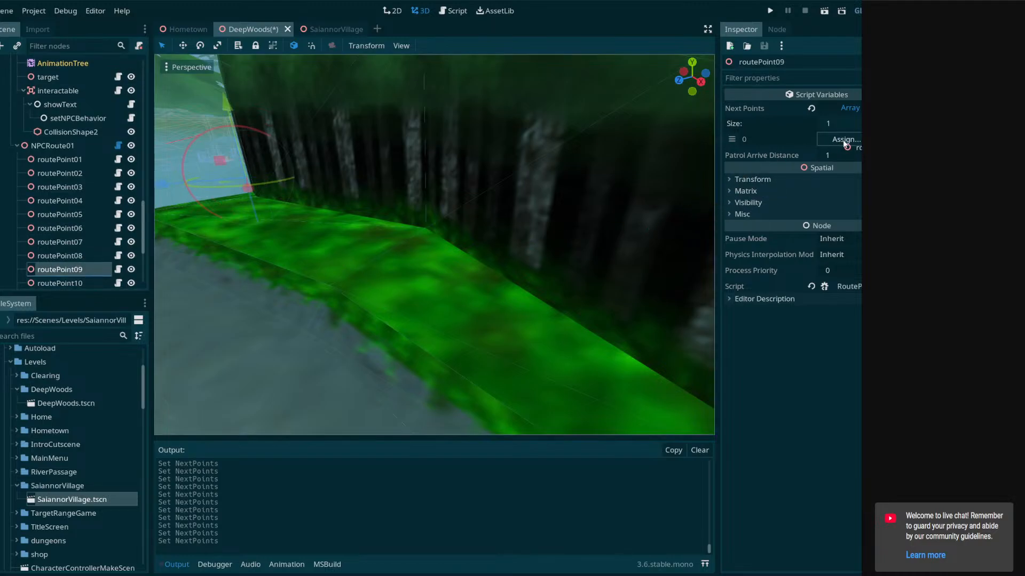
Reassign routePoint09 as the next point of routePoint08, and assign routePoint10 as the next point of routePoint09
{"action": "left_click", "coordinate": [79, 254]}
{"action": "left_click_drag", "start_coordinate": [80, 269], "coordinate": [786, 153]}
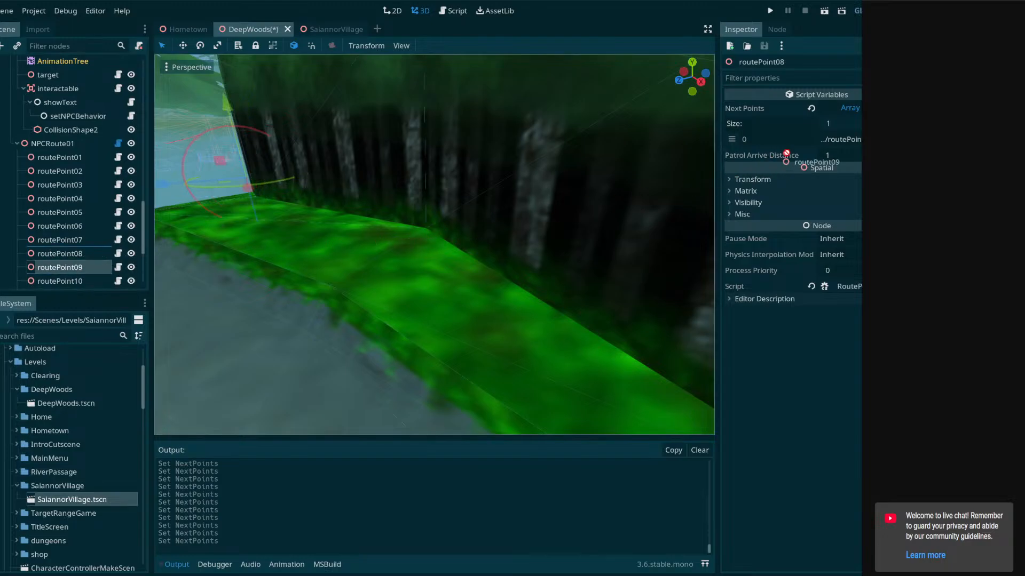
{"action": "left_click", "coordinate": [84, 264]}
{"action": "left_click_drag", "start_coordinate": [81, 278], "coordinate": [211, 257]}
{"action": "left_click", "coordinate": [77, 261]}
Set the Next Points array size of routePoint10 to 1 and assign routePoint11 to entry 0
{"action": "left_click", "coordinate": [78, 272]}
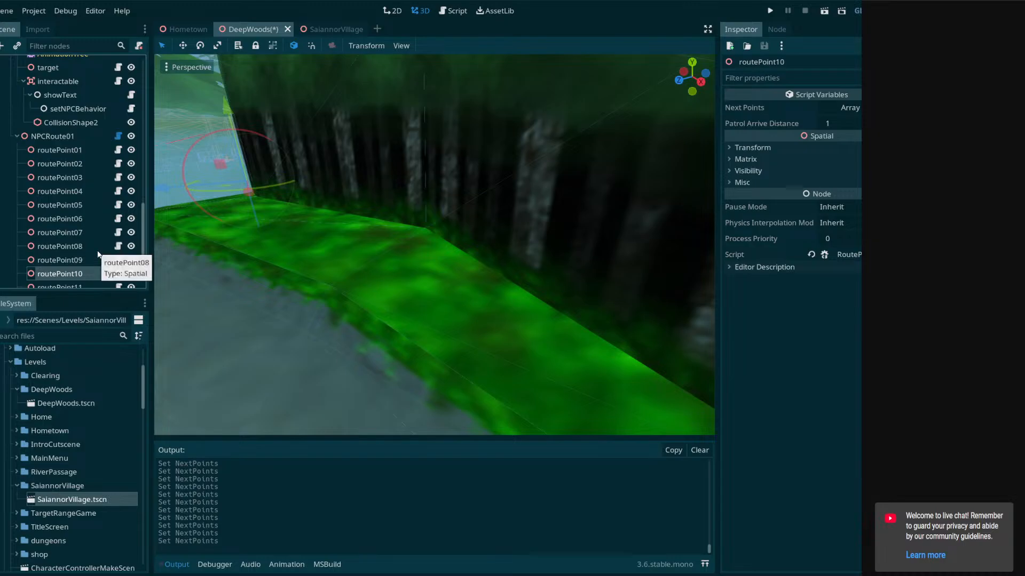
{"action": "left_click", "coordinate": [849, 107]}
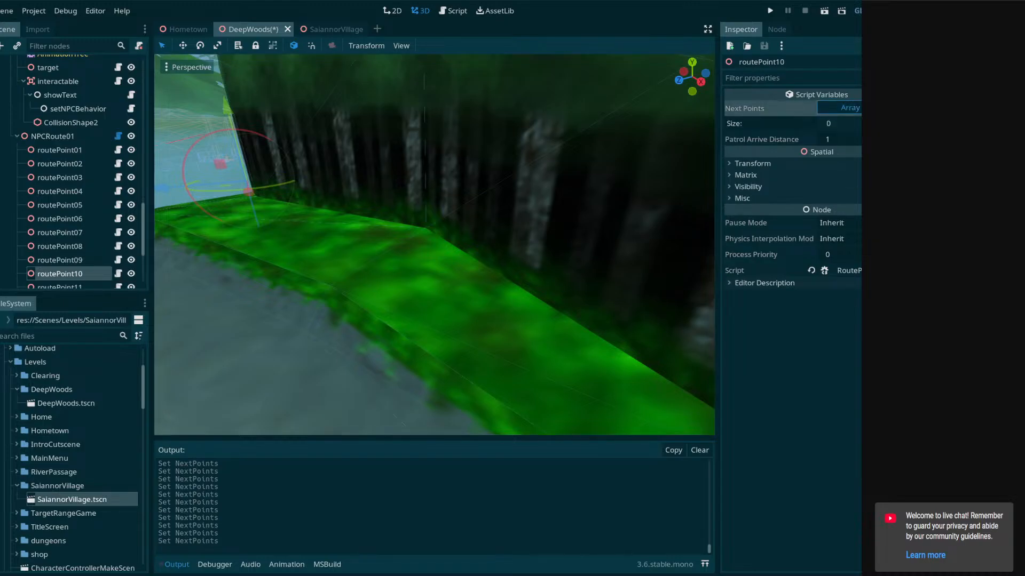
{"action": "left_click", "coordinate": [857, 122]}
{"action": "scroll", "coordinate": [57, 269], "scroll_direction": "down", "scroll_amount": 1}
{"action": "left_click_drag", "start_coordinate": [65, 263], "coordinate": [845, 139]}
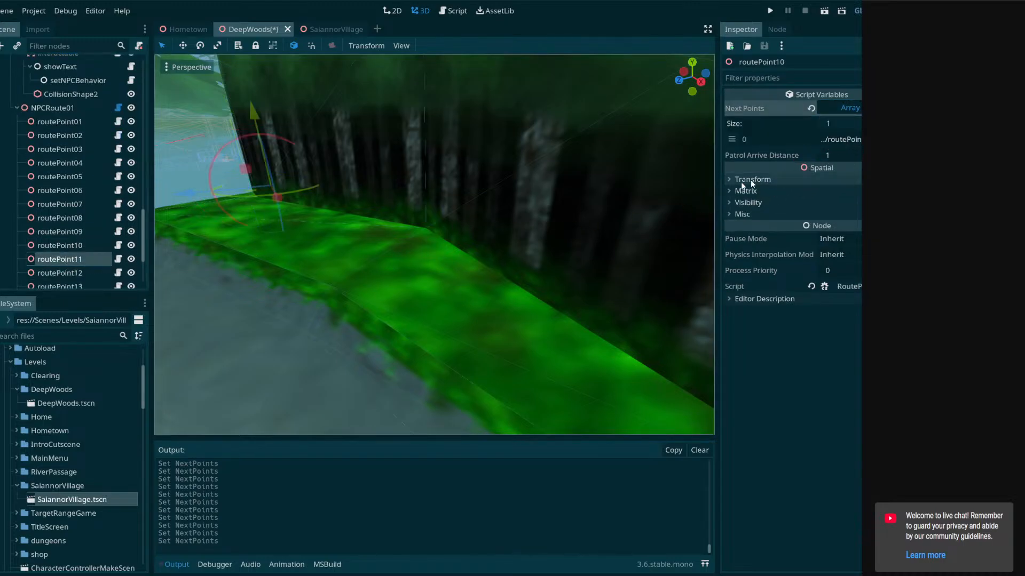
Set the Next Points array size of routePoint11 to 1 and assign routePoint12 to entry 0
{"action": "left_click", "coordinate": [93, 246]}
{"action": "left_click", "coordinate": [74, 259]}
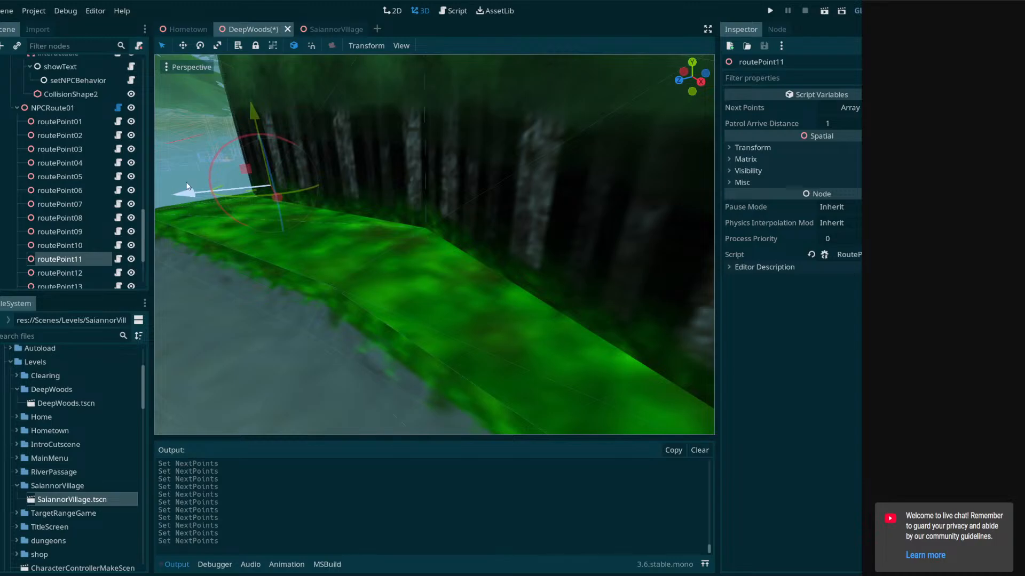
{"action": "left_click", "coordinate": [72, 246]}
{"action": "left_click", "coordinate": [78, 259]}
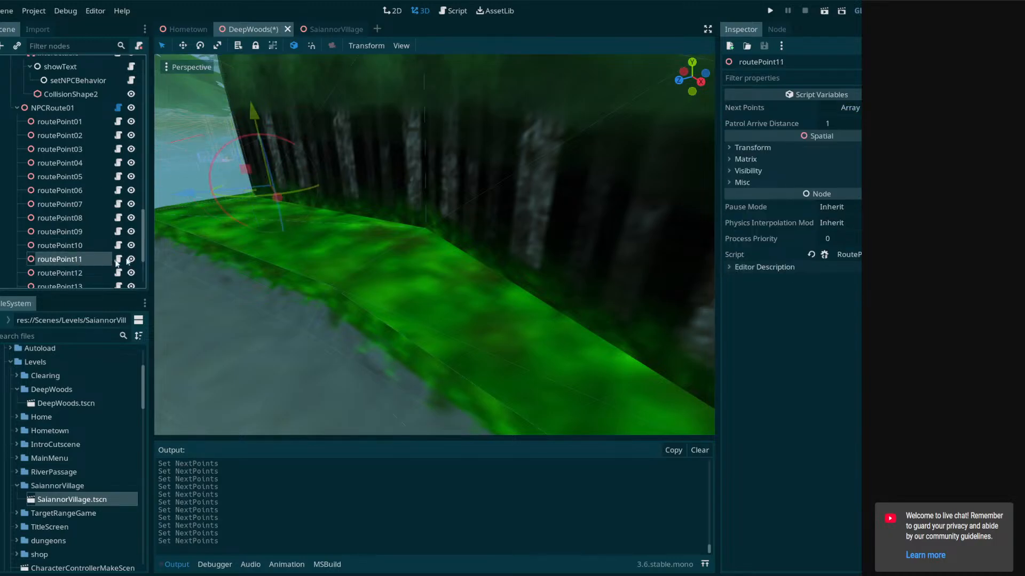
{"action": "left_click", "coordinate": [850, 107]}
{"action": "left_click", "coordinate": [907, 121]}
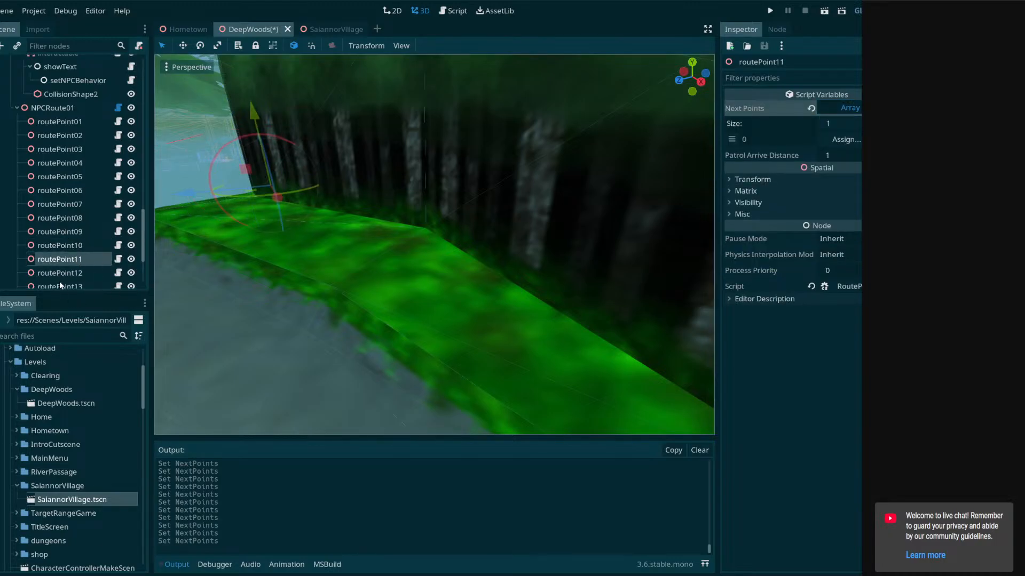
{"action": "left_click", "coordinate": [59, 273]}
{"action": "left_click", "coordinate": [68, 260]}
{"action": "left_click", "coordinate": [73, 269]}
{"action": "left_click", "coordinate": [73, 261]}
Set the Next Points array size of routePoint12 to 1 and assign routePoint13 to entry 0
{"action": "left_click", "coordinate": [74, 267]}
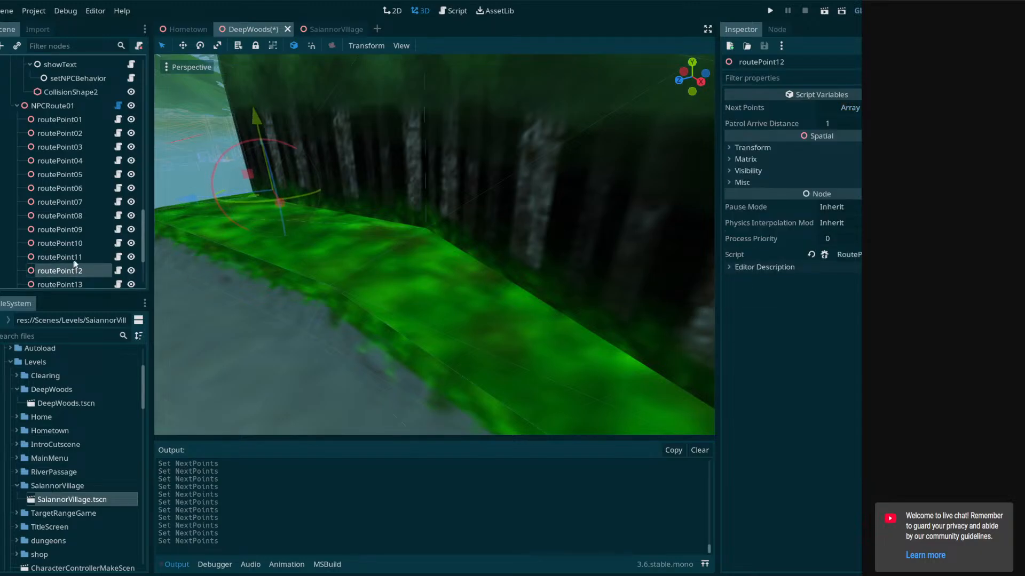
{"action": "left_click", "coordinate": [851, 107]}
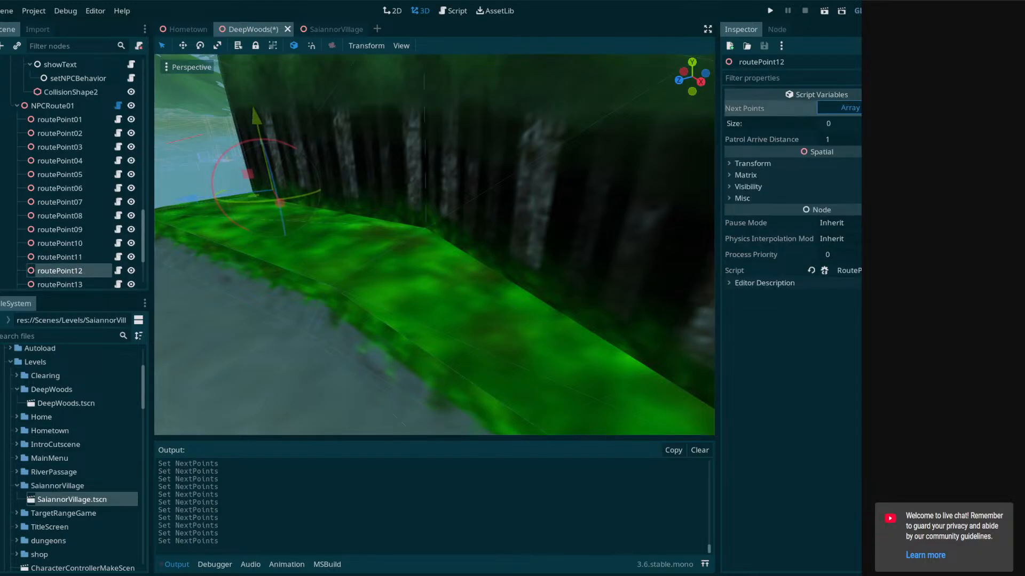
{"action": "left_click", "coordinate": [853, 123]}
{"action": "left_click", "coordinate": [73, 257]}
{"action": "left_click", "coordinate": [78, 271]}
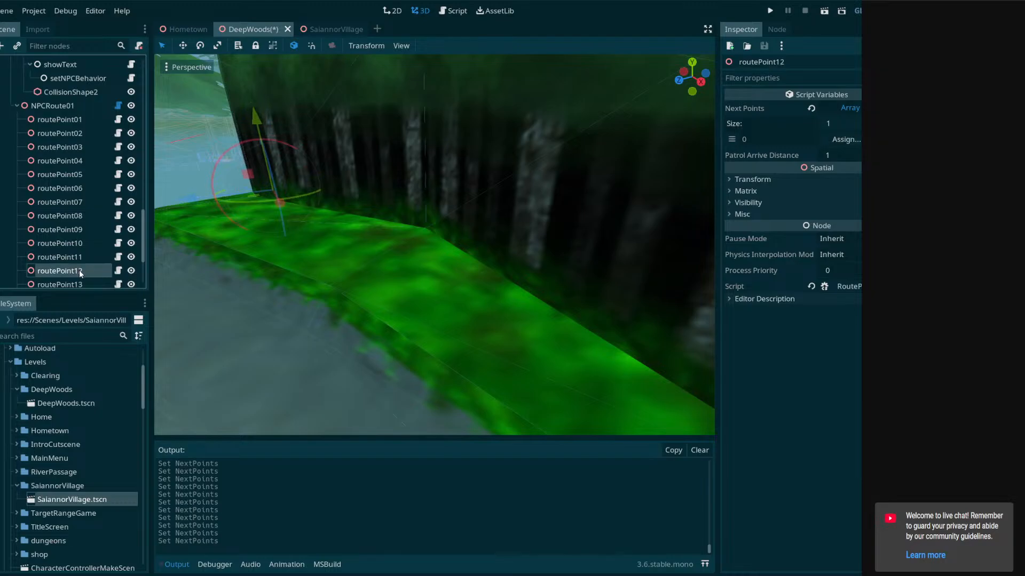
{"action": "left_click", "coordinate": [79, 283]}
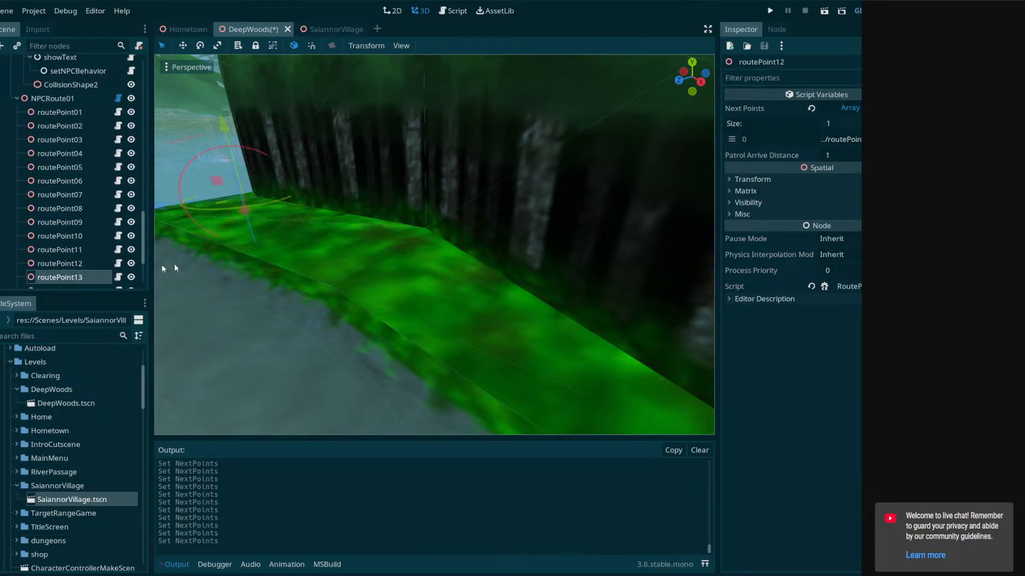
{"action": "left_click", "coordinate": [80, 250]}
{"action": "left_click", "coordinate": [82, 262]}
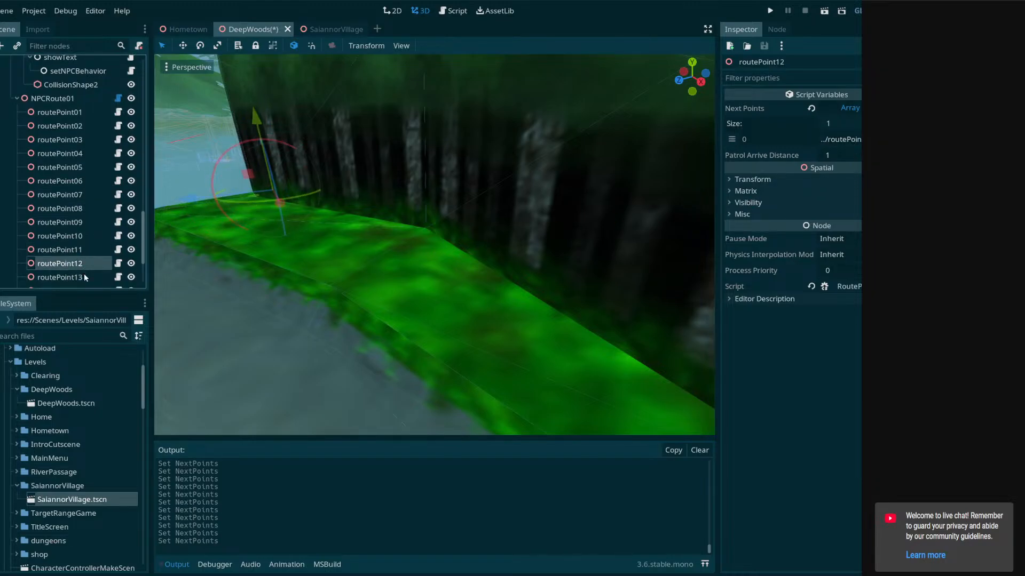
Give routePoint13 and routePoint14 one Next Points entry each, assigning routePoint14 and routePoint15 respectively
{"action": "left_click", "coordinate": [85, 276]}
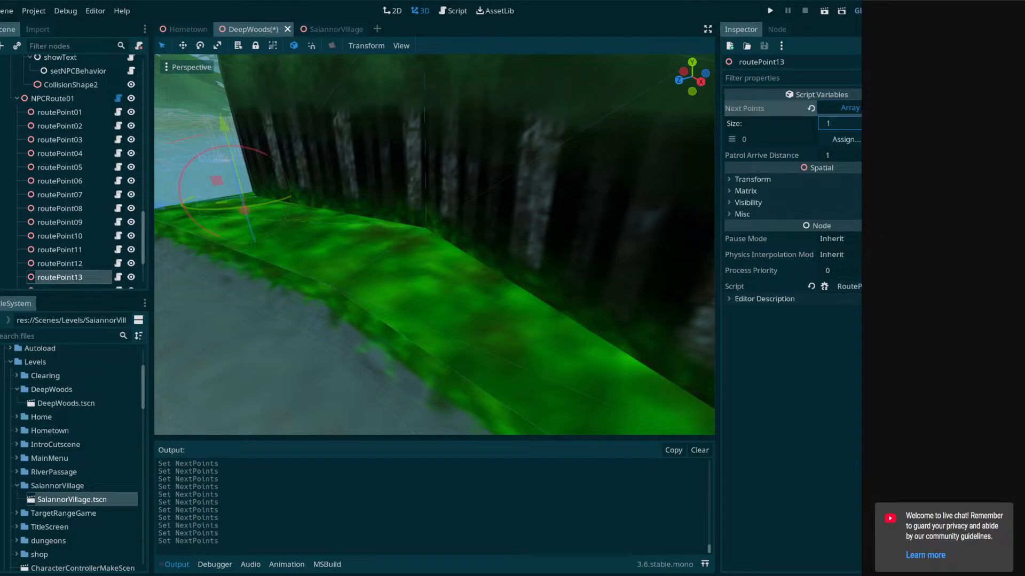
{"action": "scroll", "coordinate": [81, 267], "scroll_direction": "down", "scroll_amount": 3}
{"action": "left_click_drag", "start_coordinate": [60, 234], "coordinate": [850, 148]}
{"action": "left_click", "coordinate": [66, 234]}
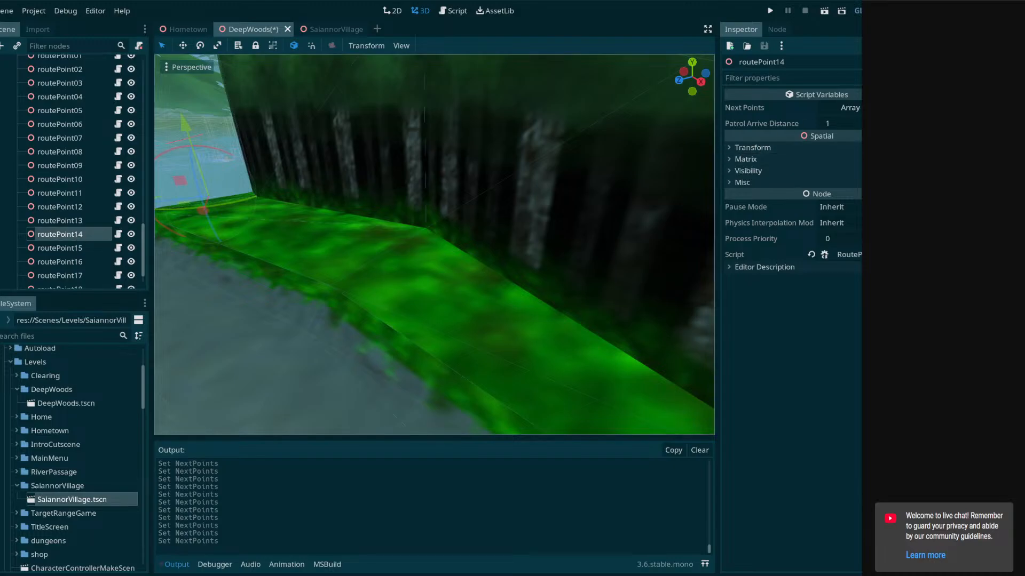
{"action": "left_click_drag", "start_coordinate": [79, 251], "coordinate": [845, 140]}
Give routePoint15 and routePoint16 one Next Points entry each, assigning routePoint16 and routePoint17 respectively
{"action": "left_click", "coordinate": [84, 249]}
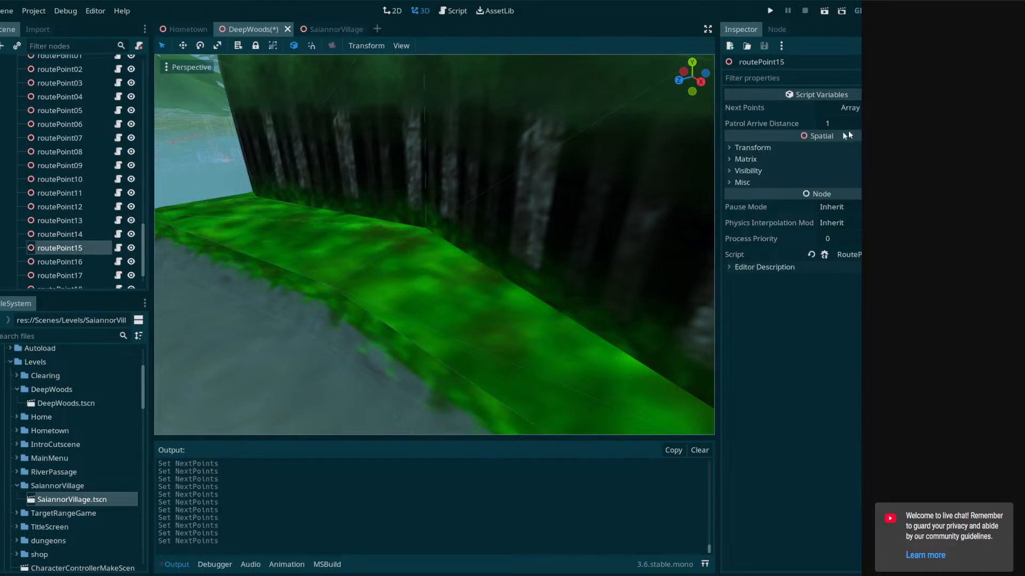
{"action": "left_click_drag", "start_coordinate": [81, 262], "coordinate": [842, 139]}
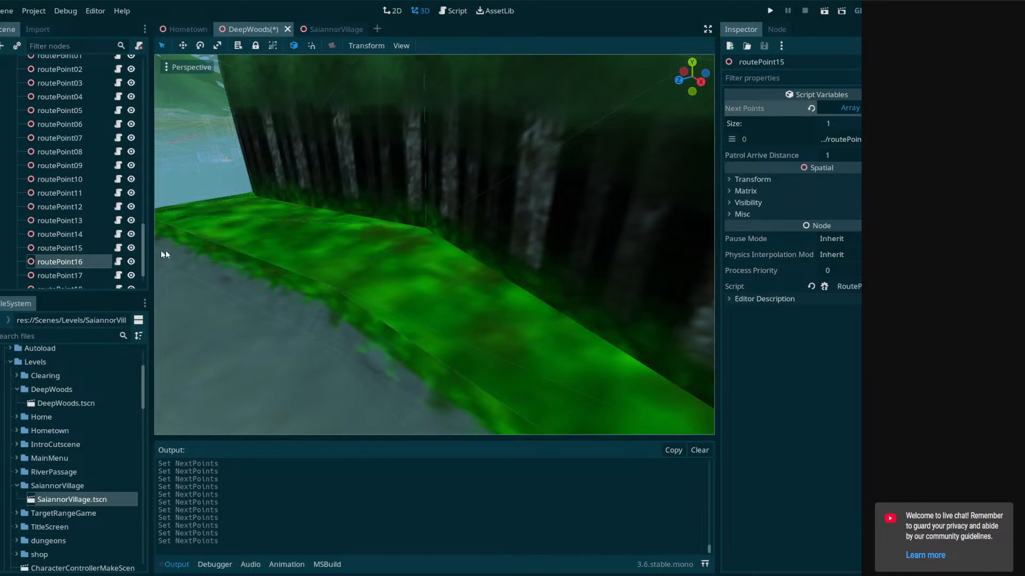
{"action": "left_click", "coordinate": [79, 262]}
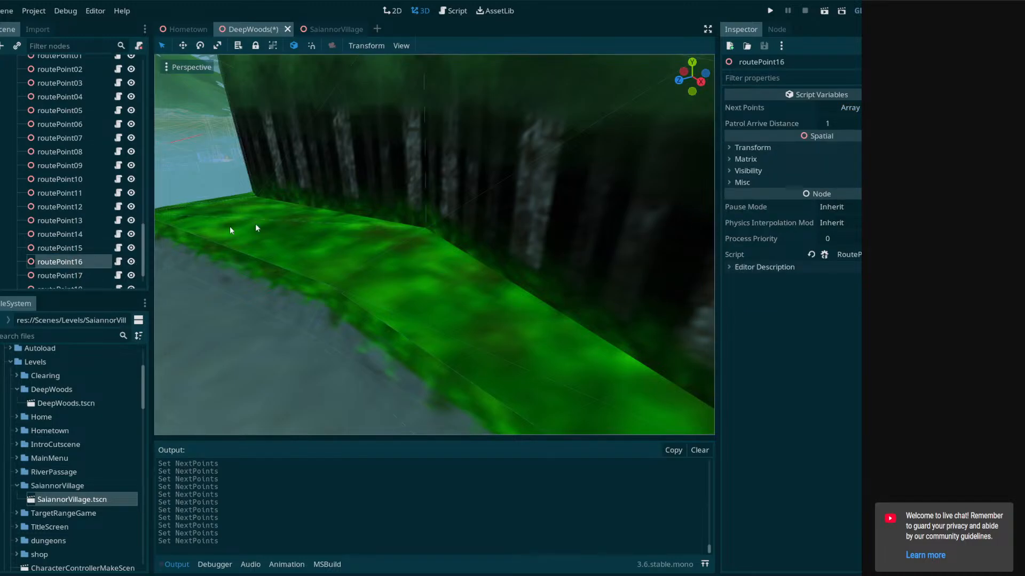
{"action": "left_click", "coordinate": [849, 108]}
{"action": "left_click_drag", "start_coordinate": [67, 275], "coordinate": [842, 139]}
Set the Next Points array size of routePoint17 to 1 and assign routePoint18 to entry 0
{"action": "left_click", "coordinate": [82, 270]}
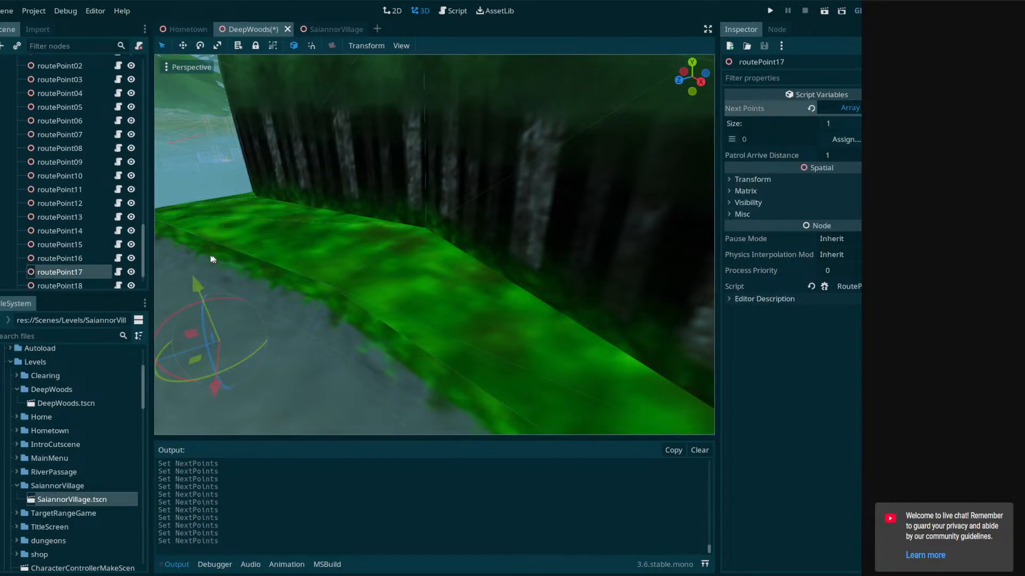
{"action": "left_click", "coordinate": [71, 261]}
{"action": "left_click", "coordinate": [72, 275]}
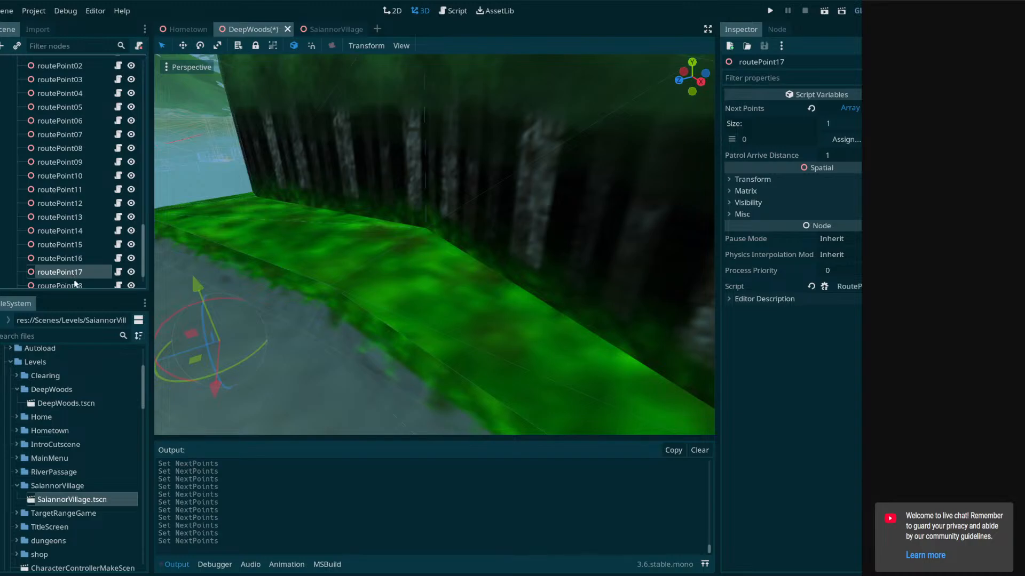
{"action": "scroll", "coordinate": [72, 272], "scroll_direction": "down", "scroll_amount": 2}
{"action": "left_click_drag", "start_coordinate": [72, 264], "coordinate": [852, 143]}
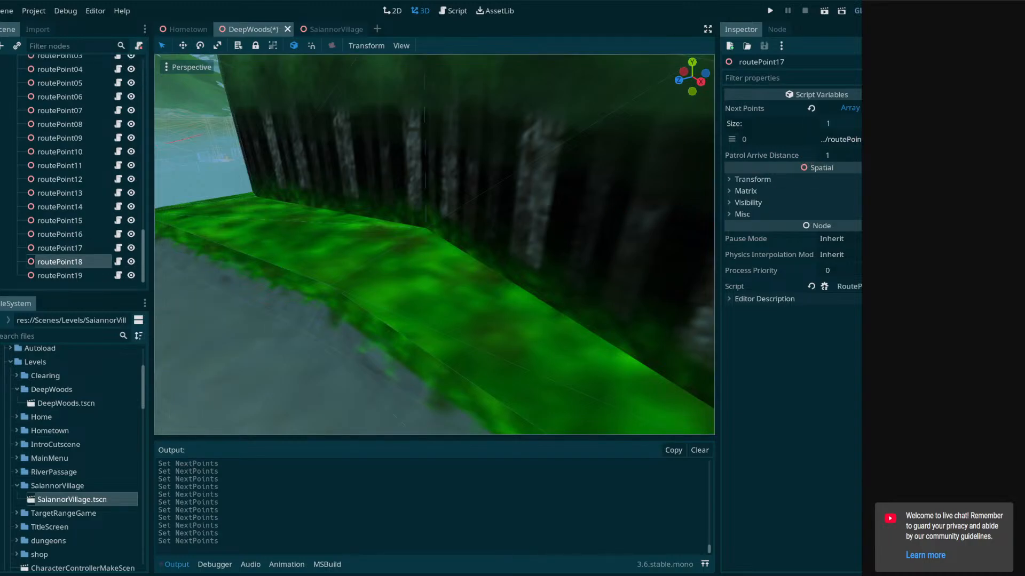
Set the Next Points array size of routePoint18 to 1, assign routePoint19 to entry 0, and save the scene
{"action": "left_click", "coordinate": [76, 261]}
{"action": "left_click_drag", "start_coordinate": [73, 275], "coordinate": [860, 110]}
{"action": "left_click", "coordinate": [851, 108]}
{"action": "left_click", "coordinate": [858, 122]}
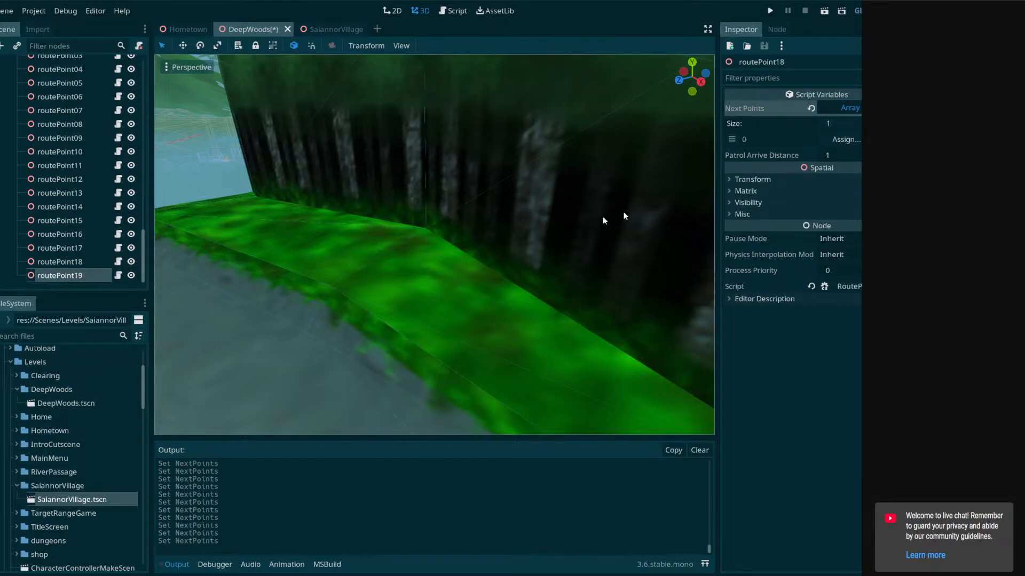
{"action": "left_click_drag", "start_coordinate": [65, 276], "coordinate": [857, 140]}
{"action": "key", "text": "ctrl+s"}
Rename the FollowRoute behavior node under MonsterHuntQuest's Kairothian to GuideRoute
{"action": "scroll", "coordinate": [96, 218], "scroll_direction": "up", "scroll_amount": 10}
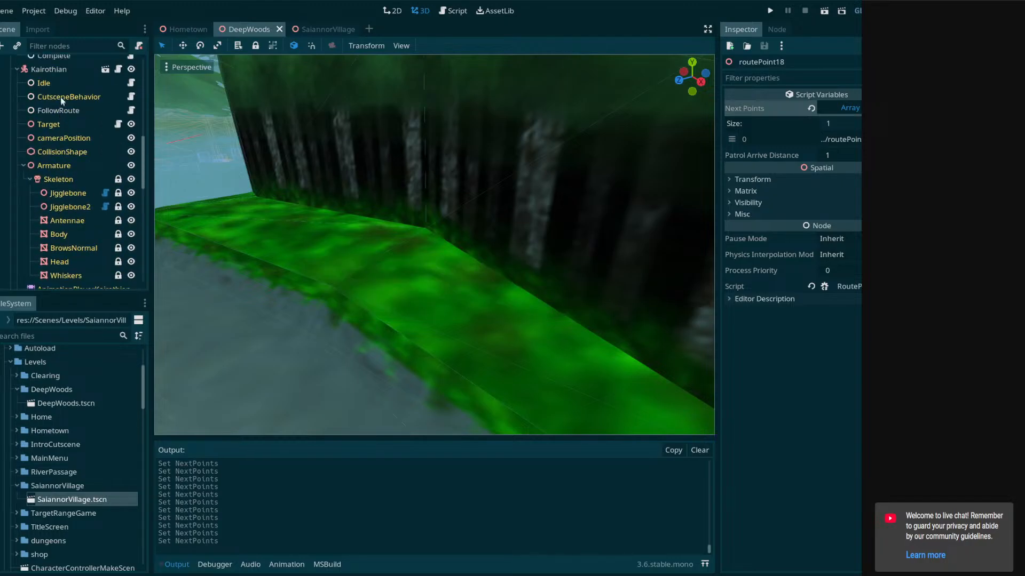
{"action": "scroll", "coordinate": [64, 99], "scroll_direction": "up", "scroll_amount": 2}
{"action": "left_click", "coordinate": [49, 126]}
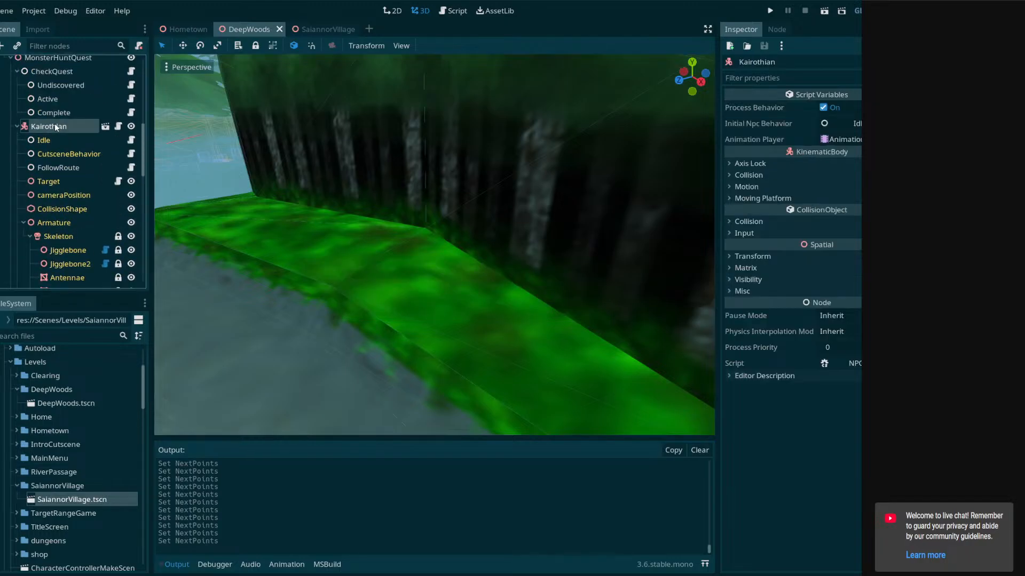
{"action": "left_click", "coordinate": [56, 168]}
{"action": "left_click", "coordinate": [59, 168]}
{"action": "left_click", "coordinate": [62, 167]}
{"action": "key", "text": "BackSpace"}
{"action": "key", "text": "BackSpace"}
{"action": "key", "text": "BackSpace"}
{"action": "key", "text": "BackSpace"}
{"action": "key", "text": "BackSpace"}
{"action": "key", "text": "BackSpace"}
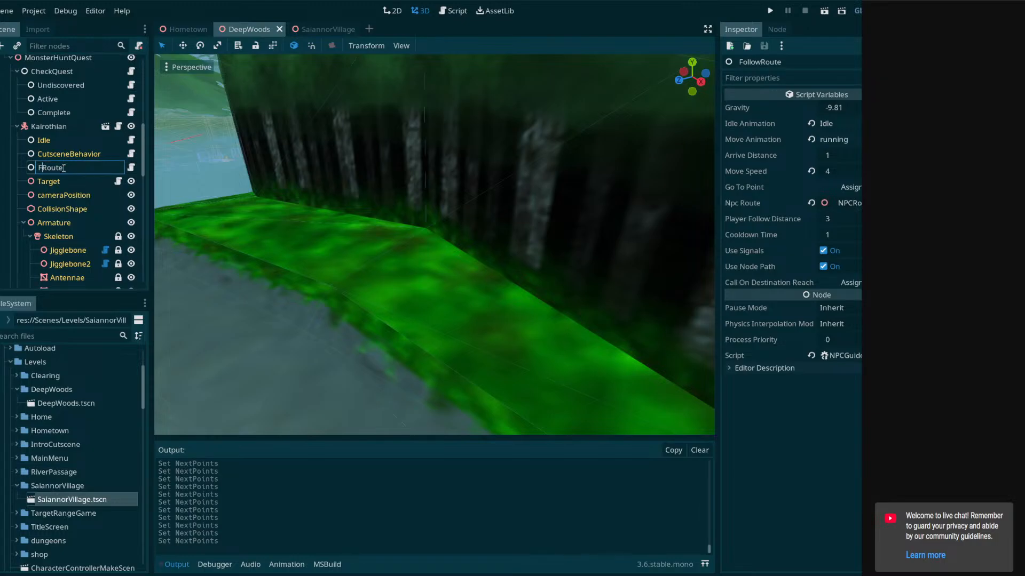
{"action": "type", "text": "Guide"}
{"action": "key", "text": "Return"}
Assign GuideRoute as the Initial Npc Behavior of Kairothian and save the DeepWoods scene
{"action": "left_click", "coordinate": [55, 152]}
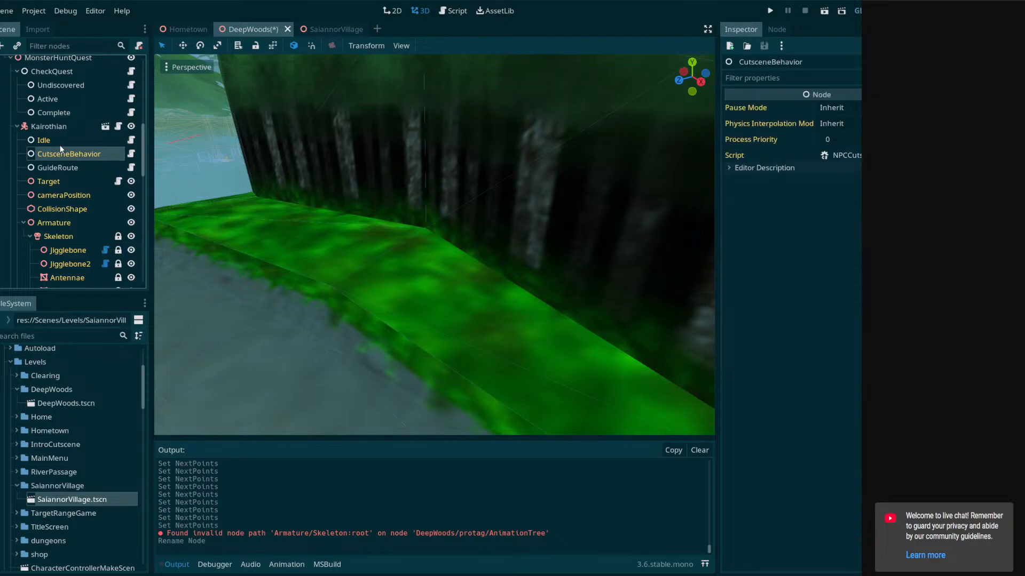
{"action": "left_click", "coordinate": [60, 138]}
{"action": "left_click", "coordinate": [66, 129]}
{"action": "left_click_drag", "start_coordinate": [58, 167], "coordinate": [853, 123]}
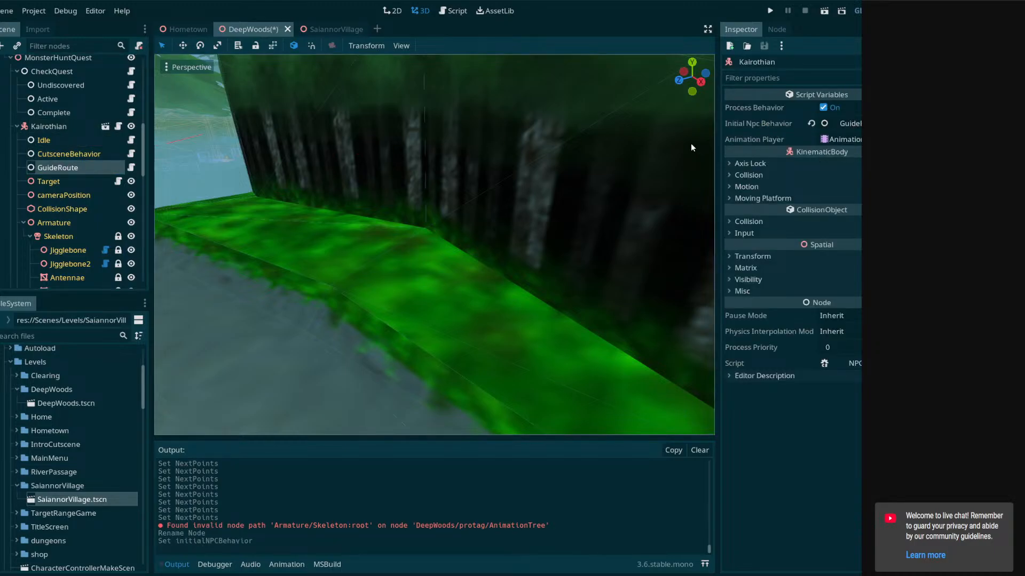
{"action": "key", "text": "ctrl+s"}
Run the SaiannorVillage scene and enlarge the game window over the editor
{"action": "left_click", "coordinate": [326, 31]}
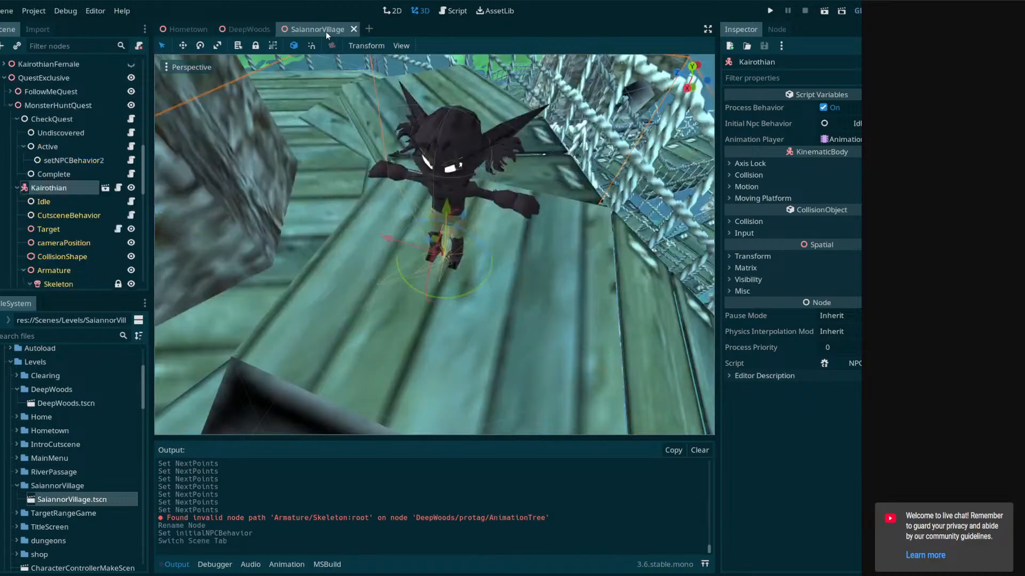
{"action": "left_click", "coordinate": [823, 11]}
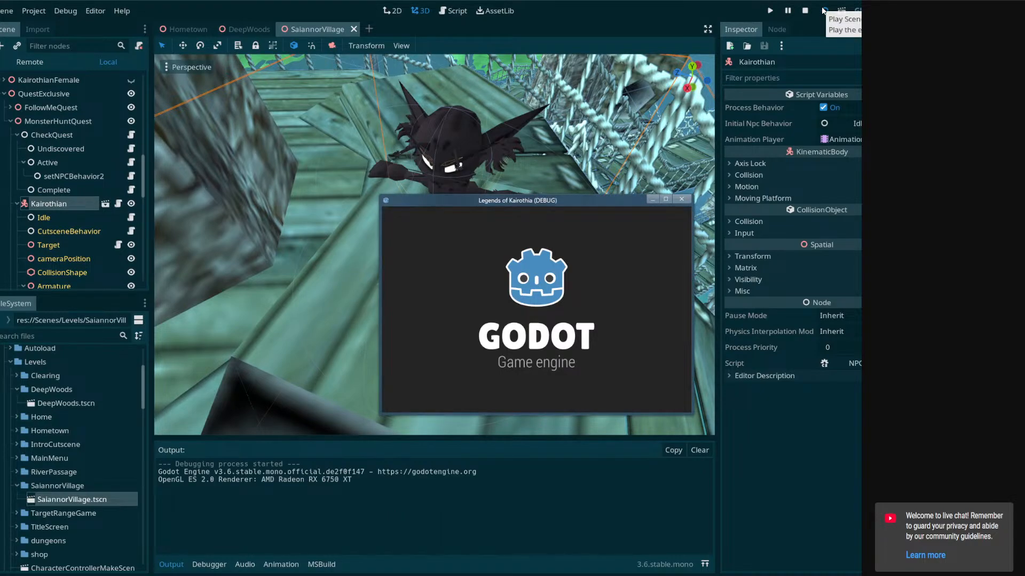
{"action": "left_click_drag", "start_coordinate": [601, 201], "coordinate": [357, 4]}
{"action": "left_click_drag", "start_coordinate": [447, 215], "coordinate": [781, 443]}
Playtest from the village by talking to the NPC and travelling into the deep woods, and close the game
{"action": "key", "text": "Escape"}
{"action": "key", "text": "Escape"}
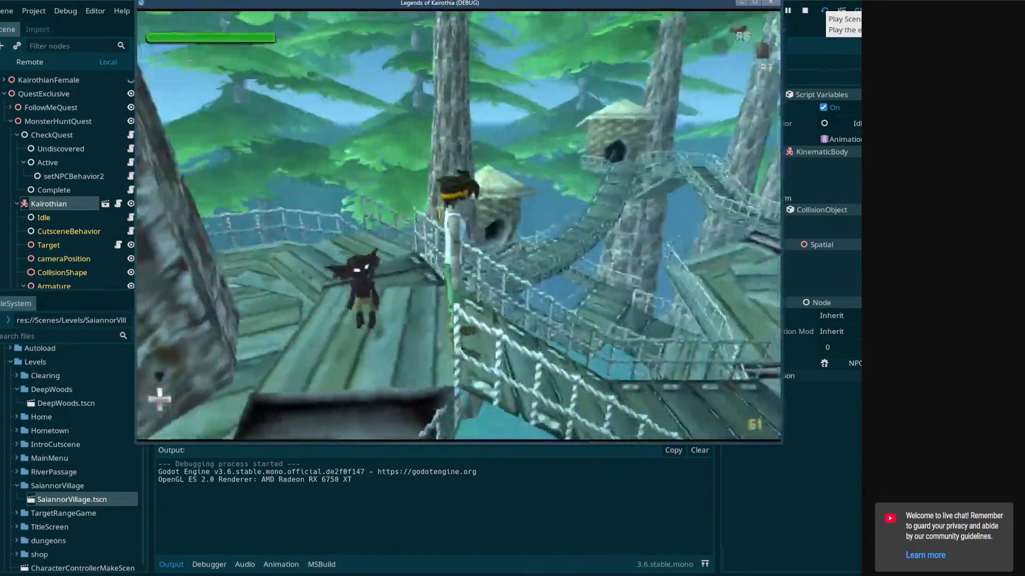
{"action": "key", "text": "e"}
{"action": "key", "text": "e"}
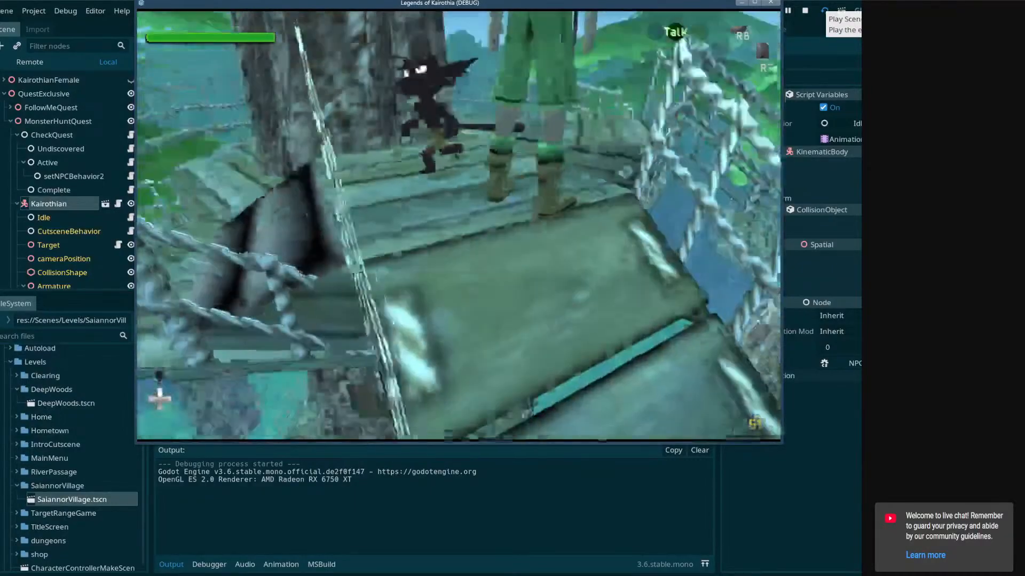
{"action": "key", "text": "w"}
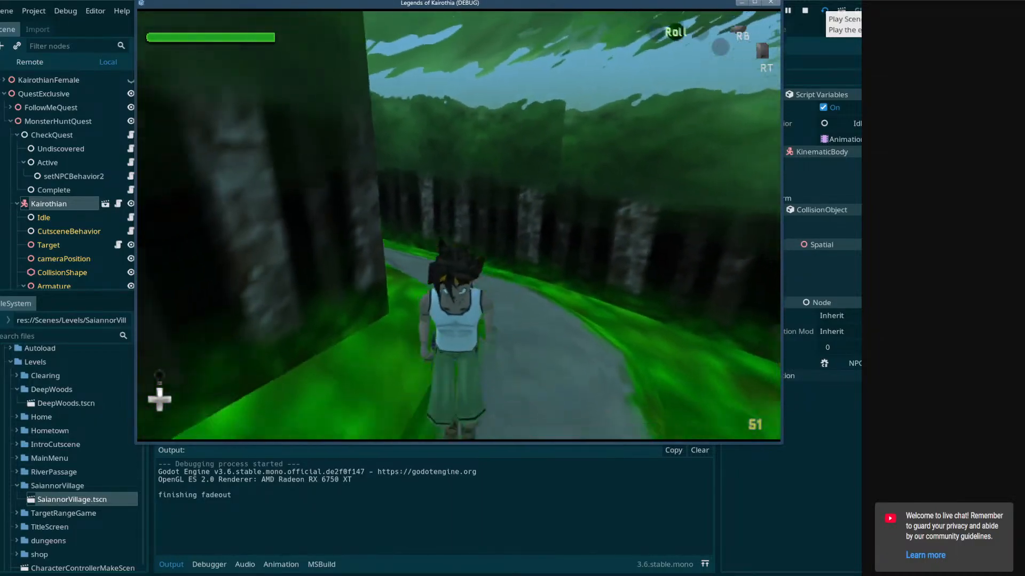
{"action": "key", "text": "Escape"}
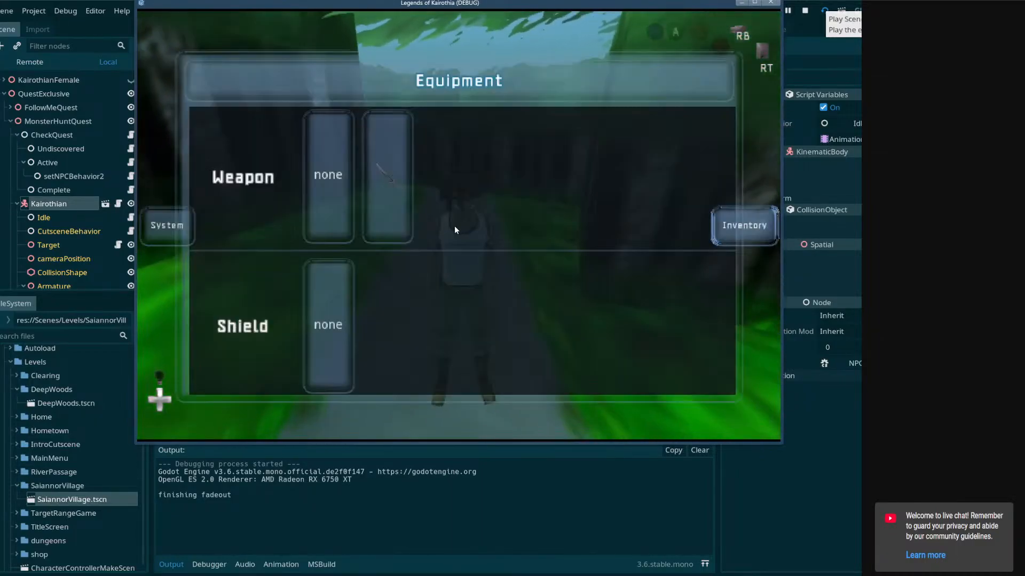
{"action": "left_click", "coordinate": [768, 4]}
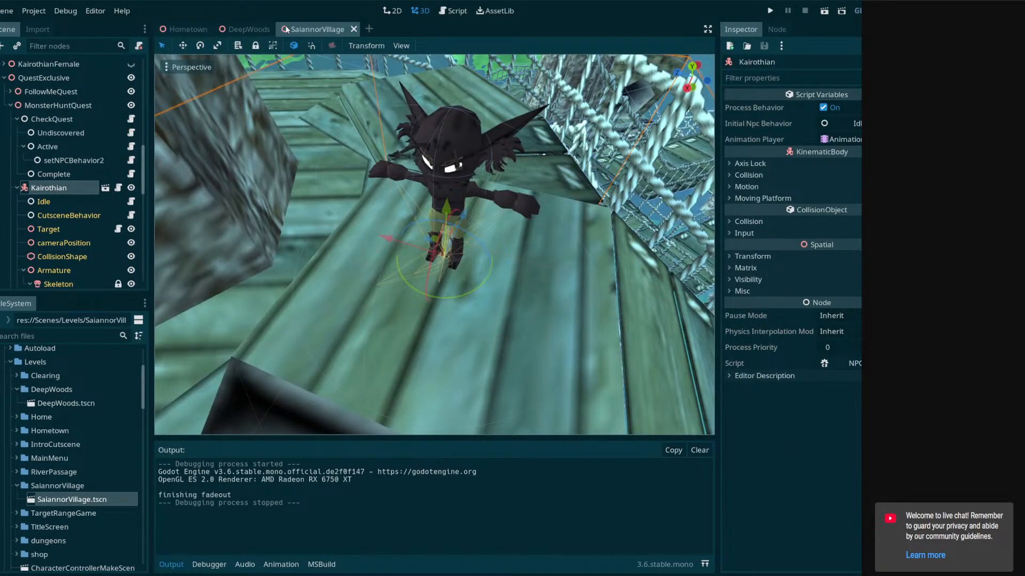
Check the Kairothian node's NPC behavior settings in the DeepWoods scene and return to the SaiannorVillage scene
{"action": "left_click", "coordinate": [252, 29]}
{"action": "left_click", "coordinate": [50, 127]}
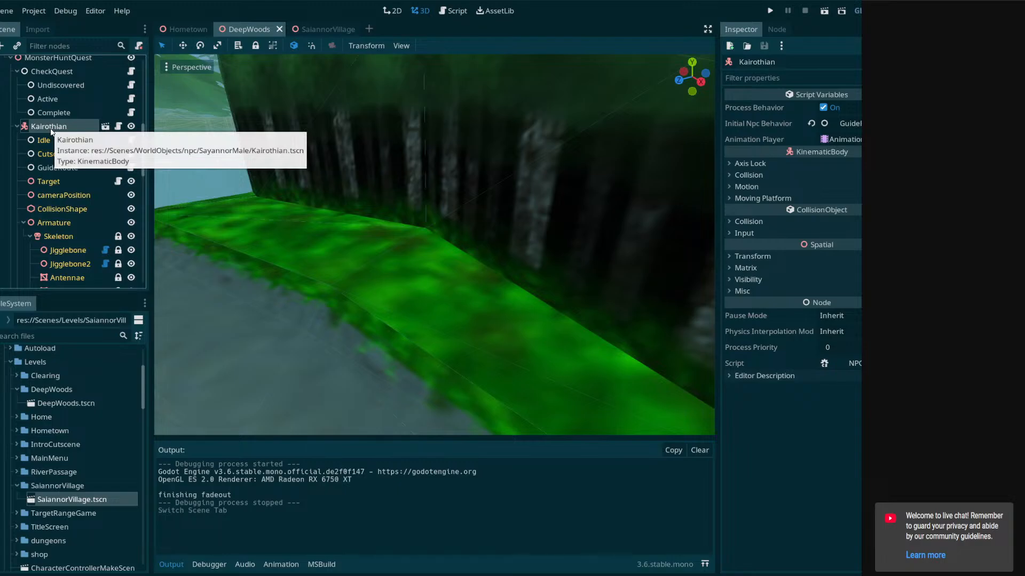
{"action": "left_click", "coordinate": [65, 140]}
{"action": "left_click", "coordinate": [64, 132]}
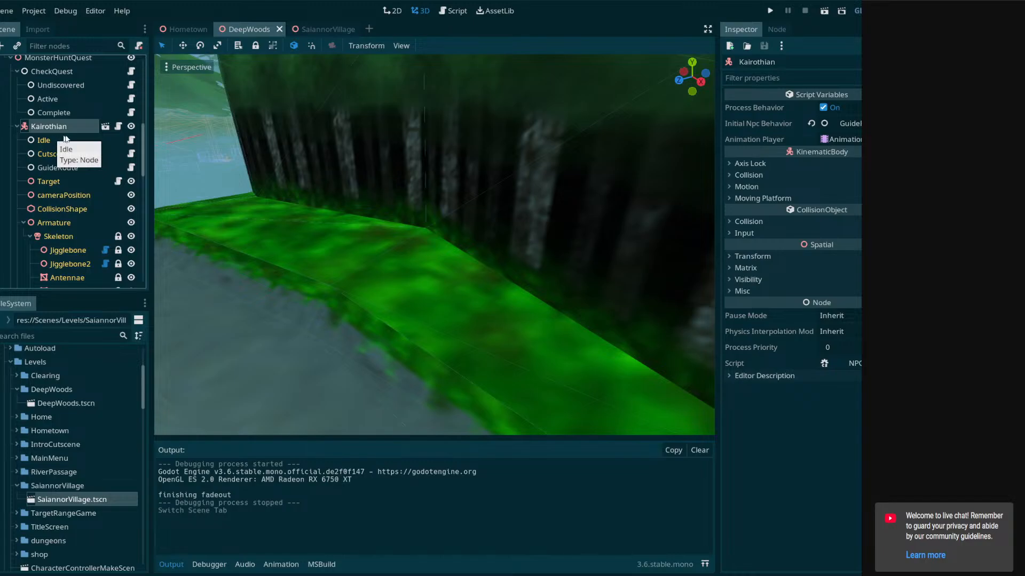
{"action": "left_click", "coordinate": [325, 31]}
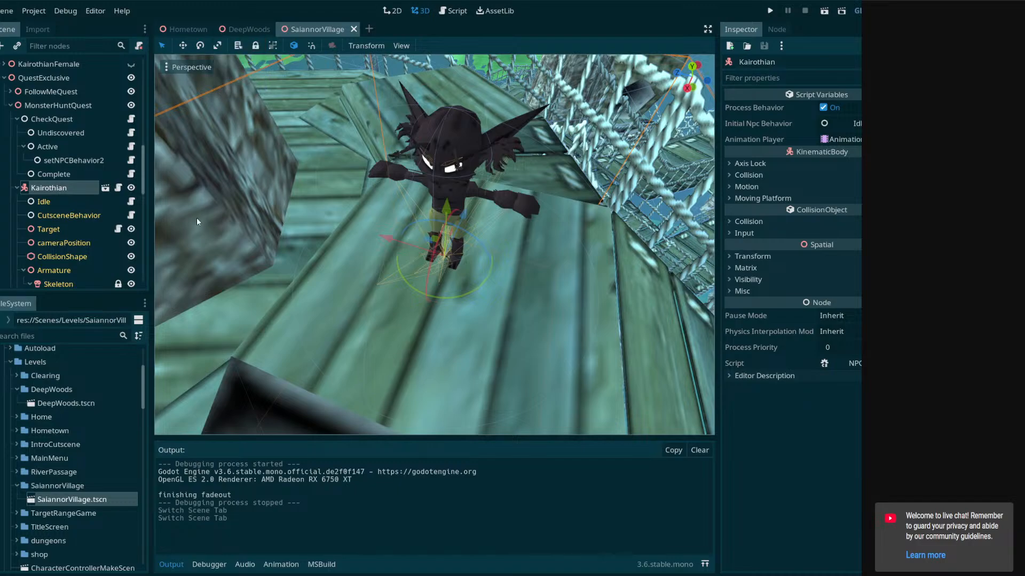
Open the clearingPostBoss1.tscn scene from the Clearing levels folder
{"action": "mouse_move", "coordinate": [164, 575]}
{"action": "left_click", "coordinate": [14, 374]}
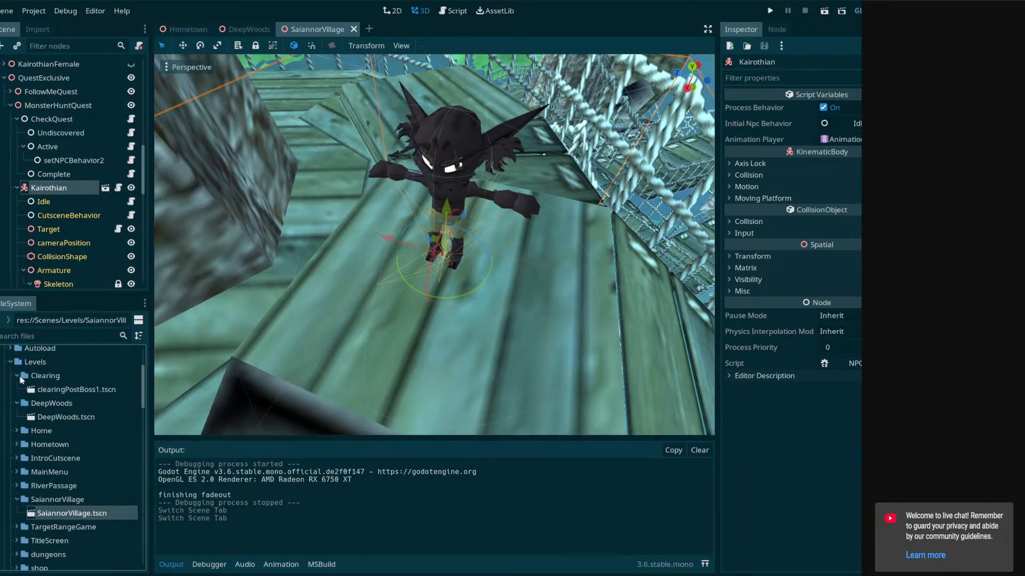
{"action": "left_click", "coordinate": [57, 389]}
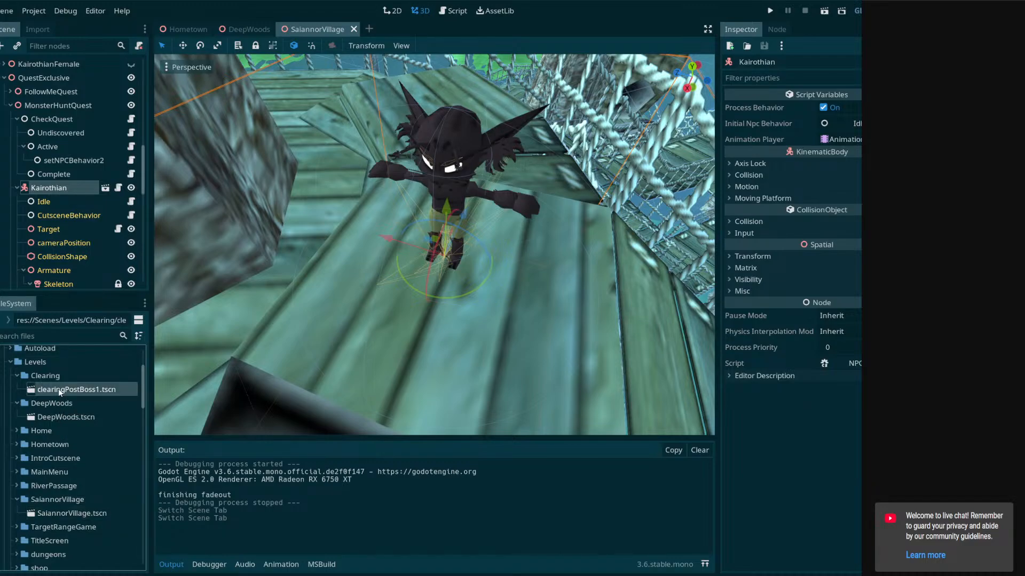
{"action": "double_click", "coordinate": [59, 389]}
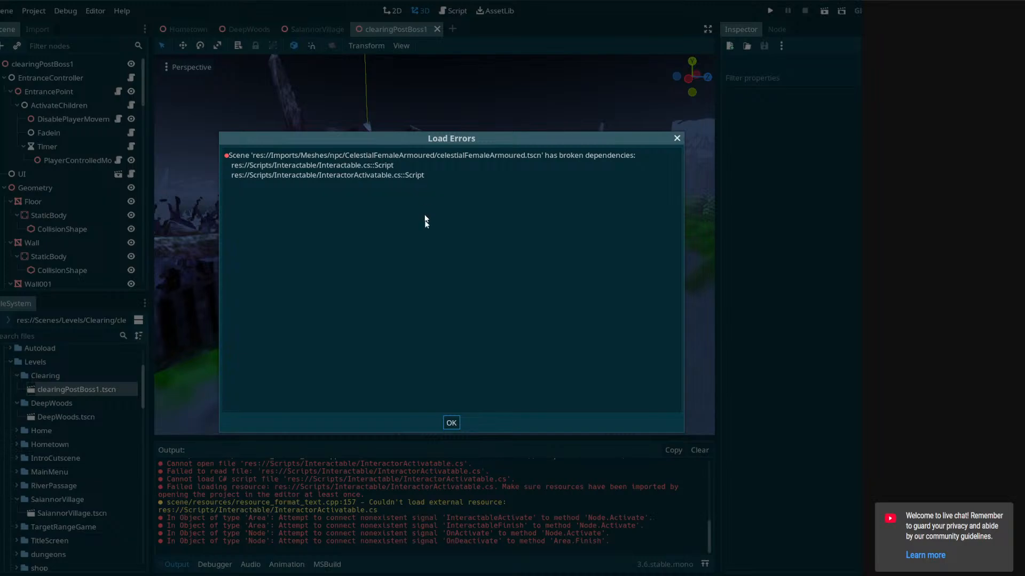
Dismiss the load errors and bring up the dependency list for the celestialFemaleArmoured instance's broken scene
{"action": "left_click", "coordinate": [450, 423]}
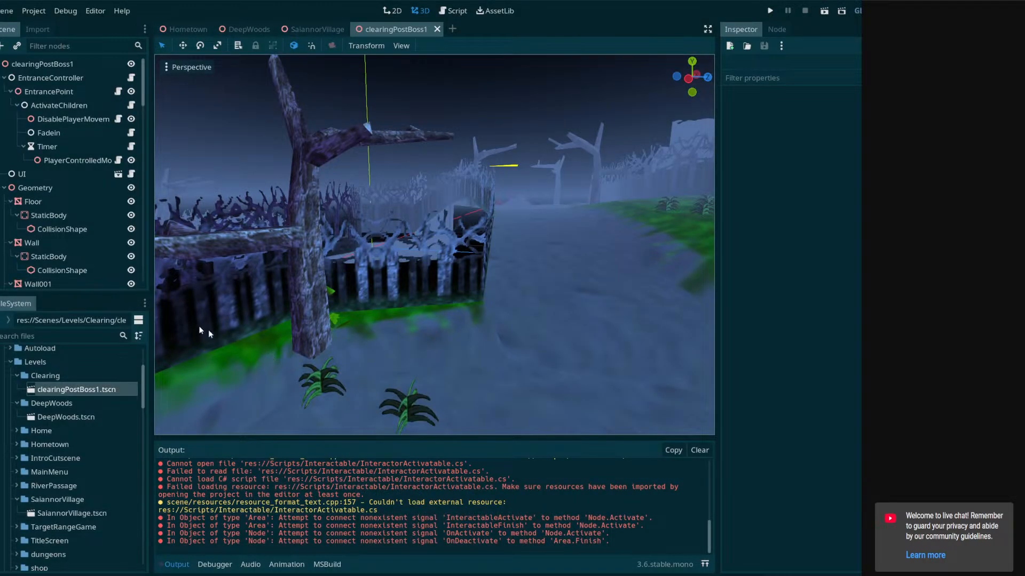
{"action": "scroll", "coordinate": [88, 272], "scroll_direction": "down", "scroll_amount": 12}
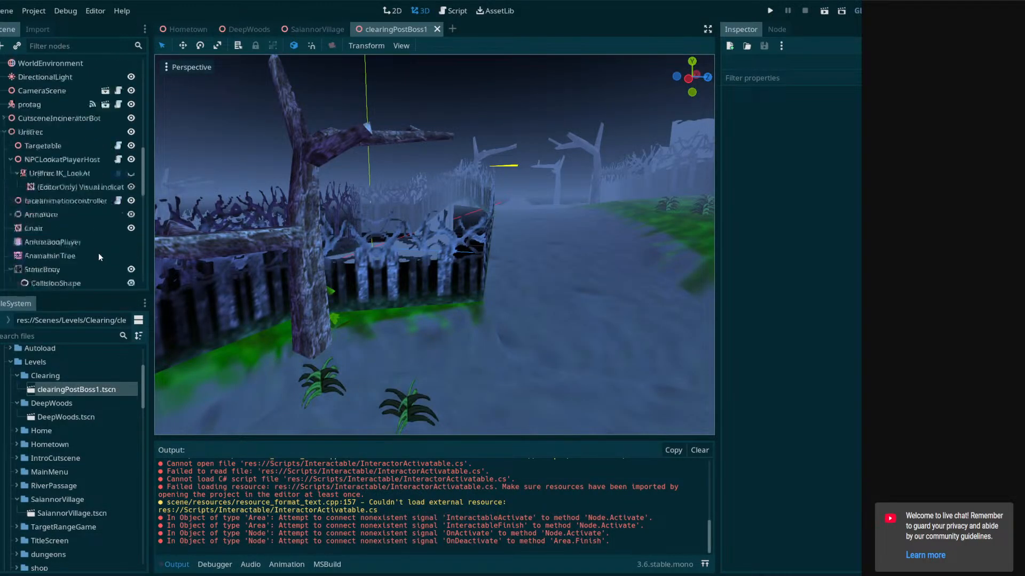
{"action": "scroll", "coordinate": [98, 256], "scroll_direction": "down", "scroll_amount": 8}
{"action": "right_click_drag", "start_coordinate": [426, 305], "coordinate": [544, 312]}
{"action": "left_click", "coordinate": [75, 165]}
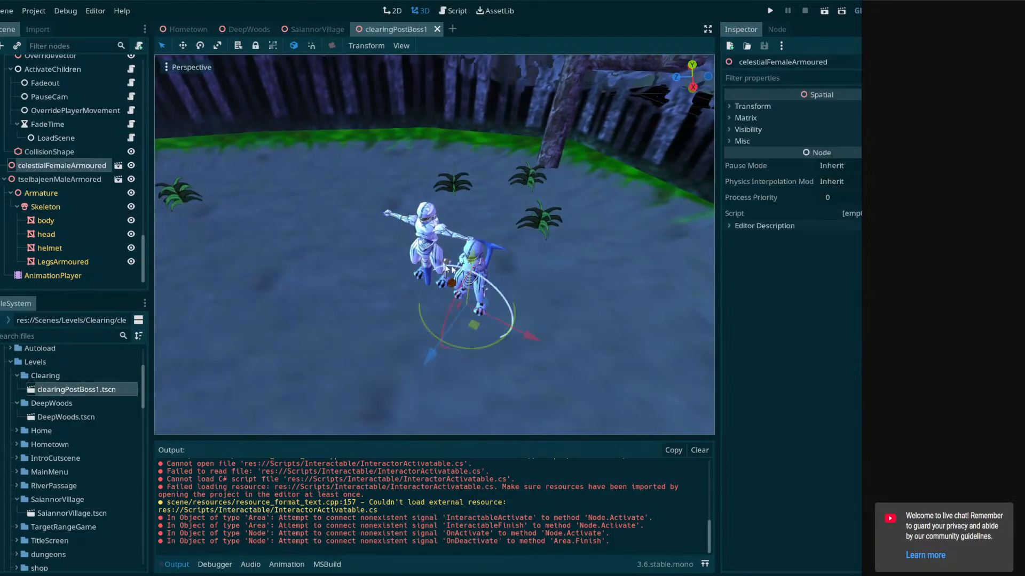
{"action": "left_click", "coordinate": [117, 168]}
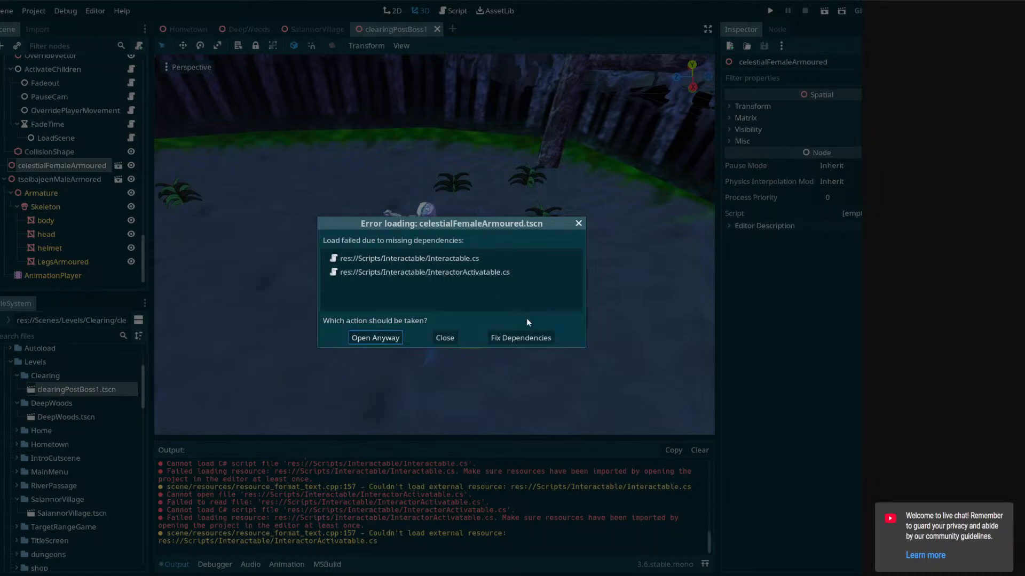
{"action": "left_click", "coordinate": [527, 337]}
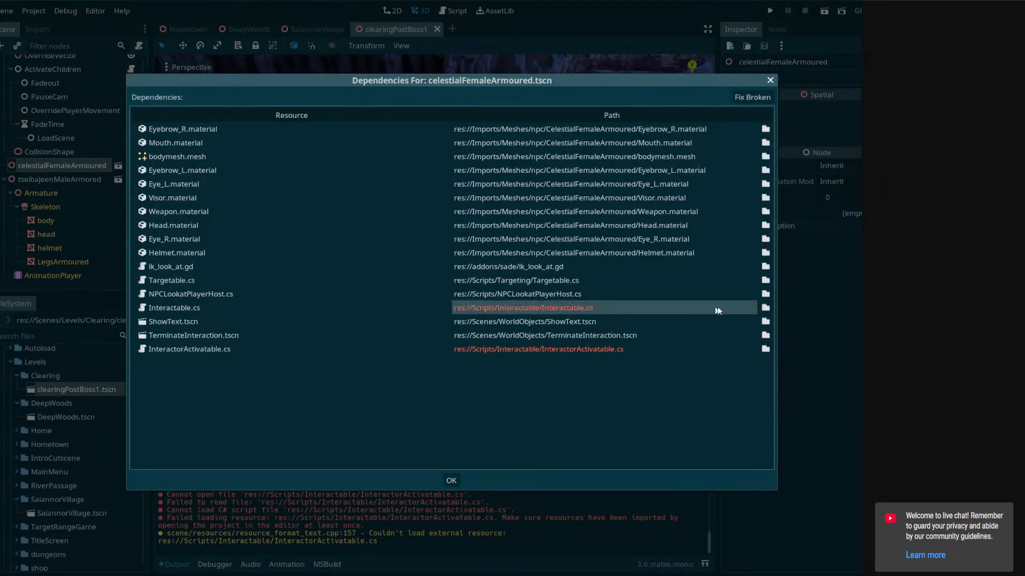
Relink the broken Interactable.cs dependency to Interactable.cs in res://Scripts/Activatable
{"action": "left_click", "coordinate": [765, 308]}
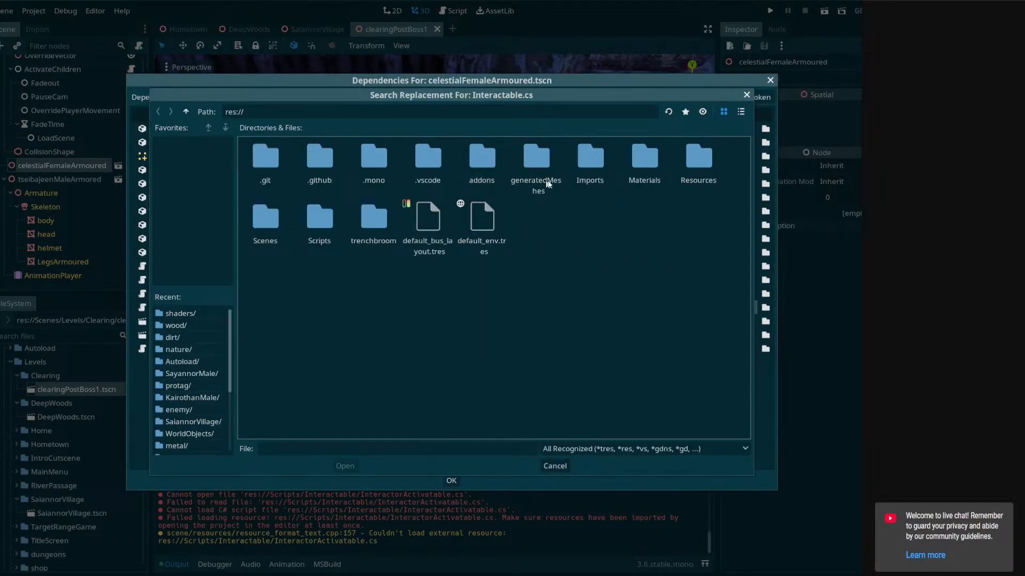
{"action": "left_click_drag", "start_coordinate": [546, 96], "coordinate": [244, 140]}
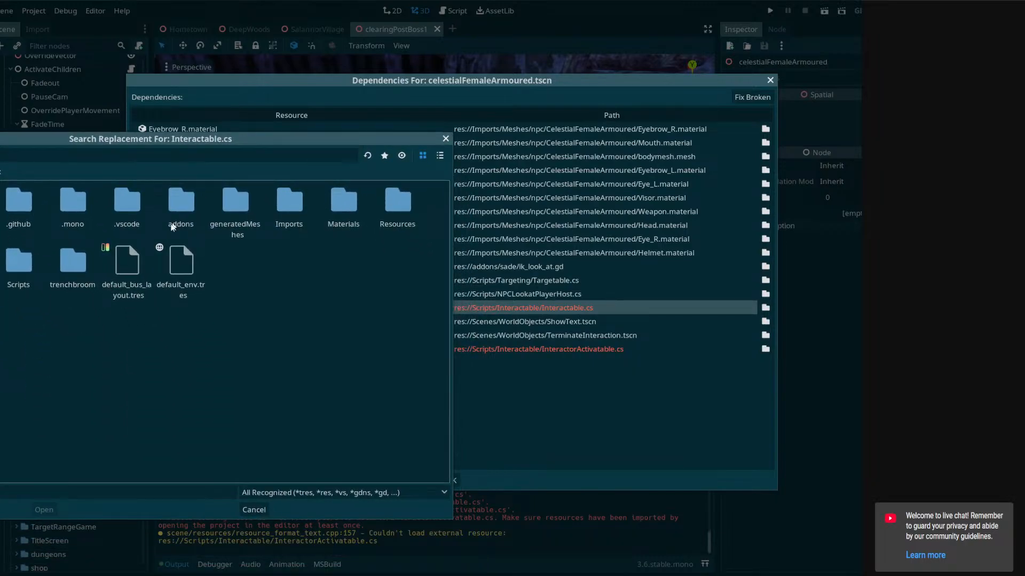
{"action": "double_click", "coordinate": [20, 263]}
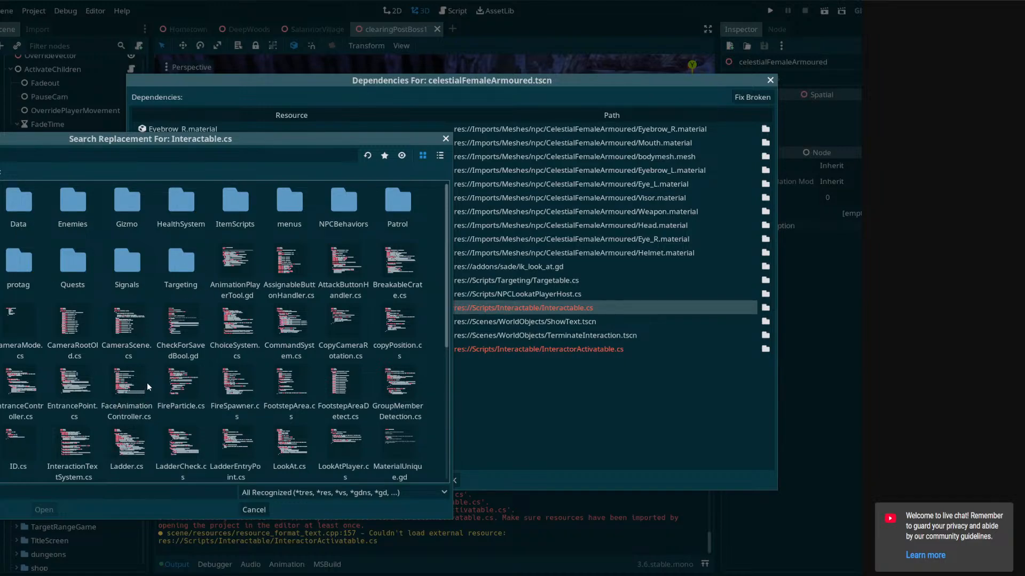
{"action": "left_click_drag", "start_coordinate": [116, 143], "coordinate": [165, 143]}
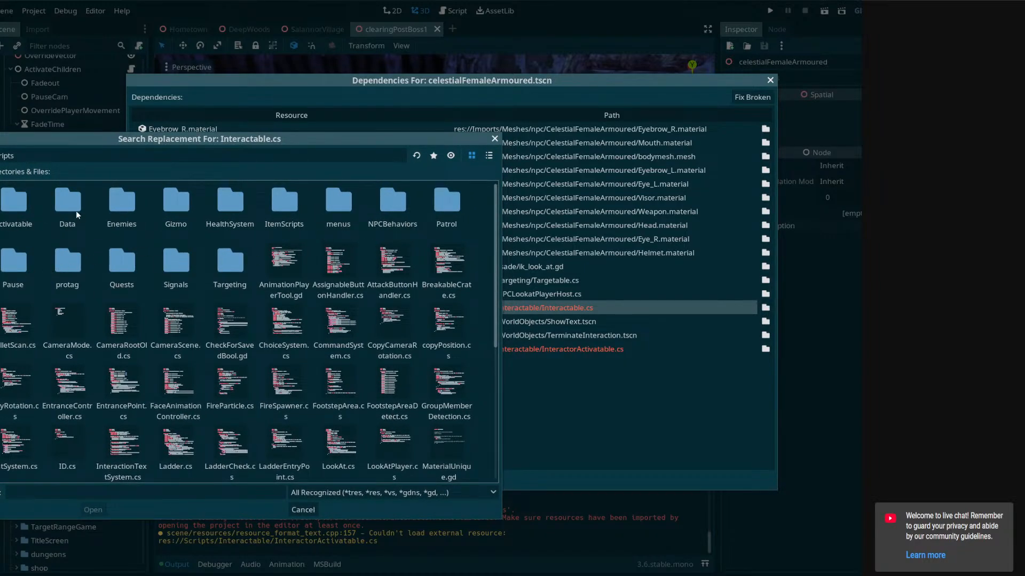
{"action": "double_click", "coordinate": [17, 212]}
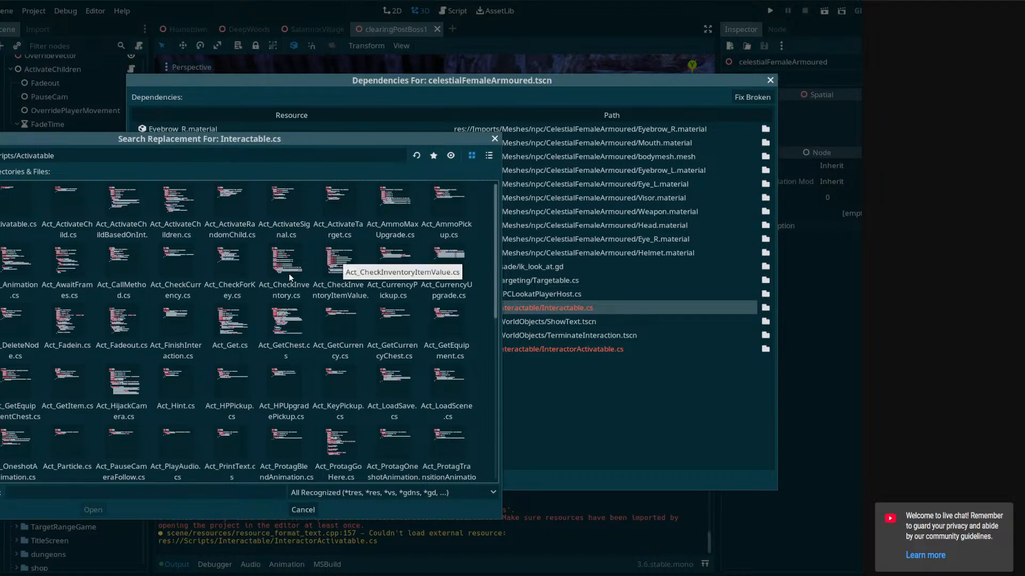
{"action": "scroll", "coordinate": [291, 273], "scroll_direction": "down", "scroll_amount": 10}
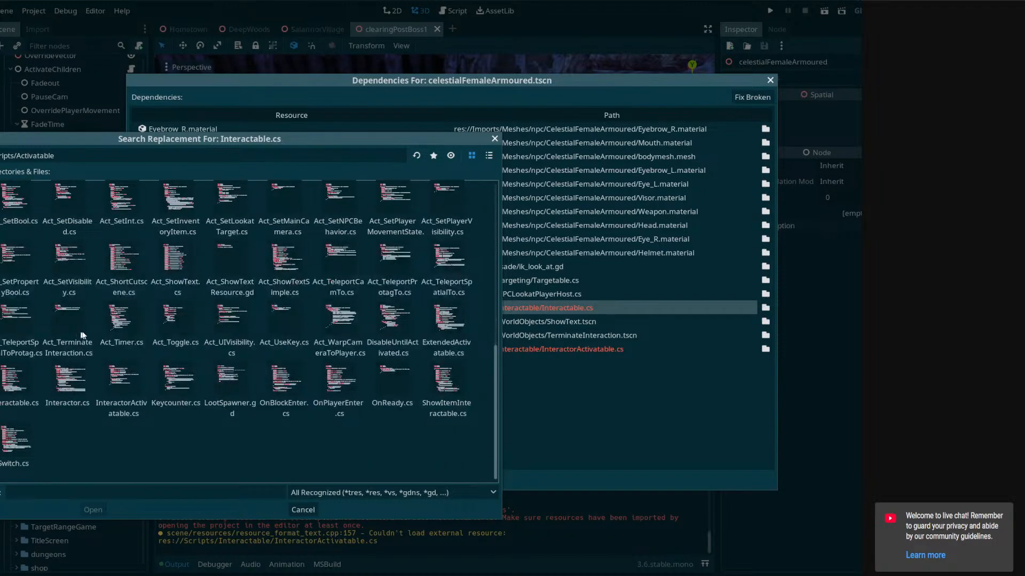
{"action": "left_click", "coordinate": [20, 385]}
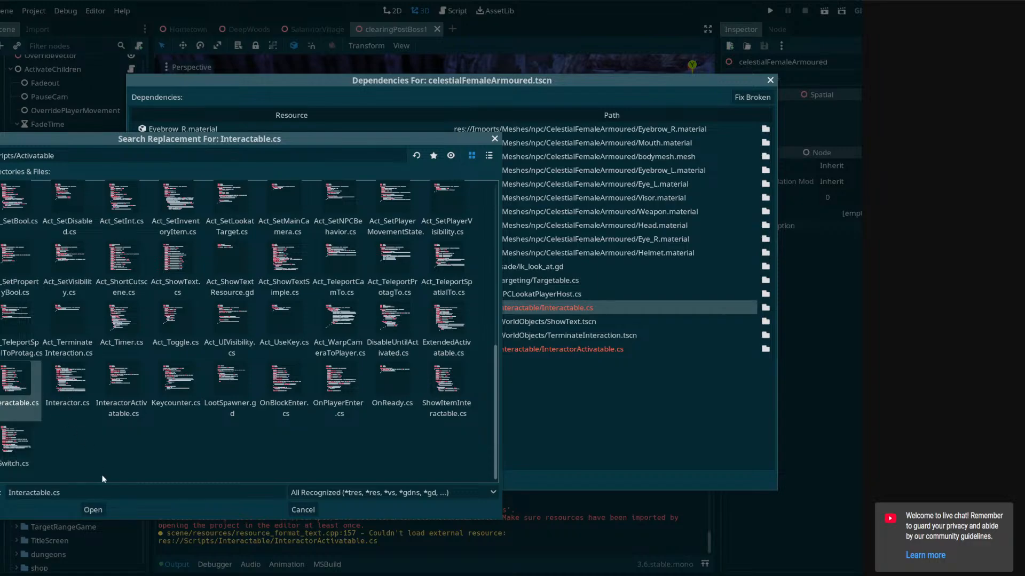
{"action": "left_click", "coordinate": [92, 510]}
Relink the broken InteractorActivatable.cs dependency to InteractorActivatable.cs in res://Scripts/Activatable and close the dependency list
{"action": "left_click", "coordinate": [575, 353]}
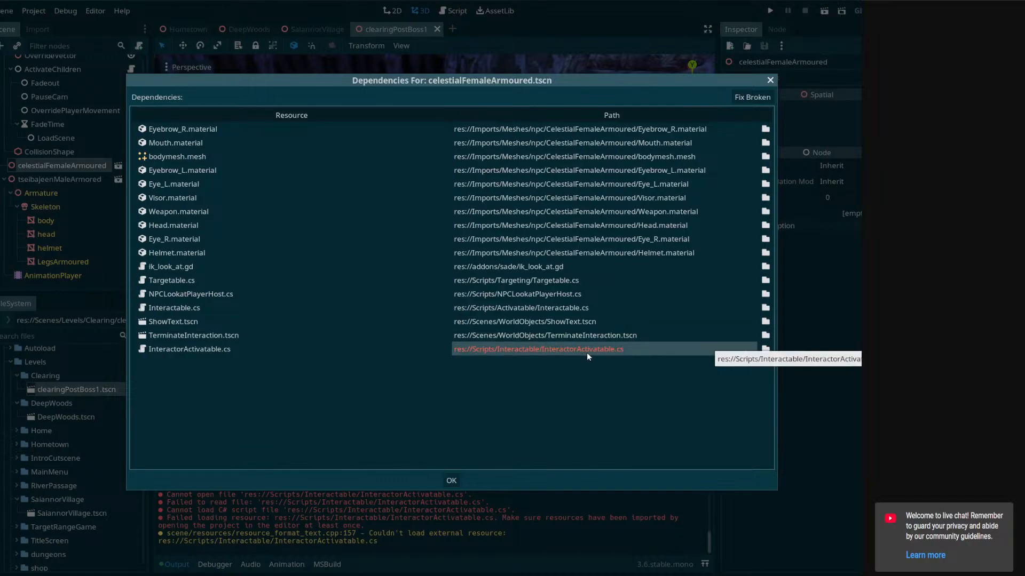
{"action": "left_click", "coordinate": [766, 351]}
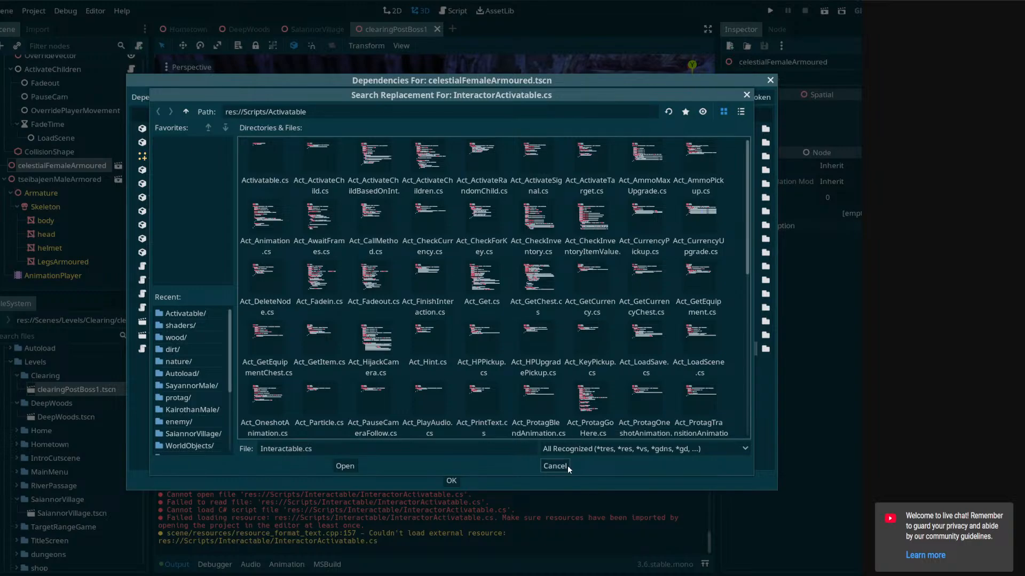
{"action": "scroll", "coordinate": [533, 375], "scroll_direction": "down", "scroll_amount": 10}
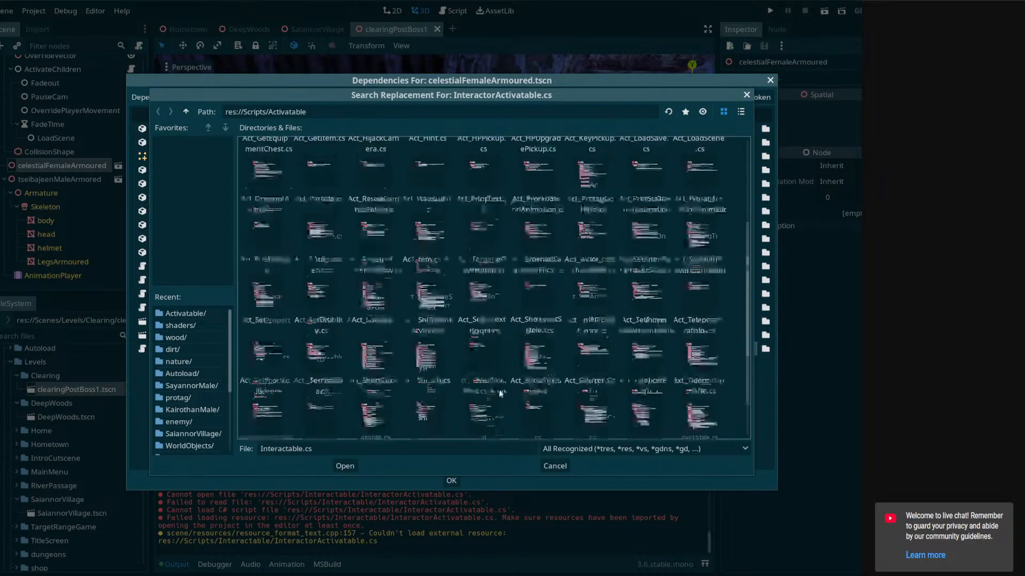
{"action": "left_click", "coordinate": [373, 363]}
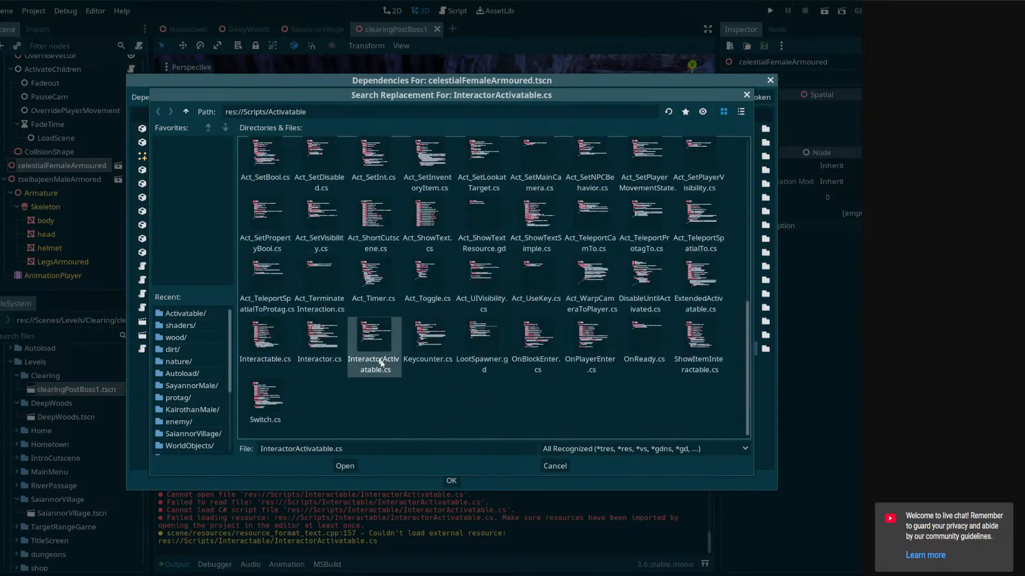
{"action": "left_click", "coordinate": [344, 466]}
{"action": "left_click", "coordinate": [452, 480]}
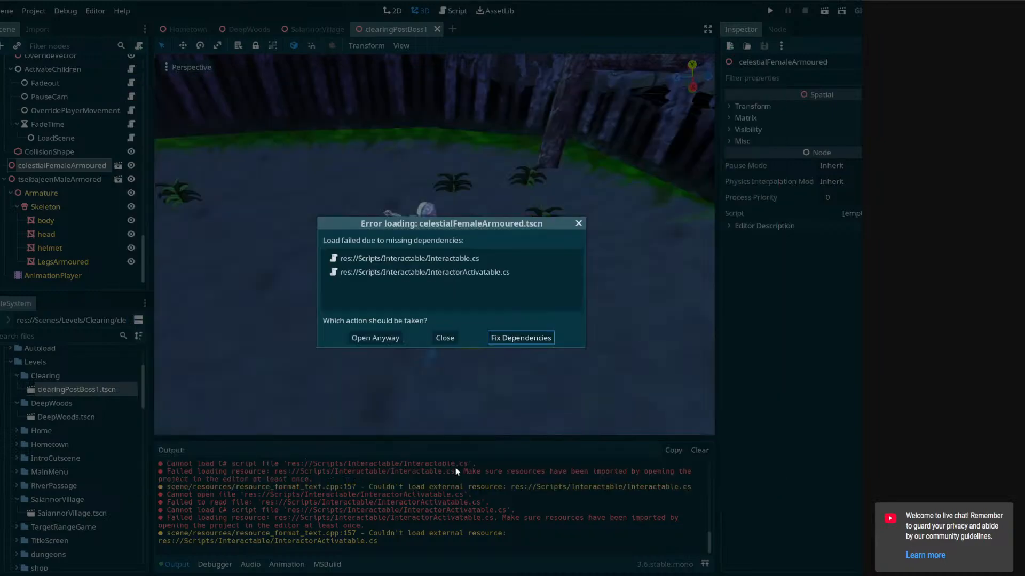
Open the celestialFemaleArmoured scene anyway to view the armoured character, and close it again
{"action": "left_click", "coordinate": [389, 338]}
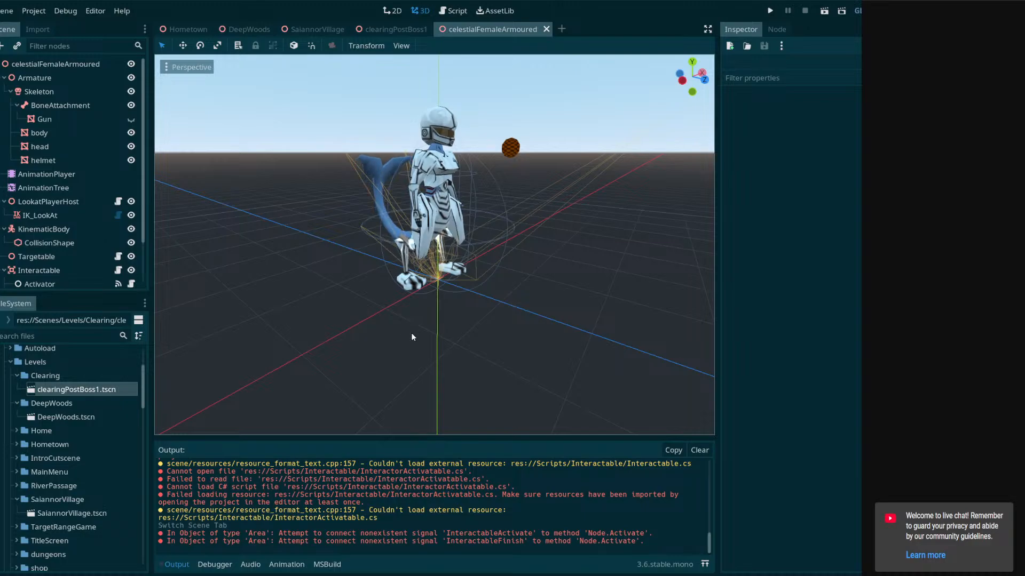
{"action": "left_click", "coordinate": [545, 29]}
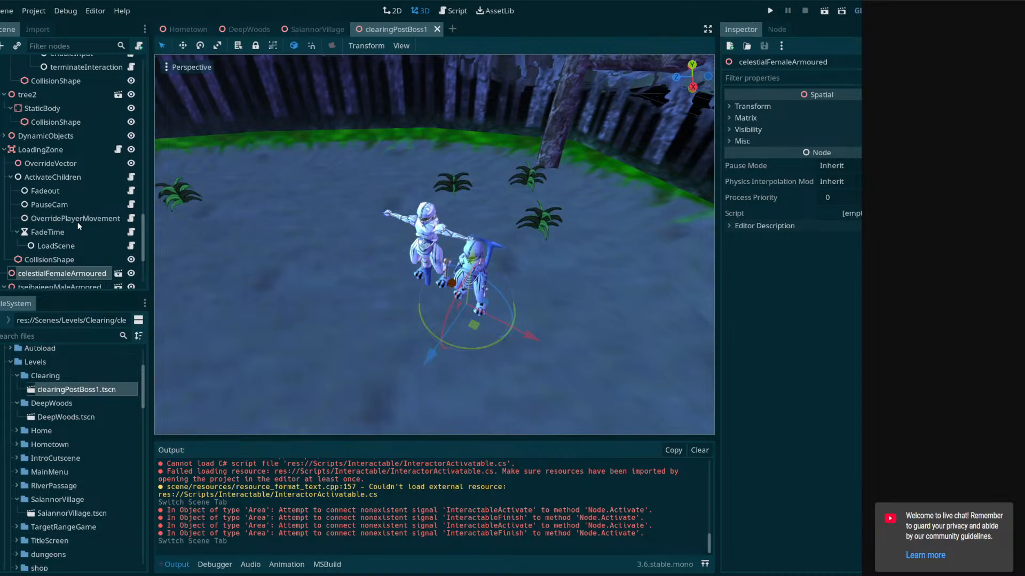
Select the LoadingZone node and examine the clearing level's fenced paths, grassy corridors and stone doorway
{"action": "scroll", "coordinate": [145, 231], "scroll_direction": "up", "scroll_amount": 5}
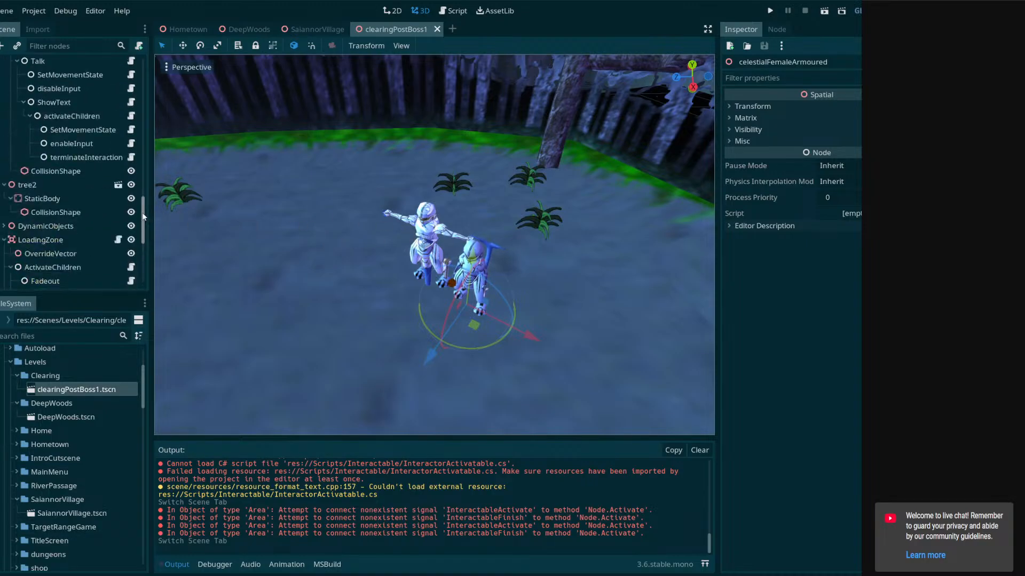
{"action": "left_click", "coordinate": [43, 240]}
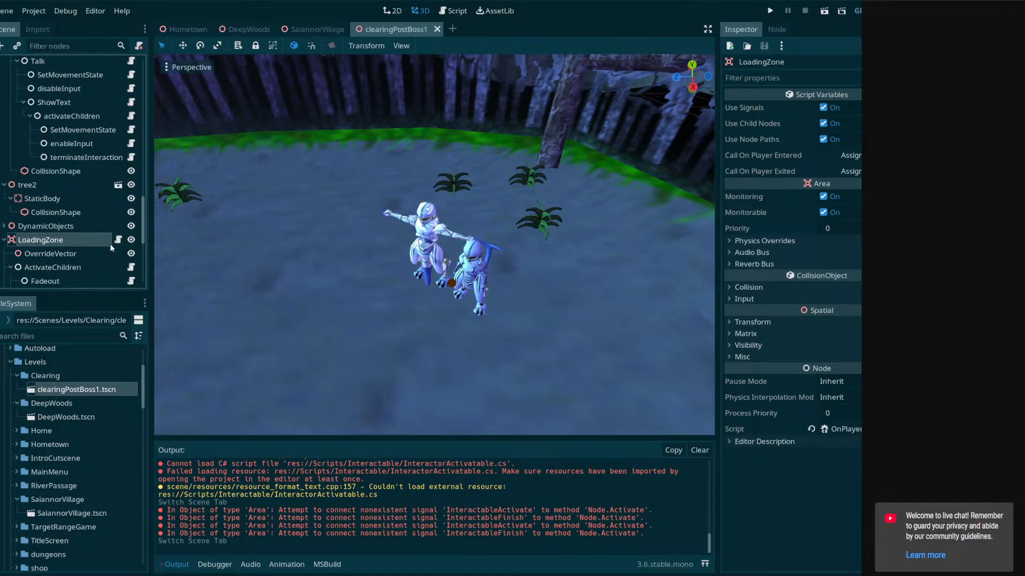
{"action": "scroll", "coordinate": [102, 245], "scroll_direction": "down", "scroll_amount": 3}
{"action": "mouse_move", "coordinate": [434, 245]}
{"action": "right_mouse_down"}
{"action": "mouse_move", "coordinate": [283, 176]}
{"action": "mouse_move", "coordinate": [214, 197]}
{"action": "mouse_move", "coordinate": [277, 192]}
{"action": "mouse_move", "coordinate": [539, 250]}
{"action": "mouse_move", "coordinate": [571, 240]}
{"action": "mouse_move", "coordinate": [342, 256]}
{"action": "mouse_move", "coordinate": [453, 256]}
{"action": "mouse_move", "coordinate": [496, 229]}
{"action": "mouse_move", "coordinate": [493, 240]}
{"action": "mouse_move", "coordinate": [331, 251]}
{"action": "mouse_move", "coordinate": [405, 240]}
{"action": "mouse_move", "coordinate": [384, 342]}
{"action": "mouse_move", "coordinate": [298, 288]}
{"action": "mouse_move", "coordinate": [432, 213]}
{"action": "mouse_move", "coordinate": [539, 230]}
{"action": "mouse_move", "coordinate": [561, 245]}
{"action": "mouse_move", "coordinate": [449, 219]}
{"action": "mouse_move", "coordinate": [614, 240]}
{"action": "mouse_move", "coordinate": [577, 251]}
{"action": "mouse_move", "coordinate": [629, 293]}
{"action": "mouse_move", "coordinate": [453, 266]}
{"action": "mouse_move", "coordinate": [363, 219]}
{"action": "mouse_move", "coordinate": [267, 224]}
{"action": "mouse_move", "coordinate": [438, 244]}
{"action": "right_mouse_up"}
{"action": "key", "text": "w"}
{"action": "key", "text": "w"}
{"action": "key", "text": "w"}
{"action": "key", "text": "w"}
{"action": "key", "text": "w"}
{"action": "key", "text": "w"}
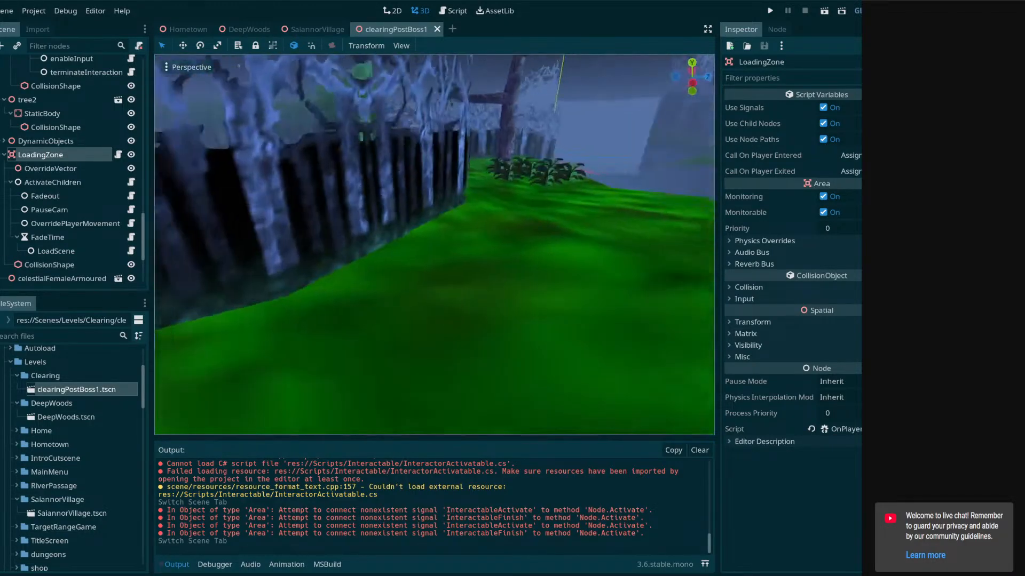
{"action": "right_click_drag", "start_coordinate": [434, 244], "coordinate": [454, 186]}
{"action": "key", "text": "w"}
{"action": "right_click_drag", "start_coordinate": [434, 244], "coordinate": [213, 155]}
{"action": "key", "text": "s"}
{"action": "key", "text": "w"}
{"action": "key", "text": "w"}
{"action": "key", "text": "w"}
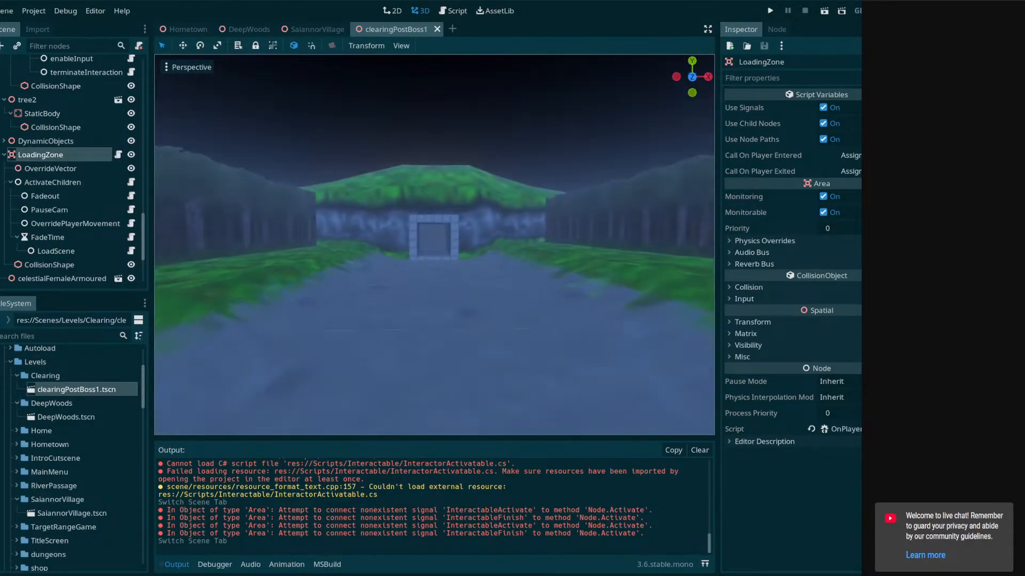
{"action": "key", "text": "w"}
{"action": "right_click_drag", "start_coordinate": [434, 244], "coordinate": [678, 244]}
{"action": "key", "text": "w"}
{"action": "right_click_drag", "start_coordinate": [433, 223], "coordinate": [437, 166]}
{"action": "key", "text": "w"}
{"action": "key", "text": "w"}
{"action": "right_click_drag", "start_coordinate": [434, 244], "coordinate": [315, 91]}
{"action": "key", "text": "w"}
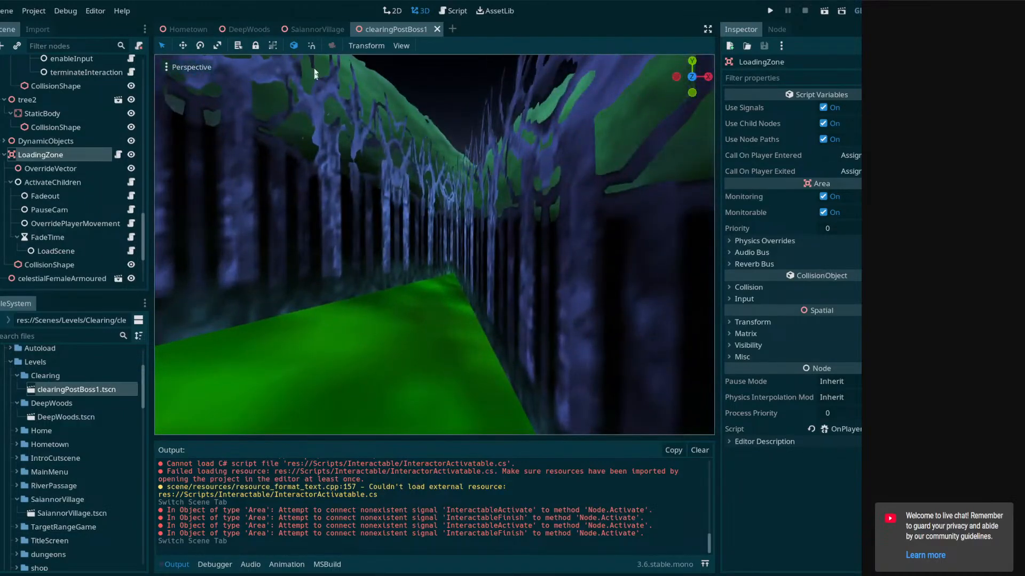
Look over the DeepWoods and SaiannorVillage scenes for comparison and return to clearingPostBoss1
{"action": "left_click", "coordinate": [249, 29]}
{"action": "right_click_drag", "start_coordinate": [429, 199], "coordinate": [598, 192]}
{"action": "key", "text": "w"}
{"action": "key", "text": "w"}
{"action": "key", "text": "w"}
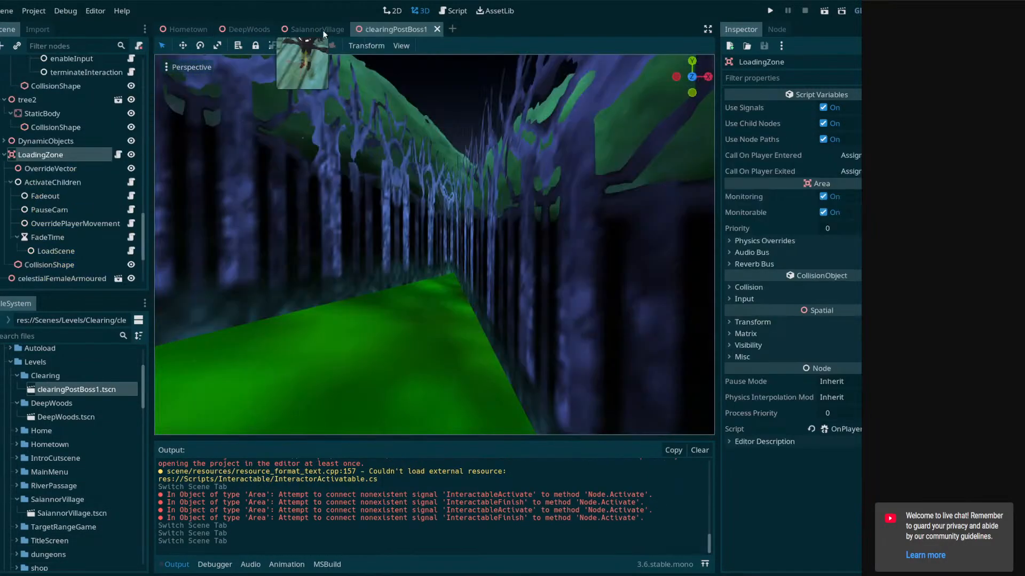
{"action": "left_click", "coordinate": [322, 30]}
{"action": "left_click", "coordinate": [407, 28]}
Inspect where the LoadingZone sits in the fenced grass corridor of the clearing scene
{"action": "right_click_drag", "start_coordinate": [424, 123], "coordinate": [471, 149]}
{"action": "key", "text": "w"}
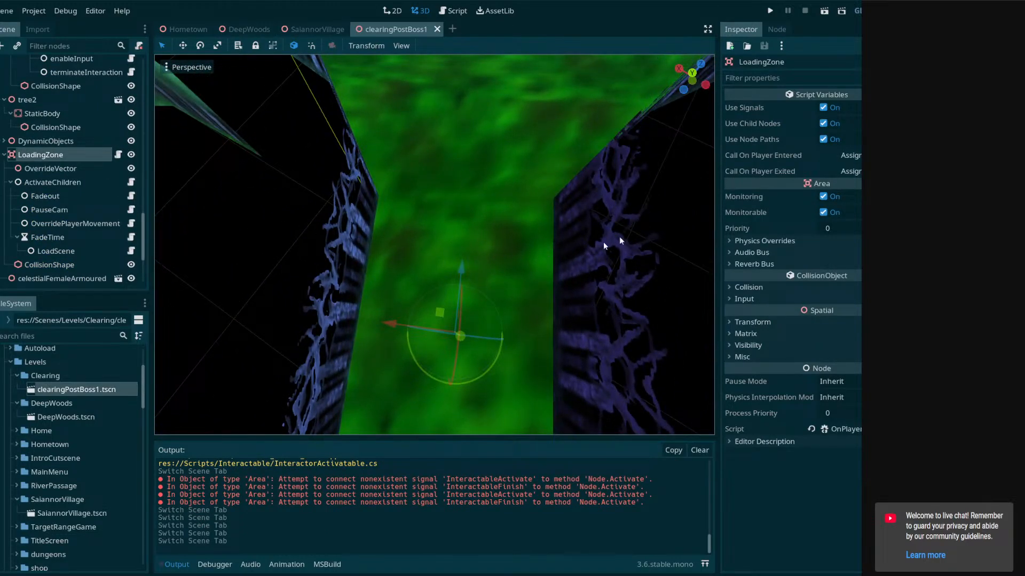
{"action": "right_click_drag", "start_coordinate": [478, 197], "coordinate": [235, 155]}
{"action": "right_click_drag", "start_coordinate": [555, 242], "coordinate": [563, 239]}
{"action": "key", "text": "w"}
{"action": "right_click_drag", "start_coordinate": [489, 257], "coordinate": [496, 256]}
{"action": "key", "text": "s"}
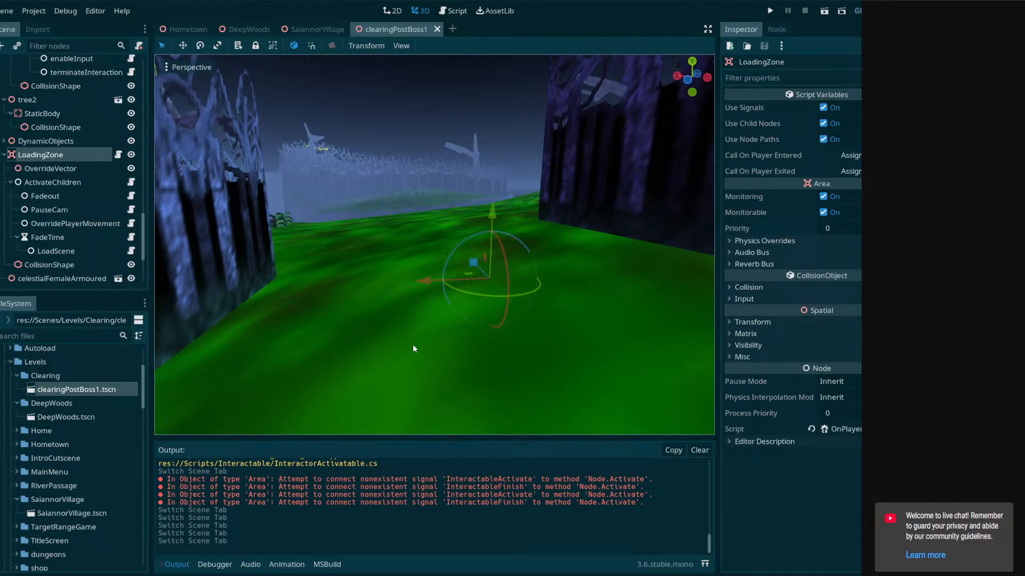
Survey the clearing level from the LoadingZone corridor to the tree-lined dirt path
{"action": "right_click_drag", "start_coordinate": [479, 327], "coordinate": [181, 331]}
{"action": "right_click_drag", "start_coordinate": [434, 245], "coordinate": [193, 243]}
{"action": "key", "text": "w"}
{"action": "key", "text": "d"}
{"action": "key", "text": "d"}
{"action": "key", "text": "a"}
{"action": "key", "text": "d"}
{"action": "key", "text": "a"}
{"action": "key", "text": "d"}
{"action": "key", "text": "w"}
{"action": "key", "text": "s"}
{"action": "right_click_drag", "start_coordinate": [434, 245], "coordinate": [497, 272]}
{"action": "key", "text": "w"}
{"action": "key", "text": "w"}
{"action": "key", "text": "w"}
{"action": "key", "text": "w"}
{"action": "key", "text": "w"}
{"action": "key", "text": "w"}
{"action": "key", "text": "w"}
{"action": "key", "text": "s"}
{"action": "right_click_drag", "start_coordinate": [434, 244], "coordinate": [443, 205]}
{"action": "key", "text": "w"}
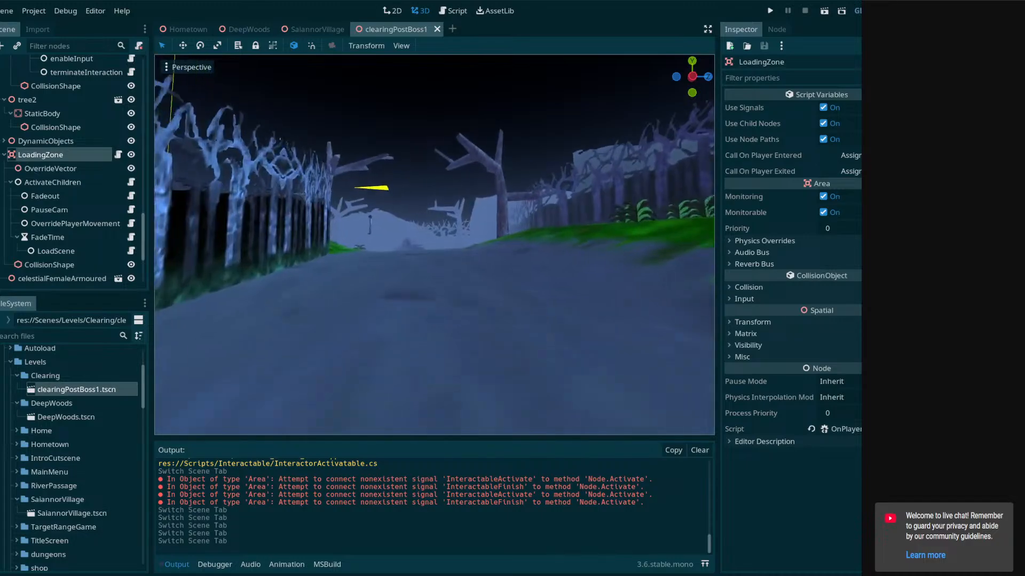
Examine the central clearing with its fences, fallen trees and exits around the scene origin
{"action": "key", "text": "w"}
{"action": "right_click_drag", "start_coordinate": [434, 244], "coordinate": [439, 284]}
{"action": "key", "text": "w"}
{"action": "key", "text": "d"}
{"action": "key", "text": "w"}
{"action": "key", "text": "e"}
{"action": "key", "text": "s"}
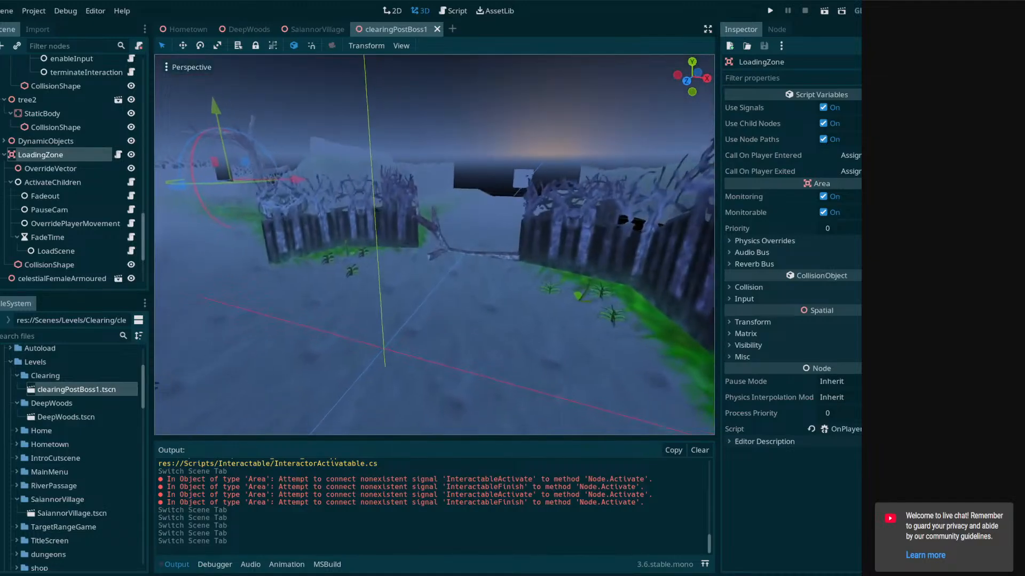
{"action": "key", "text": "w"}
{"action": "right_click_drag", "start_coordinate": [433, 245], "coordinate": [387, 209]}
{"action": "key", "text": "w"}
{"action": "key", "text": "d"}
{"action": "key", "text": "s"}
{"action": "key", "text": "w"}
{"action": "key", "text": "s"}
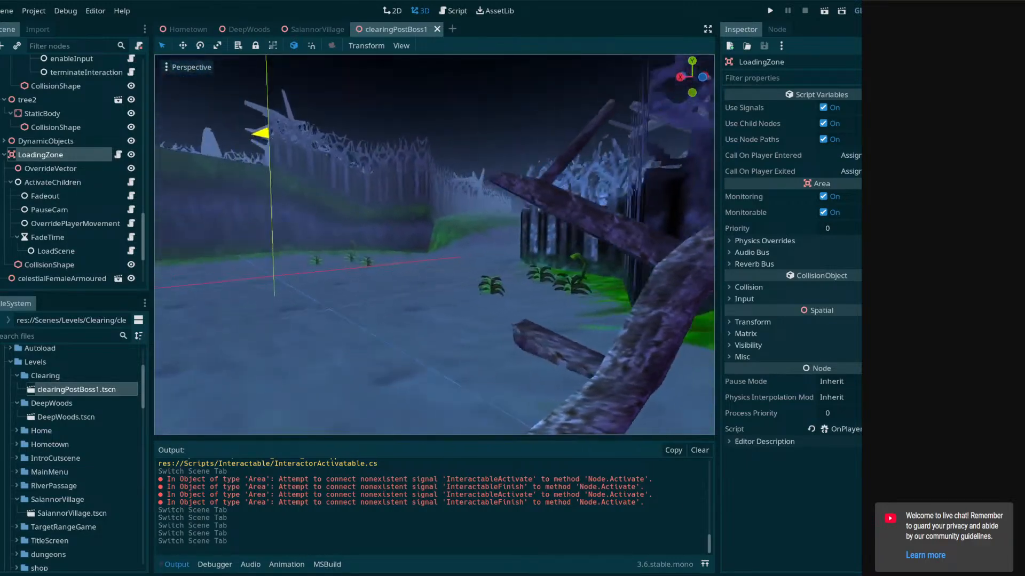
{"action": "right_click_drag", "start_coordinate": [433, 244], "coordinate": [509, 247]}
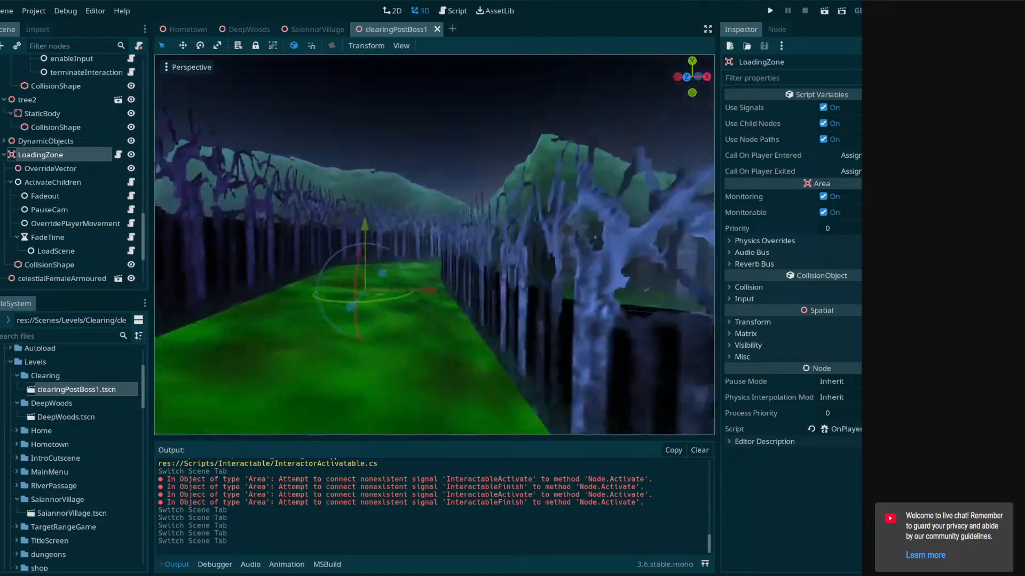
Review the LoadingZone corridor again, check it against the DeepWoods forest path, and return to clearingPostBoss1
{"action": "middle_click_drag", "start_coordinate": [405, 302], "coordinate": [651, 228]}
{"action": "middle_click_drag", "start_coordinate": [483, 251], "coordinate": [590, 302]}
{"action": "left_click", "coordinate": [246, 28]}
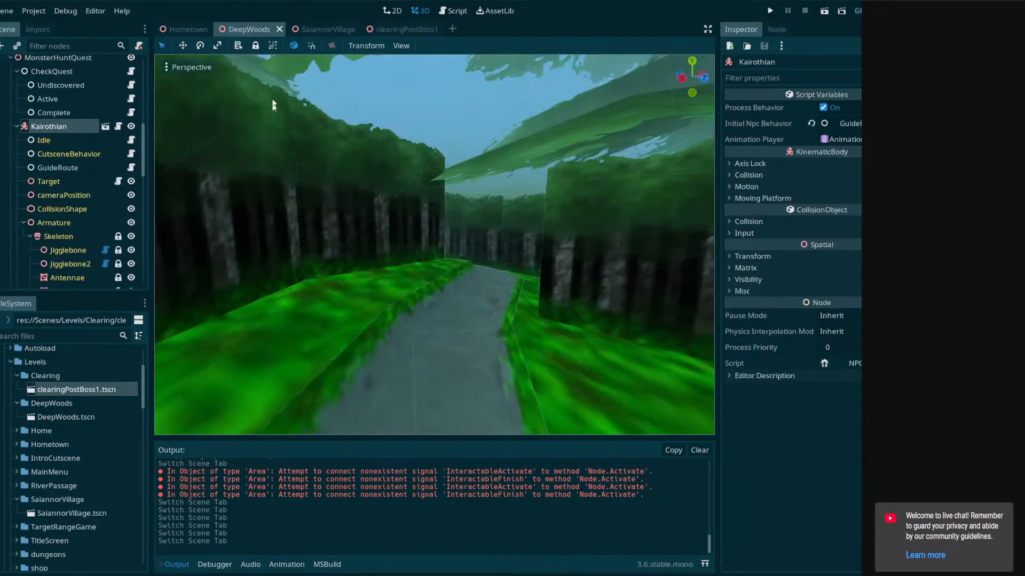
{"action": "left_click", "coordinate": [406, 25]}
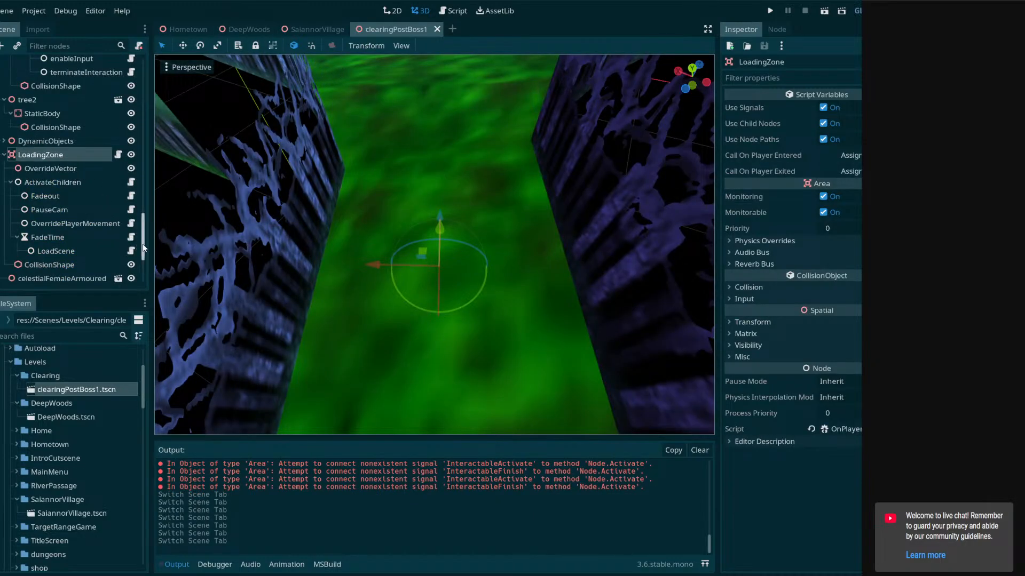
Inspect the armoured NPC nodes and list the animations available in tseibajeenMaleArmored's AnimationPlayer
{"action": "scroll", "coordinate": [91, 271], "scroll_direction": "down", "scroll_amount": 5}
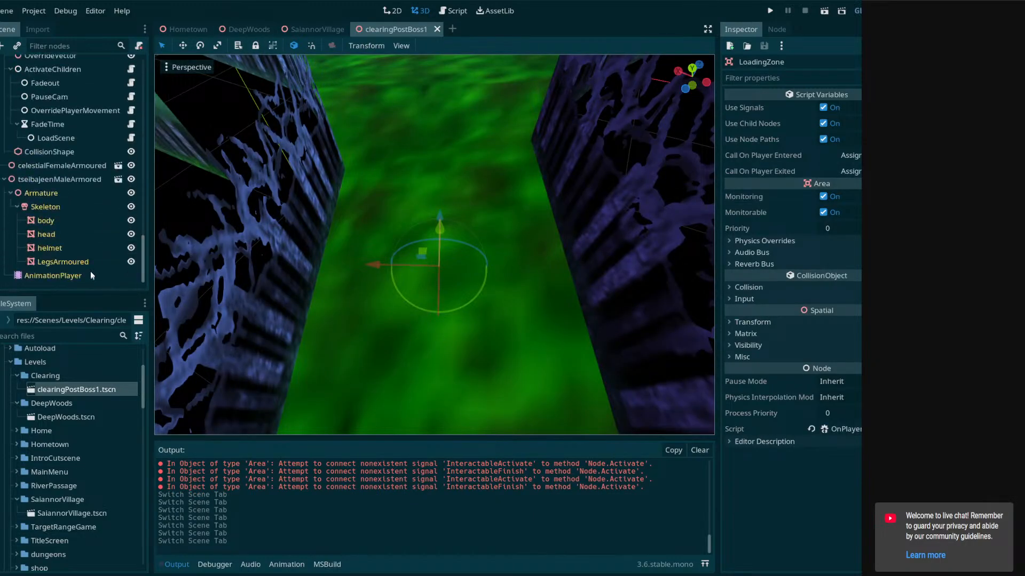
{"action": "left_click", "coordinate": [75, 180]}
{"action": "left_click", "coordinate": [48, 169]}
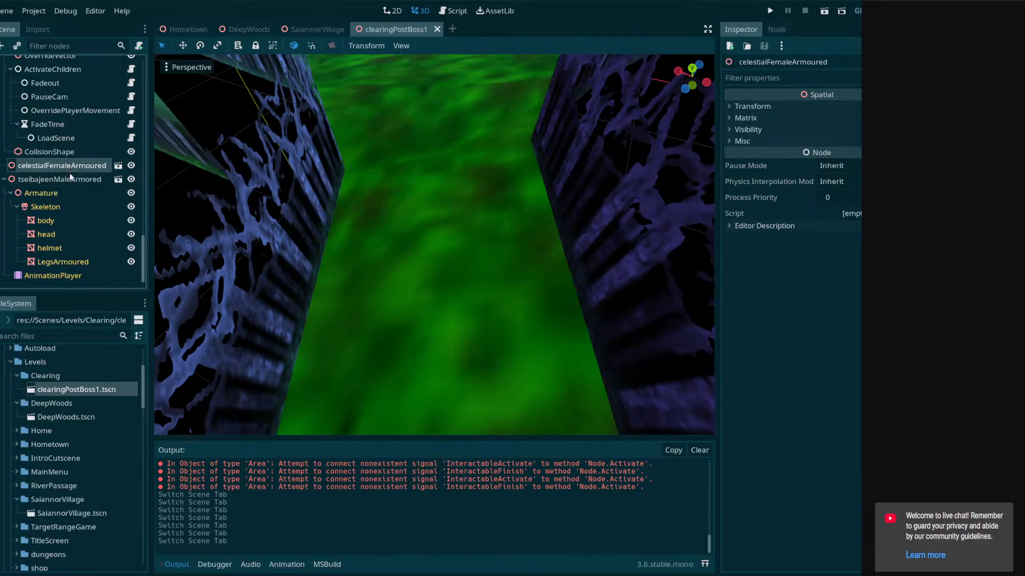
{"action": "scroll", "coordinate": [72, 184], "scroll_direction": "up", "scroll_amount": 6}
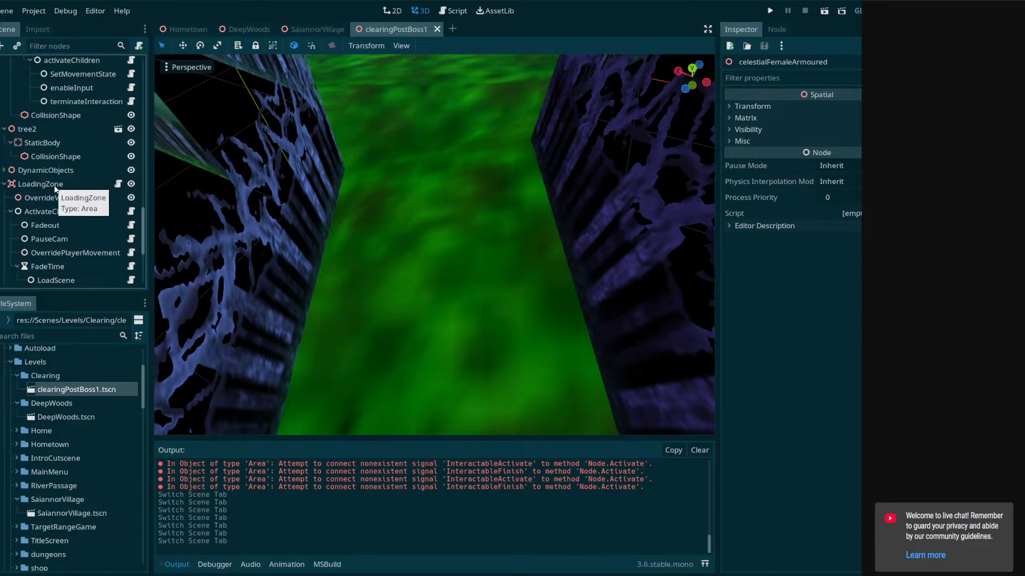
{"action": "scroll", "coordinate": [53, 185], "scroll_direction": "down", "scroll_amount": 6}
{"action": "left_click", "coordinate": [54, 275]}
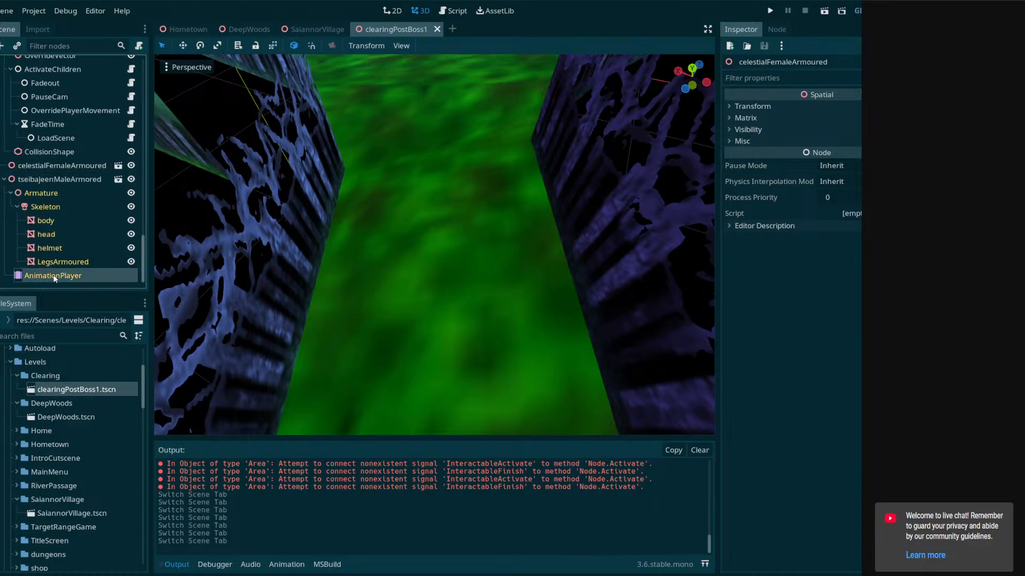
{"action": "left_click", "coordinate": [388, 445]}
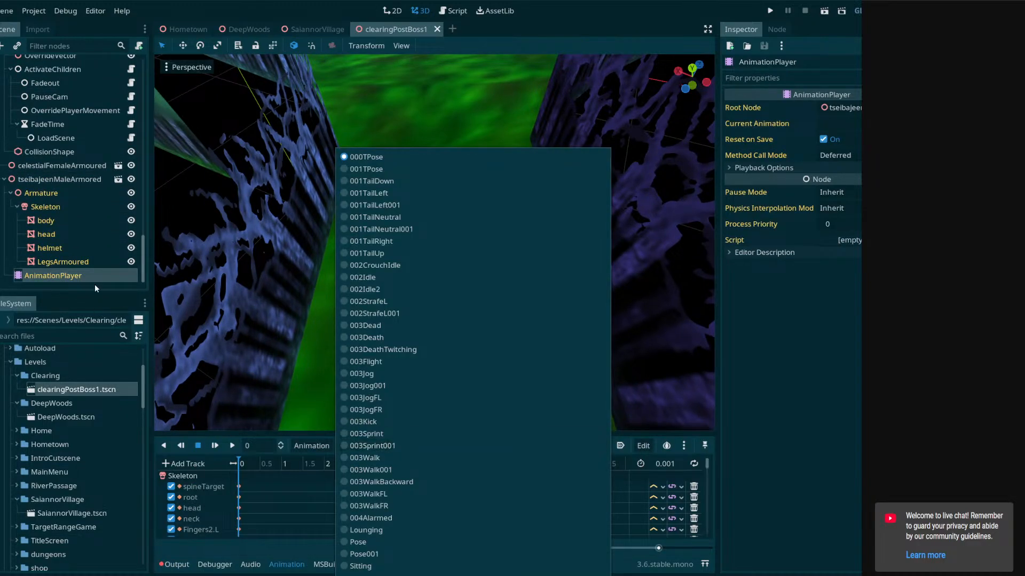
Collapse the Urlifrec and LoadingZone branches in the scene tree
{"action": "scroll", "coordinate": [88, 276], "scroll_direction": "up", "scroll_amount": 5}
{"action": "scroll", "coordinate": [46, 206], "scroll_direction": "up", "scroll_amount": 3}
{"action": "scroll", "coordinate": [46, 206], "scroll_direction": "down", "scroll_amount": 3}
{"action": "scroll", "coordinate": [59, 221], "scroll_direction": "up", "scroll_amount": 3}
{"action": "left_click", "coordinate": [4, 168]}
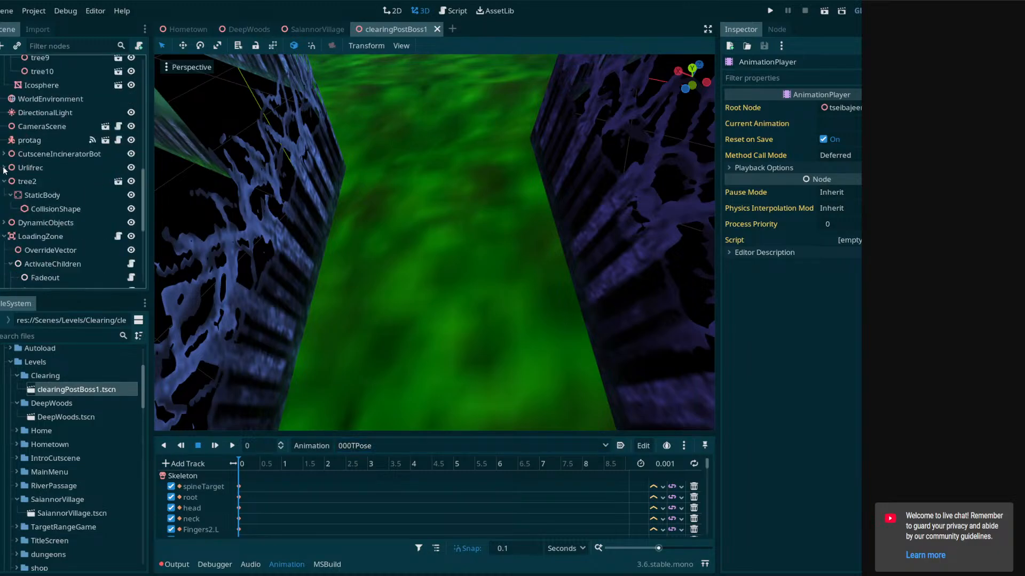
{"action": "left_click", "coordinate": [5, 236]}
Collapse the EntranceController, Geometry and tseibajeenMaleArmored branches in the scene tree
{"action": "right_click_drag", "start_coordinate": [235, 243], "coordinate": [432, 120]}
{"action": "key", "text": "w"}
{"action": "key", "text": "w"}
{"action": "key", "text": "w"}
{"action": "key", "text": "w"}
{"action": "scroll", "coordinate": [44, 184], "scroll_direction": "up", "scroll_amount": 15}
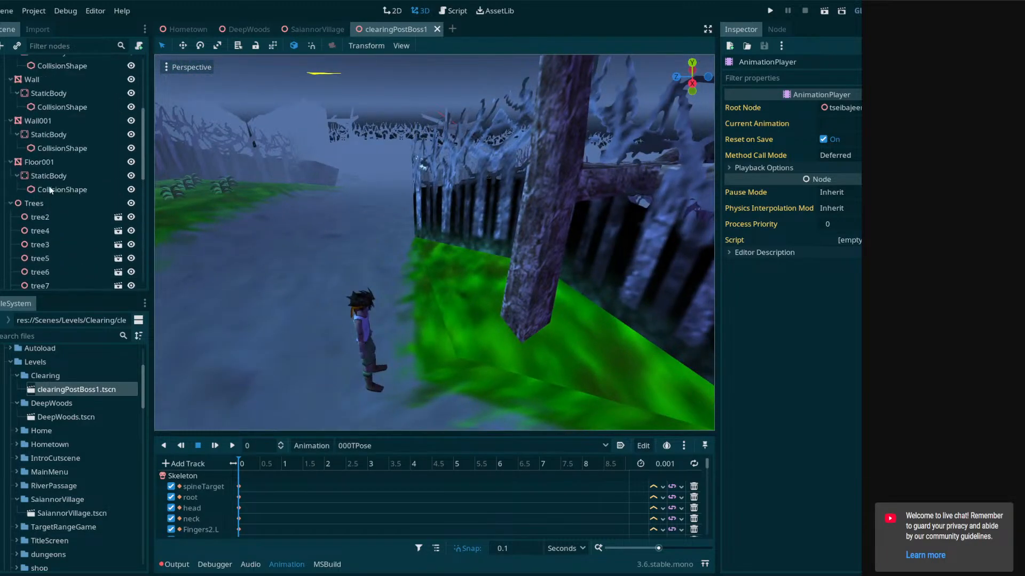
{"action": "left_click", "coordinate": [5, 78]}
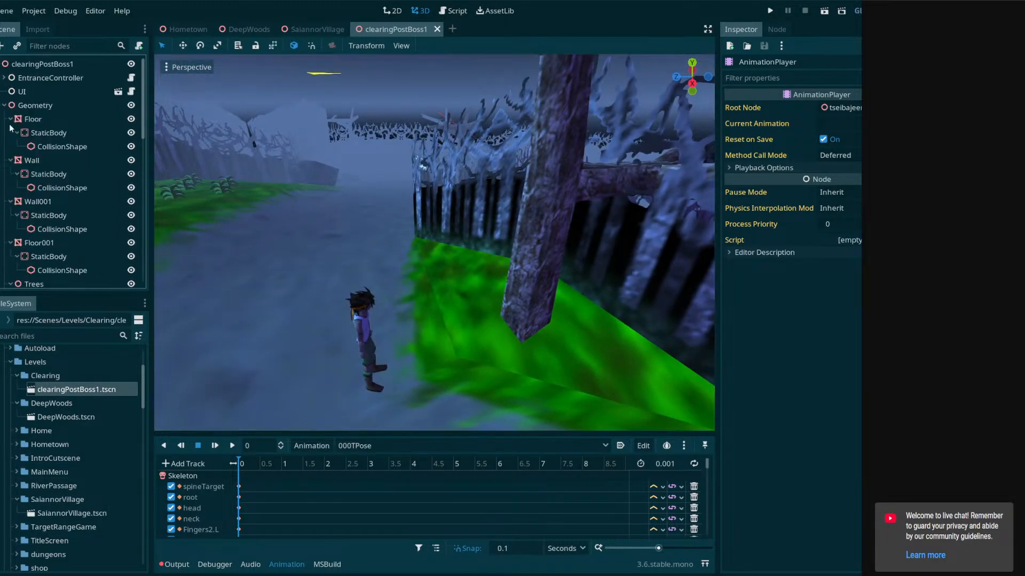
{"action": "left_click", "coordinate": [3, 105]}
{"action": "scroll", "coordinate": [27, 180], "scroll_direction": "down", "scroll_amount": 3}
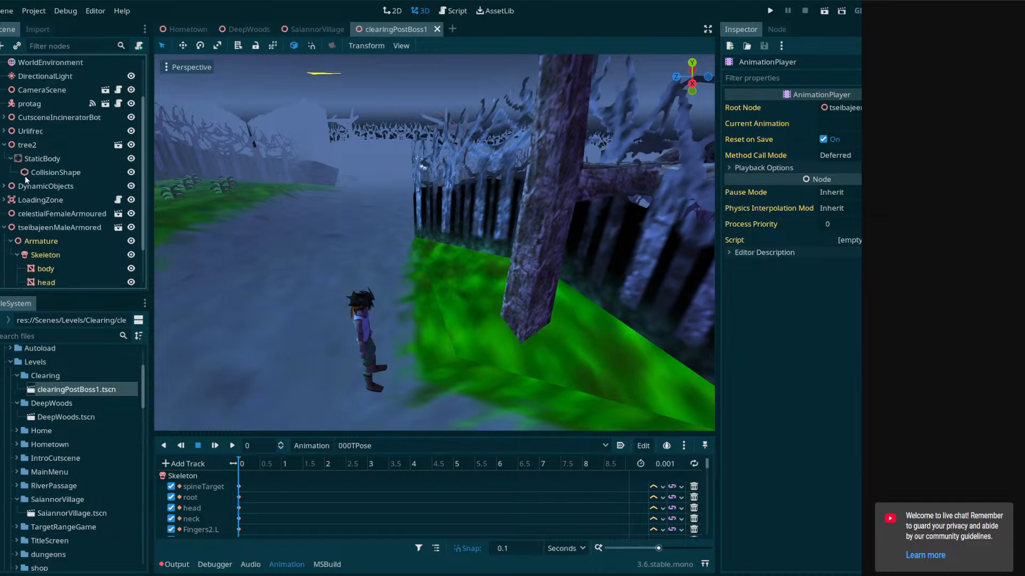
{"action": "left_click", "coordinate": [5, 228]}
{"action": "scroll", "coordinate": [16, 243], "scroll_direction": "up", "scroll_amount": 3}
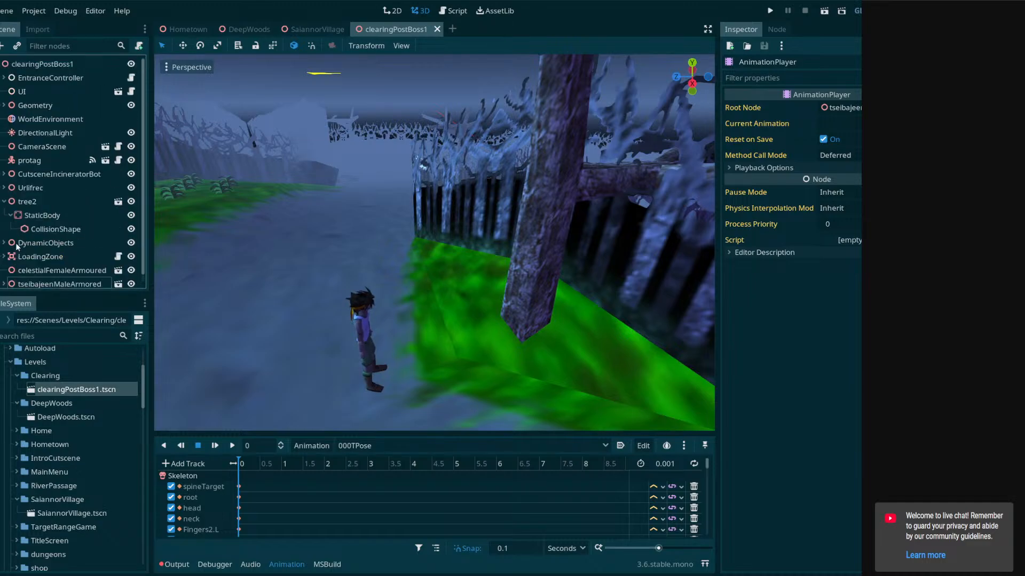
Check the children of CutsceneIncineratorBot and DynamicObjects, and collapse the tree2 and LoadingZone branches
{"action": "left_click", "coordinate": [4, 174]}
{"action": "left_click", "coordinate": [4, 175]}
{"action": "scroll", "coordinate": [25, 216], "scroll_direction": "down", "scroll_amount": 1}
{"action": "left_click", "coordinate": [5, 235]}
{"action": "scroll", "coordinate": [8, 237], "scroll_direction": "down", "scroll_amount": 8}
{"action": "scroll", "coordinate": [10, 237], "scroll_direction": "up", "scroll_amount": 8}
{"action": "left_click", "coordinate": [4, 234]}
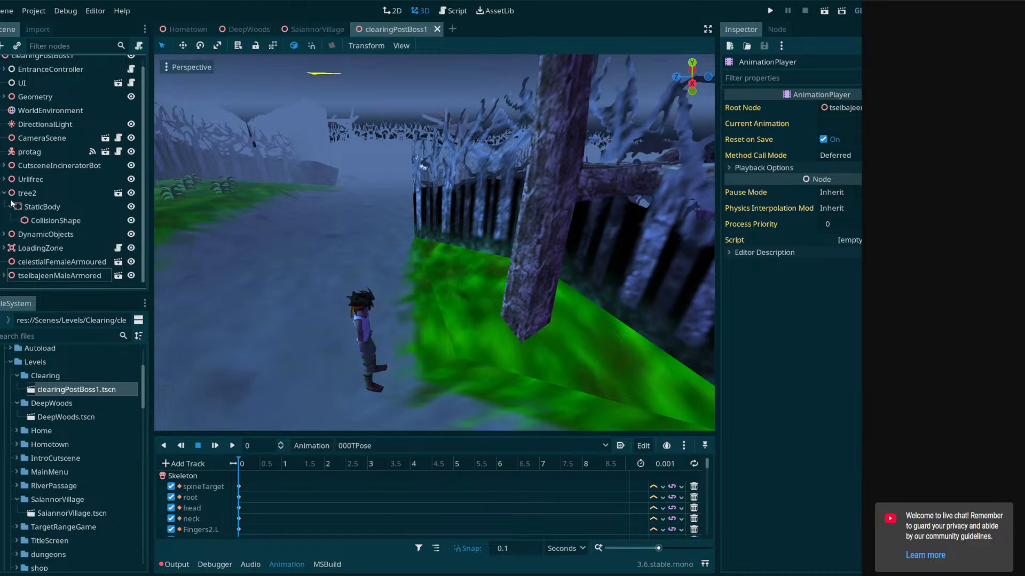
{"action": "left_click", "coordinate": [4, 193]}
{"action": "left_click", "coordinate": [4, 234]}
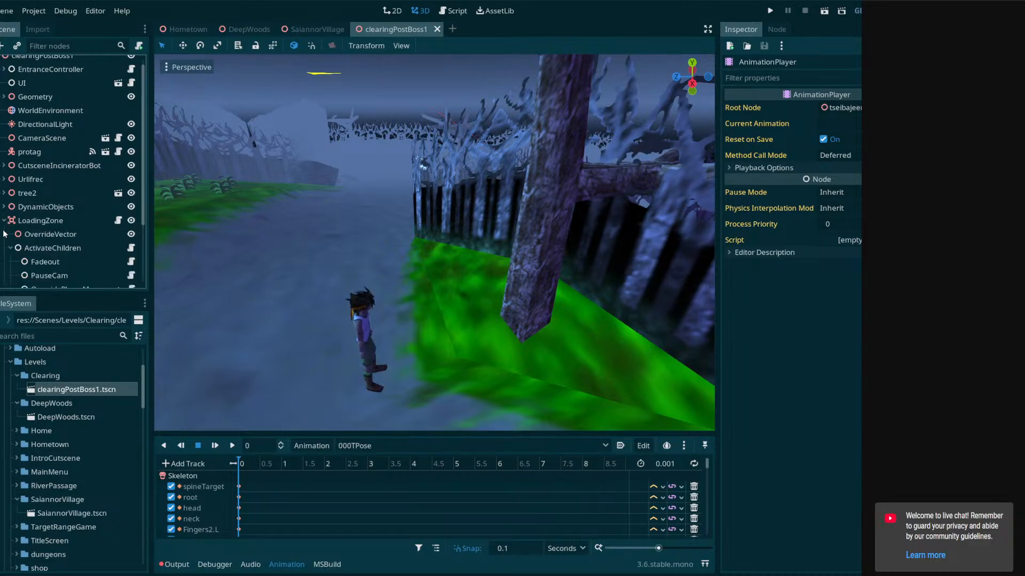
{"action": "left_click", "coordinate": [4, 223]}
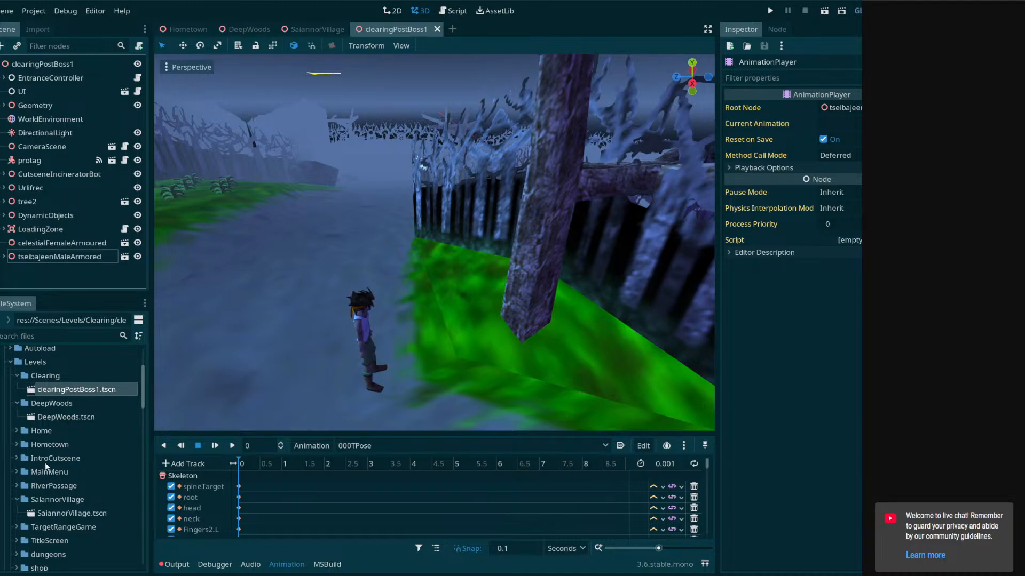
Select the celestialFemaleArmoured NPC in the clearing, show its transform values and frame it in the view
{"action": "scroll", "coordinate": [43, 465], "scroll_direction": "down", "scroll_amount": 2}
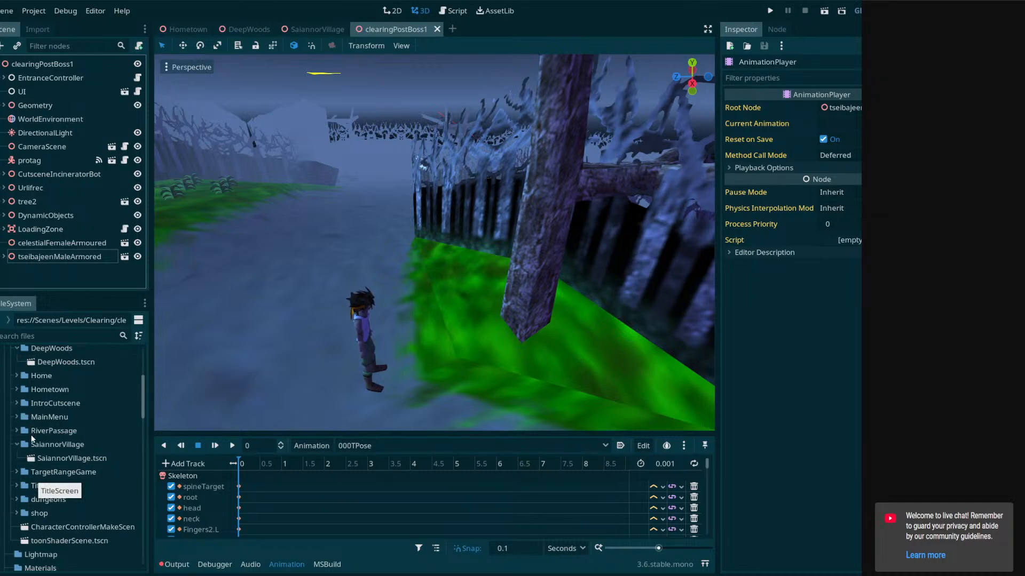
{"action": "scroll", "coordinate": [43, 465], "scroll_direction": "up", "scroll_amount": 3}
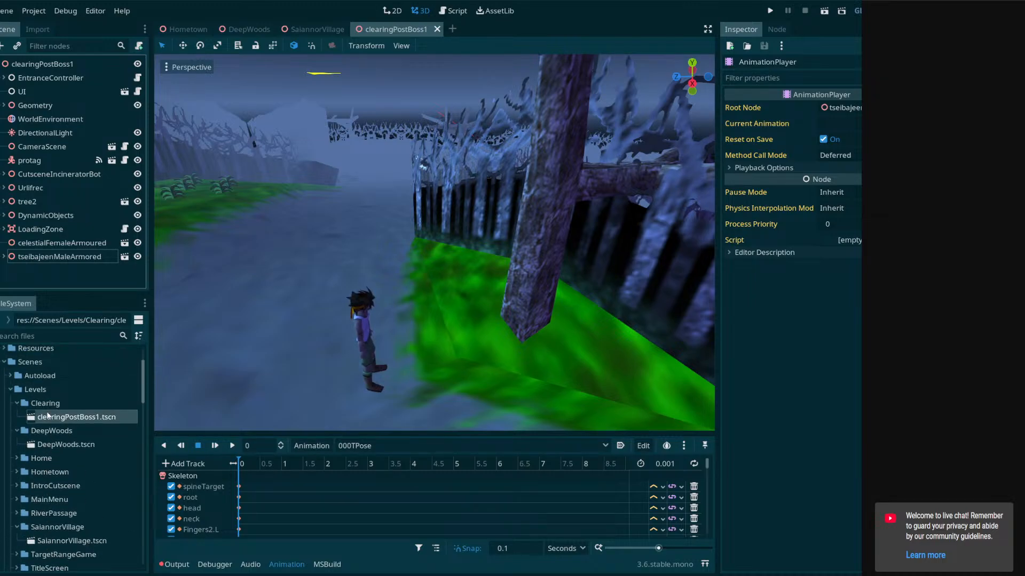
{"action": "right_click_drag", "start_coordinate": [434, 242], "coordinate": [194, 264]}
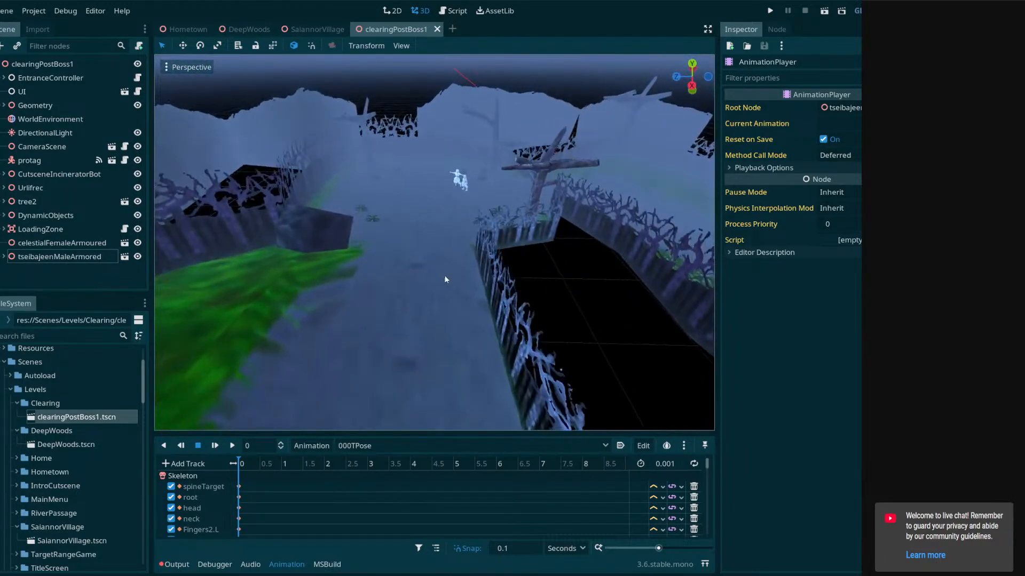
{"action": "left_click", "coordinate": [465, 188]}
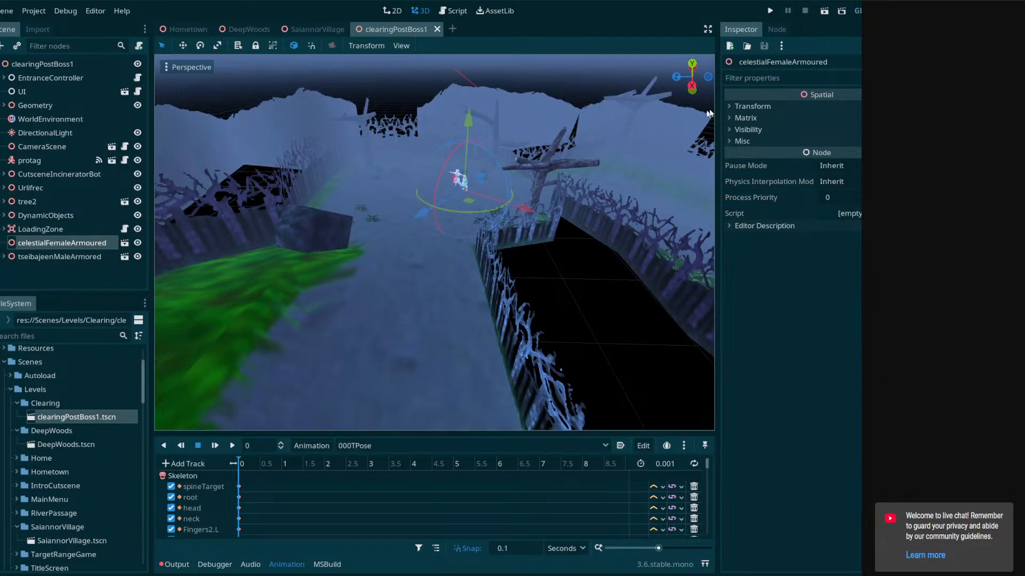
{"action": "left_click", "coordinate": [732, 106]}
{"action": "right_click_drag", "start_coordinate": [393, 267], "coordinate": [447, 256]}
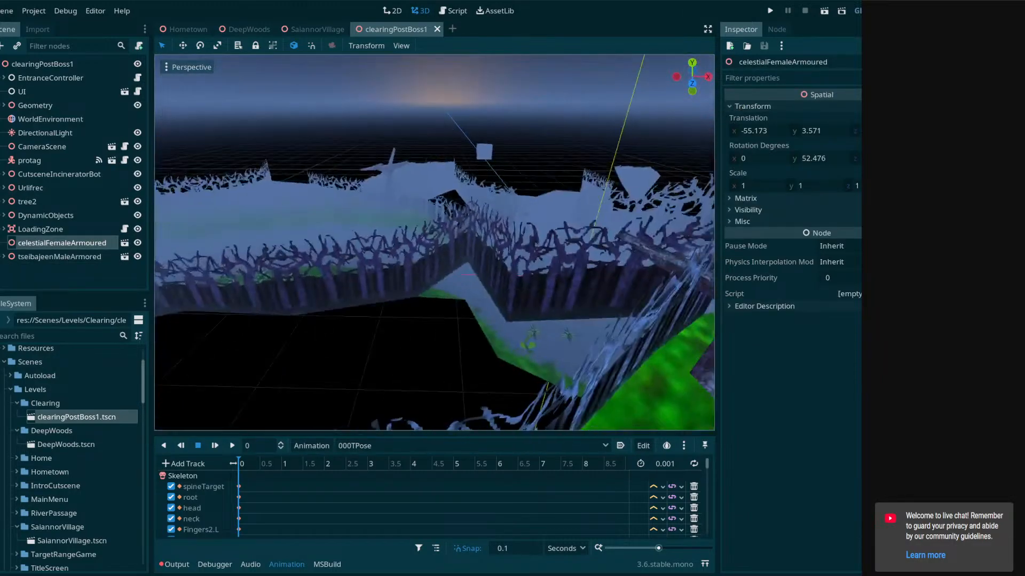
{"action": "key", "text": "f"}
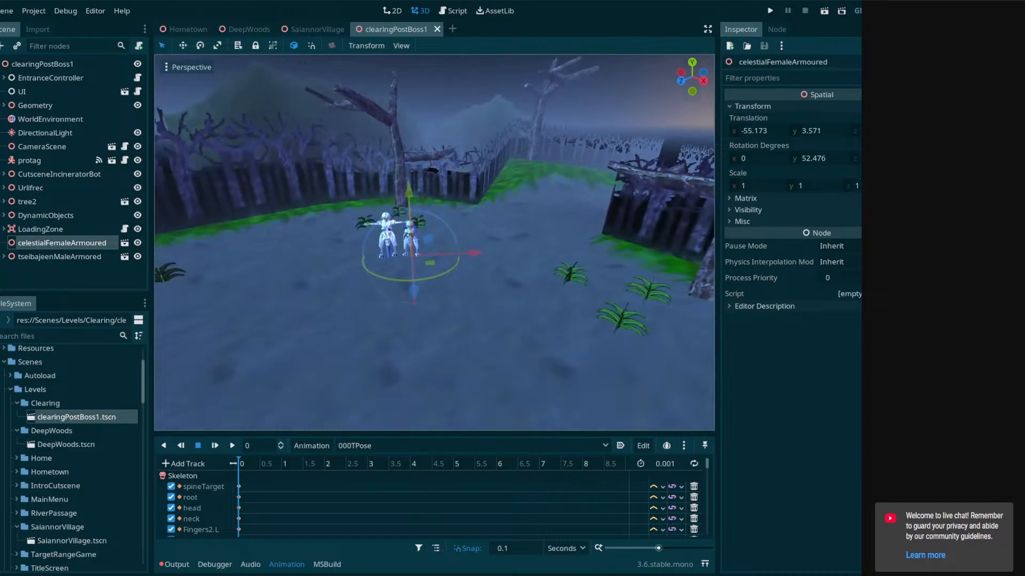
Survey the level from the armoured NPCs along the dirt path to the fenced clearing around the scene origin
{"action": "key", "text": "w"}
{"action": "right_click_drag", "start_coordinate": [433, 242], "coordinate": [528, 240]}
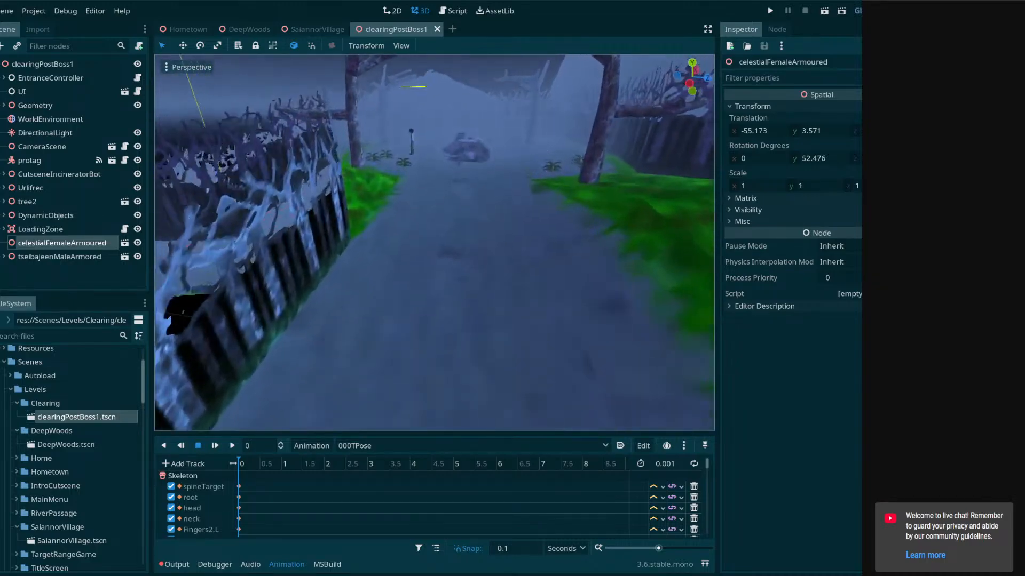
{"action": "key", "text": "w"}
{"action": "key", "text": "e"}
{"action": "right_click_drag", "start_coordinate": [434, 242], "coordinate": [630, 248]}
{"action": "key", "text": "w"}
{"action": "key", "text": "w"}
{"action": "key", "text": "w"}
{"action": "key", "text": "w"}
{"action": "key", "text": "d"}
{"action": "key", "text": "a"}
{"action": "key", "text": "s"}
{"action": "key", "text": "a"}
{"action": "key", "text": "a"}
{"action": "right_click_drag", "start_coordinate": [243, 185], "coordinate": [248, 221]}
{"action": "right_click_drag", "start_coordinate": [458, 131], "coordinate": [374, 106]}
{"action": "key", "text": "d"}
{"action": "key", "text": "s"}
{"action": "key", "text": "s"}
{"action": "right_click_drag", "start_coordinate": [479, 163], "coordinate": [643, 164]}
{"action": "key", "text": "d"}
{"action": "key", "text": "a"}
{"action": "key", "text": "w"}
{"action": "key", "text": "w"}
{"action": "key", "text": "s"}
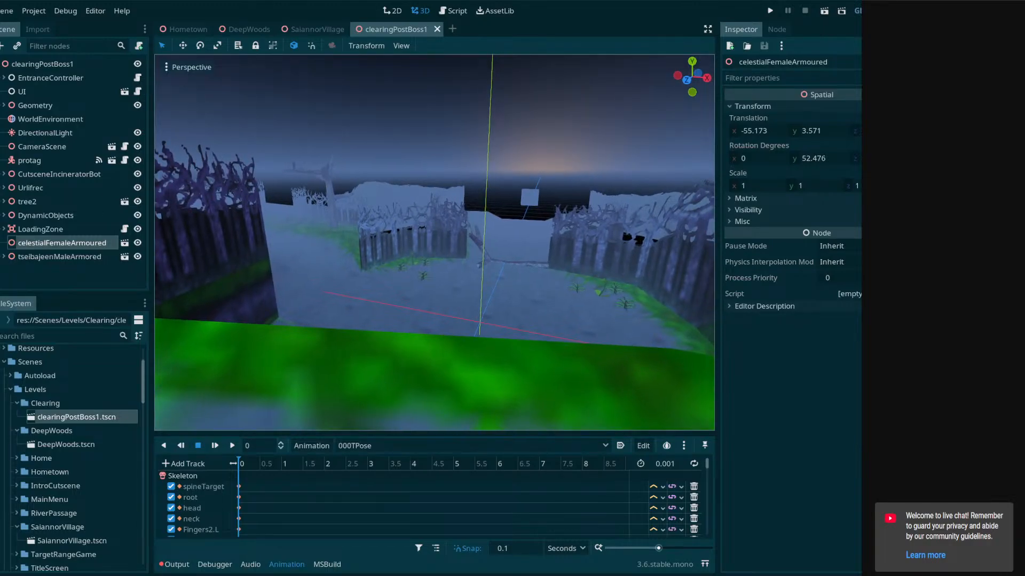
{"action": "right_click_drag", "start_coordinate": [643, 164], "coordinate": [642, 164]}
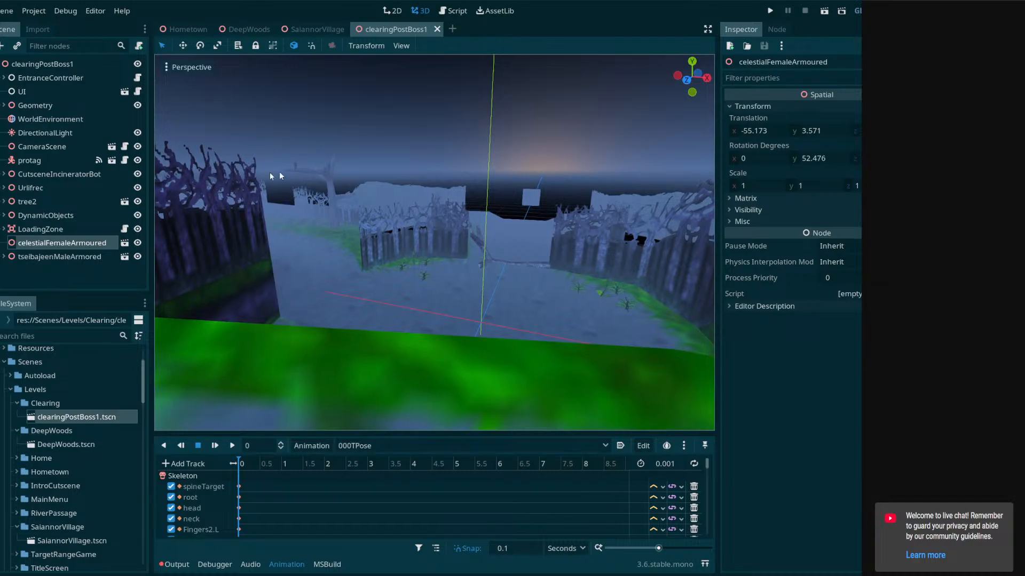
Move the LoadingZone along its Z axis within the fenced grass corridor
{"action": "double_click", "coordinate": [40, 229]}
{"action": "key", "text": "w"}
{"action": "right_click_drag", "start_coordinate": [447, 289], "coordinate": [460, 356]}
{"action": "key", "text": "w"}
{"action": "right_click_drag", "start_coordinate": [448, 288], "coordinate": [265, 235]}
{"action": "key", "text": "w"}
{"action": "key", "text": "s"}
{"action": "right_click_drag", "start_coordinate": [409, 179], "coordinate": [251, 166]}
{"action": "key", "text": "d"}
{"action": "right_click_drag", "start_coordinate": [349, 194], "coordinate": [357, 245]}
{"action": "left_click_drag", "start_coordinate": [484, 232], "coordinate": [376, 251]}
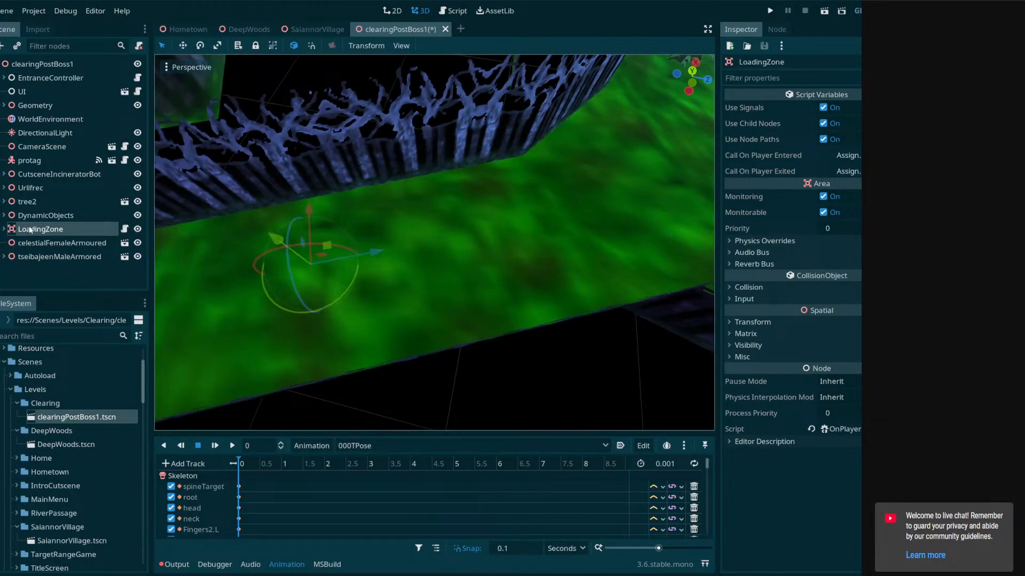
Expand the LoadingZone node and turn on View Gizmos for the viewport to show its collision shape
{"action": "left_click", "coordinate": [3, 229]}
{"action": "scroll", "coordinate": [120, 232], "scroll_direction": "down", "scroll_amount": 3}
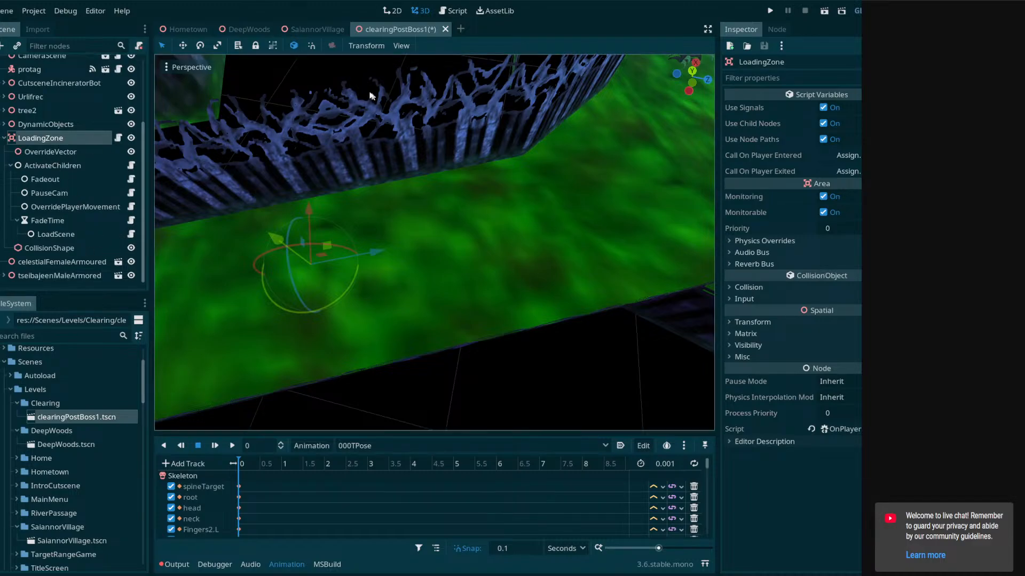
{"action": "left_click", "coordinate": [406, 46]}
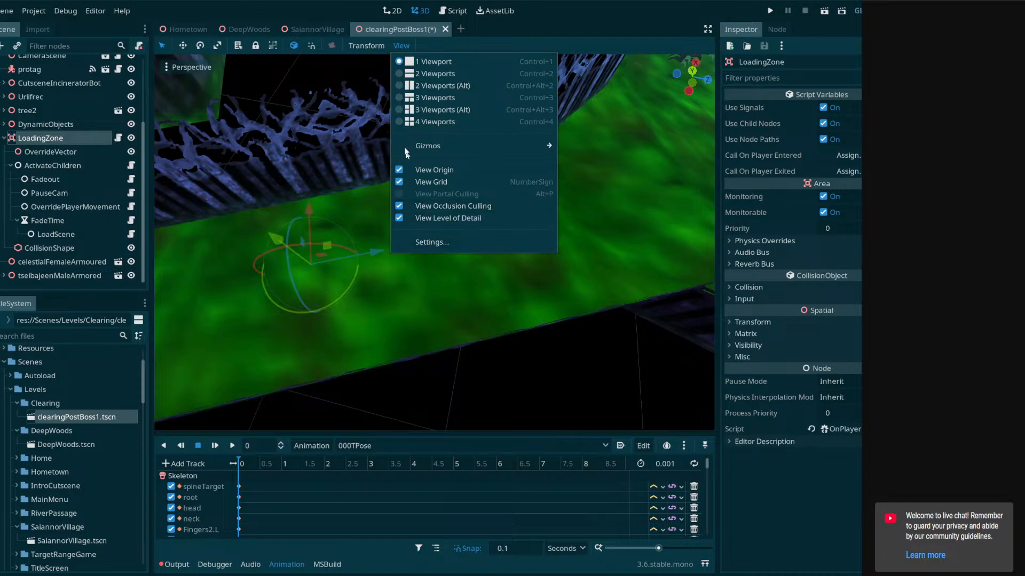
{"action": "left_click", "coordinate": [167, 68]}
{"action": "left_click", "coordinate": [167, 68]}
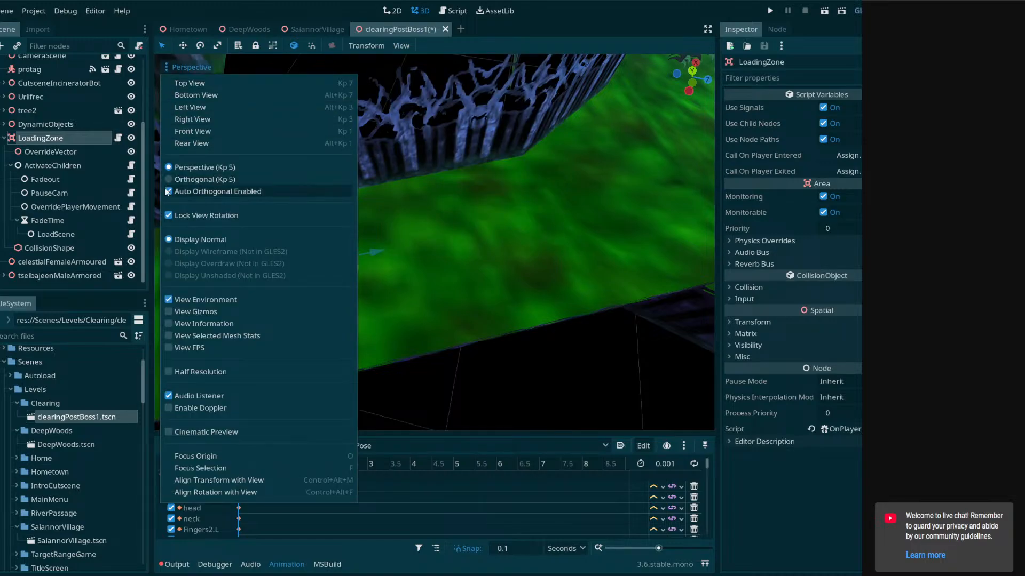
{"action": "left_click", "coordinate": [169, 312]}
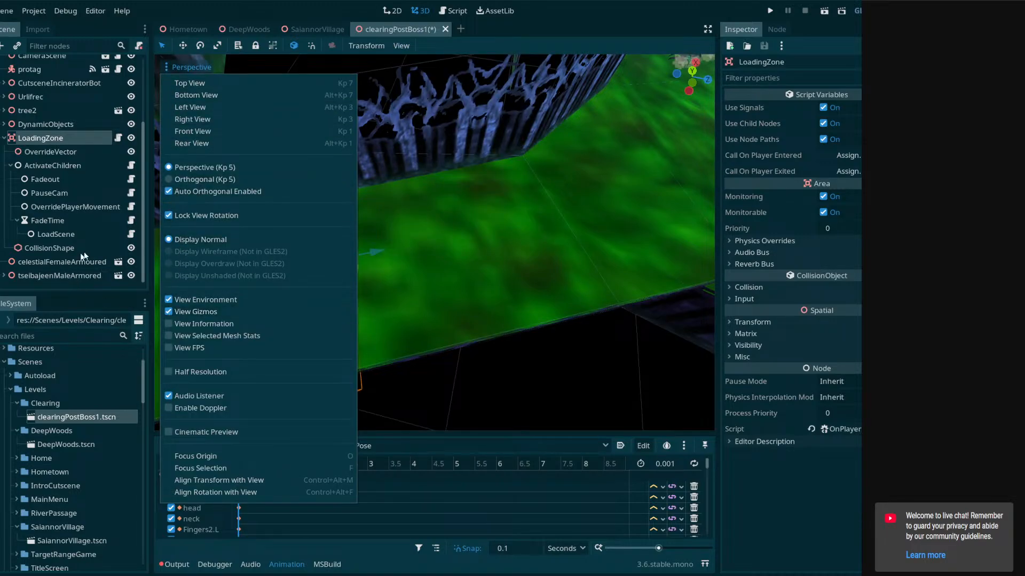
{"action": "left_click", "coordinate": [472, 233]}
{"action": "middle_click_drag", "start_coordinate": [472, 233], "coordinate": [449, 227]}
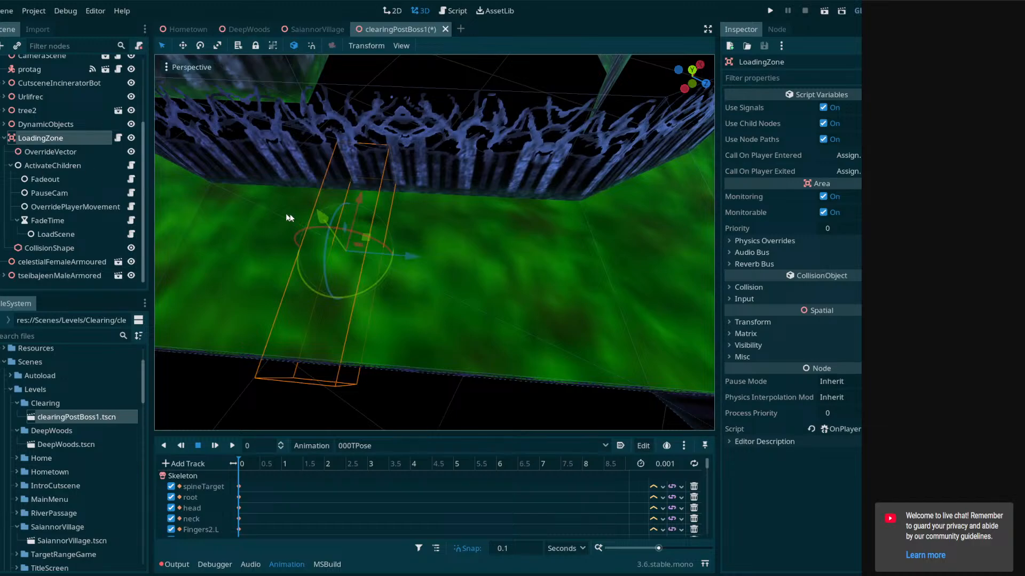
Examine the LoadingZone's collision box and the surrounding fences, and save the clearingPostBoss1 scene
{"action": "middle_click_drag", "start_coordinate": [268, 212], "coordinate": [158, 190]}
{"action": "middle_click_drag", "start_coordinate": [377, 241], "coordinate": [442, 302]}
{"action": "left_click_drag", "start_coordinate": [442, 301], "coordinate": [419, 208]}
{"action": "mouse_move", "coordinate": [419, 208]}
{"action": "right_mouse_down"}
{"action": "mouse_move", "coordinate": [384, 198]}
{"action": "mouse_move", "coordinate": [420, 182]}
{"action": "mouse_move", "coordinate": [431, 214]}
{"action": "right_mouse_up"}
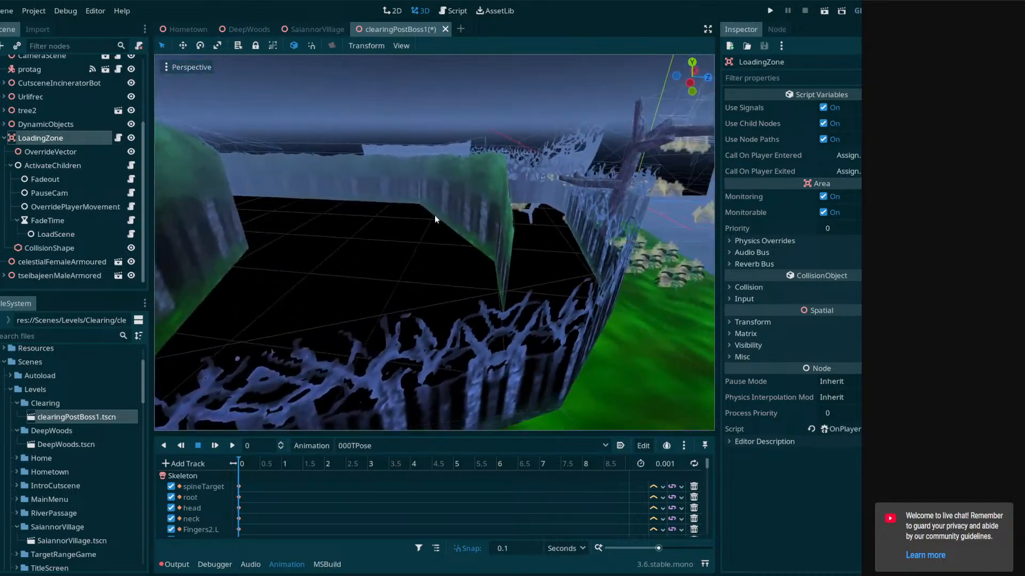
{"action": "key", "text": "ctrl+s"}
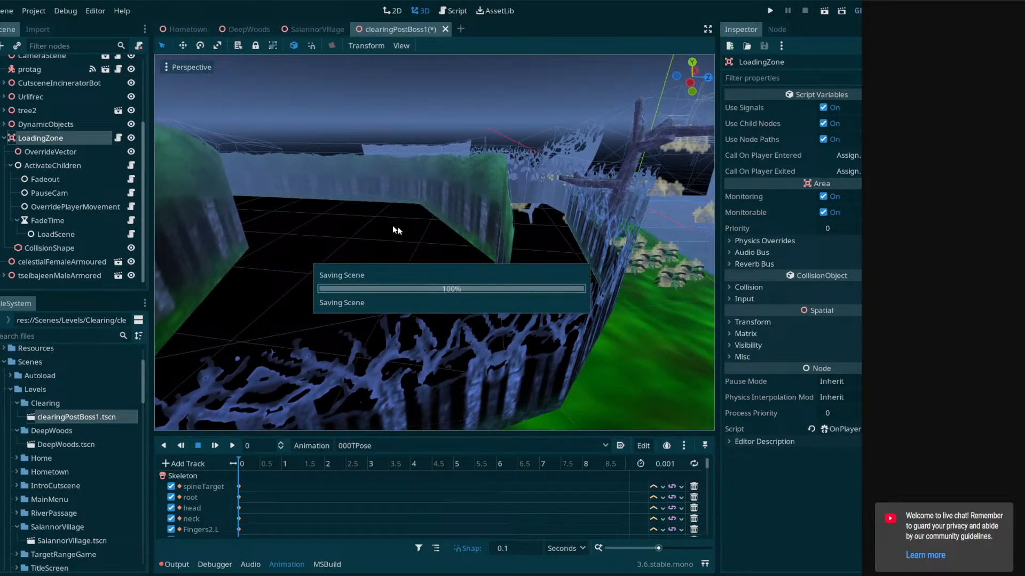
Add a Spatial node as a child of the clearingPostBoss1 root
{"action": "right_click_drag", "start_coordinate": [453, 240], "coordinate": [512, 272]}
{"action": "scroll", "coordinate": [54, 207], "scroll_direction": "up", "scroll_amount": 4}
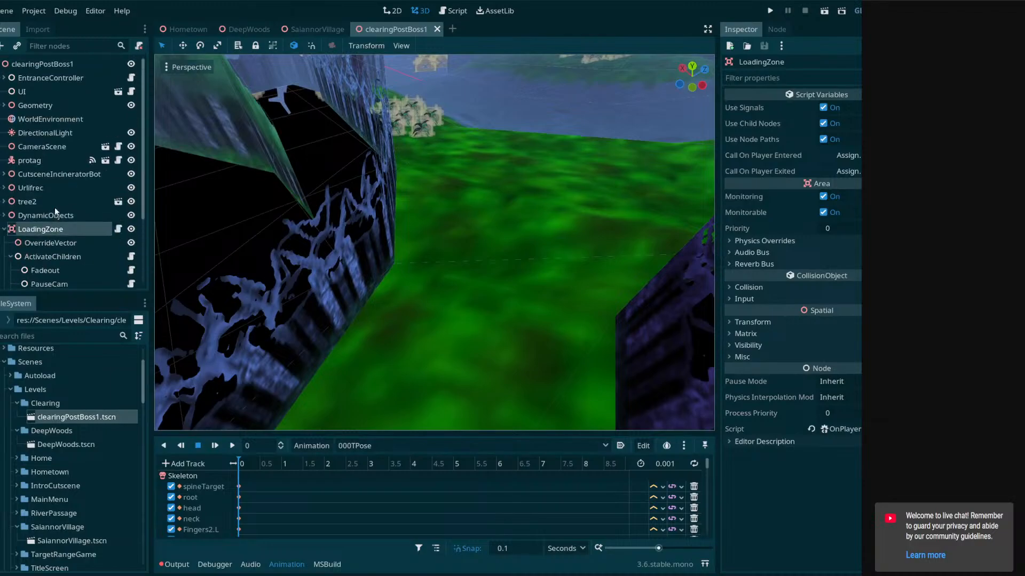
{"action": "right_click", "coordinate": [24, 68]}
{"action": "left_click", "coordinate": [47, 82]}
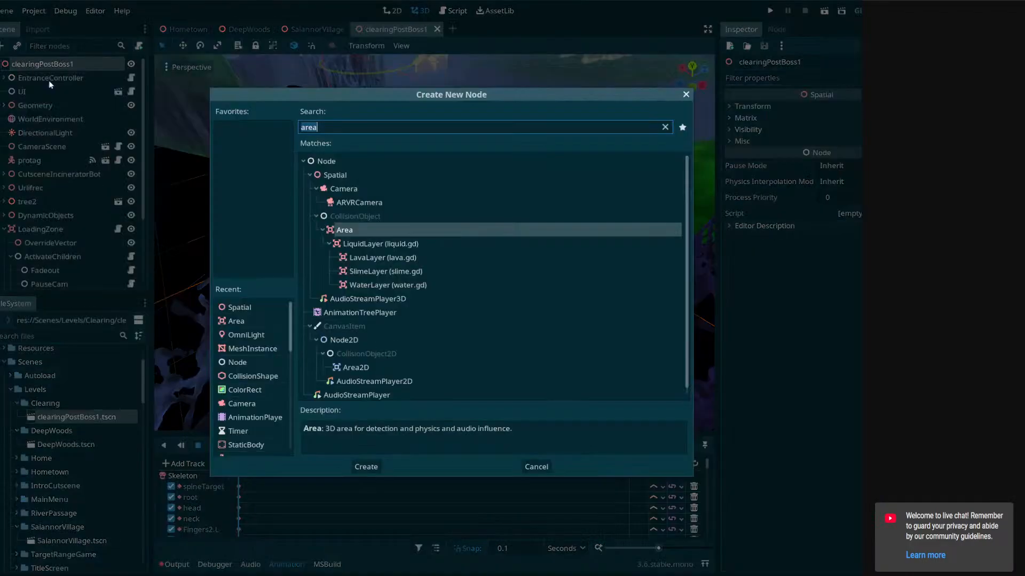
{"action": "left_click", "coordinate": [354, 231]}
{"action": "double_click", "coordinate": [342, 175]}
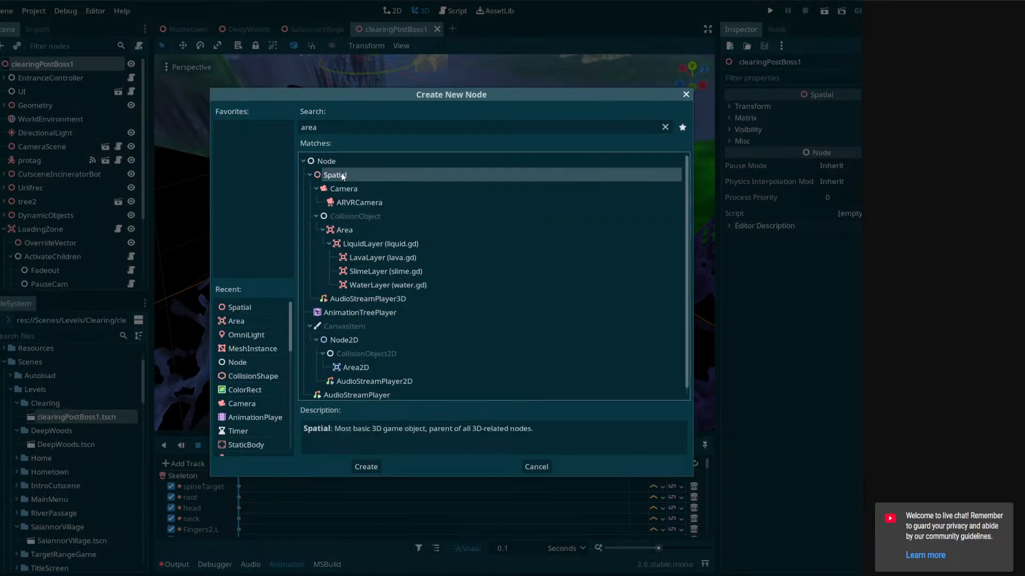
{"action": "double_click", "coordinate": [41, 274]}
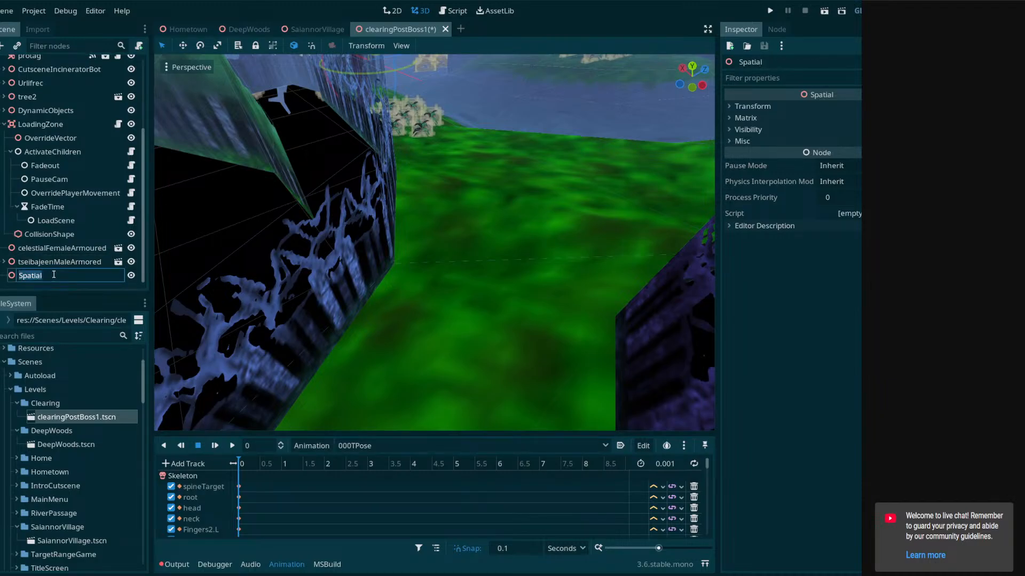
{"action": "left_click", "coordinate": [58, 261]}
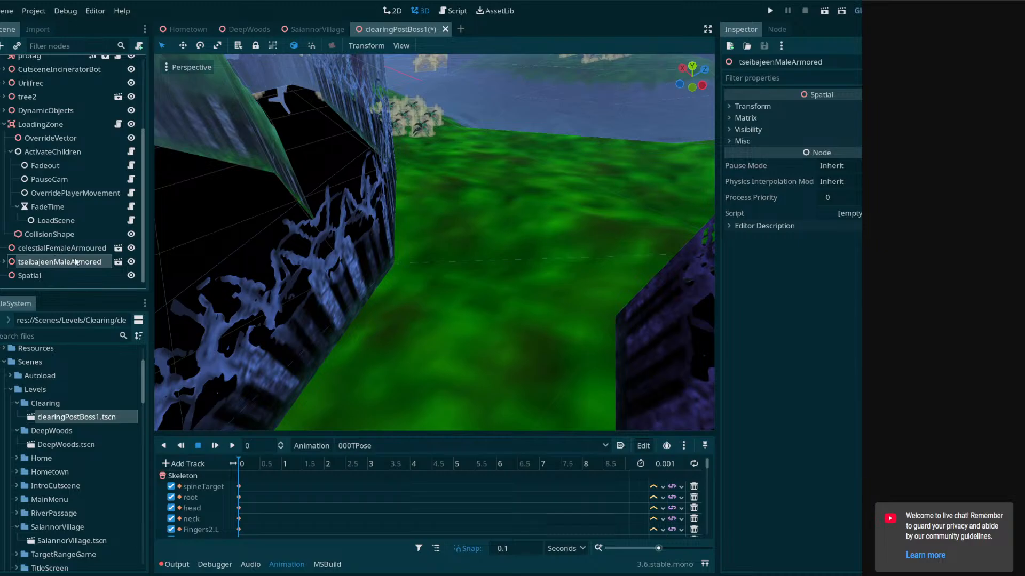
Delete the tseibajeenMaleArmored and celestialFemaleArmoured nodes from the clearingPostBoss1 scene
{"action": "key", "text": "Delete"}
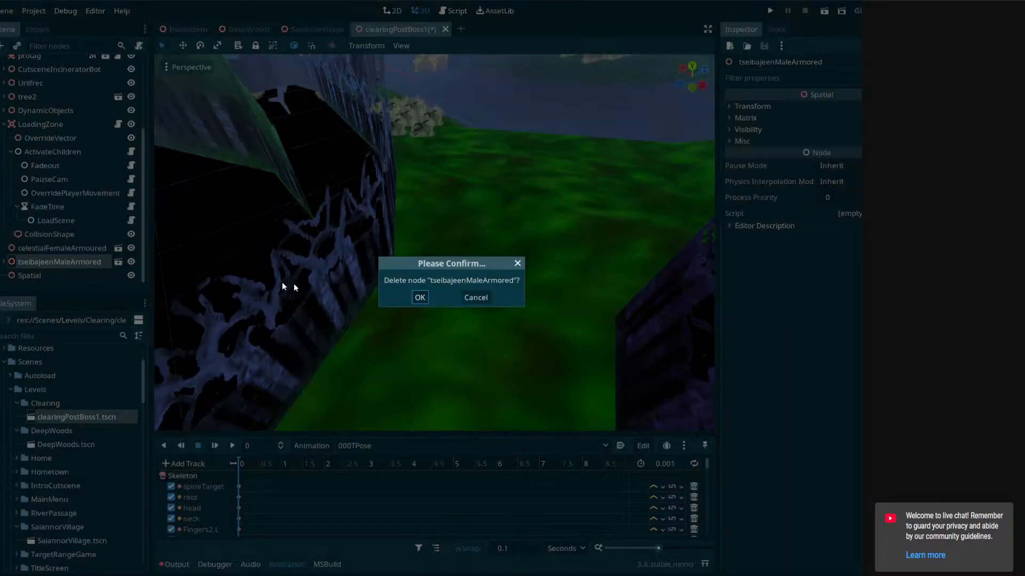
{"action": "left_click", "coordinate": [418, 298]}
{"action": "left_click", "coordinate": [75, 263]}
{"action": "key", "text": "Delete"}
{"action": "left_click", "coordinate": [421, 297]}
{"action": "left_click", "coordinate": [39, 152]}
{"action": "right_click_drag", "start_coordinate": [238, 244], "coordinate": [176, 224]}
{"action": "mouse_move", "coordinate": [396, 261]}
{"action": "right_mouse_down"}
{"action": "mouse_move", "coordinate": [266, 251]}
{"action": "mouse_move", "coordinate": [396, 261]}
{"action": "right_mouse_up"}
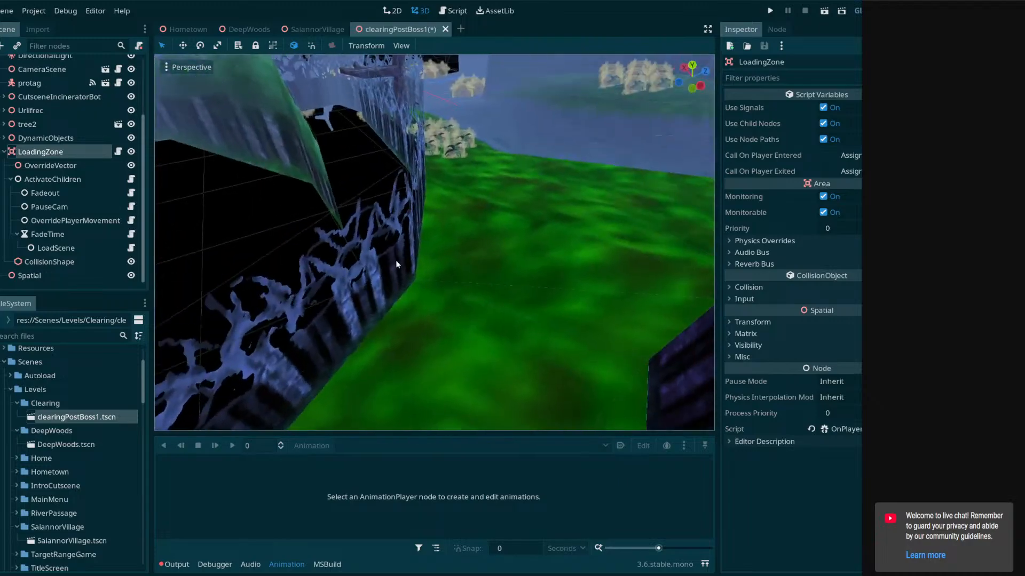
{"action": "left_click", "coordinate": [68, 138]}
{"action": "left_click", "coordinate": [29, 126]}
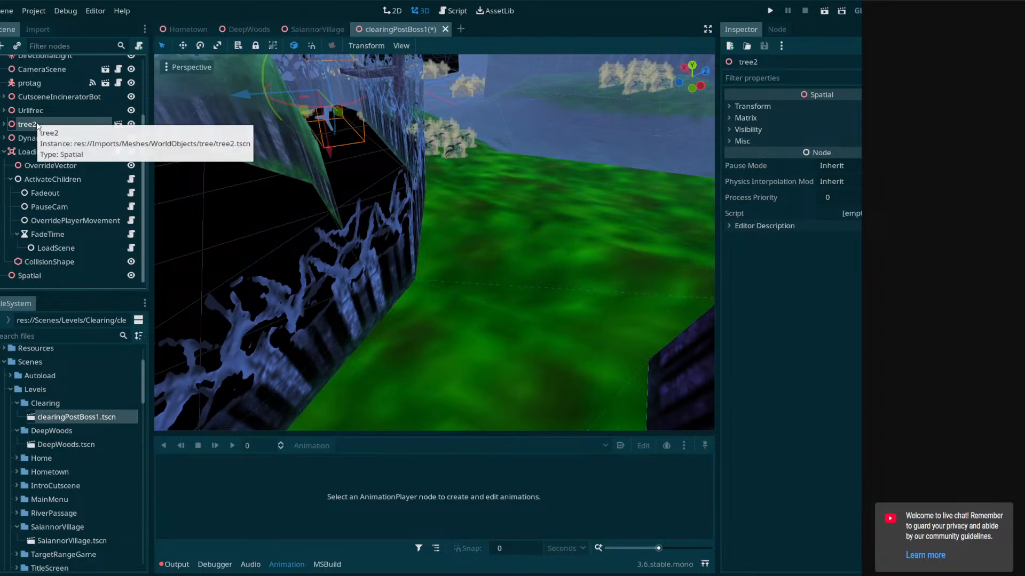
Rename the new Spatial node under the scene root to QuestExclusive
{"action": "double_click", "coordinate": [31, 274]}
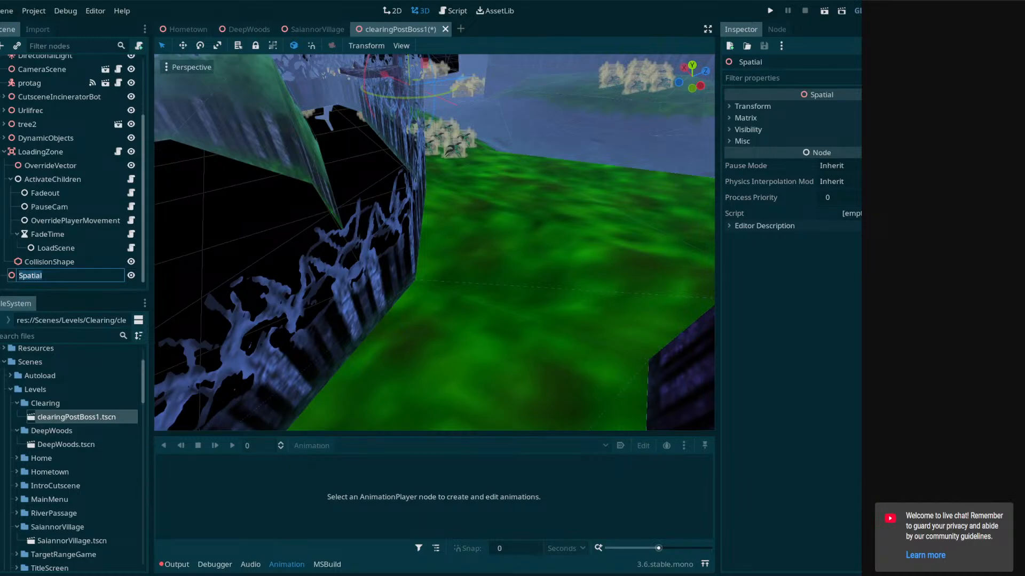
{"action": "left_click", "coordinate": [317, 29]}
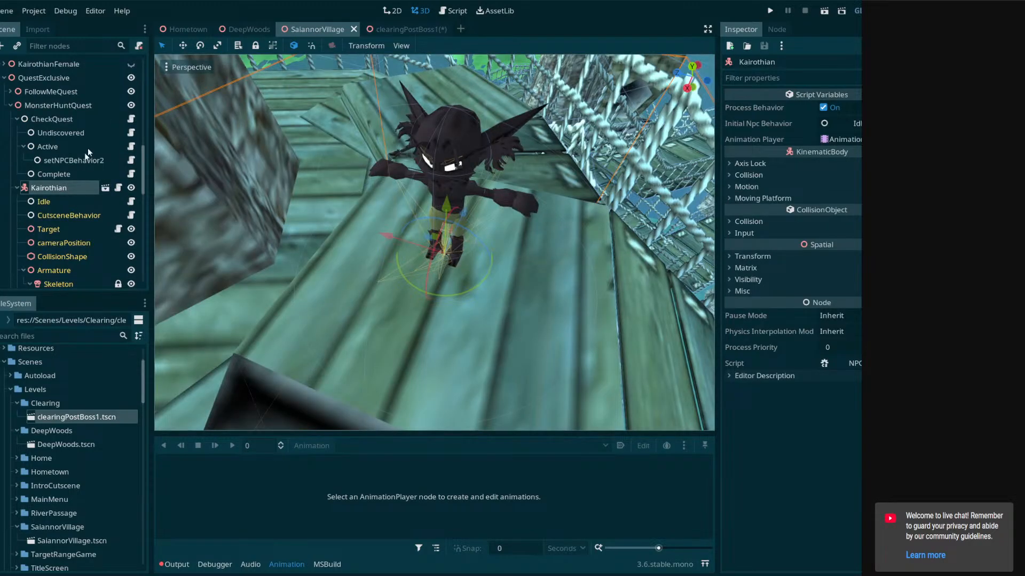
{"action": "left_click", "coordinate": [408, 29]}
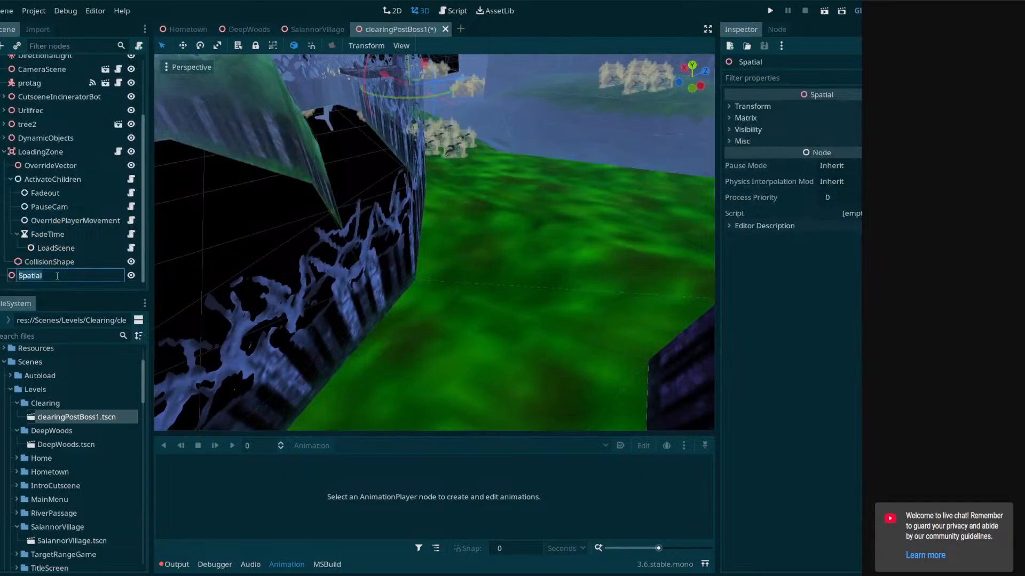
{"action": "type", "text": "QuestExclusive"}
{"action": "key", "text": "Return"}
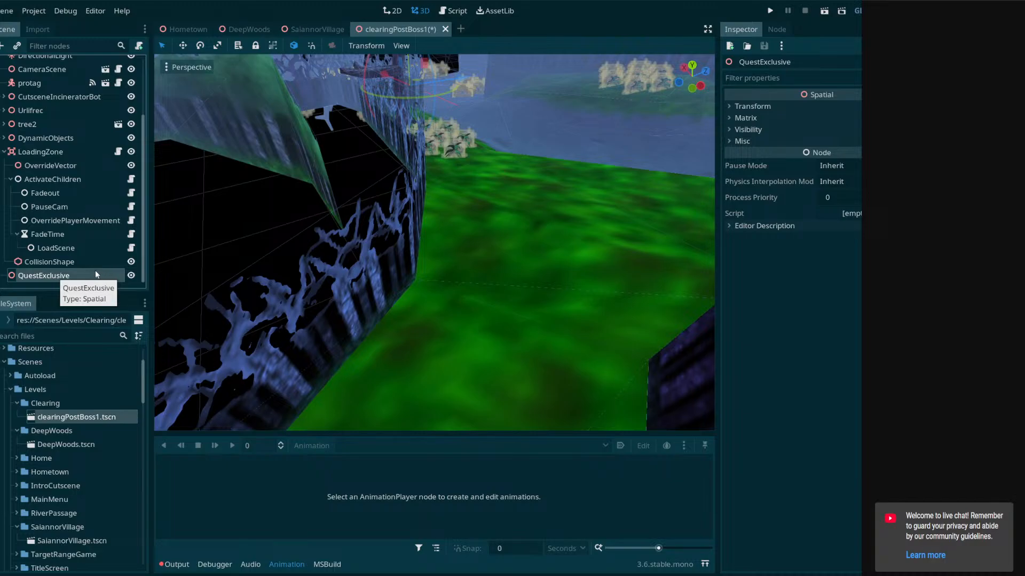
Reparent the tree2 node under QuestExclusive
{"action": "left_click_drag", "start_coordinate": [36, 123], "coordinate": [55, 275]}
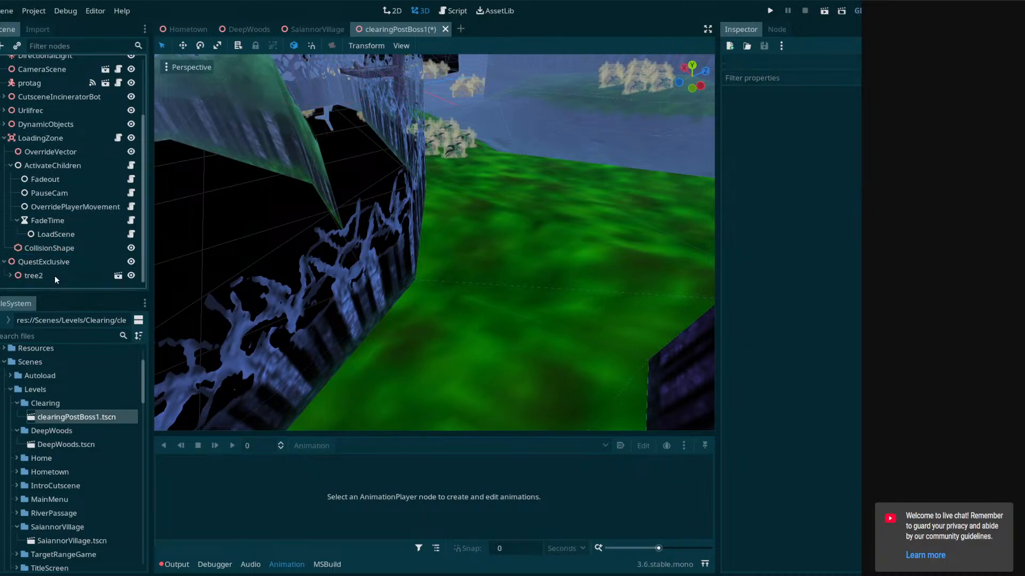
{"action": "left_click", "coordinate": [48, 263]}
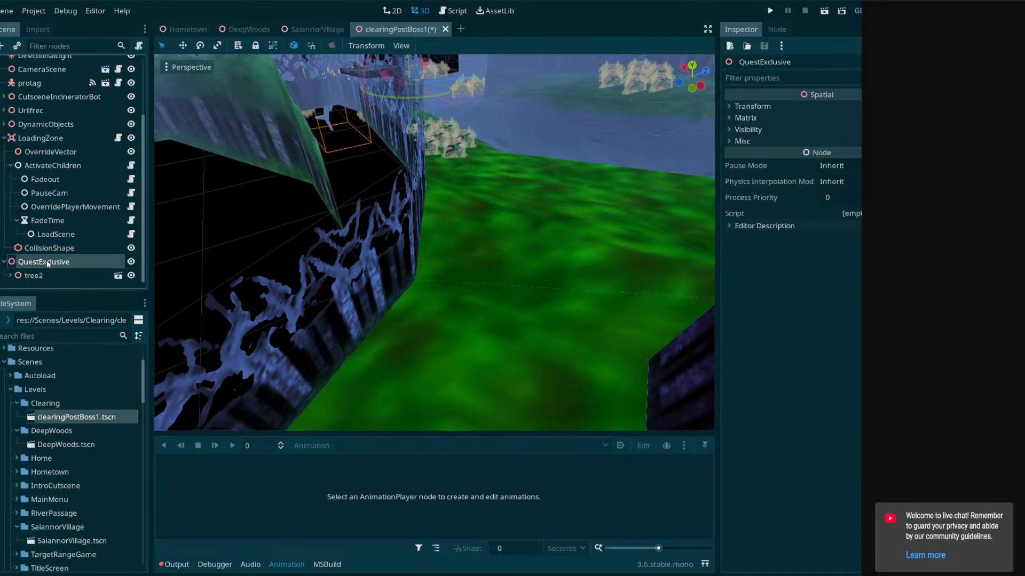
{"action": "left_click", "coordinate": [309, 29]}
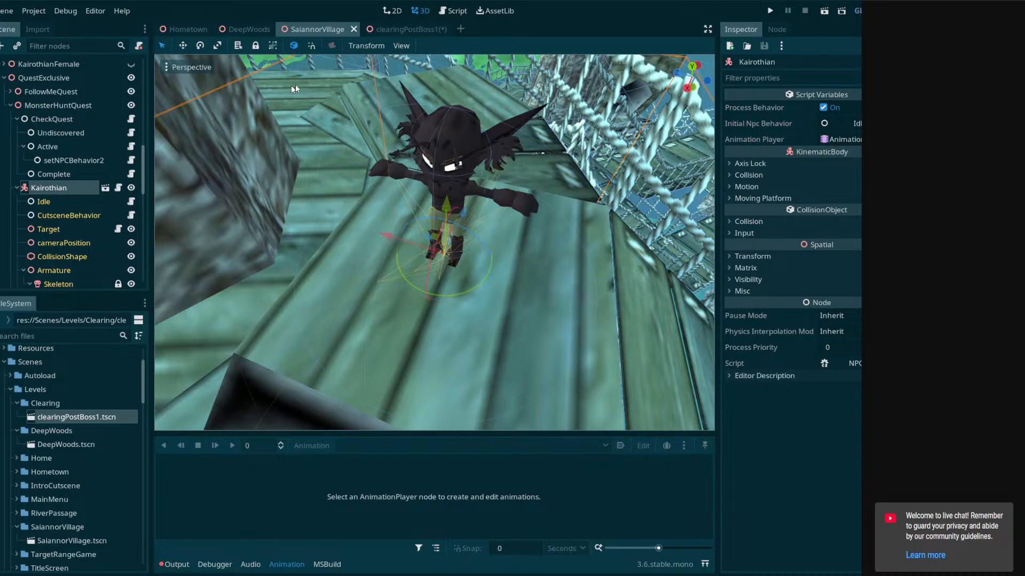
{"action": "left_click", "coordinate": [369, 30]}
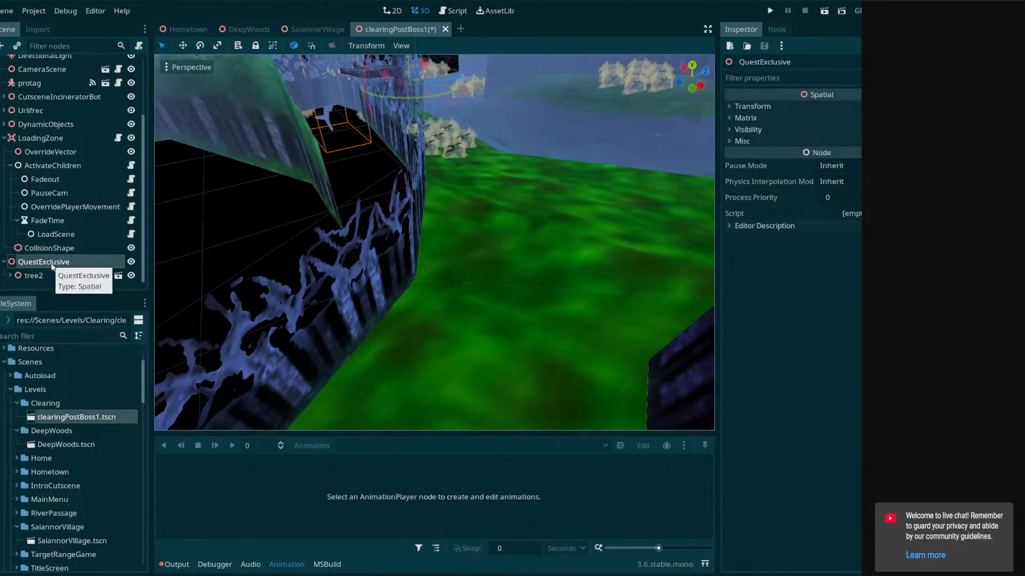
Move tree2 back out of QuestExclusive so it sits directly above that node in the scene tree
{"action": "right_click", "coordinate": [53, 267]}
{"action": "left_click", "coordinate": [90, 226]}
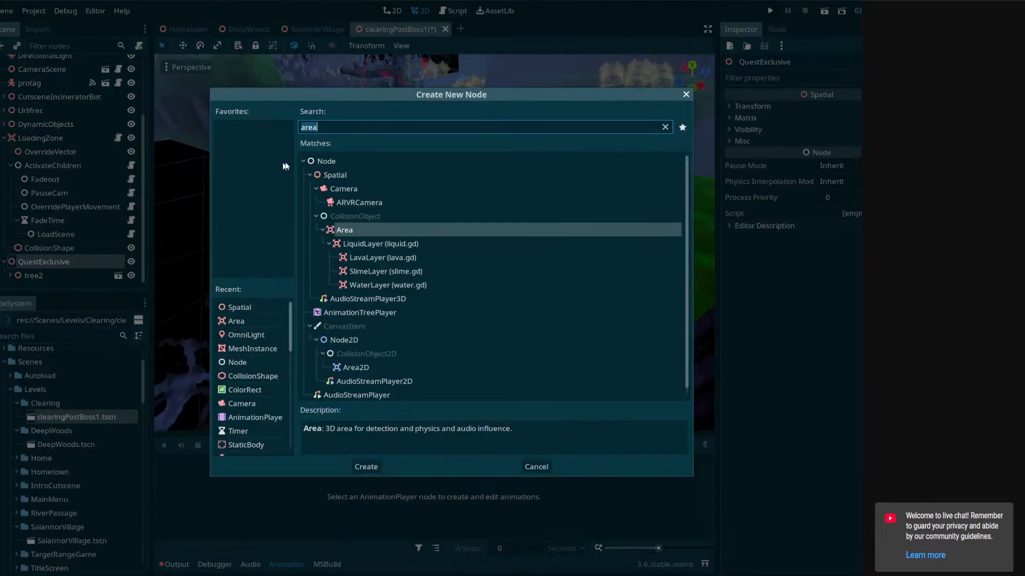
{"action": "key", "text": "Escape"}
{"action": "left_click_drag", "start_coordinate": [37, 276], "coordinate": [43, 254]}
Add a Spatial node as a child of QuestExclusive and name it MonsterHuntQuest
{"action": "left_click", "coordinate": [43, 275]}
{"action": "right_click", "coordinate": [37, 276]}
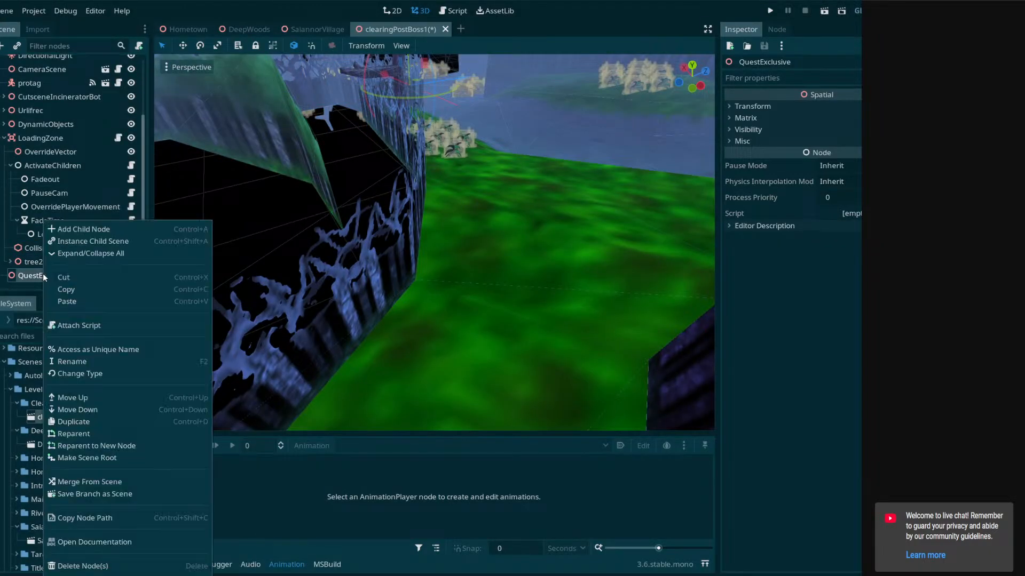
{"action": "left_click", "coordinate": [72, 229]}
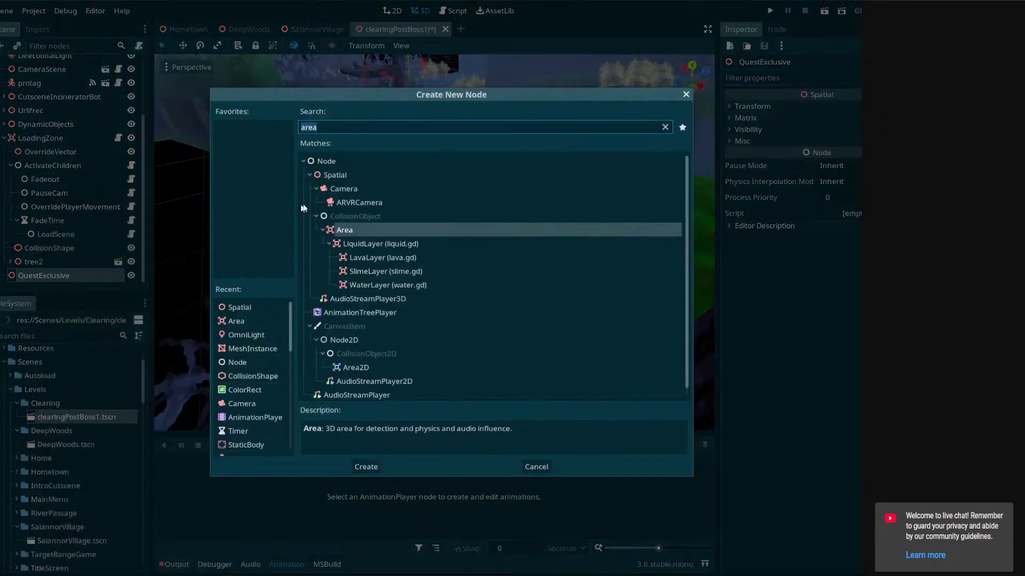
{"action": "double_click", "coordinate": [344, 176]}
{"action": "double_click", "coordinate": [88, 276]}
{"action": "type", "text": "MonsterHun"}
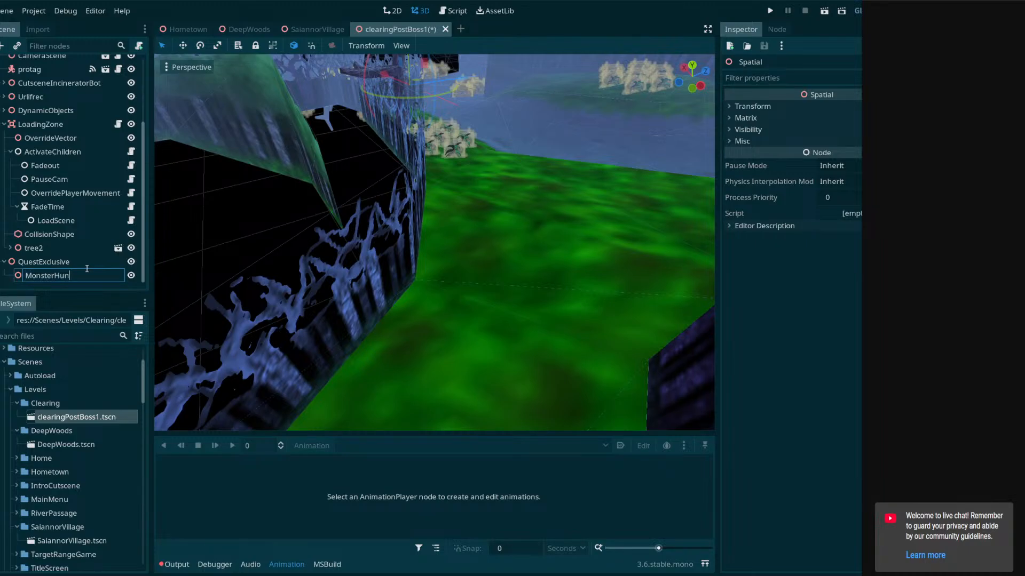
{"action": "type", "text": "tQuest"}
{"action": "key", "text": "Return"}
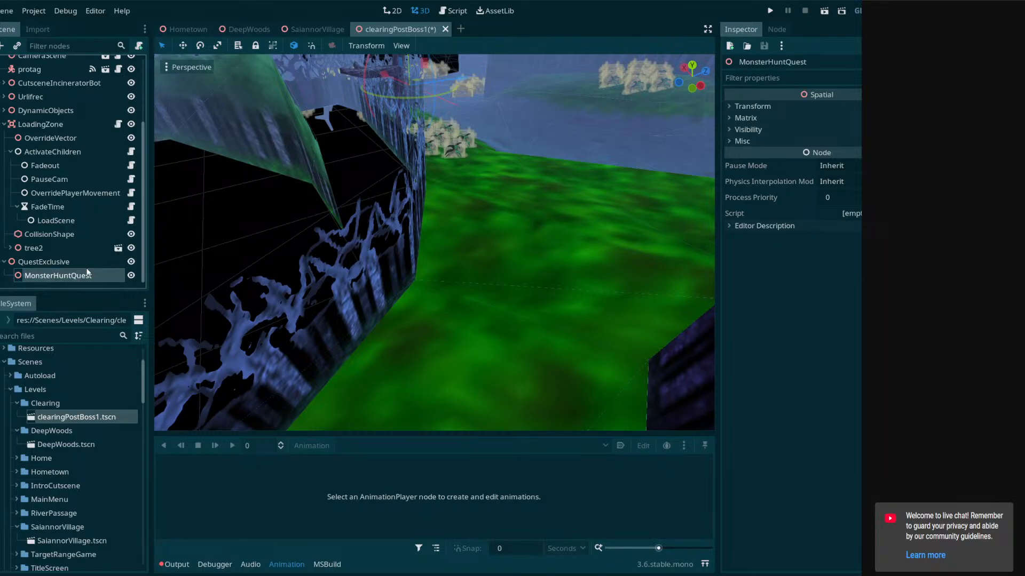
Examine the MonsterHuntQuest node's Transform, Matrix and Visibility properties
{"action": "left_click", "coordinate": [71, 264]}
{"action": "left_click", "coordinate": [75, 275]}
{"action": "right_click_drag", "start_coordinate": [300, 235], "coordinate": [320, 224]}
{"action": "right_click_drag", "start_coordinate": [434, 242], "coordinate": [507, 216]}
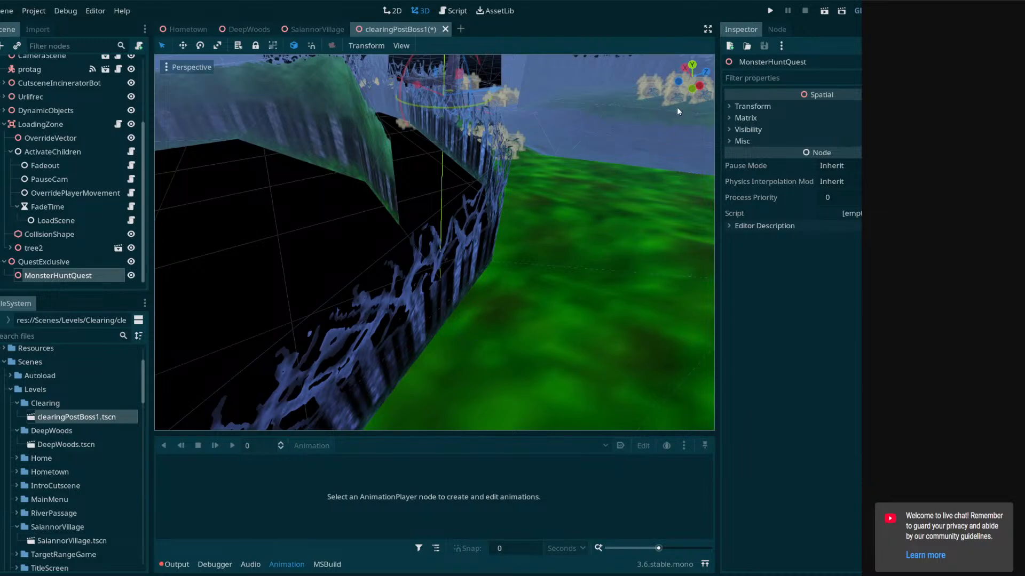
{"action": "left_click", "coordinate": [771, 108]}
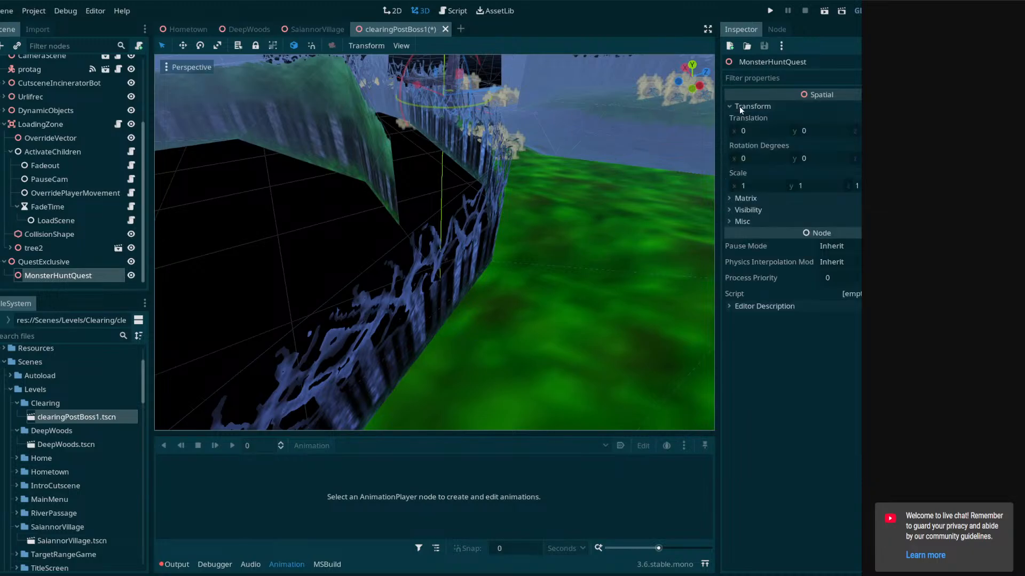
{"action": "left_click", "coordinate": [755, 209]}
{"action": "left_click", "coordinate": [754, 208]}
{"action": "left_click", "coordinate": [757, 199]}
{"action": "left_click", "coordinate": [757, 200]}
{"action": "left_click", "coordinate": [753, 213]}
{"action": "left_click", "coordinate": [746, 210]}
{"action": "left_click", "coordinate": [104, 260]}
{"action": "left_click", "coordinate": [95, 272]}
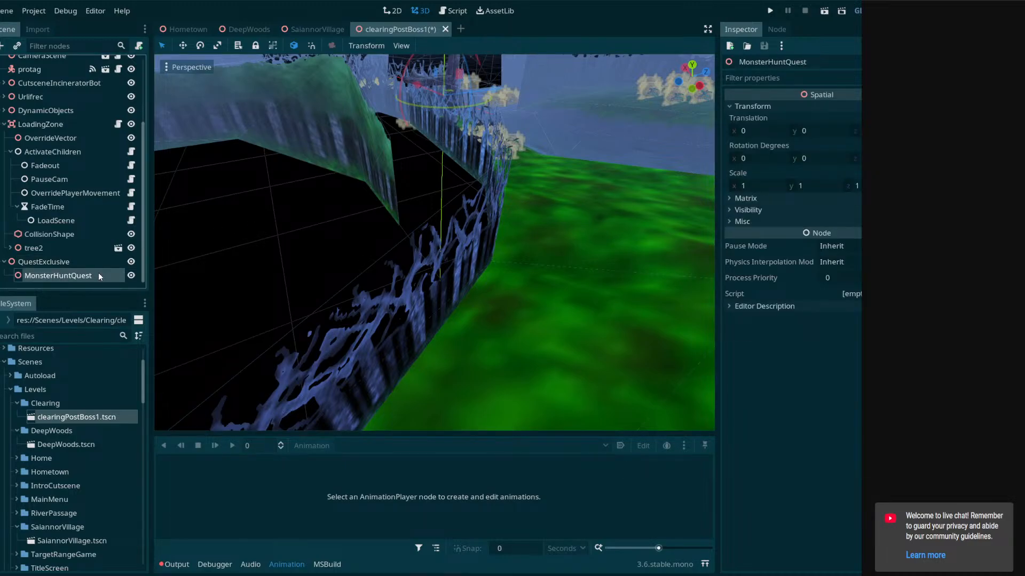
Copy the CheckQuest node with its children from the SaiannorVillage scene and paste it under MonsterHuntQuest in clearingPostBoss1
{"action": "left_click", "coordinate": [331, 27]}
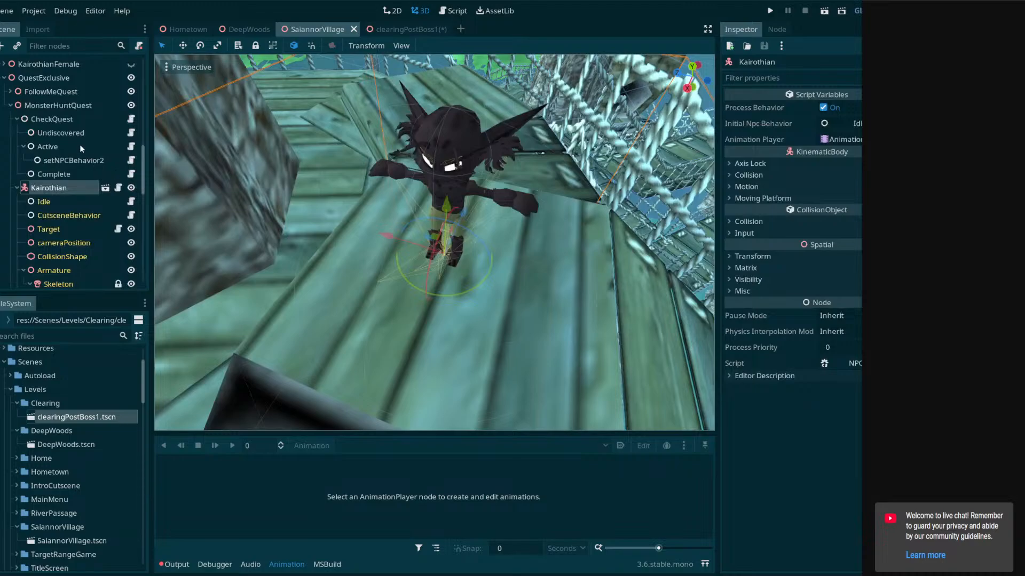
{"action": "left_click", "coordinate": [68, 120]}
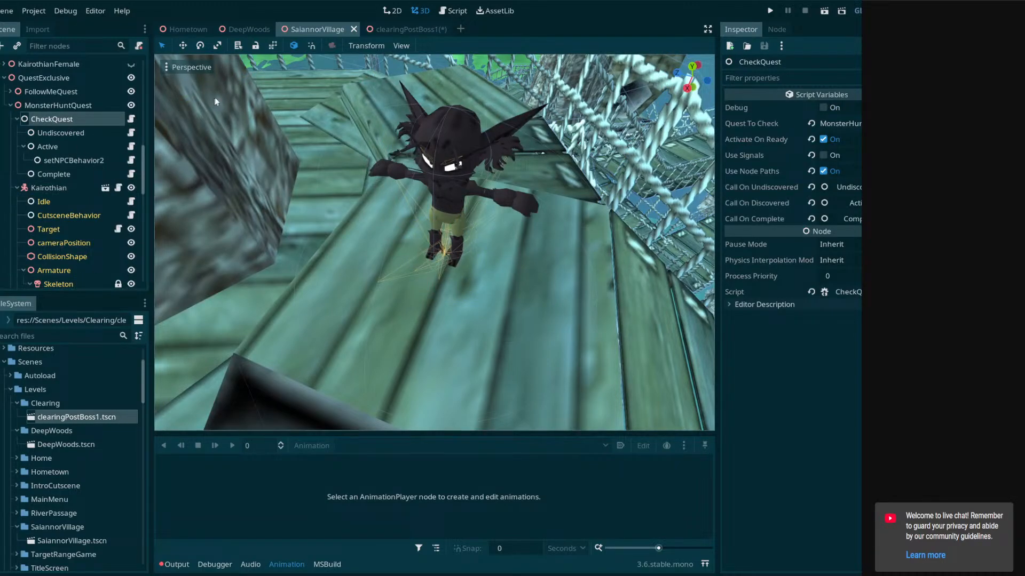
{"action": "left_click", "coordinate": [406, 29]}
{"action": "left_click", "coordinate": [48, 262]}
{"action": "left_click", "coordinate": [58, 276]}
{"action": "right_click", "coordinate": [60, 261]}
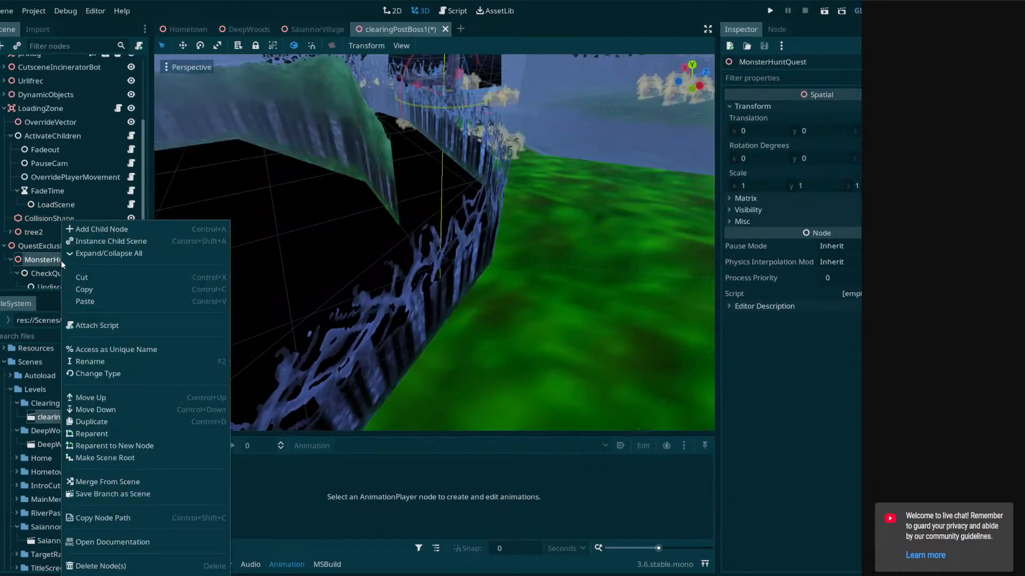
{"action": "left_click", "coordinate": [107, 228]}
{"action": "left_click", "coordinate": [542, 463]}
{"action": "scroll", "coordinate": [59, 253], "scroll_direction": "down", "scroll_amount": 2}
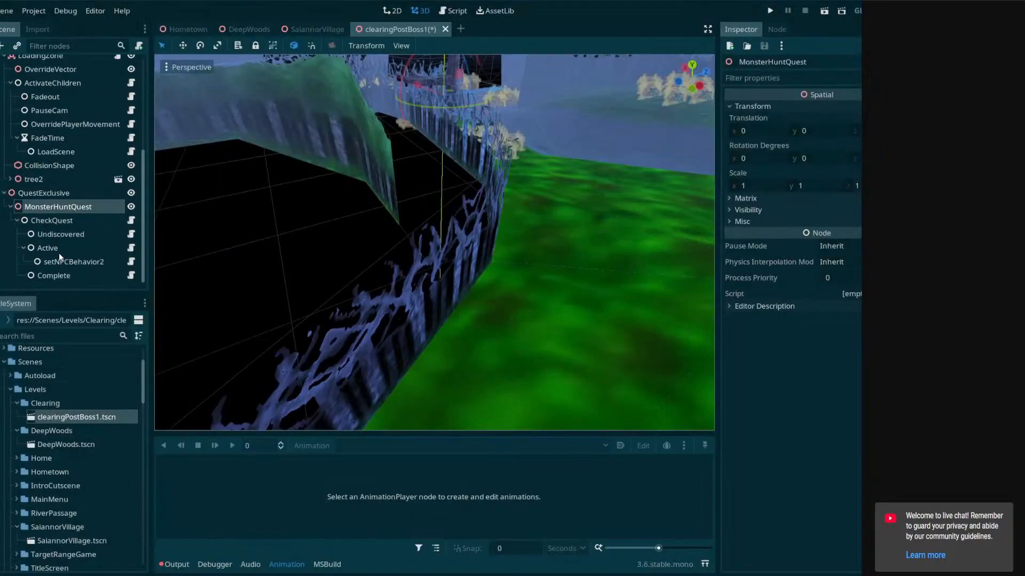
{"action": "right_click", "coordinate": [46, 208]}
{"action": "left_click", "coordinate": [158, 208]}
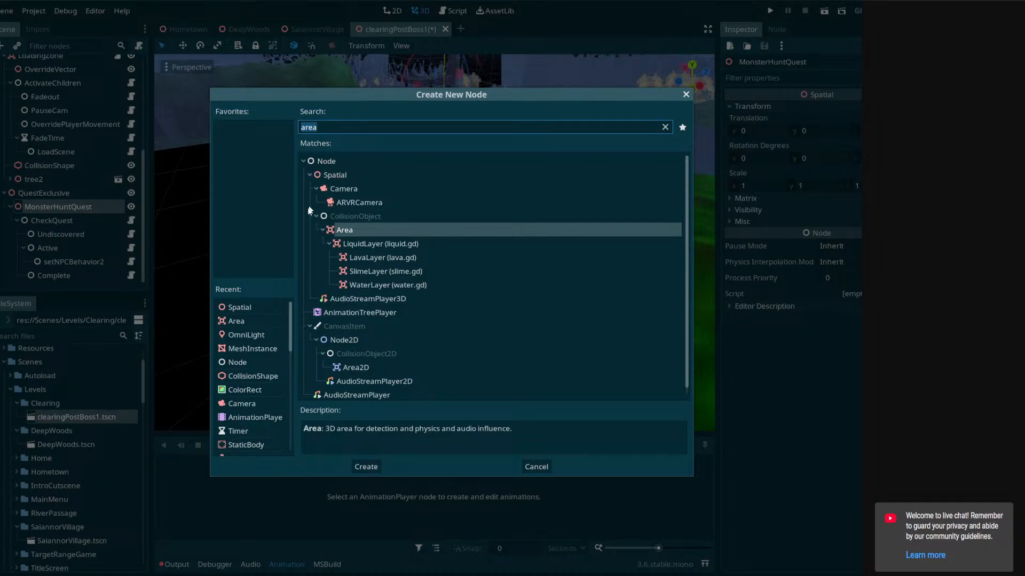
{"action": "key", "text": "Escape"}
Delete the setNPCBehavior2 node under CheckQuest's Active node
{"action": "left_click", "coordinate": [56, 248]}
{"action": "left_click", "coordinate": [66, 261]}
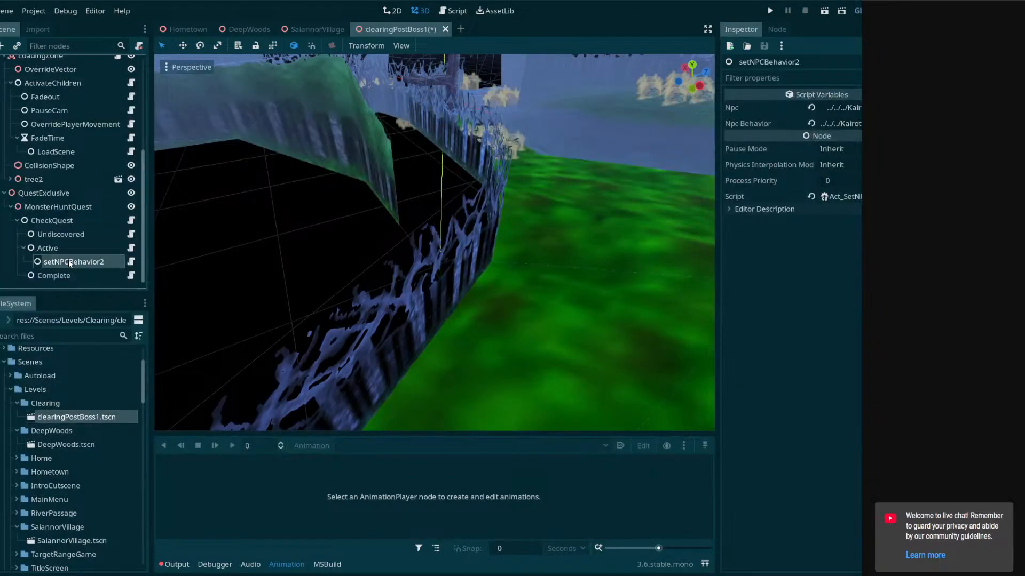
{"action": "key", "text": "Delete"}
{"action": "key", "text": "Return"}
{"action": "left_click", "coordinate": [56, 261]}
{"action": "right_click", "coordinate": [65, 261]}
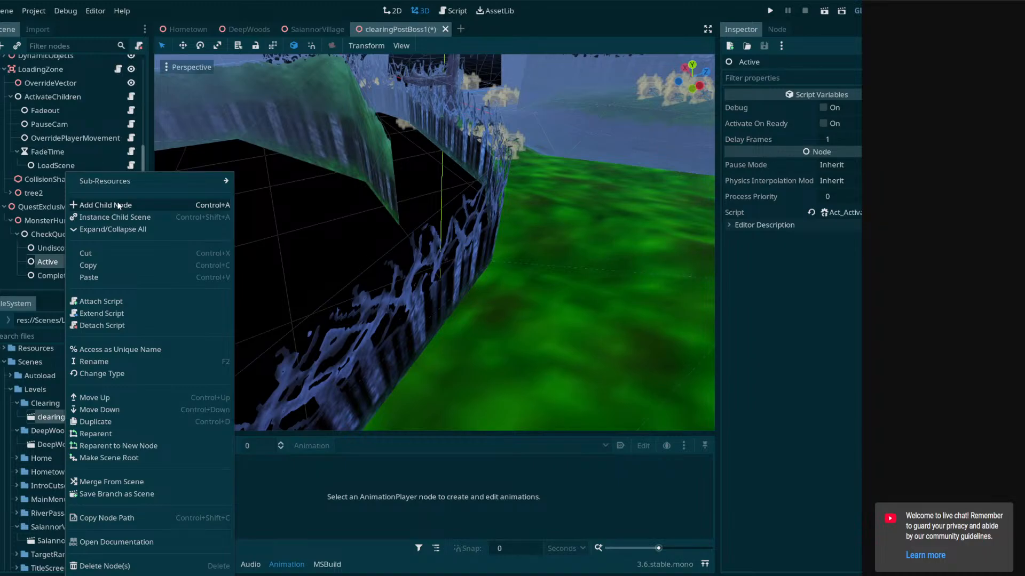
{"action": "left_click", "coordinate": [119, 205]}
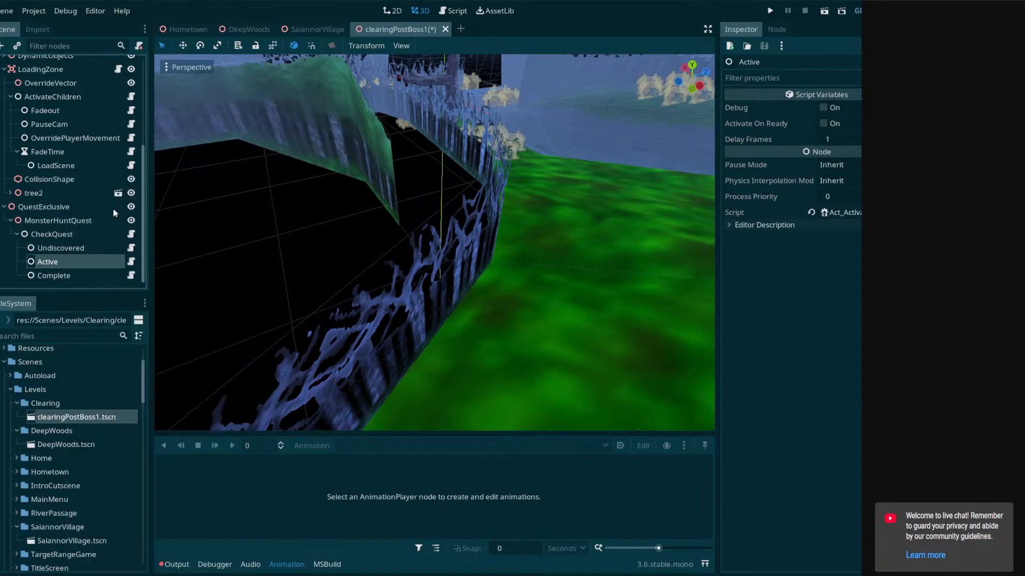
{"action": "right_click", "coordinate": [52, 261]}
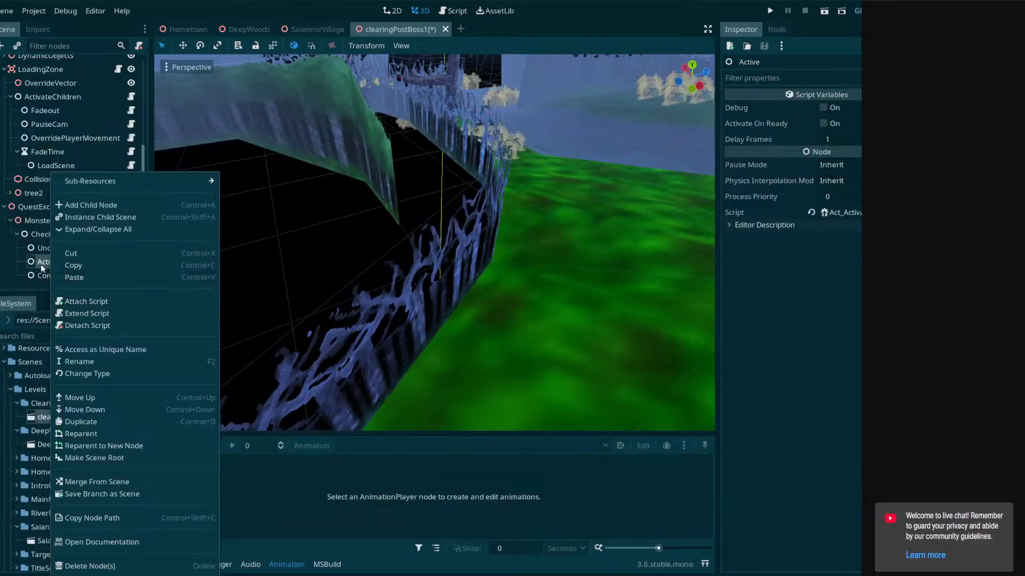
{"action": "left_click", "coordinate": [40, 263]}
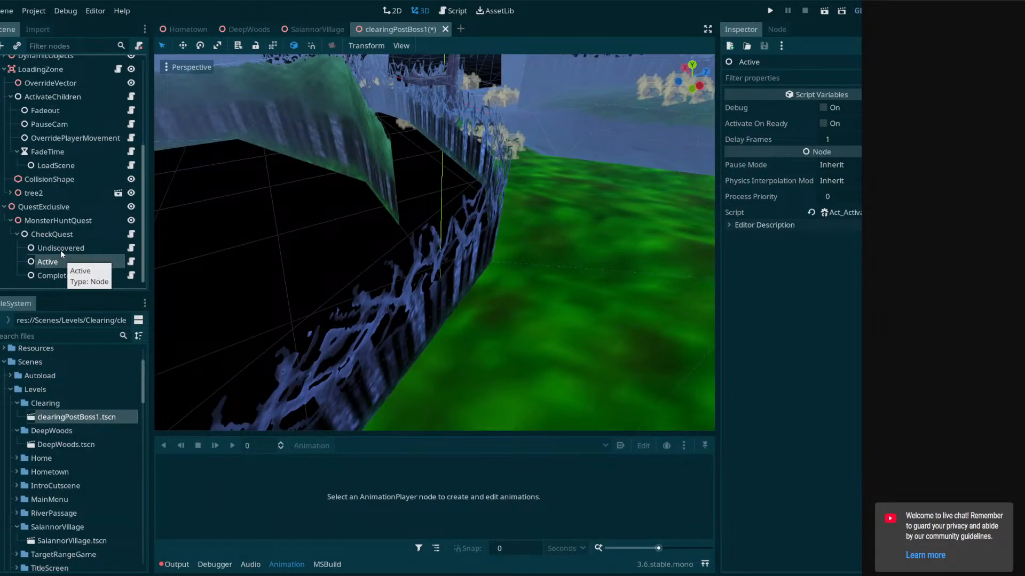
{"action": "right_click", "coordinate": [58, 260]}
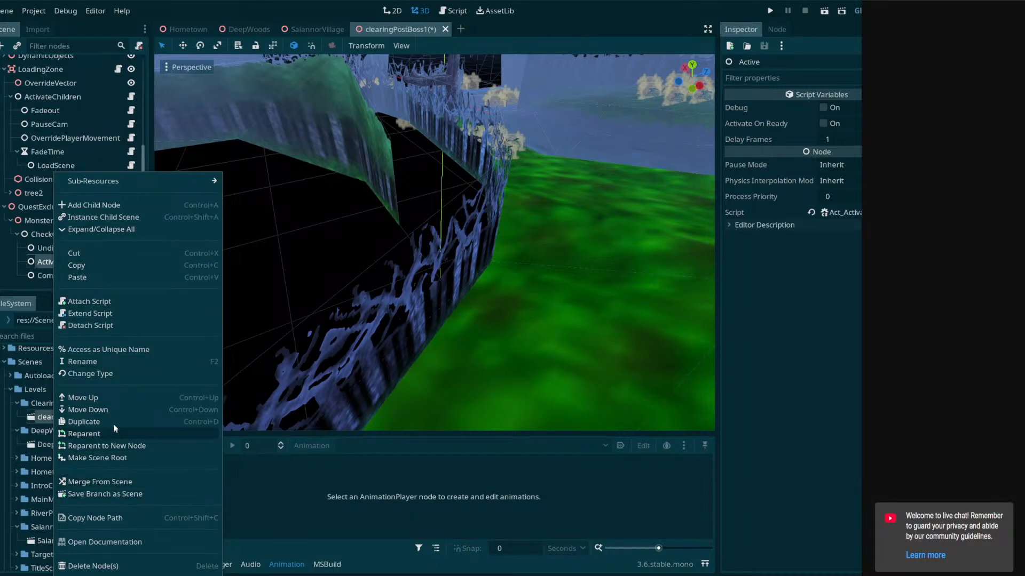
{"action": "left_click", "coordinate": [100, 375]}
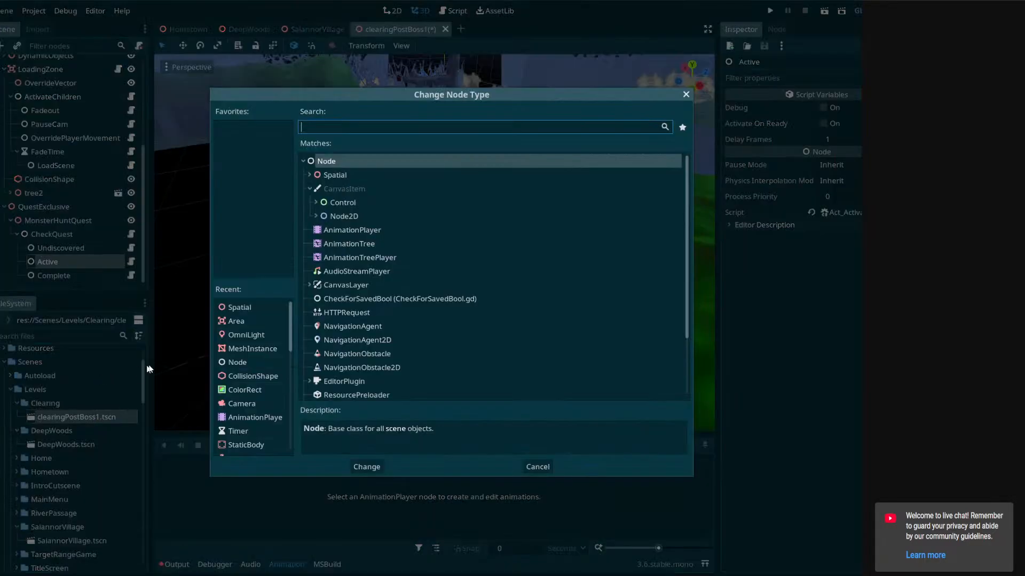
{"action": "left_click", "coordinate": [531, 466]}
Widen the Inspector and add a plain Node as a child of CheckQuest's Active node
{"action": "left_click_drag", "start_coordinate": [717, 234], "coordinate": [677, 235]}
{"action": "right_click", "coordinate": [93, 261]}
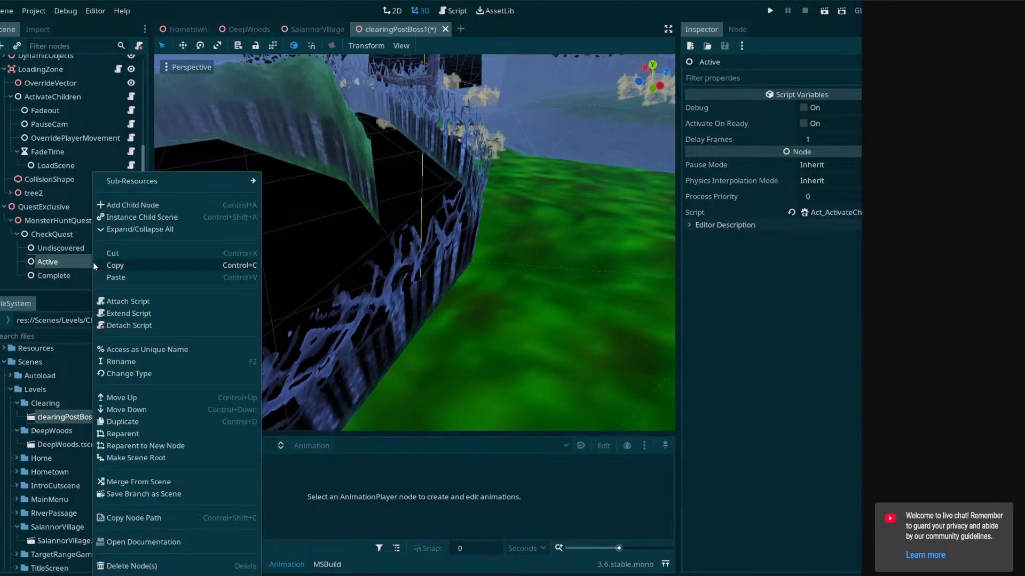
{"action": "left_click", "coordinate": [214, 205]}
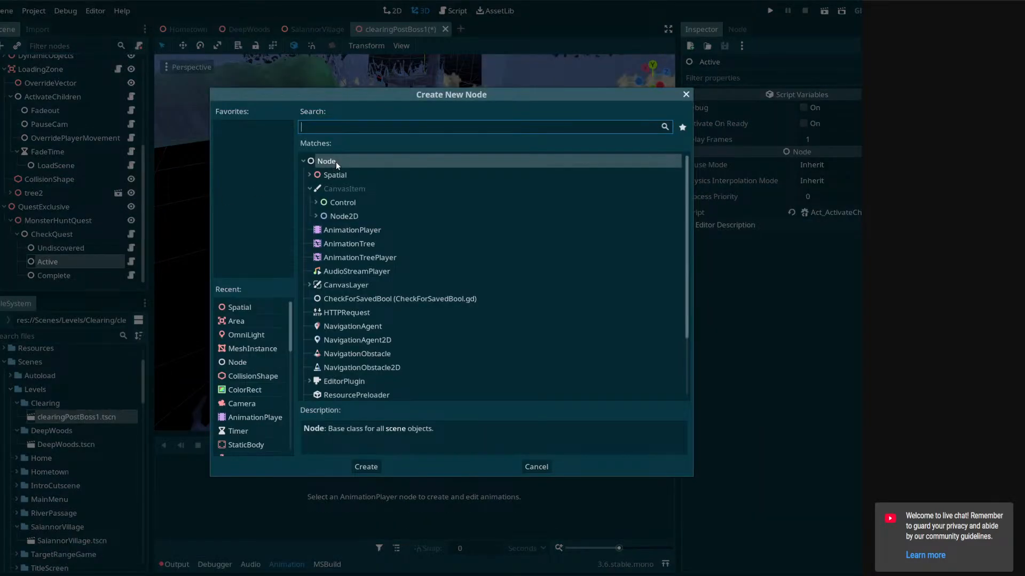
{"action": "double_click", "coordinate": [335, 162]}
{"action": "left_click", "coordinate": [65, 272]}
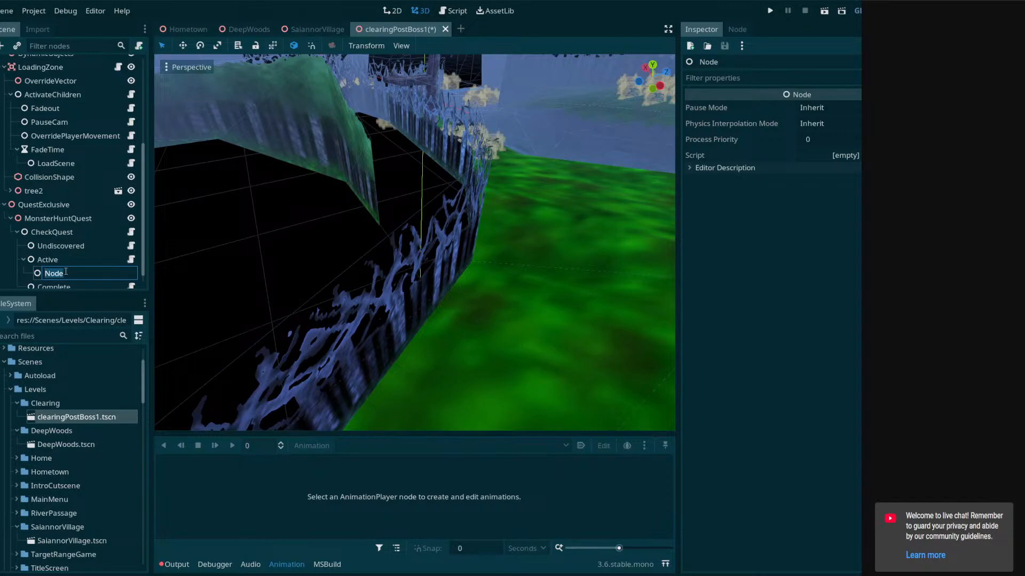
{"action": "type", "text": "sSetSc"}
{"action": "key", "text": "BackSpace"}
{"action": "key", "text": "BackSpace"}
{"action": "key", "text": "BackSpace"}
{"action": "key", "text": "BackSpace"}
{"action": "key", "text": "BackSpace"}
{"action": "key", "text": "BackSpace"}
{"action": "key", "text": "BackSpace"}
{"action": "left_click", "coordinate": [53, 246]}
{"action": "left_click", "coordinate": [67, 262]}
{"action": "left_click", "coordinate": [67, 270]}
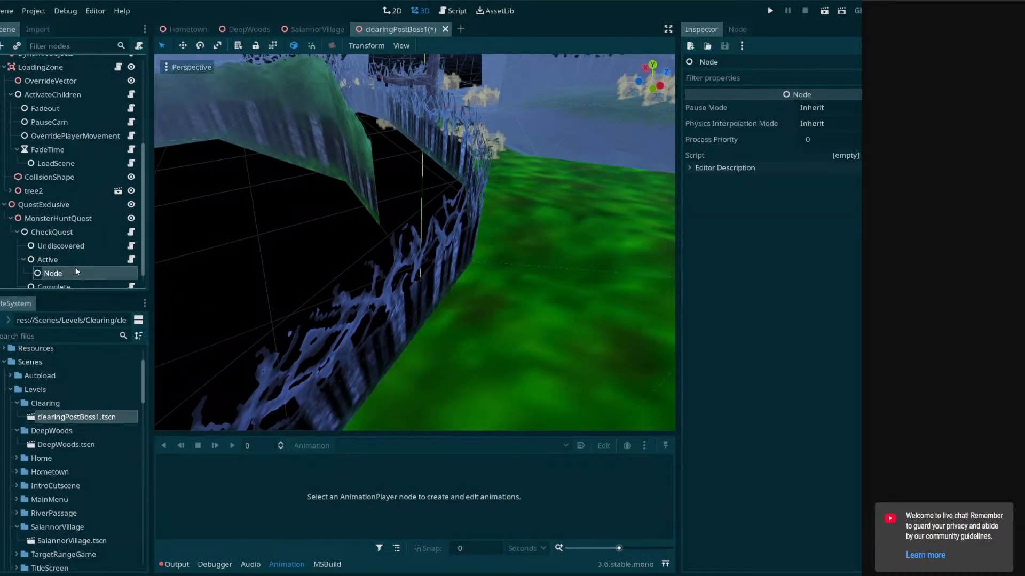
Delete the plain Node under CheckQuest's Active node and select MonsterHuntQuest
{"action": "key", "text": "Delete"}
{"action": "left_click", "coordinate": [427, 298]}
{"action": "left_click", "coordinate": [79, 261]}
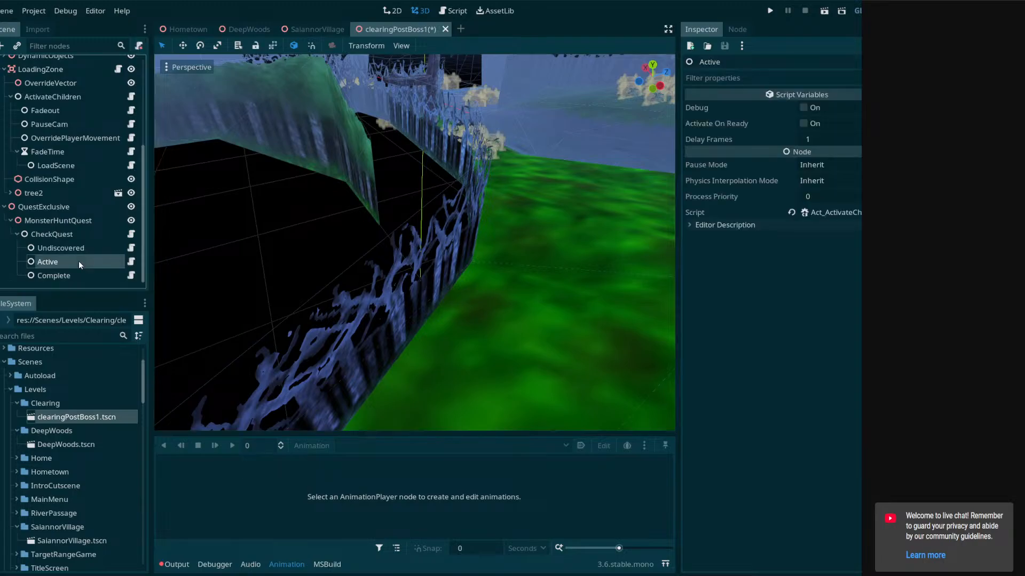
{"action": "left_click", "coordinate": [51, 221]}
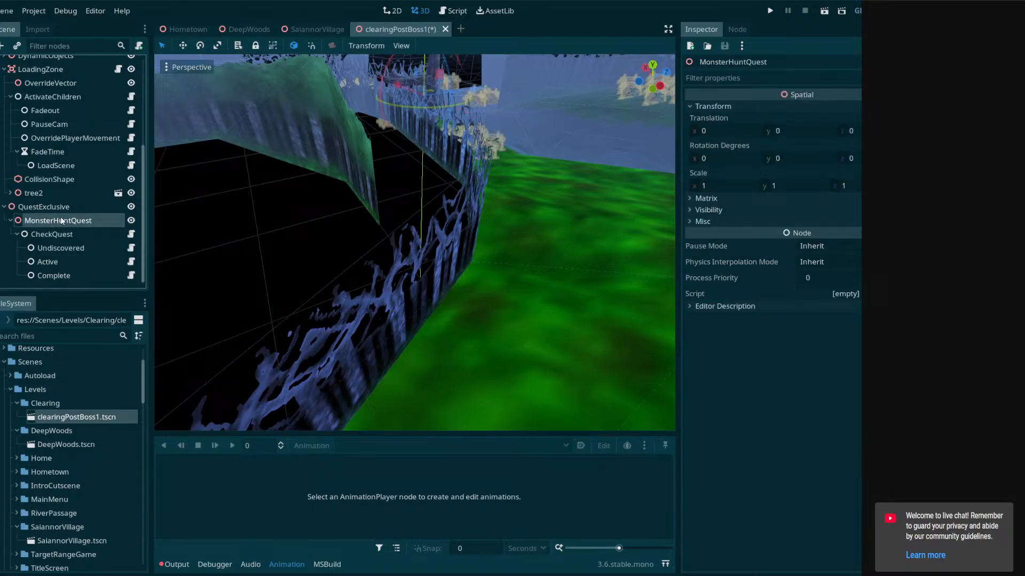
{"action": "right_click_drag", "start_coordinate": [435, 226], "coordinate": [635, 242]}
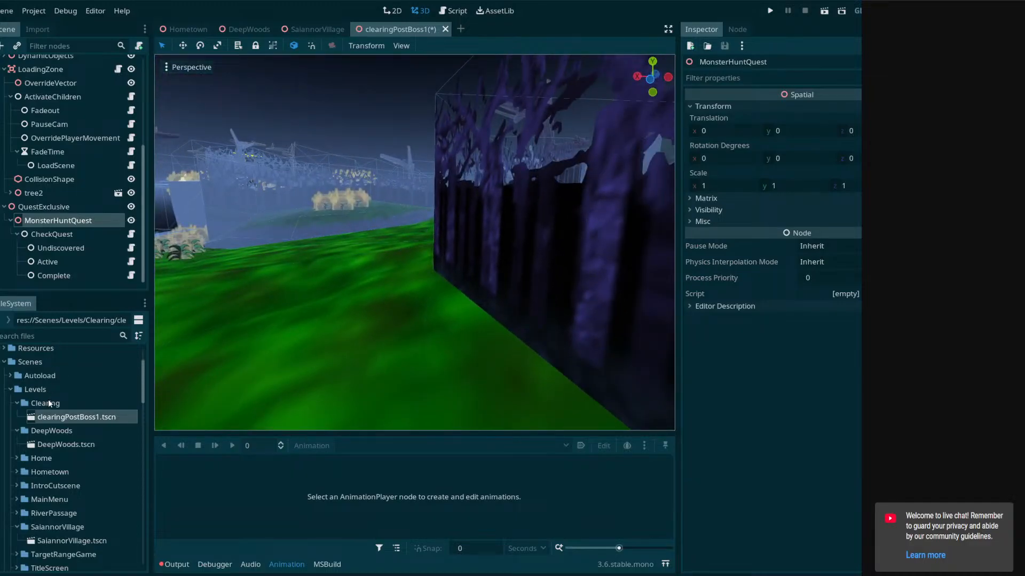
Open the dungeon1Boss.tscn scene from the dungeons/dungeon1 level folder
{"action": "scroll", "coordinate": [49, 404], "scroll_direction": "down", "scroll_amount": 6}
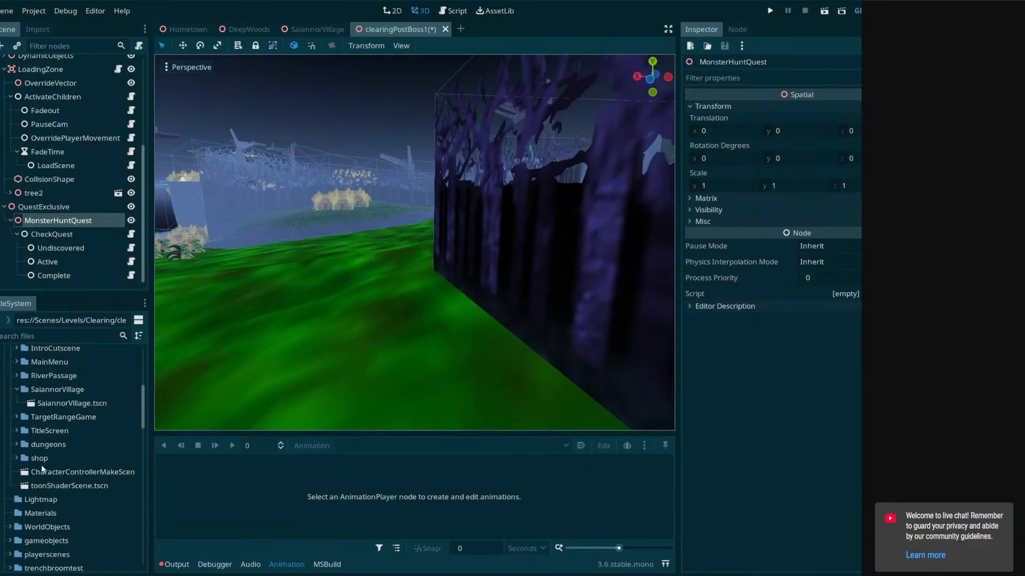
{"action": "scroll", "coordinate": [32, 467], "scroll_direction": "up", "scroll_amount": 1}
{"action": "left_click", "coordinate": [17, 472]}
{"action": "left_click", "coordinate": [23, 485]}
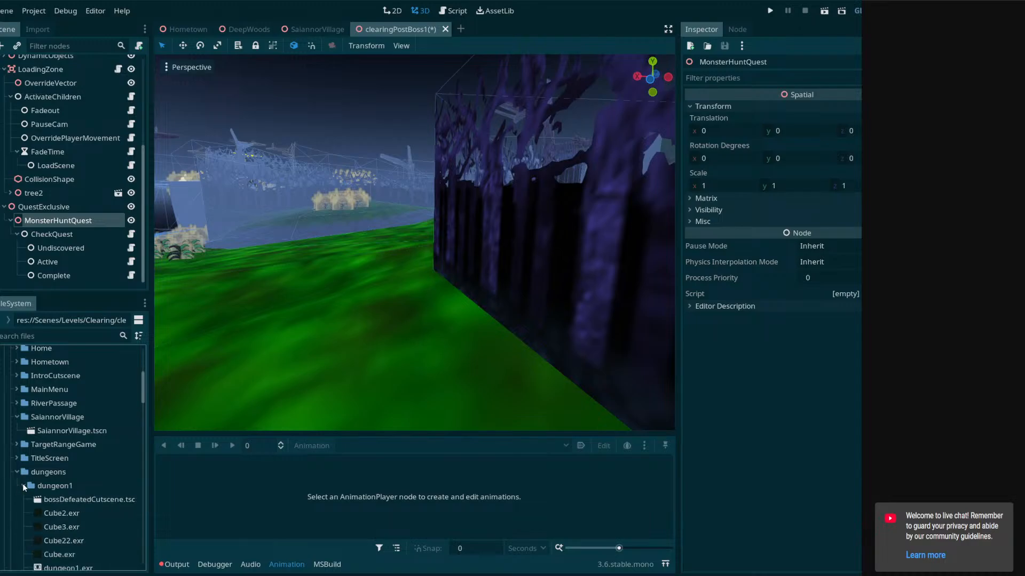
{"action": "scroll", "coordinate": [64, 448], "scroll_direction": "down", "scroll_amount": 3}
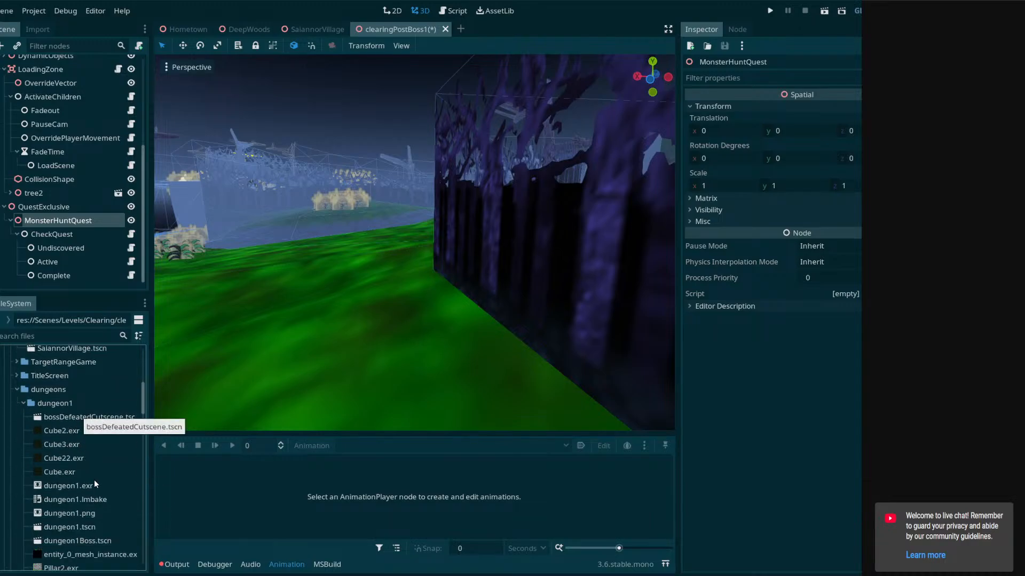
{"action": "scroll", "coordinate": [94, 479], "scroll_direction": "down", "scroll_amount": 15}
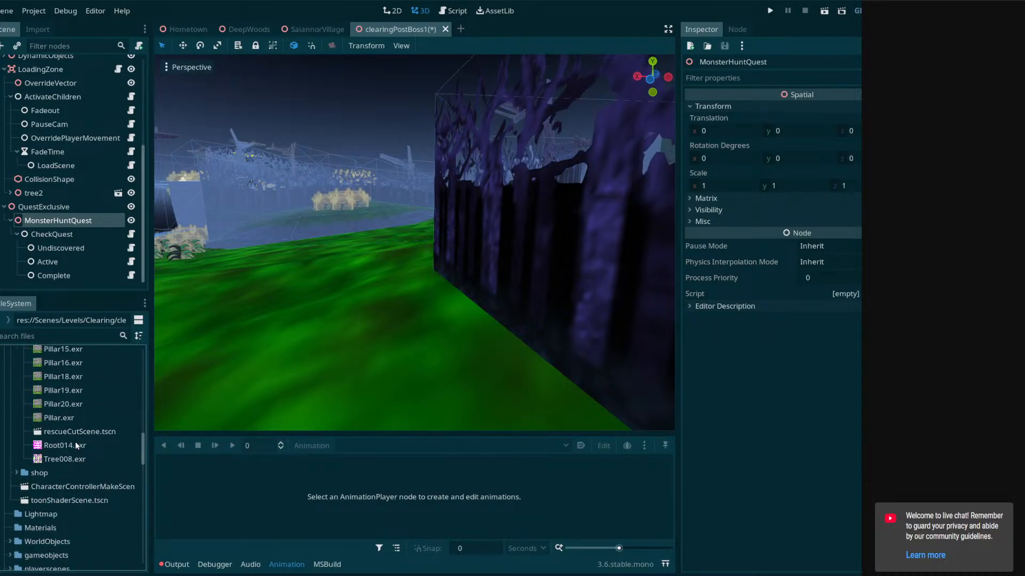
{"action": "scroll", "coordinate": [75, 433], "scroll_direction": "up", "scroll_amount": 7}
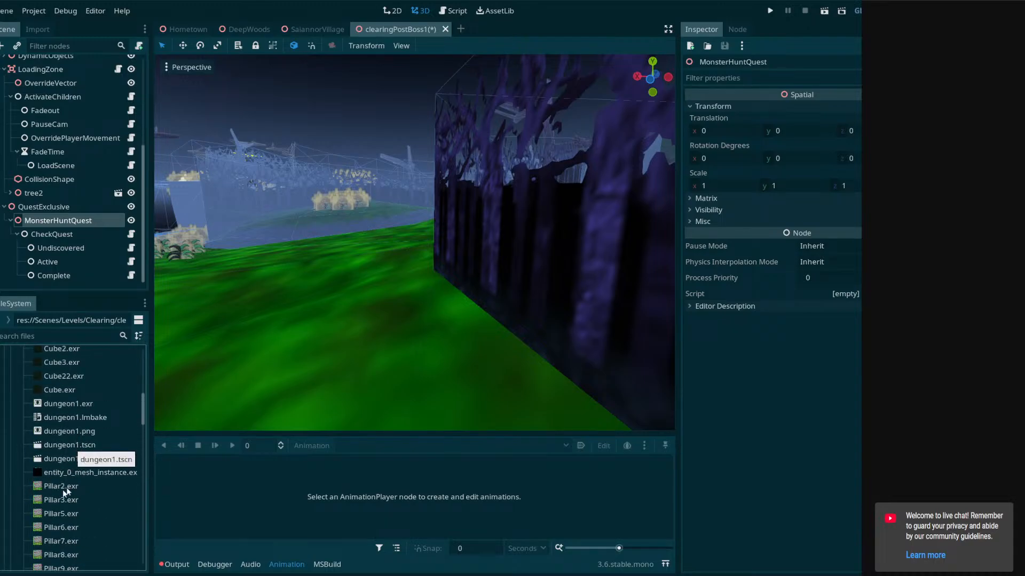
{"action": "left_click", "coordinate": [66, 462]}
{"action": "double_click", "coordinate": [68, 459]}
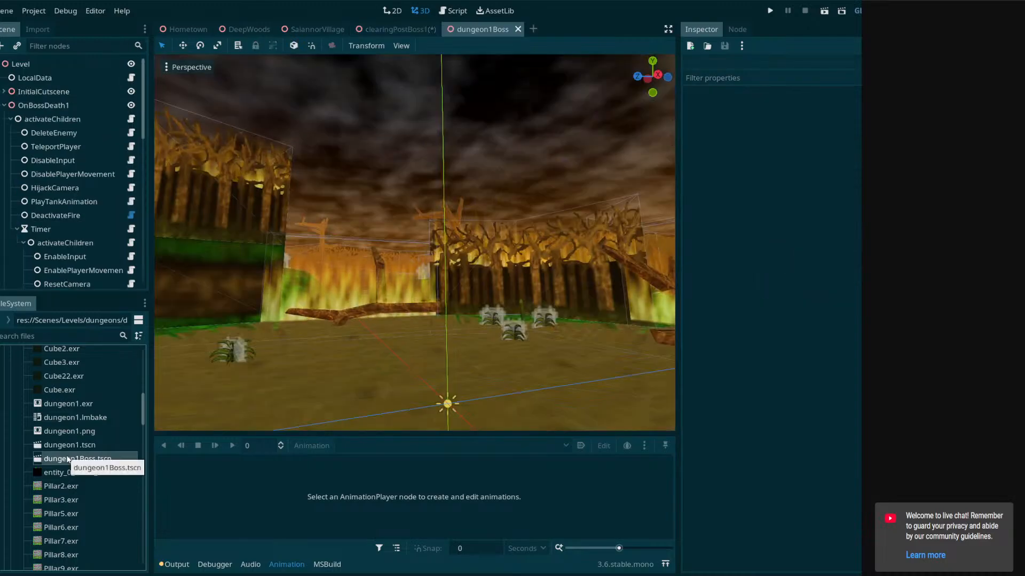
Toggle the visibility of Out of bounds geometry, Geometry and DynamicObjects to check which node holds the flames
{"action": "right_click_drag", "start_coordinate": [414, 242], "coordinate": [222, 244]}
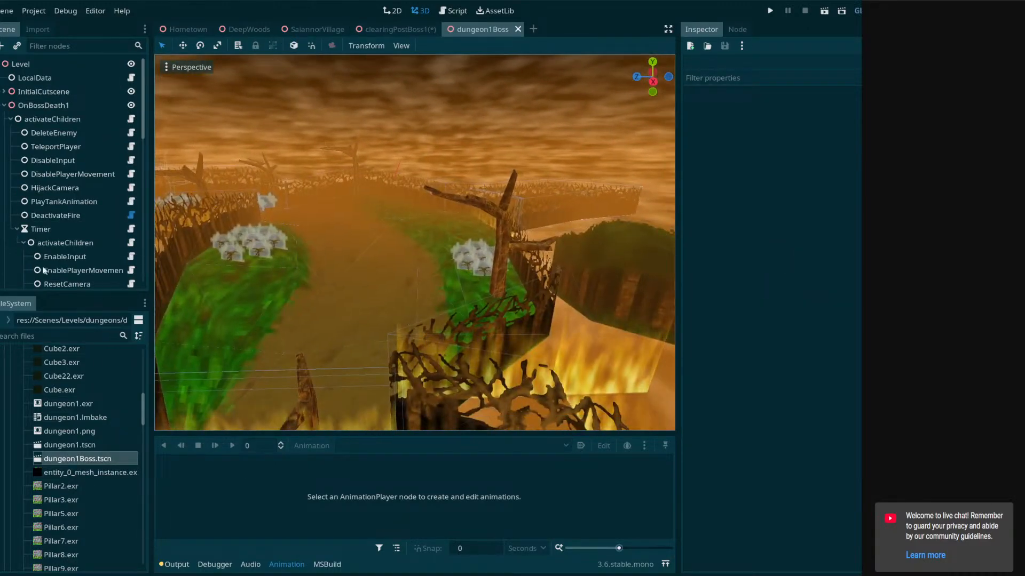
{"action": "left_click", "coordinate": [5, 105]}
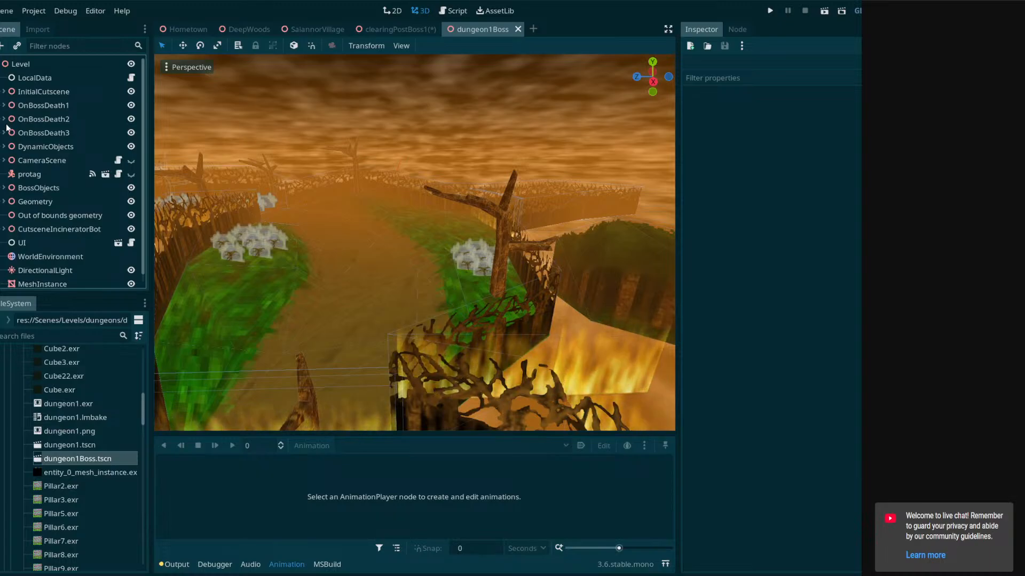
{"action": "scroll", "coordinate": [28, 213], "scroll_direction": "down", "scroll_amount": 1}
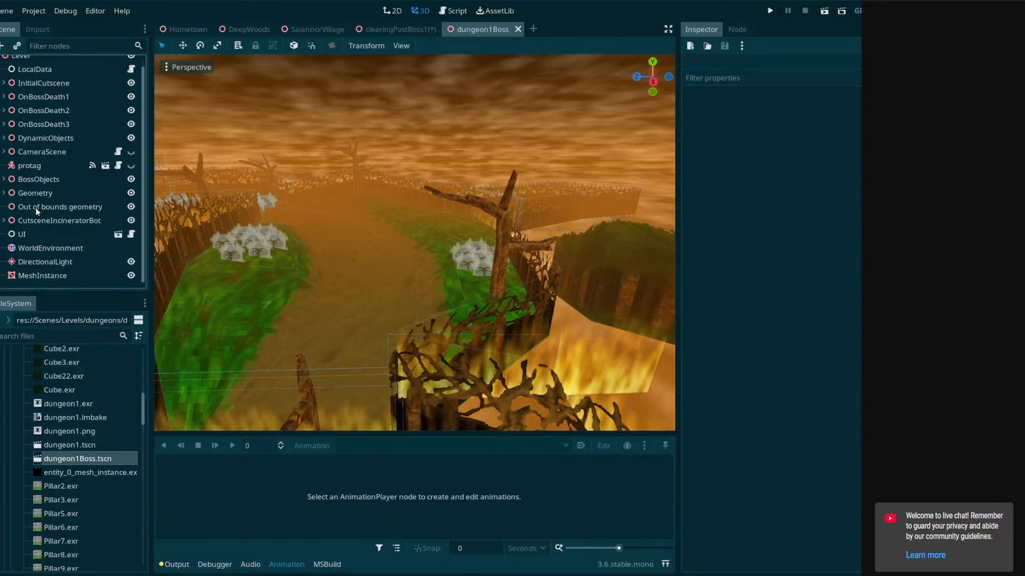
{"action": "left_click", "coordinate": [131, 207]}
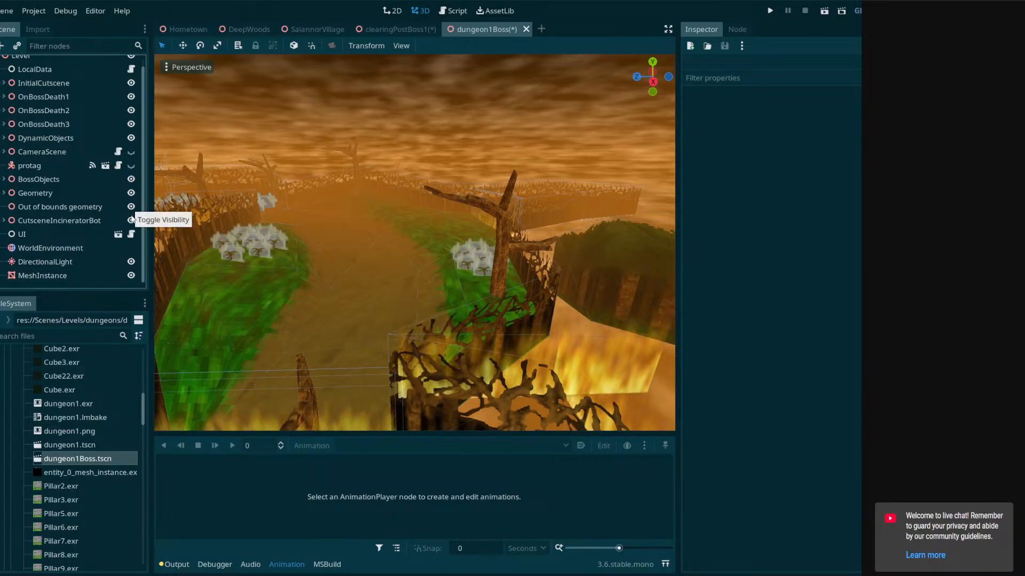
{"action": "left_click", "coordinate": [130, 194]}
{"action": "left_click", "coordinate": [131, 194]}
{"action": "left_click", "coordinate": [131, 194]}
{"action": "left_click", "coordinate": [131, 193]}
{"action": "left_click", "coordinate": [131, 194]}
{"action": "left_click", "coordinate": [130, 194]}
{"action": "left_click", "coordinate": [131, 193]}
{"action": "left_click", "coordinate": [131, 194]}
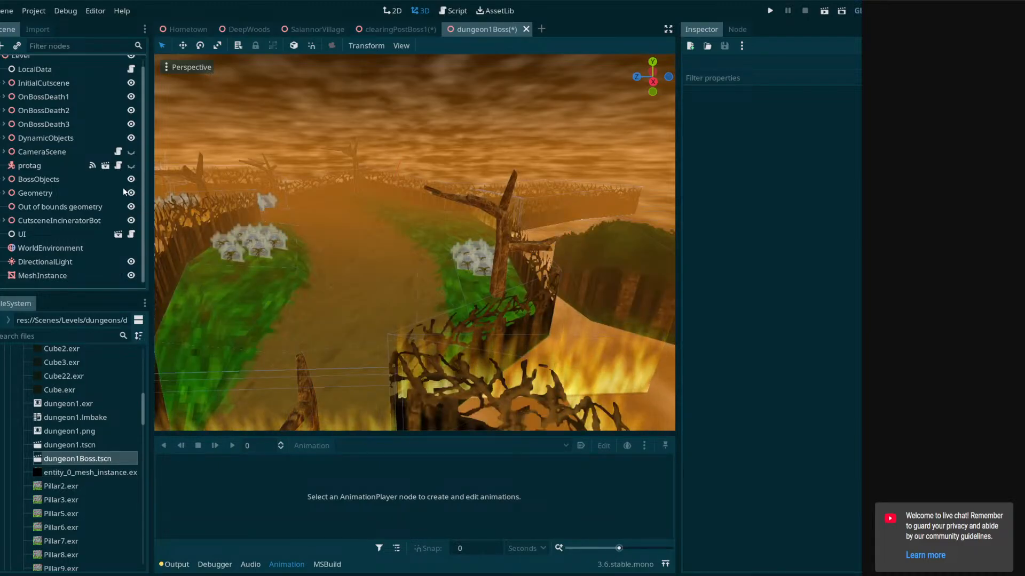
{"action": "left_click", "coordinate": [131, 139]}
{"action": "left_click", "coordinate": [132, 139]}
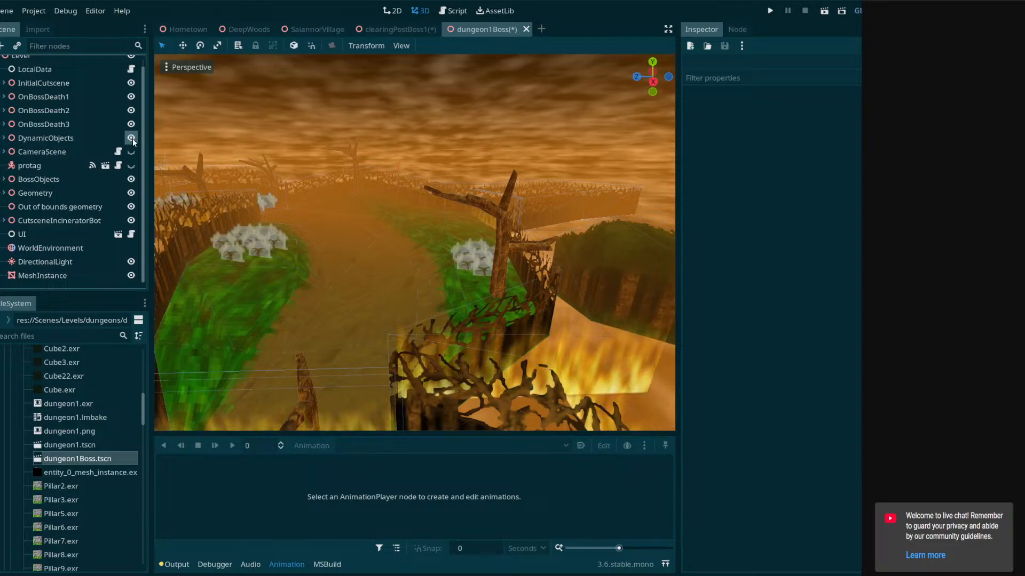
Find the flame meshes among DynamicObjects' children and copy the whole range from MeshInstance to MeshInstance3
{"action": "left_click", "coordinate": [4, 138]}
{"action": "scroll", "coordinate": [58, 147], "scroll_direction": "down", "scroll_amount": 8}
{"action": "scroll", "coordinate": [77, 155], "scroll_direction": "down", "scroll_amount": 12}
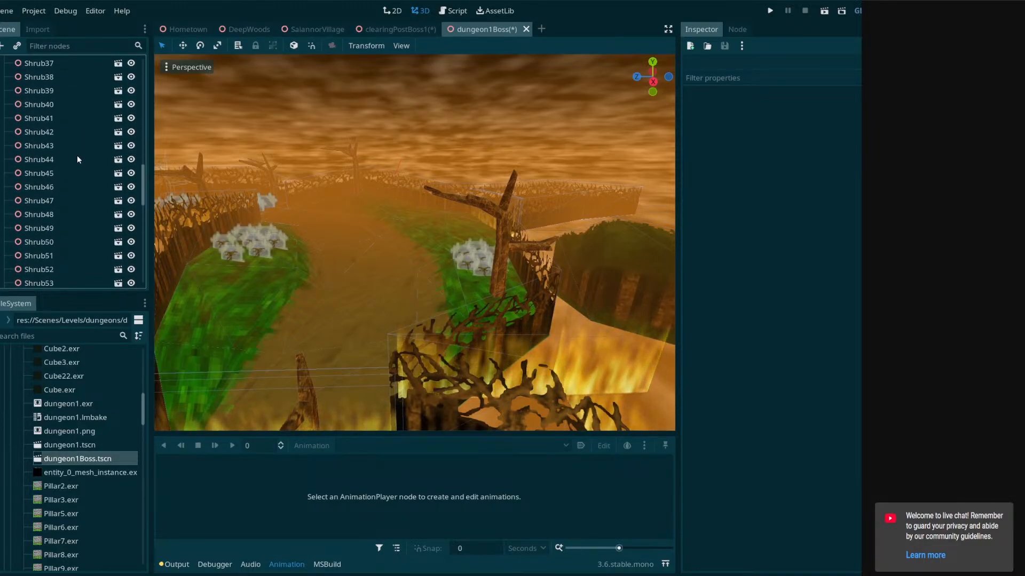
{"action": "scroll", "coordinate": [62, 160], "scroll_direction": "down", "scroll_amount": 3}
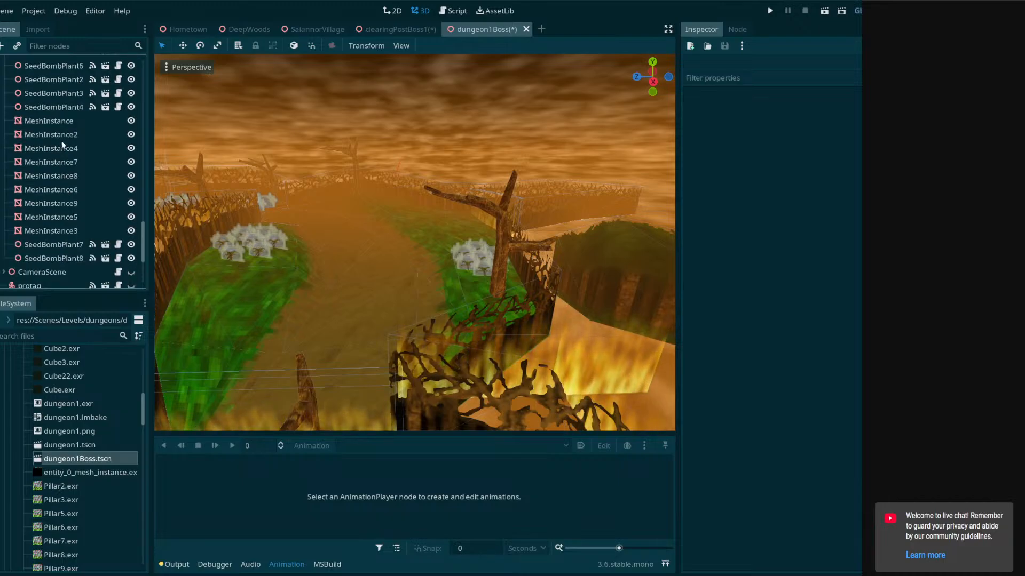
{"action": "left_click", "coordinate": [131, 134]}
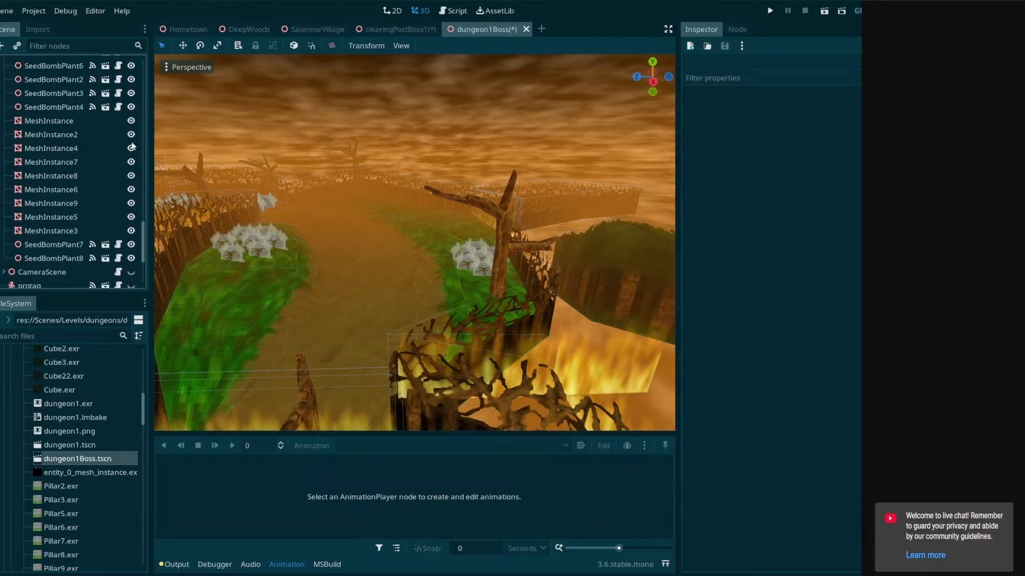
{"action": "left_click", "coordinate": [131, 134]}
{"action": "double_click", "coordinate": [106, 121]}
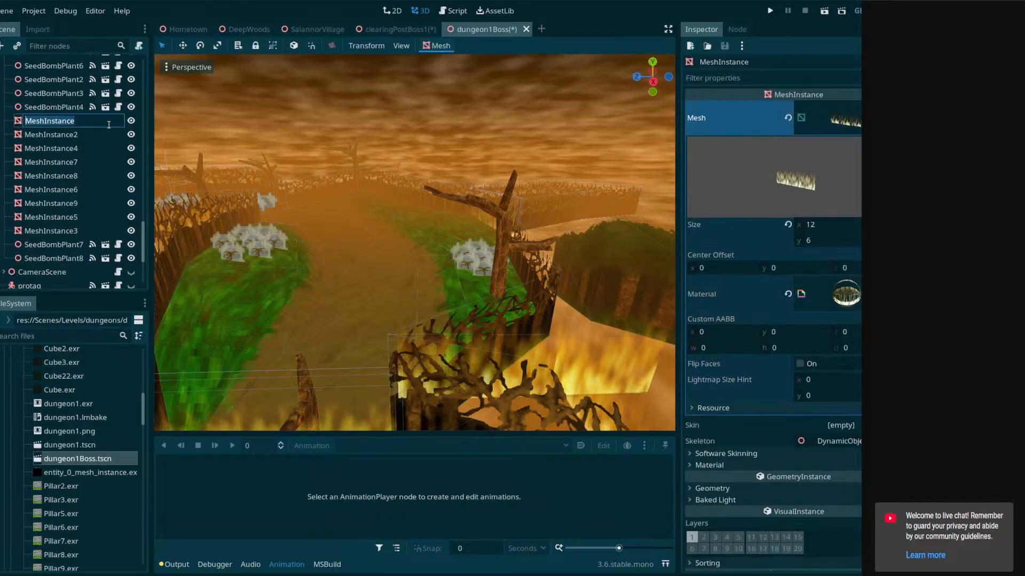
{"action": "left_click", "coordinate": [101, 129]}
{"action": "left_click", "coordinate": [82, 120]}
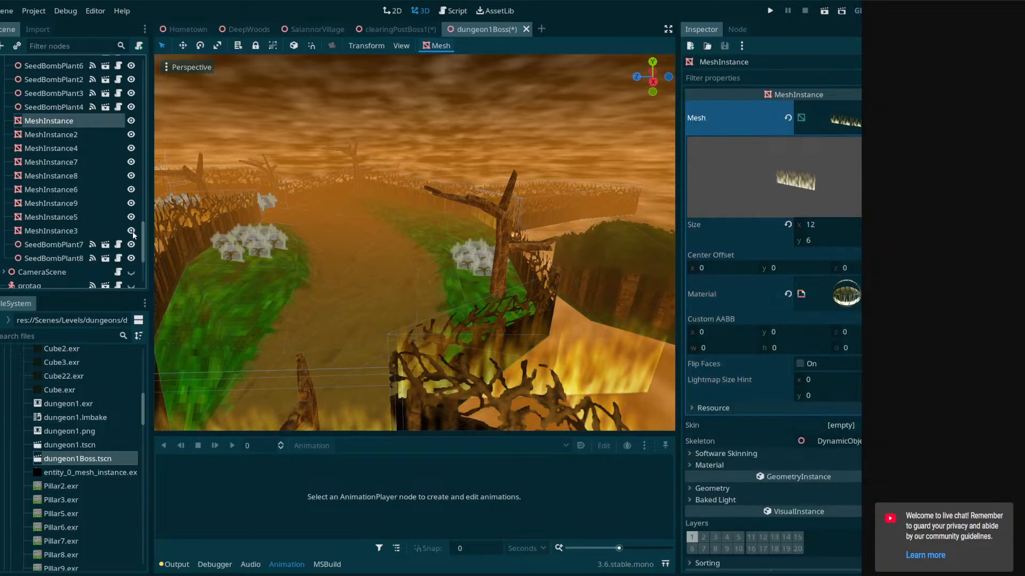
{"action": "left_click", "coordinate": [96, 231]}
{"action": "left_click", "coordinate": [72, 122], "text": "shift"}
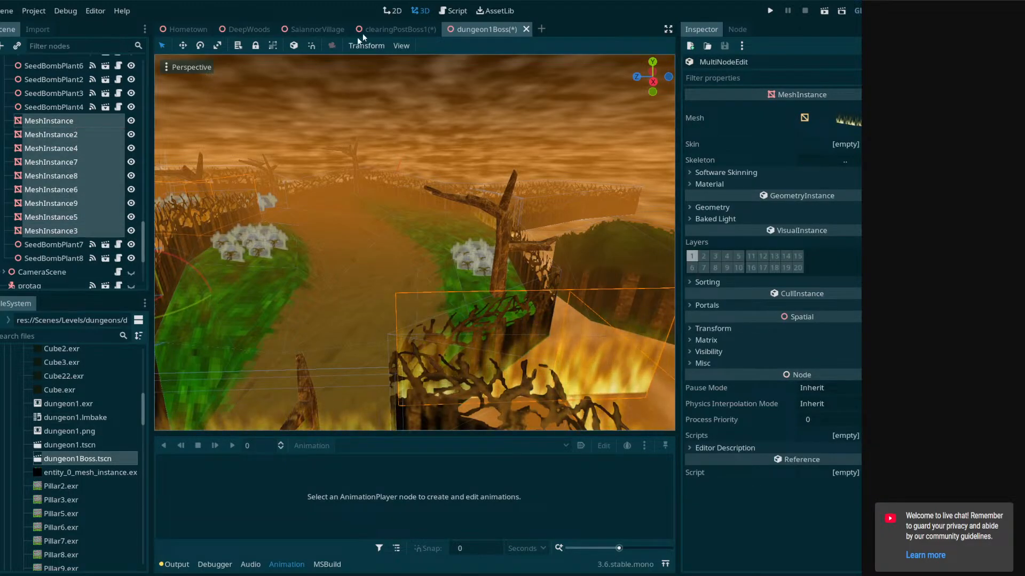
Add a Spatial node named flames as a child of MonsterHuntQuest in clearingPostBoss1
{"action": "left_click", "coordinate": [404, 28]}
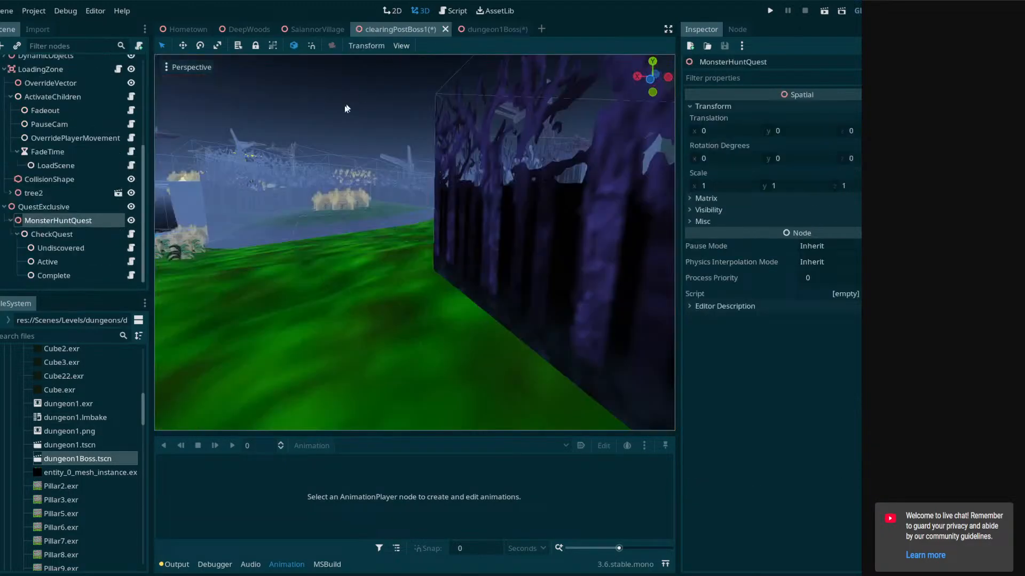
{"action": "right_click", "coordinate": [42, 216]}
{"action": "left_click", "coordinate": [64, 227]}
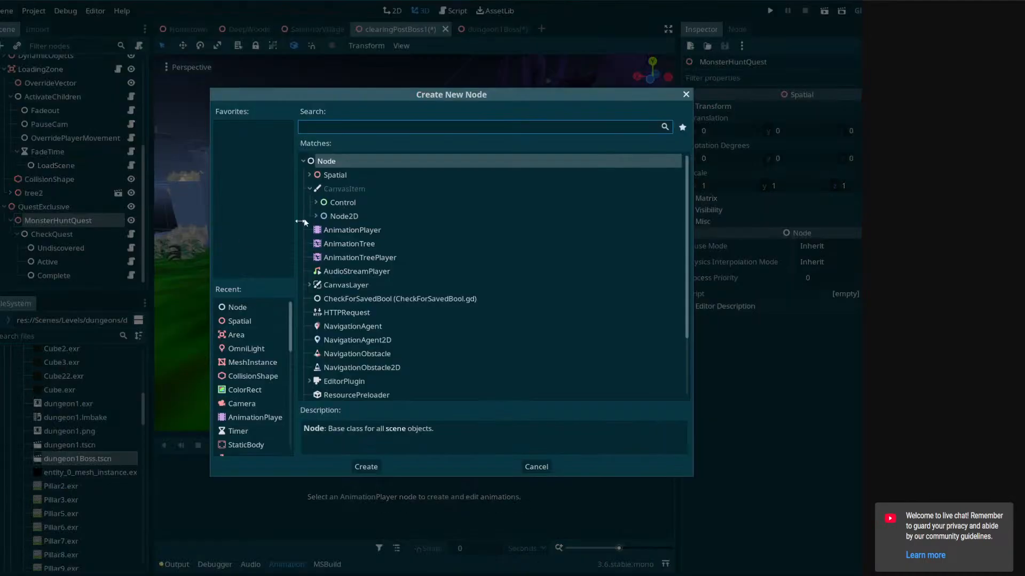
{"action": "double_click", "coordinate": [342, 174]}
{"action": "double_click", "coordinate": [67, 268]}
{"action": "type", "text": "flames"}
{"action": "key", "text": "Return"}
Paste the copied flame meshes under the flames node and check their placement in the level
{"action": "key", "text": "ctrl+v"}
{"action": "right_click_drag", "start_coordinate": [320, 224], "coordinate": [165, 208]}
{"action": "key", "text": "w"}
{"action": "key", "text": "w"}
{"action": "right_click_drag", "start_coordinate": [414, 243], "coordinate": [518, 224]}
{"action": "key", "text": "s"}
{"action": "right_click_drag", "start_coordinate": [414, 242], "coordinate": [545, 242]}
{"action": "key", "text": "w"}
{"action": "right_click_drag", "start_coordinate": [414, 243], "coordinate": [275, 243]}
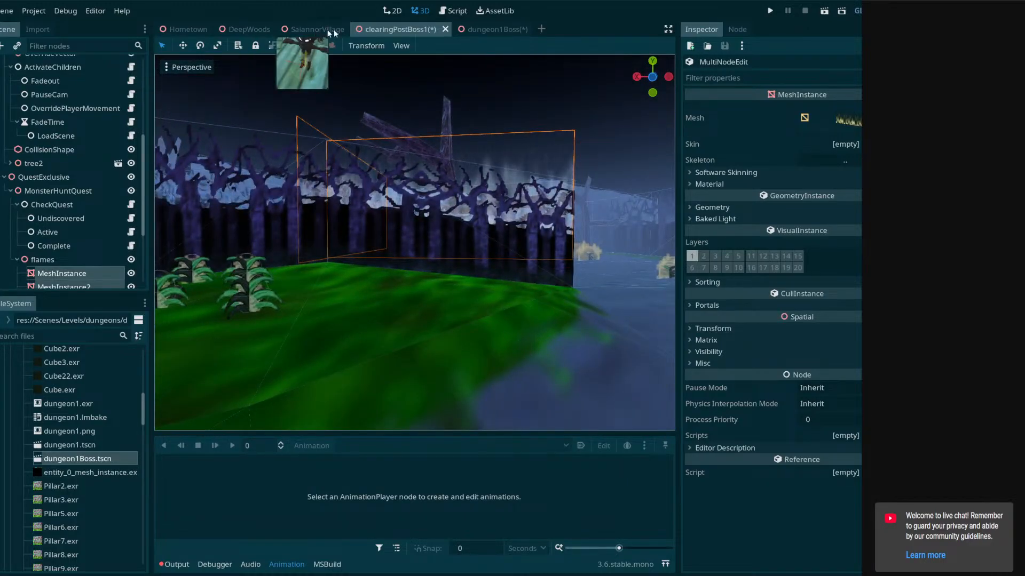
Compare the arena layouts of dungeon1Boss and clearingPostBoss1 to see where the flames and barriers belong
{"action": "left_click", "coordinate": [493, 29]}
{"action": "right_click_drag", "start_coordinate": [414, 242], "coordinate": [384, 172]}
{"action": "key", "text": "w"}
{"action": "key", "text": "w"}
{"action": "key", "text": "w"}
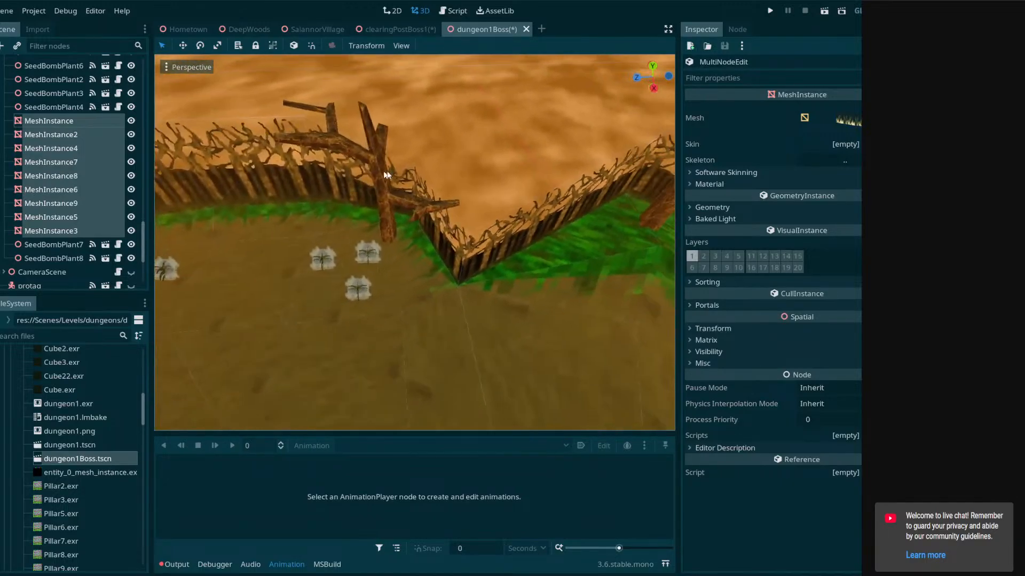
{"action": "left_click", "coordinate": [401, 28]}
{"action": "right_click_drag", "start_coordinate": [414, 242], "coordinate": [545, 260]}
{"action": "left_click", "coordinate": [494, 29]}
{"action": "right_click_drag", "start_coordinate": [467, 120], "coordinate": [411, 101]}
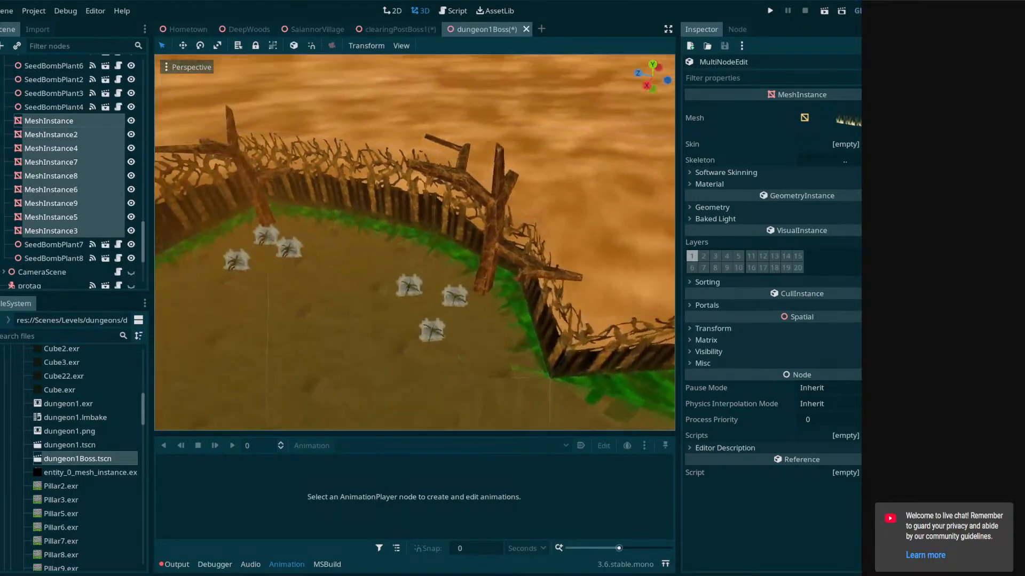
{"action": "mouse_move", "coordinate": [415, 243]}
{"action": "right_mouse_down"}
{"action": "mouse_move", "coordinate": [342, 203]}
{"action": "mouse_move", "coordinate": [304, 198]}
{"action": "mouse_move", "coordinate": [315, 241]}
{"action": "mouse_move", "coordinate": [373, 256]}
{"action": "mouse_move", "coordinate": [320, 254]}
{"action": "mouse_move", "coordinate": [512, 253]}
{"action": "mouse_move", "coordinate": [598, 277]}
{"action": "mouse_move", "coordinate": [560, 272]}
{"action": "mouse_move", "coordinate": [555, 230]}
{"action": "mouse_move", "coordinate": [589, 213]}
{"action": "mouse_move", "coordinate": [560, 213]}
{"action": "mouse_move", "coordinate": [557, 278]}
{"action": "mouse_move", "coordinate": [558, 240]}
{"action": "mouse_move", "coordinate": [422, 115]}
{"action": "mouse_move", "coordinate": [416, 123]}
{"action": "mouse_move", "coordinate": [463, 152]}
{"action": "right_mouse_up"}
{"action": "key", "text": "w"}
{"action": "key", "text": "s"}
{"action": "key", "text": "e"}
{"action": "key", "text": "w"}
{"action": "key", "text": "w"}
{"action": "key", "text": "s"}
{"action": "left_click", "coordinate": [402, 27]}
{"action": "key", "text": "w"}
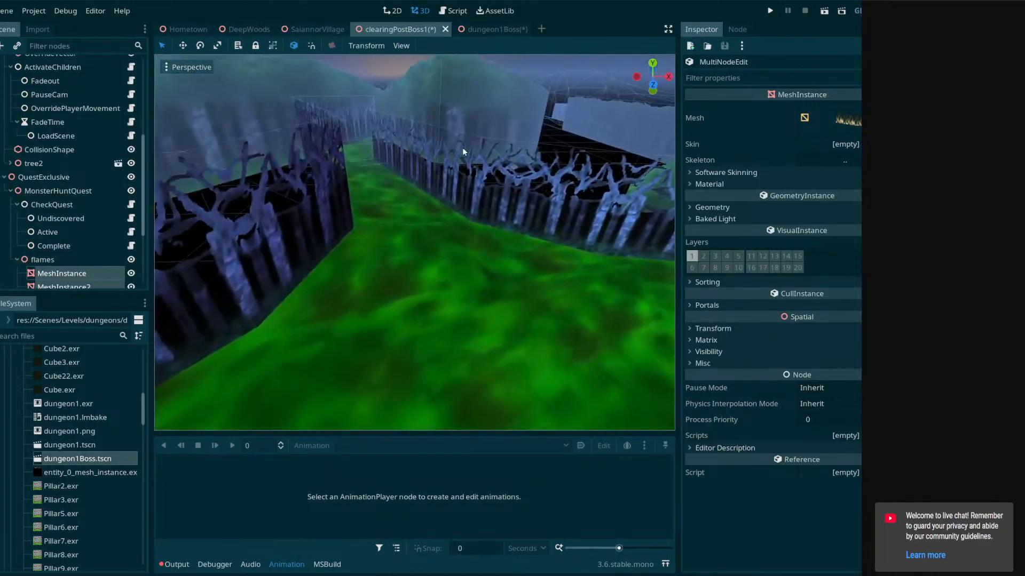
Locate the fire barrier by the fallen tree in dungeon1Boss and copy its FireWall node
{"action": "left_click", "coordinate": [491, 30]}
{"action": "right_click_drag", "start_coordinate": [409, 101], "coordinate": [368, 210]}
{"action": "left_click", "coordinate": [366, 212]}
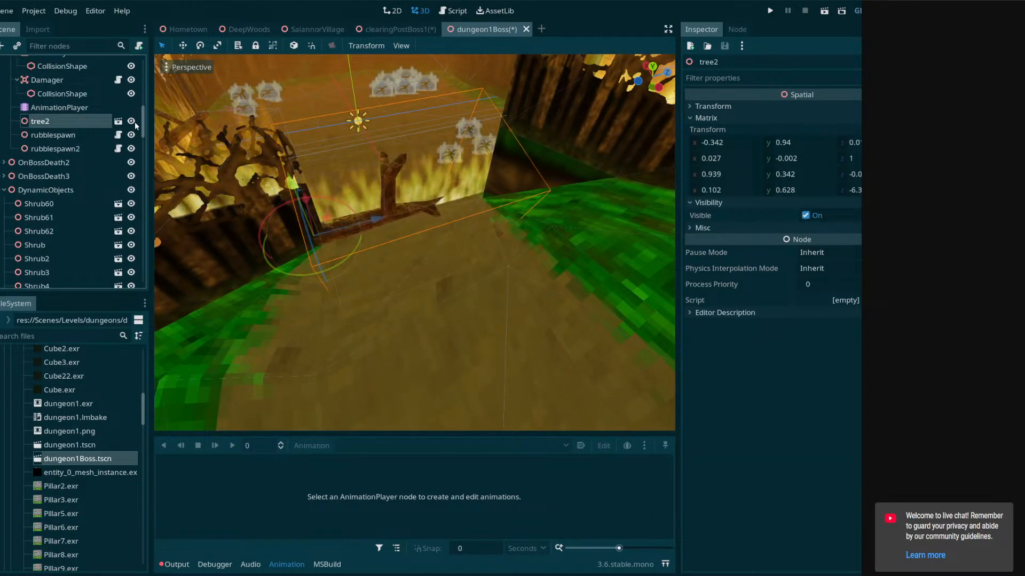
{"action": "scroll", "coordinate": [81, 136], "scroll_direction": "up", "scroll_amount": 3}
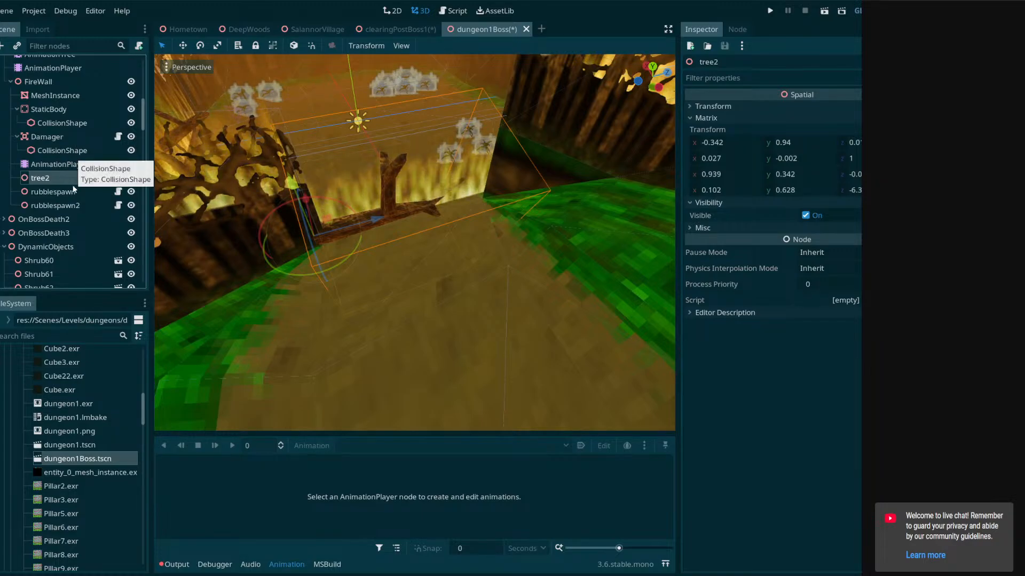
{"action": "left_click", "coordinate": [57, 81]}
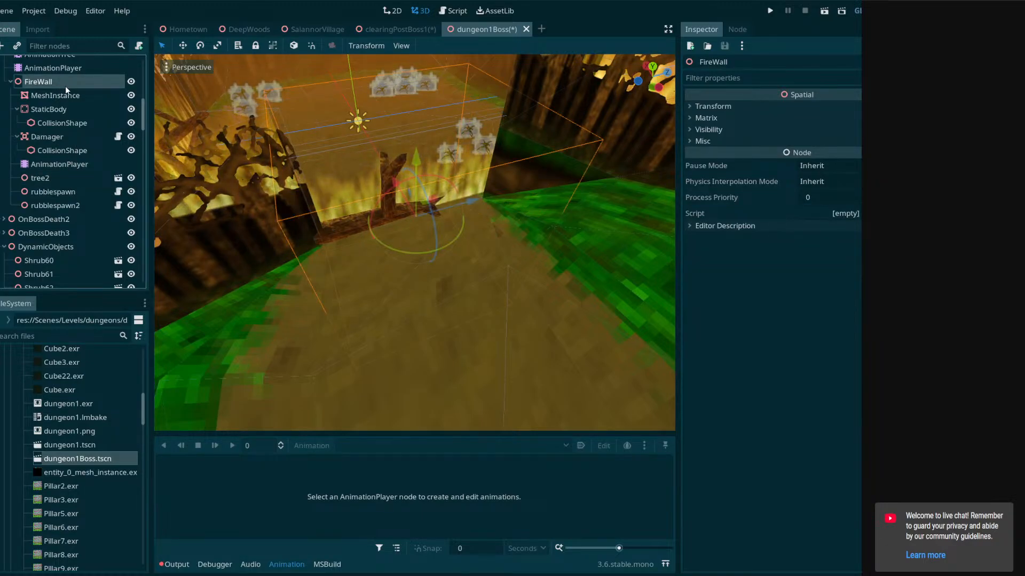
Paste the FireWall node with its children under MonsterHuntQuest in clearingPostBoss1
{"action": "left_click", "coordinate": [420, 29]}
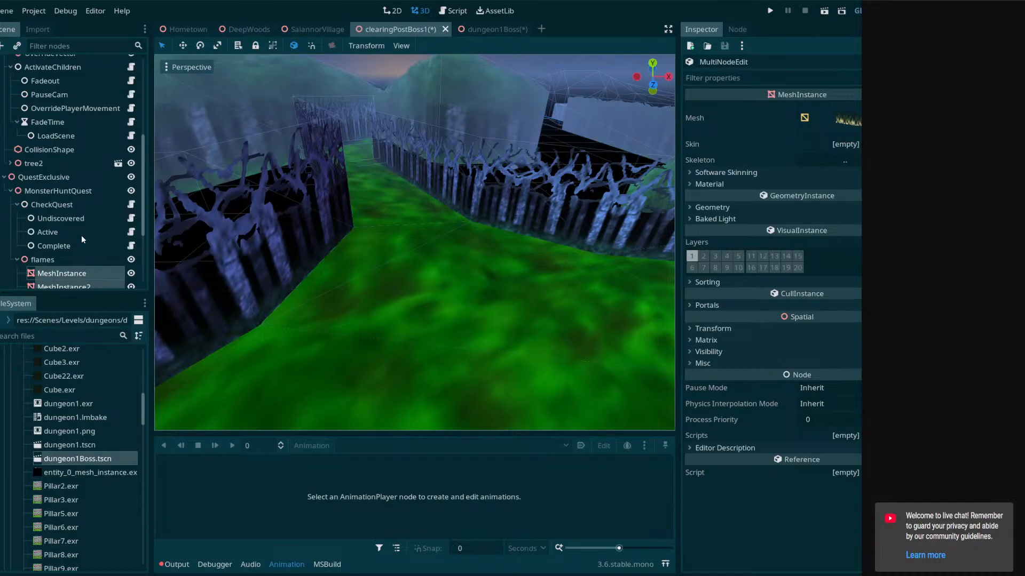
{"action": "scroll", "coordinate": [81, 235], "scroll_direction": "down", "scroll_amount": 3}
{"action": "left_click", "coordinate": [40, 175]}
{"action": "left_click", "coordinate": [47, 107]}
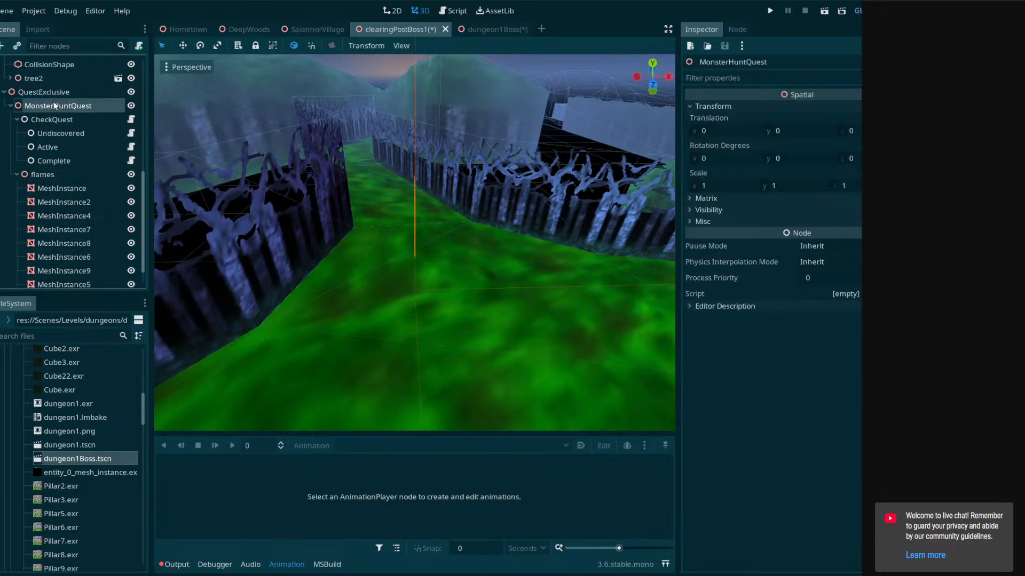
{"action": "key", "text": "ctrl+v"}
Move the FireWall along the ground into the narrow grassy passage leading out of the clearing
{"action": "right_click_drag", "start_coordinate": [320, 224], "coordinate": [433, 267]}
{"action": "right_click_drag", "start_coordinate": [391, 206], "coordinate": [331, 213]}
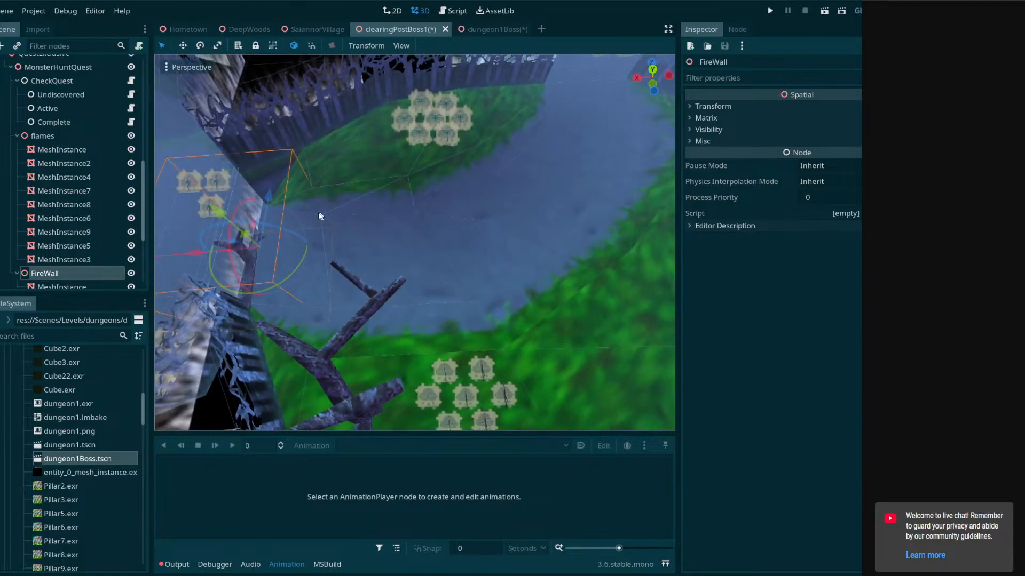
{"action": "right_click_drag", "start_coordinate": [472, 247], "coordinate": [417, 242]}
{"action": "left_click_drag", "start_coordinate": [415, 226], "coordinate": [372, 195]}
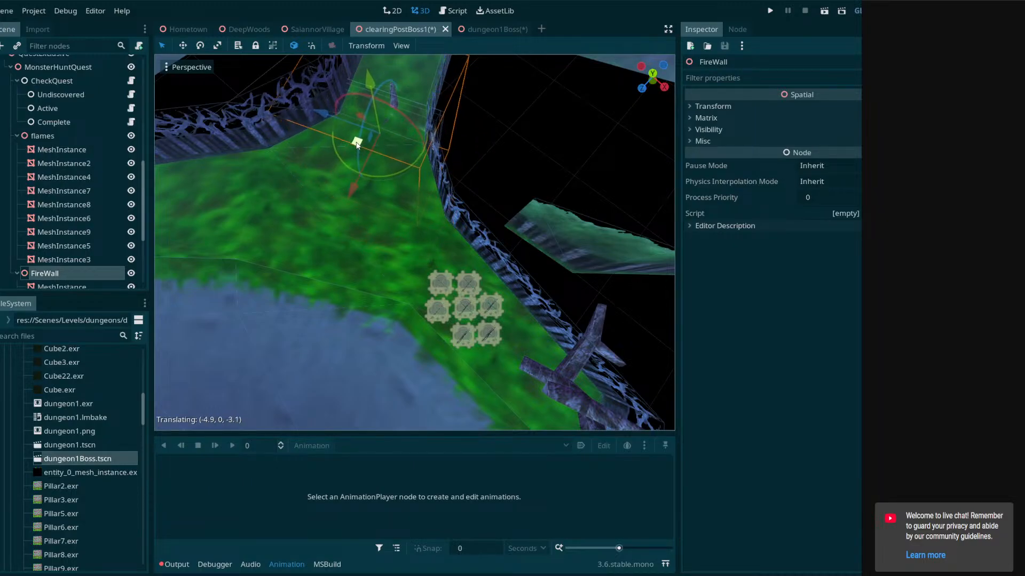
{"action": "right_click_drag", "start_coordinate": [399, 160], "coordinate": [419, 172]}
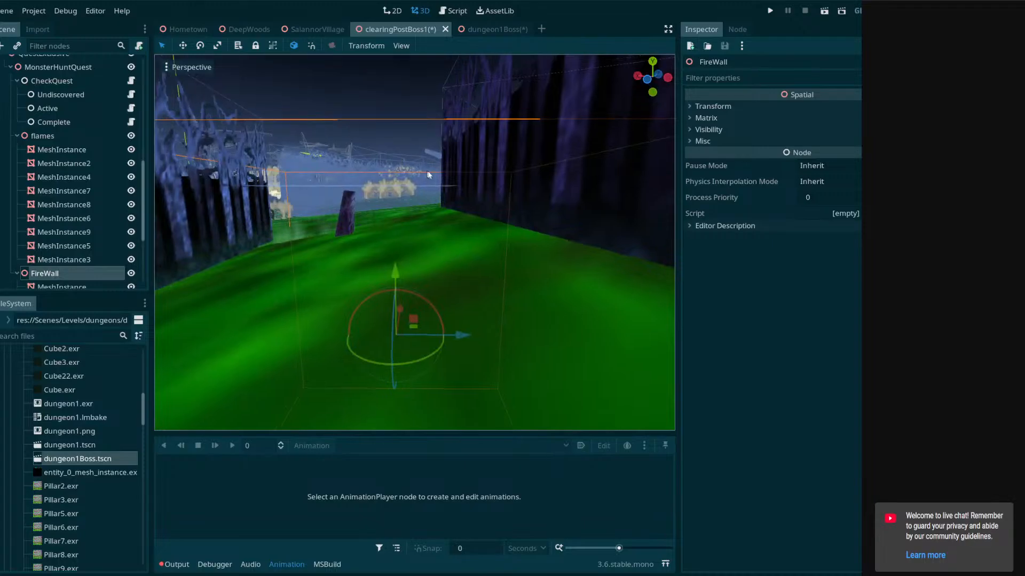
Examine the FireWall's child nodes in clearingPostBoss1, toggling tree2's visibility to identify the fallen tree
{"action": "key", "text": "s"}
{"action": "mouse_move", "coordinate": [392, 139]}
{"action": "right_mouse_down"}
{"action": "mouse_move", "coordinate": [315, 168]}
{"action": "mouse_move", "coordinate": [368, 159]}
{"action": "mouse_move", "coordinate": [336, 146]}
{"action": "mouse_move", "coordinate": [374, 154]}
{"action": "right_mouse_up"}
{"action": "key", "text": "w"}
{"action": "key", "text": "s"}
{"action": "scroll", "coordinate": [59, 236], "scroll_direction": "down", "scroll_amount": 2}
{"action": "left_click", "coordinate": [63, 231]}
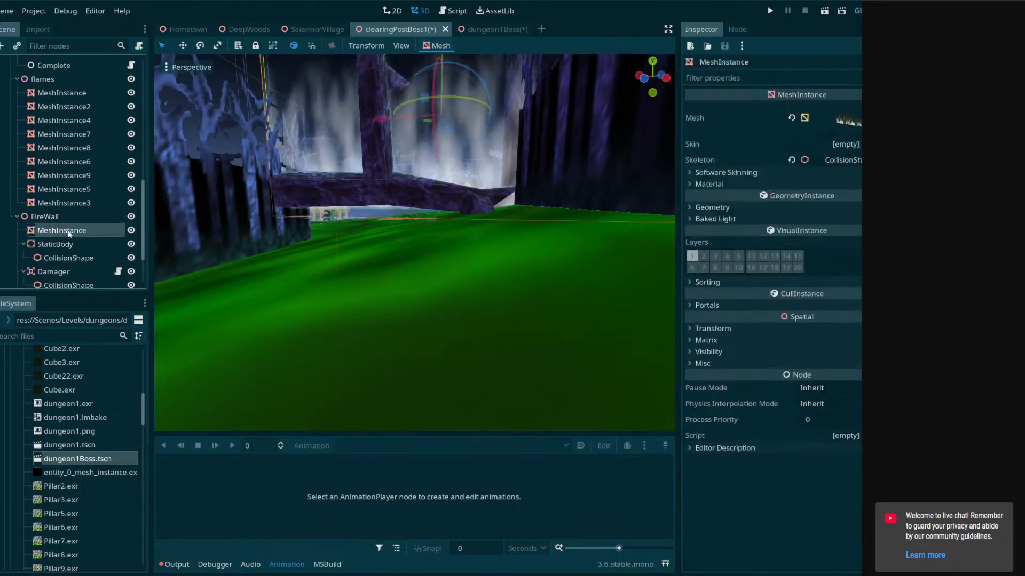
{"action": "left_click", "coordinate": [90, 244]}
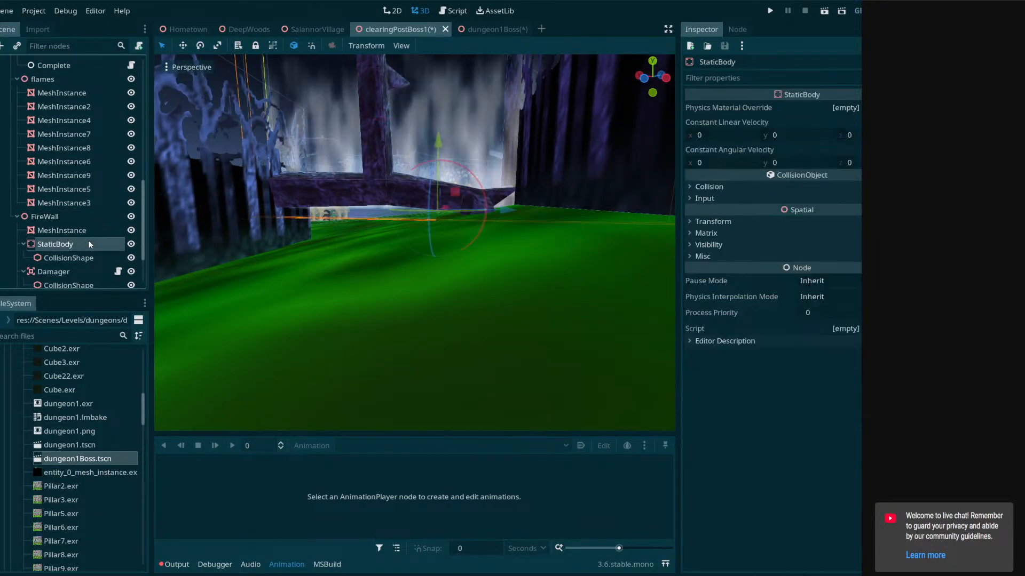
{"action": "scroll", "coordinate": [82, 259], "scroll_direction": "down", "scroll_amount": 2}
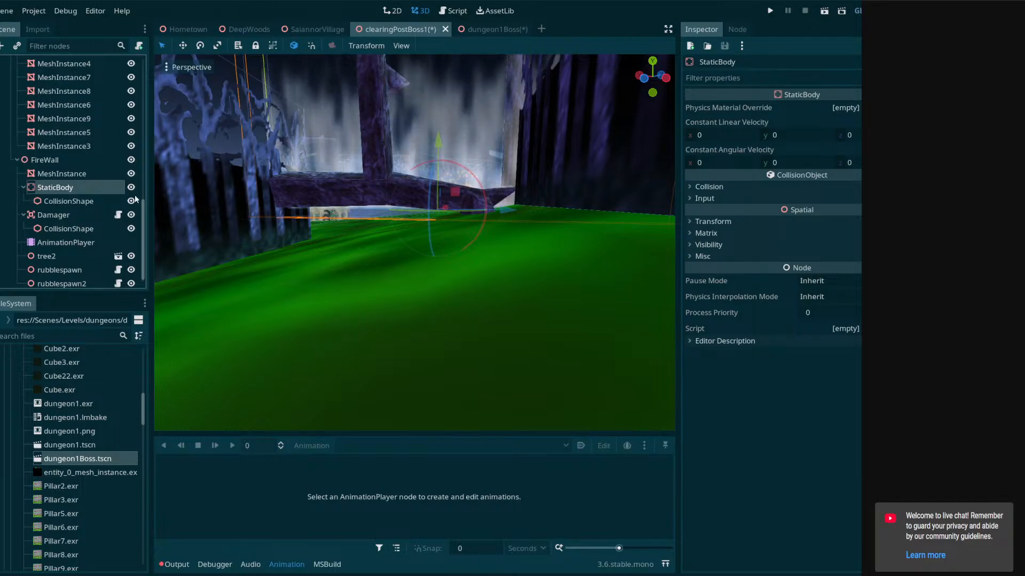
{"action": "left_click", "coordinate": [134, 187]}
{"action": "scroll", "coordinate": [117, 249], "scroll_direction": "down", "scroll_amount": 1}
{"action": "left_click", "coordinate": [131, 248]}
{"action": "left_click", "coordinate": [131, 247]}
Use local space to rotate the fallen tree2 of the FireWall slightly
{"action": "key", "text": "e"}
{"action": "right_click_drag", "start_coordinate": [243, 206], "coordinate": [325, 250]}
{"action": "key", "text": "s"}
{"action": "key", "text": "s"}
{"action": "right_click_drag", "start_coordinate": [306, 201], "coordinate": [292, 62]}
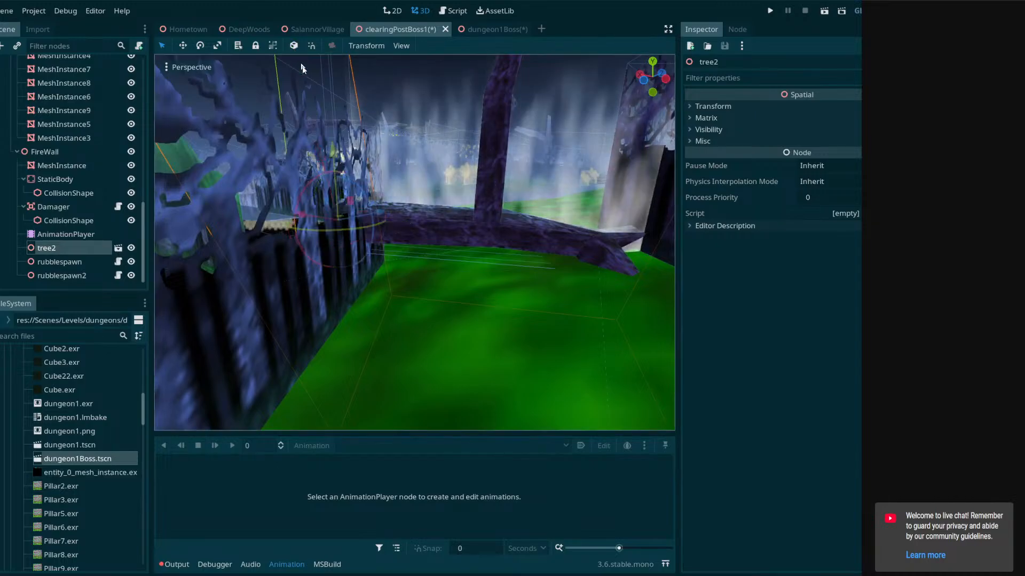
{"action": "key", "text": "w"}
{"action": "right_click_drag", "start_coordinate": [363, 92], "coordinate": [409, 111]}
{"action": "key", "text": "s"}
{"action": "key", "text": "q"}
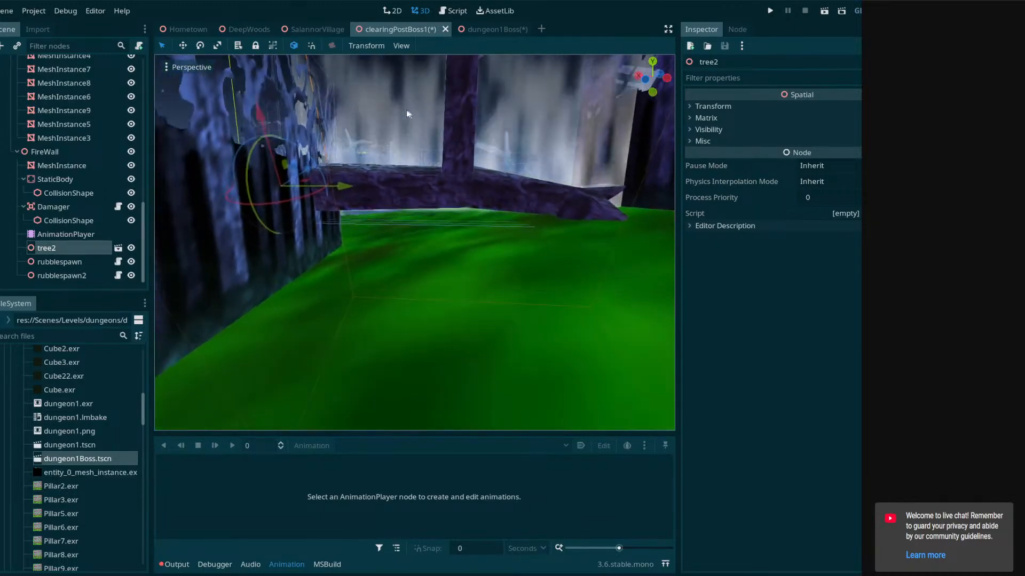
{"action": "right_click_drag", "start_coordinate": [335, 128], "coordinate": [335, 205]}
{"action": "key", "text": "e"}
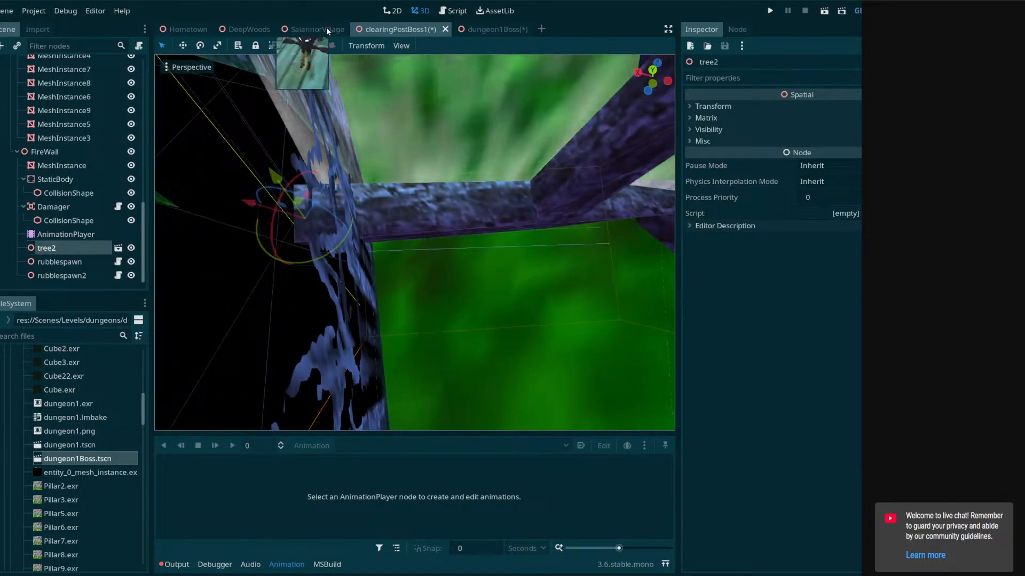
{"action": "left_click", "coordinate": [325, 30]}
{"action": "left_click", "coordinate": [379, 29]}
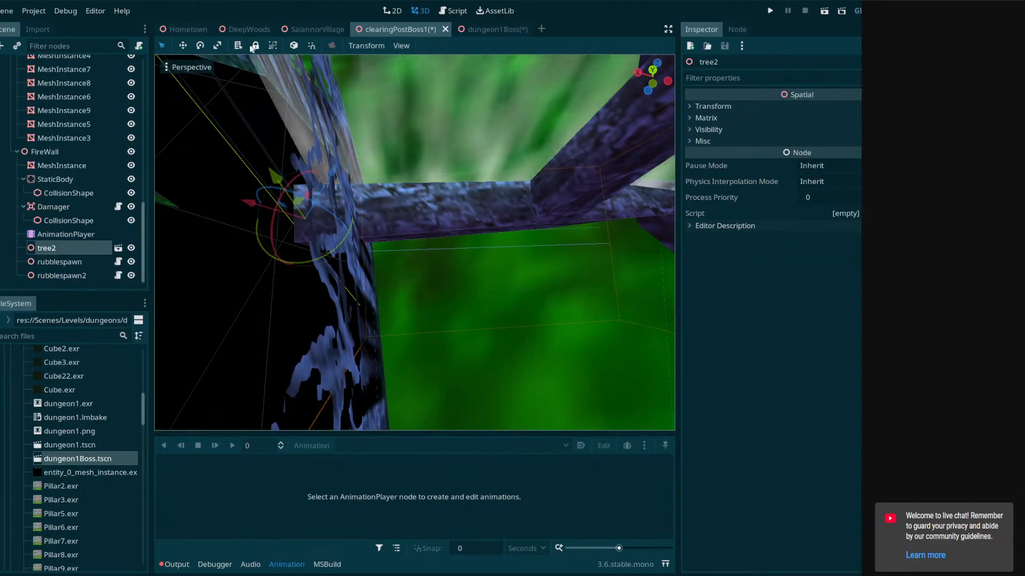
{"action": "left_click", "coordinate": [294, 46]}
{"action": "left_click_drag", "start_coordinate": [341, 215], "coordinate": [336, 213]}
Tilt and lower tree2 so its trunk rests on the grass across the passage, and save clearingPostBoss1
{"action": "right_click_drag", "start_coordinate": [336, 212], "coordinate": [336, 139]}
{"action": "key", "text": "q"}
{"action": "key", "text": "s"}
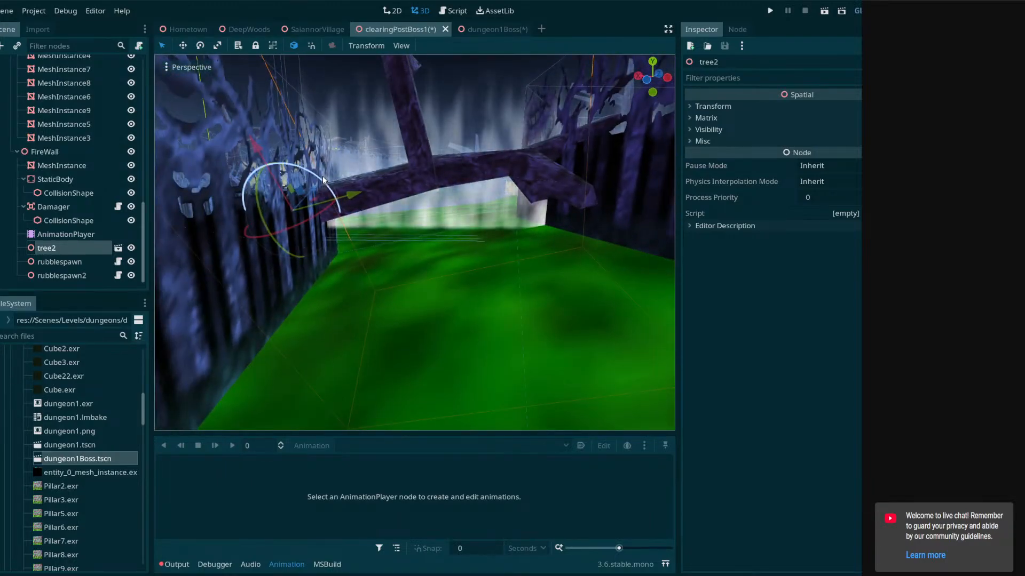
{"action": "left_click_drag", "start_coordinate": [323, 183], "coordinate": [336, 191]}
{"action": "left_click_drag", "start_coordinate": [268, 160], "coordinate": [303, 196]}
{"action": "right_click_drag", "start_coordinate": [302, 195], "coordinate": [313, 199]}
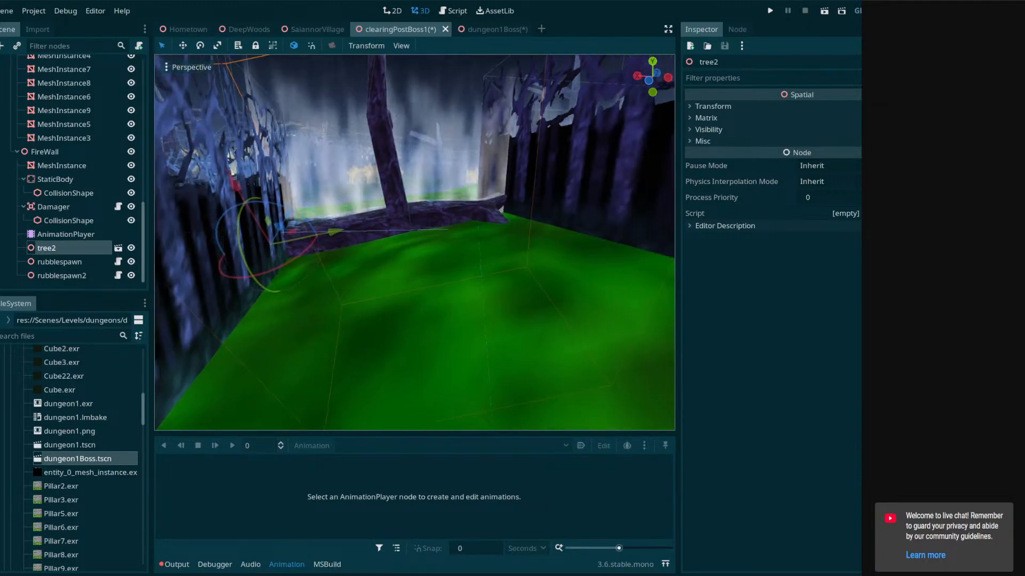
{"action": "left_click_drag", "start_coordinate": [303, 218], "coordinate": [308, 222]}
{"action": "right_click_drag", "start_coordinate": [309, 222], "coordinate": [395, 230]}
{"action": "key", "text": "w"}
{"action": "key", "text": "s"}
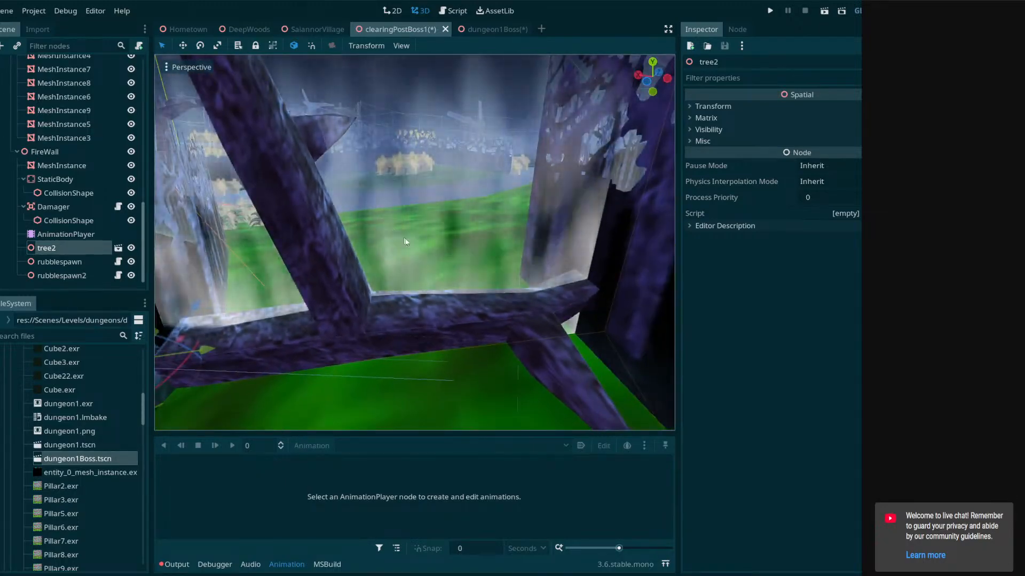
{"action": "key", "text": "ctrl+s"}
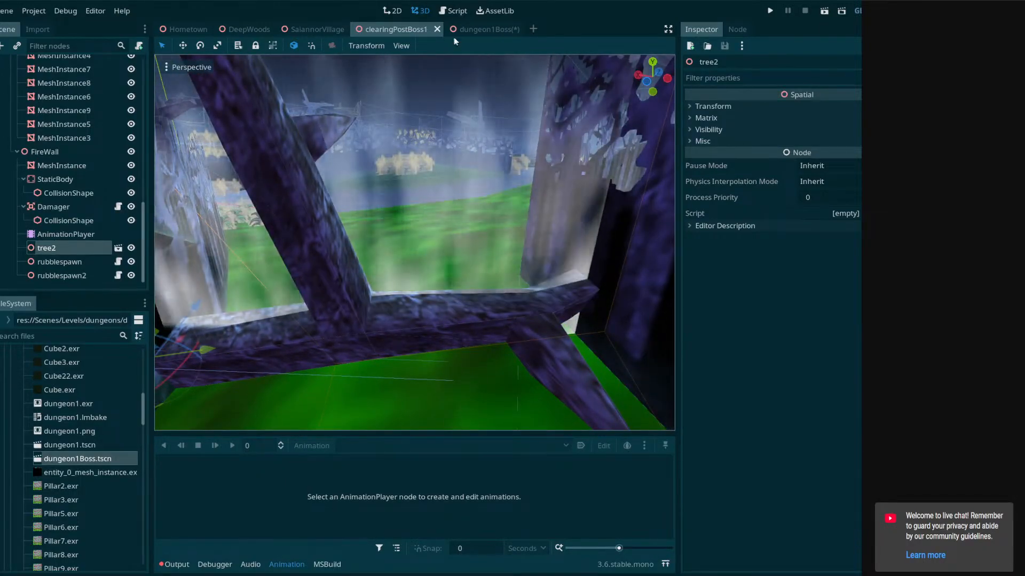
Check how the fallen tree and fire barrier are laid out in dungeon1Boss, and save that scene
{"action": "left_click", "coordinate": [480, 28]}
{"action": "right_click_drag", "start_coordinate": [470, 94], "coordinate": [427, 70]}
{"action": "right_click_drag", "start_coordinate": [427, 240], "coordinate": [272, 368]}
{"action": "key", "text": "w"}
{"action": "key", "text": "s"}
{"action": "key", "text": "s"}
{"action": "key", "text": "e"}
{"action": "key", "text": "w"}
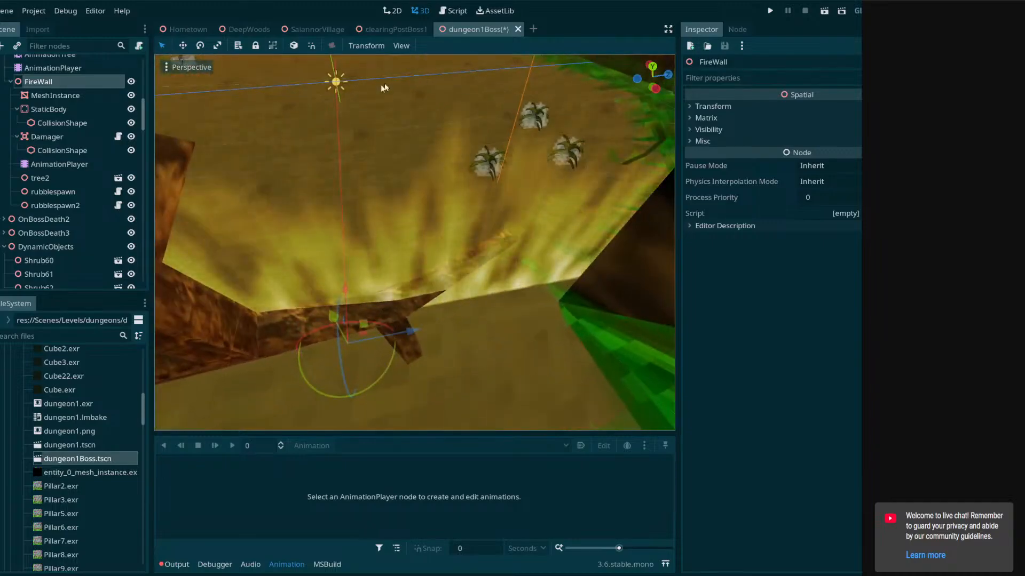
{"action": "mouse_move", "coordinate": [383, 38]}
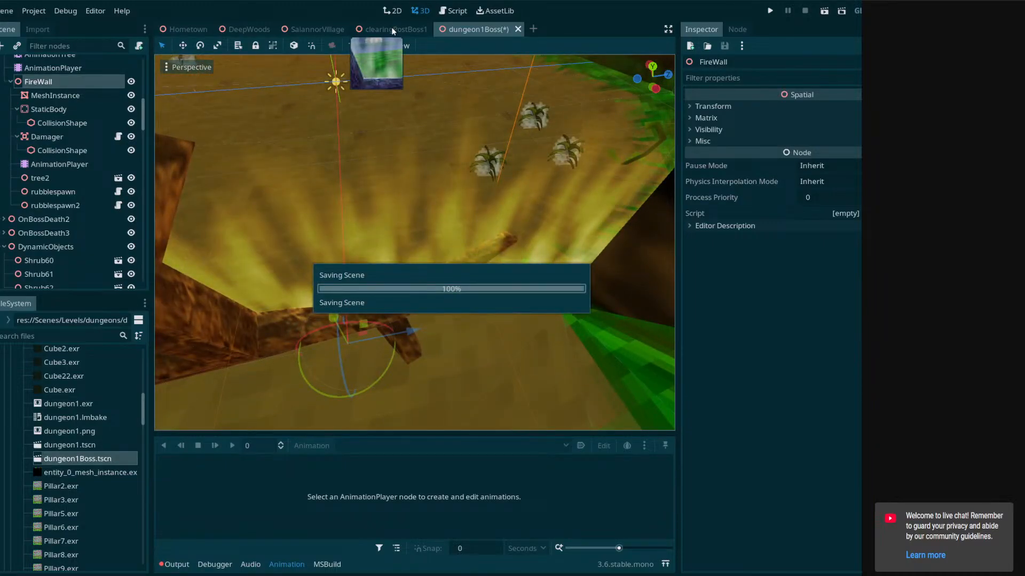
Examine the fallen tree and fire barrier in clearingPostBoss1 from several angles, comparing them with the dungeon1Boss layout
{"action": "left_click", "coordinate": [391, 27]}
{"action": "key", "text": "w"}
{"action": "right_click_drag", "start_coordinate": [414, 242], "coordinate": [437, 242]}
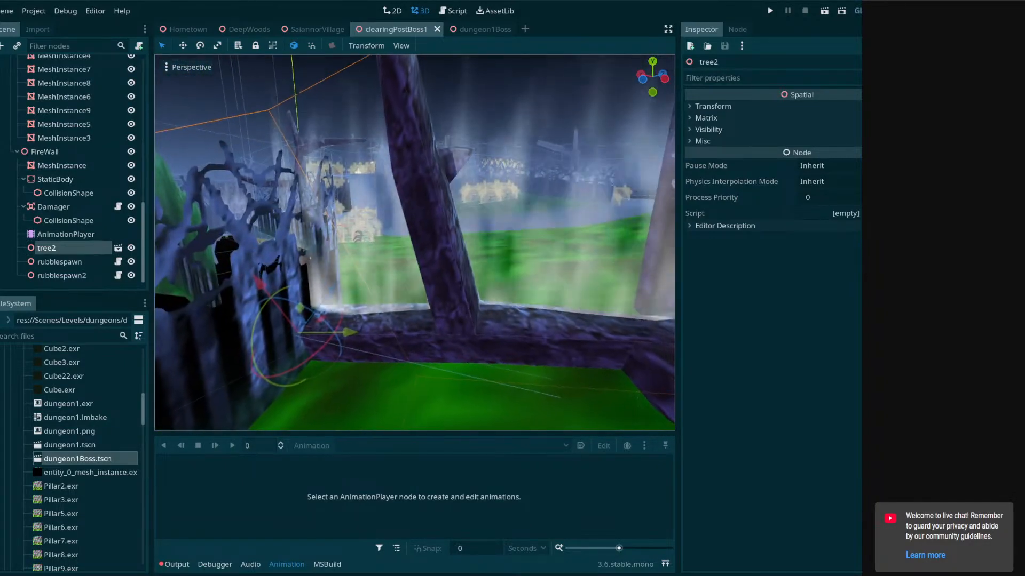
{"action": "key", "text": "w"}
{"action": "right_click_drag", "start_coordinate": [440, 179], "coordinate": [277, 173]}
{"action": "right_click_drag", "start_coordinate": [278, 224], "coordinate": [640, 225]}
{"action": "key", "text": "s"}
{"action": "right_click_drag", "start_coordinate": [415, 242], "coordinate": [366, 252]}
{"action": "key", "text": "w"}
{"action": "key", "text": "w"}
{"action": "key", "text": "s"}
{"action": "key", "text": "w"}
{"action": "key", "text": "s"}
{"action": "key", "text": "w"}
{"action": "key", "text": "s"}
{"action": "key", "text": "w"}
{"action": "key", "text": "s"}
{"action": "key", "text": "w"}
{"action": "key", "text": "e"}
Save and test-run the clearingPostBoss1 scene, and review the debugger's error list
{"action": "key", "text": "ctrl+s"}
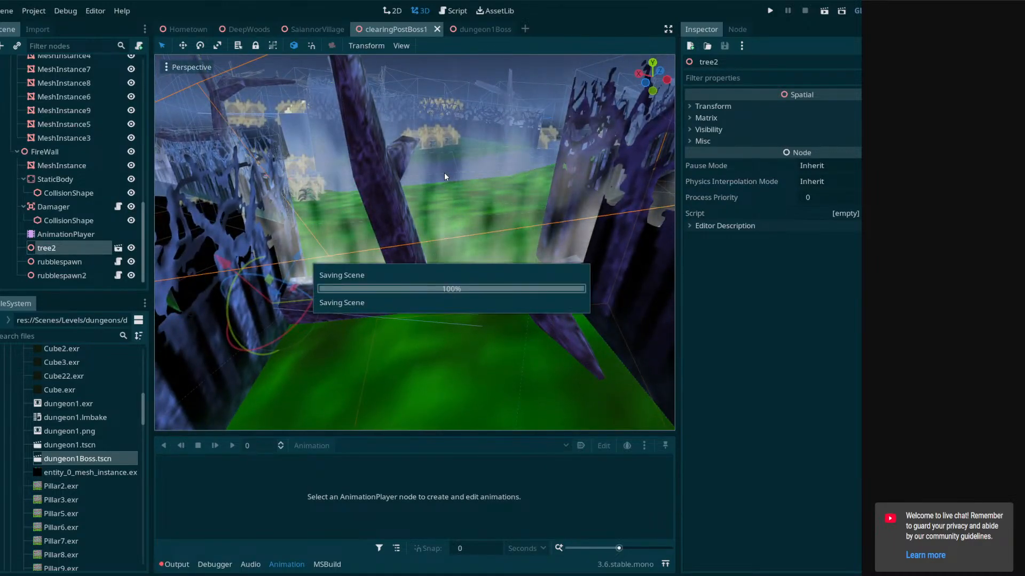
{"action": "left_click", "coordinate": [823, 14]}
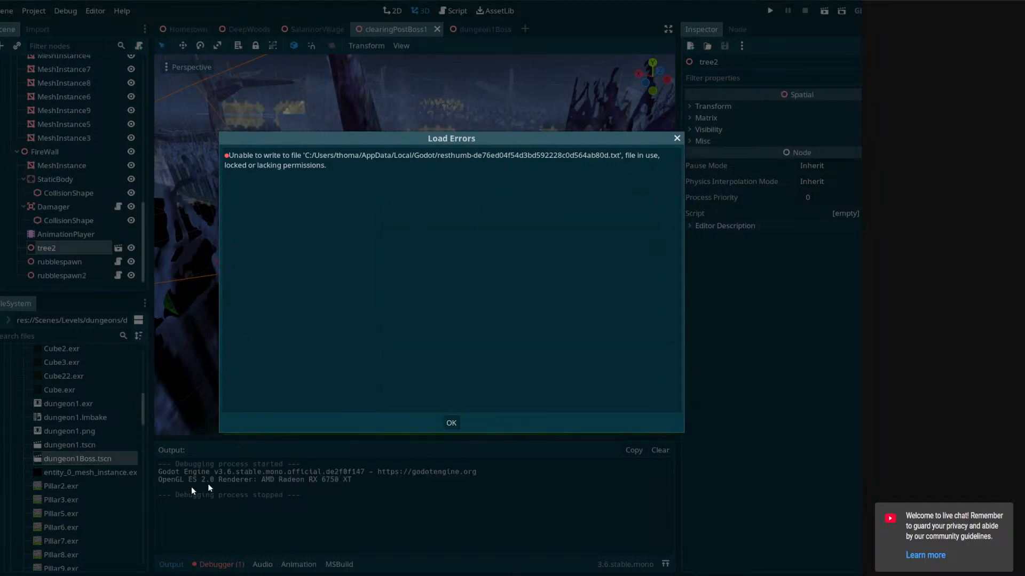
{"action": "left_click", "coordinate": [450, 423]}
{"action": "left_click", "coordinate": [222, 564]}
{"action": "left_click", "coordinate": [222, 429]}
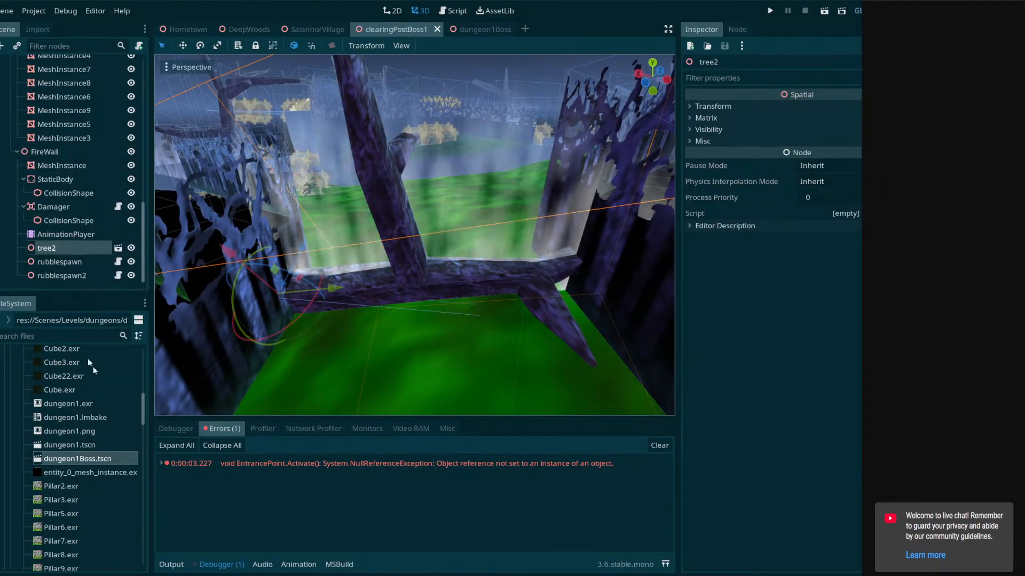
Delete the EntranceController node with its children from clearingPostBoss1 and save the scene
{"action": "scroll", "coordinate": [50, 216], "scroll_direction": "up", "scroll_amount": 15}
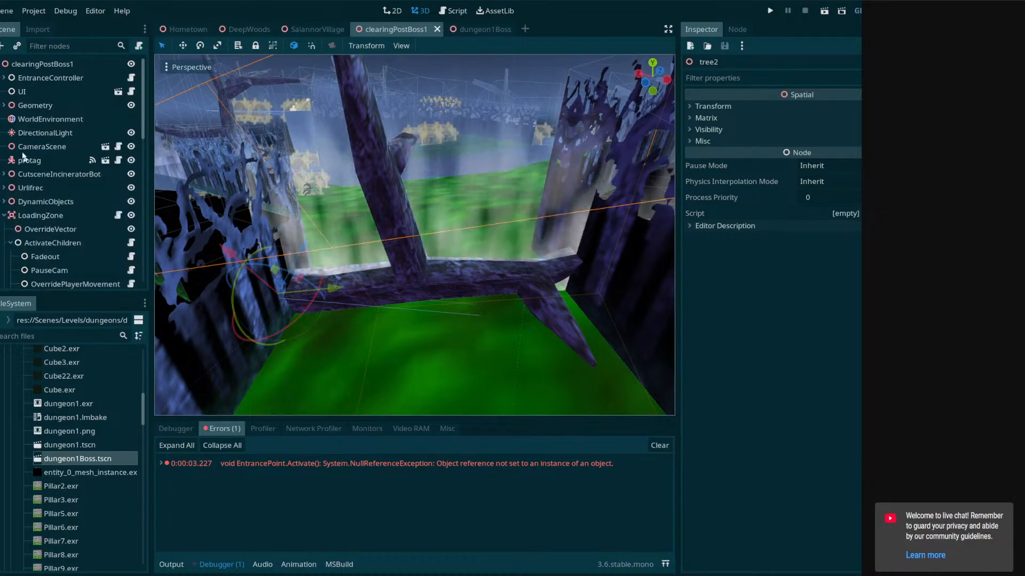
{"action": "left_click", "coordinate": [4, 77]}
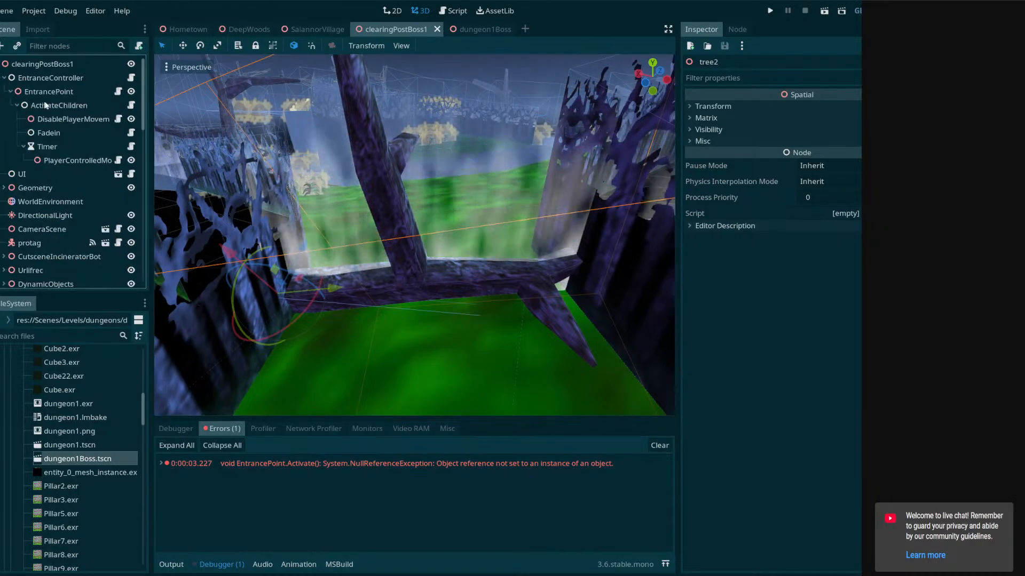
{"action": "left_click", "coordinate": [9, 81]}
{"action": "left_click", "coordinate": [5, 79]}
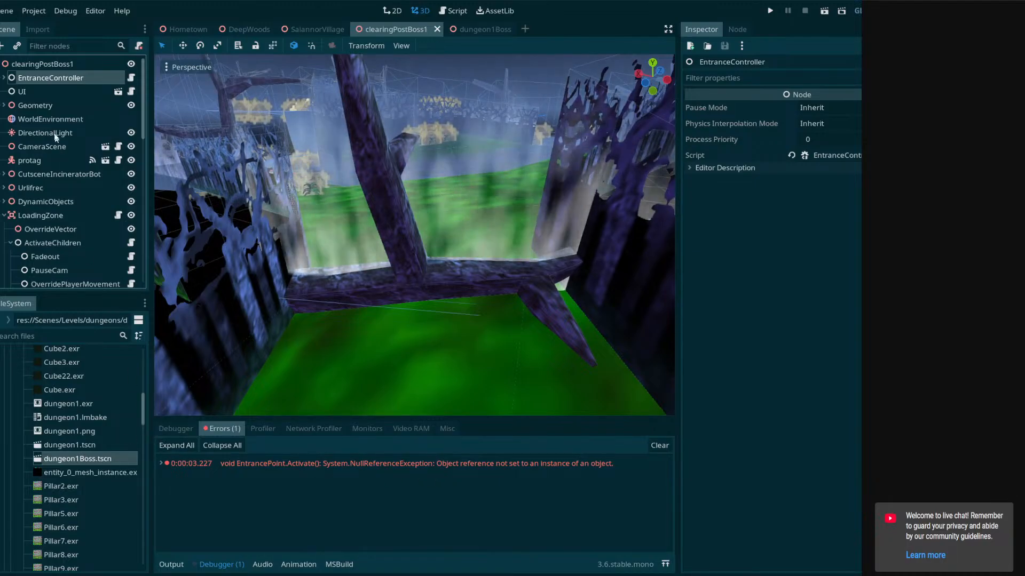
{"action": "key", "text": "Delete"}
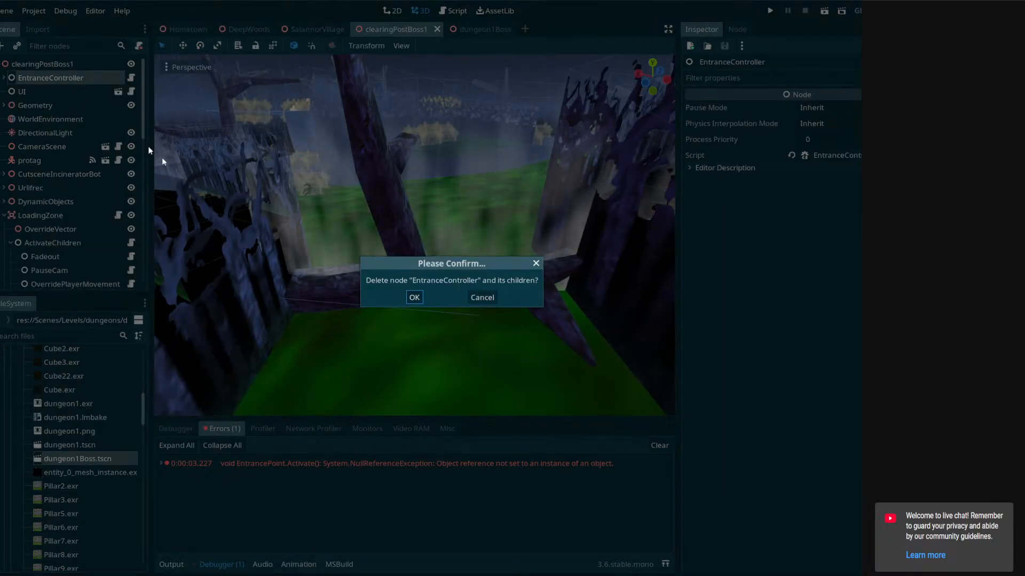
{"action": "left_click", "coordinate": [411, 297]}
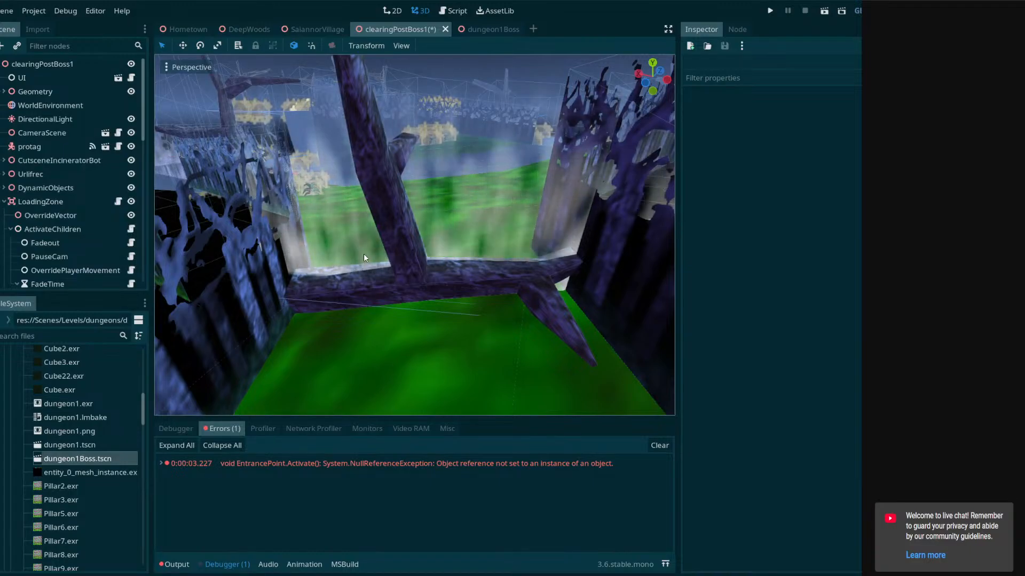
{"action": "key", "text": "ctrl+s"}
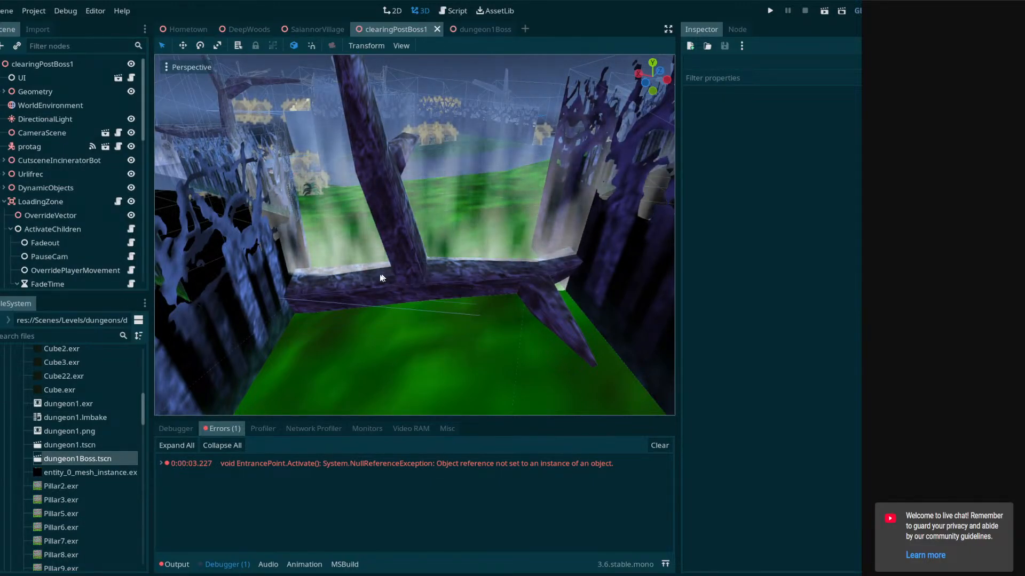
{"action": "scroll", "coordinate": [119, 186], "scroll_direction": "down", "scroll_amount": 8}
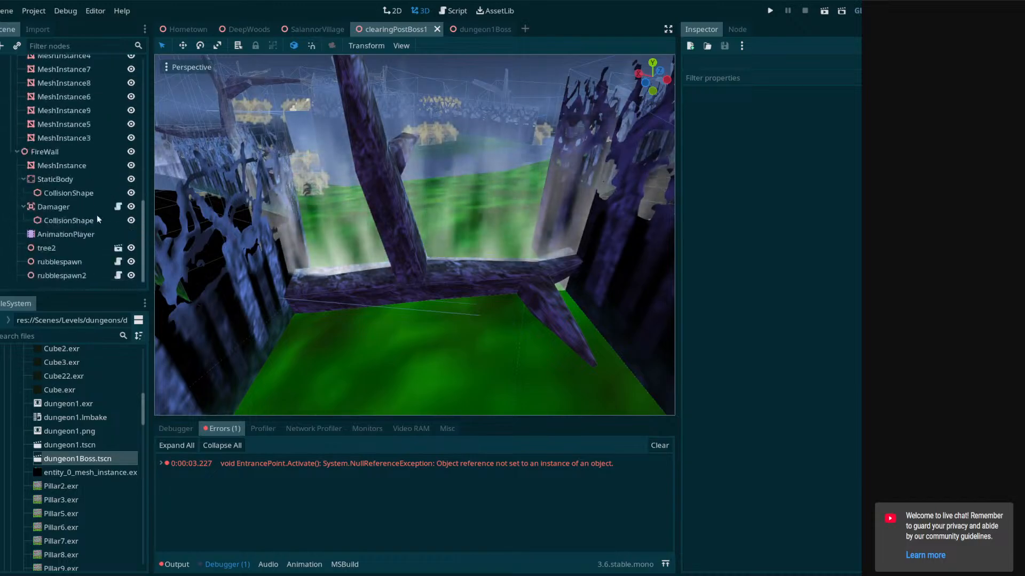
{"action": "scroll", "coordinate": [78, 241], "scroll_direction": "up", "scroll_amount": 4}
{"action": "right_click", "coordinate": [50, 174]}
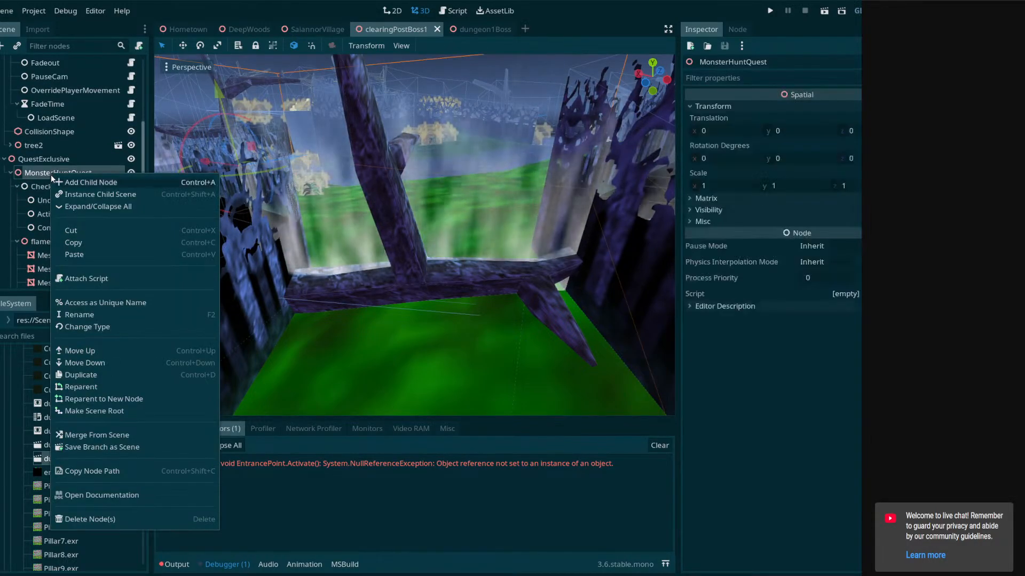
{"action": "left_click", "coordinate": [40, 217]}
{"action": "right_click", "coordinate": [47, 215]}
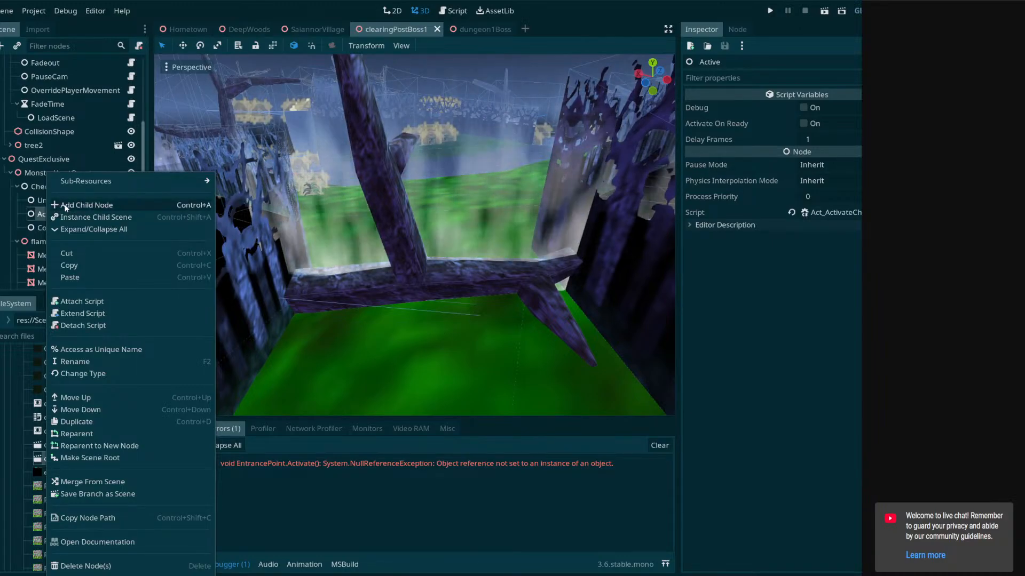
{"action": "left_click", "coordinate": [46, 156]}
{"action": "left_click", "coordinate": [76, 103]}
Undo the deletion of the EntranceController node and expand its child nodes
{"action": "key", "text": "ctrl+z"}
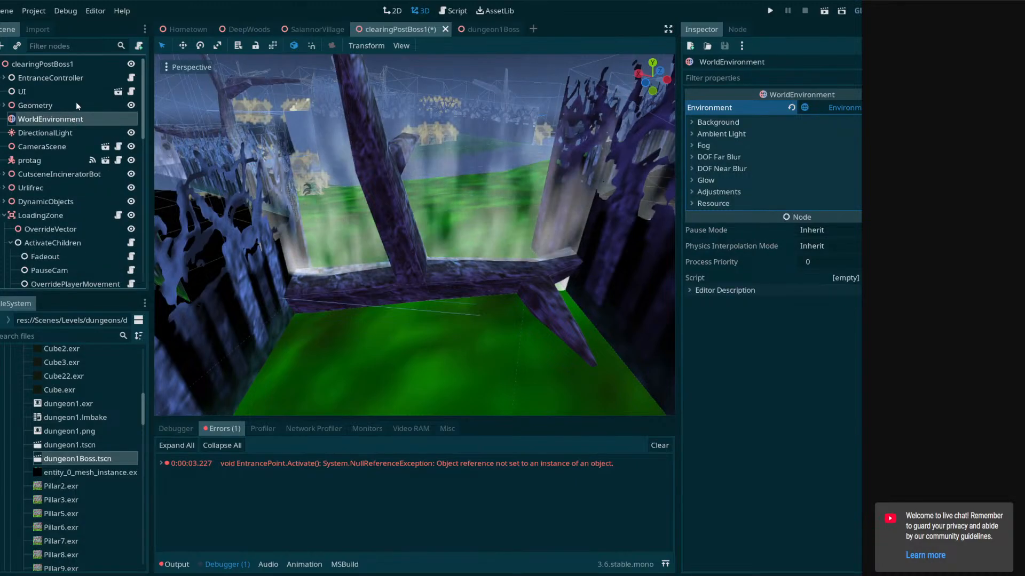
{"action": "left_click", "coordinate": [5, 77]}
{"action": "left_click", "coordinate": [42, 94]}
{"action": "right_click", "coordinate": [42, 78]}
{"action": "left_click", "coordinate": [19, 80]}
Open the EntranceController.cs script attached to the EntranceController node and return to the node
{"action": "left_click", "coordinate": [903, 155]}
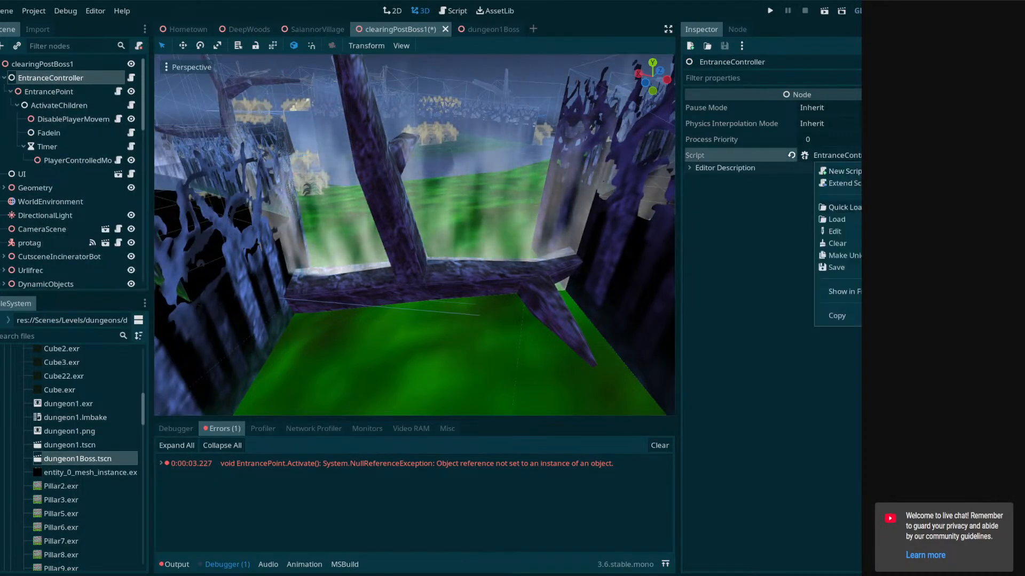
{"action": "left_click", "coordinate": [835, 207]}
{"action": "left_click", "coordinate": [520, 397]}
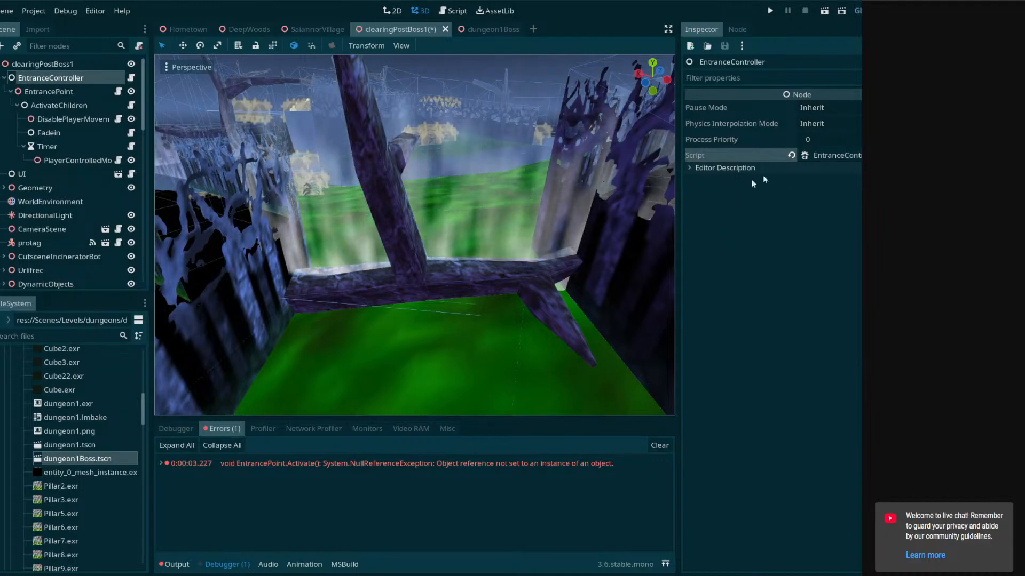
{"action": "left_click", "coordinate": [833, 155]}
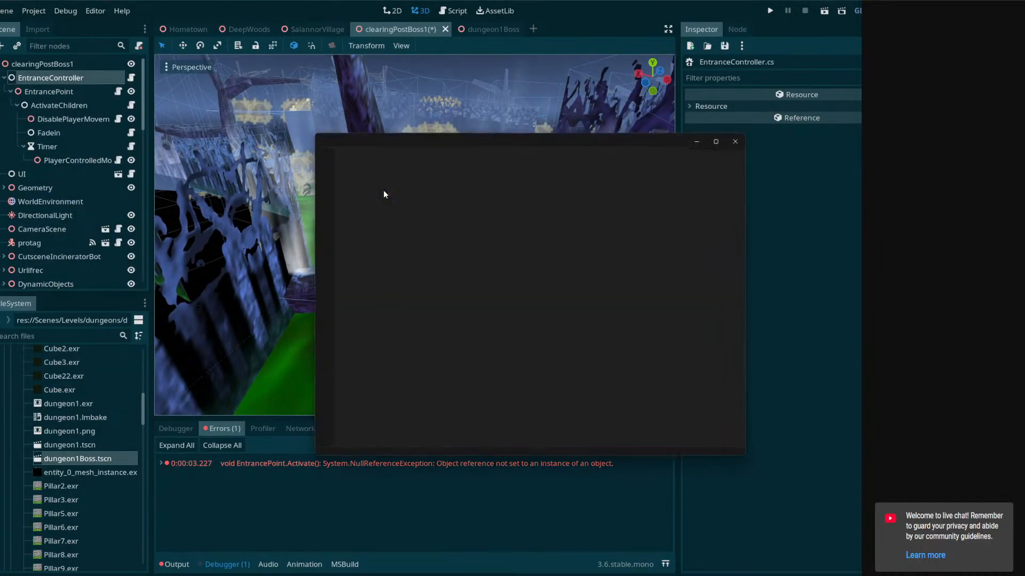
{"action": "left_click", "coordinate": [40, 94]}
{"action": "left_click", "coordinate": [40, 82]}
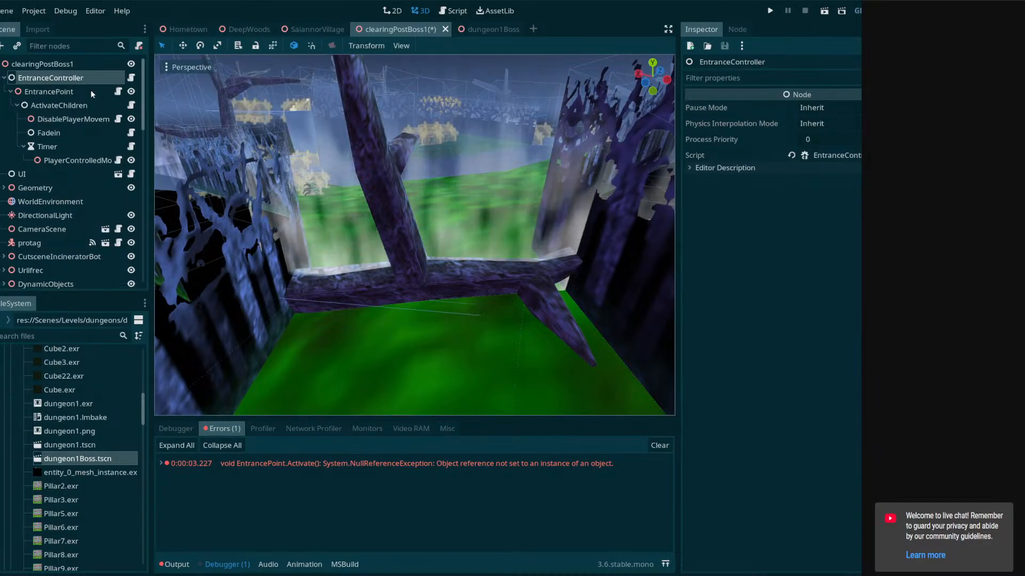
{"action": "right_click", "coordinate": [95, 78]}
{"action": "left_click", "coordinate": [163, 283]}
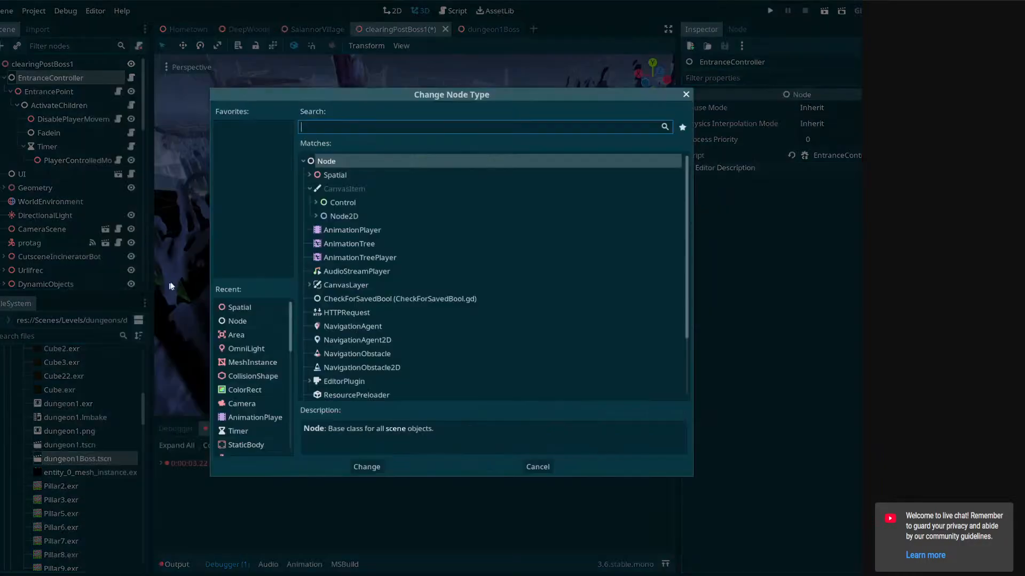
{"action": "key", "text": "Escape"}
Delete the ActivateChildren node and its children from under EntrancePoint
{"action": "left_click", "coordinate": [49, 90]}
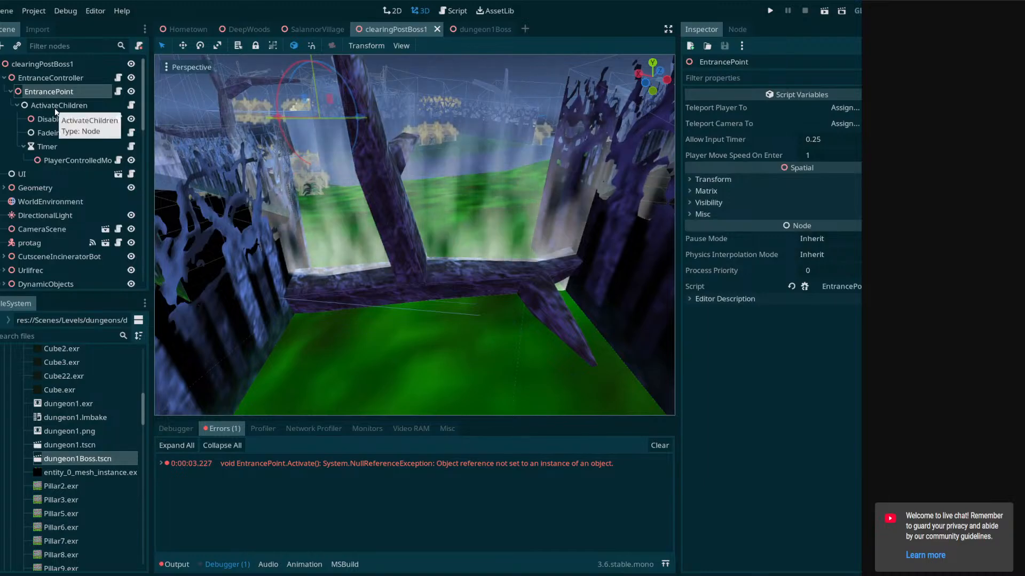
{"action": "left_click", "coordinate": [63, 105]}
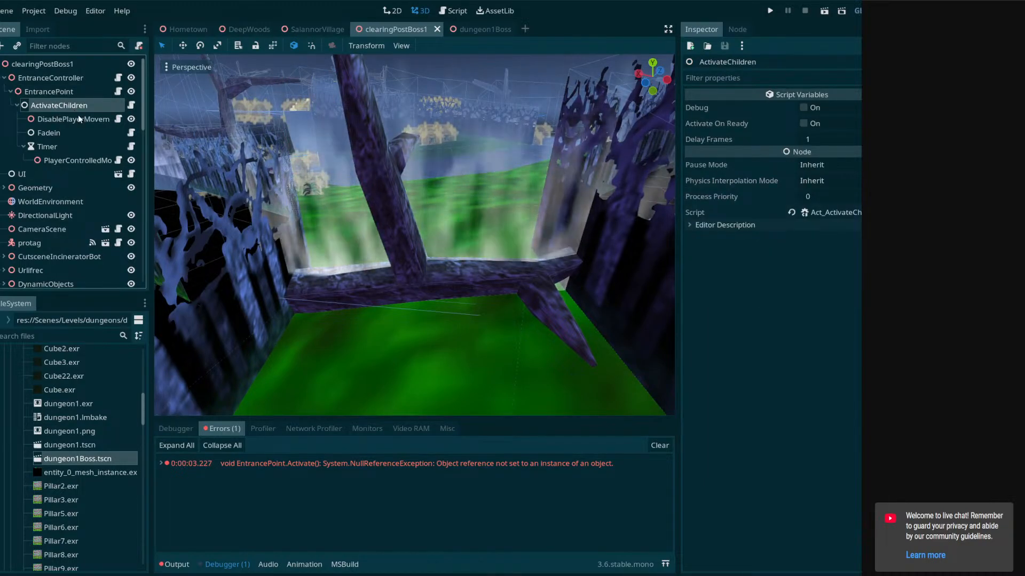
{"action": "key", "text": "Delete"}
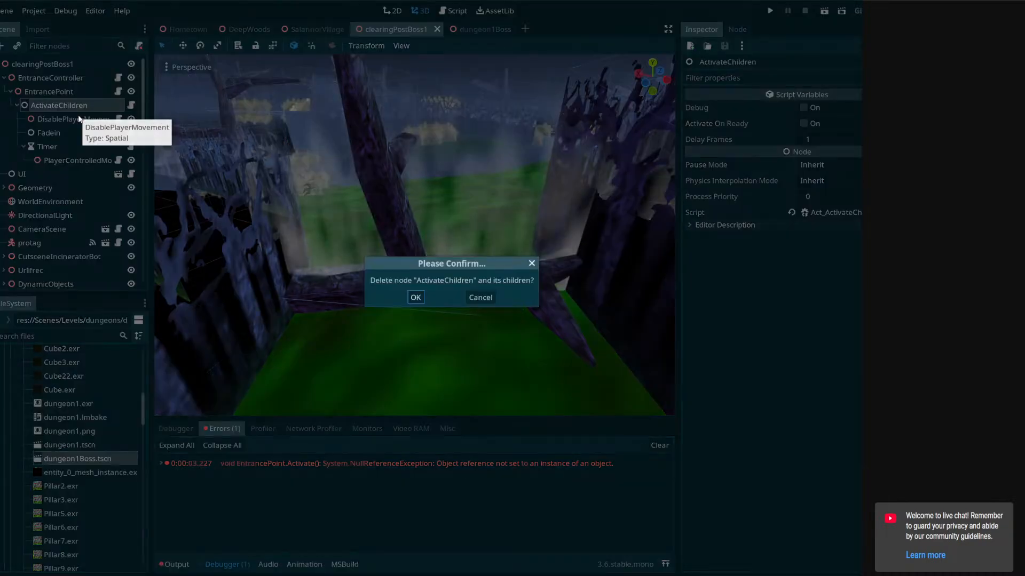
{"action": "left_click", "coordinate": [414, 295]}
Add two Spatial child nodes under EntrancePoint, naming them playerpos and campos
{"action": "left_click", "coordinate": [49, 92]}
{"action": "key", "text": "f"}
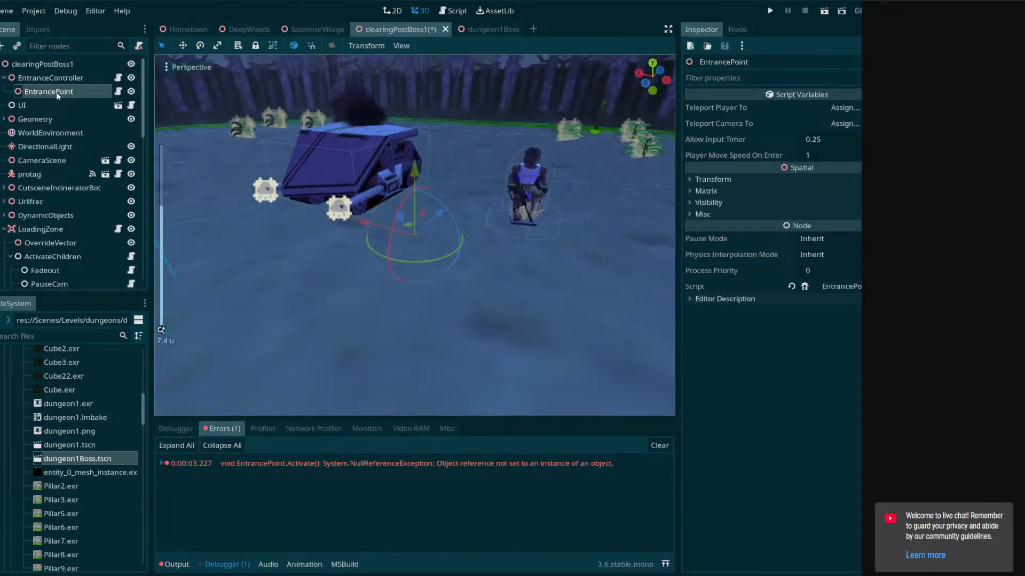
{"action": "right_click", "coordinate": [56, 92]}
{"action": "left_click", "coordinate": [93, 101]}
{"action": "double_click", "coordinate": [335, 175]}
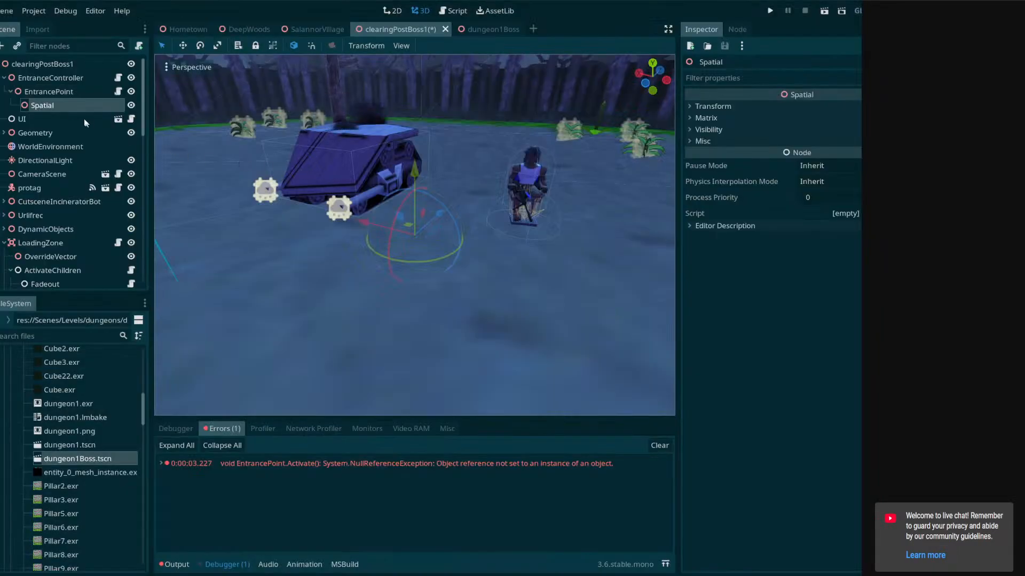
{"action": "key", "text": "ctrl+d"}
{"action": "double_click", "coordinate": [68, 110]}
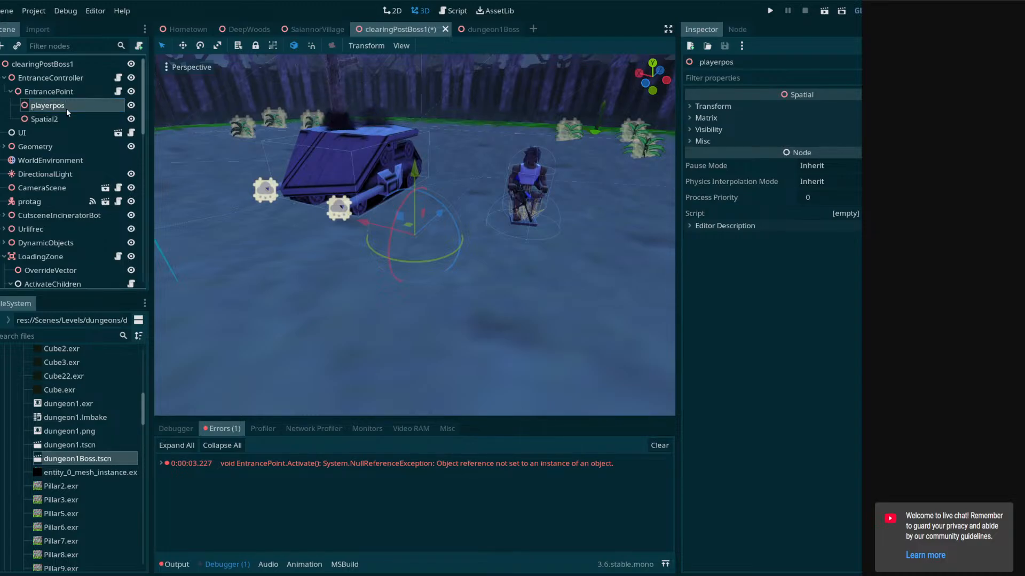
{"action": "left_click", "coordinate": [58, 120]}
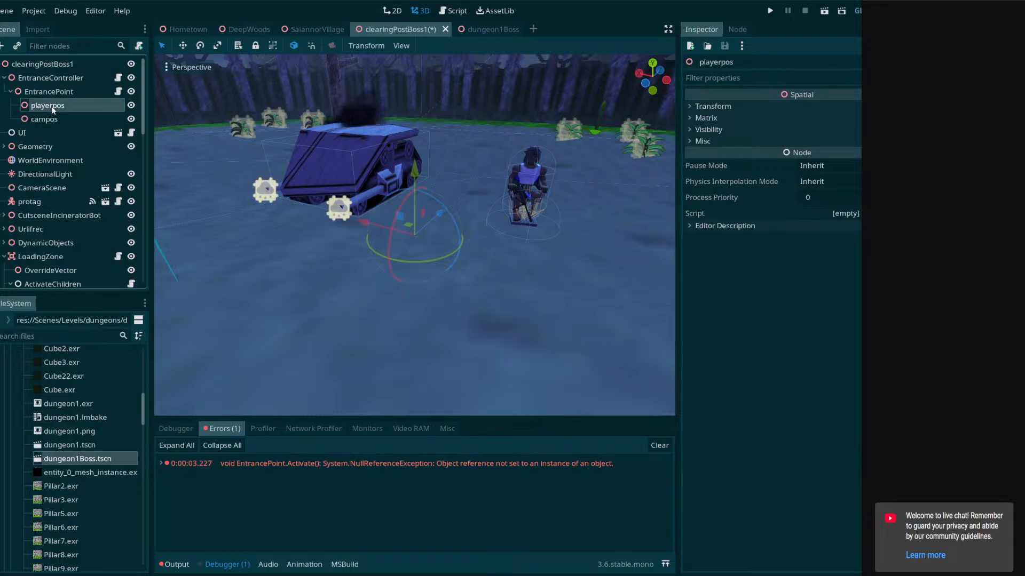
Assign playerpos and campos as EntrancePoint's player and camera teleport targets, and move campos away from the tank, saving the scene
{"action": "left_click", "coordinate": [83, 94]}
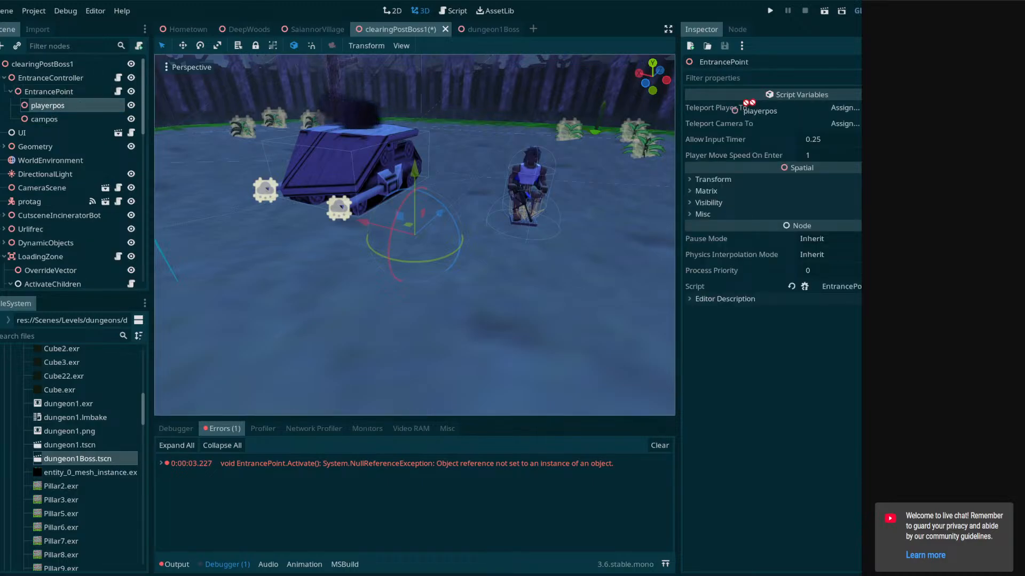
{"action": "left_click_drag", "start_coordinate": [45, 119], "coordinate": [844, 124]}
{"action": "middle_click_drag", "start_coordinate": [447, 184], "coordinate": [438, 222]}
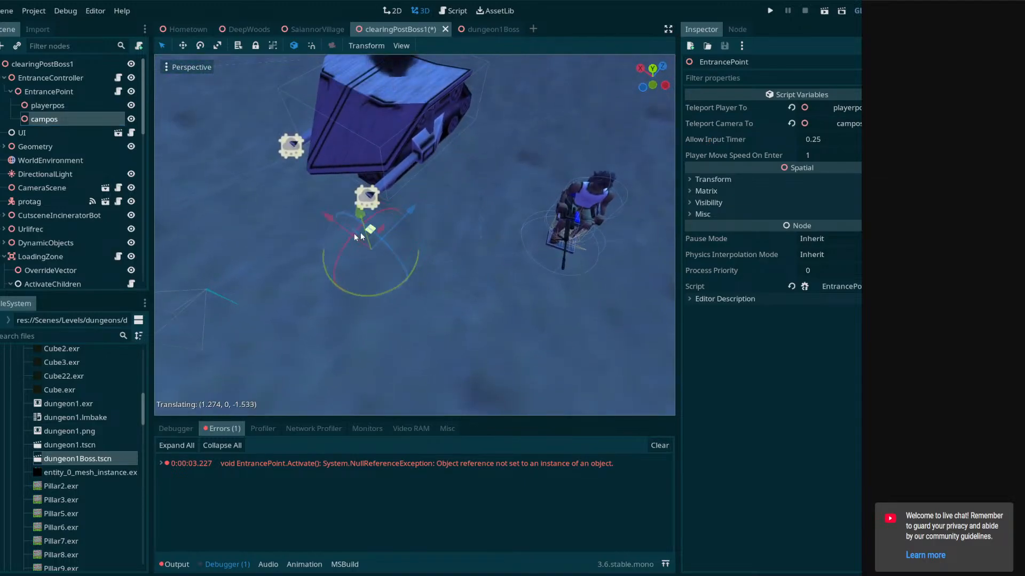
{"action": "middle_click_drag", "start_coordinate": [283, 263], "coordinate": [346, 210]}
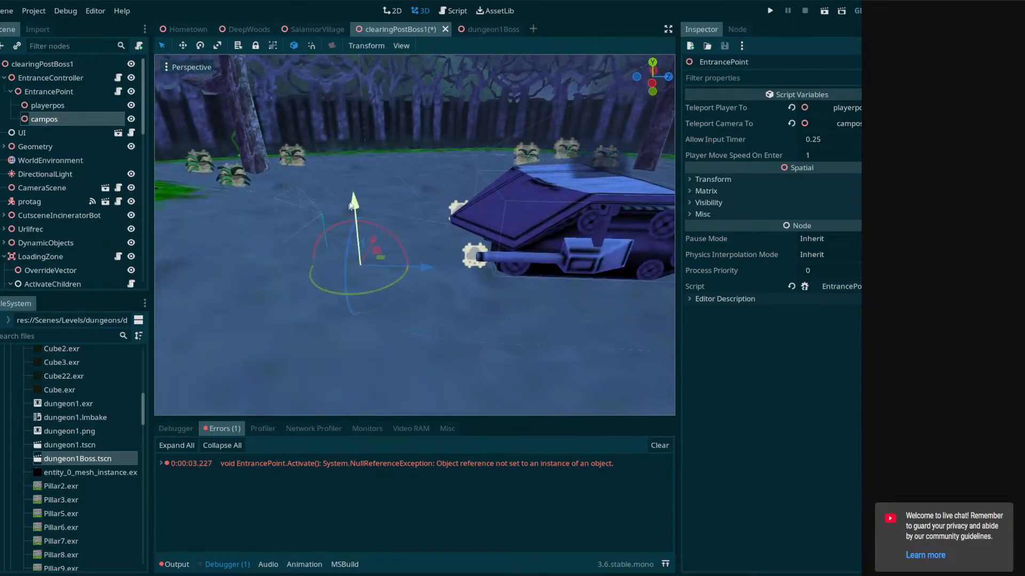
{"action": "left_click_drag", "start_coordinate": [341, 117], "coordinate": [340, 112]}
{"action": "middle_click_drag", "start_coordinate": [341, 115], "coordinate": [332, 155]}
{"action": "scroll", "coordinate": [373, 155], "scroll_direction": "down", "scroll_amount": 4}
{"action": "key", "text": "ctrl+s"}
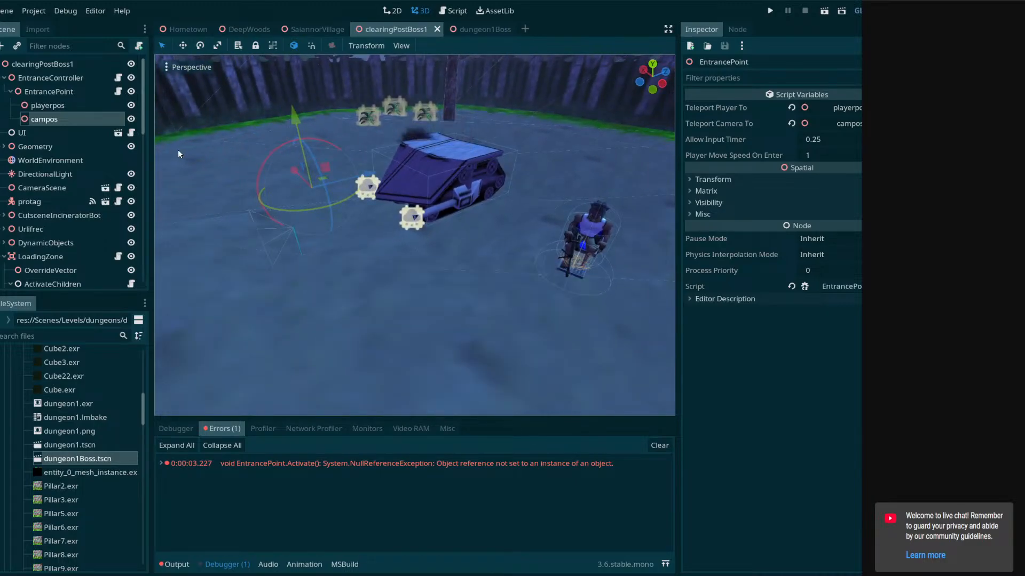
Duplicate EntrancePoint with its child nodes, rename the copy FromDeepWoods and save the scene
{"action": "left_click", "coordinate": [87, 91]}
{"action": "key", "text": "ctrl+d"}
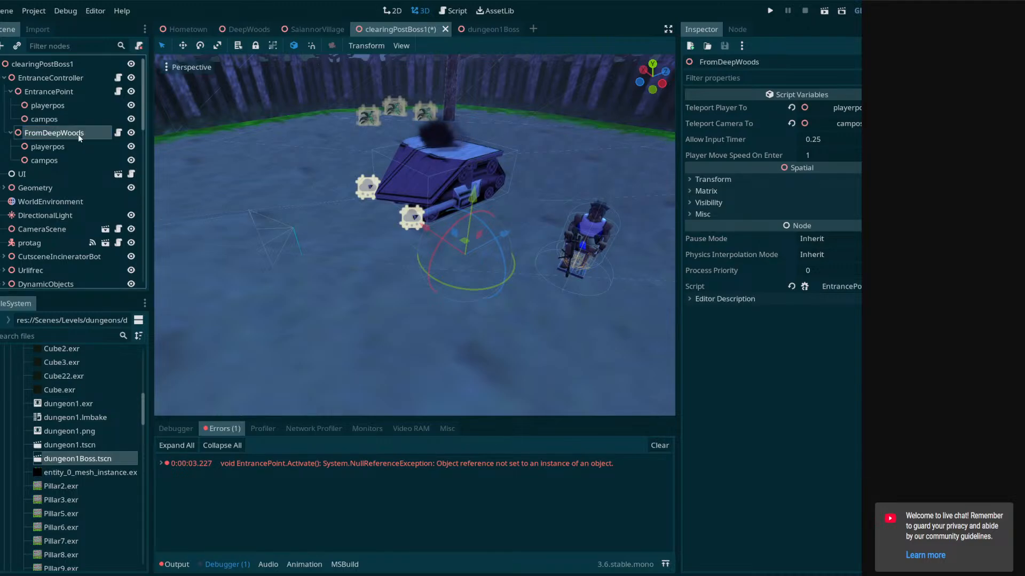
{"action": "key", "text": "ctrl+s"}
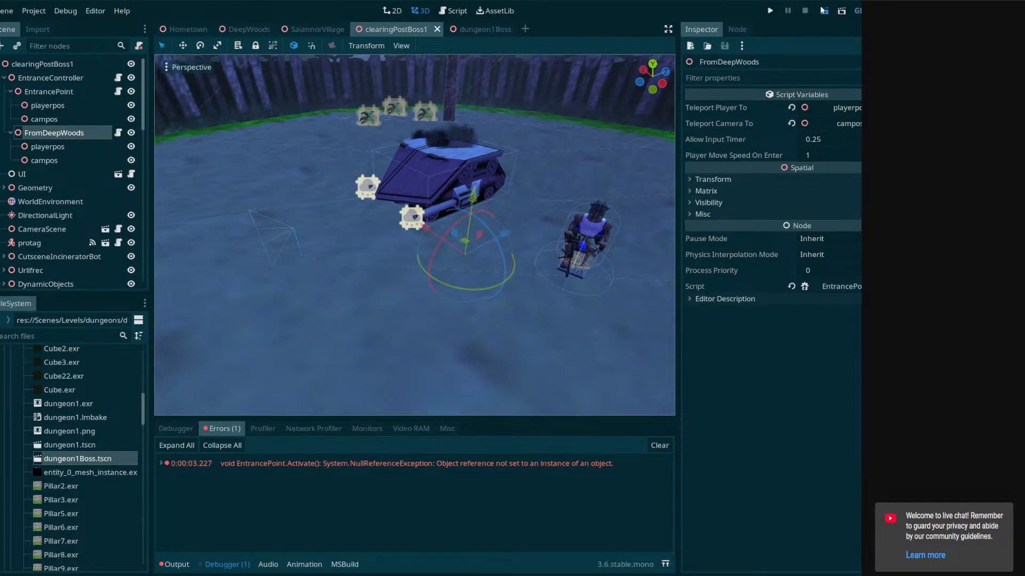
Test-run the current scene in an enlarged game window, walk around the clearing and close the game
{"action": "left_click", "coordinate": [822, 10]}
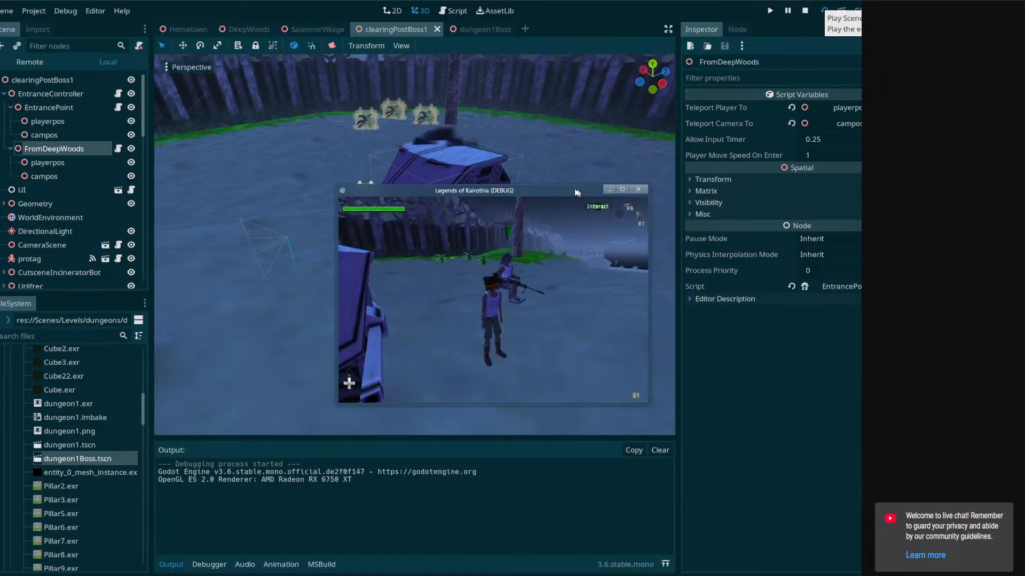
{"action": "left_click_drag", "start_coordinate": [622, 201], "coordinate": [366, 26]}
{"action": "left_click_drag", "start_coordinate": [442, 239], "coordinate": [791, 478]}
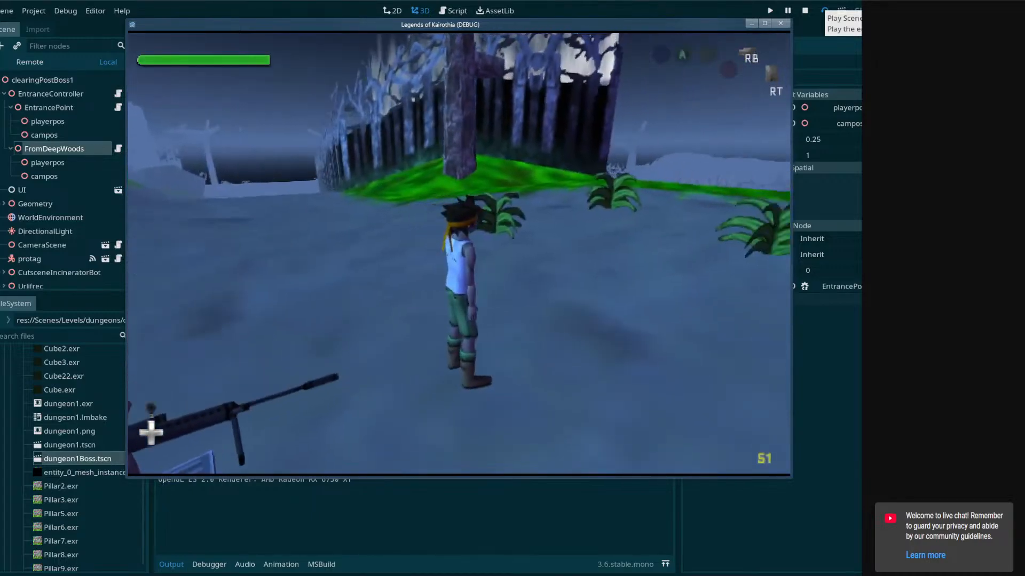
{"action": "key", "text": "Escape"}
{"action": "key", "text": "Escape"}
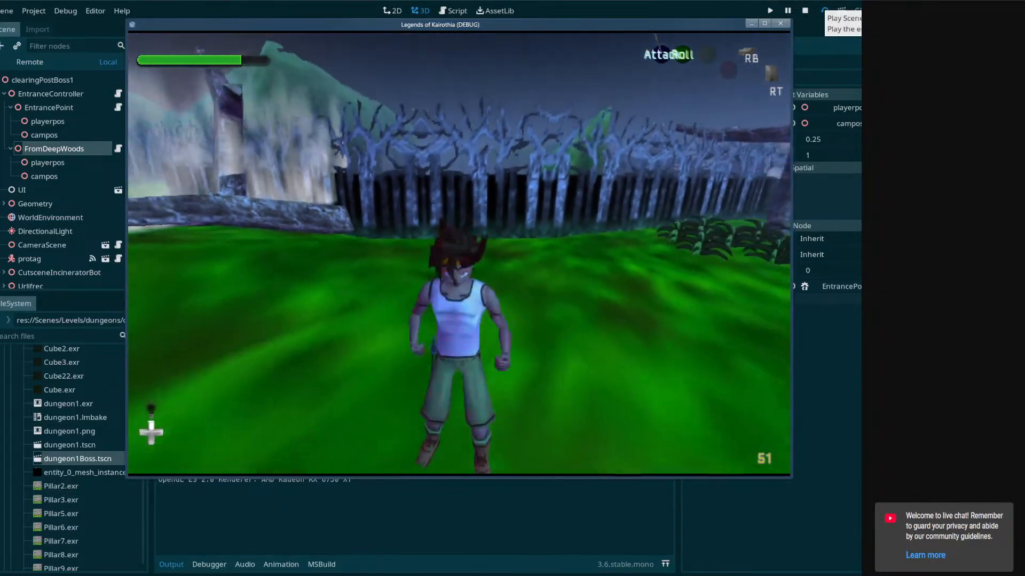
{"action": "key", "text": "Escape"}
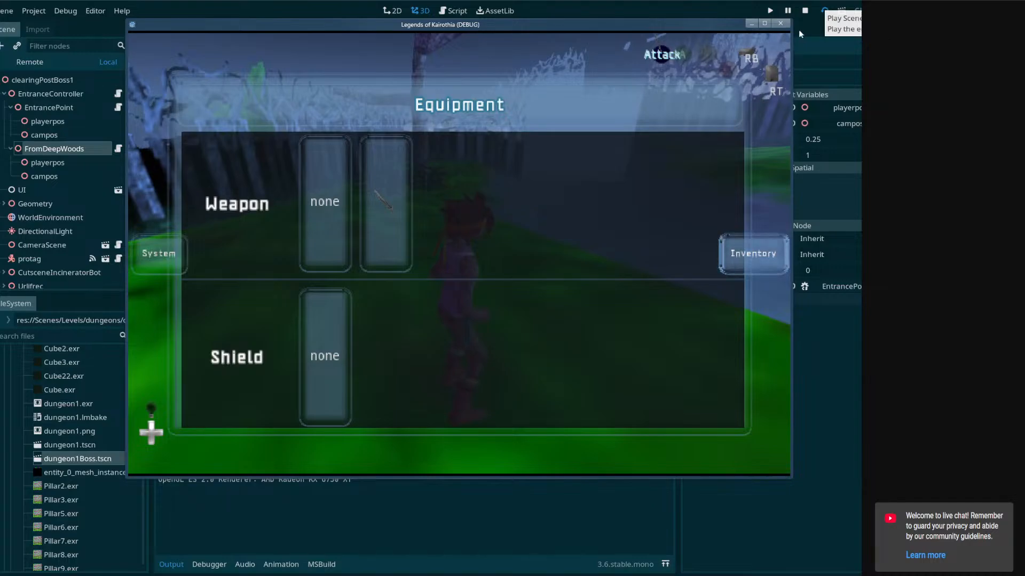
{"action": "left_click", "coordinate": [781, 23]}
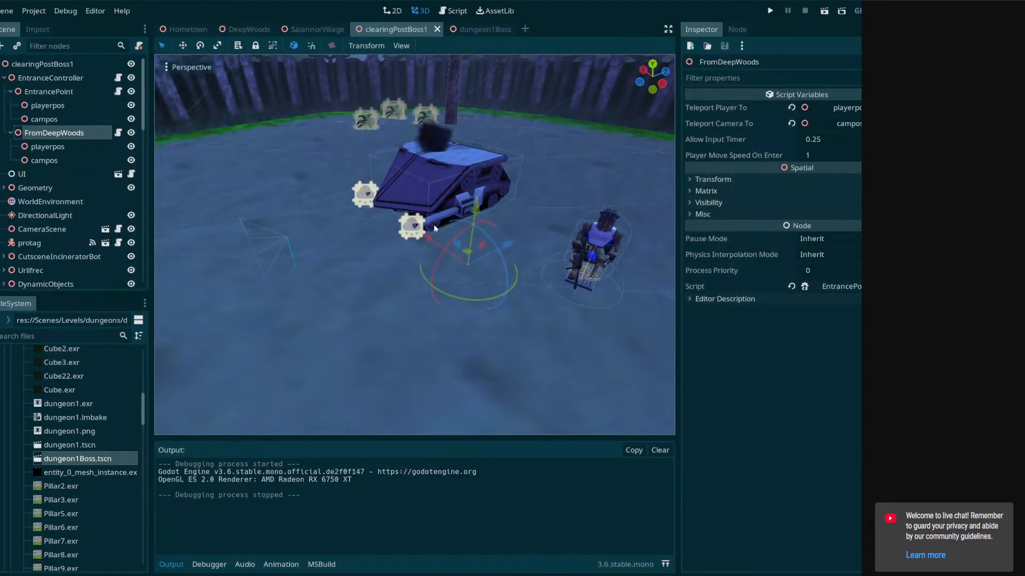
Move the FromDeepWoods entrance point from the tank area to the grassy path between the tree walls
{"action": "right_click_drag", "start_coordinate": [456, 306], "coordinate": [641, 306]}
{"action": "right_click_drag", "start_coordinate": [414, 245], "coordinate": [359, 291]}
{"action": "left_click", "coordinate": [80, 123]}
{"action": "left_click", "coordinate": [75, 131]}
{"action": "right_click_drag", "start_coordinate": [414, 244], "coordinate": [372, 170]}
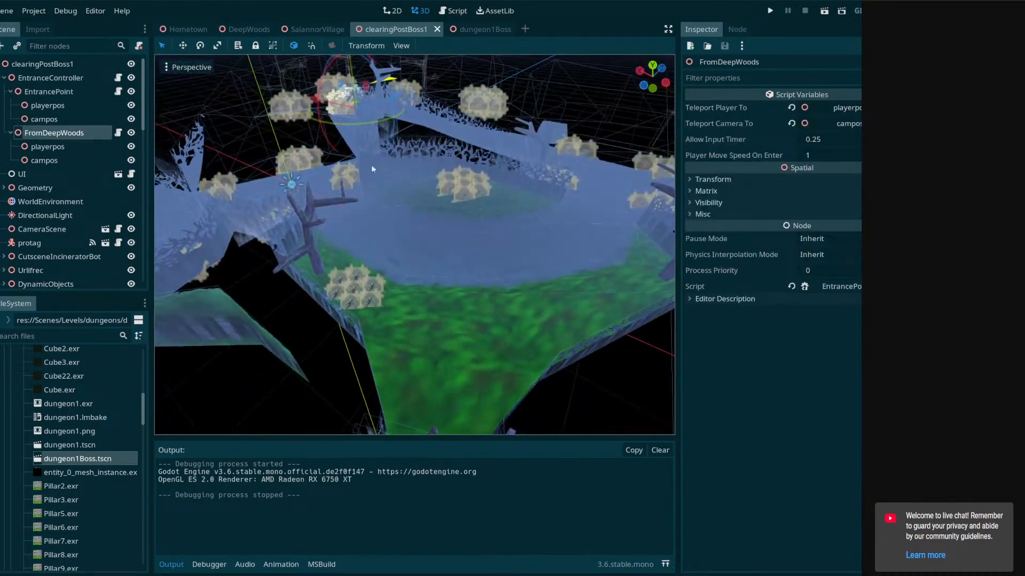
{"action": "left_click_drag", "start_coordinate": [357, 101], "coordinate": [412, 352]}
{"action": "right_click_drag", "start_coordinate": [411, 352], "coordinate": [411, 406]}
{"action": "right_click_drag", "start_coordinate": [408, 241], "coordinate": [398, 246]}
{"action": "right_click_drag", "start_coordinate": [506, 293], "coordinate": [552, 299]}
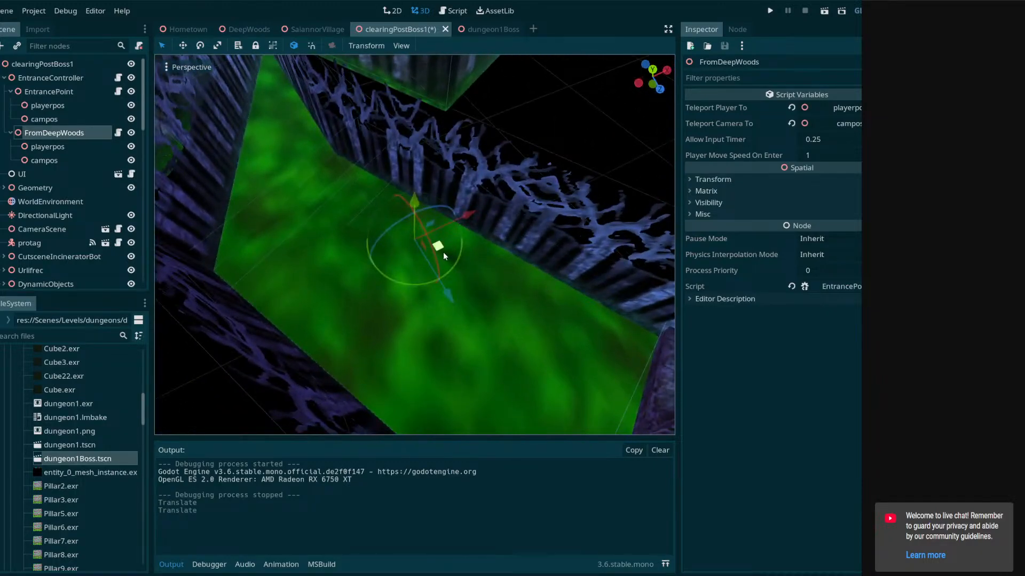
{"action": "right_click_drag", "start_coordinate": [354, 230], "coordinate": [458, 247]}
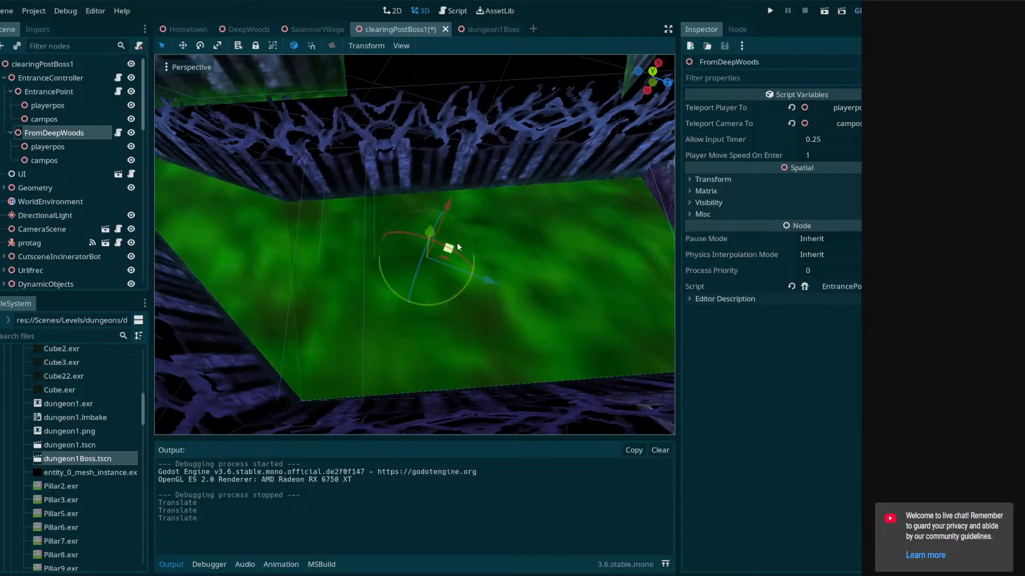
{"action": "right_click_drag", "start_coordinate": [407, 225], "coordinate": [425, 243]}
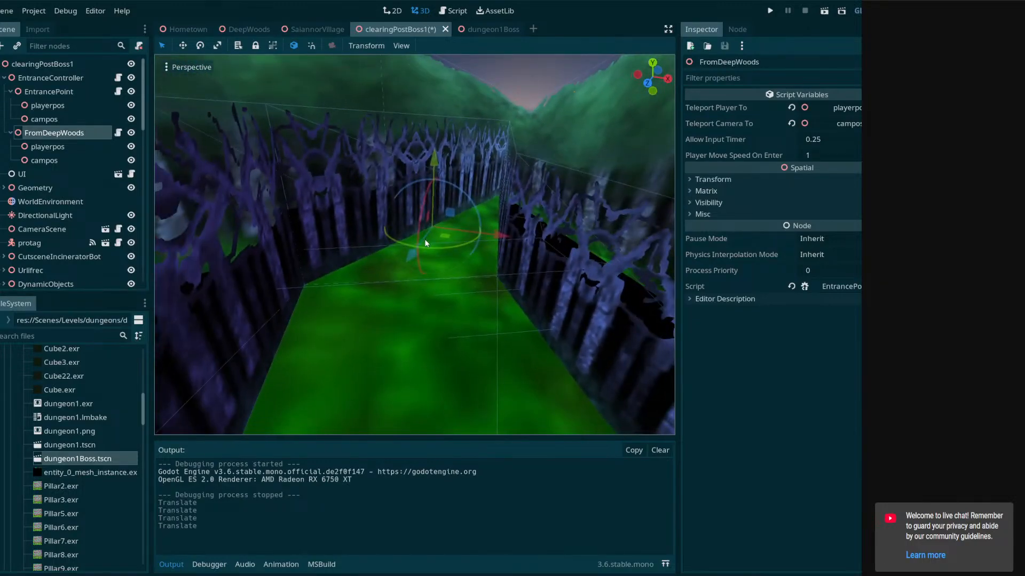
Rotate FromDeepWoods about its vertical axis, fine-tune its placement on the grass path and save the scene
{"action": "right_click_drag", "start_coordinate": [447, 319], "coordinate": [456, 298]}
{"action": "left_click_drag", "start_coordinate": [460, 300], "coordinate": [345, 268]}
{"action": "mouse_move", "coordinate": [345, 268]}
{"action": "right_mouse_down"}
{"action": "mouse_move", "coordinate": [352, 256]}
{"action": "mouse_move", "coordinate": [343, 286]}
{"action": "right_mouse_up"}
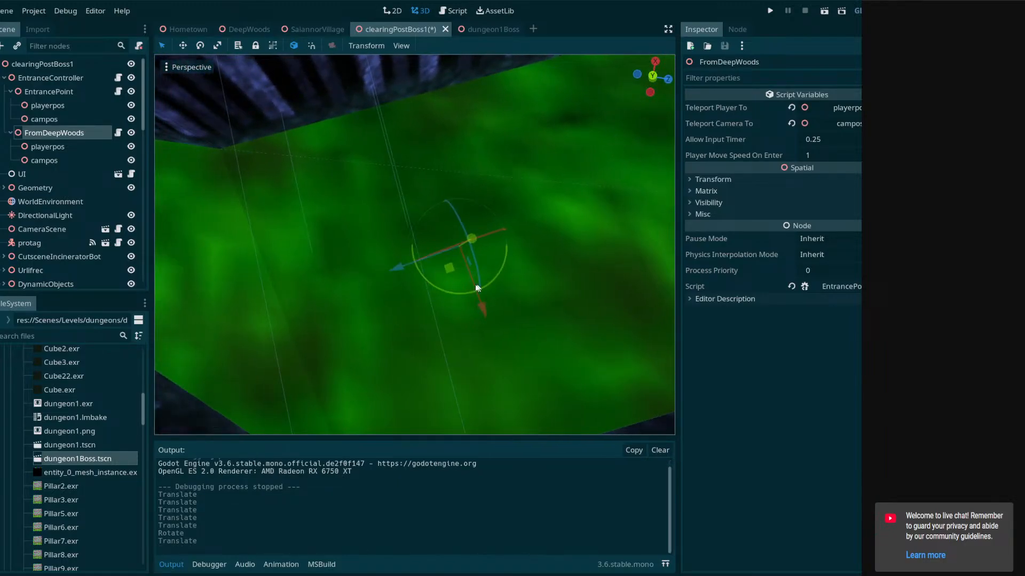
{"action": "left_click_drag", "start_coordinate": [449, 293], "coordinate": [450, 293]}
{"action": "key", "text": "ctrl+s"}
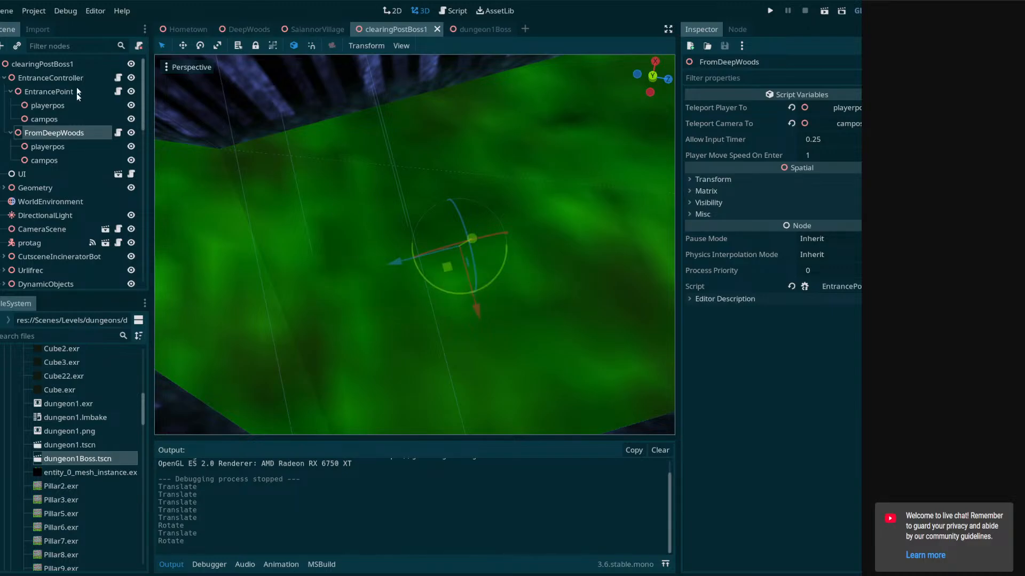
Rename the scene's root node from clearingPostBoss1 to clearing
{"action": "left_click", "coordinate": [72, 63]}
{"action": "right_click", "coordinate": [71, 64]}
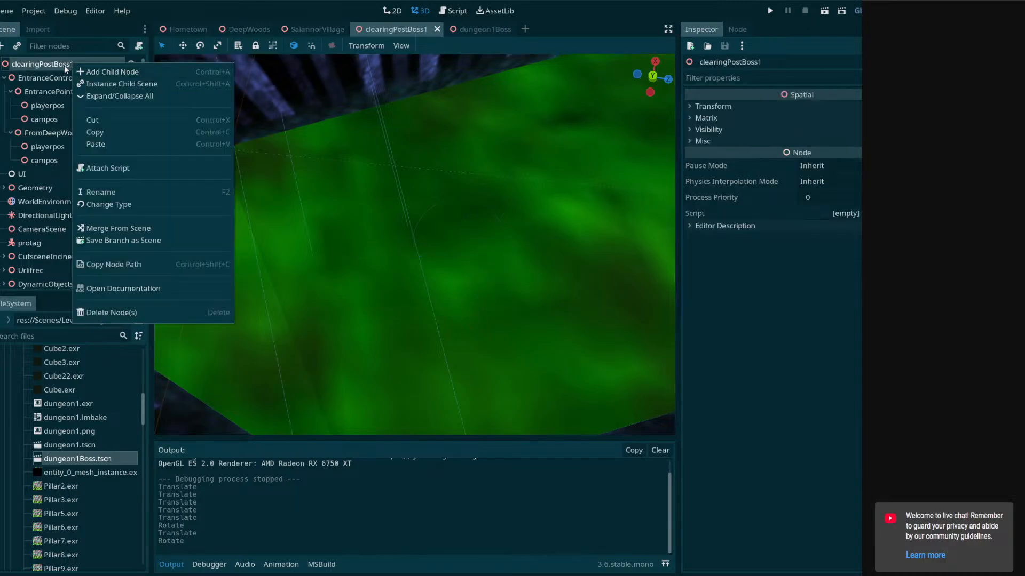
{"action": "left_click", "coordinate": [116, 193]}
{"action": "key", "text": "End"}
{"action": "key", "text": "BackSpace"}
{"action": "key", "text": "BackSpace"}
{"action": "key", "text": "BackSpace"}
{"action": "key", "text": "BackSpace"}
{"action": "key", "text": "BackSpace"}
{"action": "key", "text": "BackSpace"}
{"action": "key", "text": "BackSpace"}
{"action": "key", "text": "BackSpace"}
{"action": "key", "text": "BackSpace"}
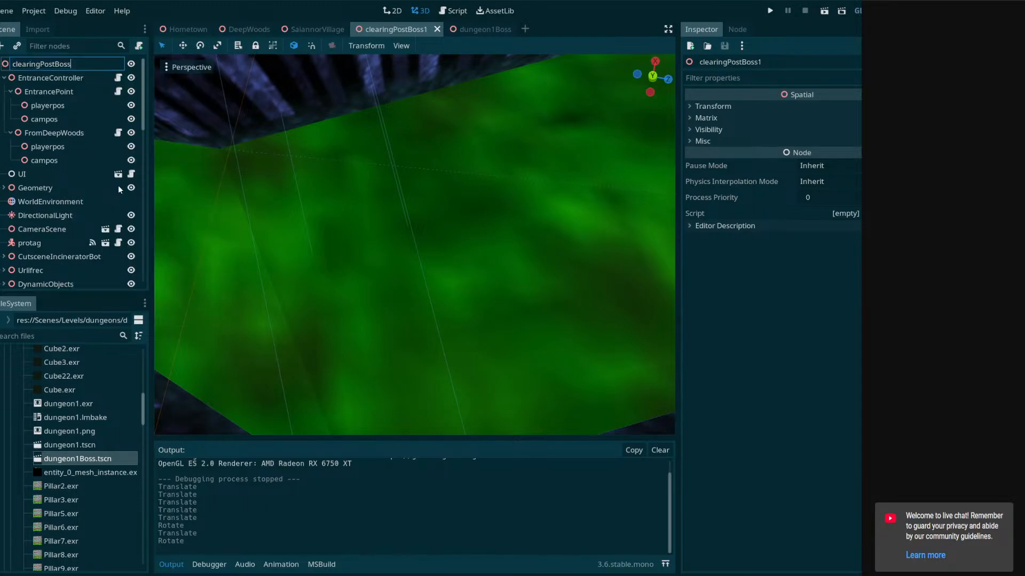
{"action": "key", "text": "Return"}
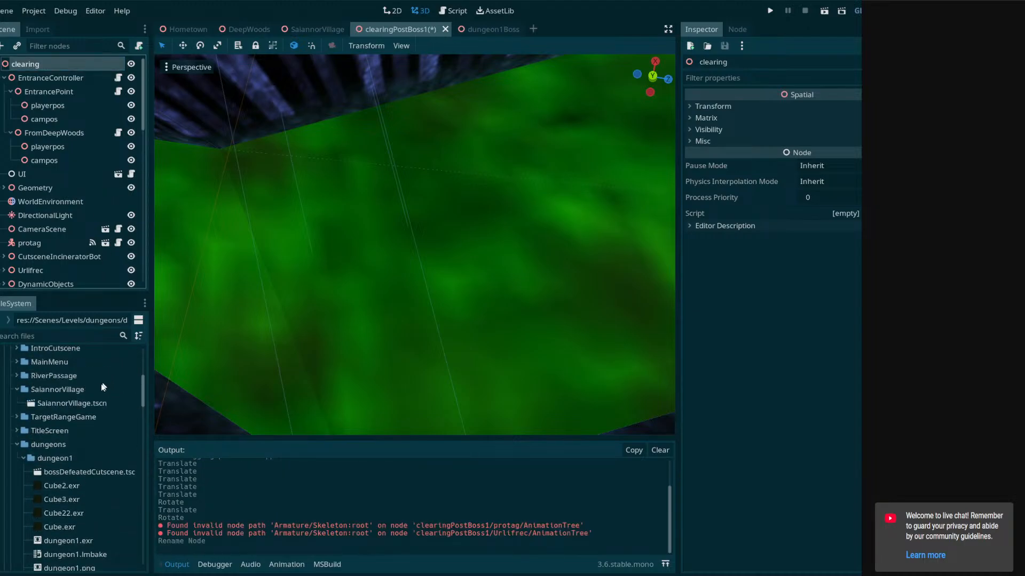
Save and close the clearingPostBoss1 scene, and rename its file in the Clearing folder to clearing.tscn
{"action": "scroll", "coordinate": [84, 410], "scroll_direction": "up", "scroll_amount": 5}
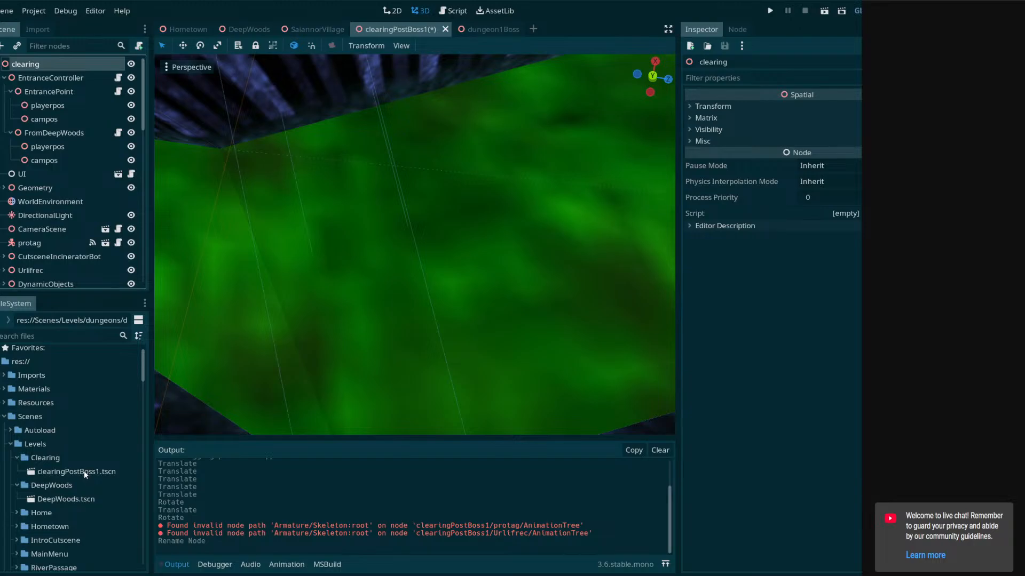
{"action": "right_click", "coordinate": [403, 22]}
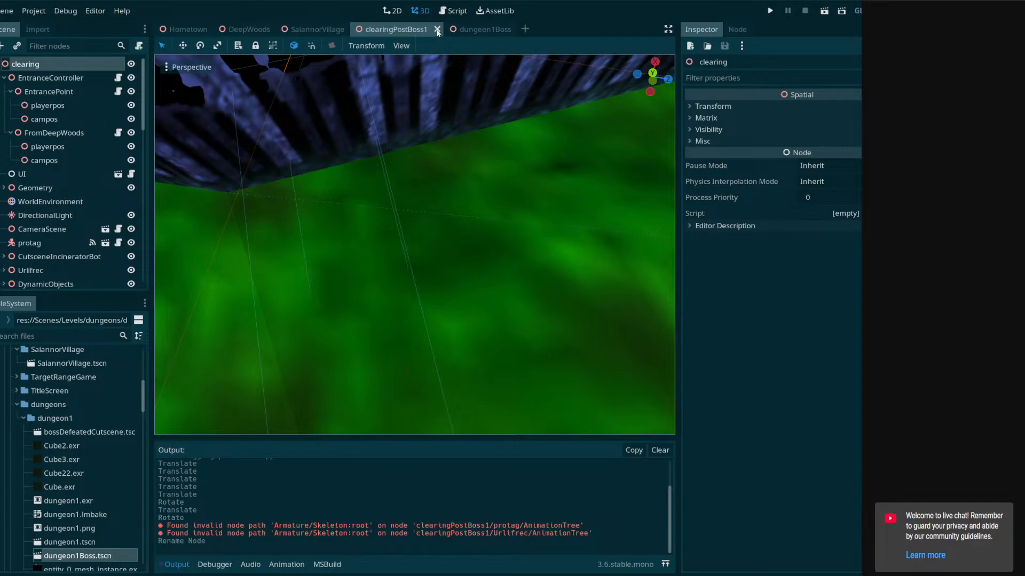
{"action": "left_click", "coordinate": [318, 30]}
{"action": "left_click", "coordinate": [396, 28]}
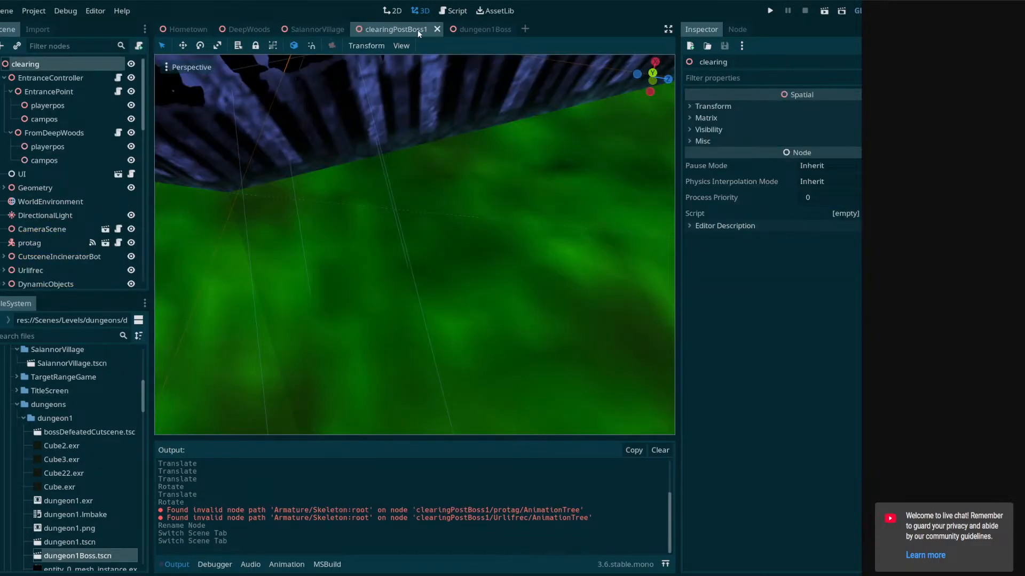
{"action": "scroll", "coordinate": [138, 371], "scroll_direction": "up", "scroll_amount": 5}
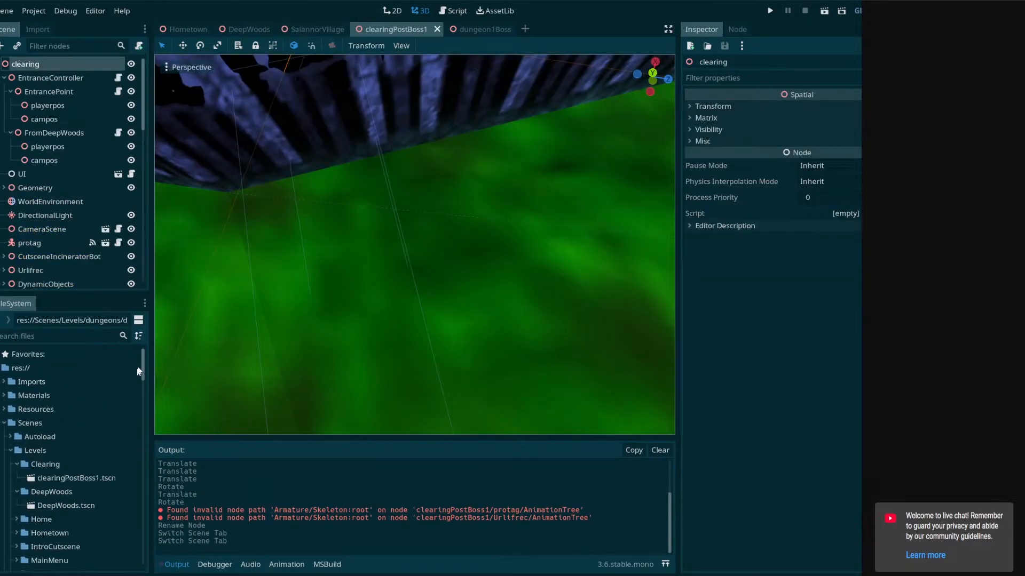
{"action": "left_click", "coordinate": [437, 30]}
{"action": "right_click", "coordinate": [91, 479]}
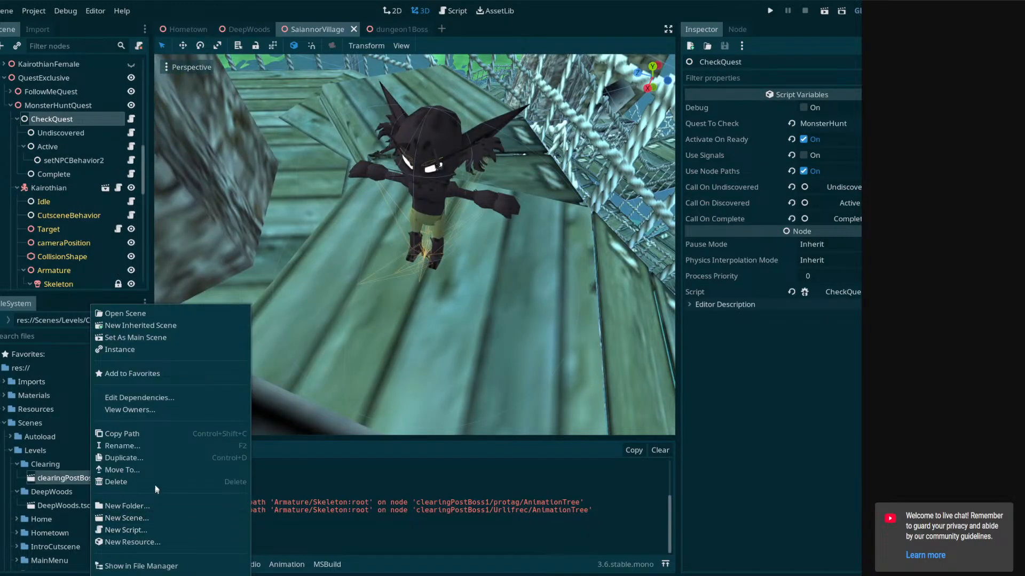
{"action": "left_click", "coordinate": [140, 446]}
{"action": "type", "text": "clearing"}
{"action": "key", "text": "Return"}
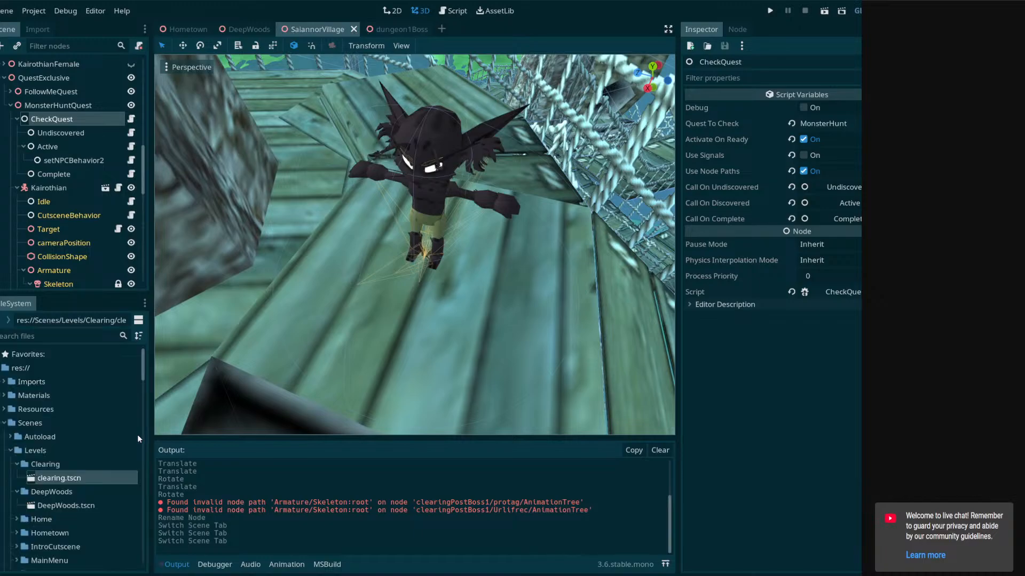
Save the SaiannorVillage scene and switch to the dungeon1Boss scene
{"action": "key", "text": "ctrl+s"}
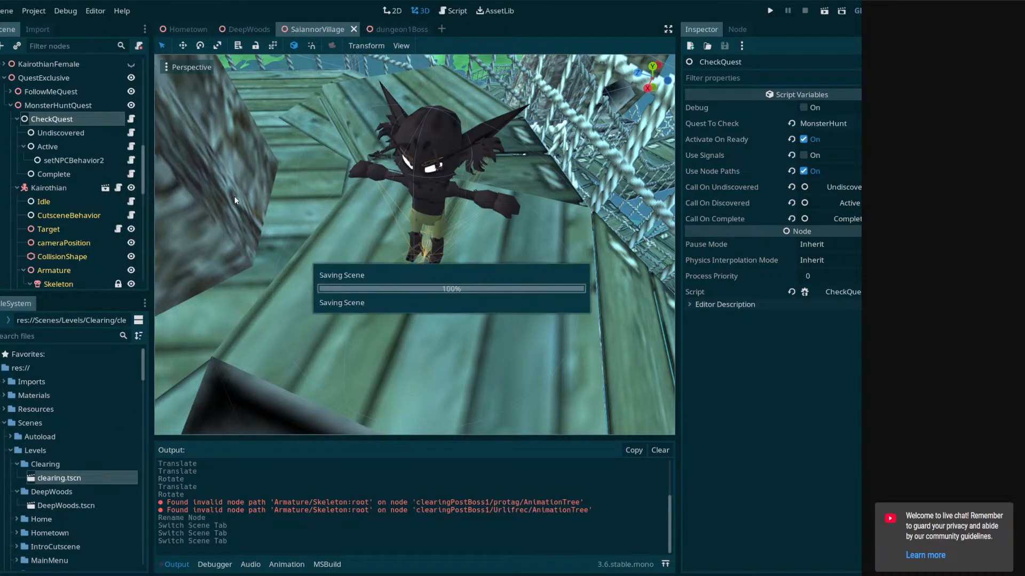
{"action": "left_click", "coordinate": [386, 28]}
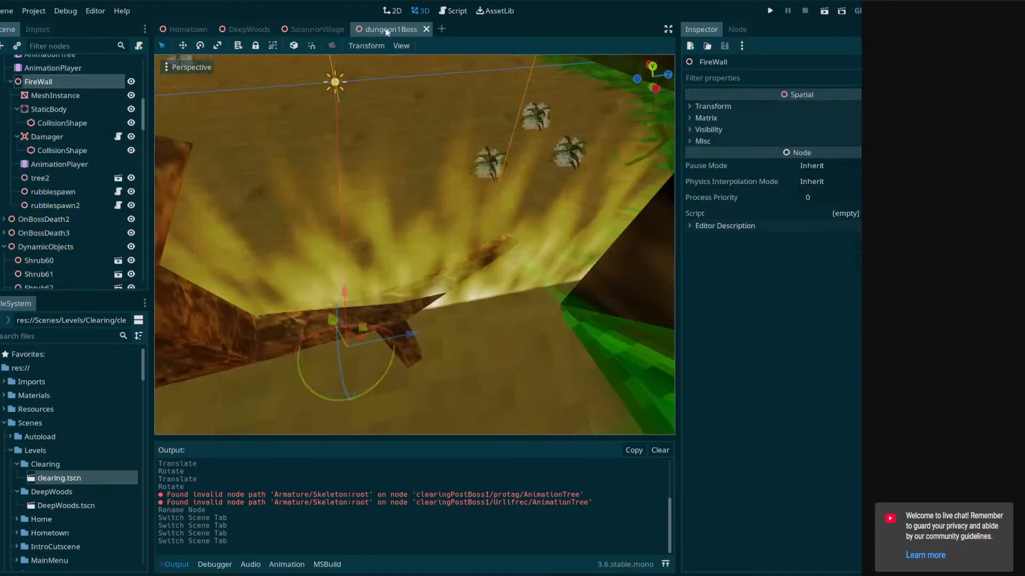
Close the dungeon1Boss scene and open clearing.tscn from the Clearing folder
{"action": "left_click", "coordinate": [426, 29]}
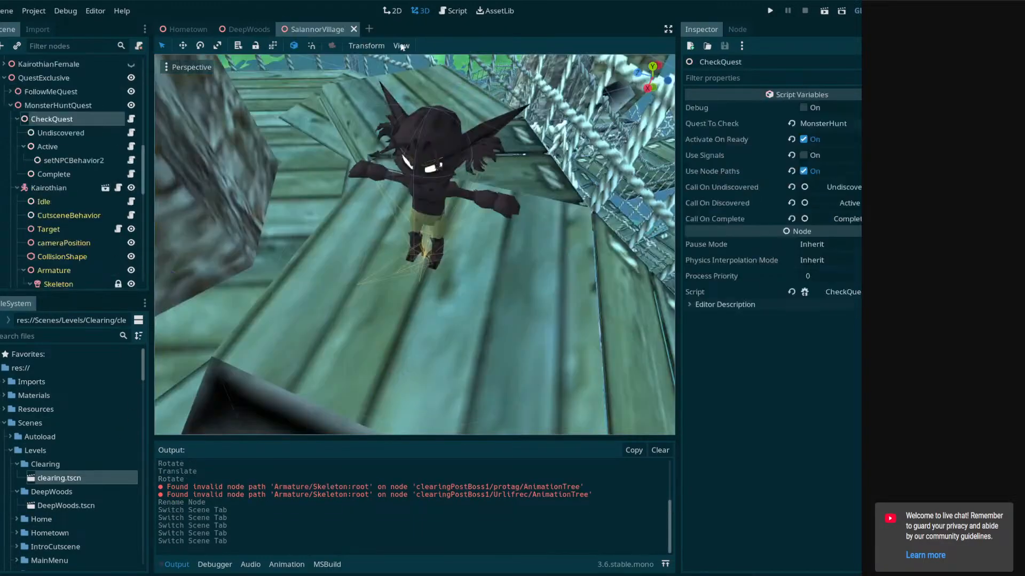
{"action": "left_click", "coordinate": [265, 31]}
{"action": "left_click", "coordinate": [289, 31]}
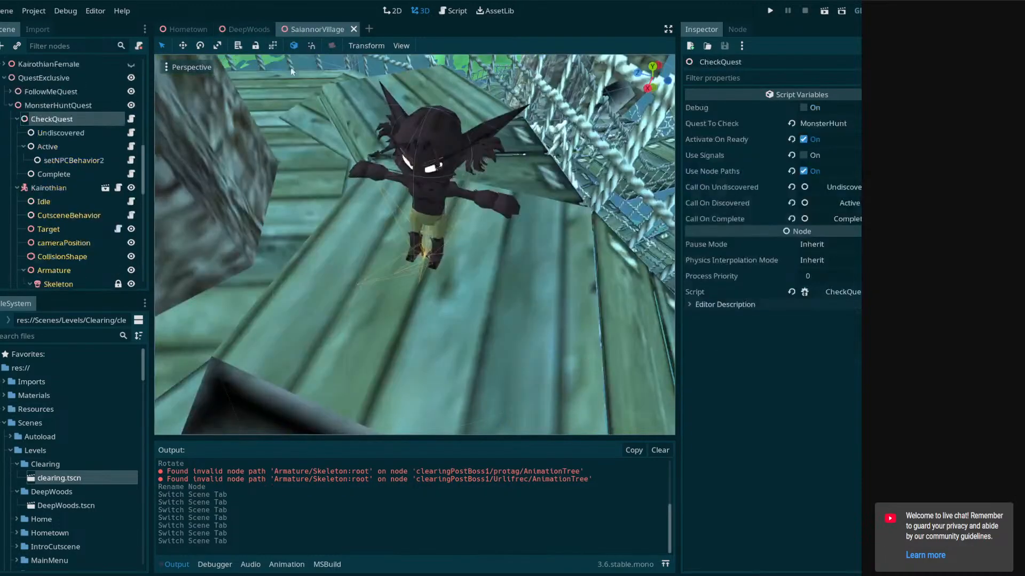
{"action": "double_click", "coordinate": [71, 478]}
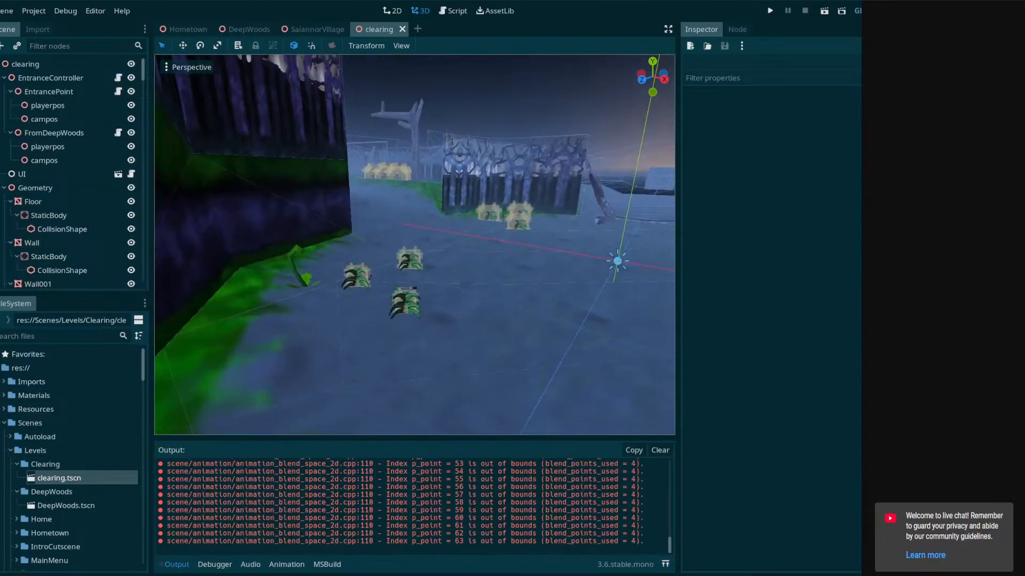
Preview the deactivate, inactive and active animations of the FireWall's AnimationPlayer in the clearing scene
{"action": "key", "text": "w"}
{"action": "right_click_drag", "start_coordinate": [414, 244], "coordinate": [288, 229]}
{"action": "key", "text": "w"}
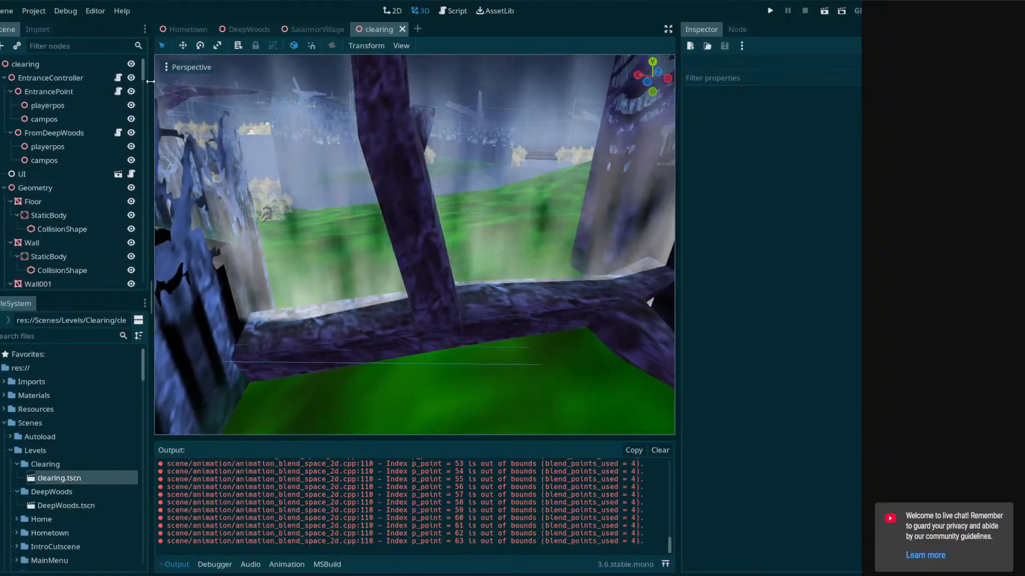
{"action": "left_click_drag", "start_coordinate": [143, 70], "coordinate": [132, 300]}
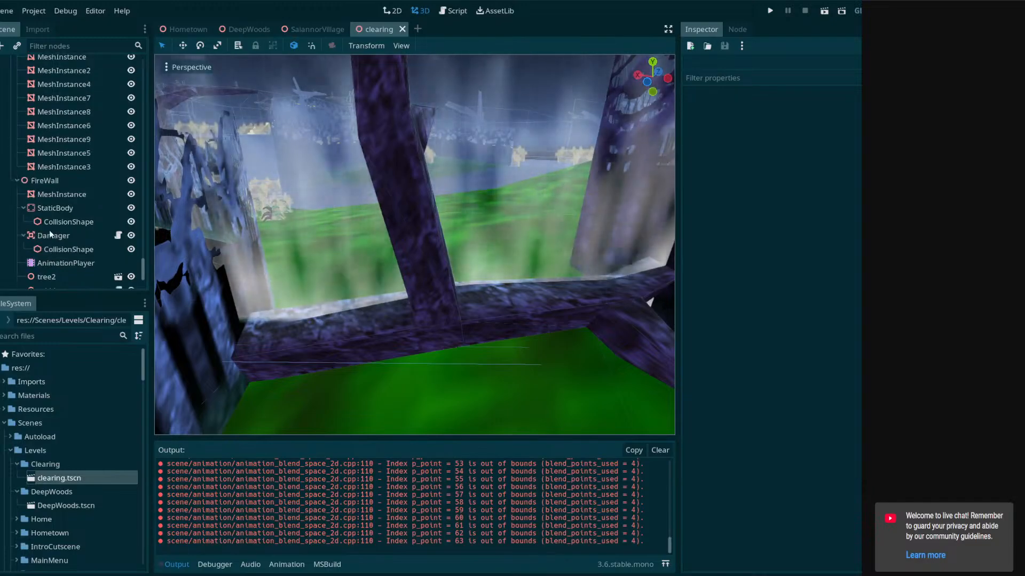
{"action": "scroll", "coordinate": [49, 229], "scroll_direction": "up", "scroll_amount": 4}
{"action": "scroll", "coordinate": [49, 228], "scroll_direction": "up", "scroll_amount": 1}
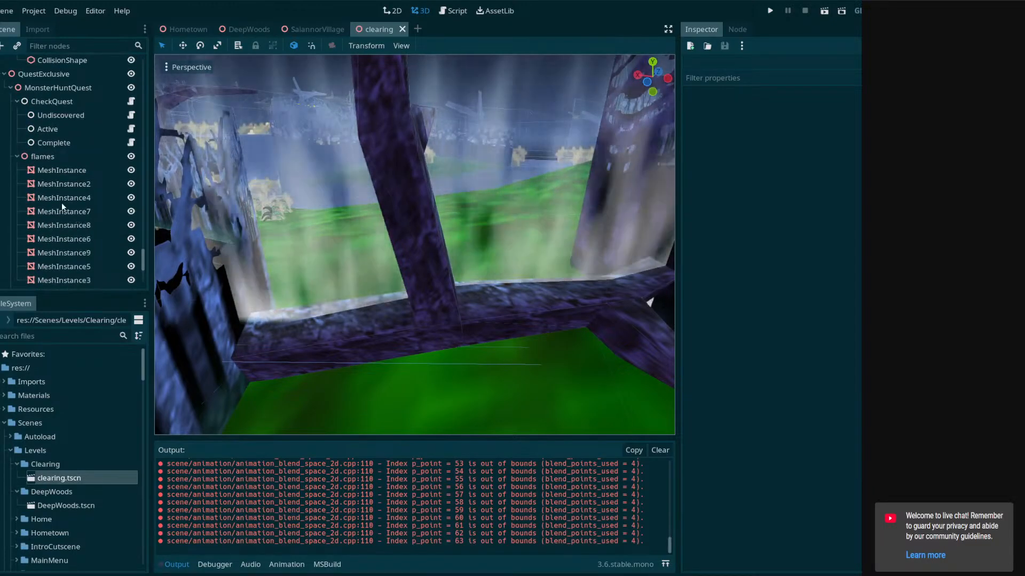
{"action": "scroll", "coordinate": [56, 197], "scroll_direction": "down", "scroll_amount": 5}
{"action": "left_click", "coordinate": [65, 234]}
{"action": "left_click", "coordinate": [366, 445]}
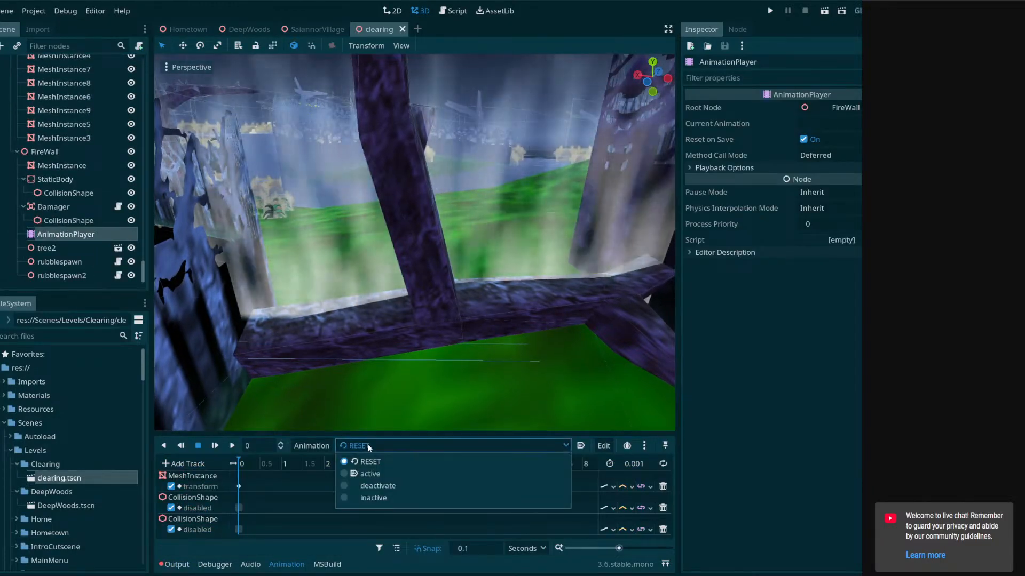
{"action": "left_click", "coordinate": [379, 486]}
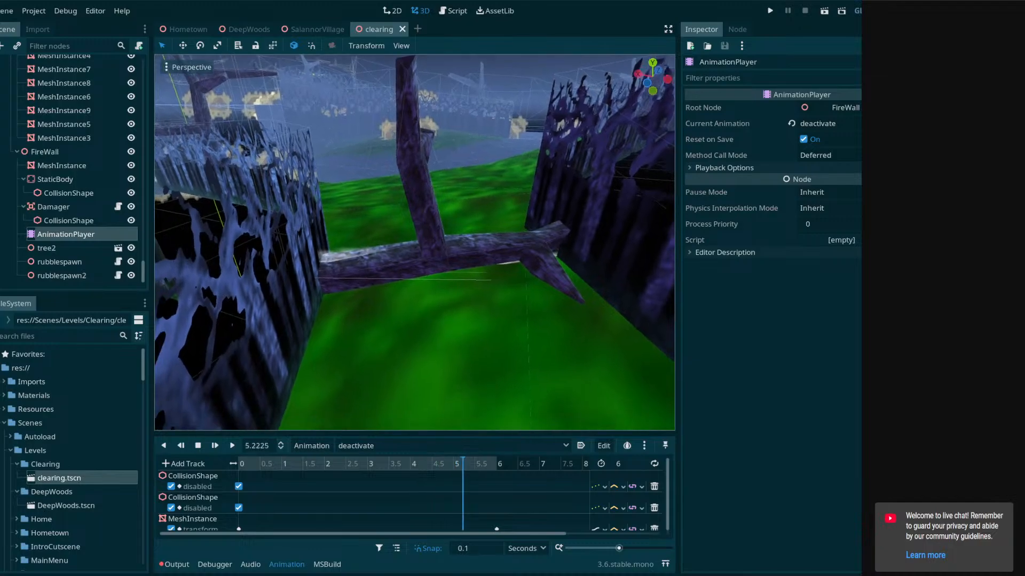
{"action": "left_click", "coordinate": [392, 445]}
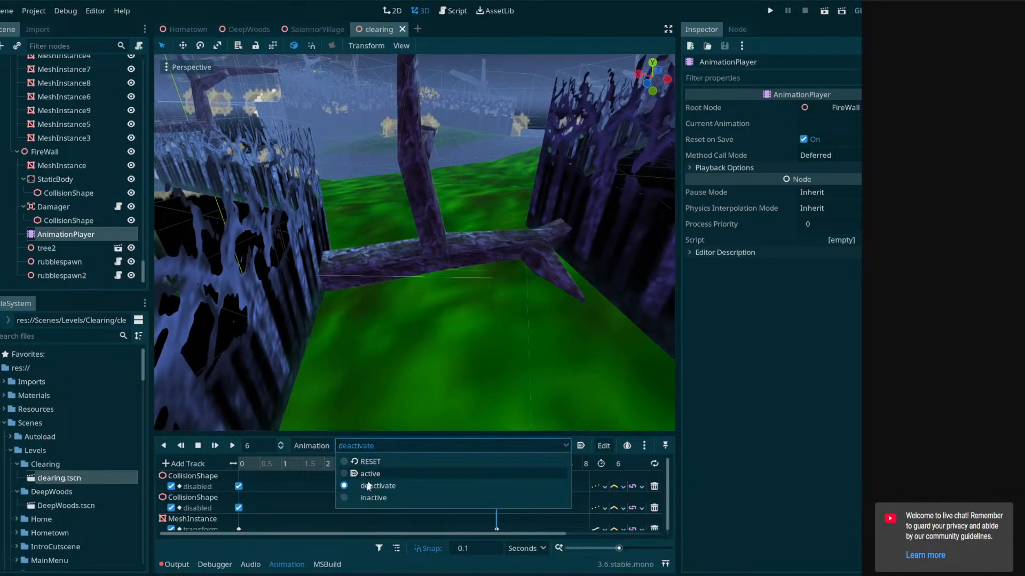
{"action": "left_click", "coordinate": [373, 498]}
{"action": "left_click", "coordinate": [369, 446]}
{"action": "left_click", "coordinate": [369, 474]}
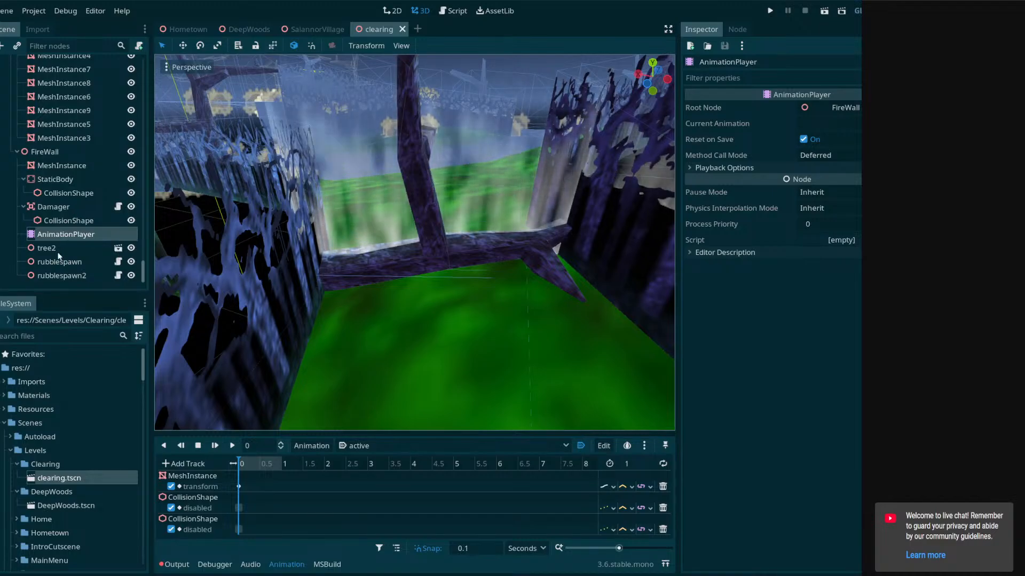
Add an AnimationPlayer node as a child of QuestExclusive
{"action": "scroll", "coordinate": [72, 236], "scroll_direction": "up", "scroll_amount": 5}
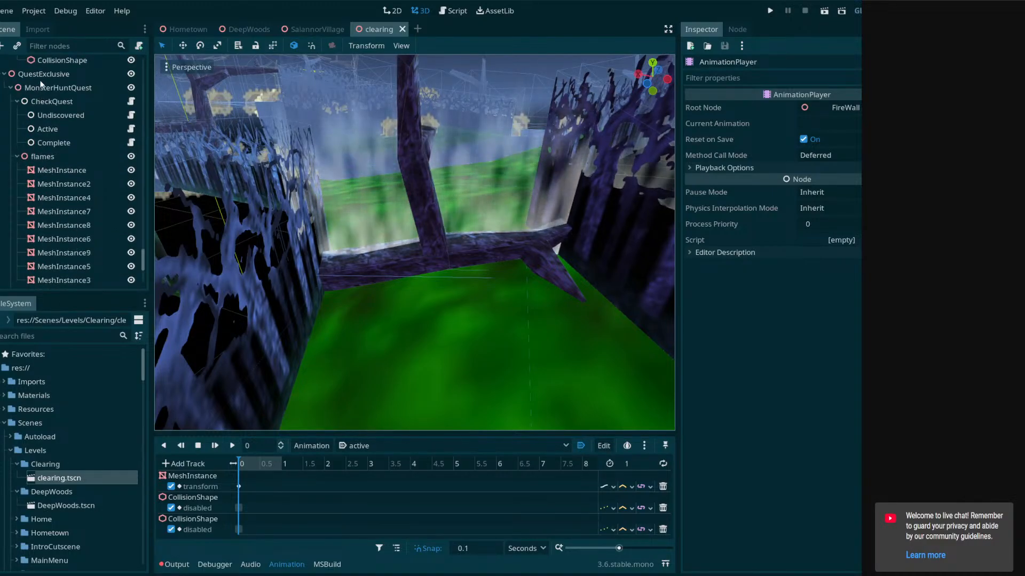
{"action": "right_click", "coordinate": [40, 76]}
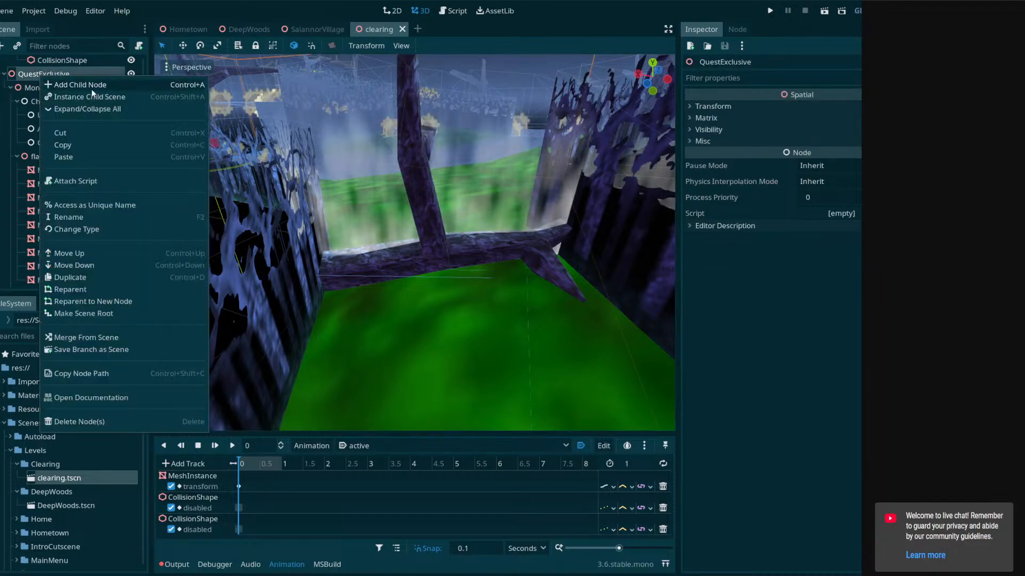
{"action": "left_click", "coordinate": [91, 87]}
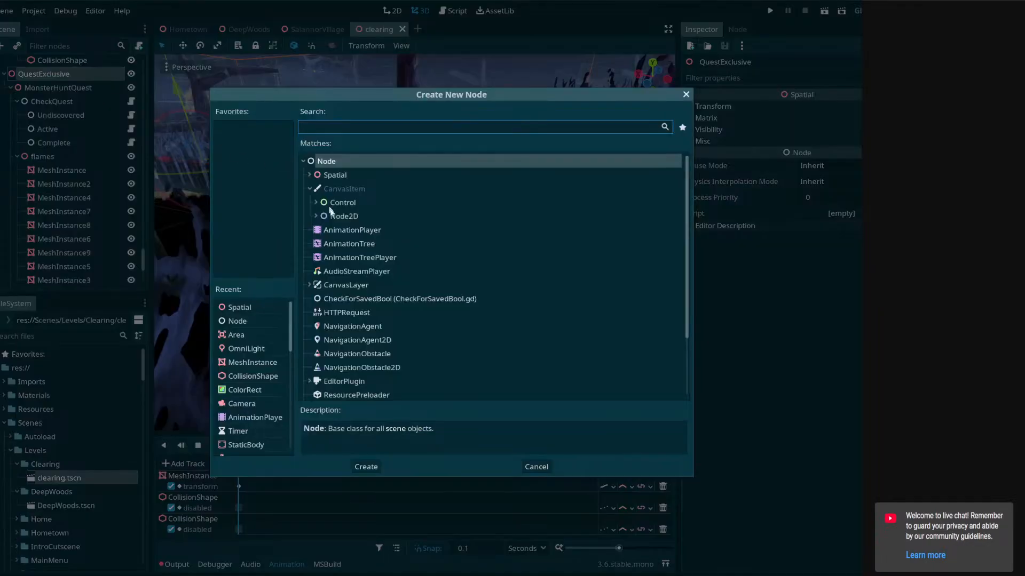
{"action": "double_click", "coordinate": [345, 231]}
{"action": "left_click", "coordinate": [71, 266]}
{"action": "left_click", "coordinate": [72, 276]}
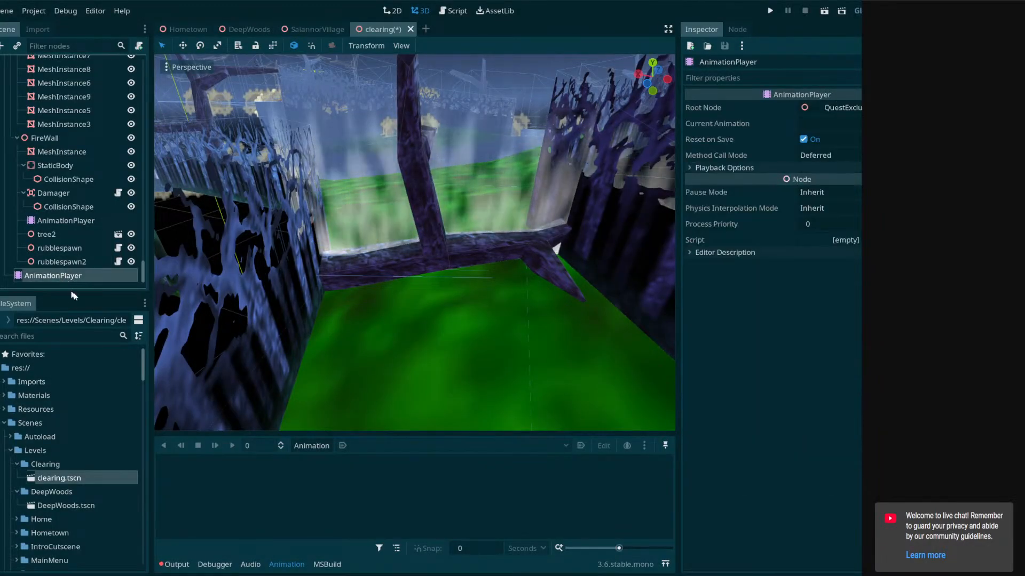
{"action": "scroll", "coordinate": [47, 216], "scroll_direction": "up", "scroll_amount": 10}
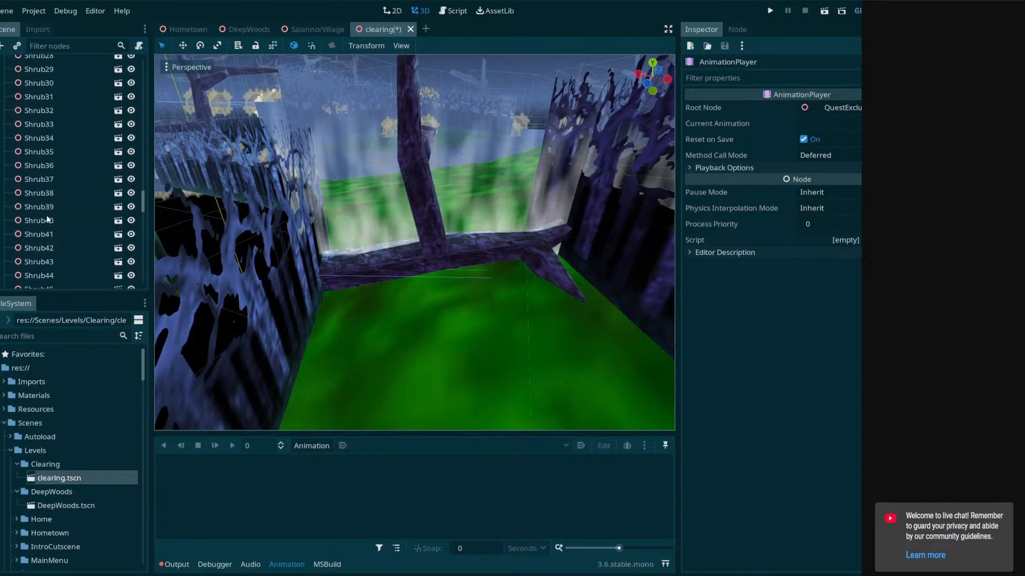
{"action": "scroll", "coordinate": [46, 215], "scroll_direction": "up", "scroll_amount": 10}
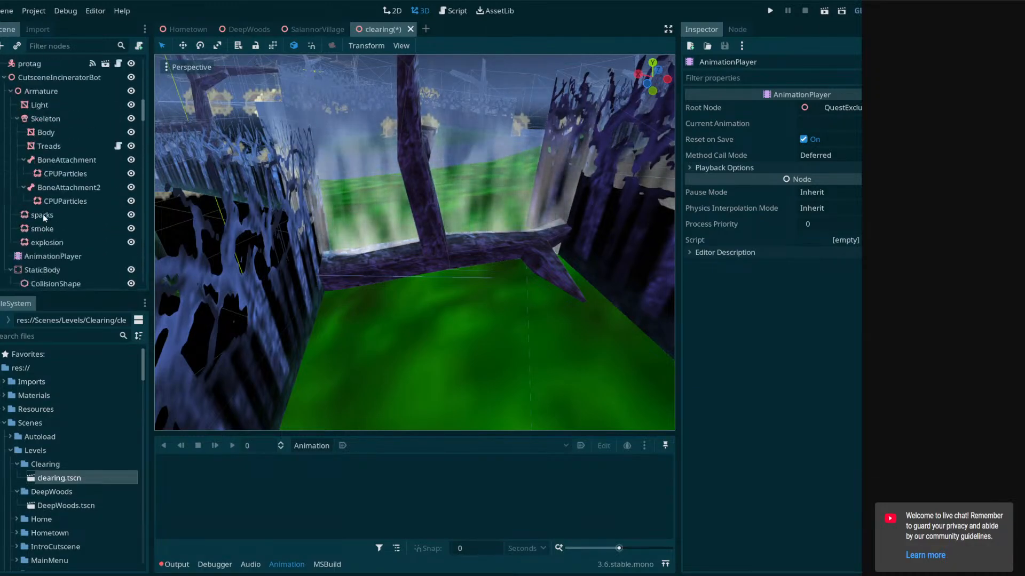
{"action": "scroll", "coordinate": [43, 215], "scroll_direction": "up", "scroll_amount": 2}
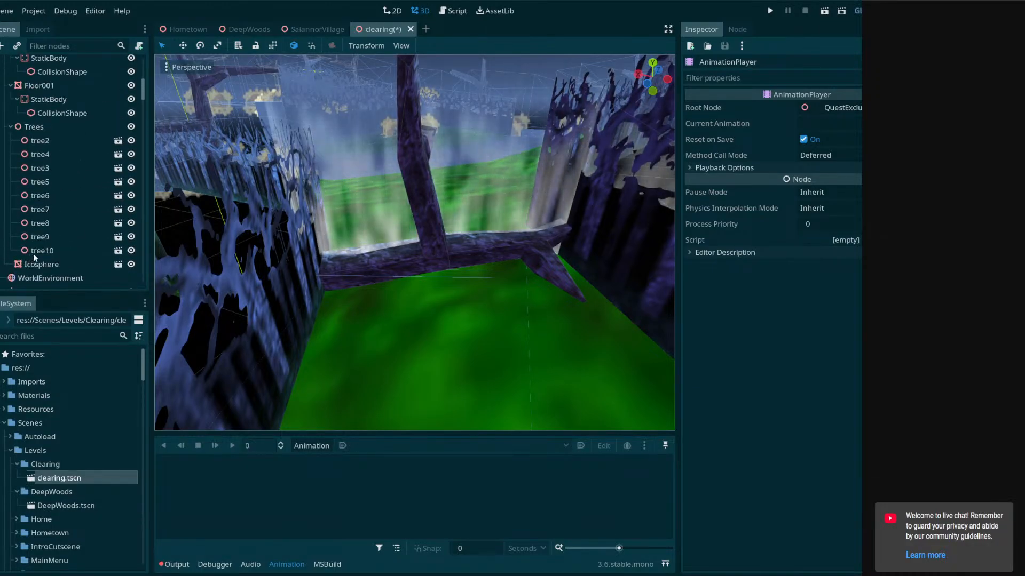
{"action": "scroll", "coordinate": [64, 169], "scroll_direction": "down", "scroll_amount": 4}
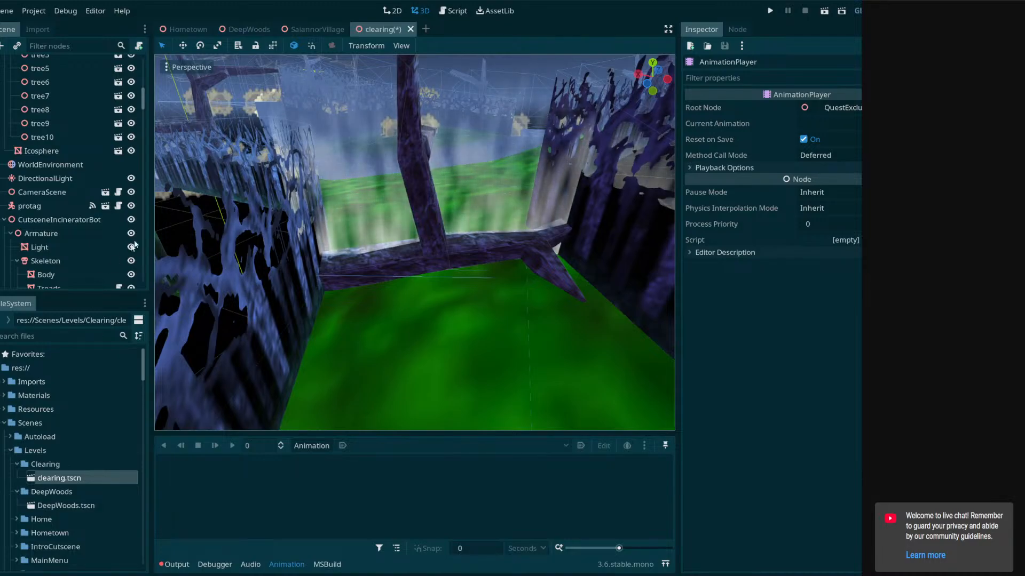
{"action": "left_click_drag", "start_coordinate": [143, 105], "coordinate": [143, 275]}
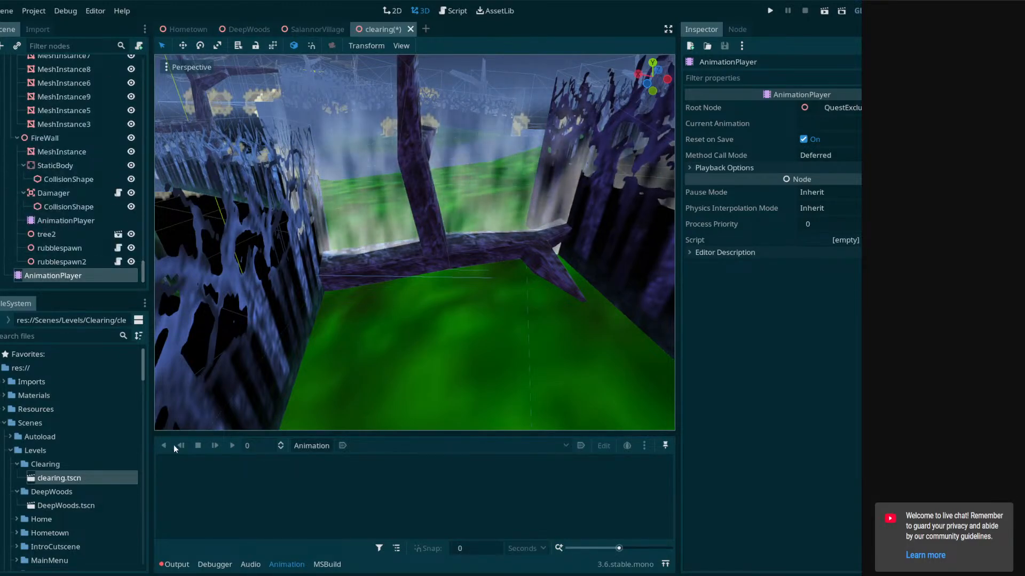
{"action": "left_click", "coordinate": [71, 478]}
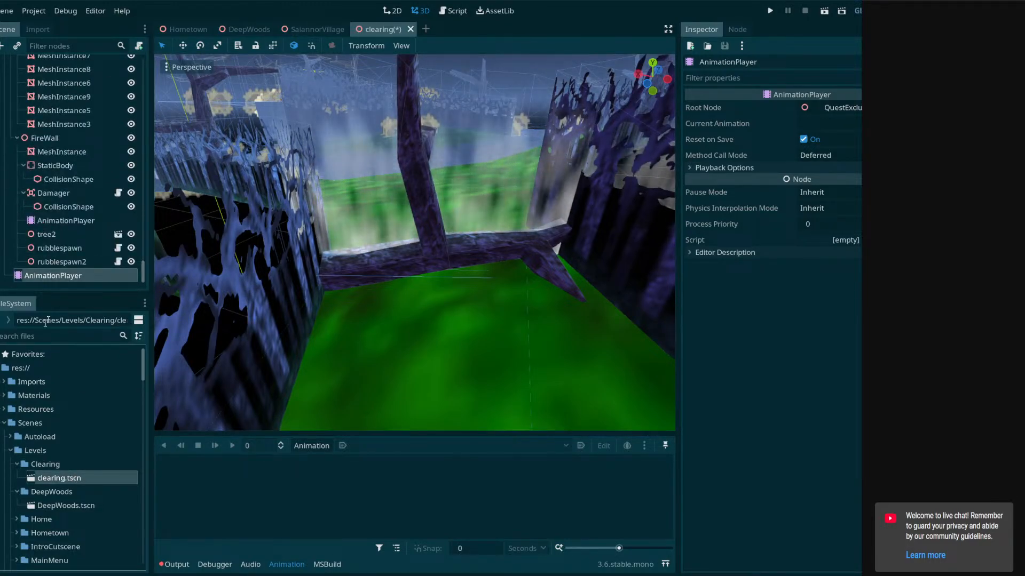
{"action": "left_click", "coordinate": [311, 446]}
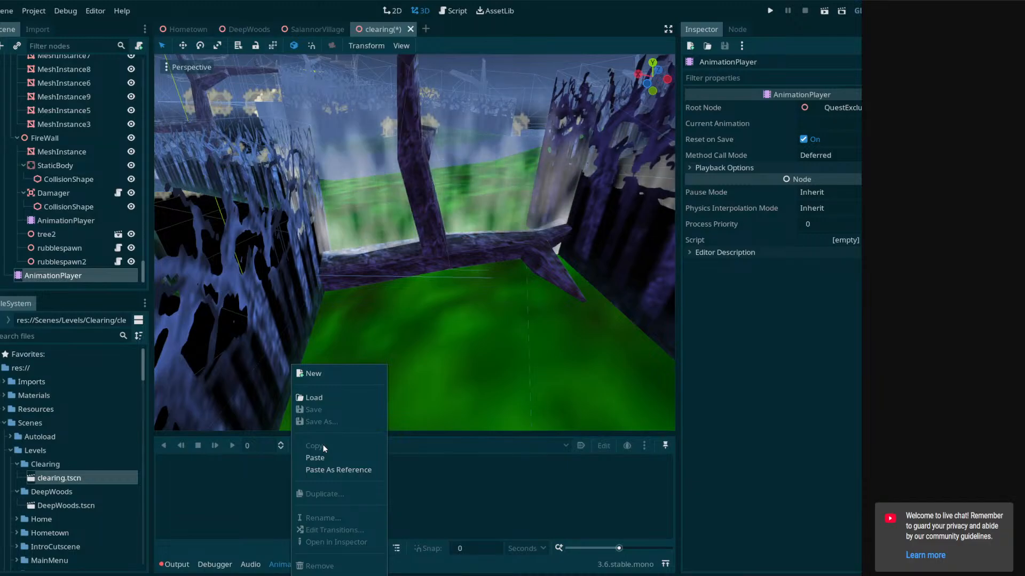
{"action": "left_click", "coordinate": [266, 479]}
Load Resources/sky/EnvironmentBurned.tres as the WorldEnvironment node's environment
{"action": "left_click_drag", "start_coordinate": [142, 281], "coordinate": [143, 70]}
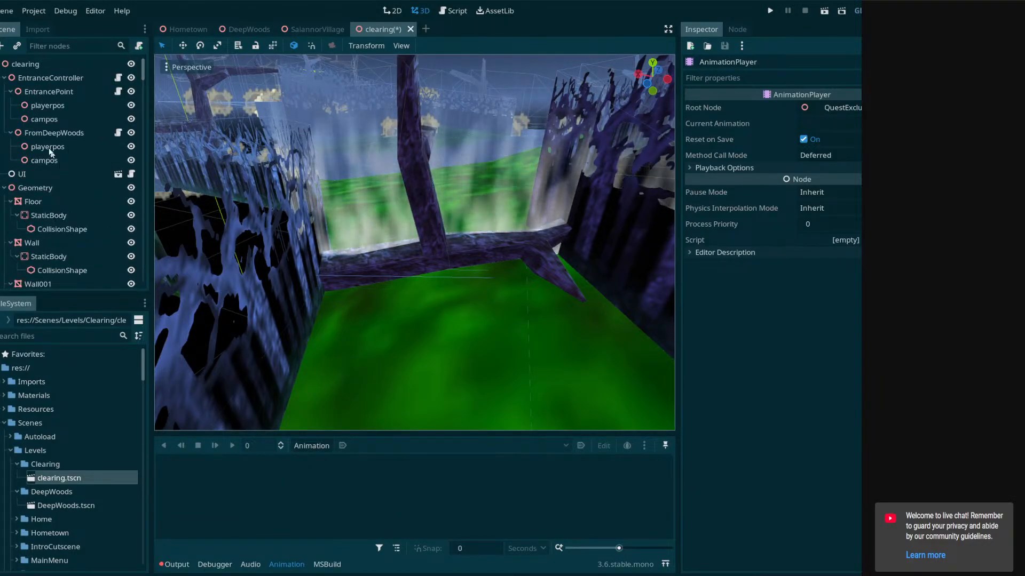
{"action": "scroll", "coordinate": [47, 144], "scroll_direction": "down", "scroll_amount": 10}
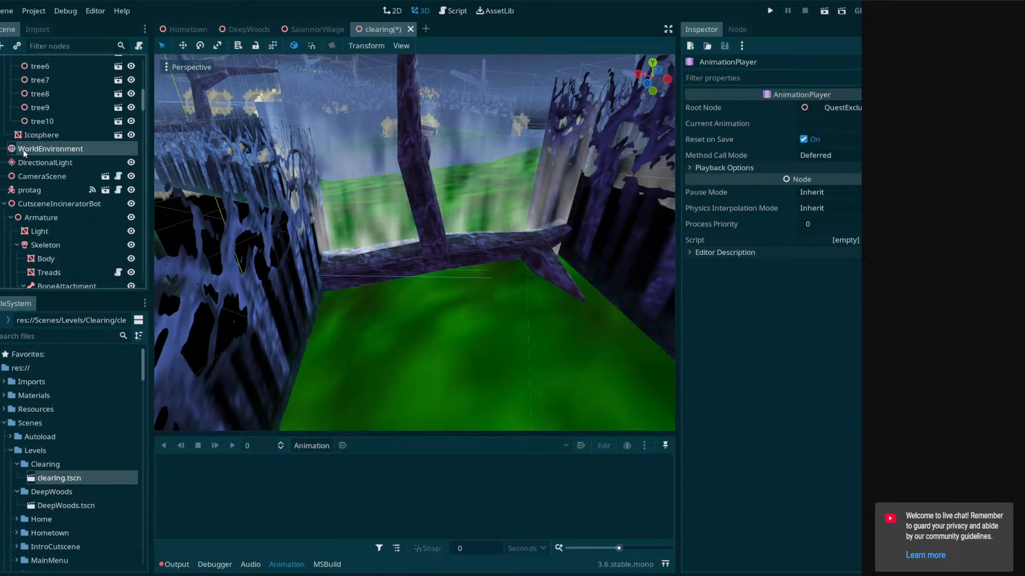
{"action": "left_click", "coordinate": [24, 151]}
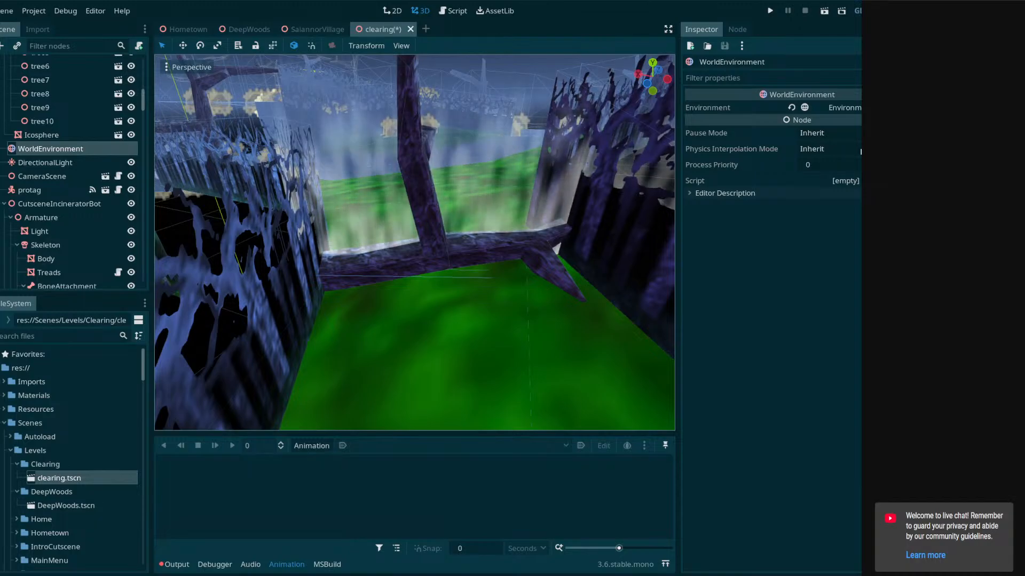
{"action": "left_click", "coordinate": [857, 107]}
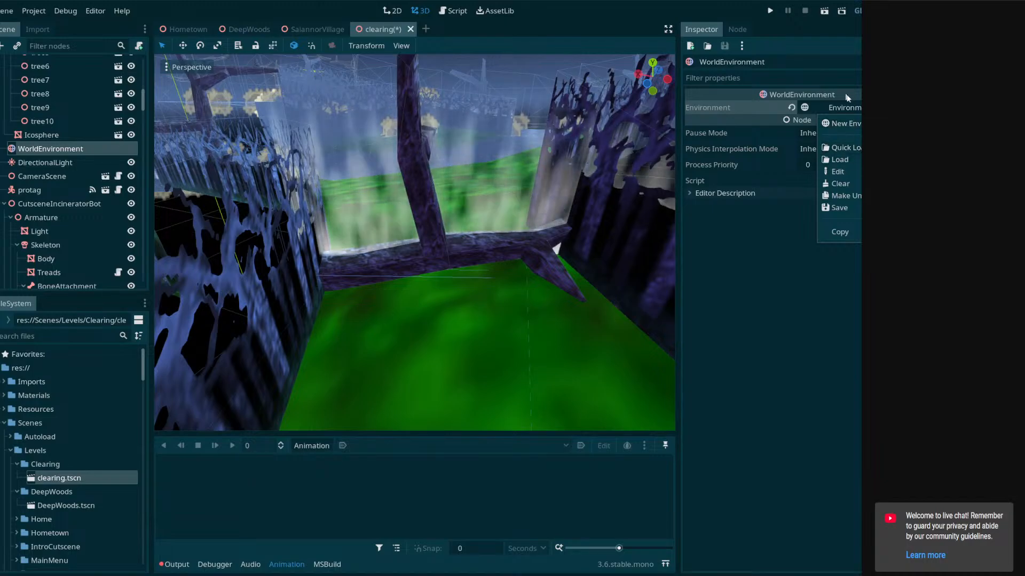
{"action": "left_click", "coordinate": [858, 149]}
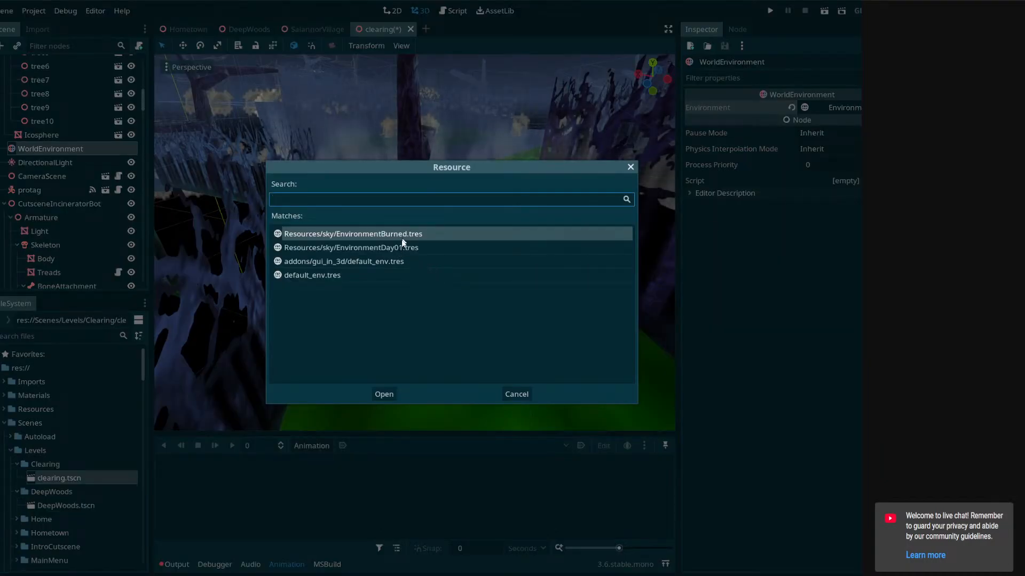
{"action": "left_click", "coordinate": [382, 400]}
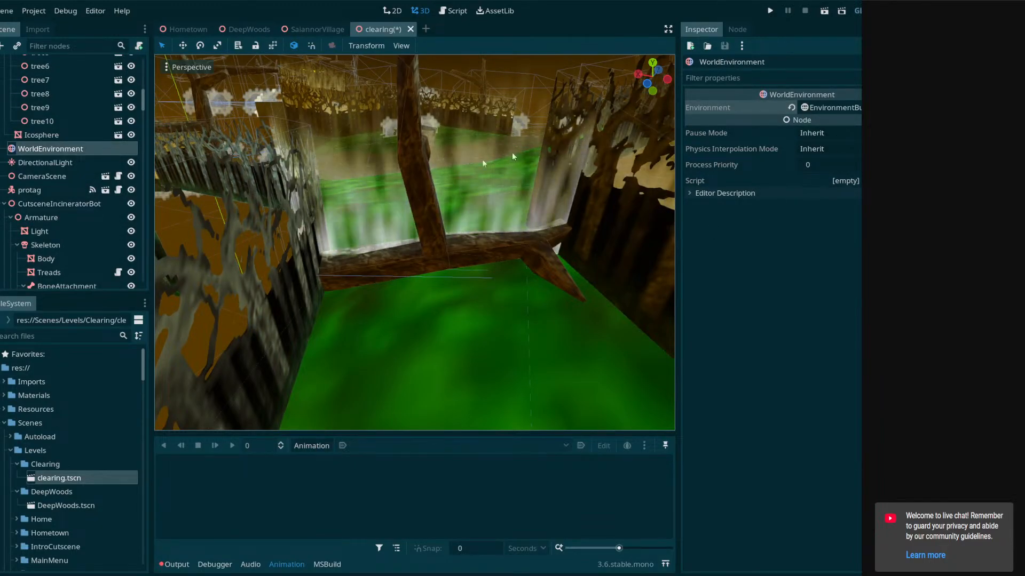
Create a new animation named cutscene01 in QuestExclusive's AnimationPlayer, keeping the WorldEnvironment node selected
{"action": "mouse_move", "coordinate": [150, 103]}
{"action": "left_mouse_down"}
{"action": "mouse_move", "coordinate": [146, 289]}
{"action": "mouse_move", "coordinate": [146, 60]}
{"action": "mouse_move", "coordinate": [145, 98]}
{"action": "left_mouse_up"}
{"action": "left_click", "coordinate": [73, 278]}
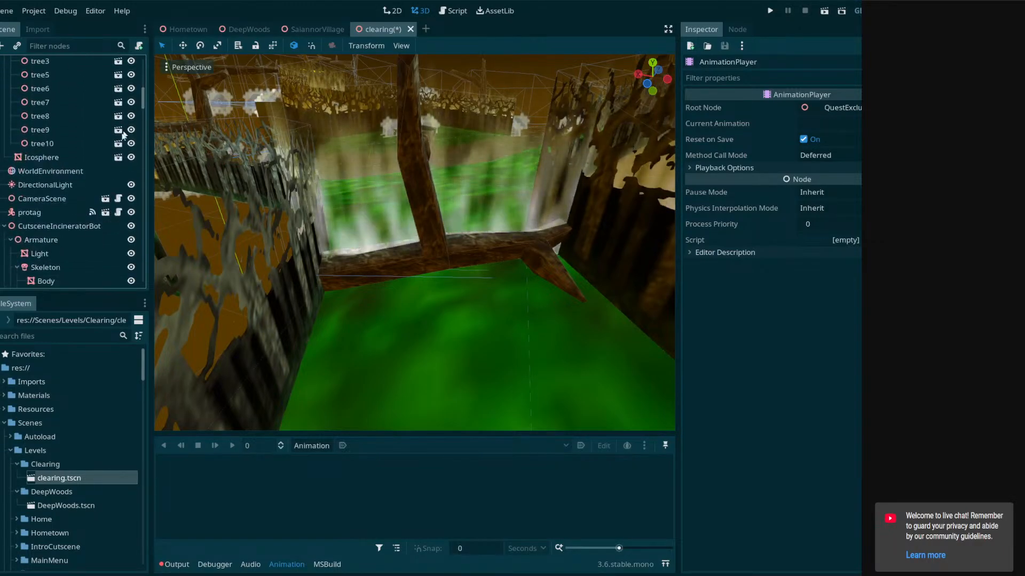
{"action": "left_click", "coordinate": [87, 170]}
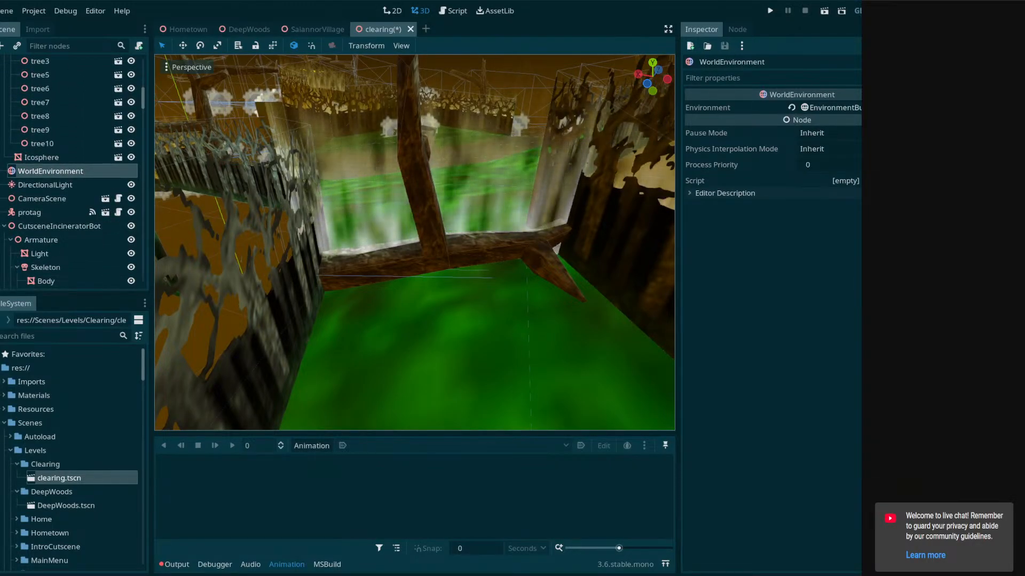
{"action": "left_click", "coordinate": [314, 447]}
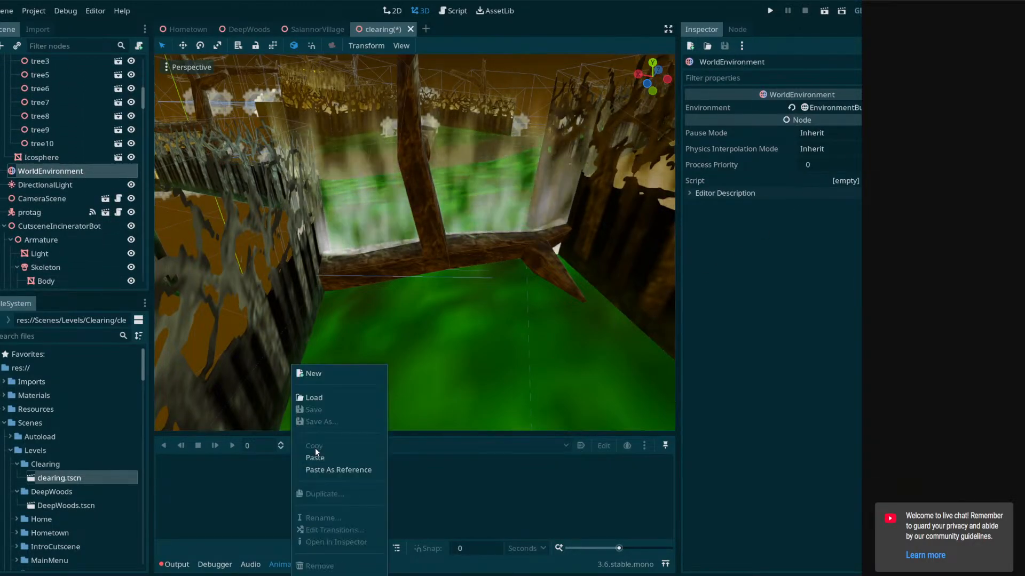
{"action": "left_click", "coordinate": [328, 379]}
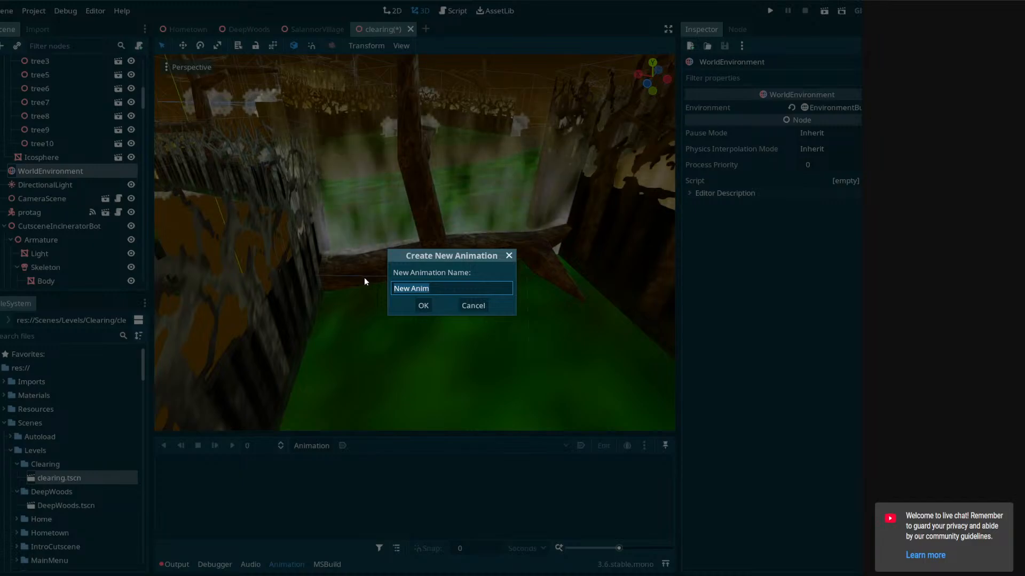
{"action": "type", "text": "cutscene01"}
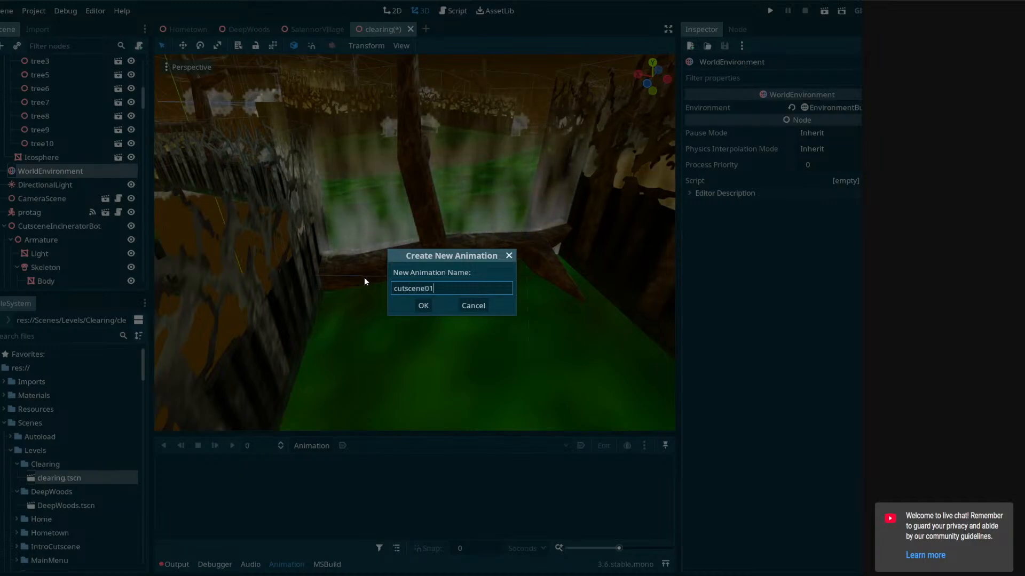
{"action": "key", "text": "Return"}
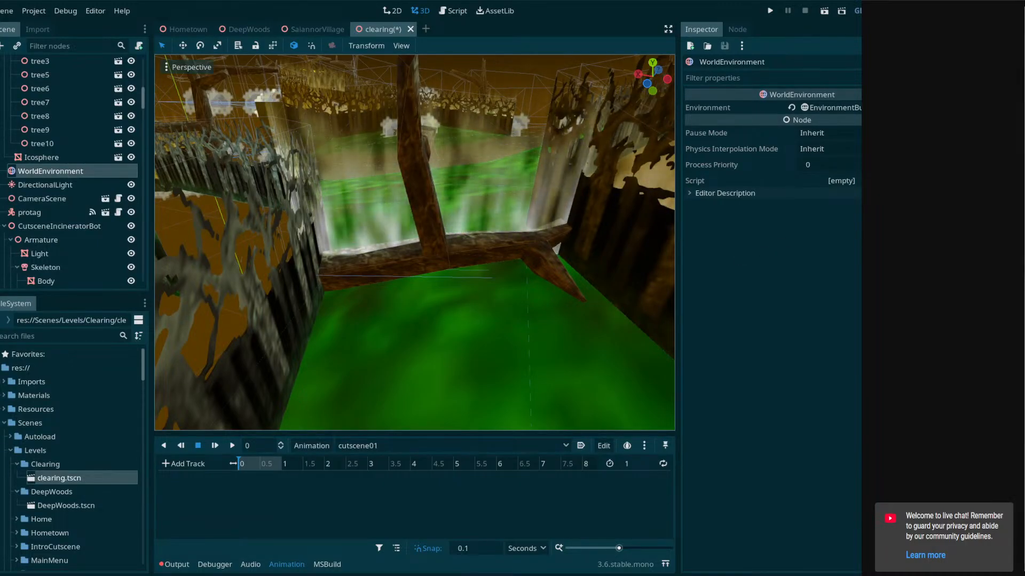
Add a track to cutscene01 for the WorldEnvironment's environment property, with a key at 0 seconds
{"action": "left_click", "coordinate": [901, 107]}
{"action": "left_click", "coordinate": [415, 306]}
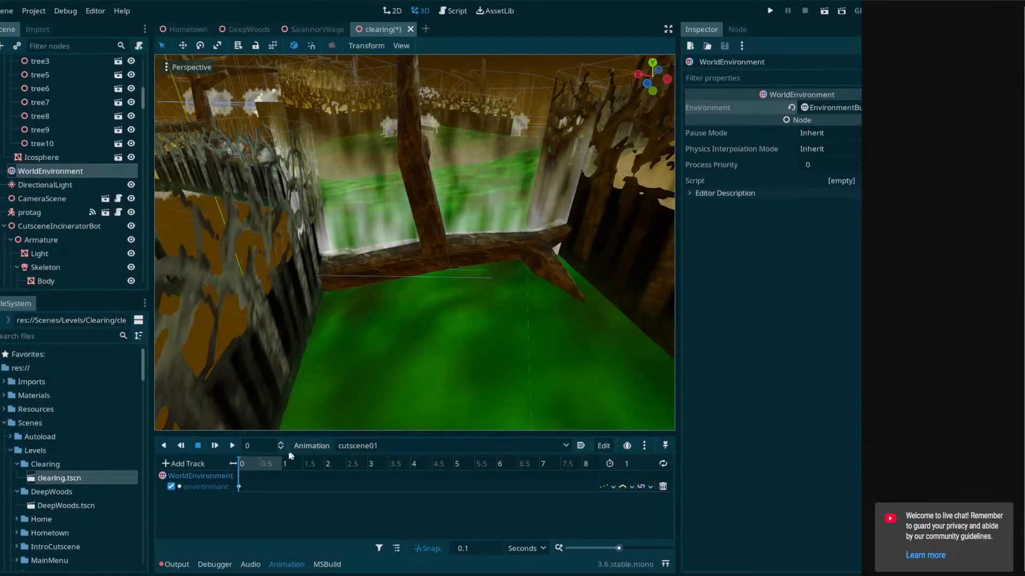
{"action": "right_click_drag", "start_coordinate": [418, 347], "coordinate": [417, 320]}
{"action": "right_click_drag", "start_coordinate": [370, 400], "coordinate": [195, 263]}
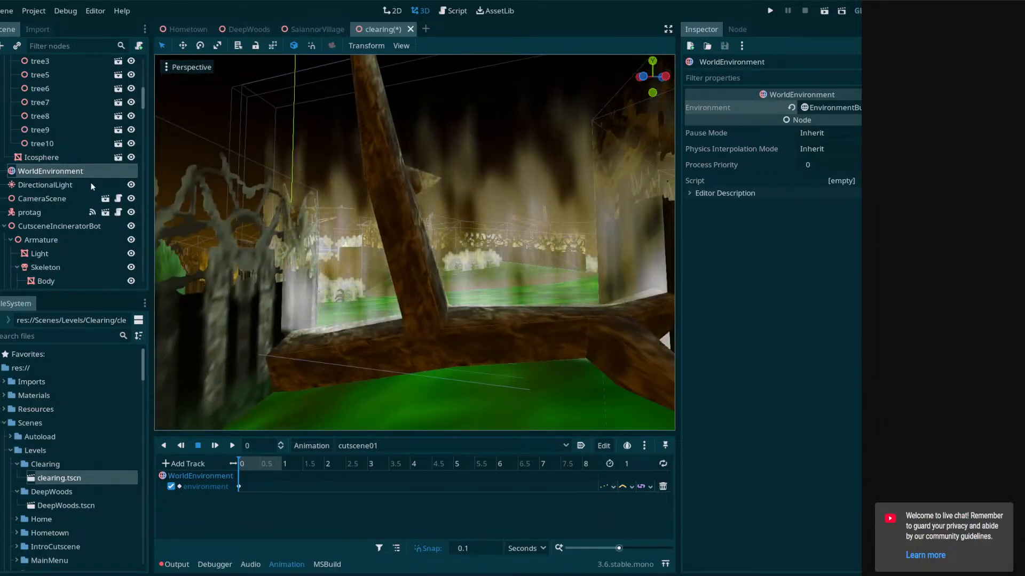
Copy the hex value of the horizon color from the WorldEnvironment's procedural sky
{"action": "left_click", "coordinate": [45, 185]}
{"action": "left_click", "coordinate": [854, 144]}
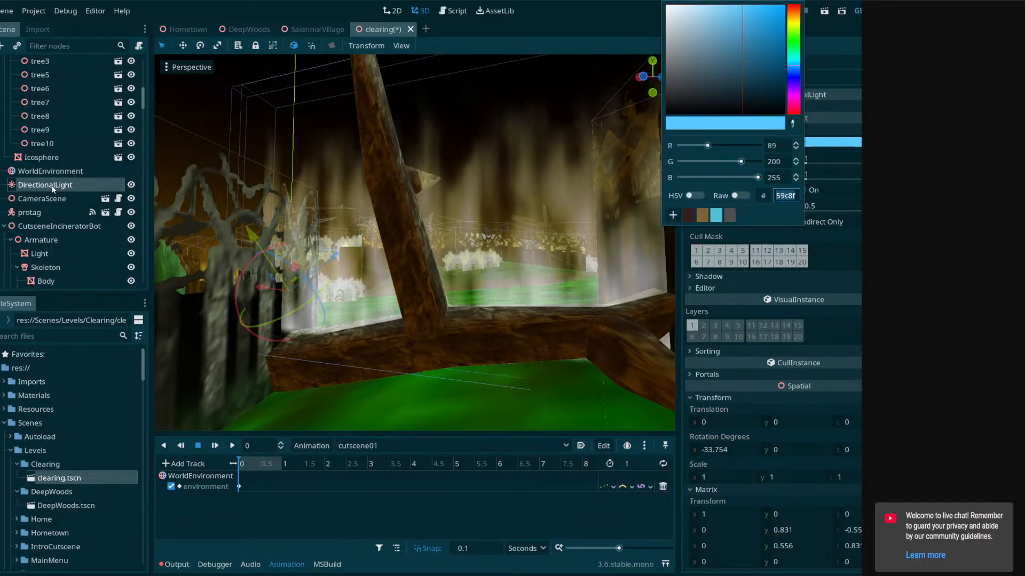
{"action": "left_click", "coordinate": [50, 171]}
{"action": "left_click", "coordinate": [835, 108]}
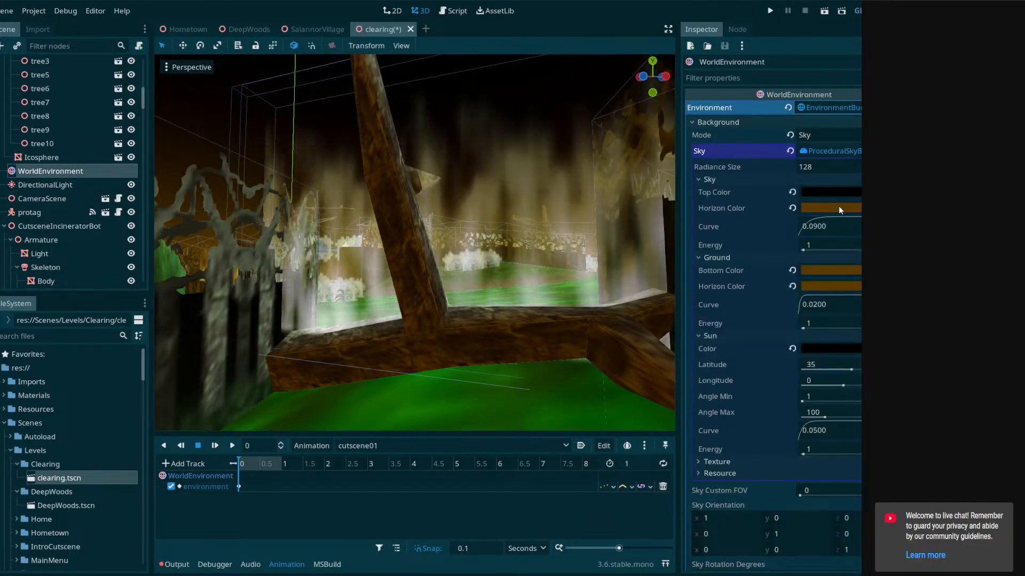
{"action": "left_click", "coordinate": [832, 207]}
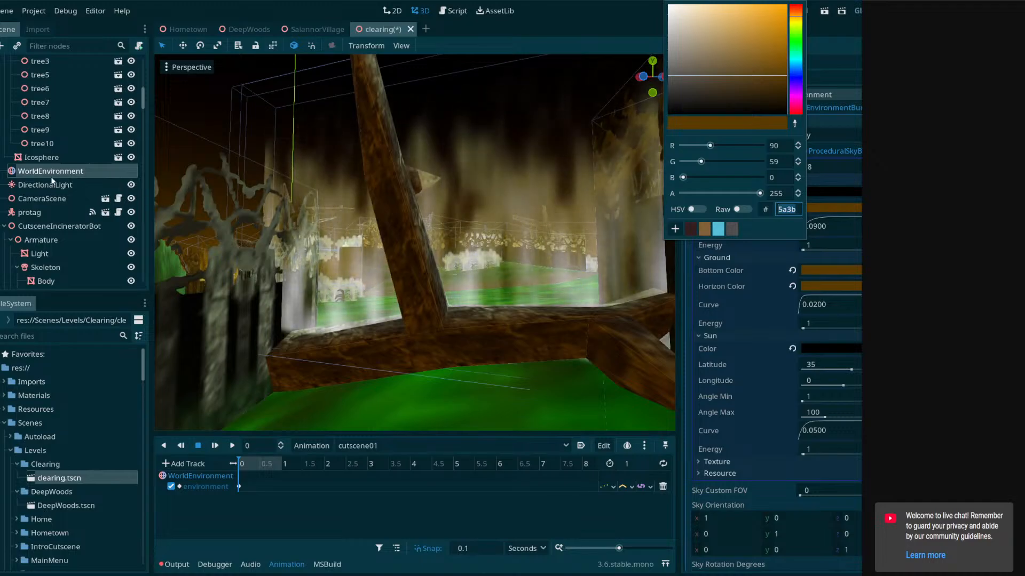
Set the DirectionalLight's color to hex 5a3b00, the same brown as the burned sky's horizon
{"action": "left_click", "coordinate": [46, 185]}
{"action": "left_click", "coordinate": [854, 144]}
{"action": "type", "text": "3b00"}
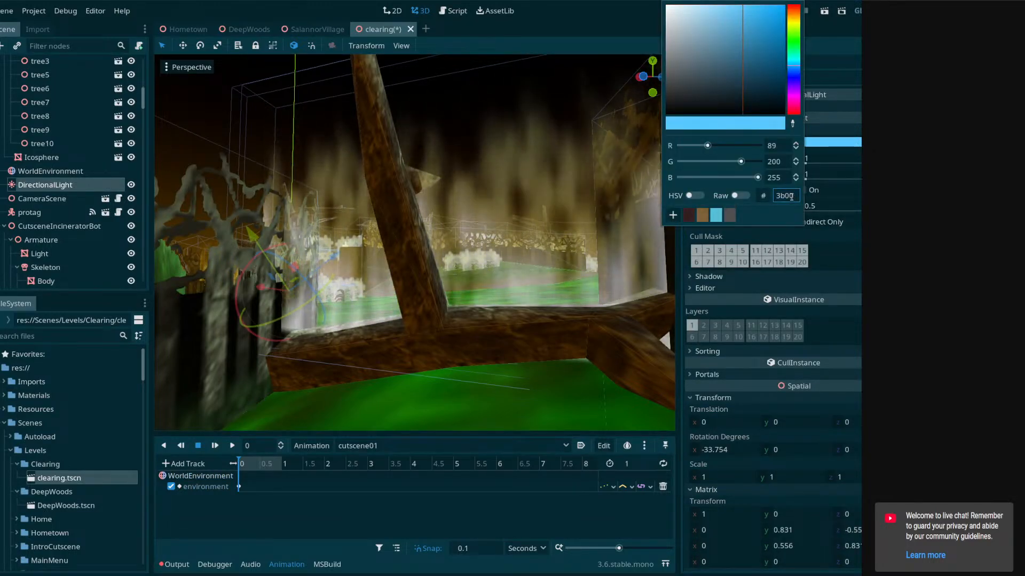
{"action": "key", "text": "Return"}
Add a track to cutscene01 for the DirectionalLight's light_color property, with a key at 0 seconds
{"action": "right_click_drag", "start_coordinate": [550, 252], "coordinate": [611, 296]}
{"action": "mouse_move", "coordinate": [414, 242]}
{"action": "right_mouse_down"}
{"action": "mouse_move", "coordinate": [278, 235]}
{"action": "mouse_move", "coordinate": [267, 248]}
{"action": "mouse_move", "coordinate": [395, 250]}
{"action": "mouse_move", "coordinate": [385, 261]}
{"action": "mouse_move", "coordinate": [377, 254]}
{"action": "mouse_move", "coordinate": [387, 251]}
{"action": "mouse_move", "coordinate": [235, 235]}
{"action": "mouse_move", "coordinate": [414, 249]}
{"action": "right_mouse_up"}
{"action": "key", "text": "s"}
{"action": "key", "text": "s"}
{"action": "key", "text": "w"}
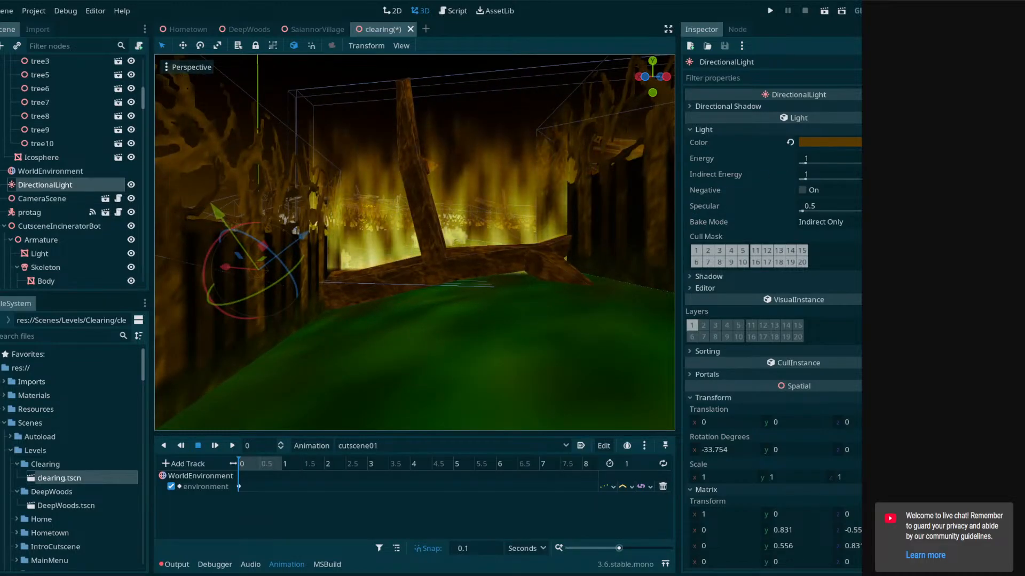
{"action": "left_click", "coordinate": [907, 142]}
{"action": "left_click", "coordinate": [411, 305]}
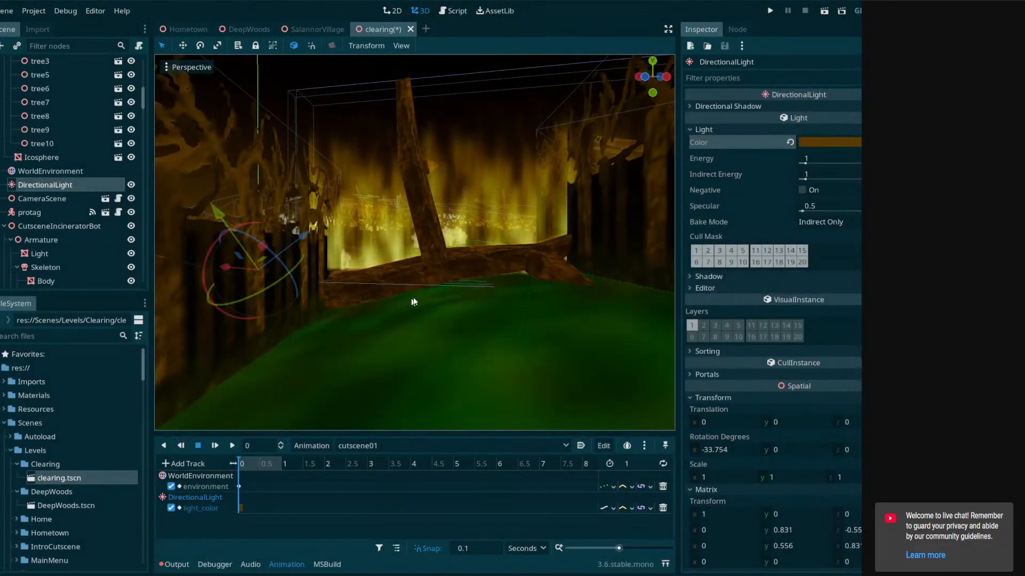
Check the brown lighting around the fallen logs and save the clearing scene
{"action": "right_click_drag", "start_coordinate": [414, 243], "coordinate": [438, 243]}
{"action": "key", "text": "w"}
{"action": "key", "text": "s"}
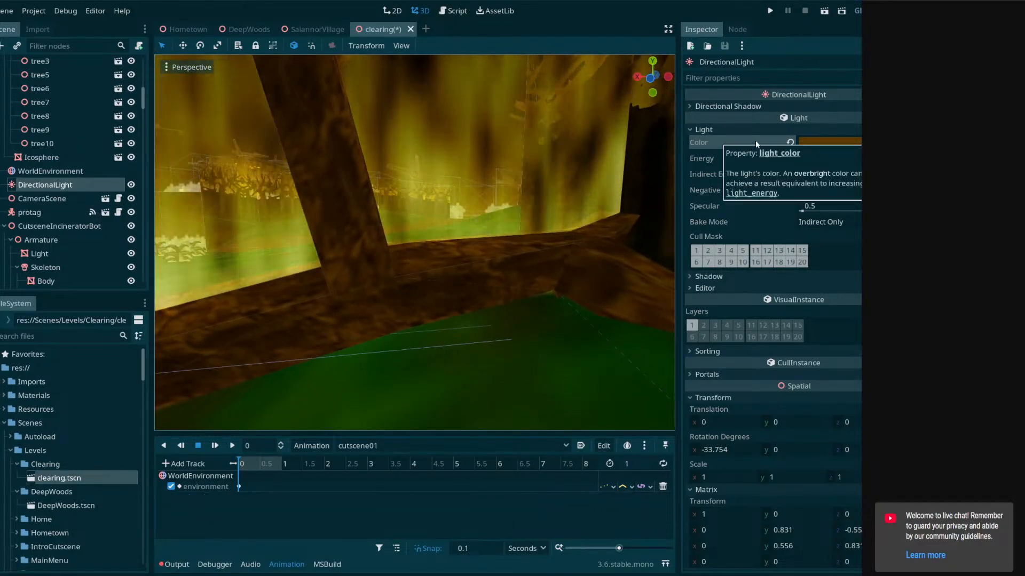
{"action": "right_click_drag", "start_coordinate": [497, 295], "coordinate": [485, 297]}
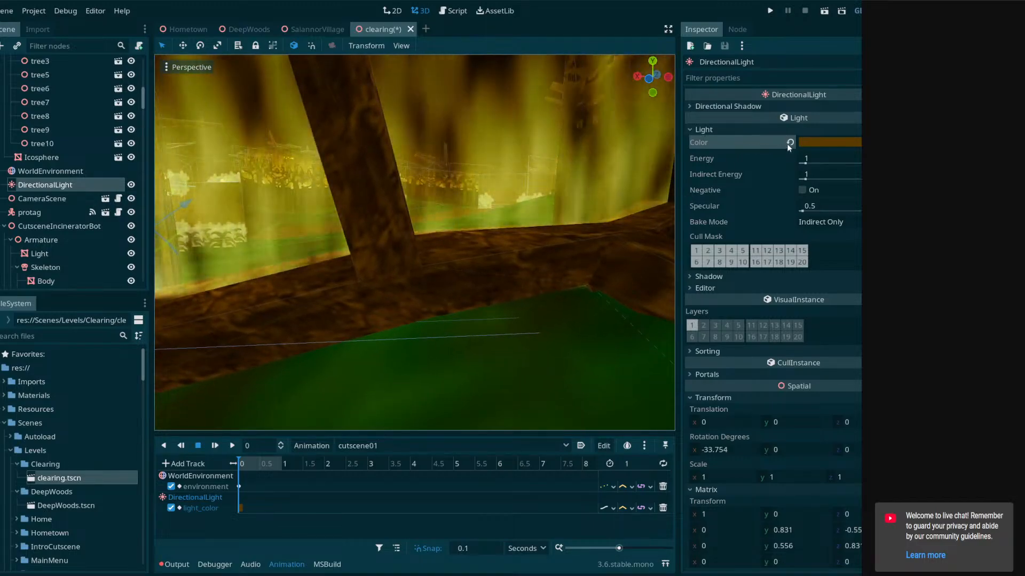
{"action": "key", "text": "ctrl+s"}
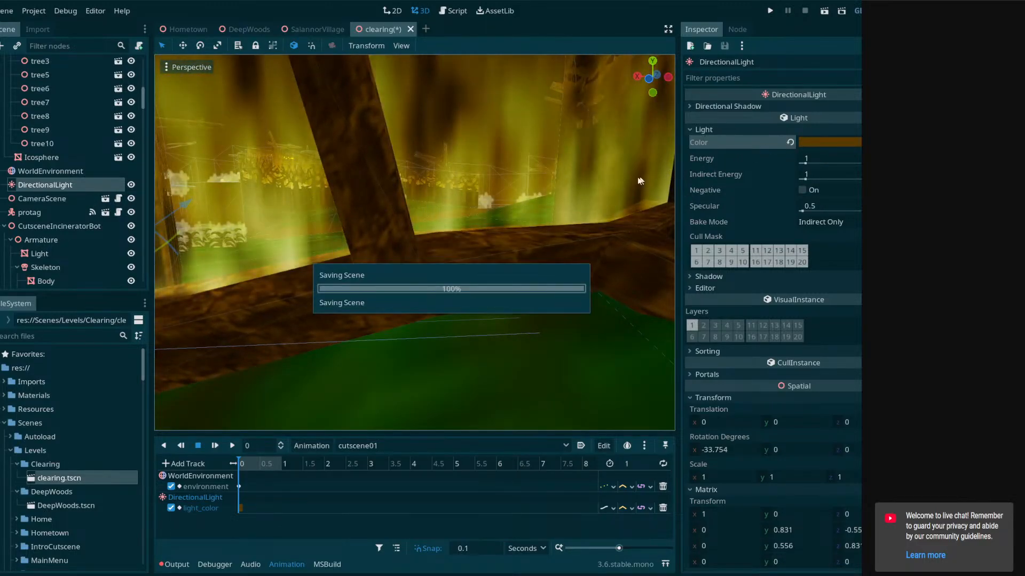
Quit the Godot editor and switch to the OBS window
{"action": "key", "text": "s"}
{"action": "right_click_drag", "start_coordinate": [348, 290], "coordinate": [451, 251]}
{"action": "key", "text": "s"}
{"action": "key", "text": "w"}
{"action": "right_click_drag", "start_coordinate": [455, 250], "coordinate": [450, 252]}
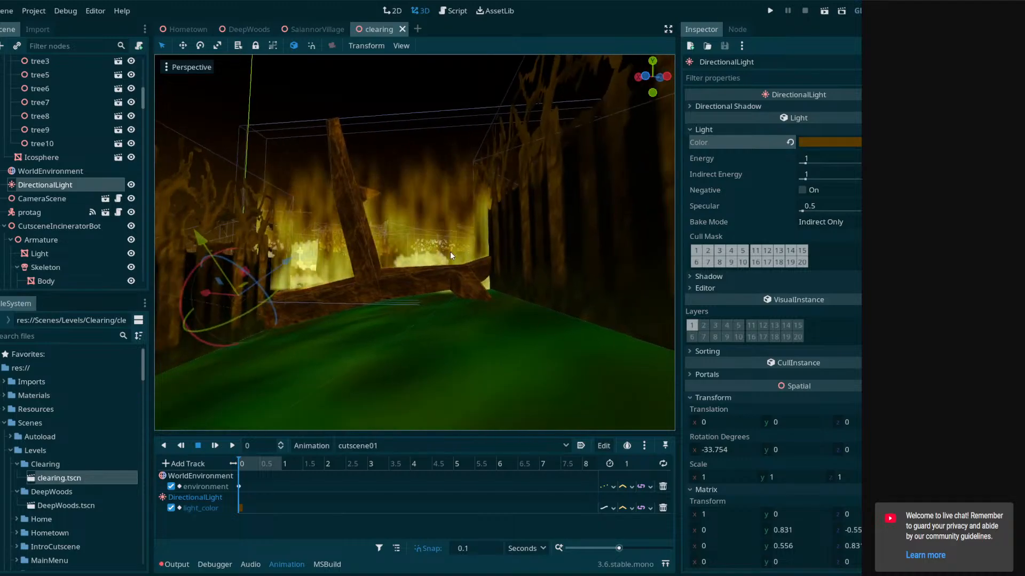
{"action": "key", "text": "ctrl+q"}
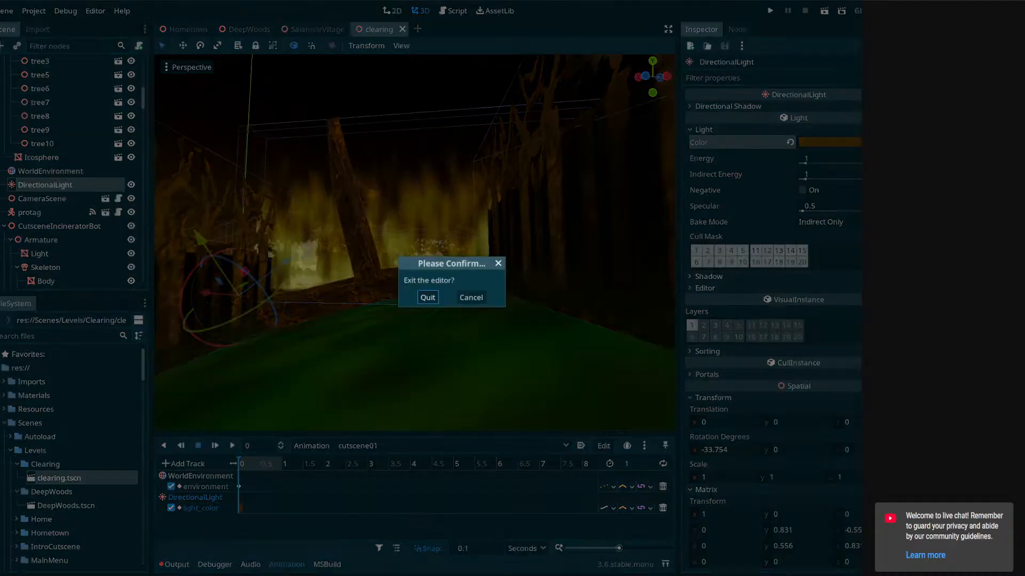
{"action": "left_click", "coordinate": [430, 294]}
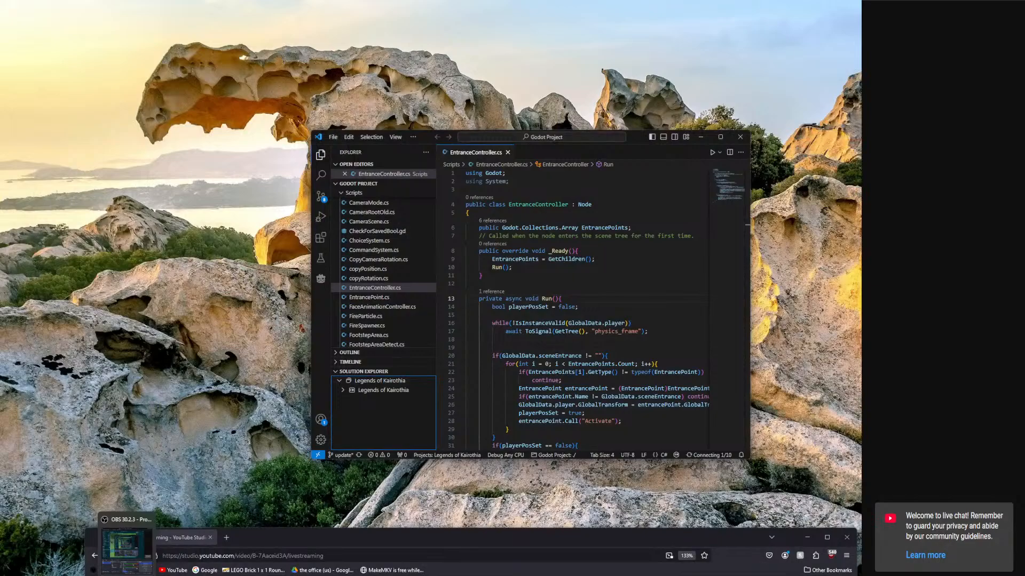
{"action": "left_click", "coordinate": [127, 549]}
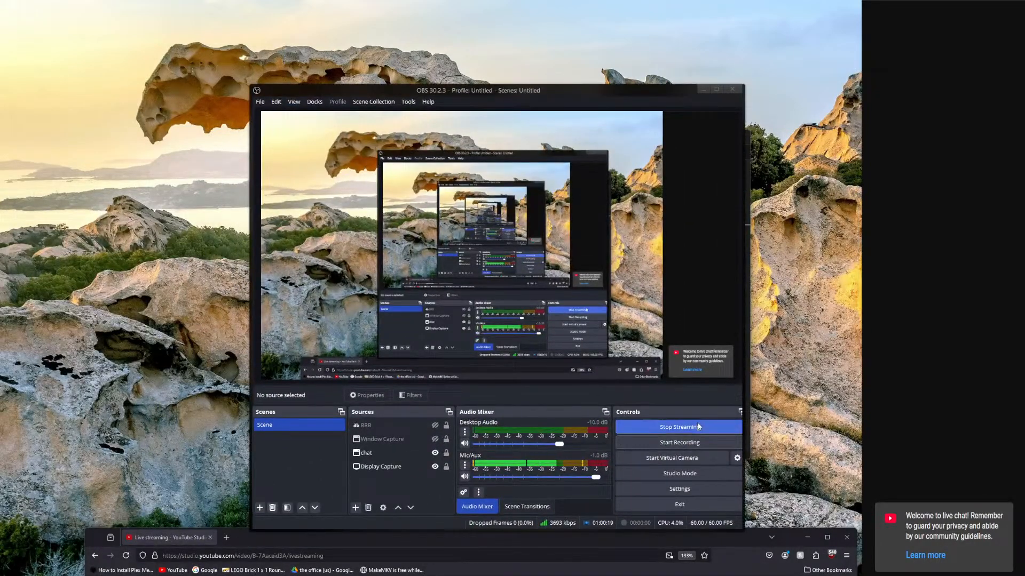